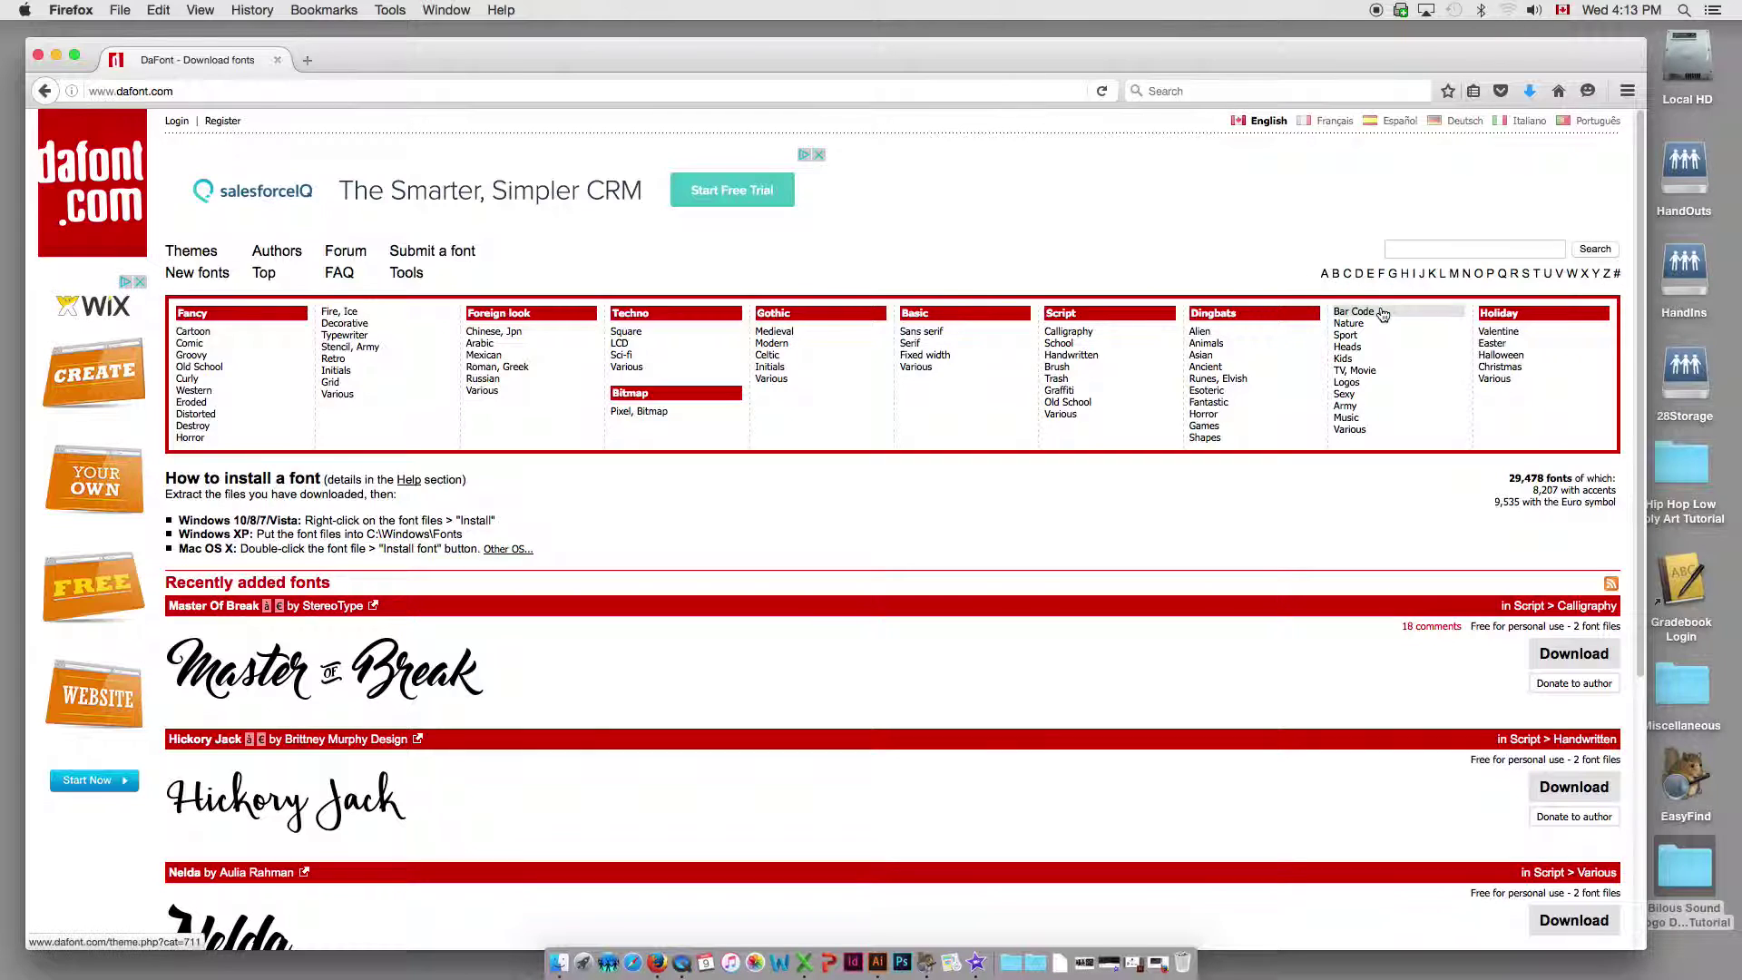
- Open dafont's Dingbats > Music category and download the DJ Icons font, saving dj_icons.zip
click(1348, 418)
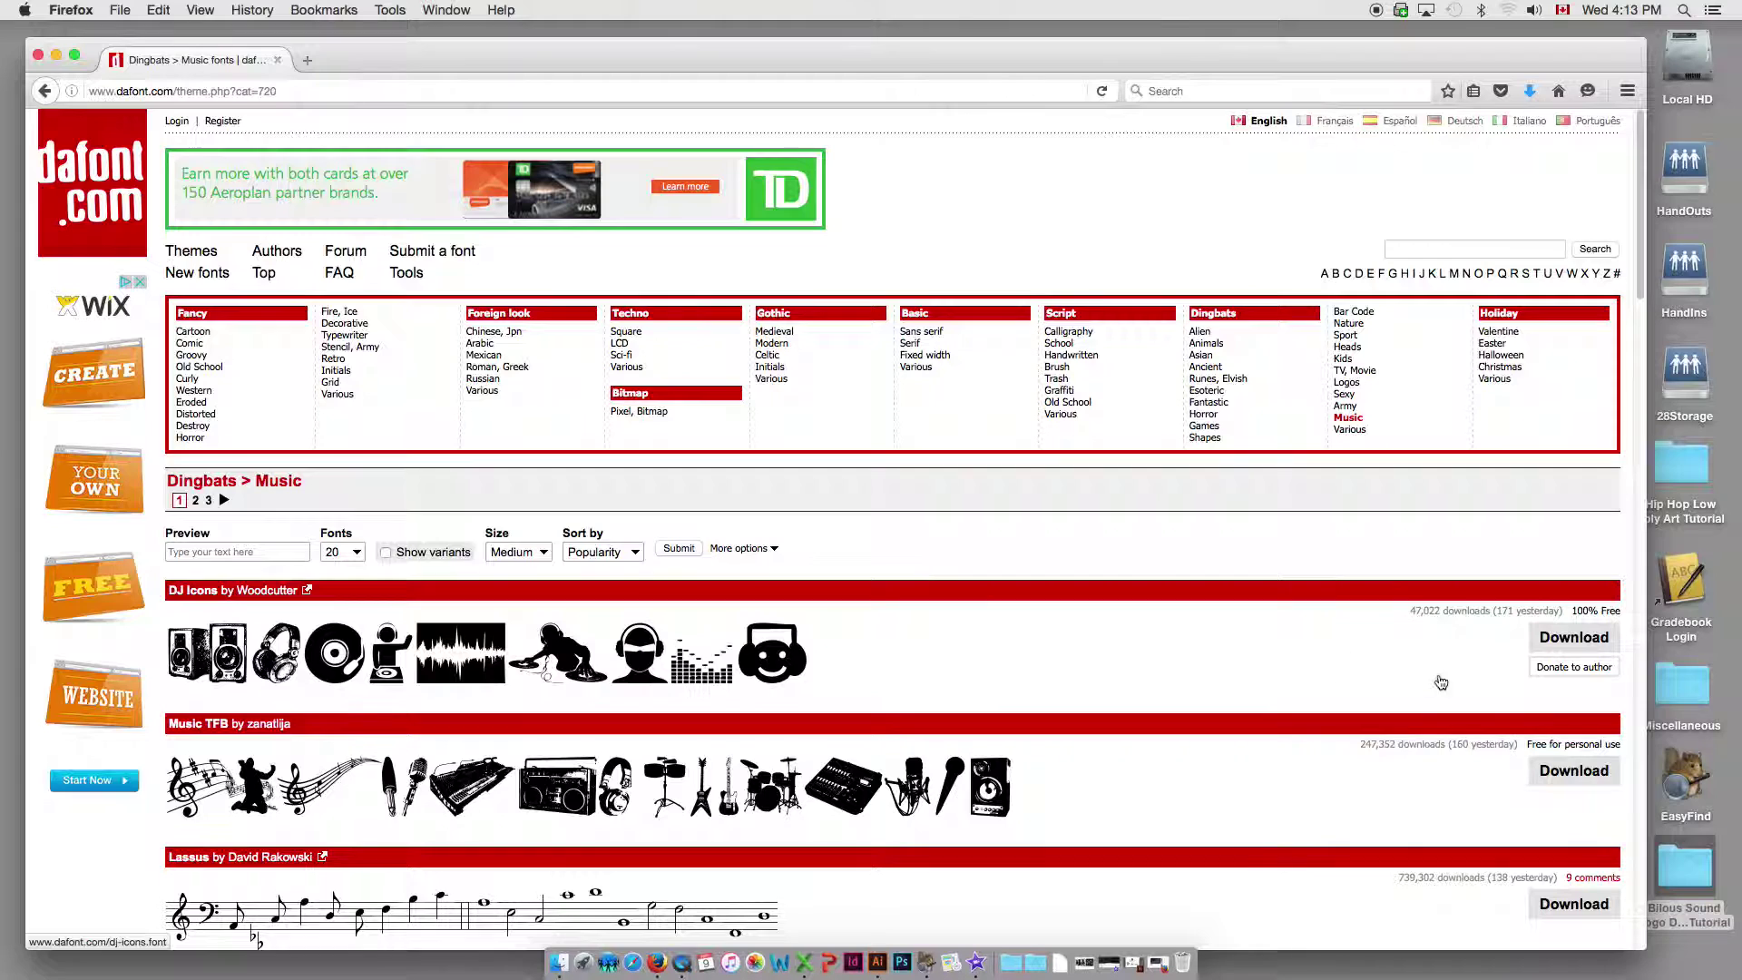
click(1557, 648)
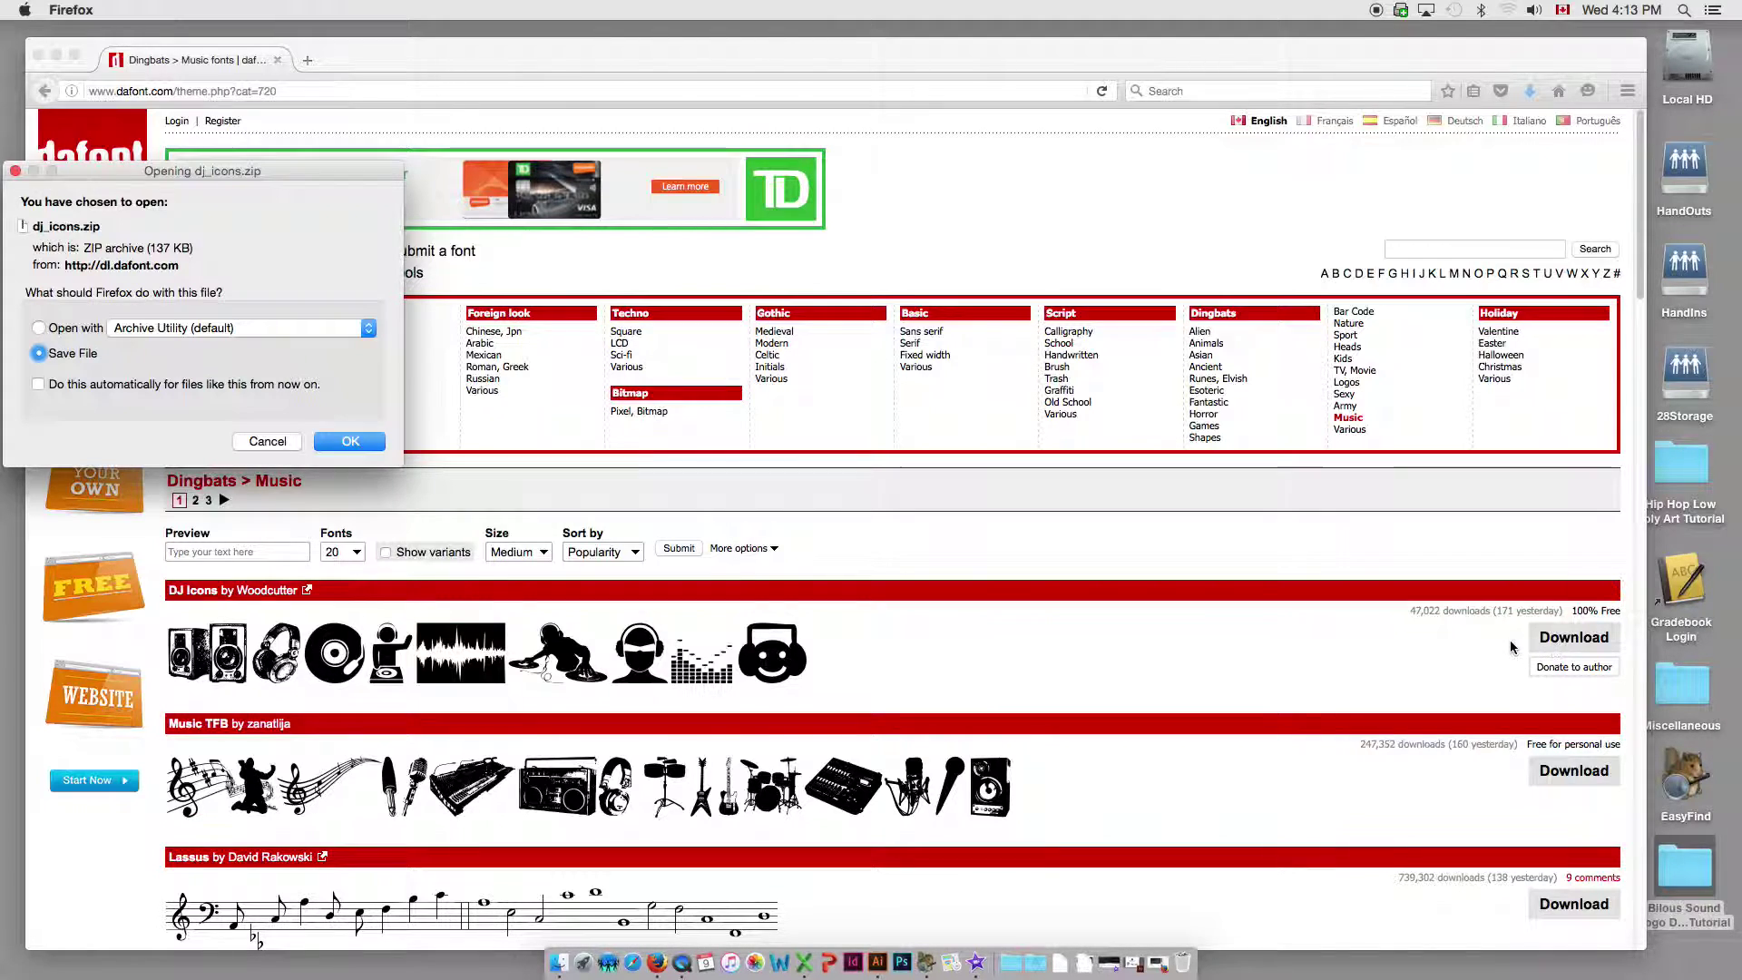
click(337, 445)
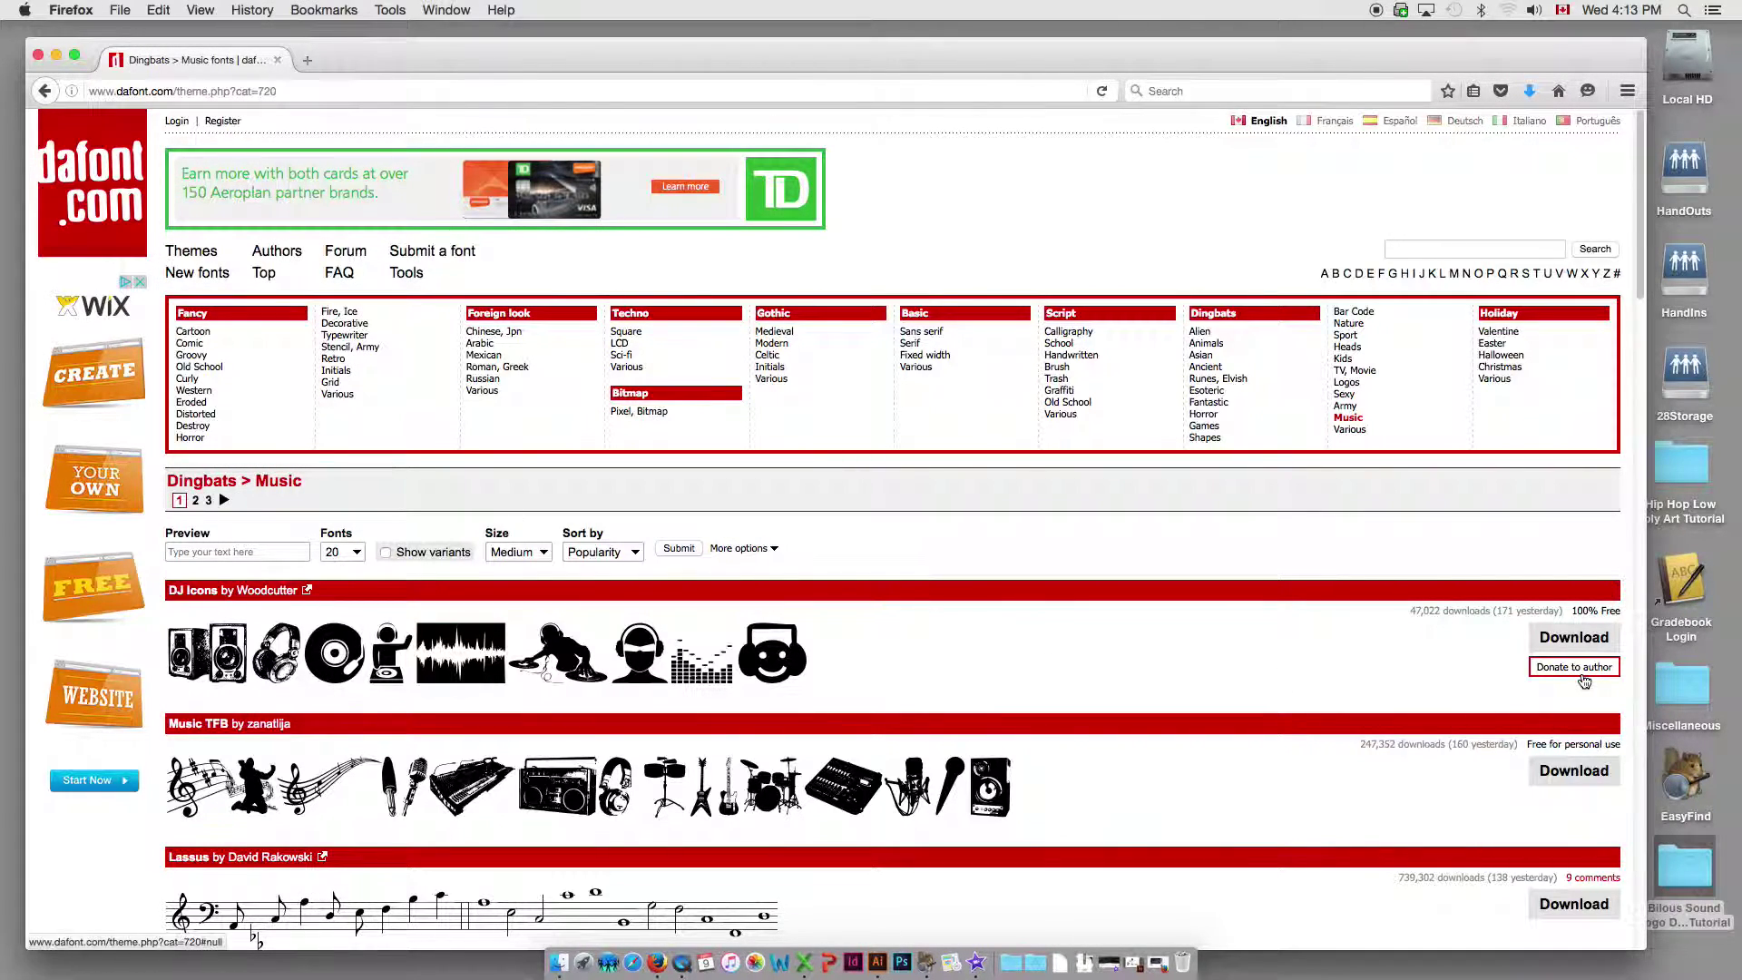
- Look at the donation page for the DJ Icons author, close it, and examine the font's full character map
click(1577, 668)
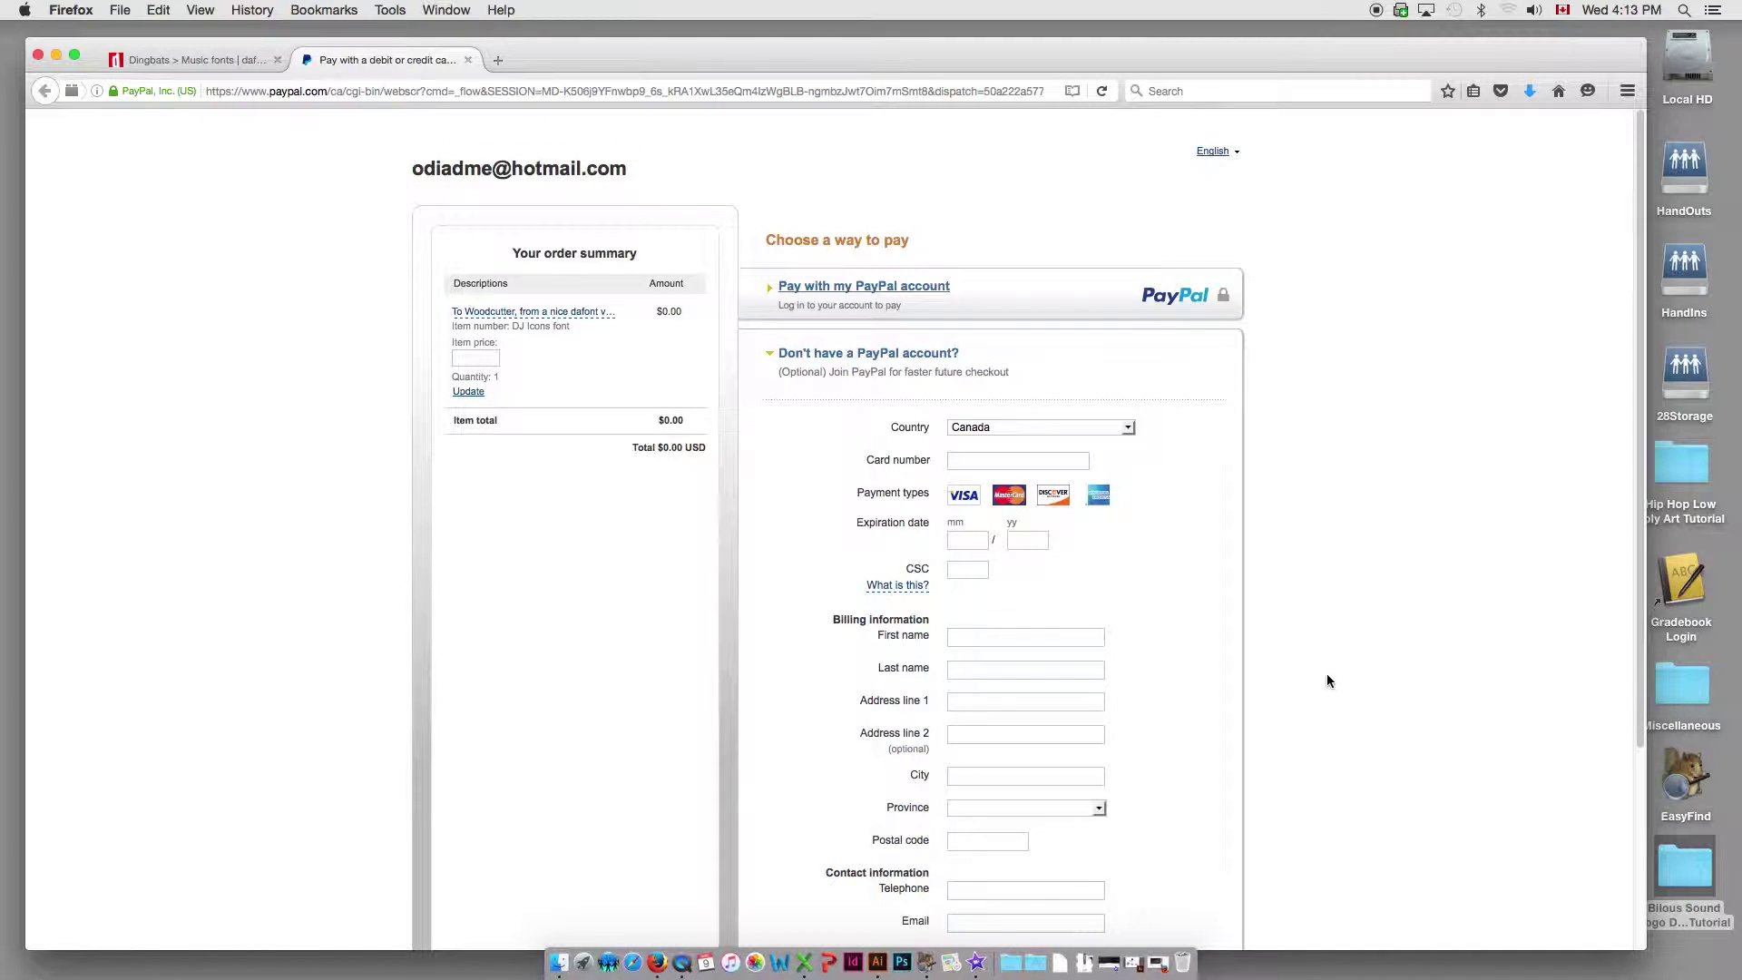
click(467, 60)
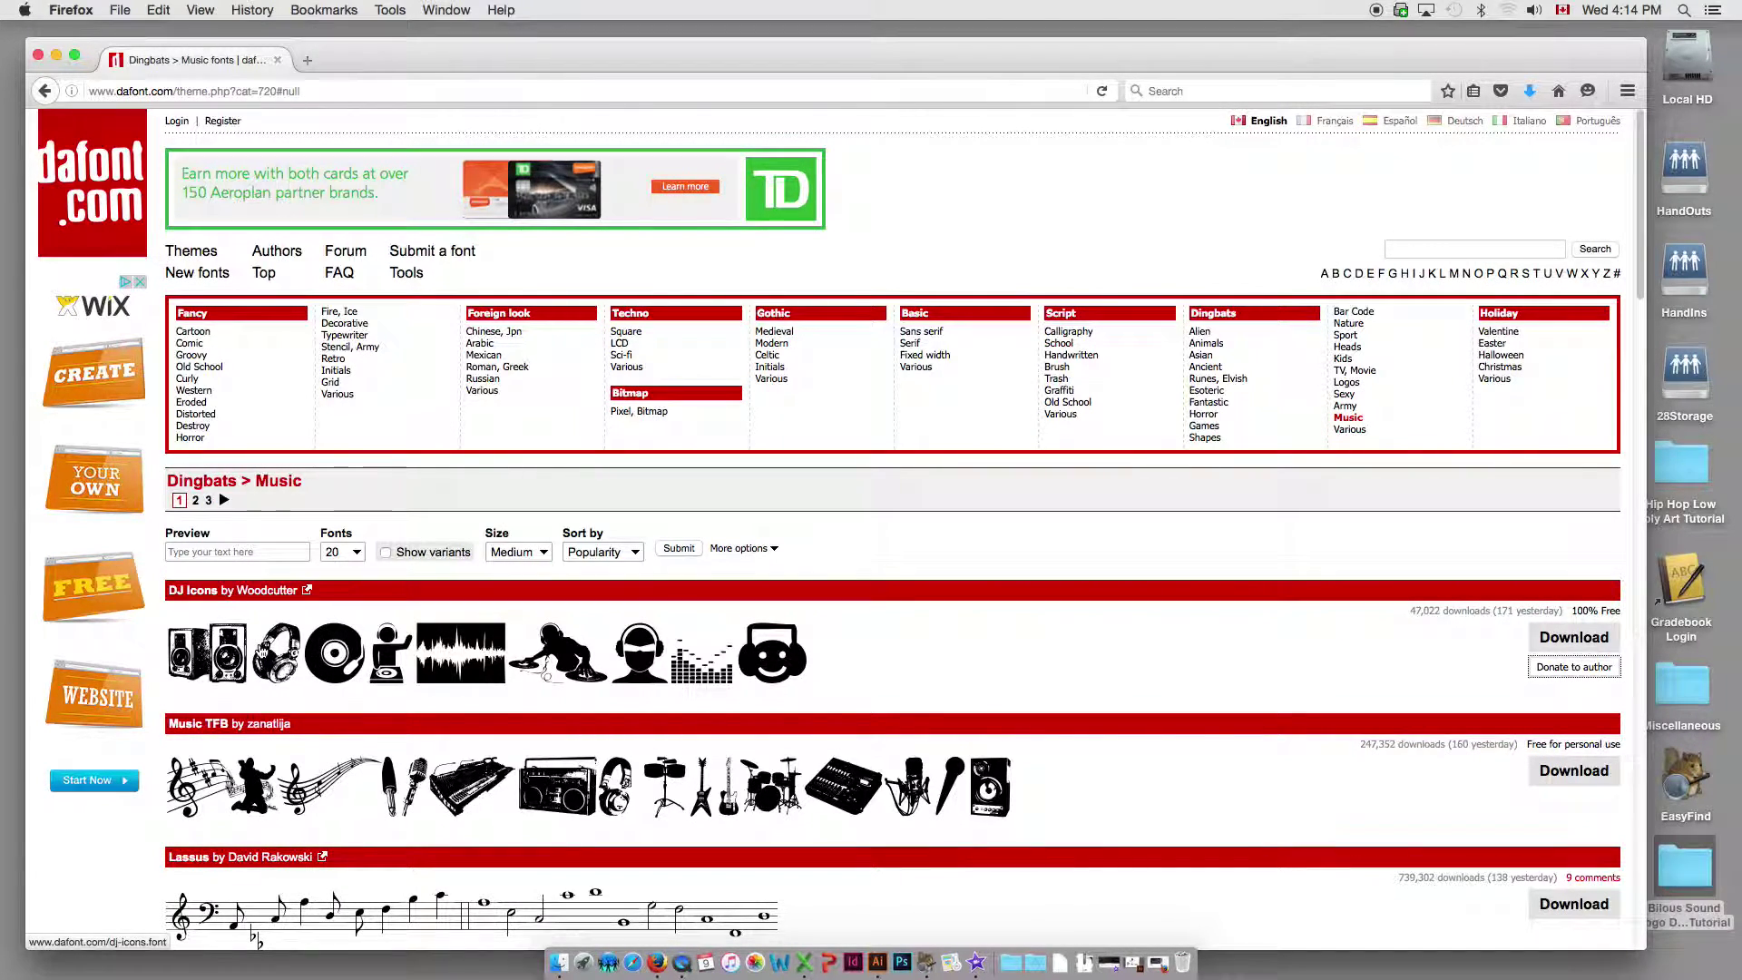
click(263, 650)
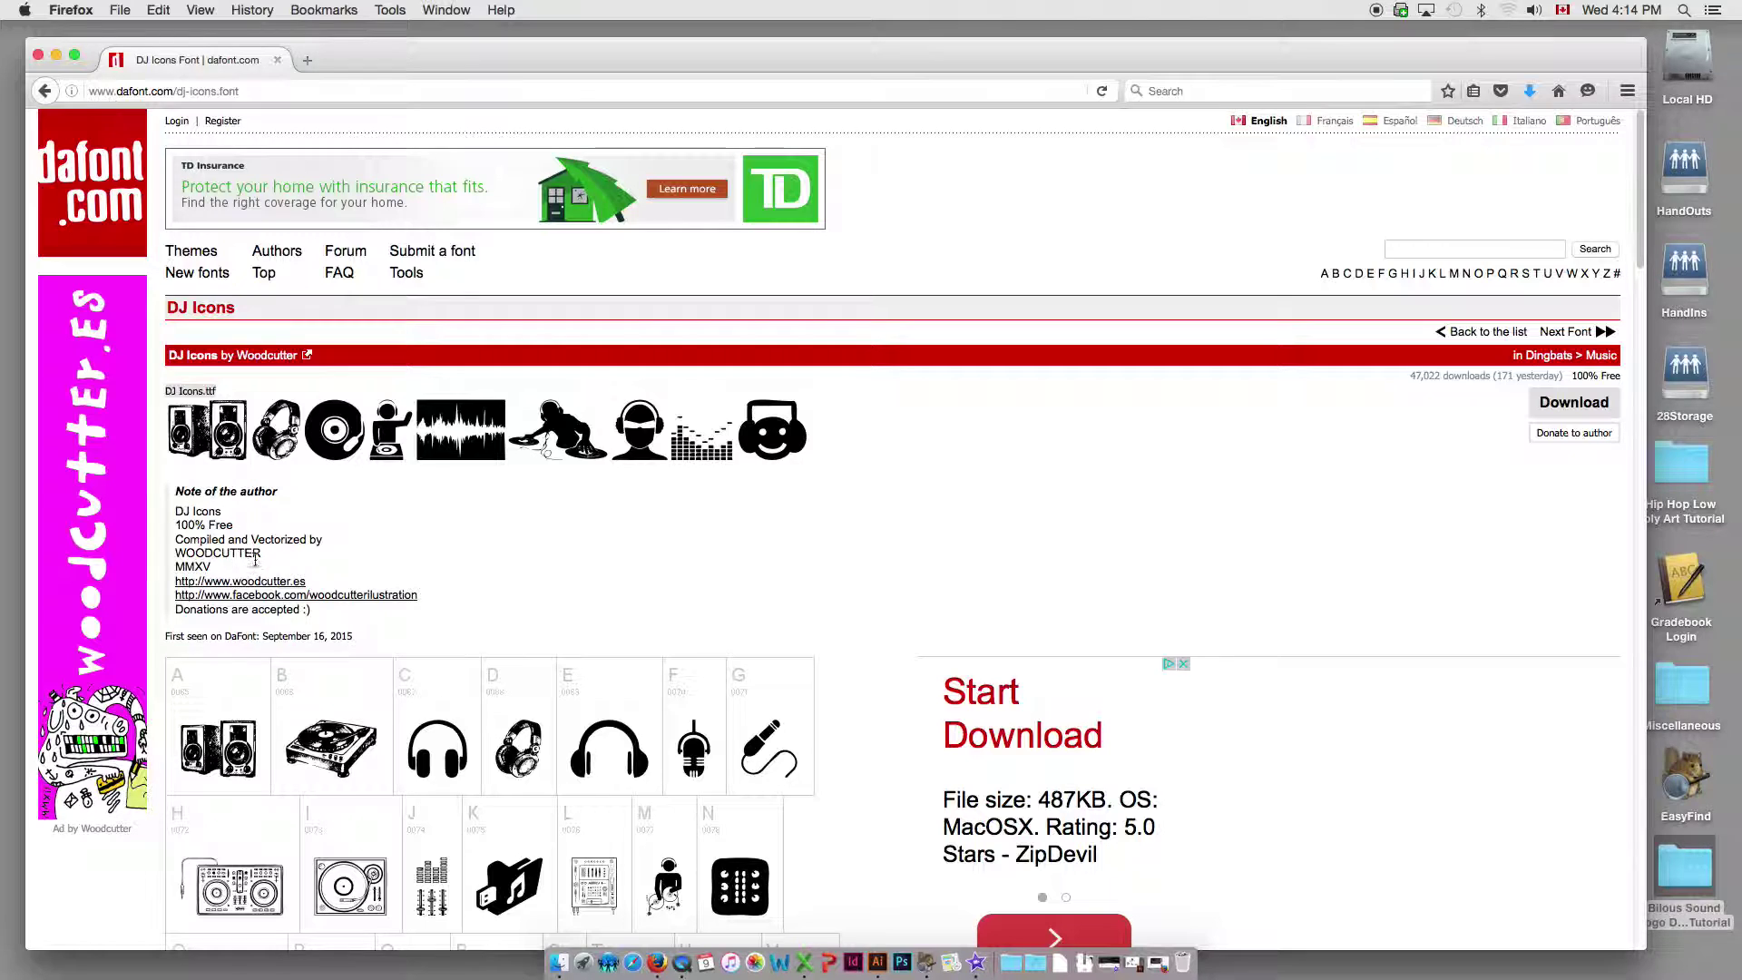
scroll(309, 490, down, 10)
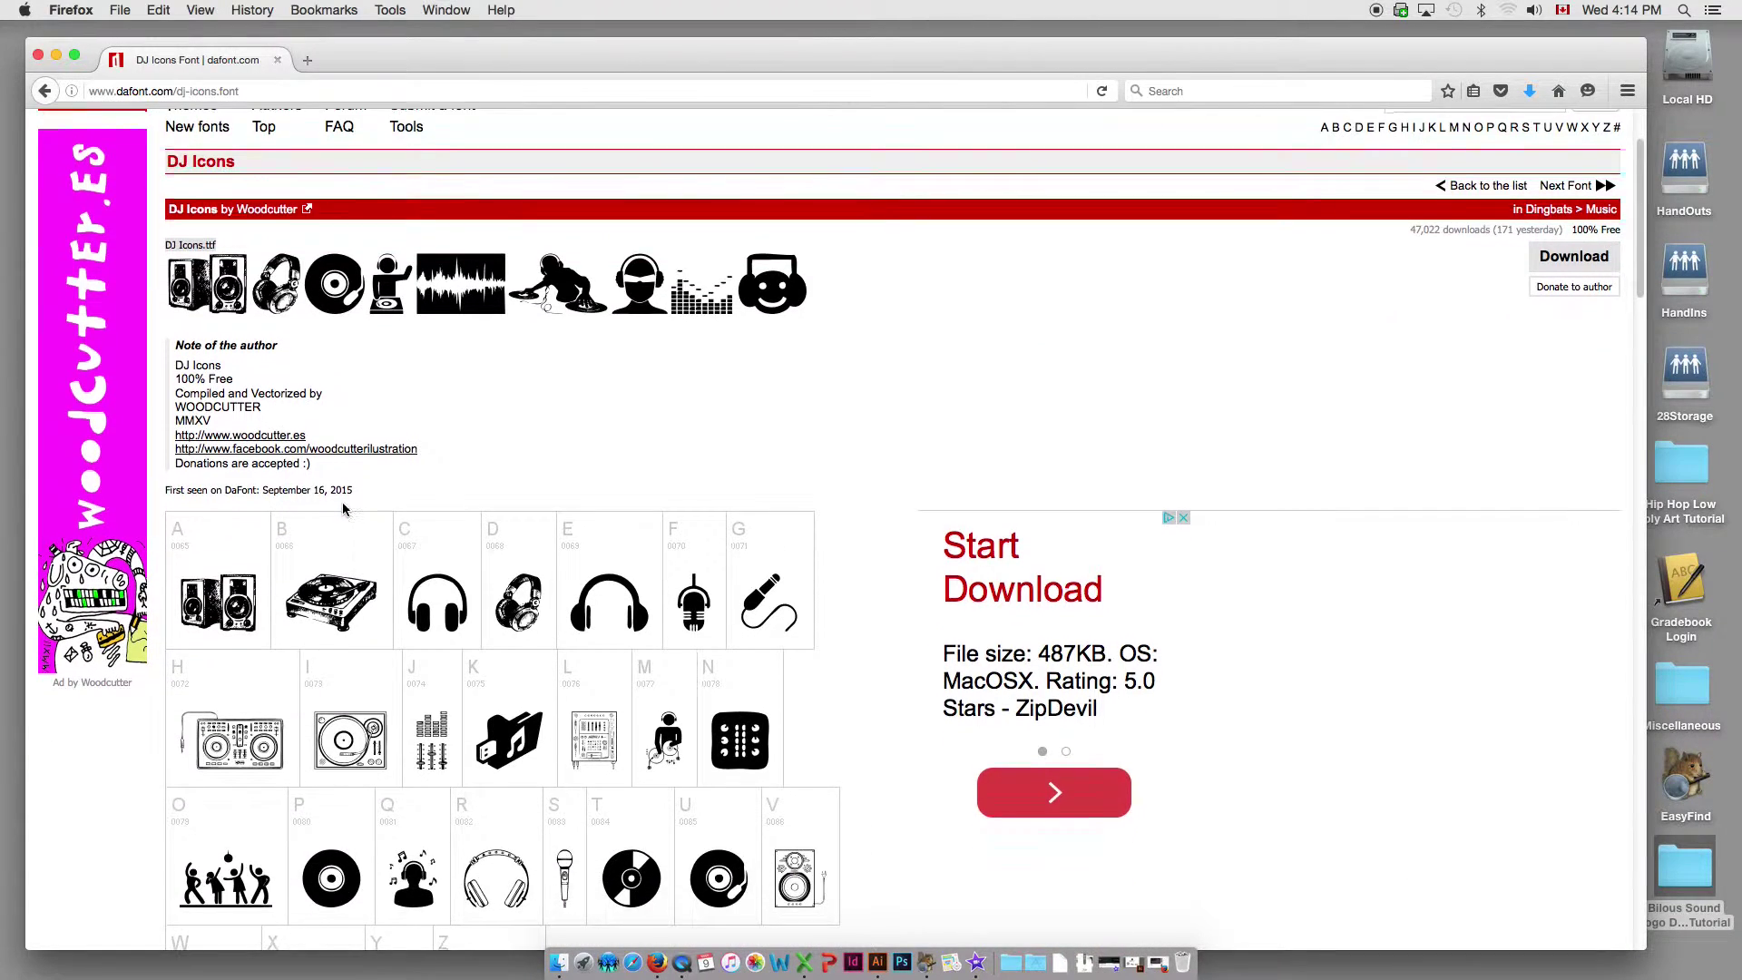
scroll(343, 501, up, 10)
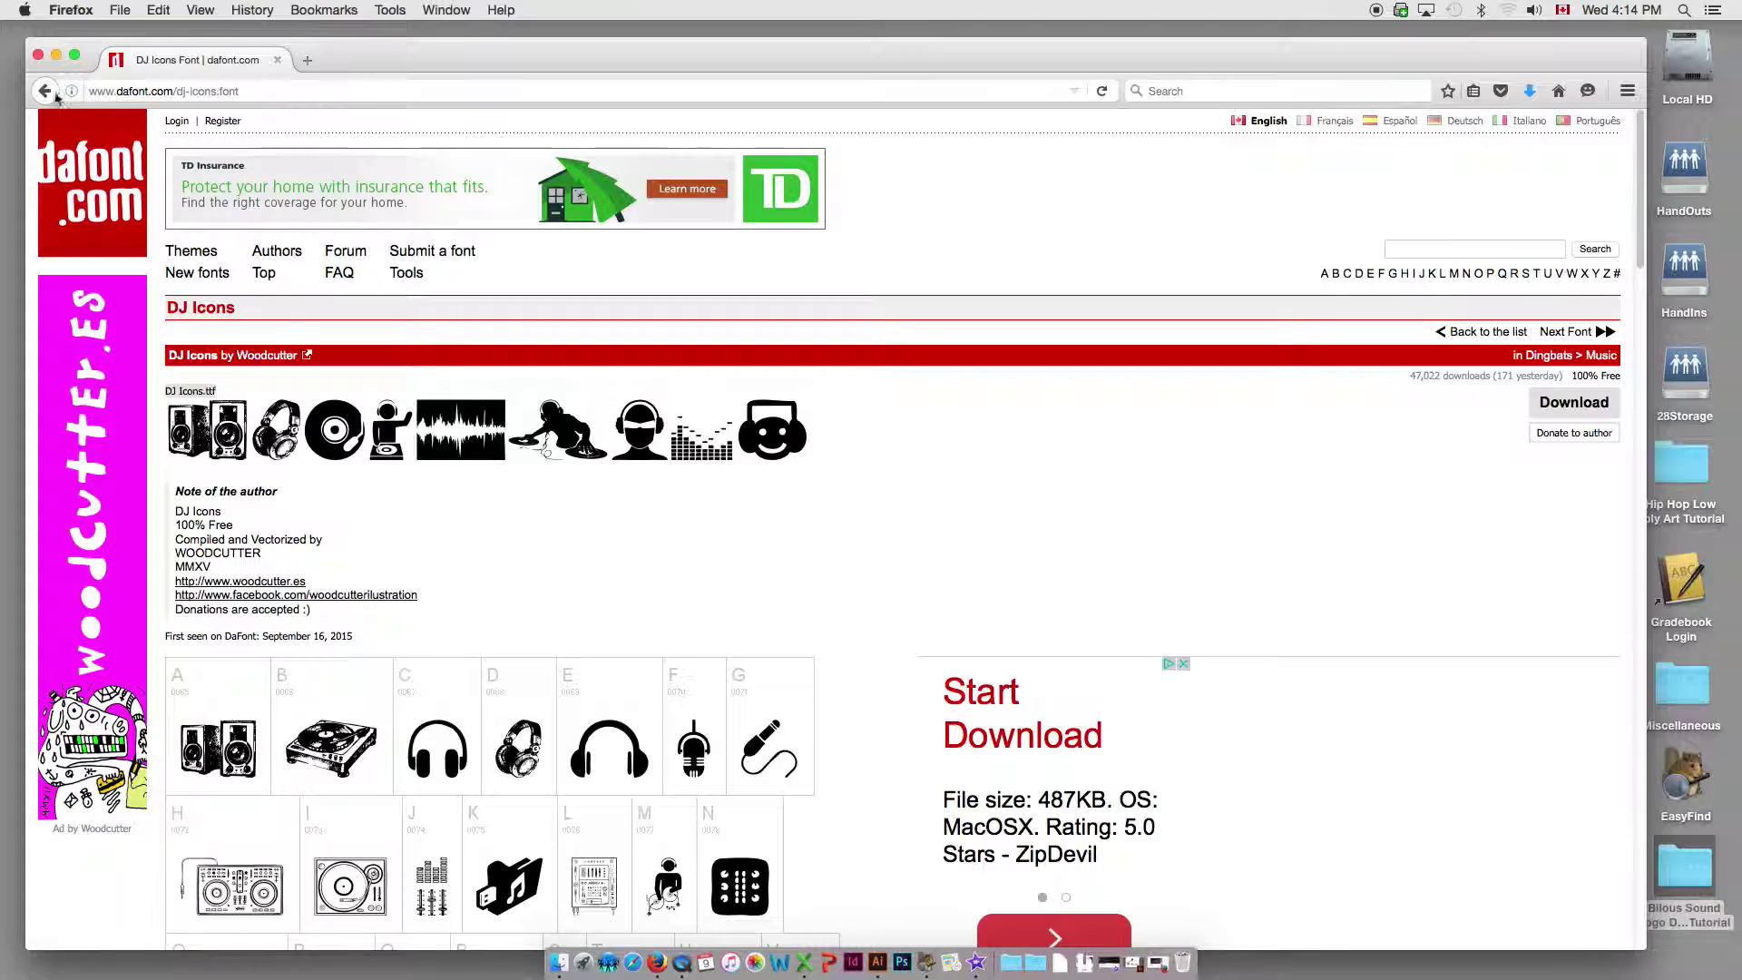
scroll(376, 443, down, 6)
scroll(374, 439, down, 14)
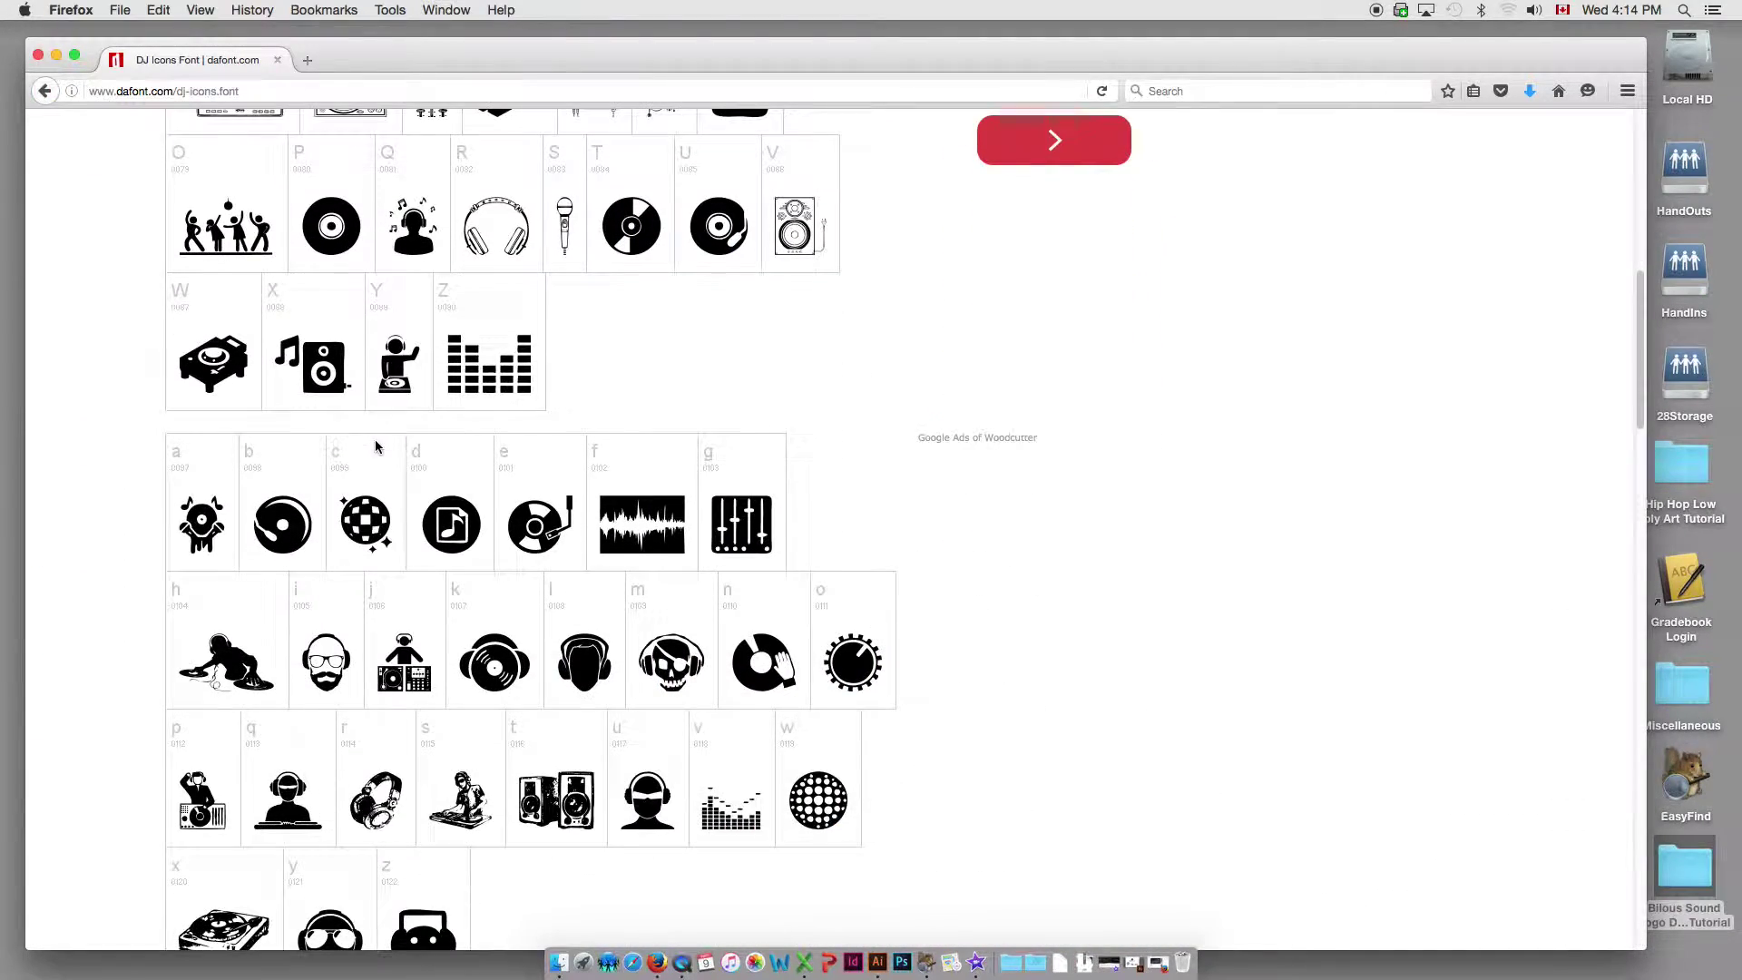
scroll(374, 439, up, 20)
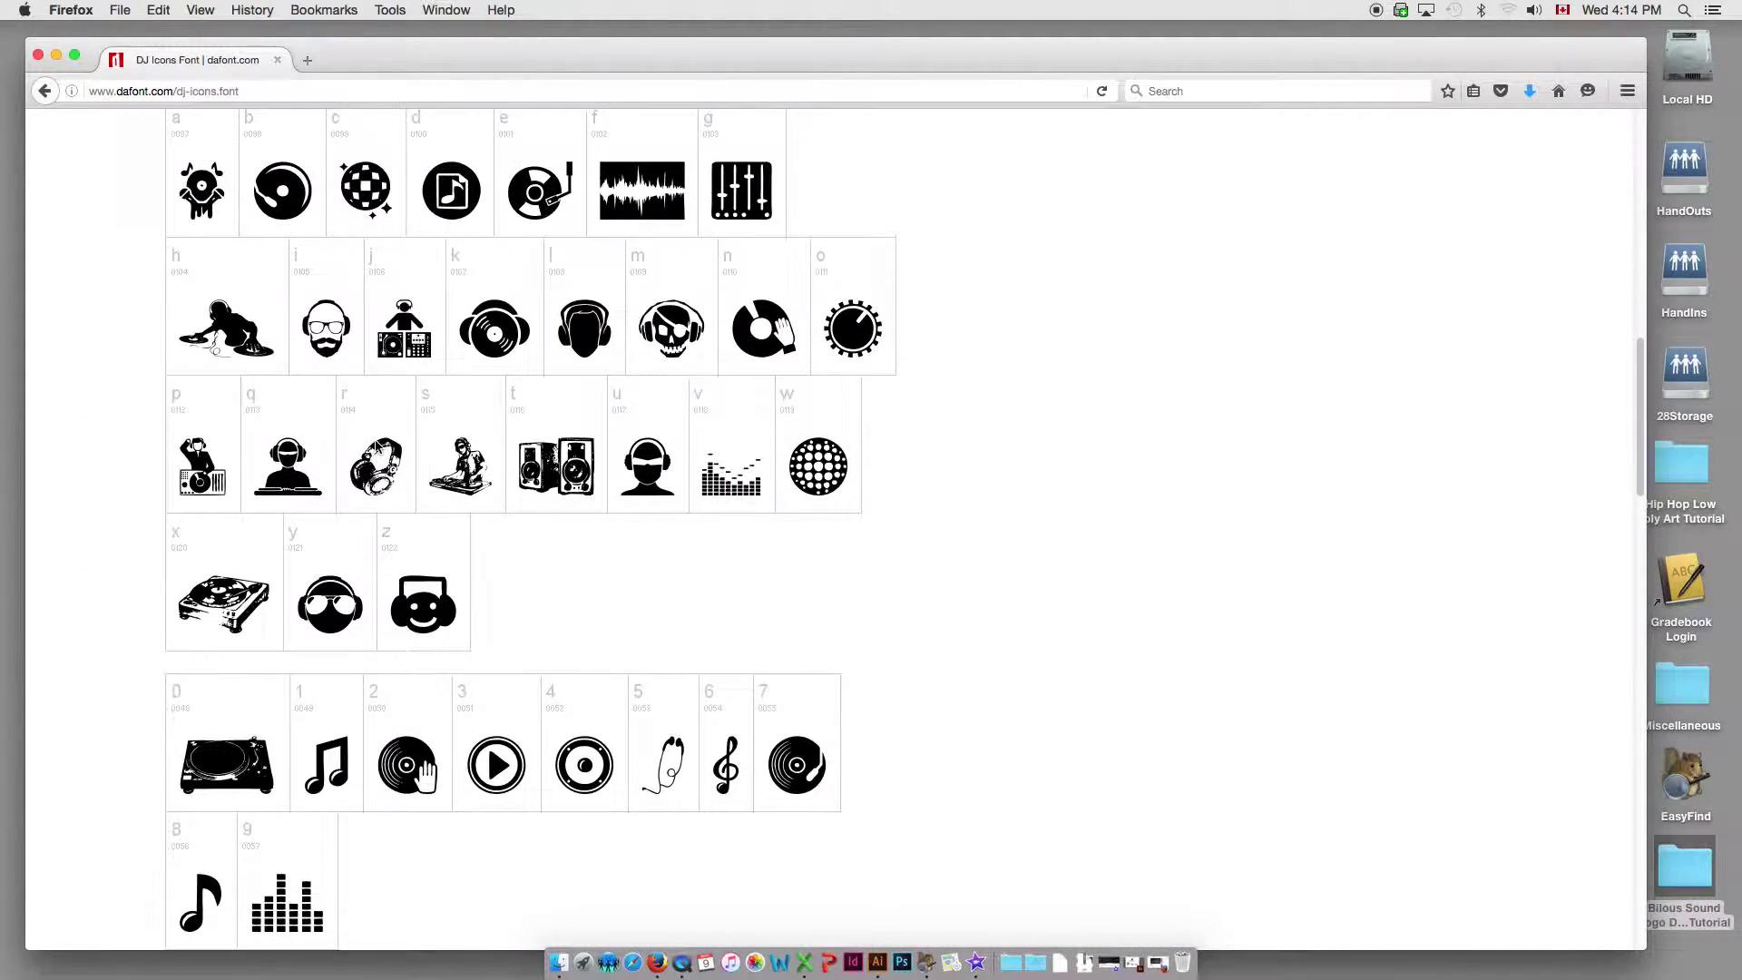
- Minimize the browser, switch to Finder and select DJ Icons.ttf in the Downloads folder
click(56, 56)
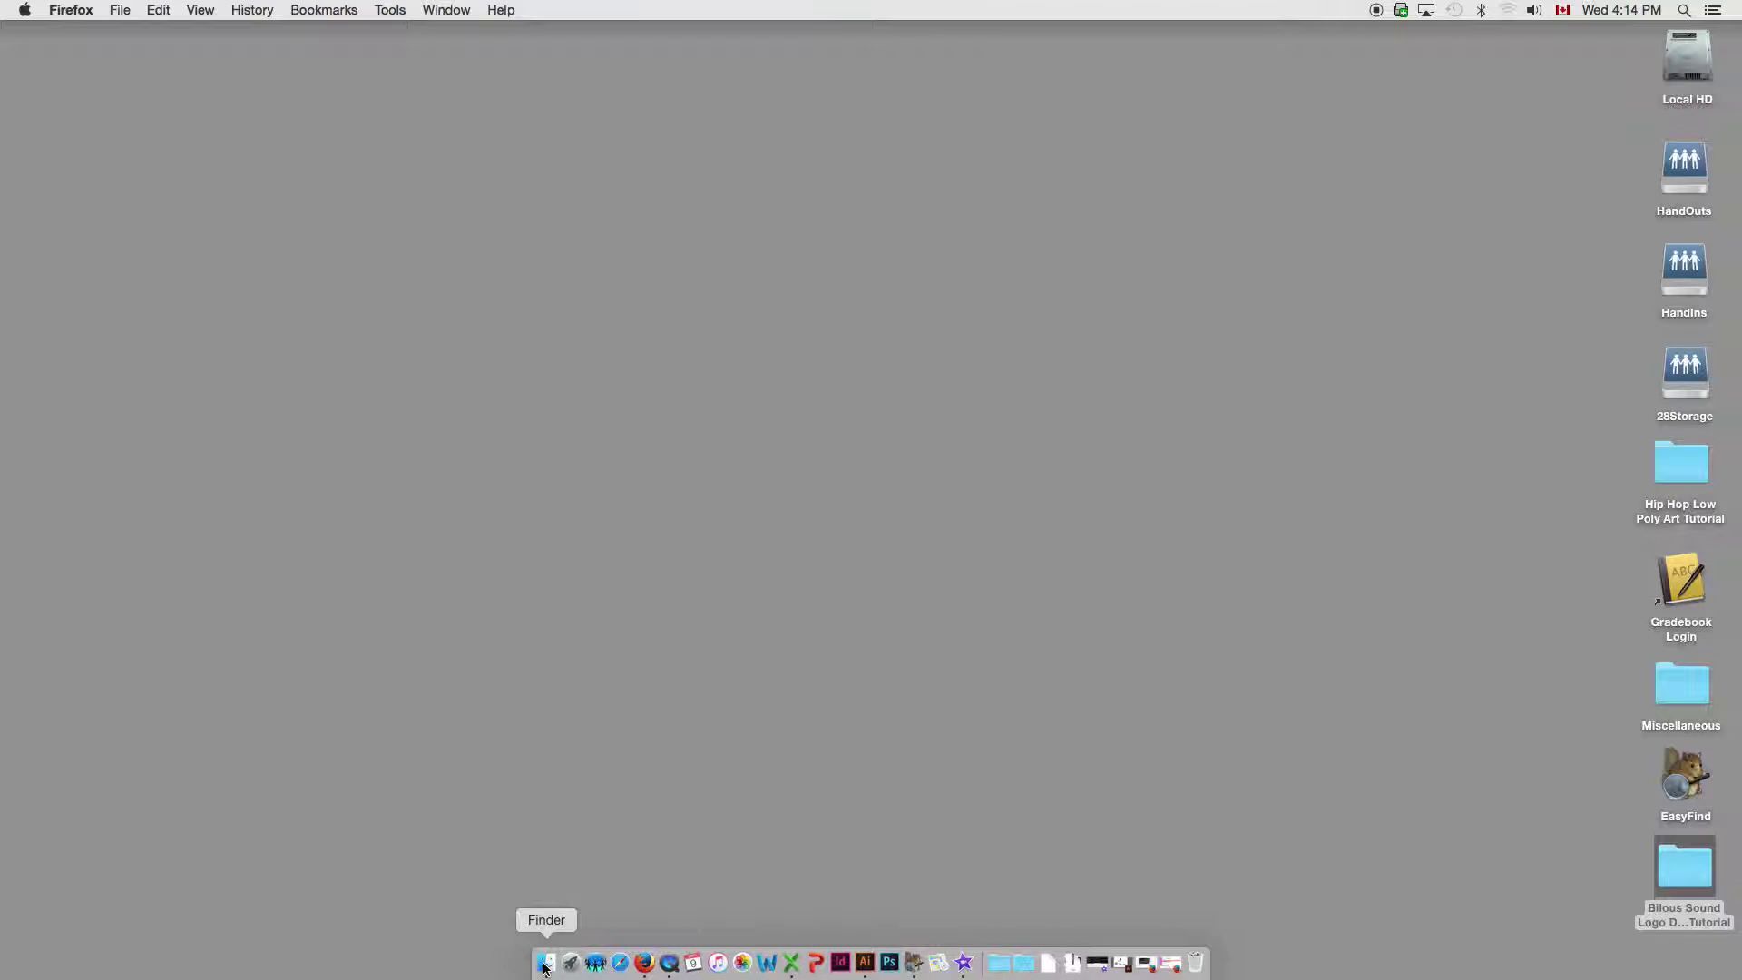
click(544, 963)
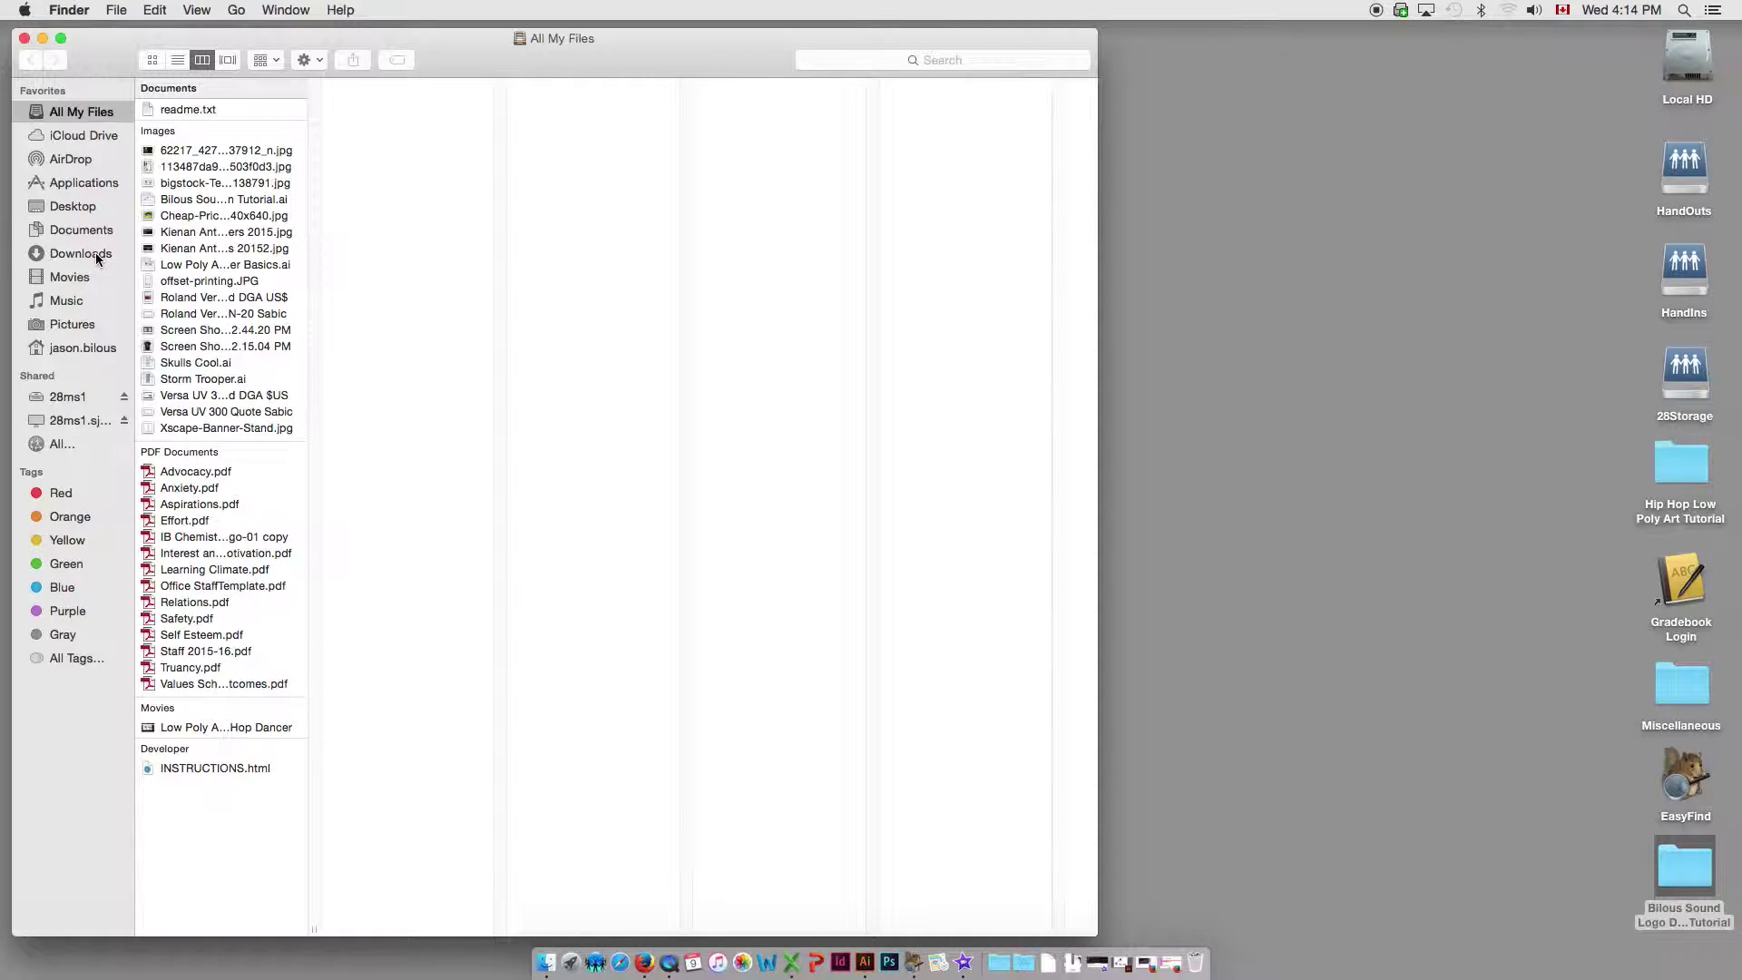
click(98, 258)
click(201, 128)
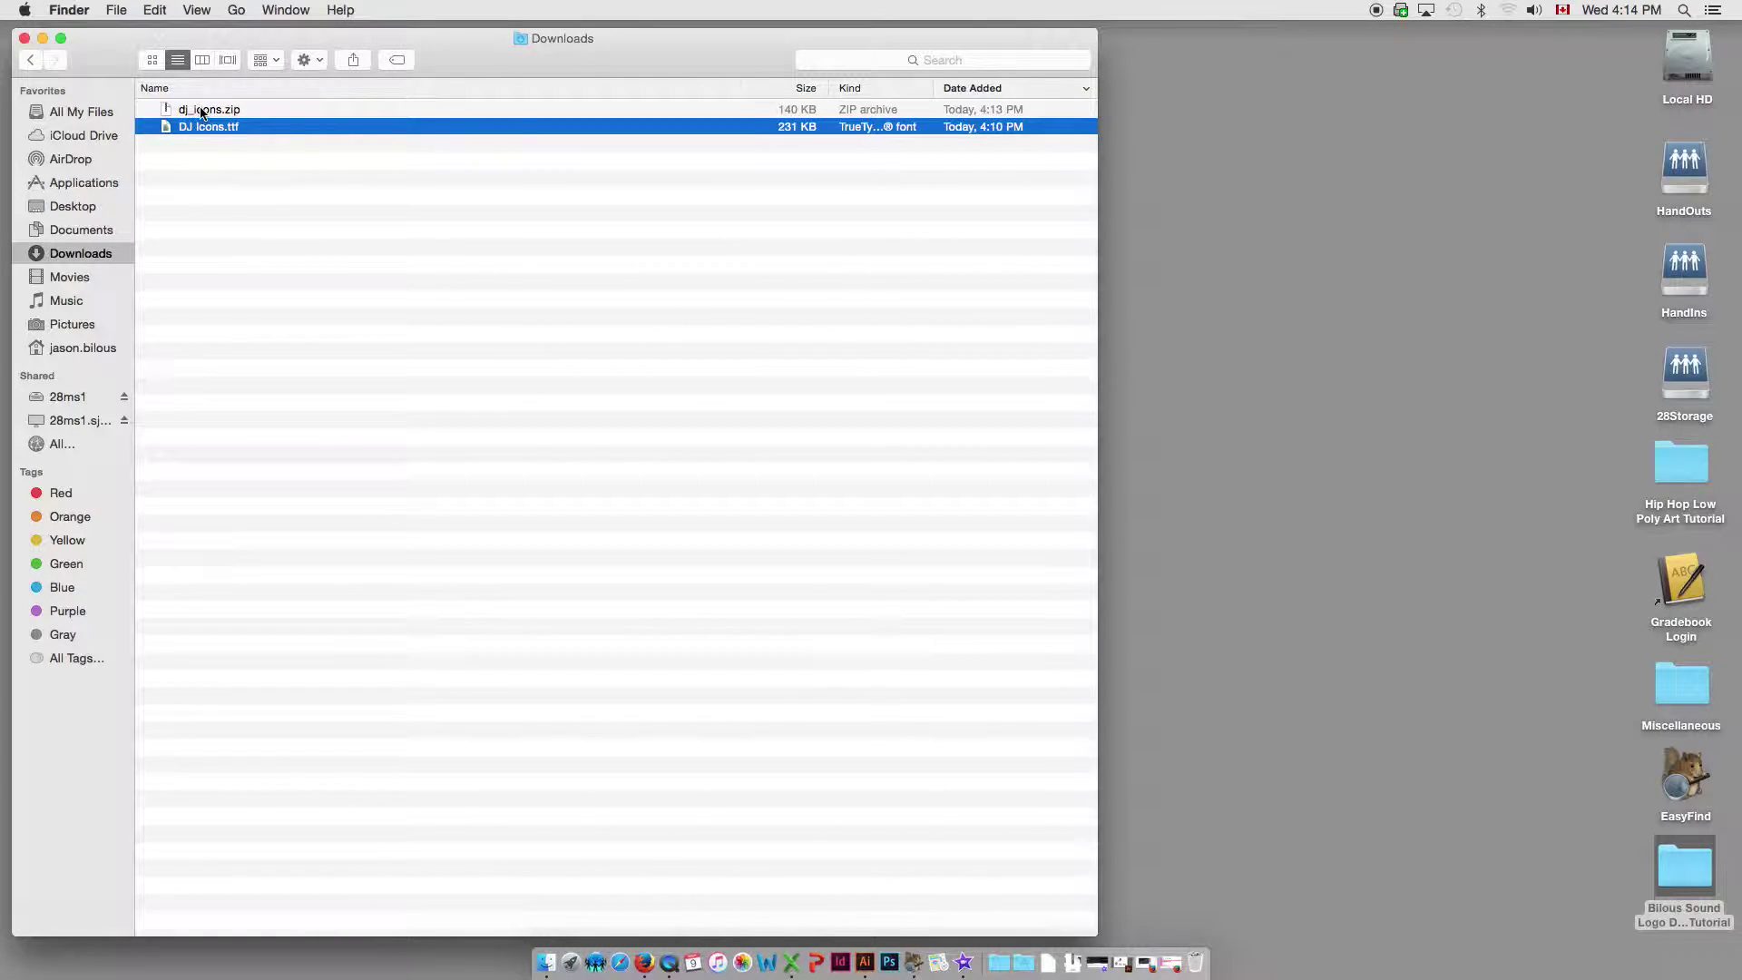
click(219, 110)
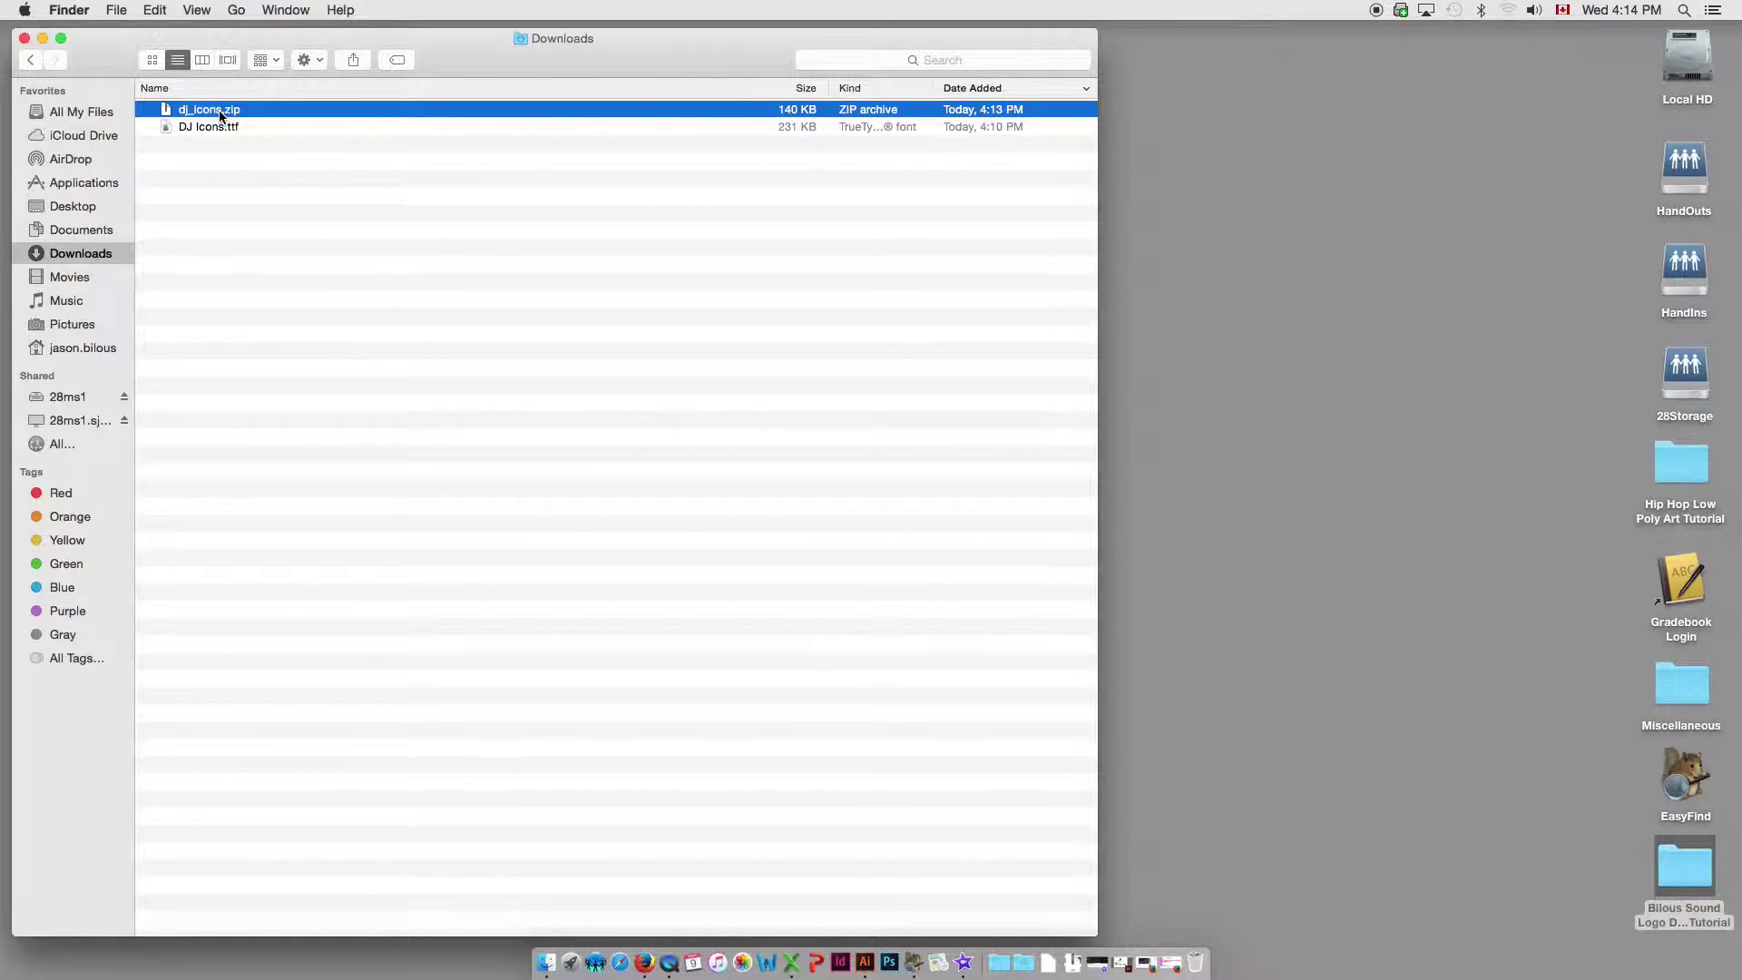
click(202, 129)
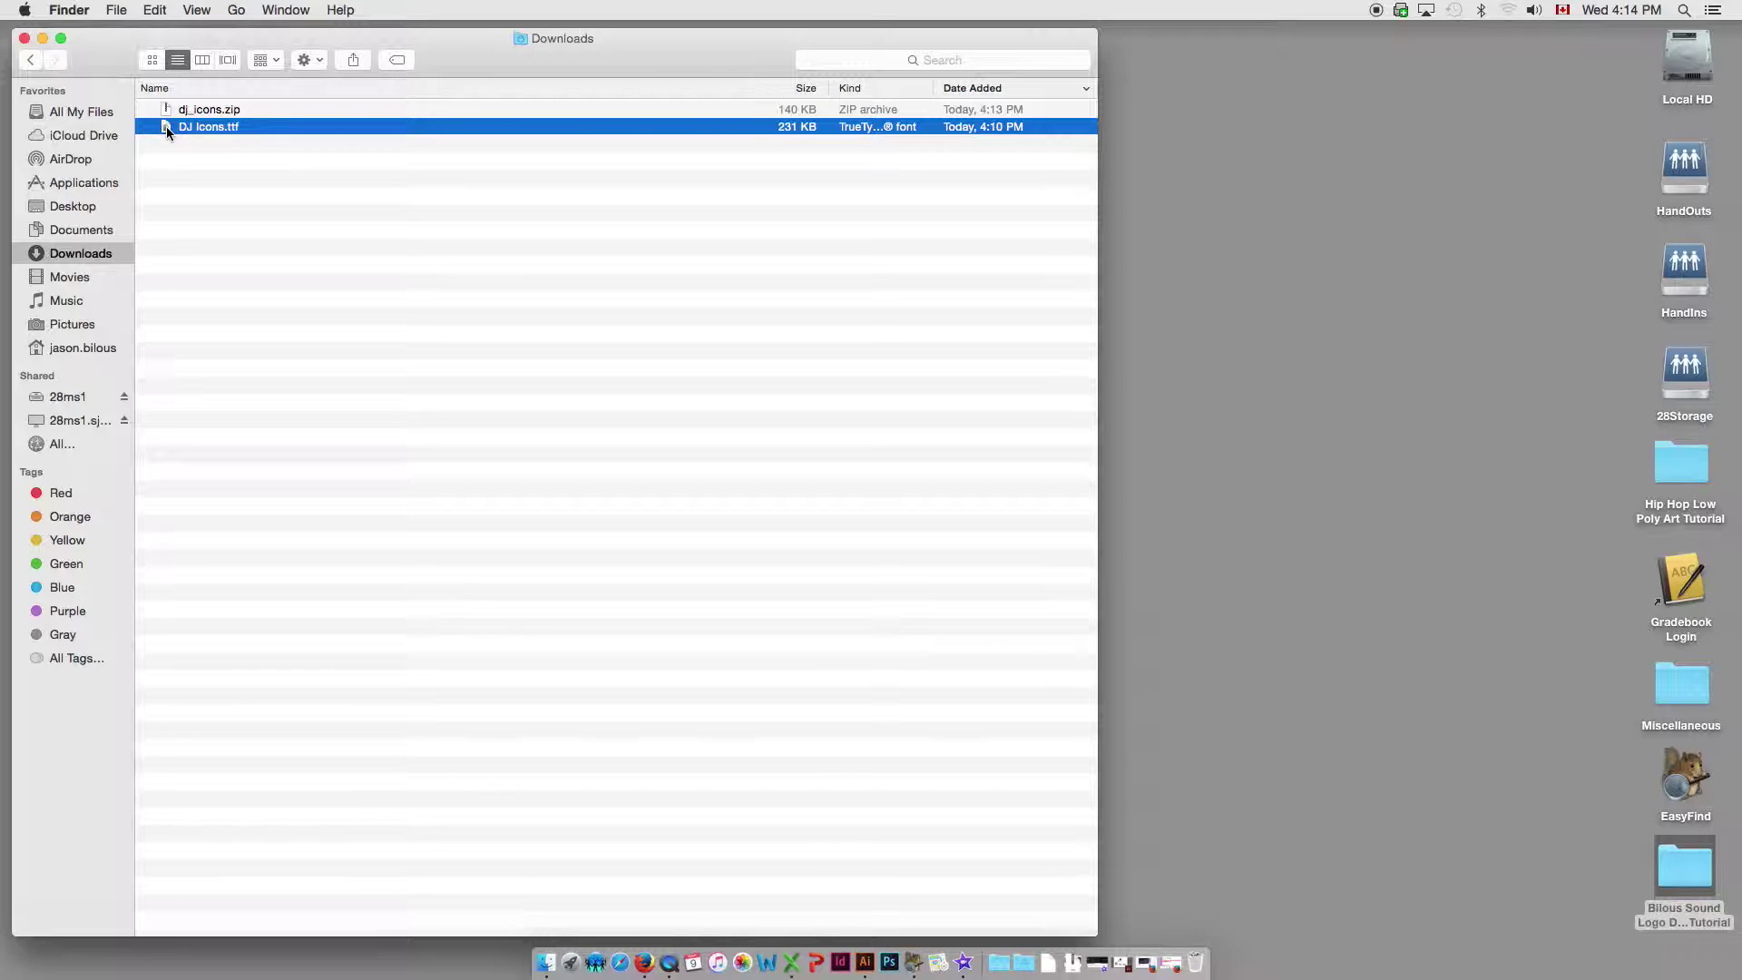
- Install DJ Icons.ttf with Font Book, including it despite the validation warning, and close the font window
double_click(166, 127)
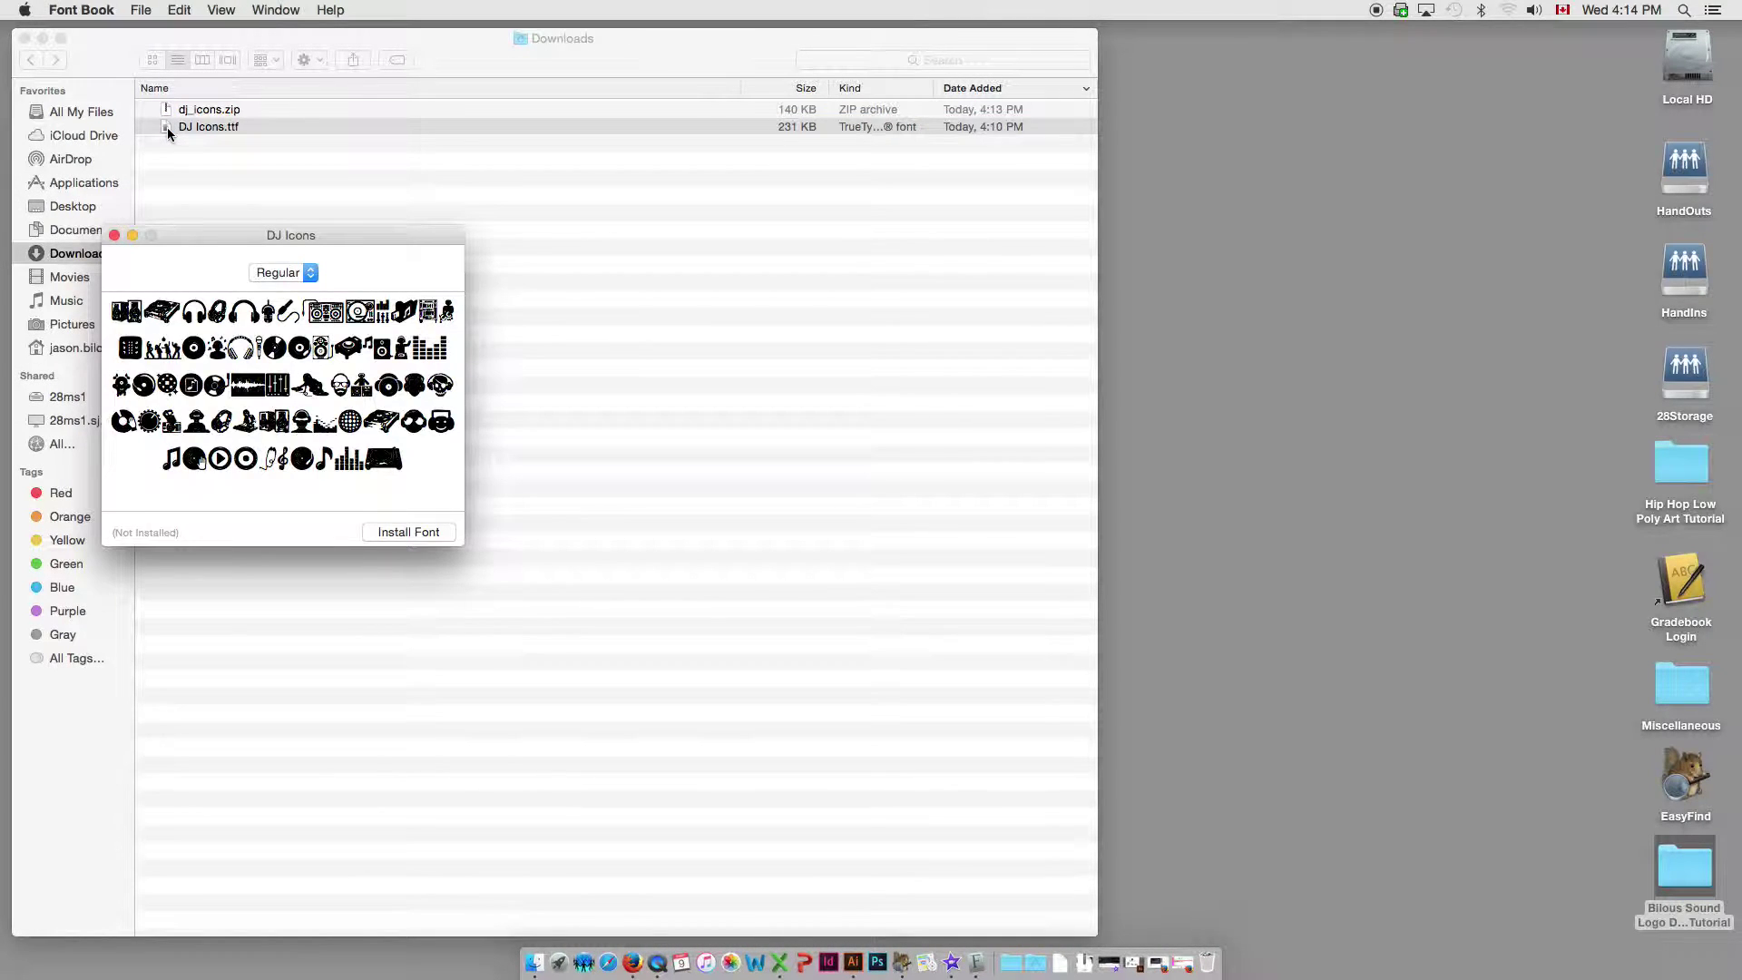
click(436, 532)
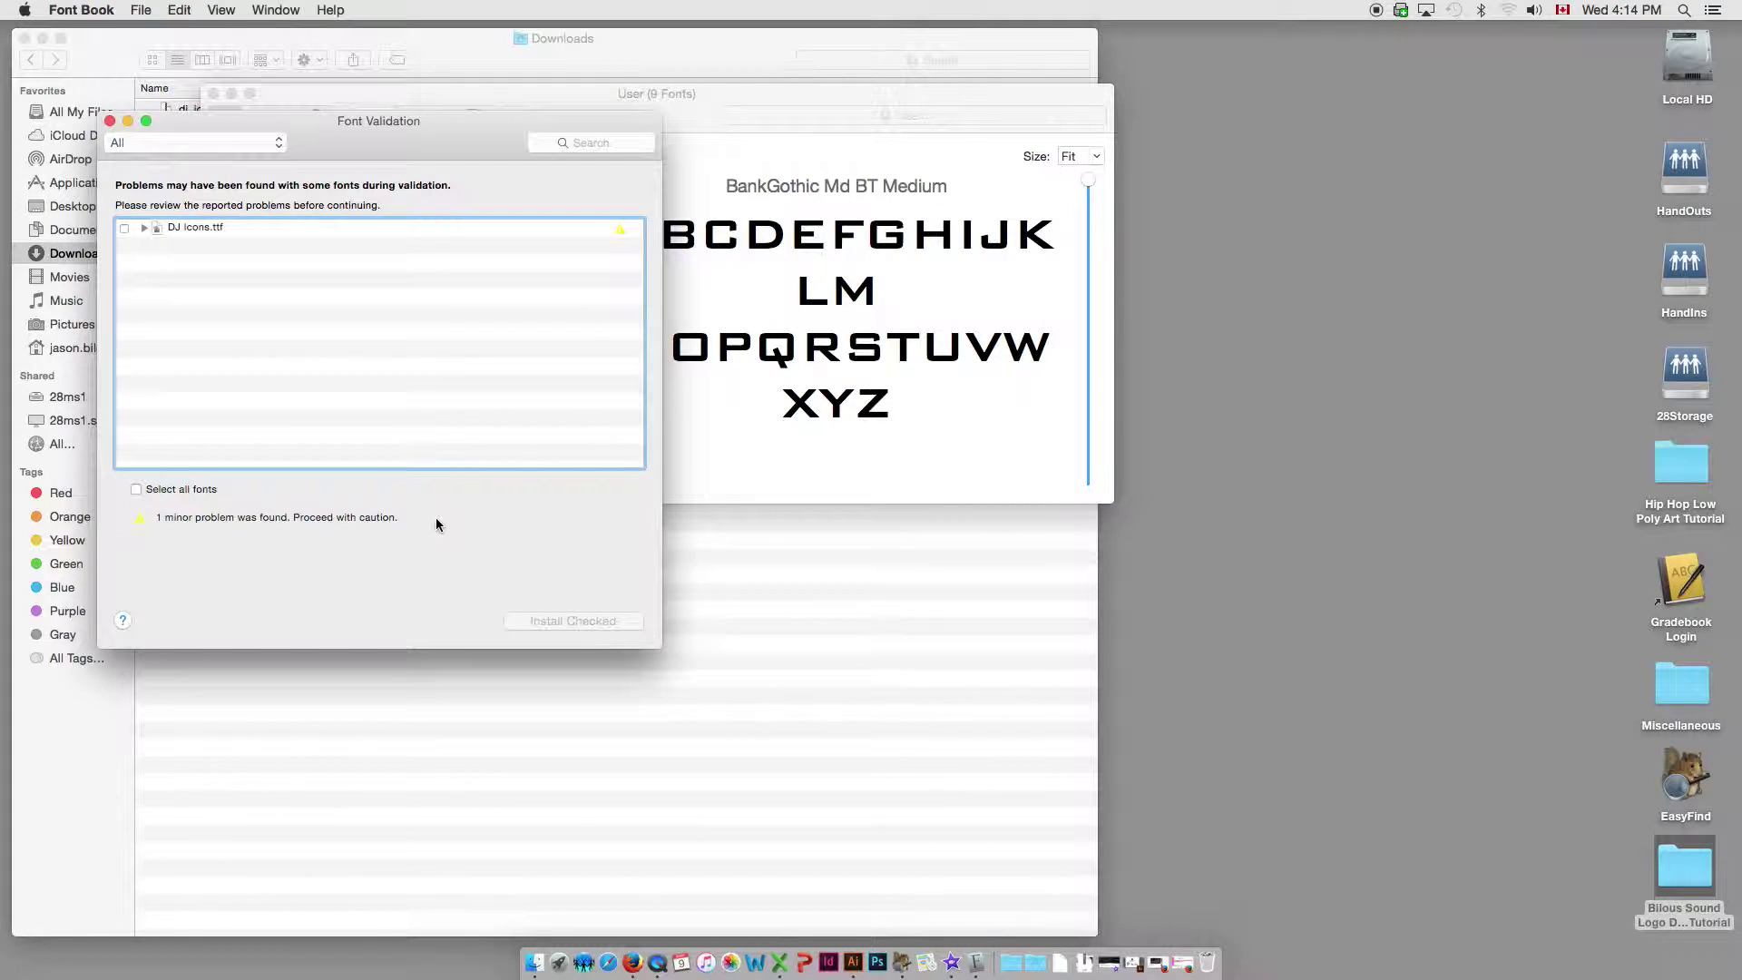
click(125, 228)
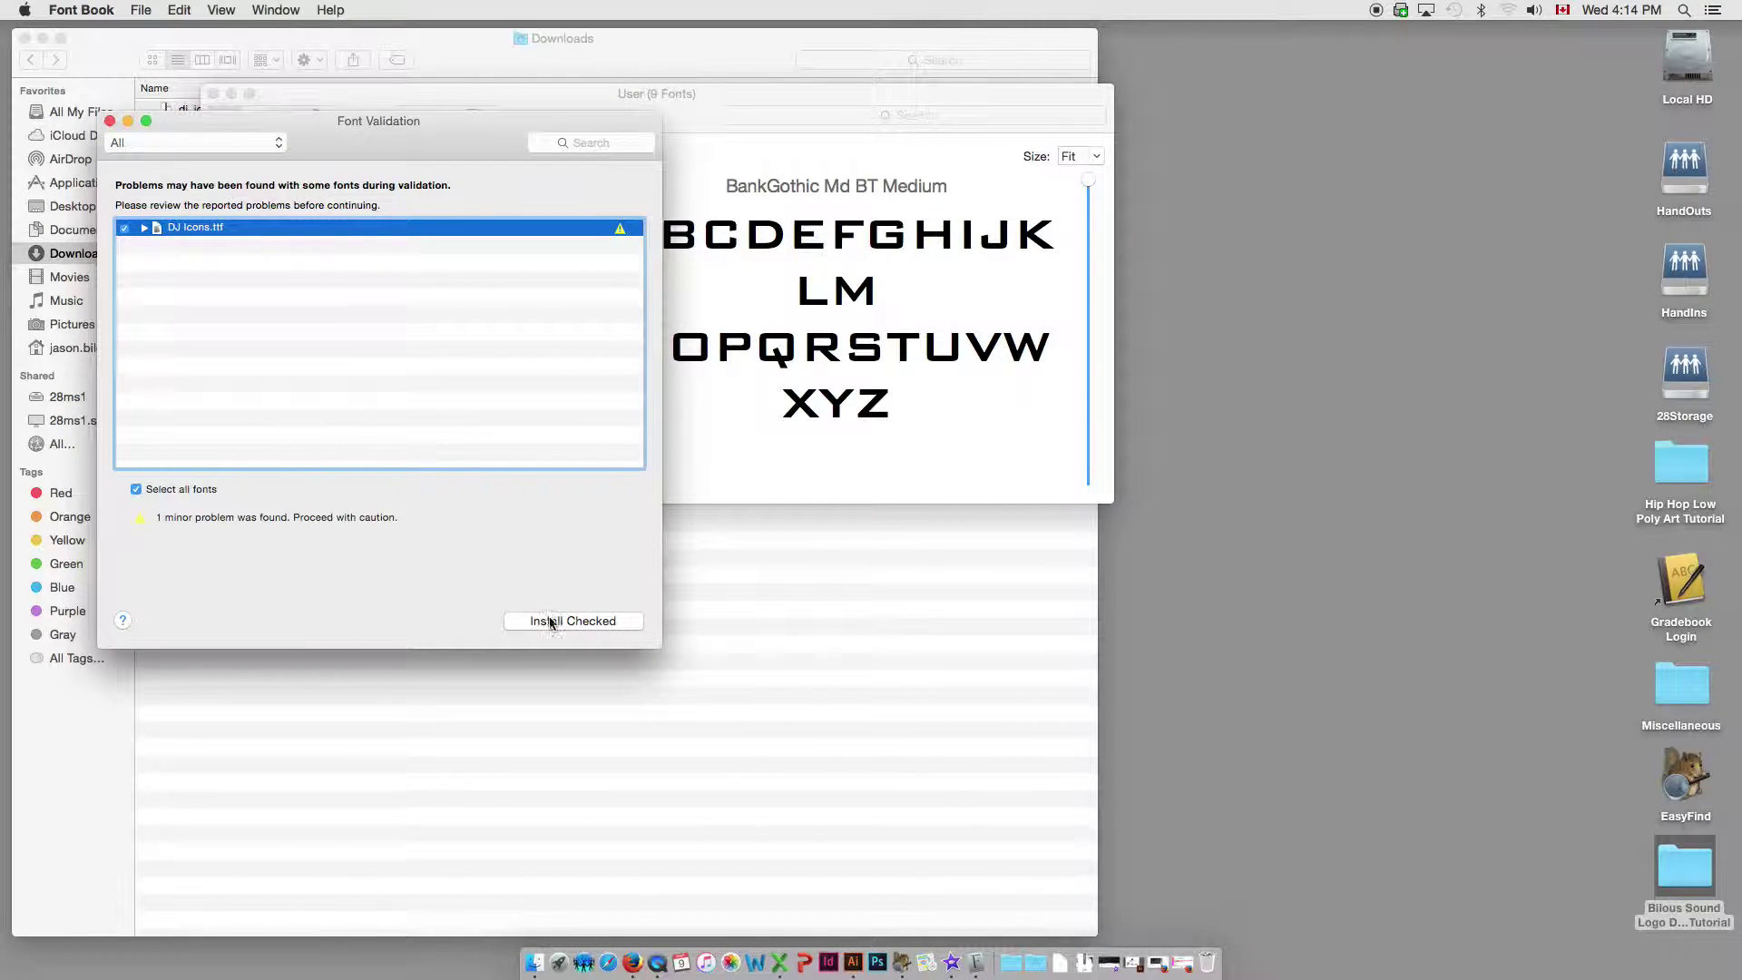
click(550, 622)
click(214, 95)
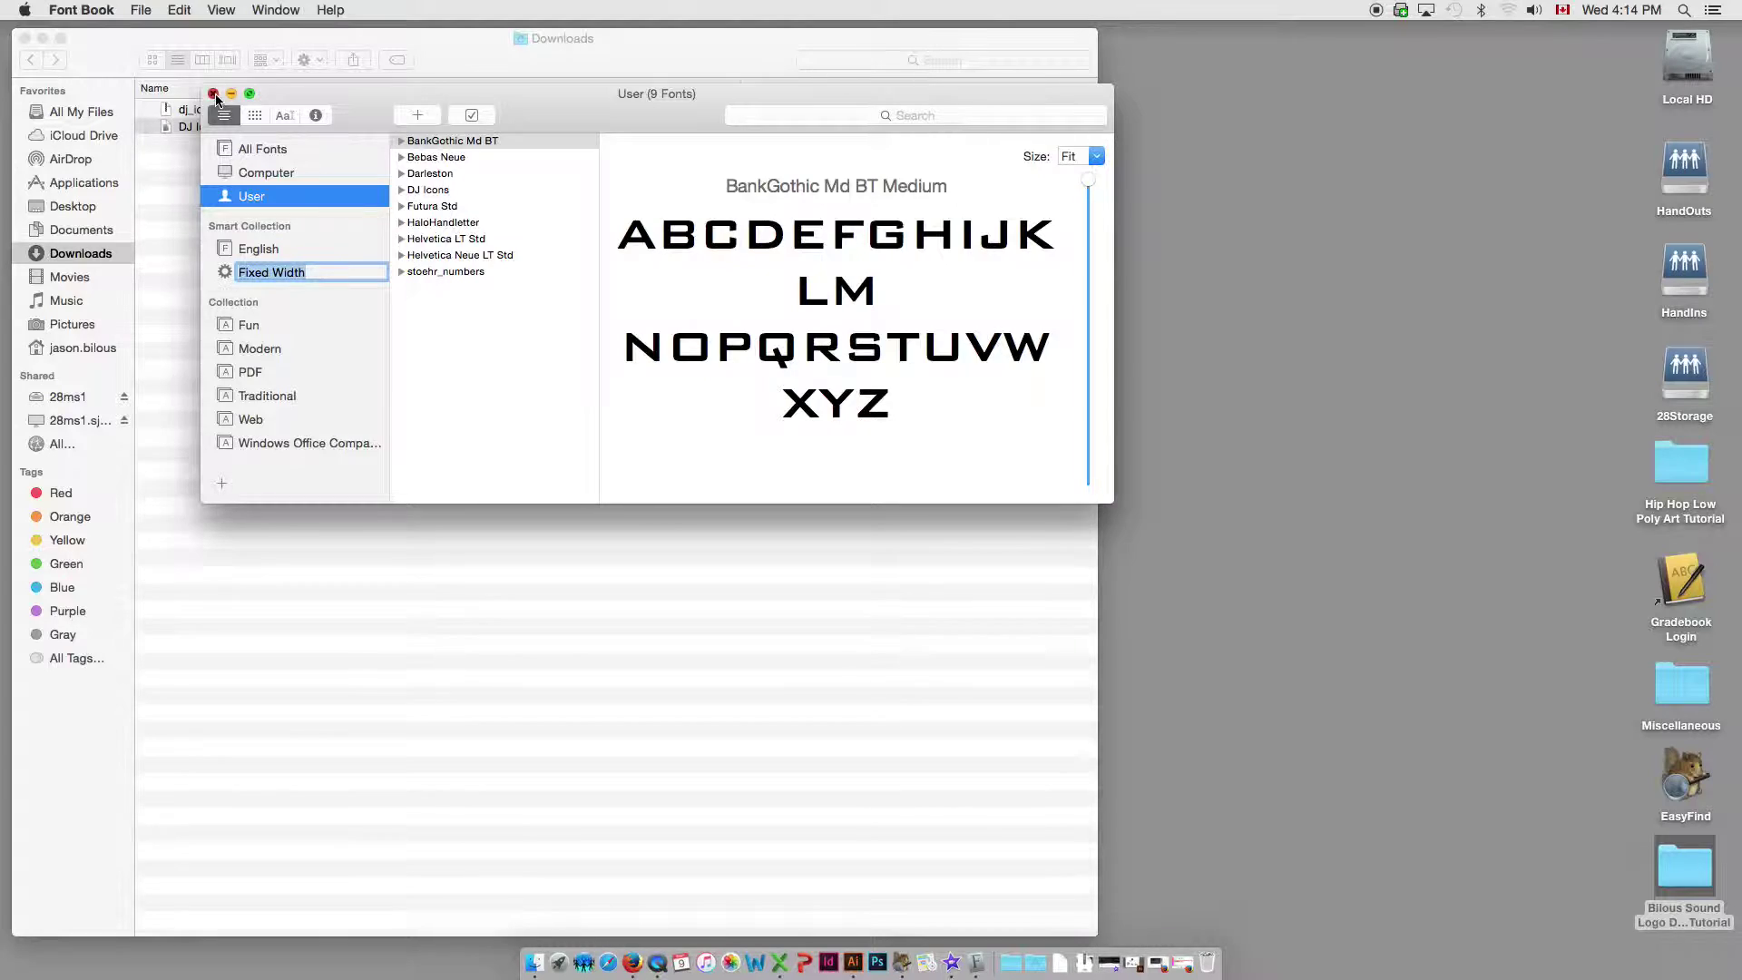
- Switch to Illustrator and create a new Letter-size document in inches with landscape orientation
click(865, 964)
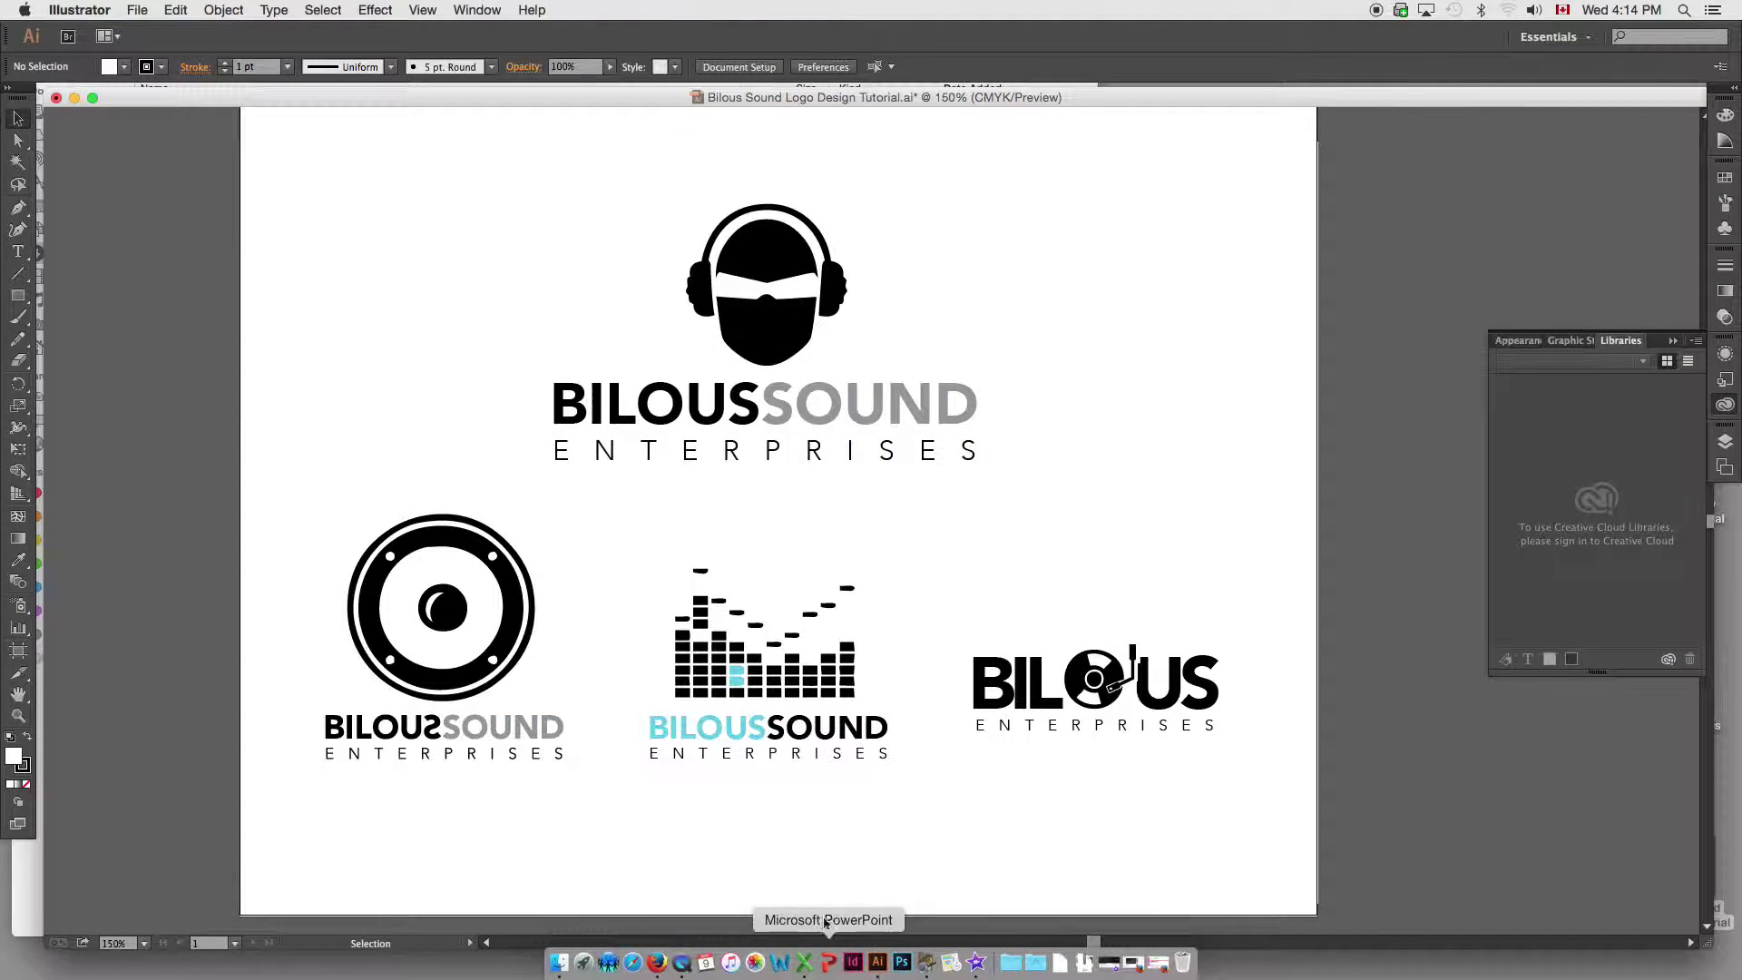
key(super+n)
click(1006, 491)
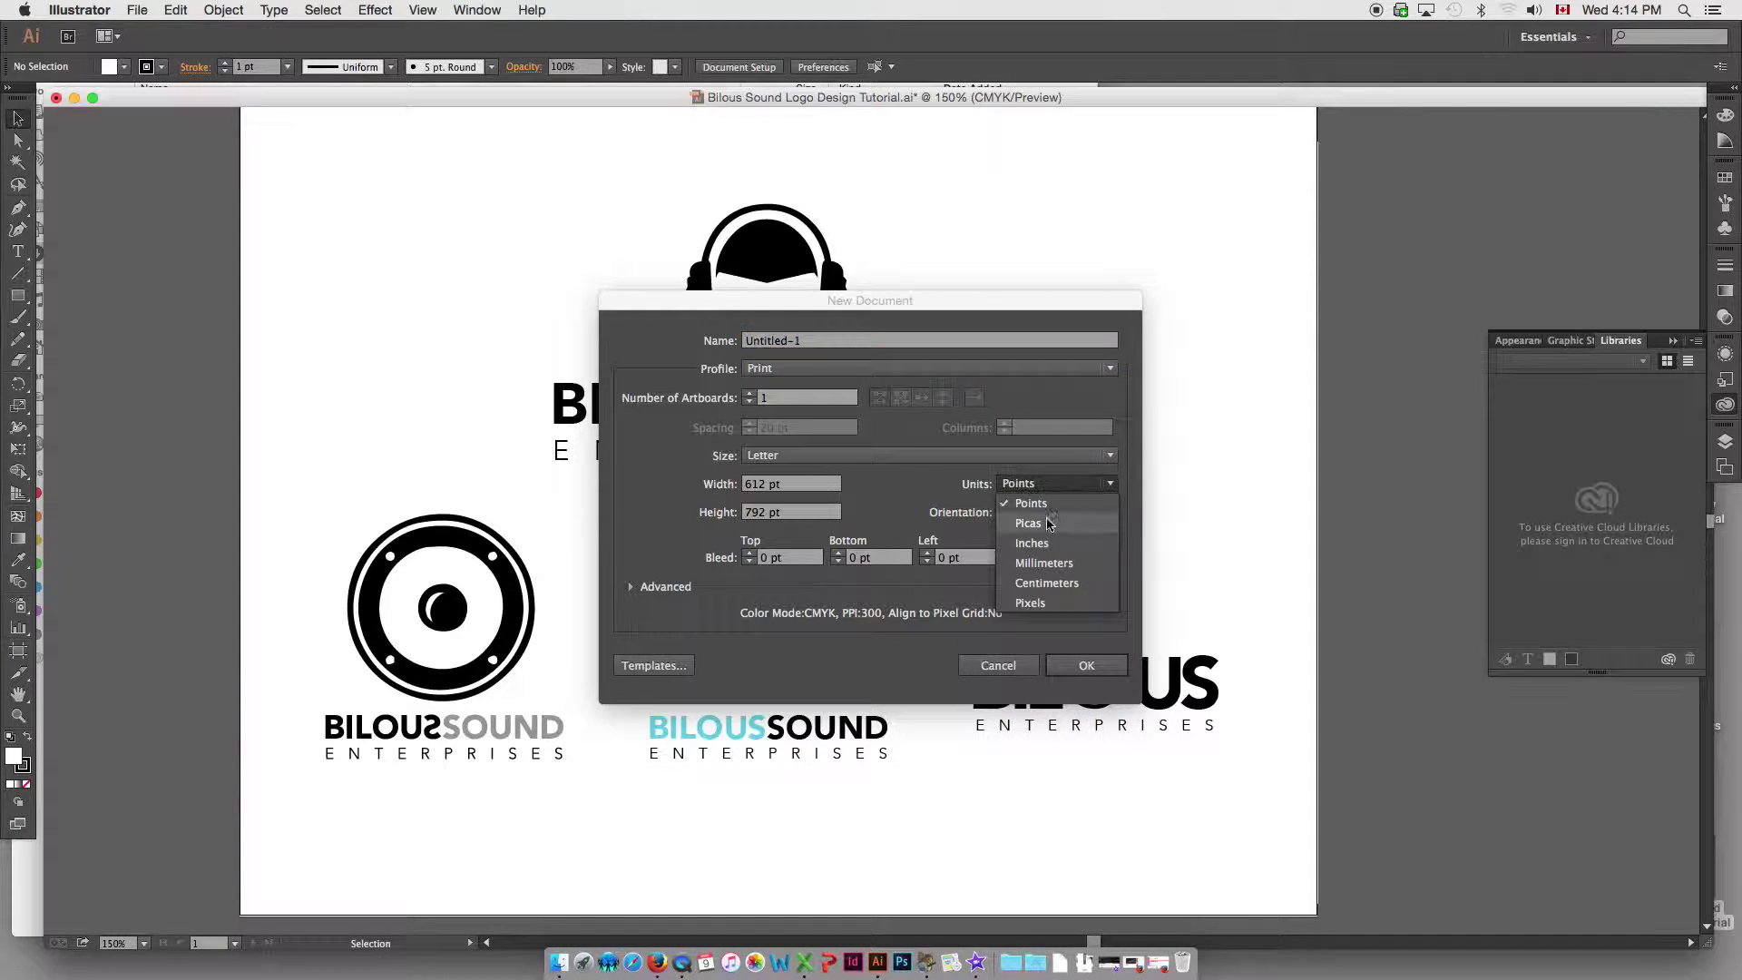
click(1050, 541)
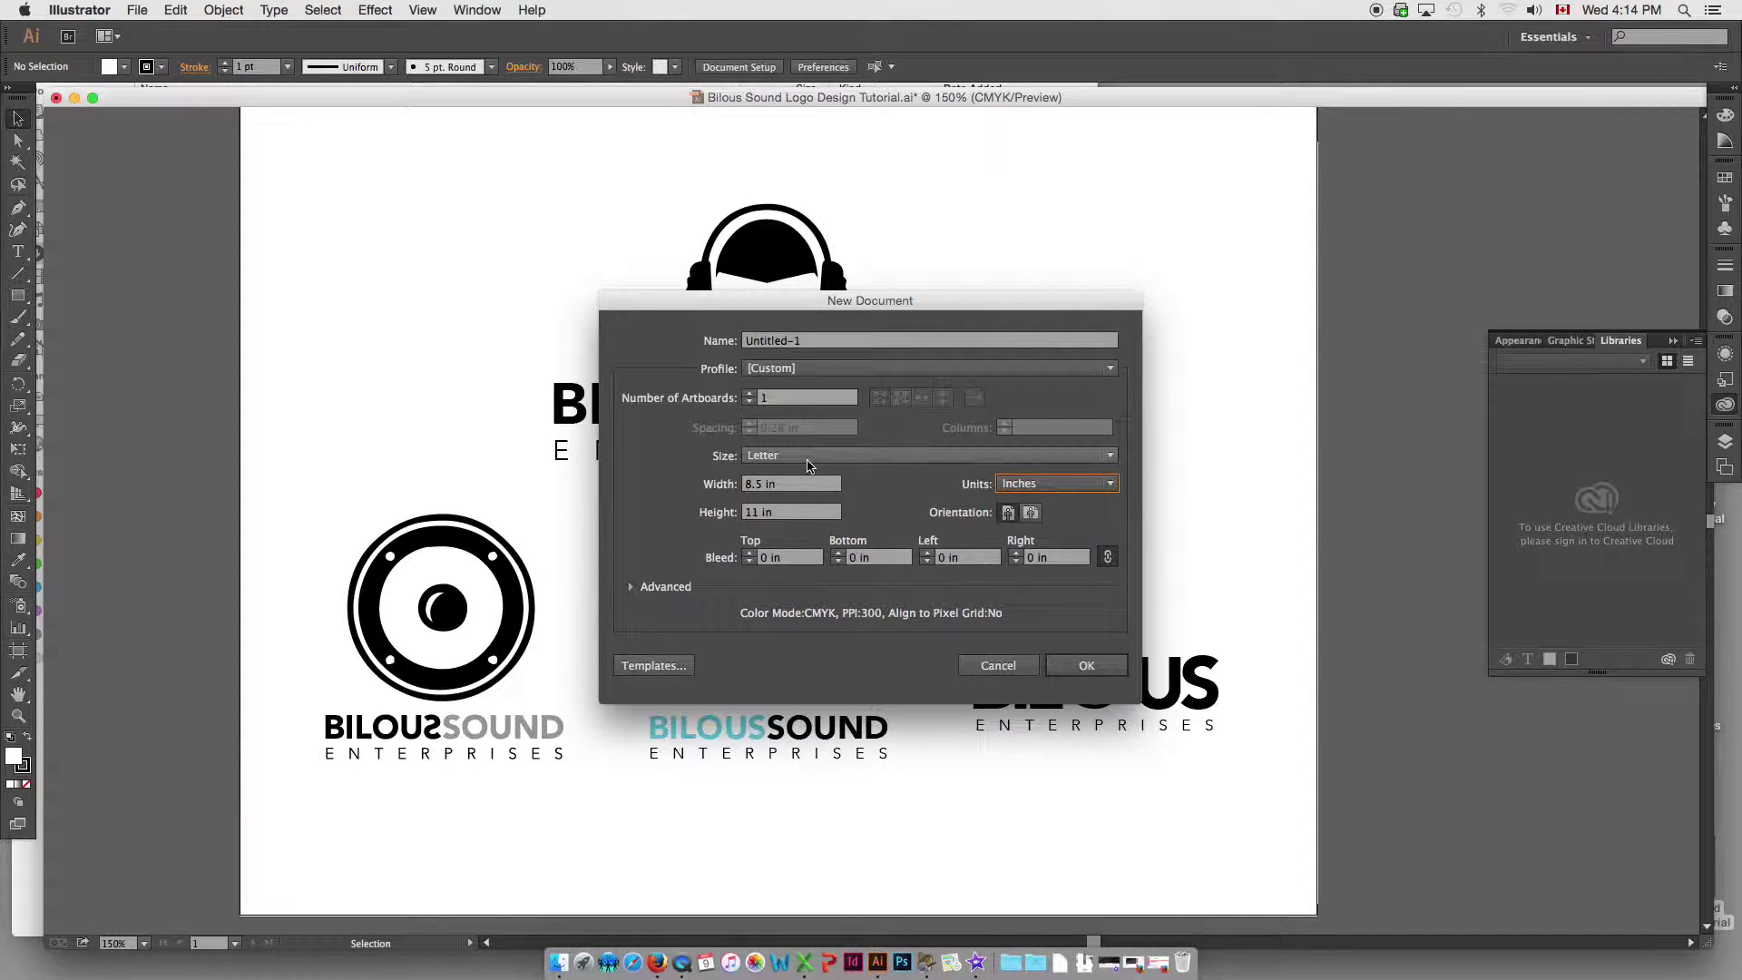
click(1032, 514)
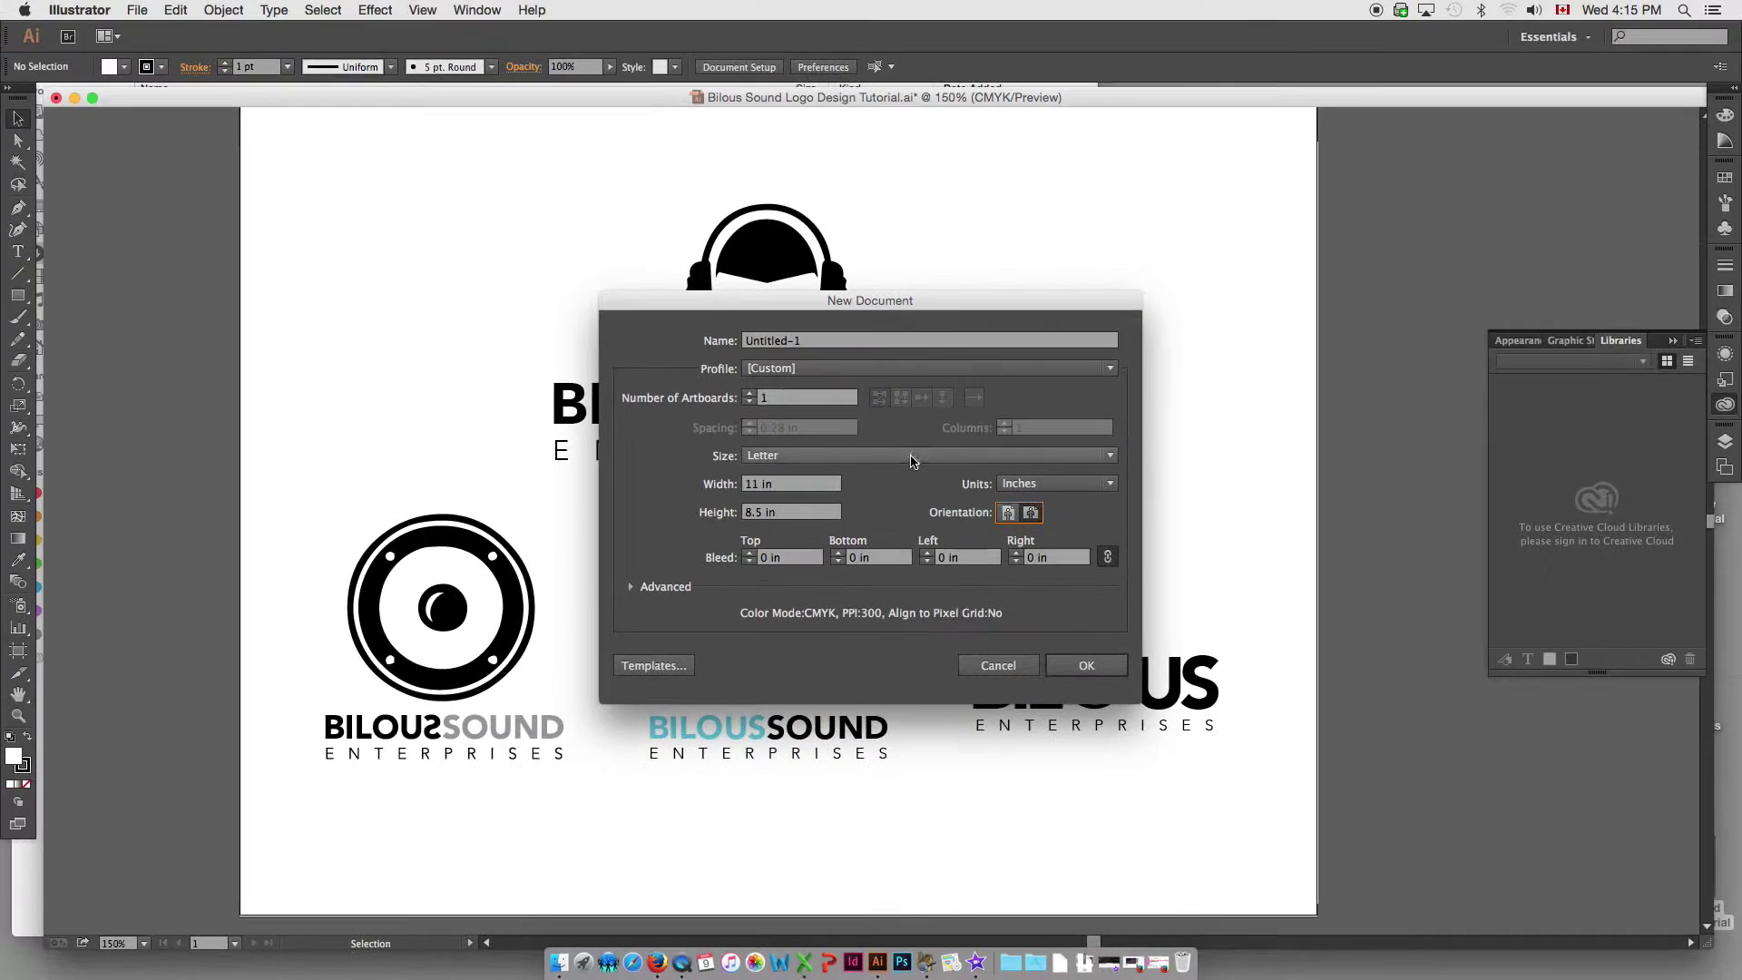
click(1100, 666)
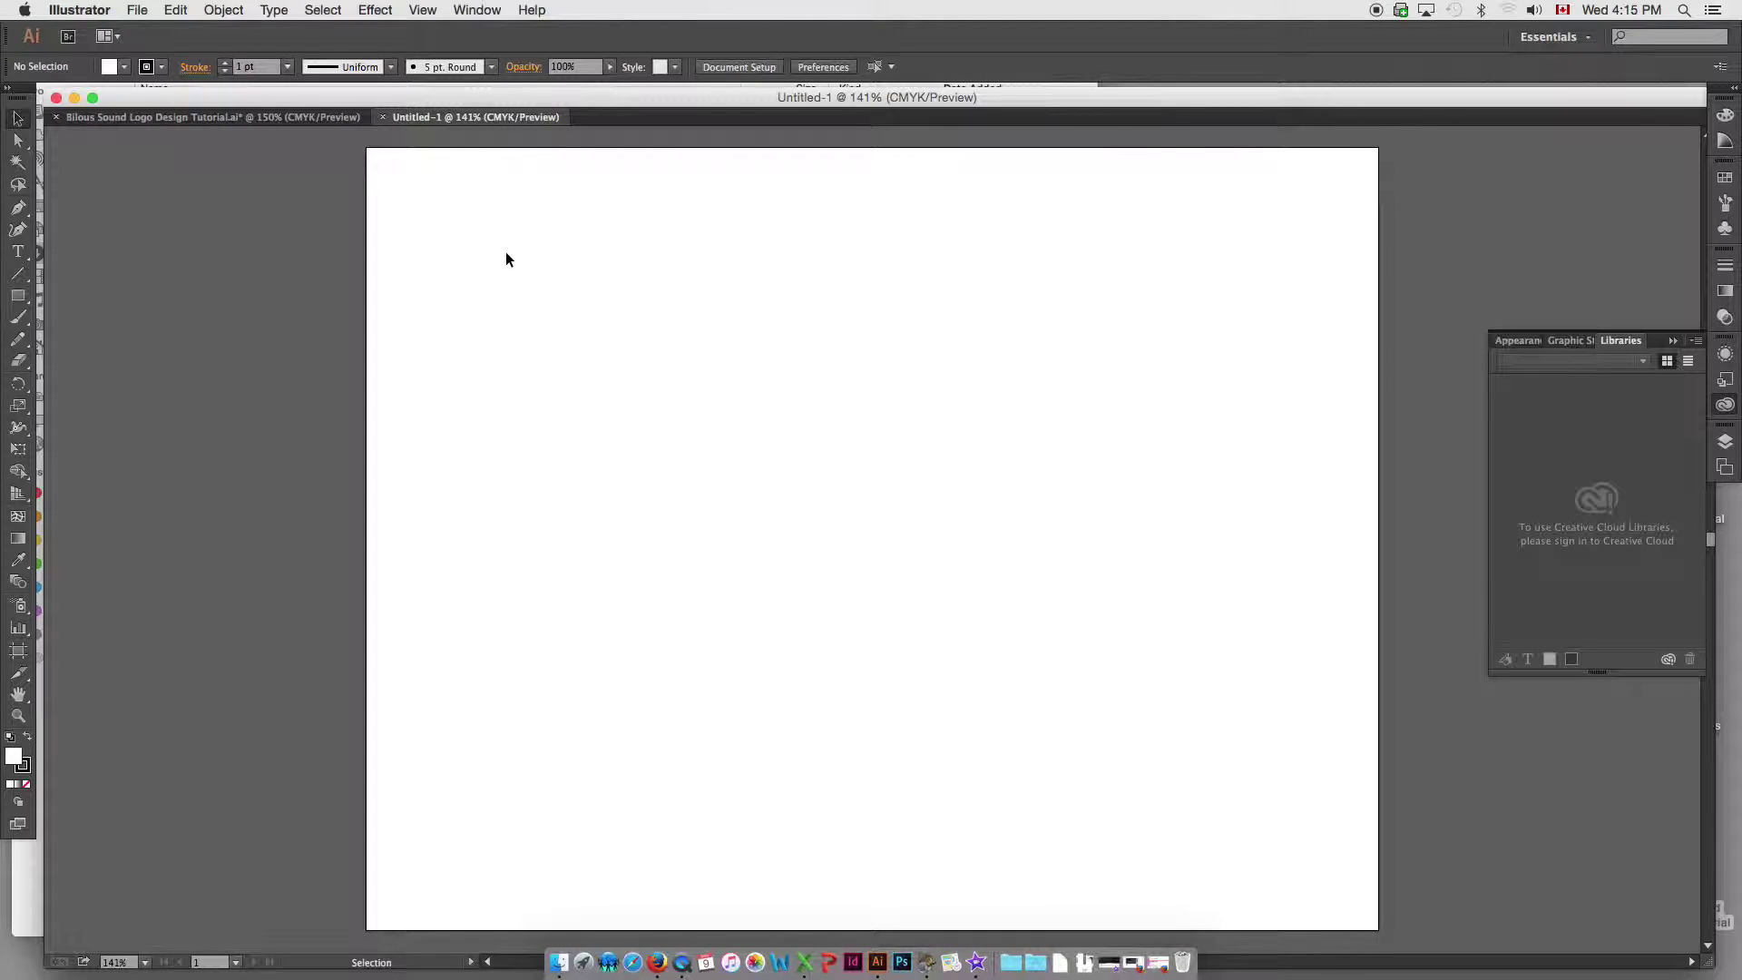
- Add three lines of random filler letters and numbers as point text in the upper part of the artboard
click(17, 251)
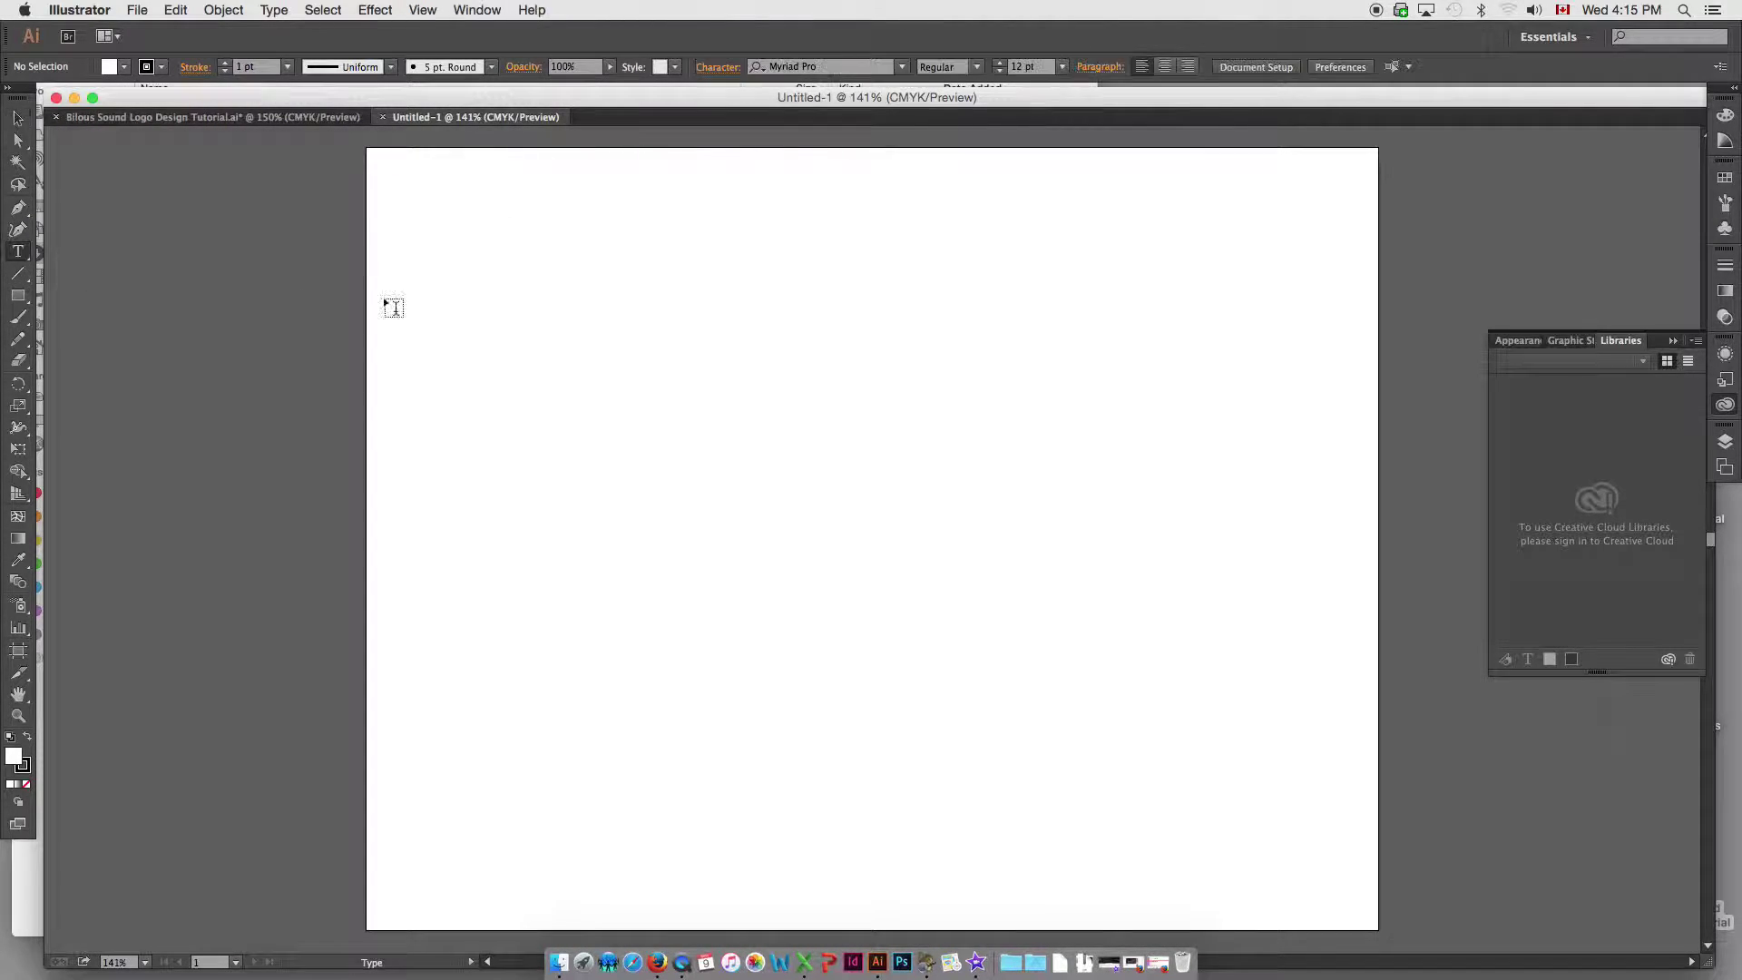
click(526, 245)
text(sdfks)
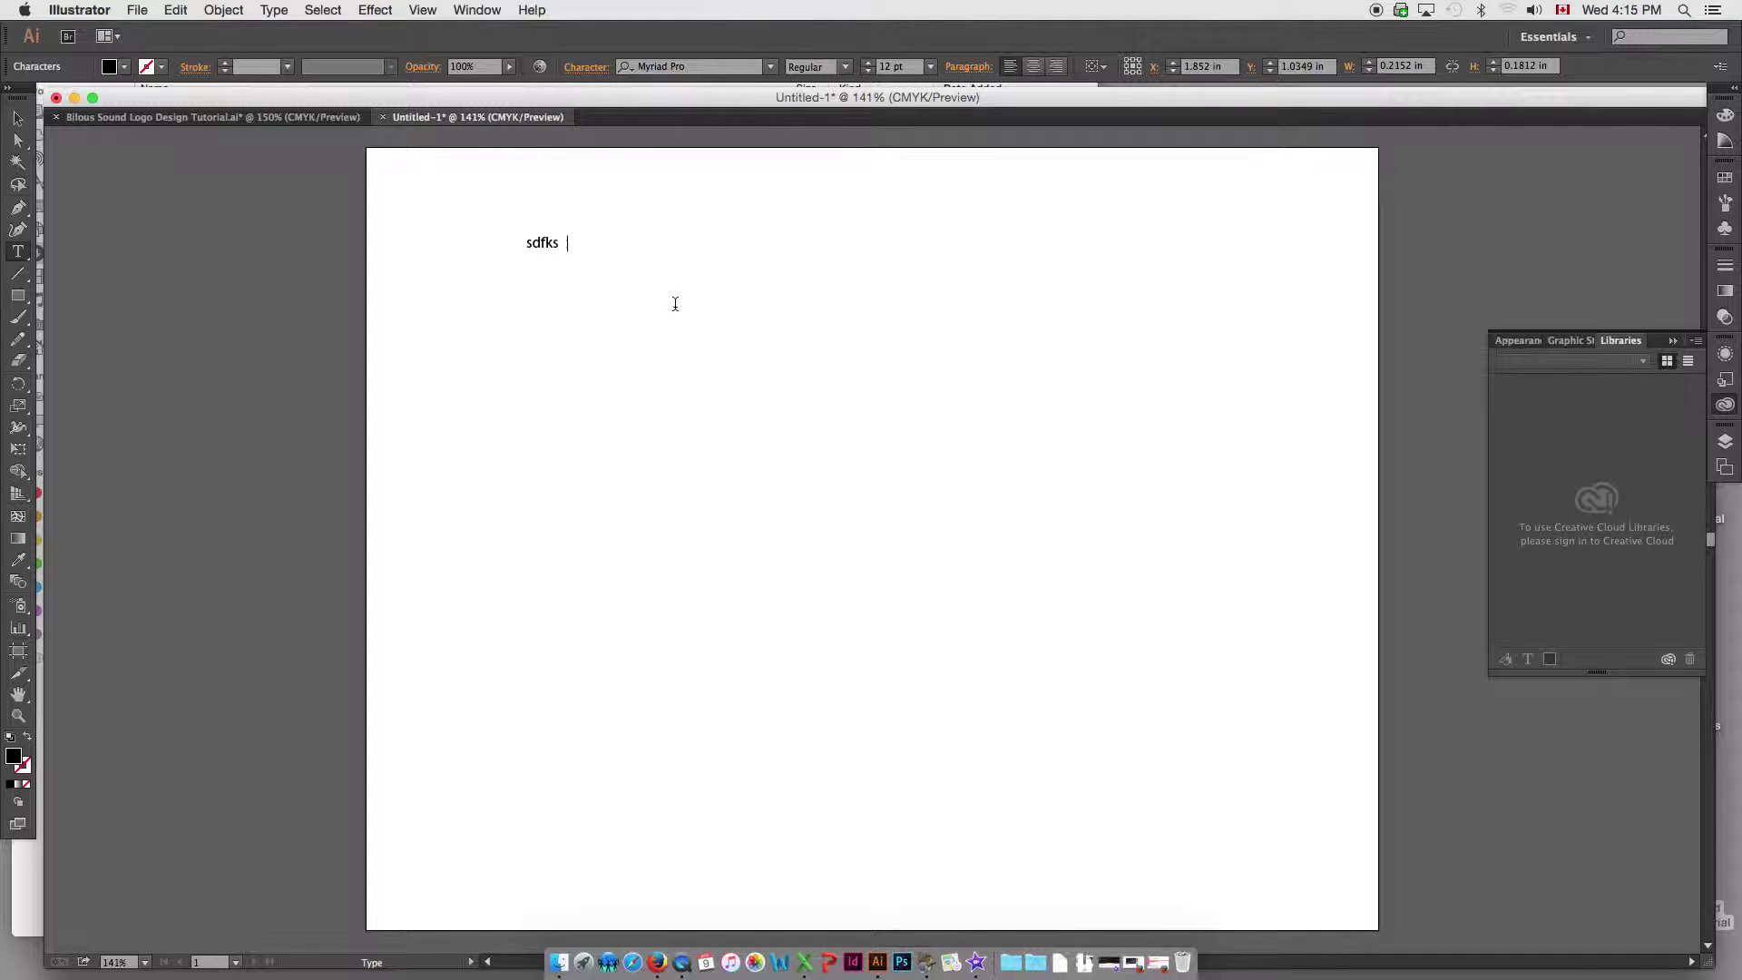
text(dfiuwefbsdvmxn vxjkdcbsiuyefvjbx,jhdvb)
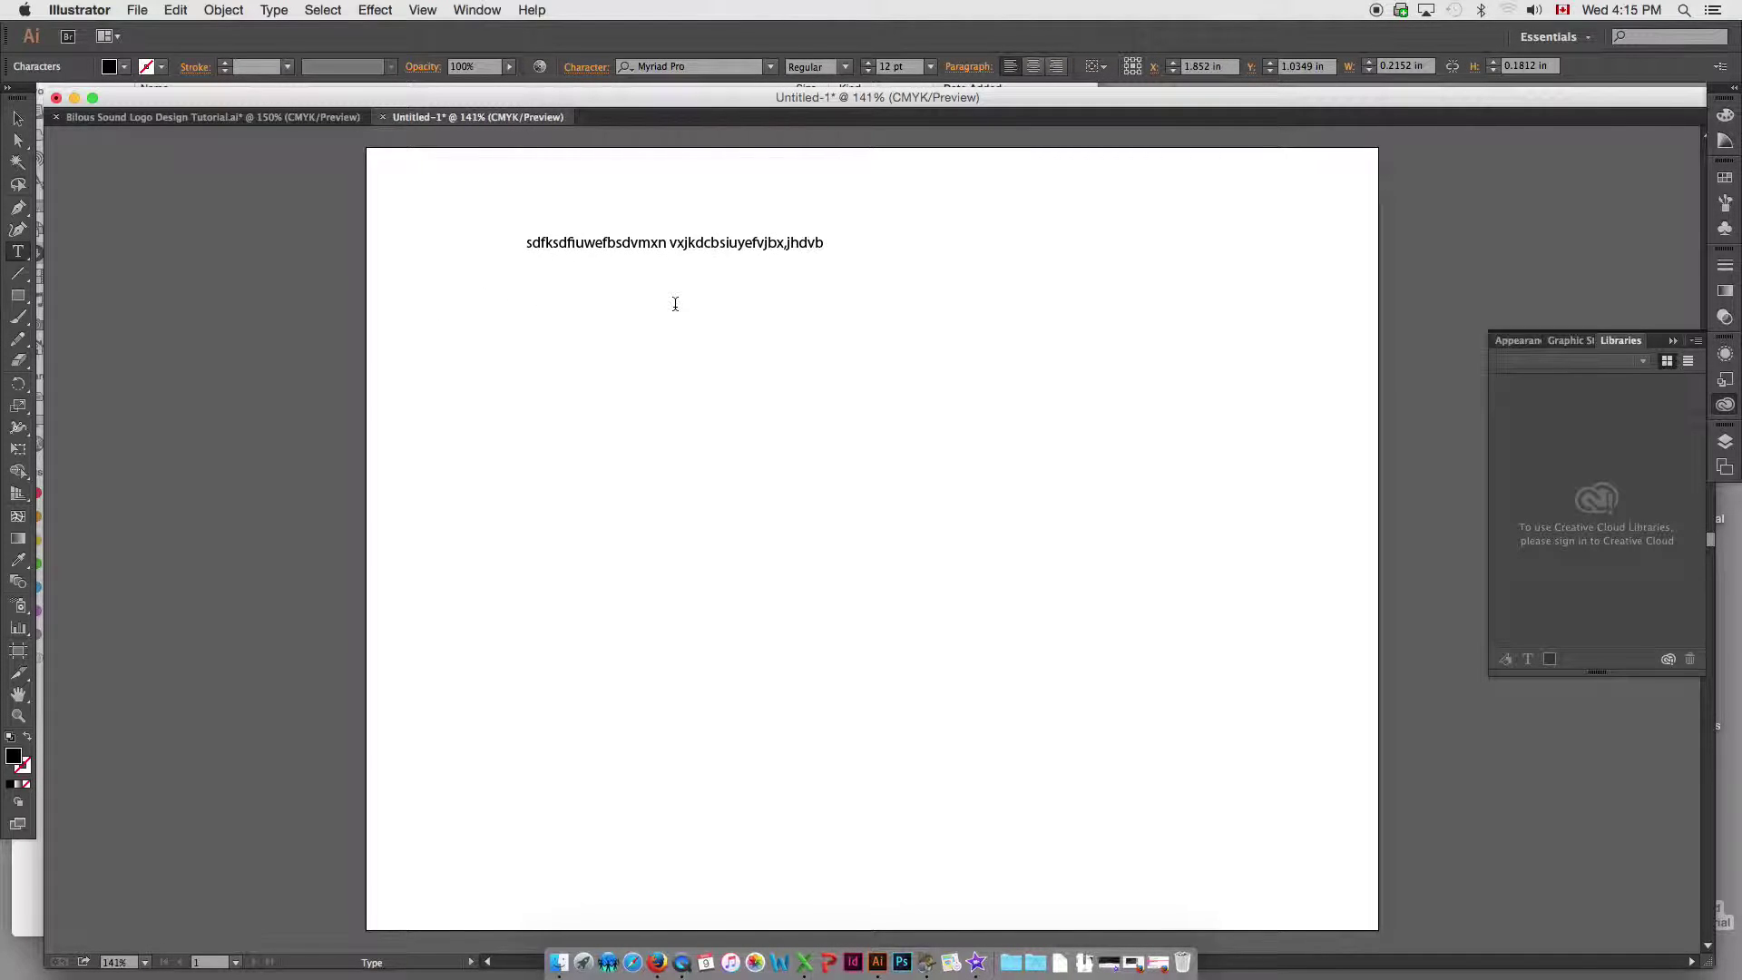
text(dvbsfsd)
key(Return)
text(sdfjhbsdfjhysgefuygsdkjsbdvkjshdbjkhsdvbsdjkvbsdwlieduqd)
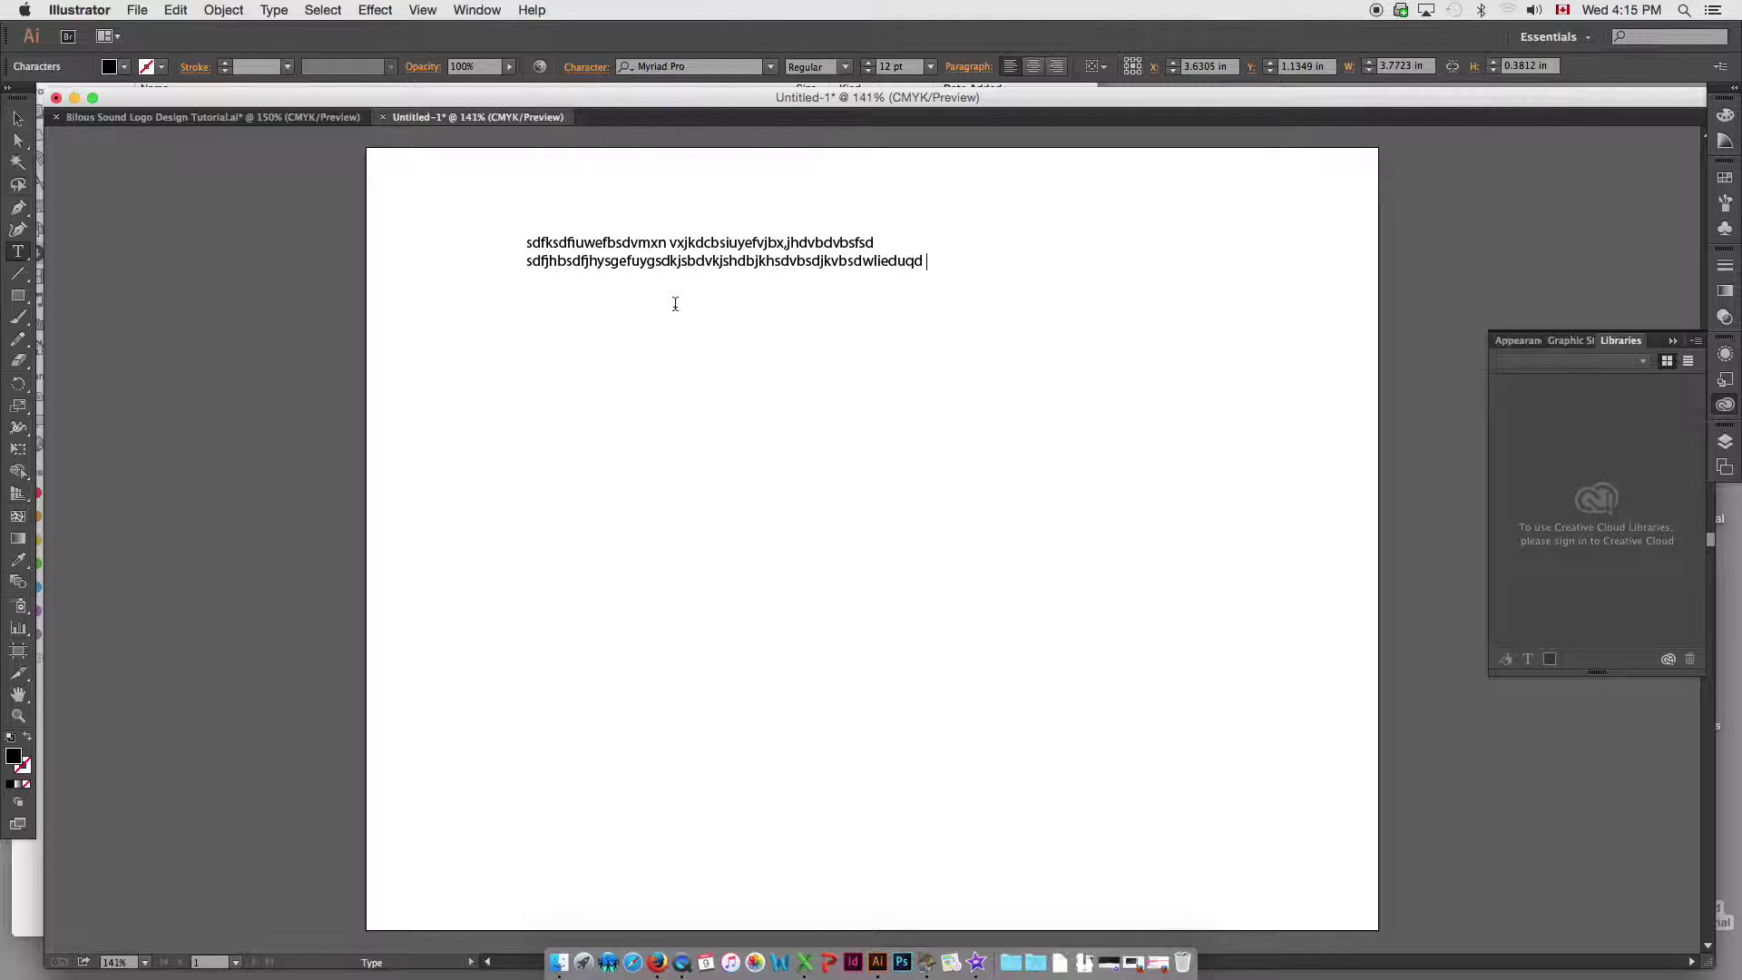
text(ifh487ry34oft sefgw384r7erogi)
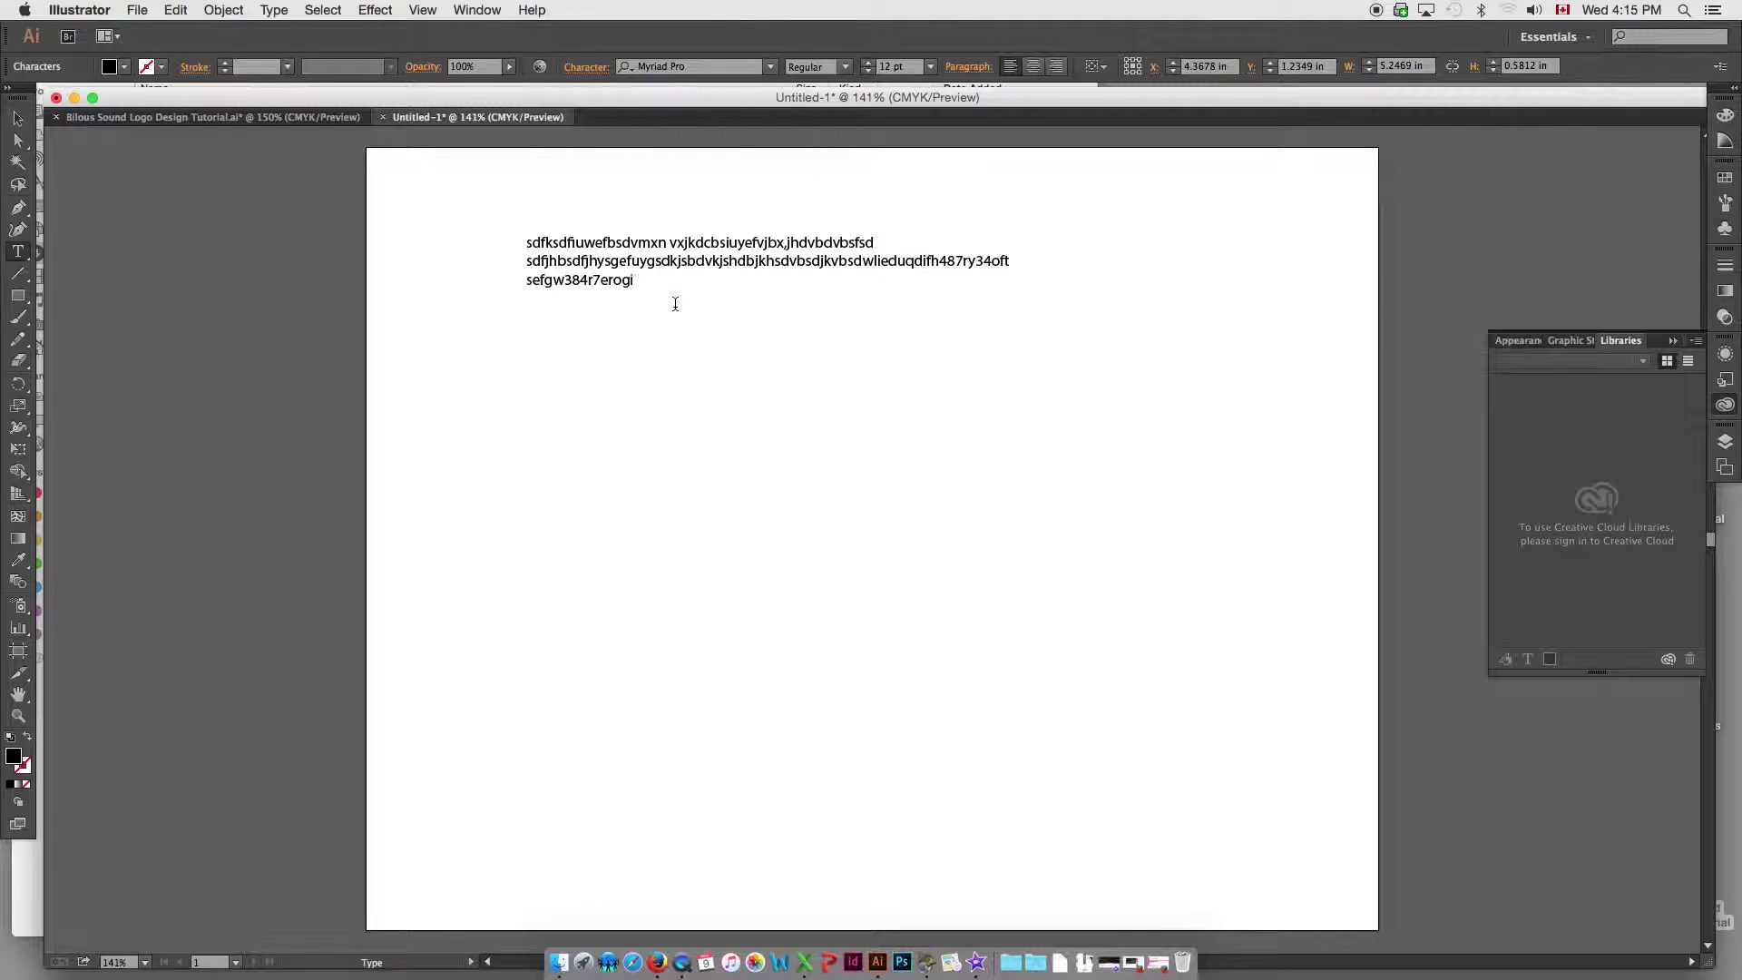
text(hsdfubgserilfgywthwi5ugrhoawefw3frh)
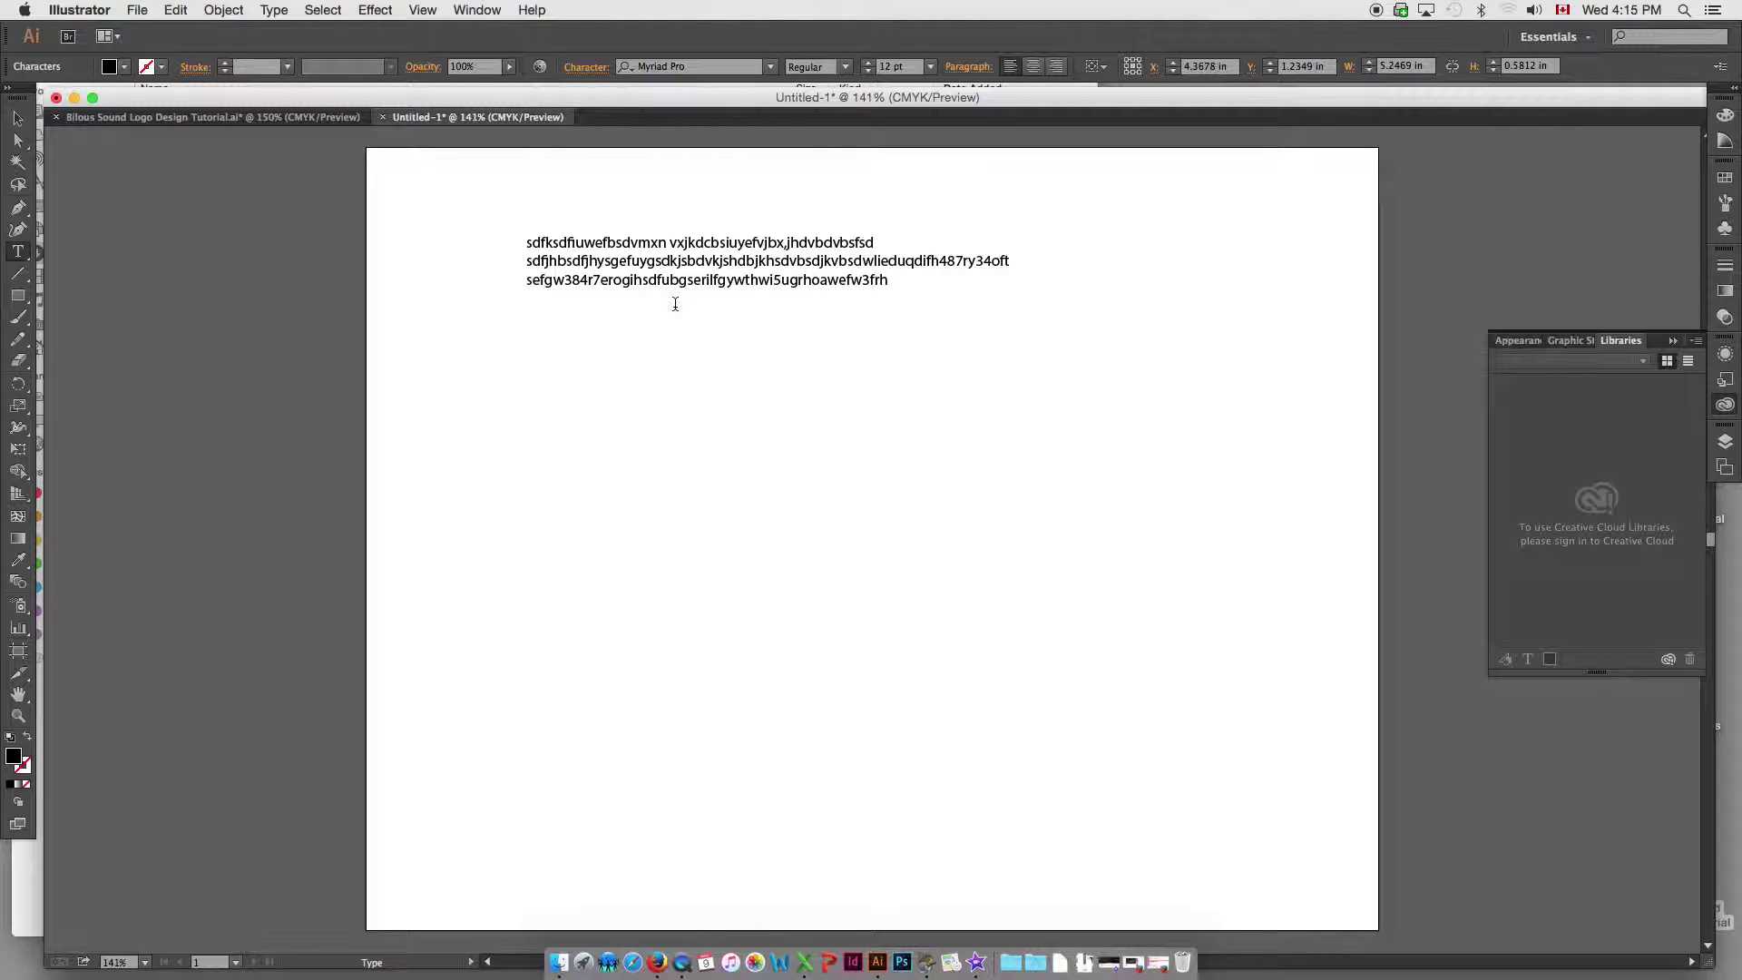
- Enlarge all the filler text to 18 pt and move it slightly up and left on the artboard
key(super+a)
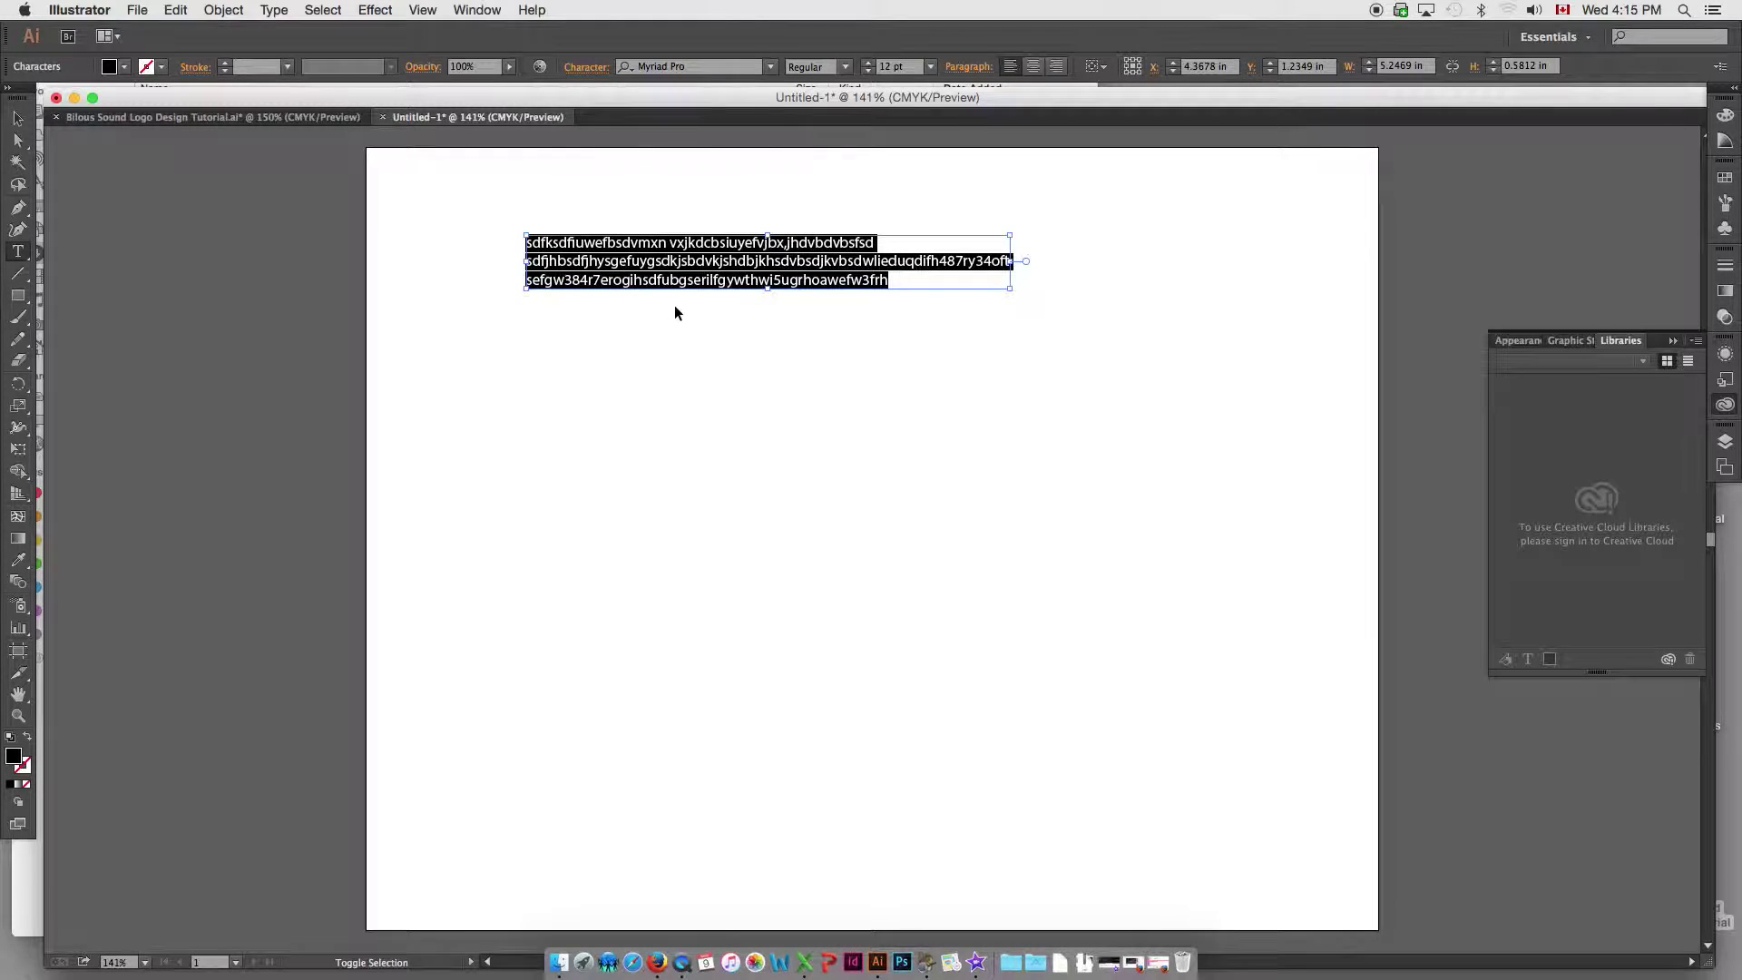
key(super+shift+period)
key(super+shift+period)
key(super+shift+period)
click(17, 119)
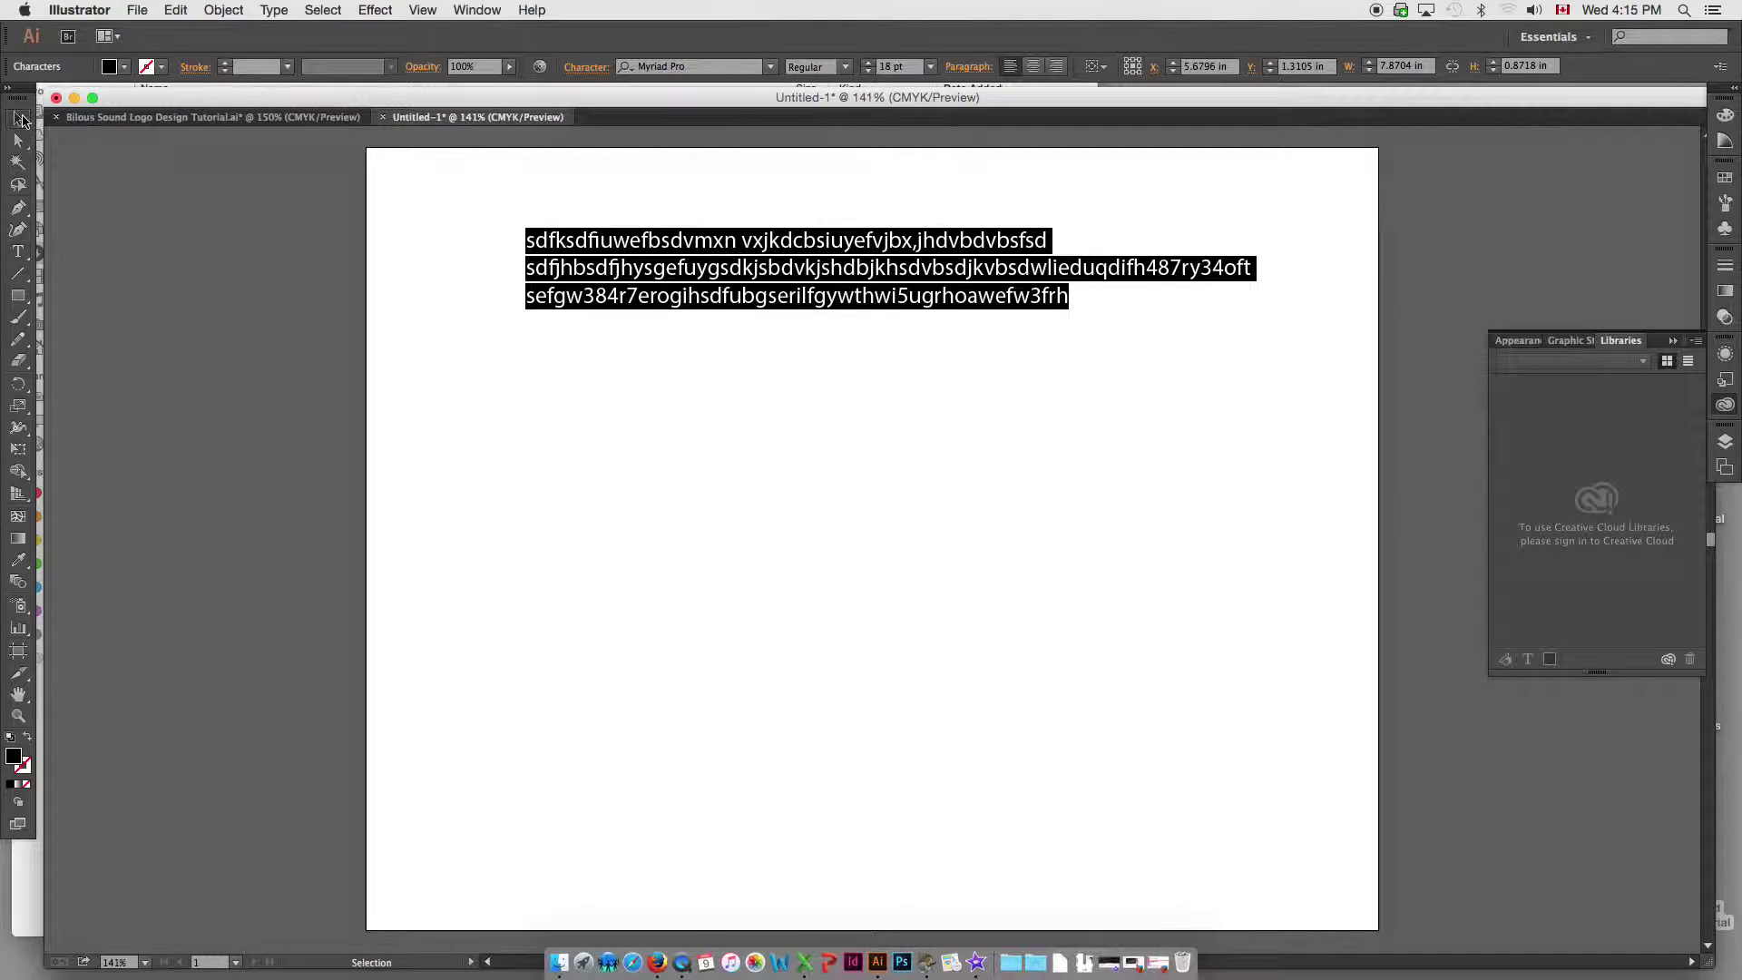
drag(600, 244, 547, 238)
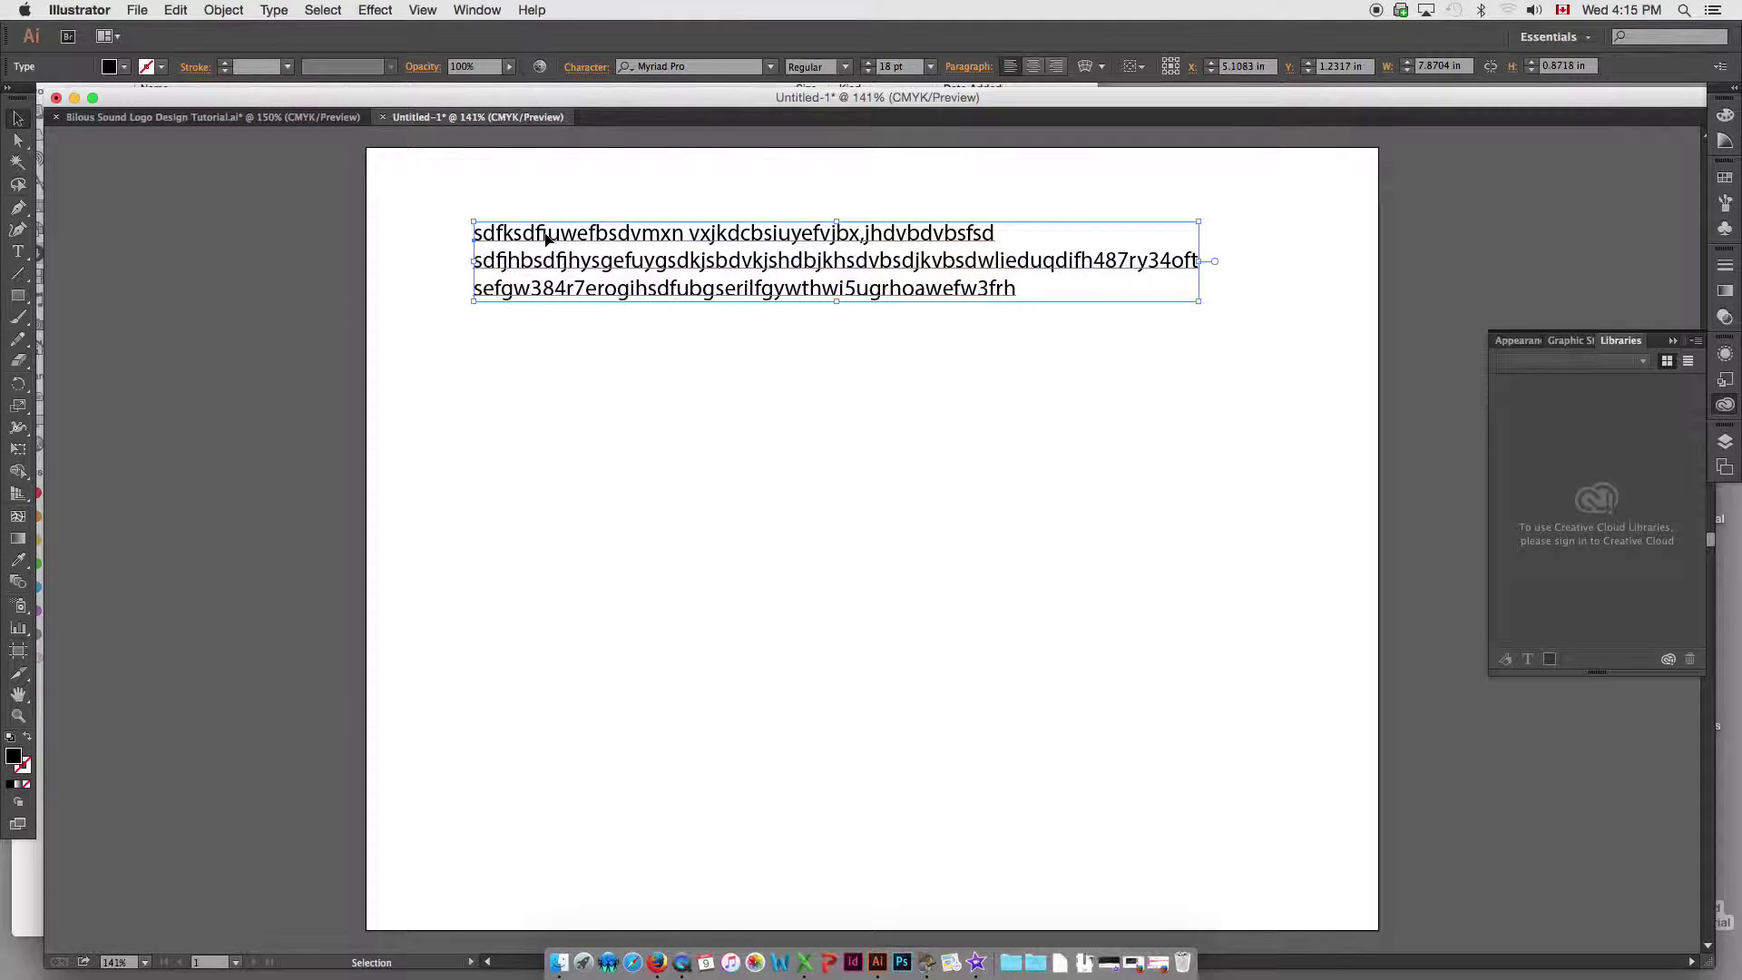
- Set the filler text's font to DJ Icons
click(586, 67)
click(649, 139)
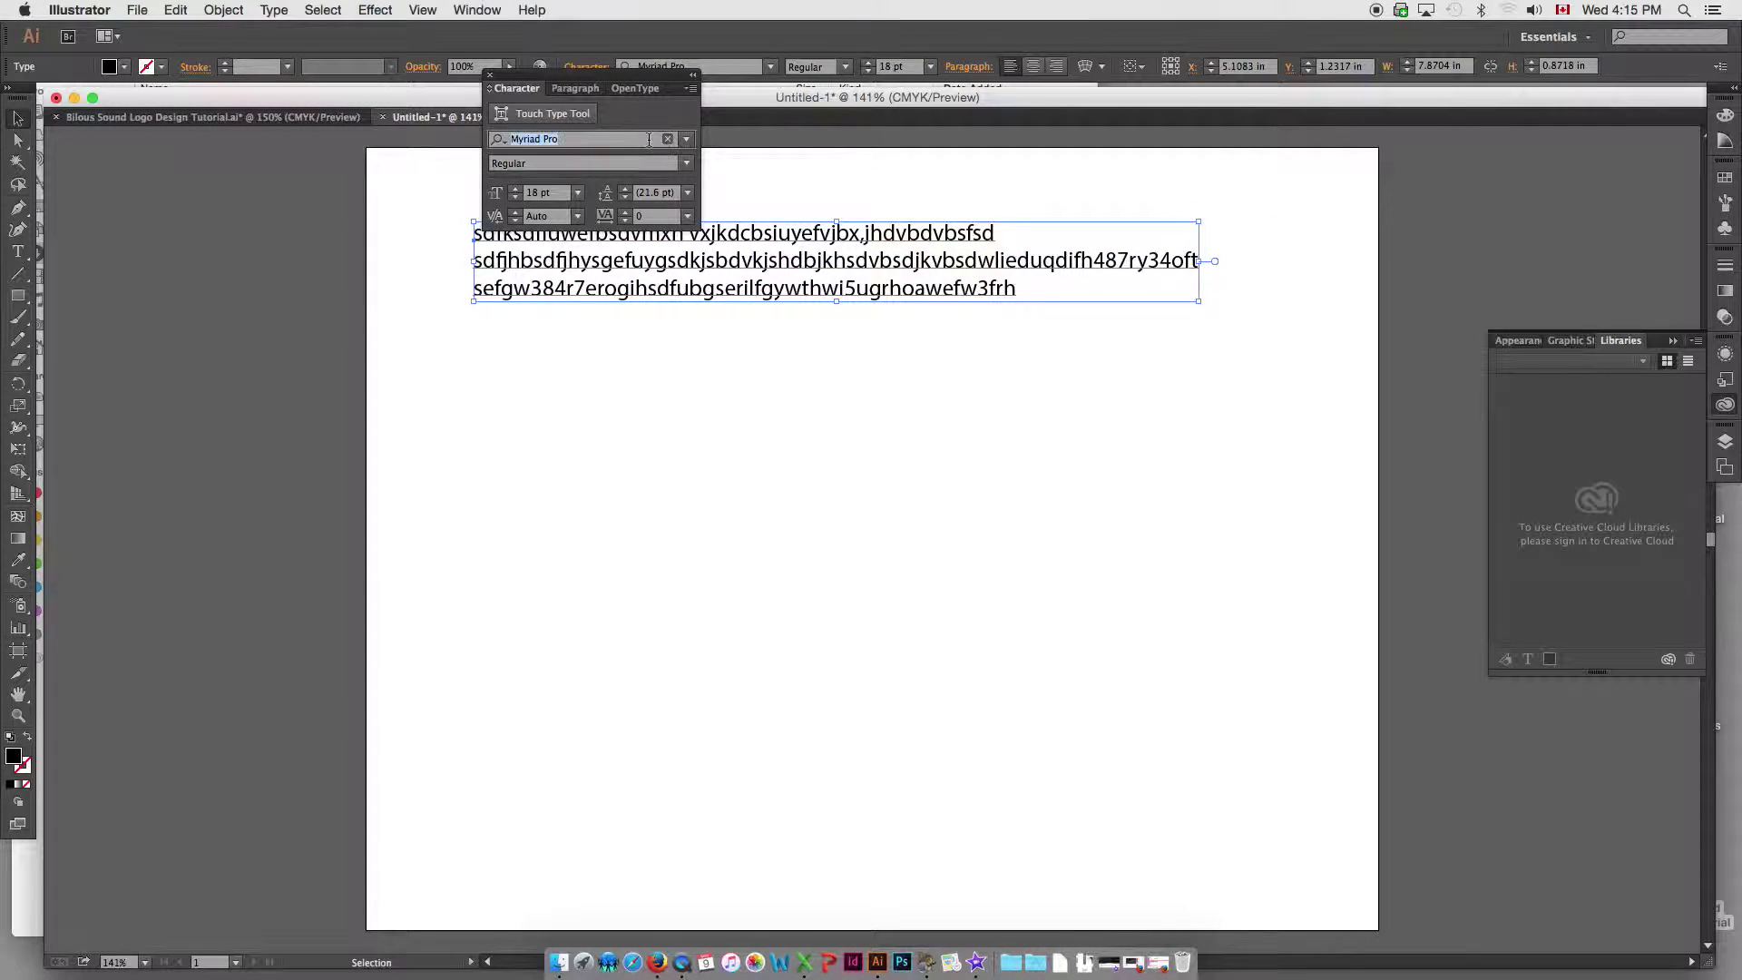
text(DJ Icons)
key(Return)
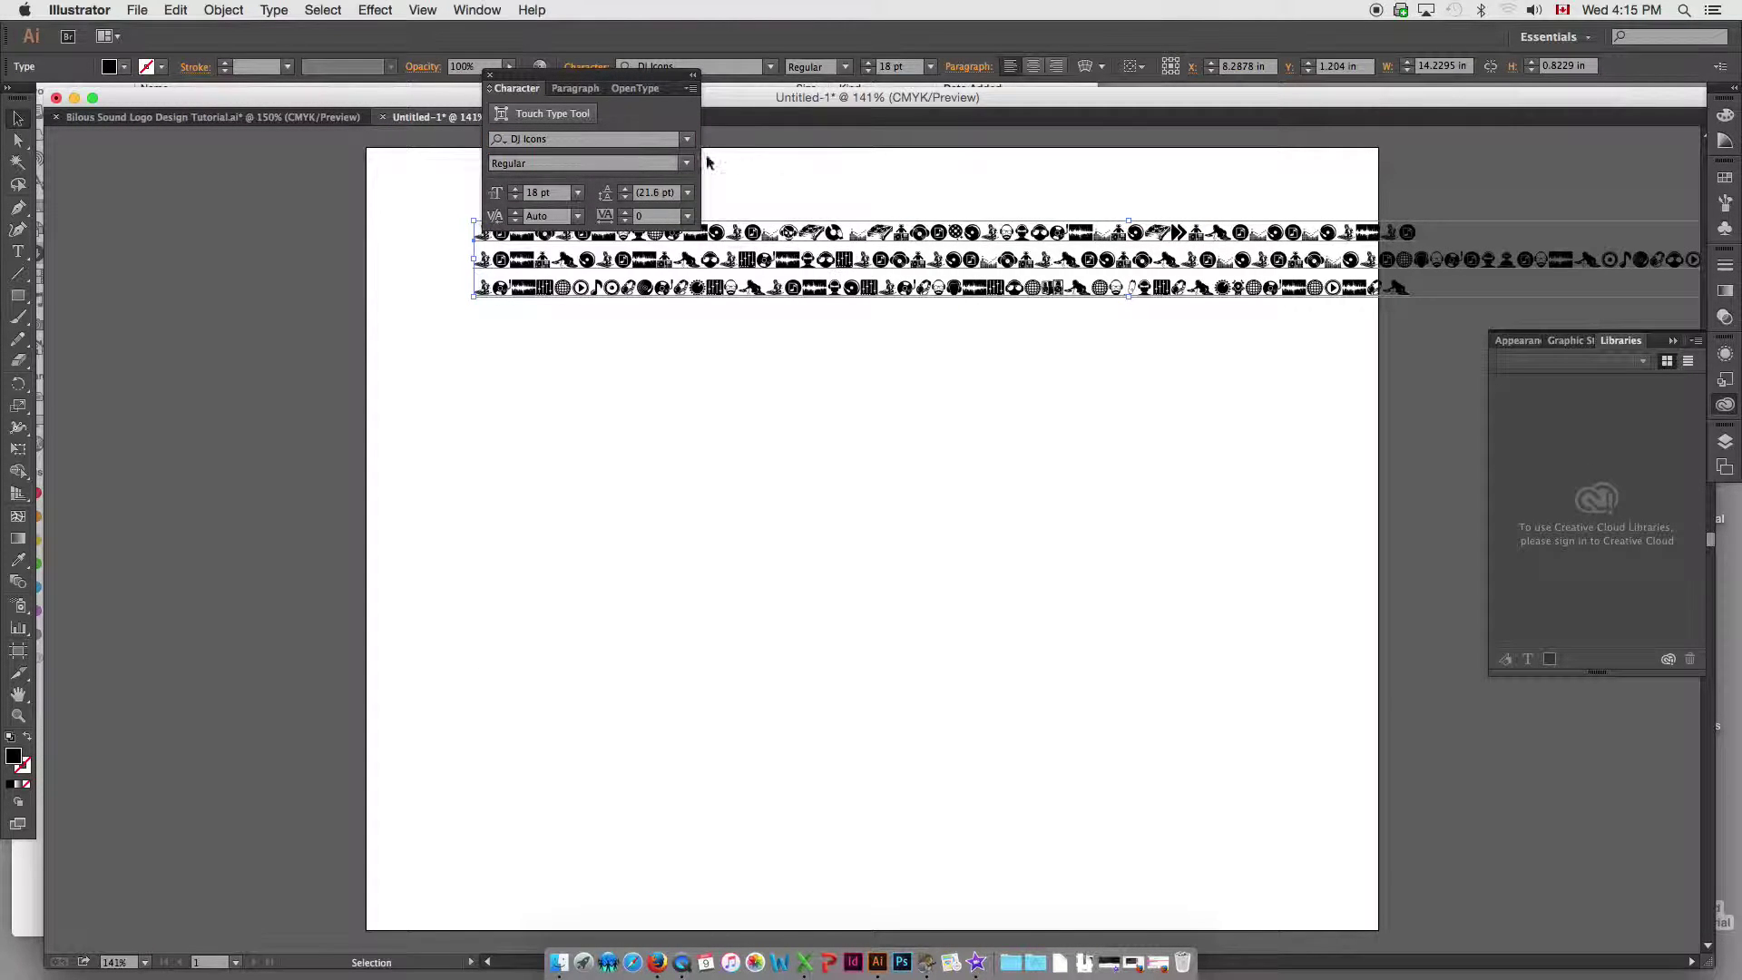
- Close the Character panel and place the bearded-head glyph, letter a, as separate point text below the glyph lines
click(490, 76)
drag(532, 254, 204, 292)
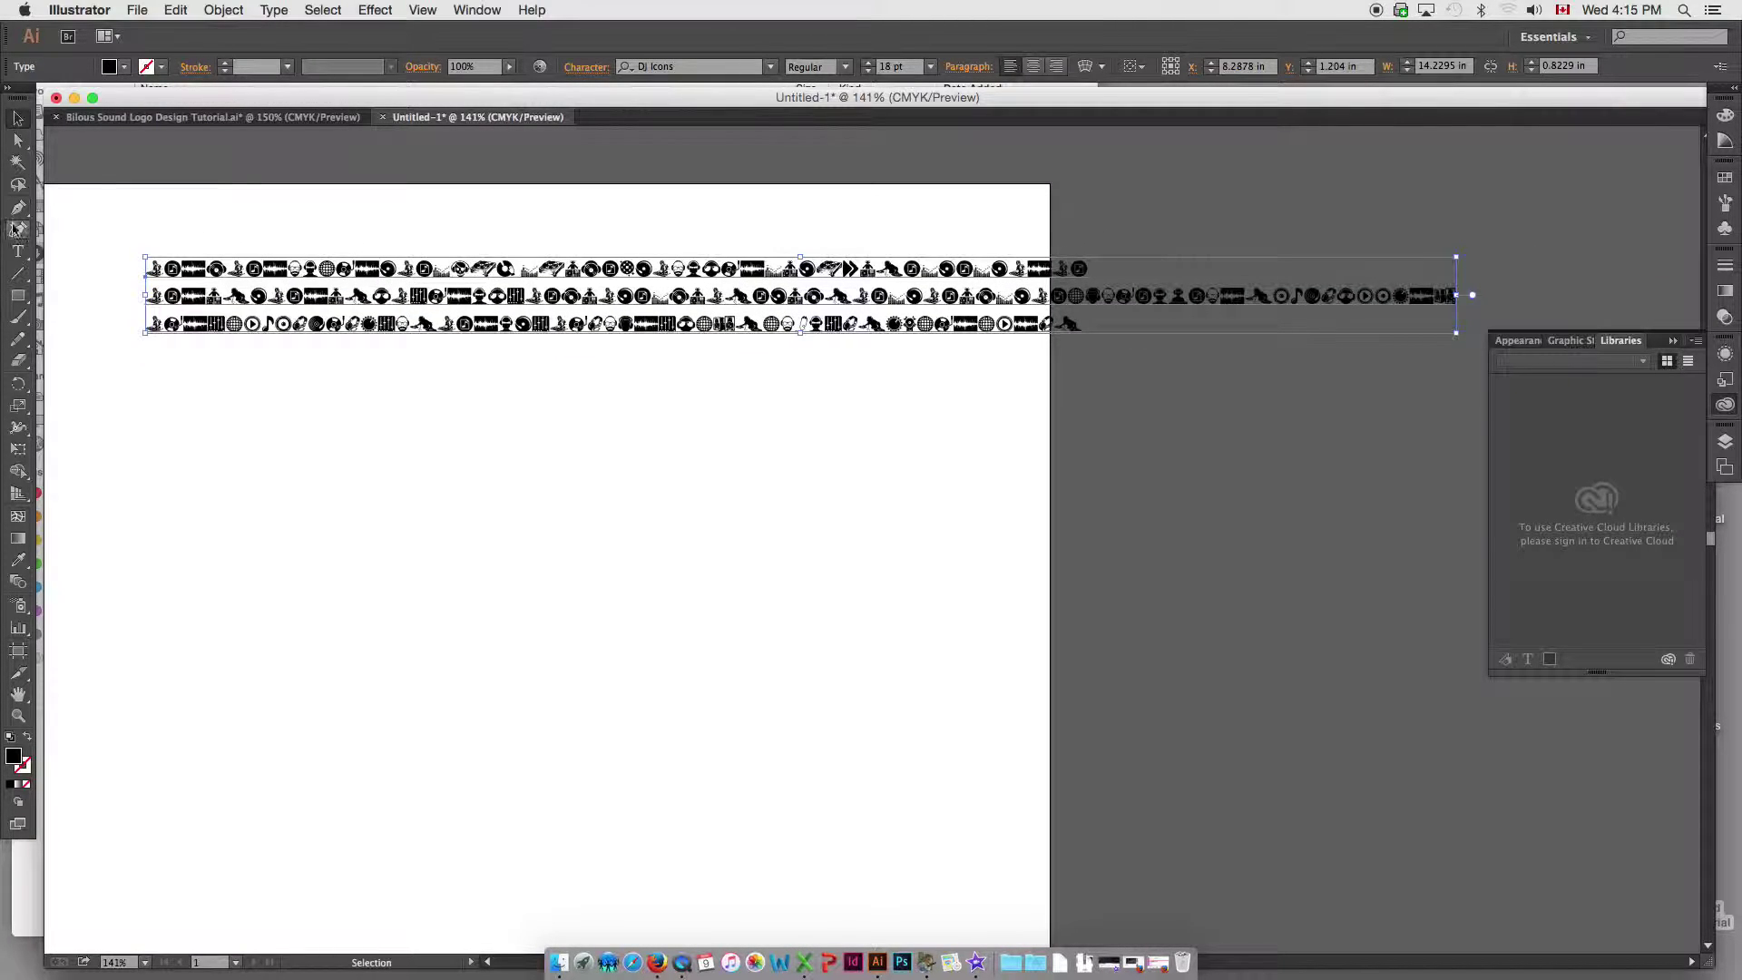
click(17, 251)
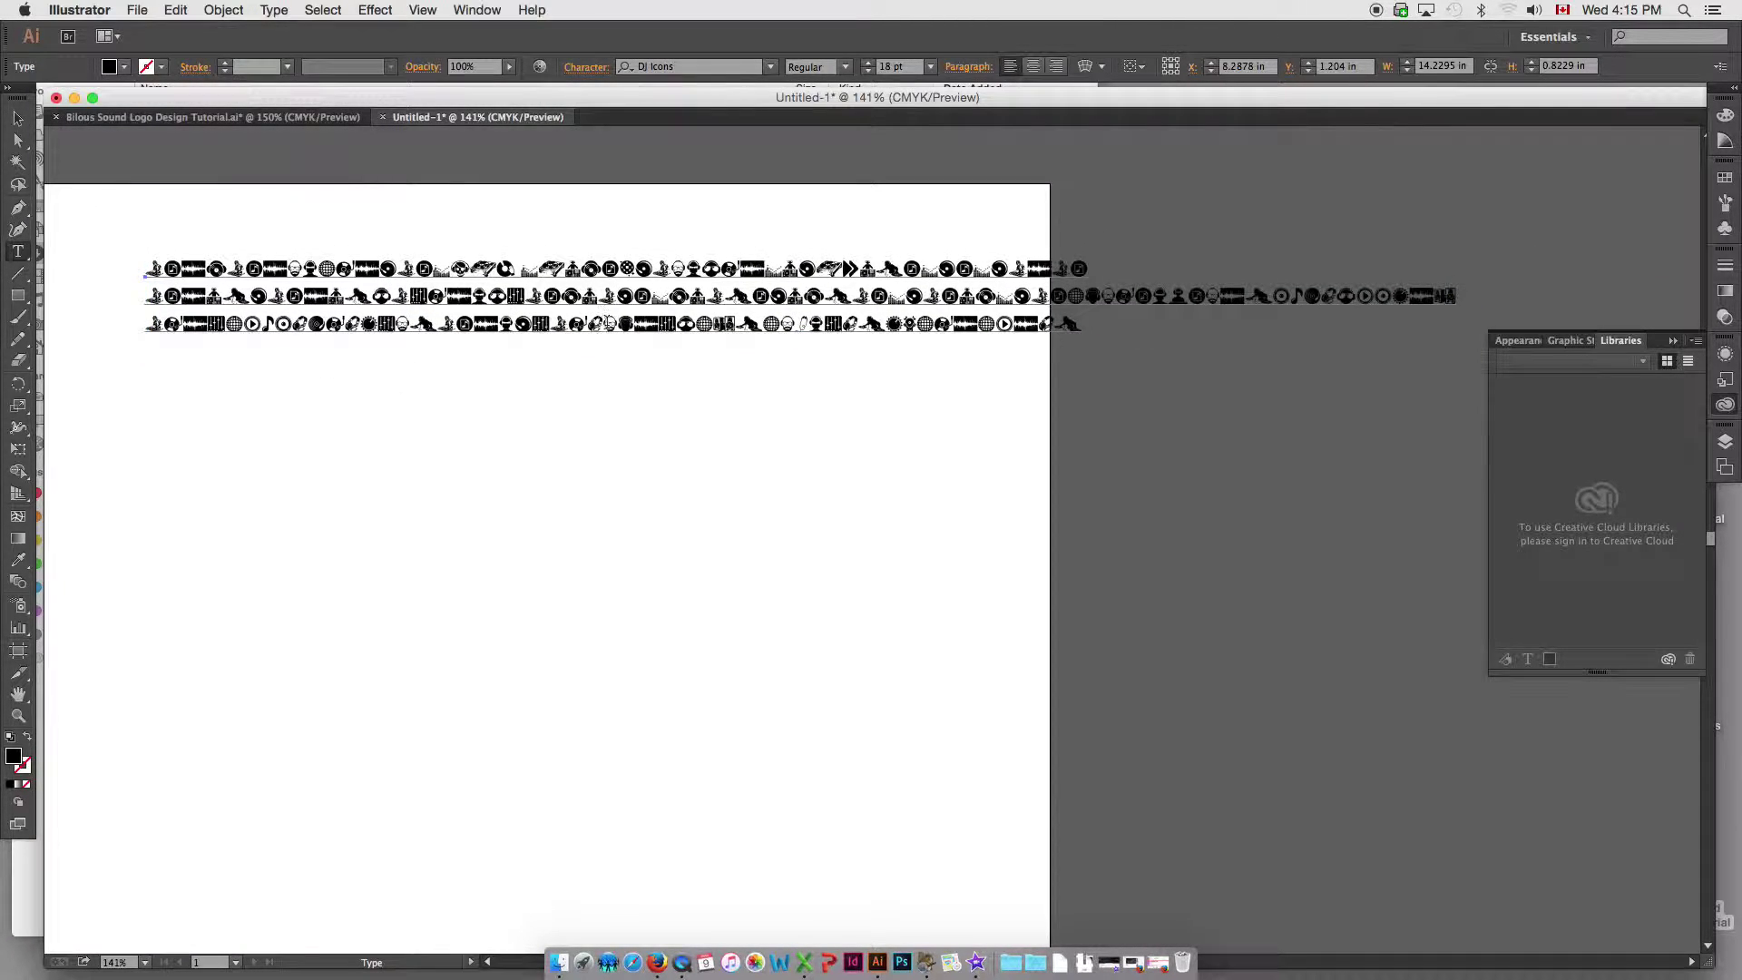
key(Escape)
click(698, 444)
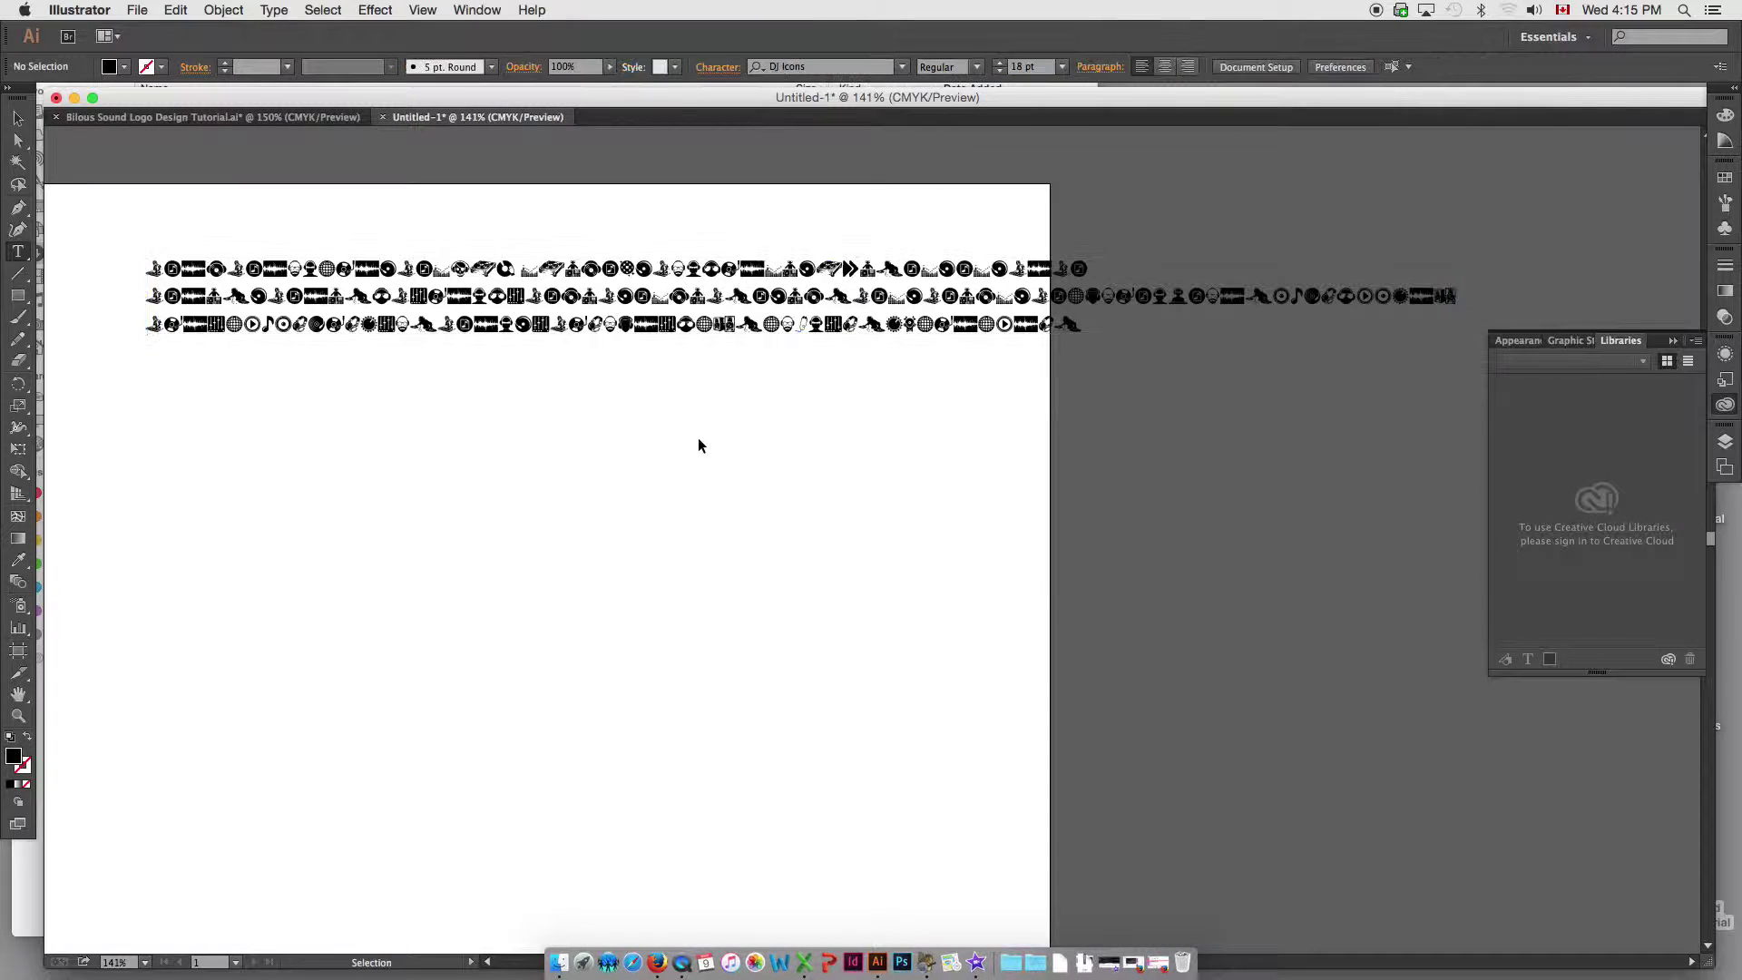
click(704, 441)
text(a)
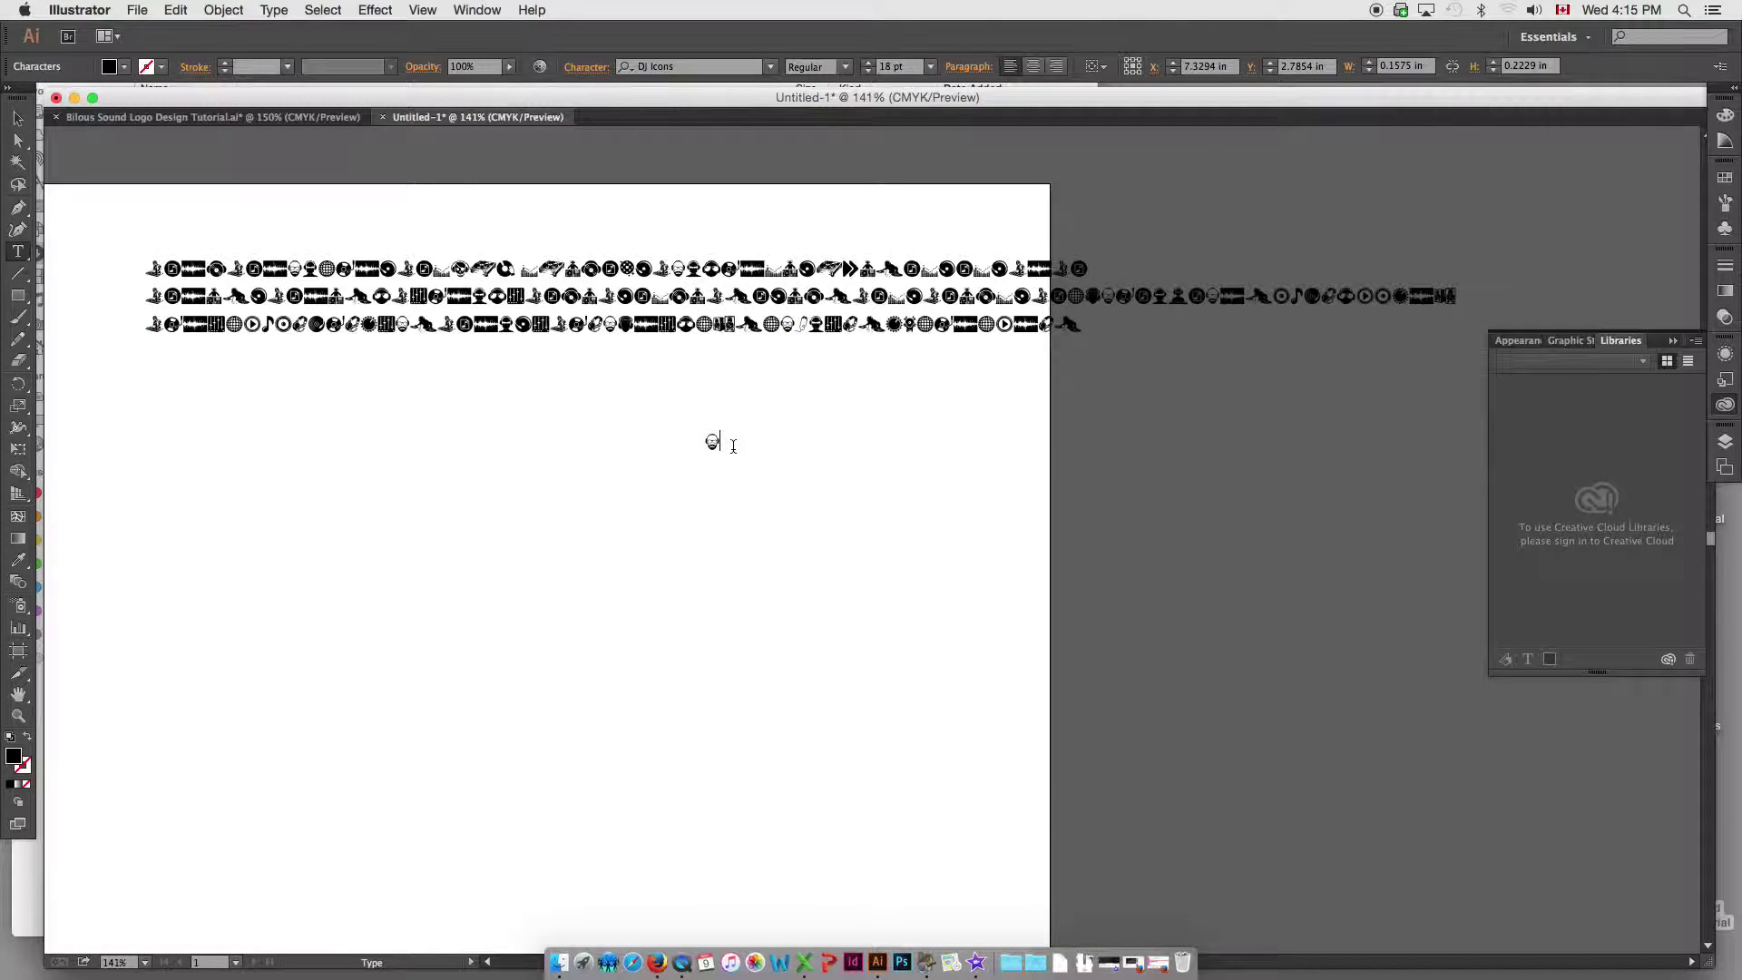
- Copy the turntable glyph from the third line and paste it as separate point text beside the bearded head
drag(587, 323, 571, 323)
key(super+c)
super+click(856, 457)
click(855, 458)
key(super+v)
- Place the DJ figure glyph as its own point text above and left of the bearded head
super+click(556, 463)
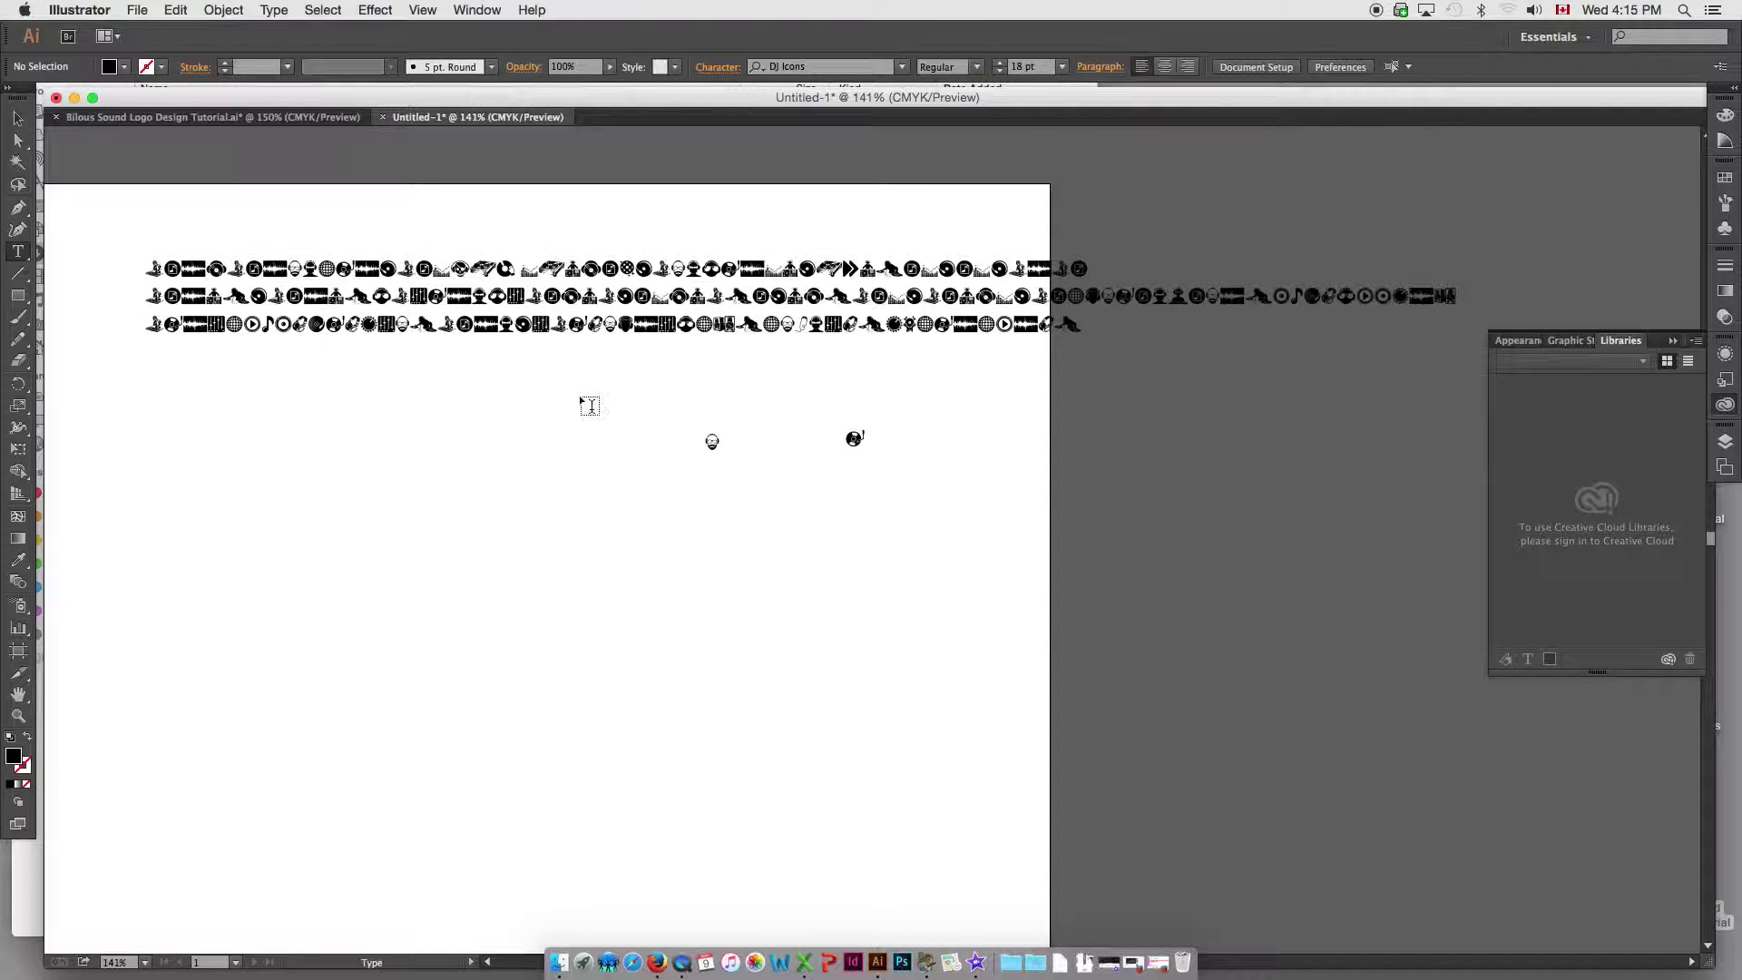
click(587, 402)
key(super+v)
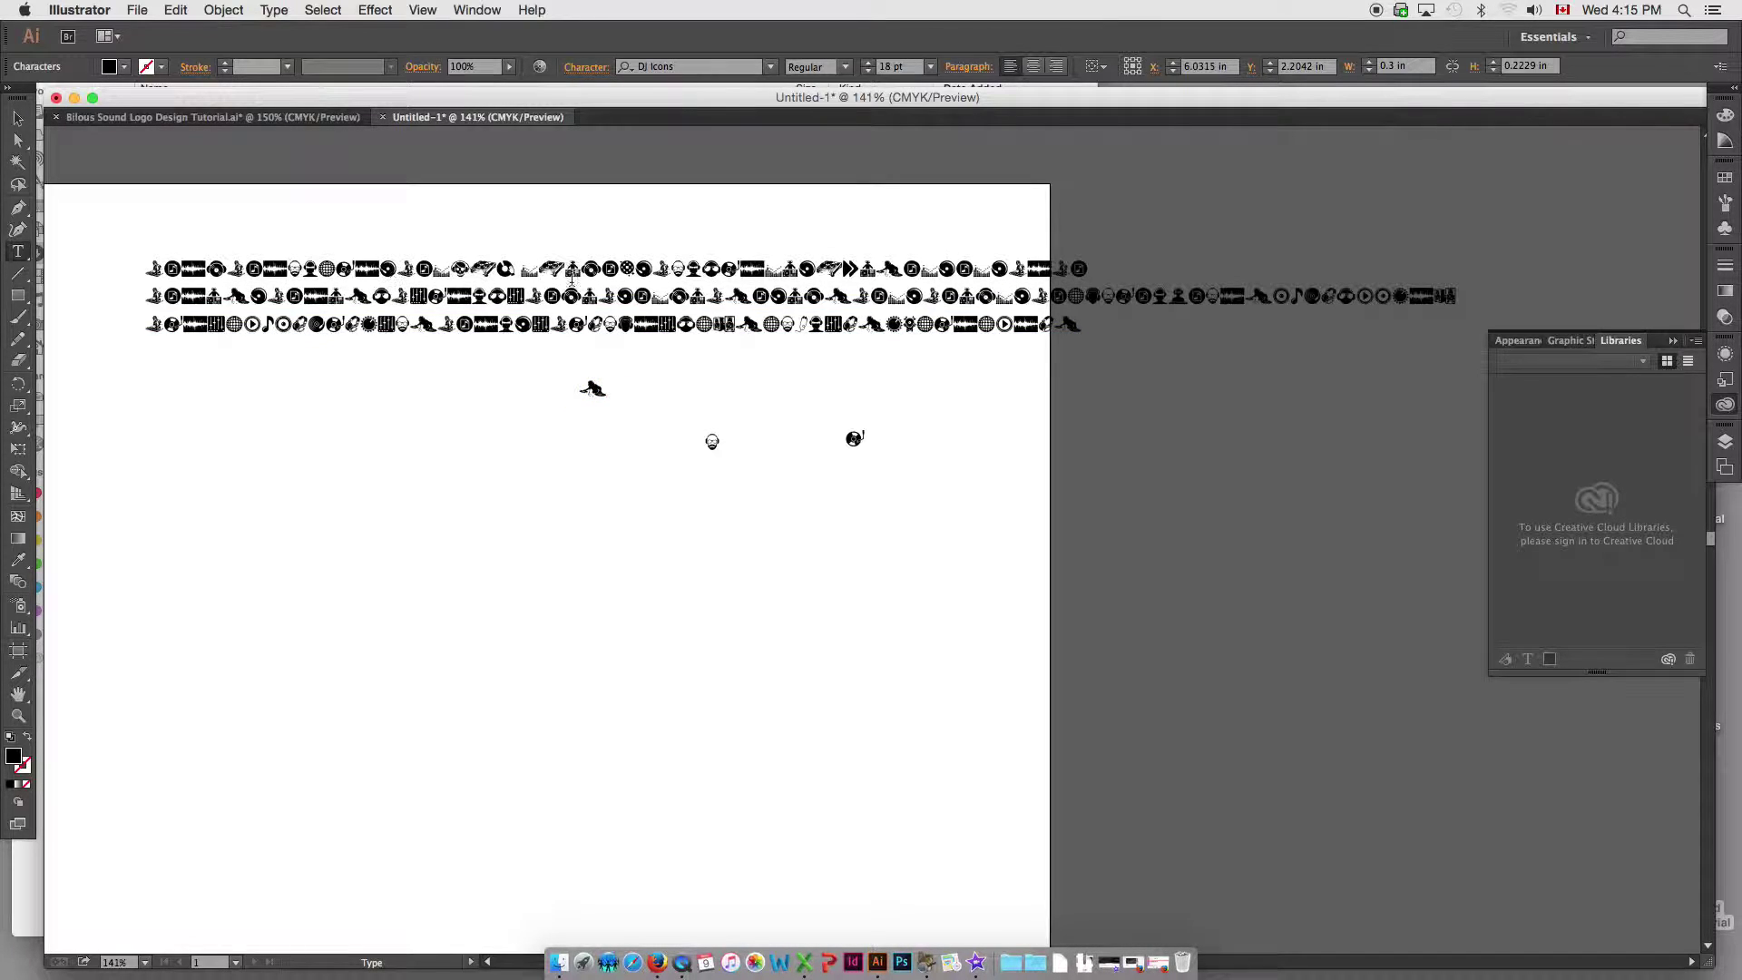
- Copy the equalizer bars glyph from the first line and paste it as separate point text below the other glyphs
drag(685, 269, 699, 270)
drag(922, 268, 940, 269)
key(super+c)
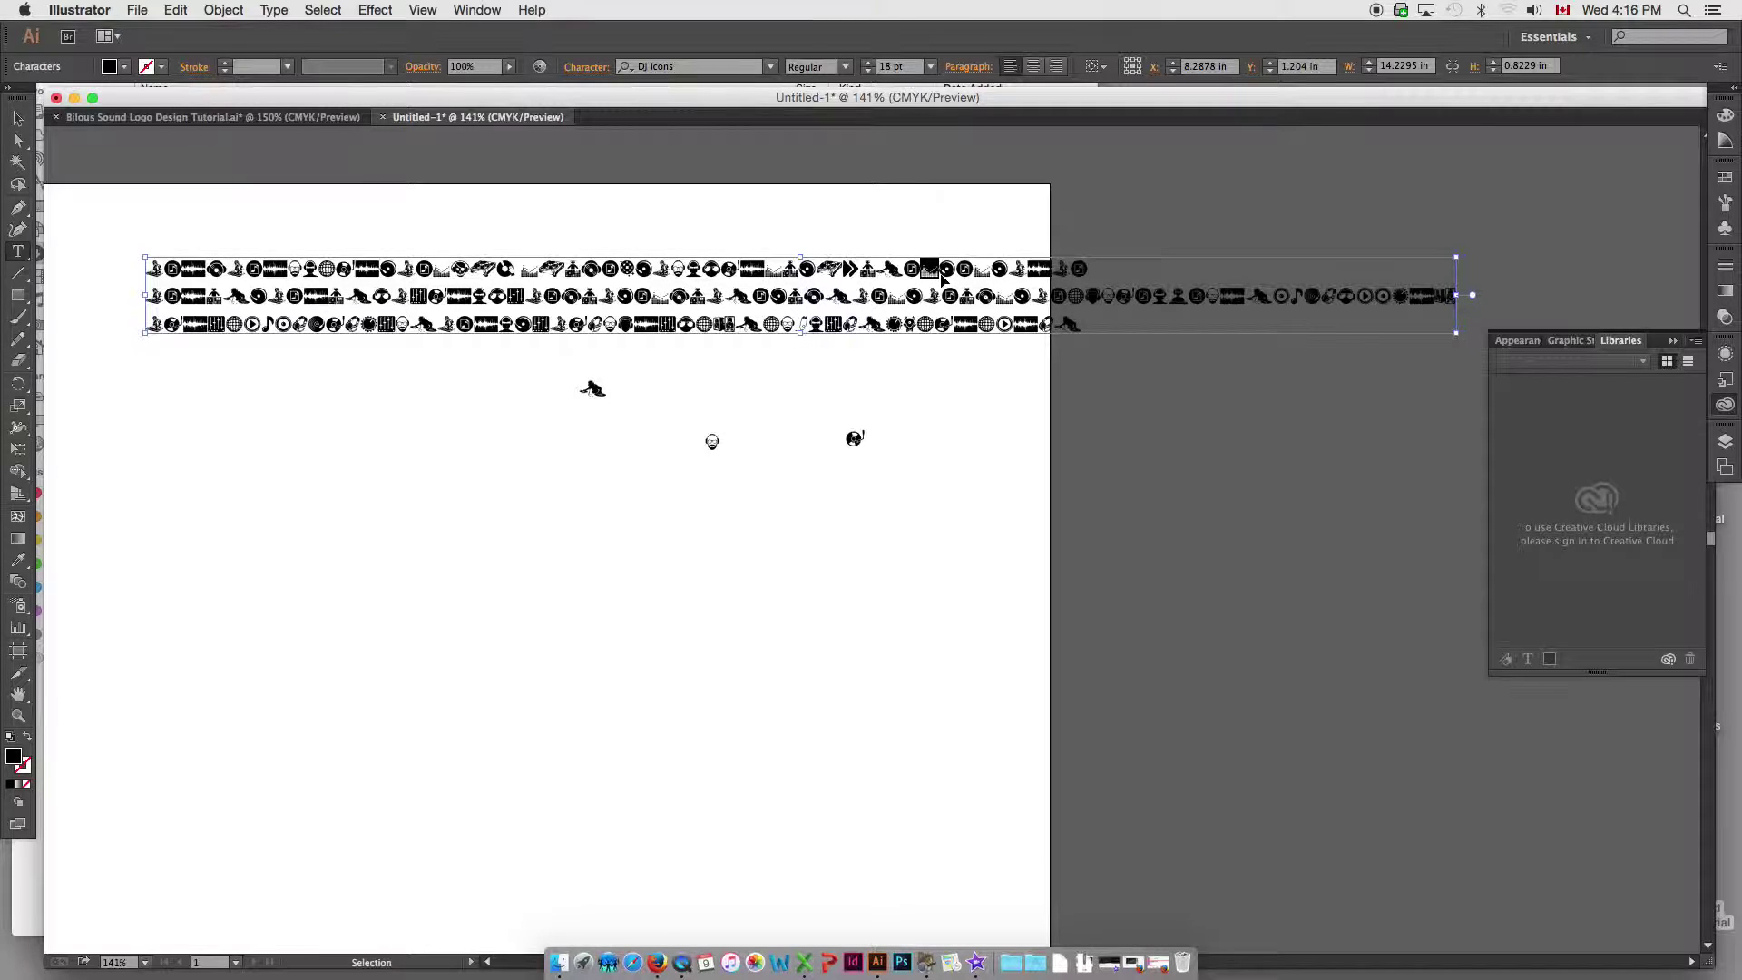
click(859, 451)
key(super+v)
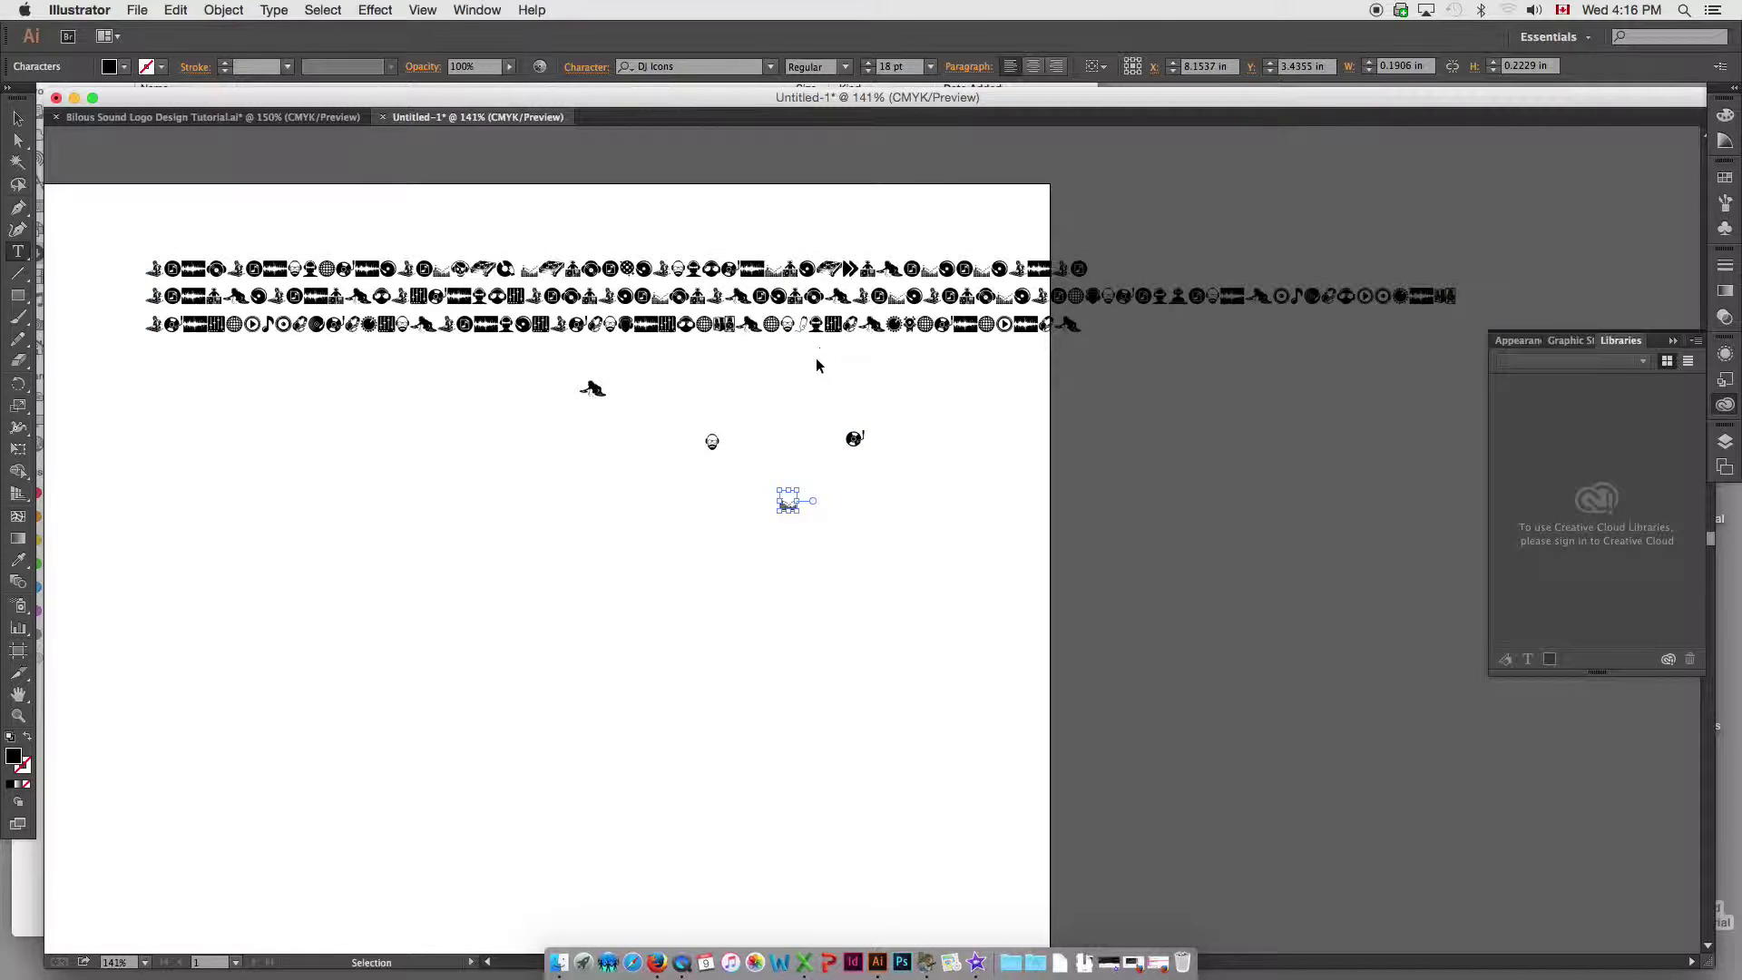
- Copy the headphone-wearing head glyph from the first line and paste it as separate point text above the equalizer bars
super+click(841, 348)
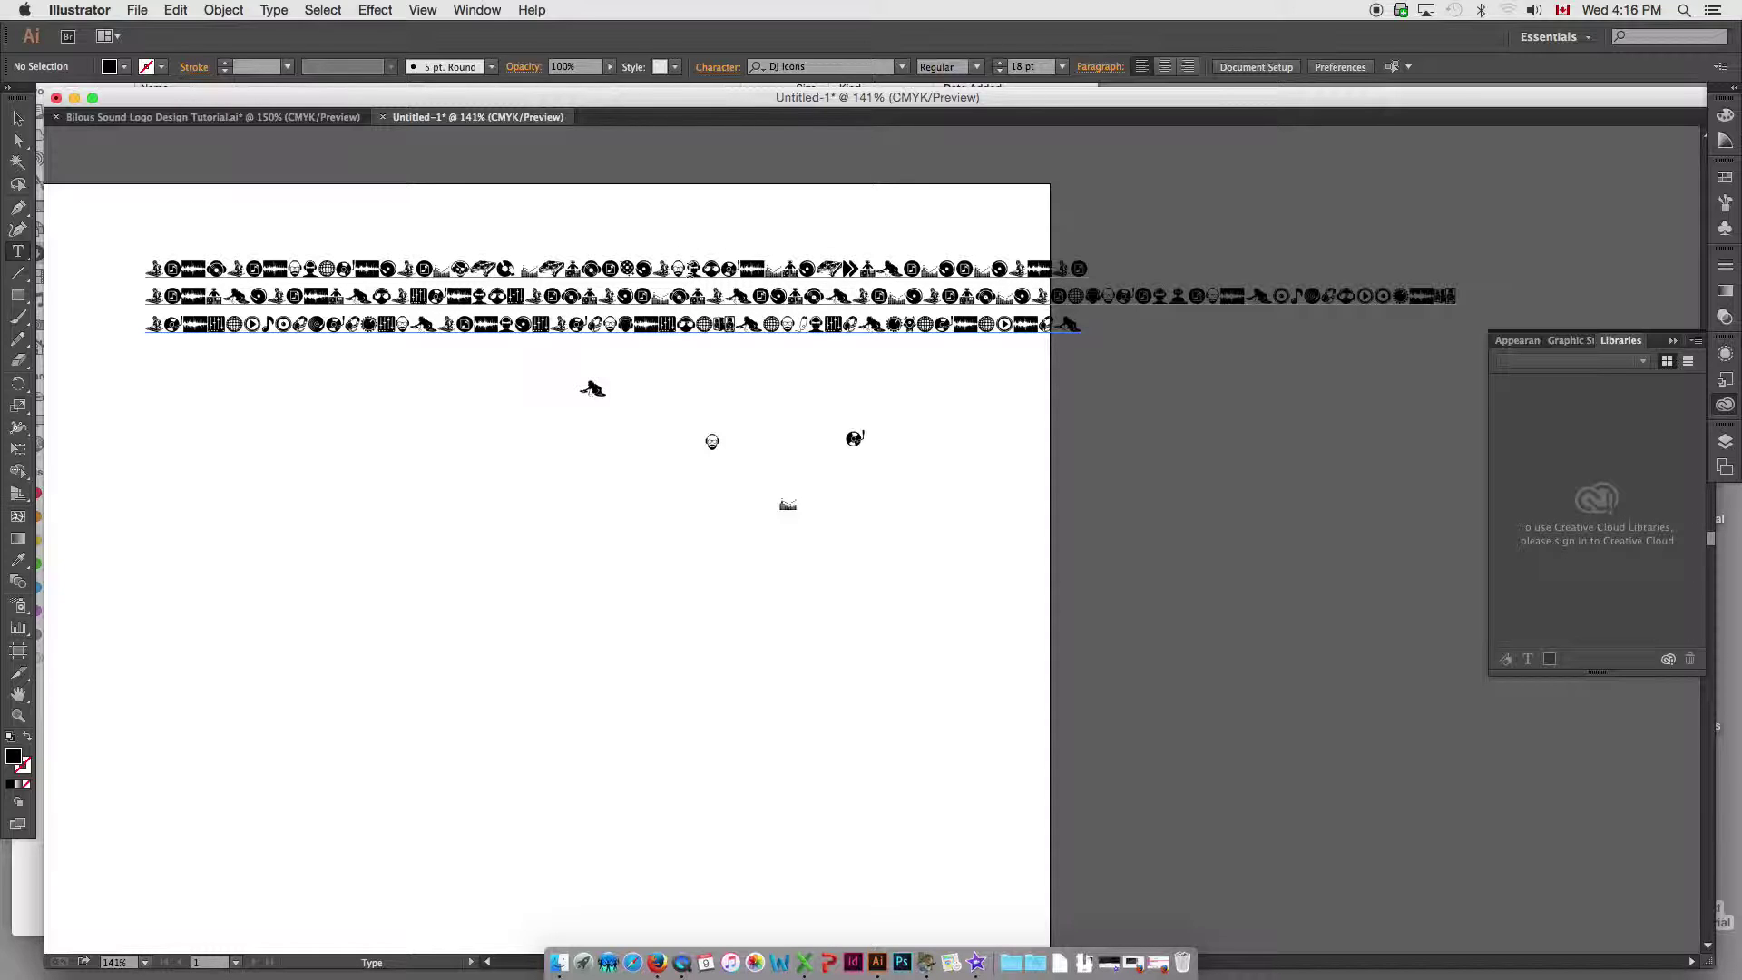
drag(689, 269, 703, 270)
key(super+c)
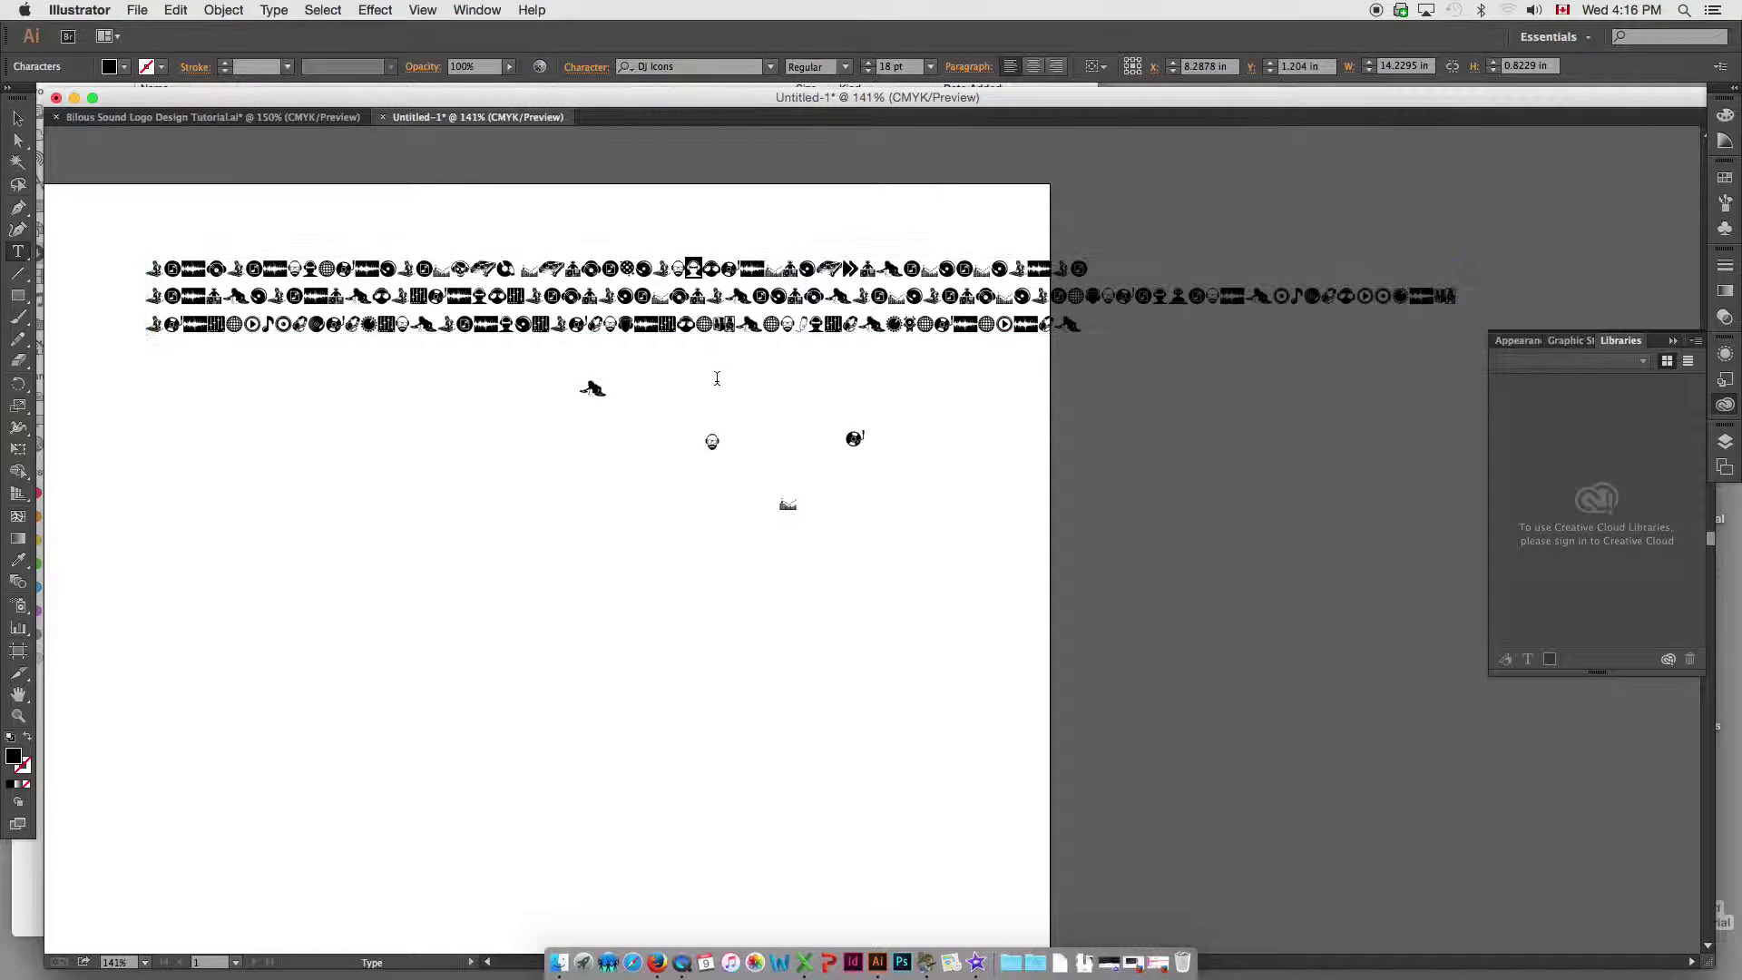
super+click(736, 385)
click(770, 390)
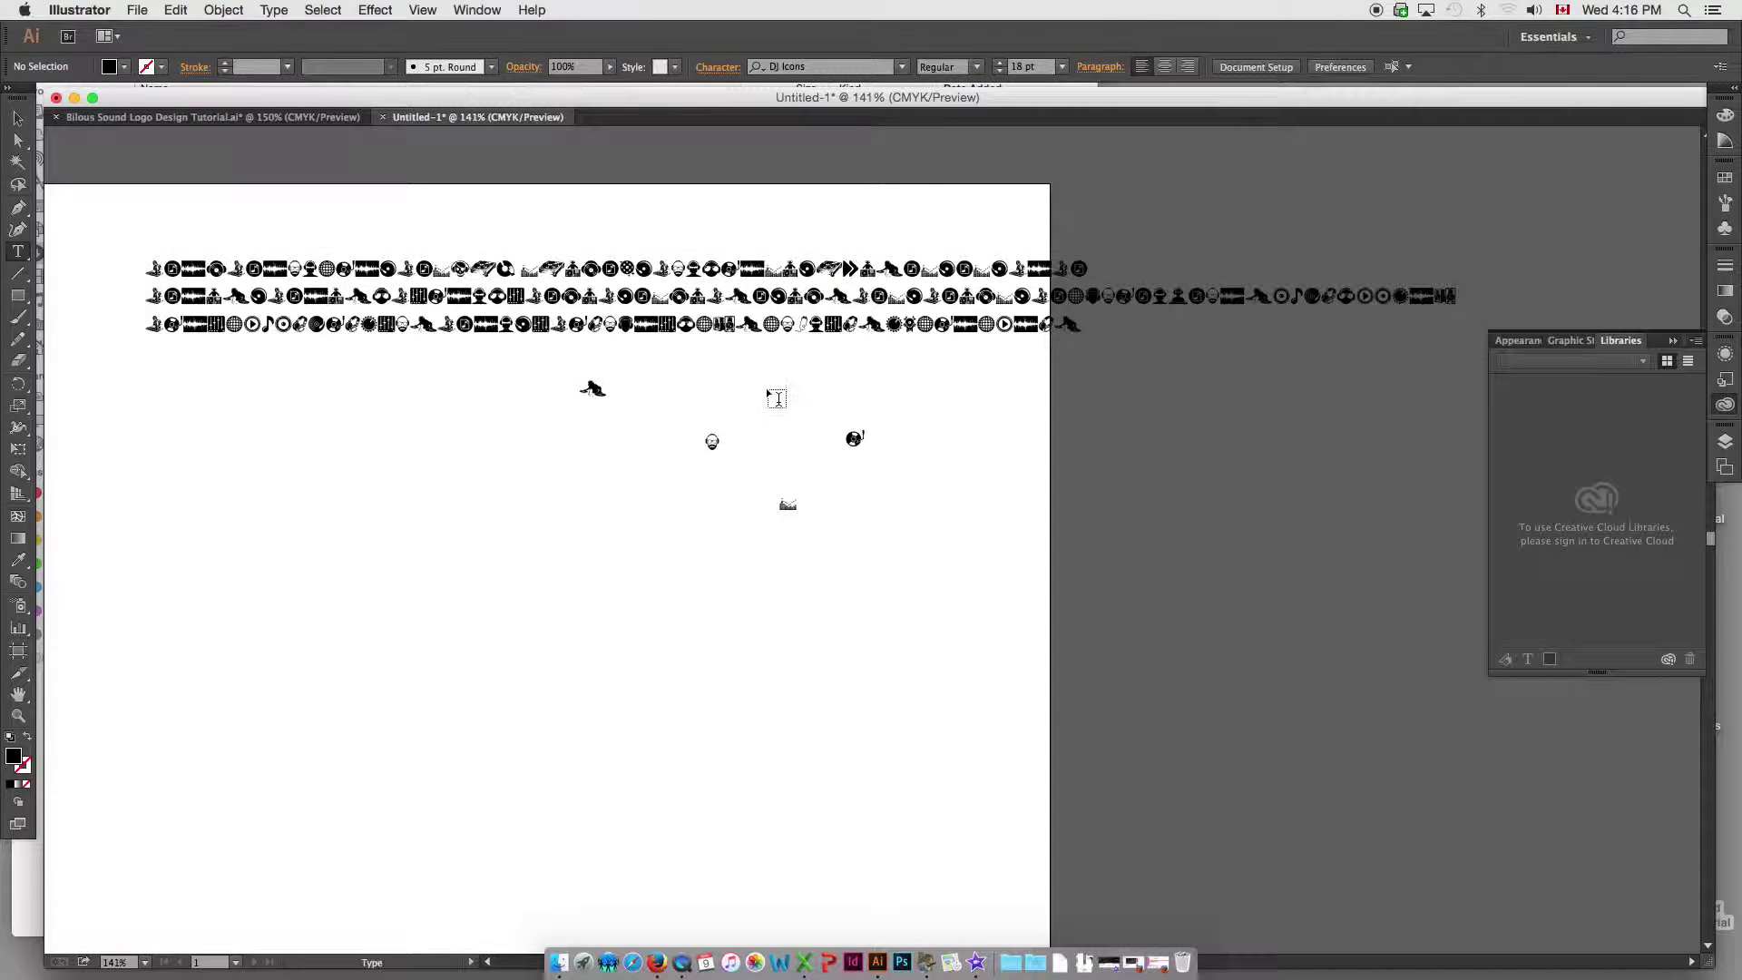
key(super+v)
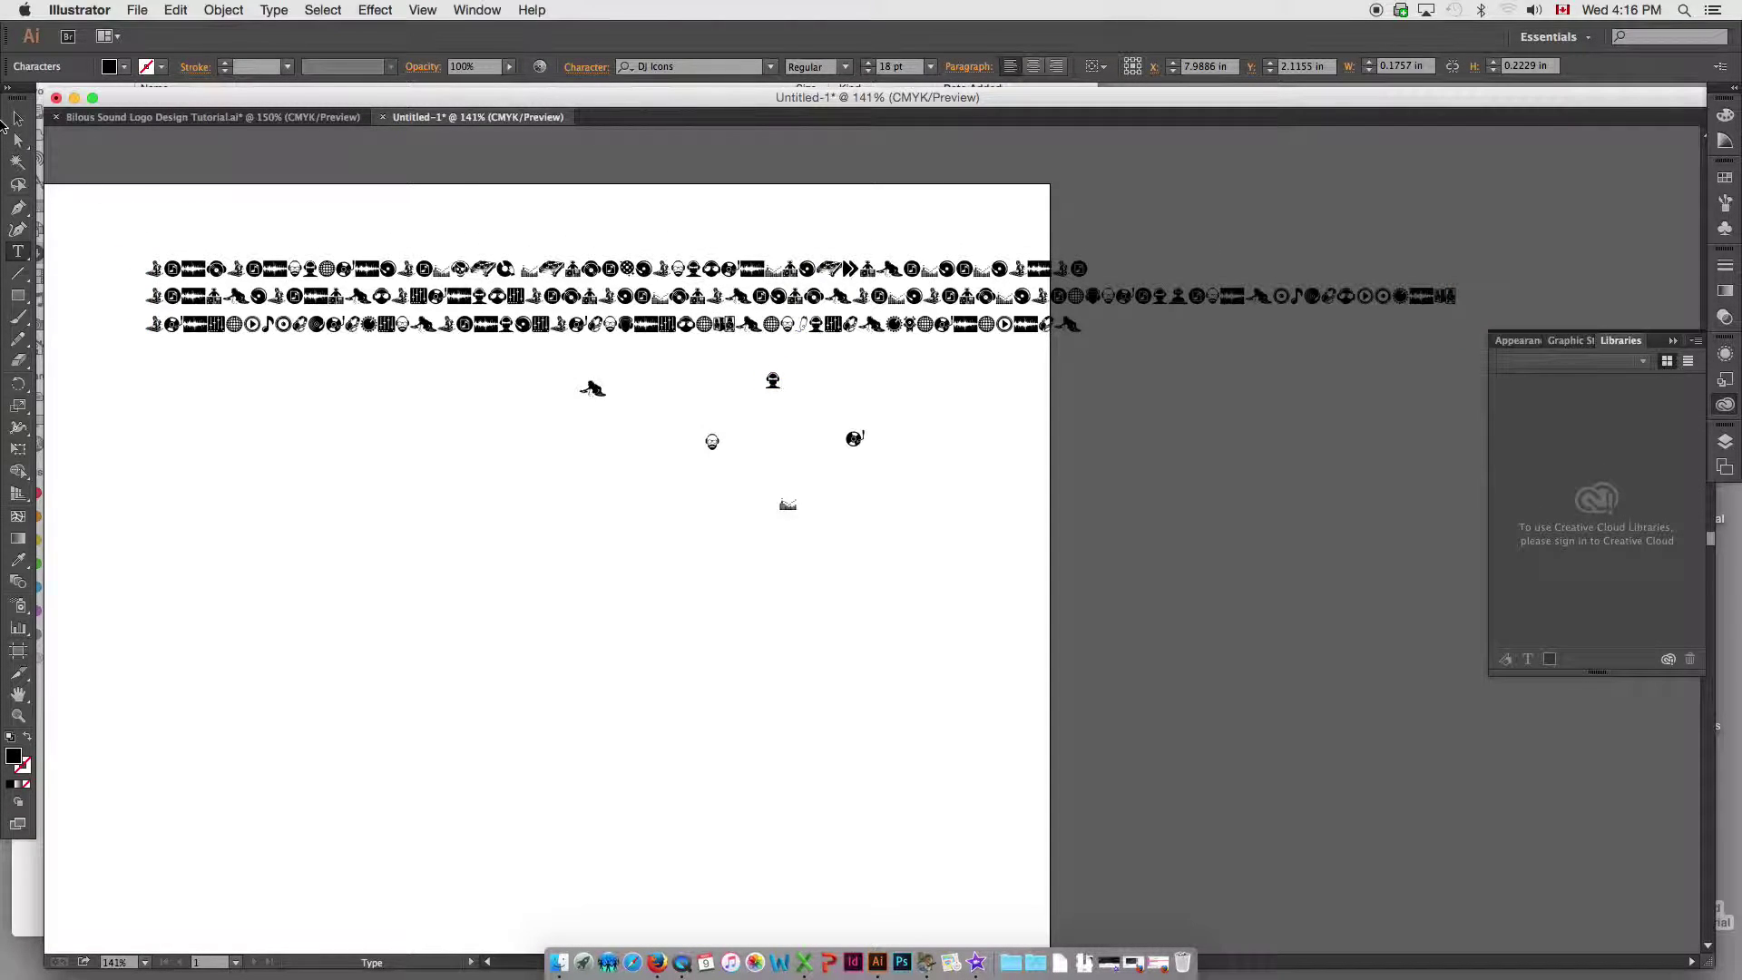
- Move the three lines of glyph text off the artboard to its right
click(17, 119)
scroll(392, 313, left, 2)
scroll(391, 313, down, 1)
click(330, 237)
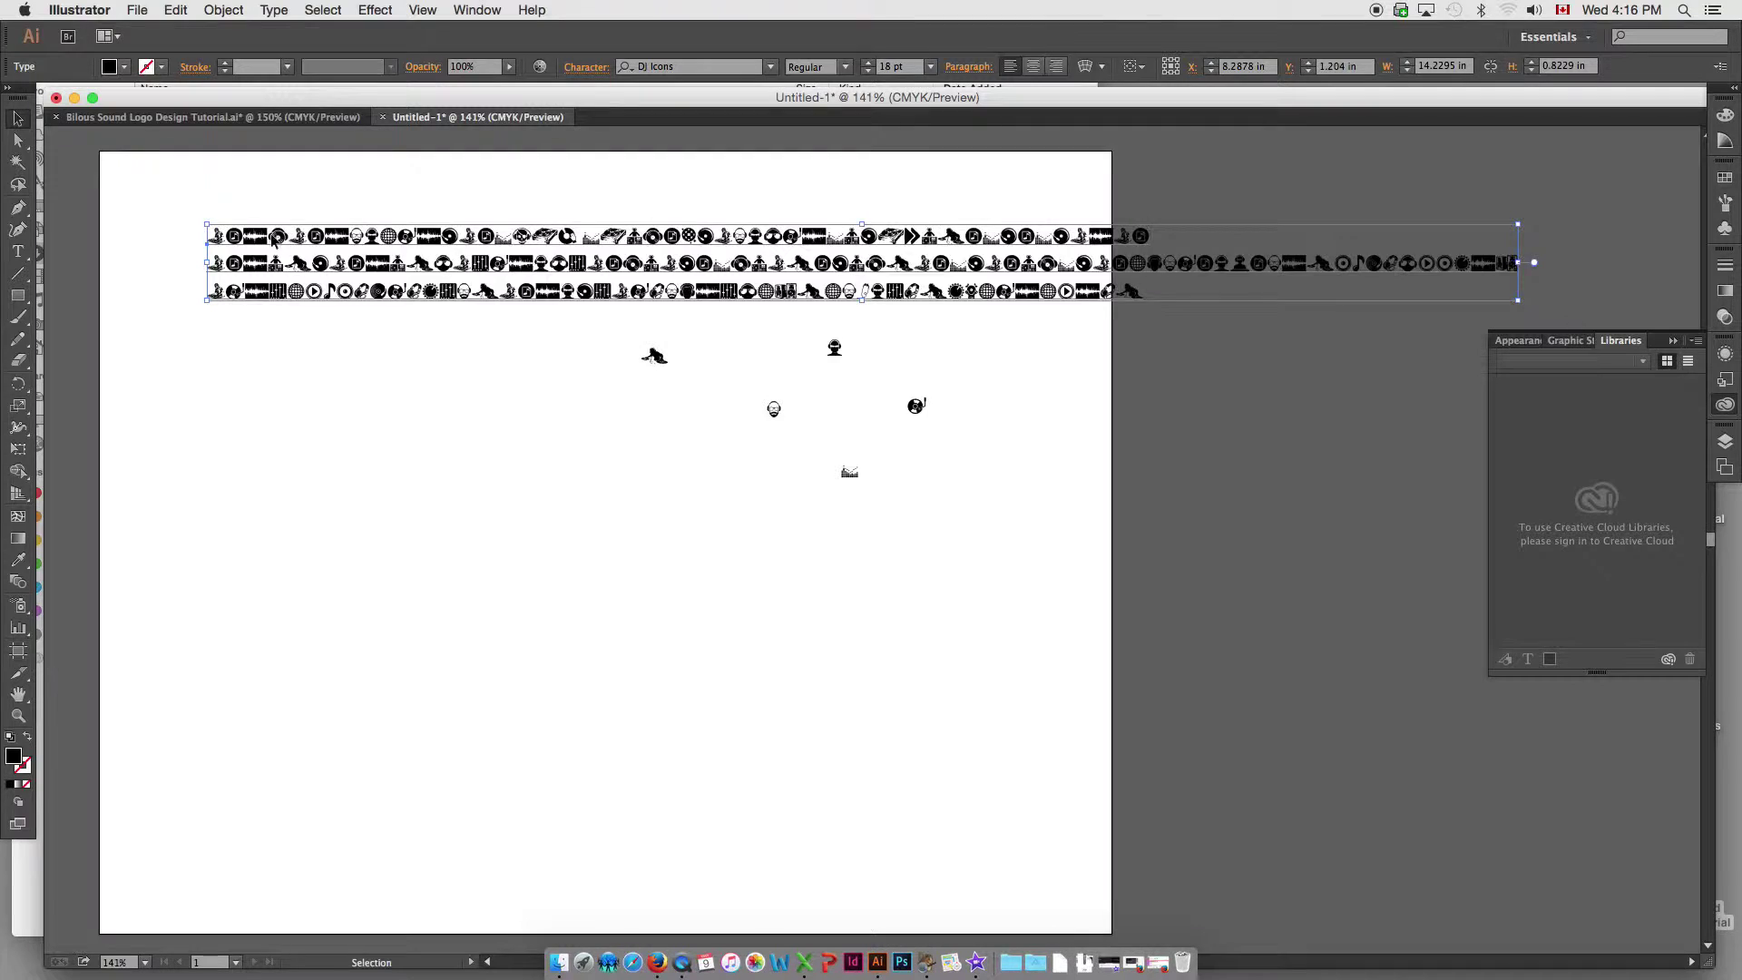
drag(272, 239, 1284, 232)
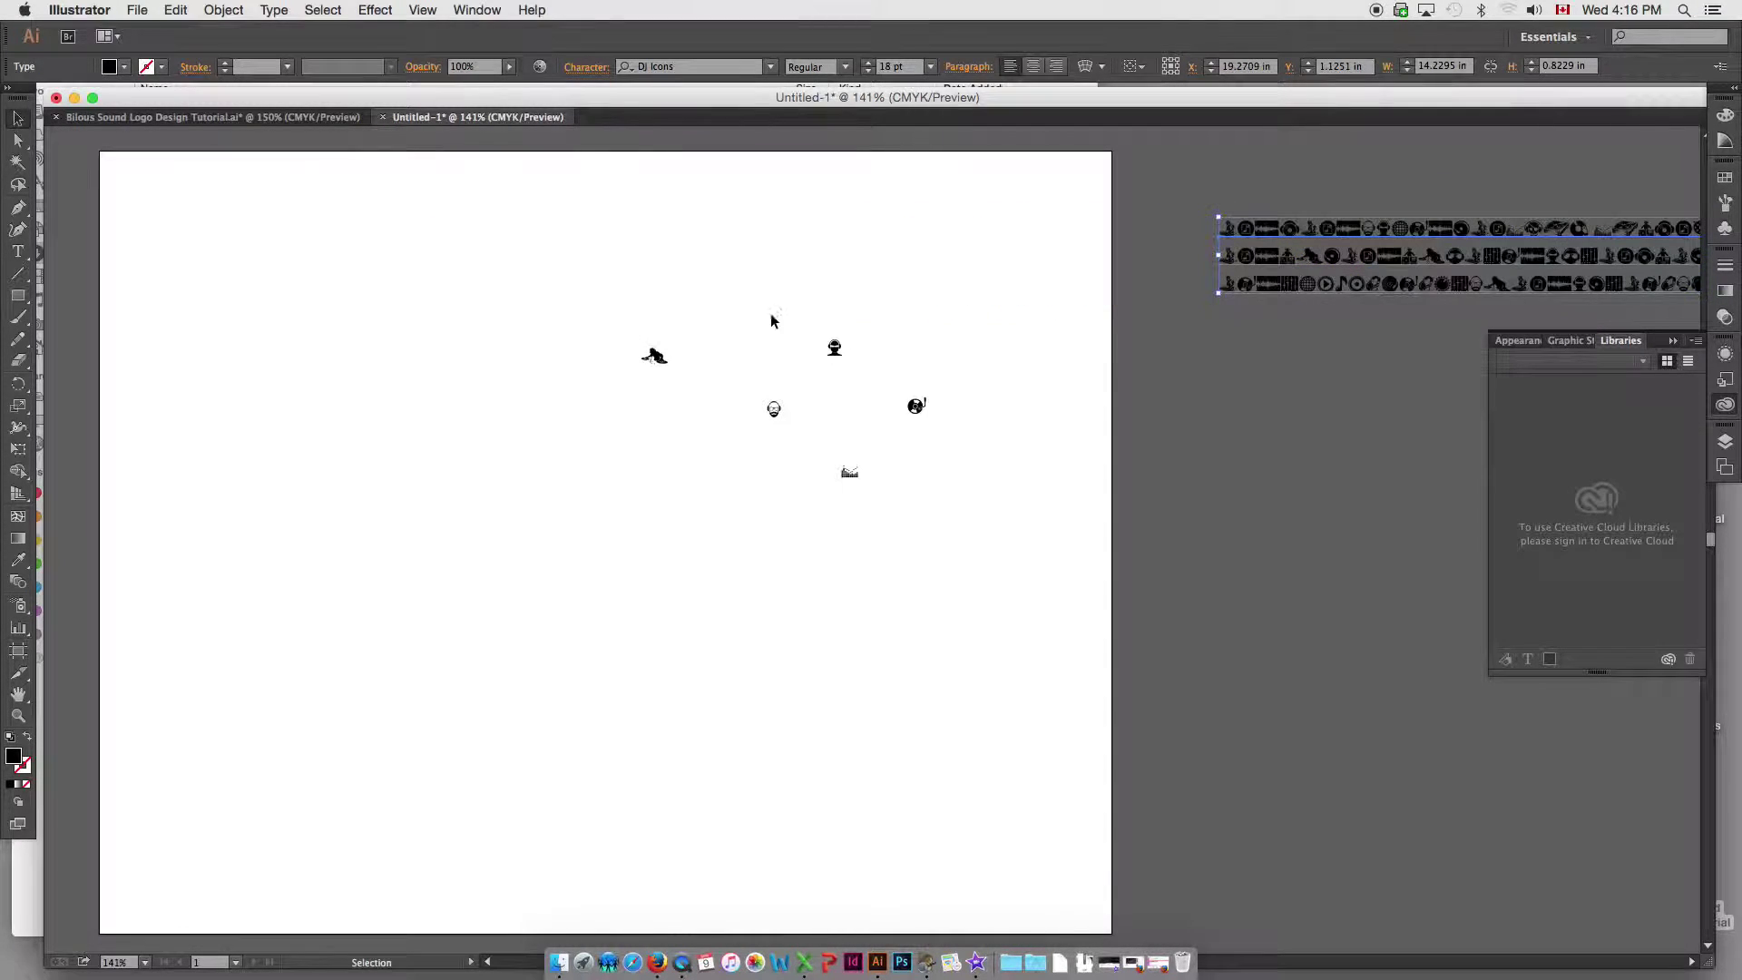
- Move the five separate glyphs toward the artboard's upper left and scale them together to about 40.69 pt
drag(635, 311, 947, 477)
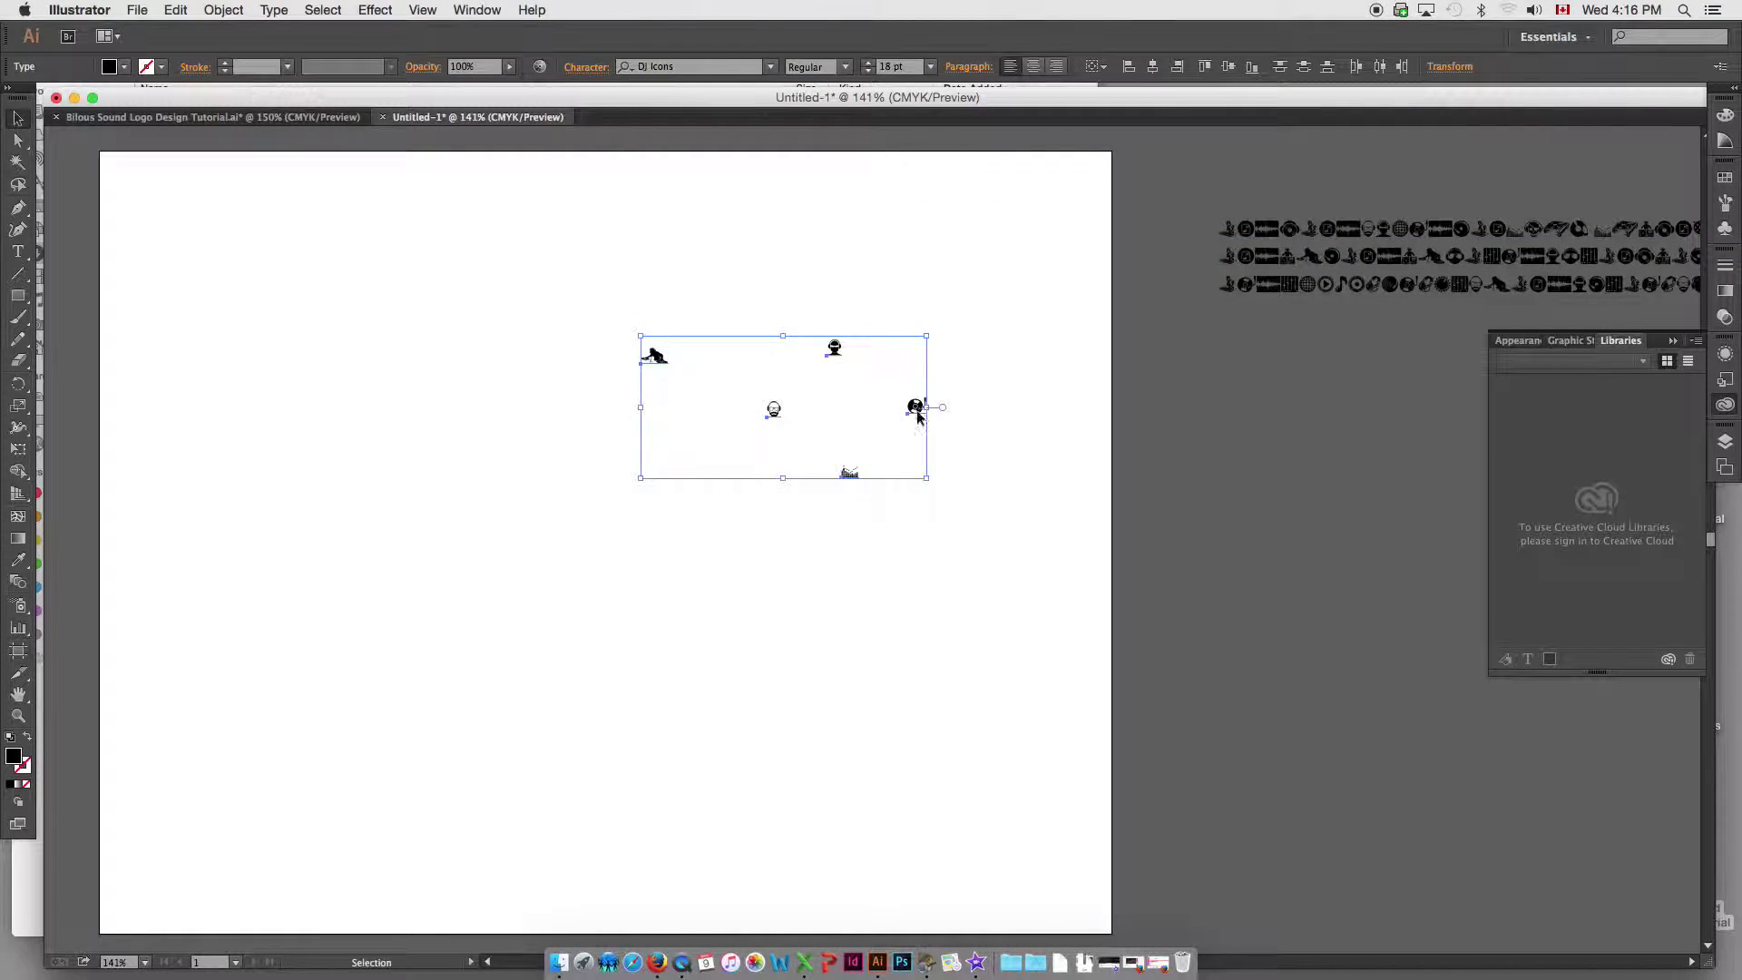
drag(919, 416, 661, 373)
key(s)
drag(704, 444, 798, 499)
click(17, 118)
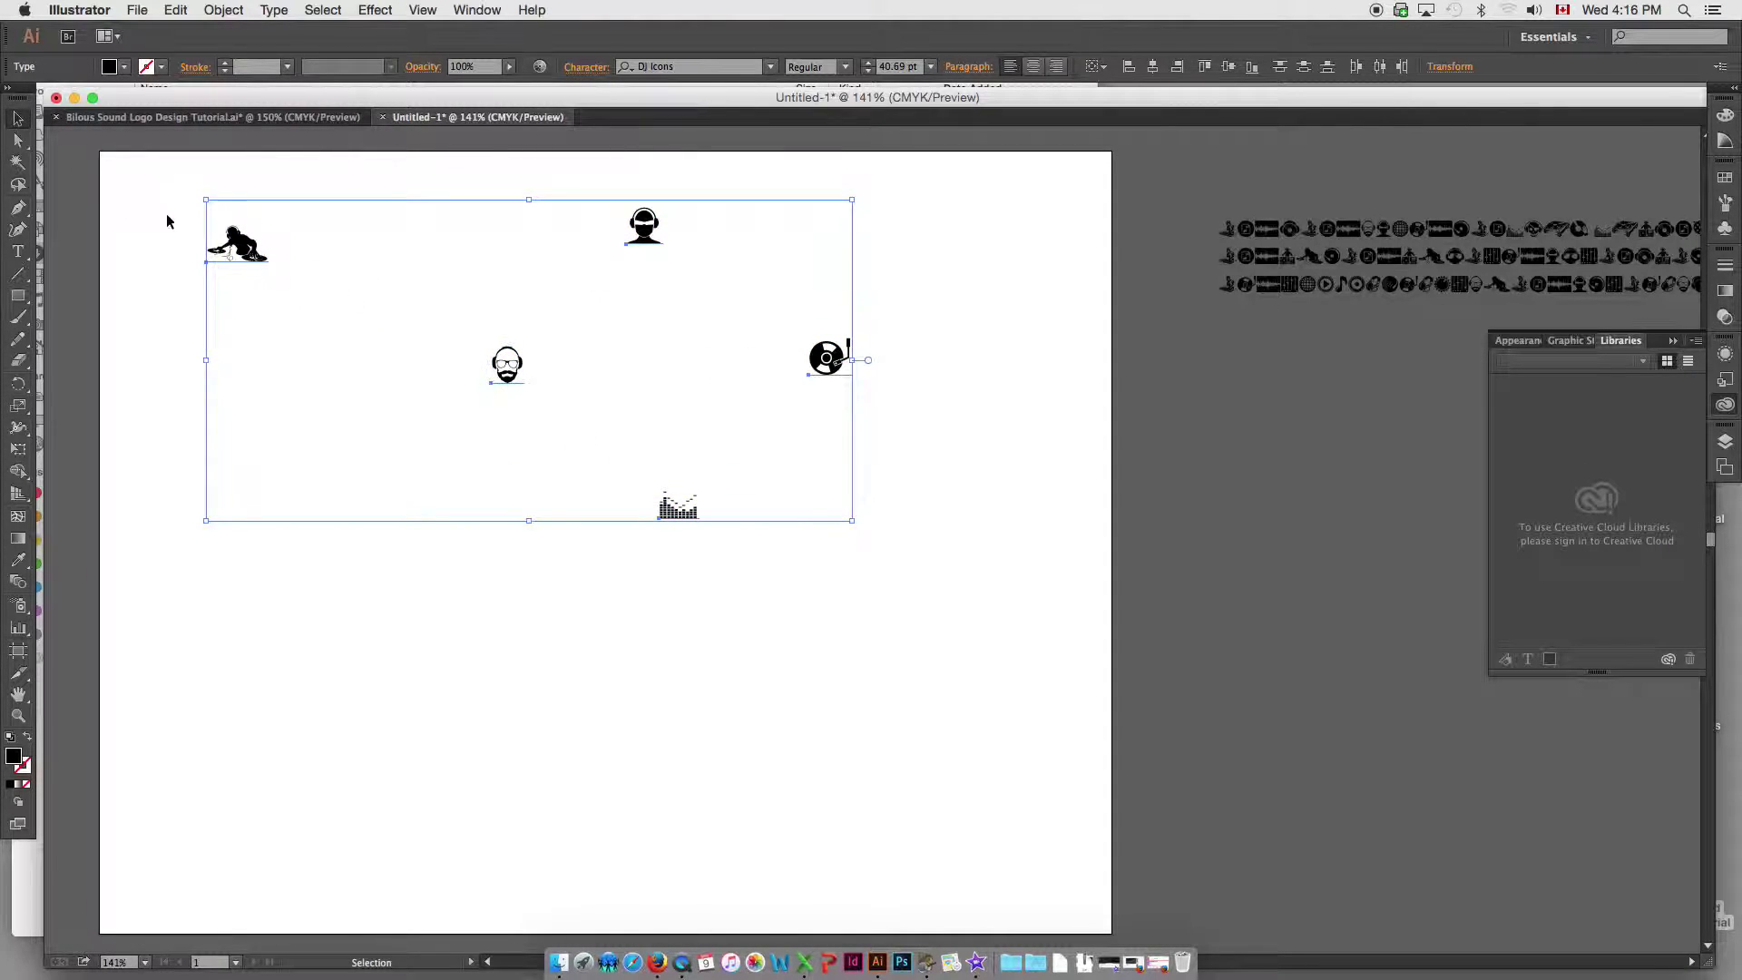
- Stack the DJ figure, bearded head, turntable and equalizer glyphs in a column under the headphone head
click(197, 193)
drag(250, 246, 653, 291)
drag(512, 370, 646, 355)
drag(832, 374, 646, 431)
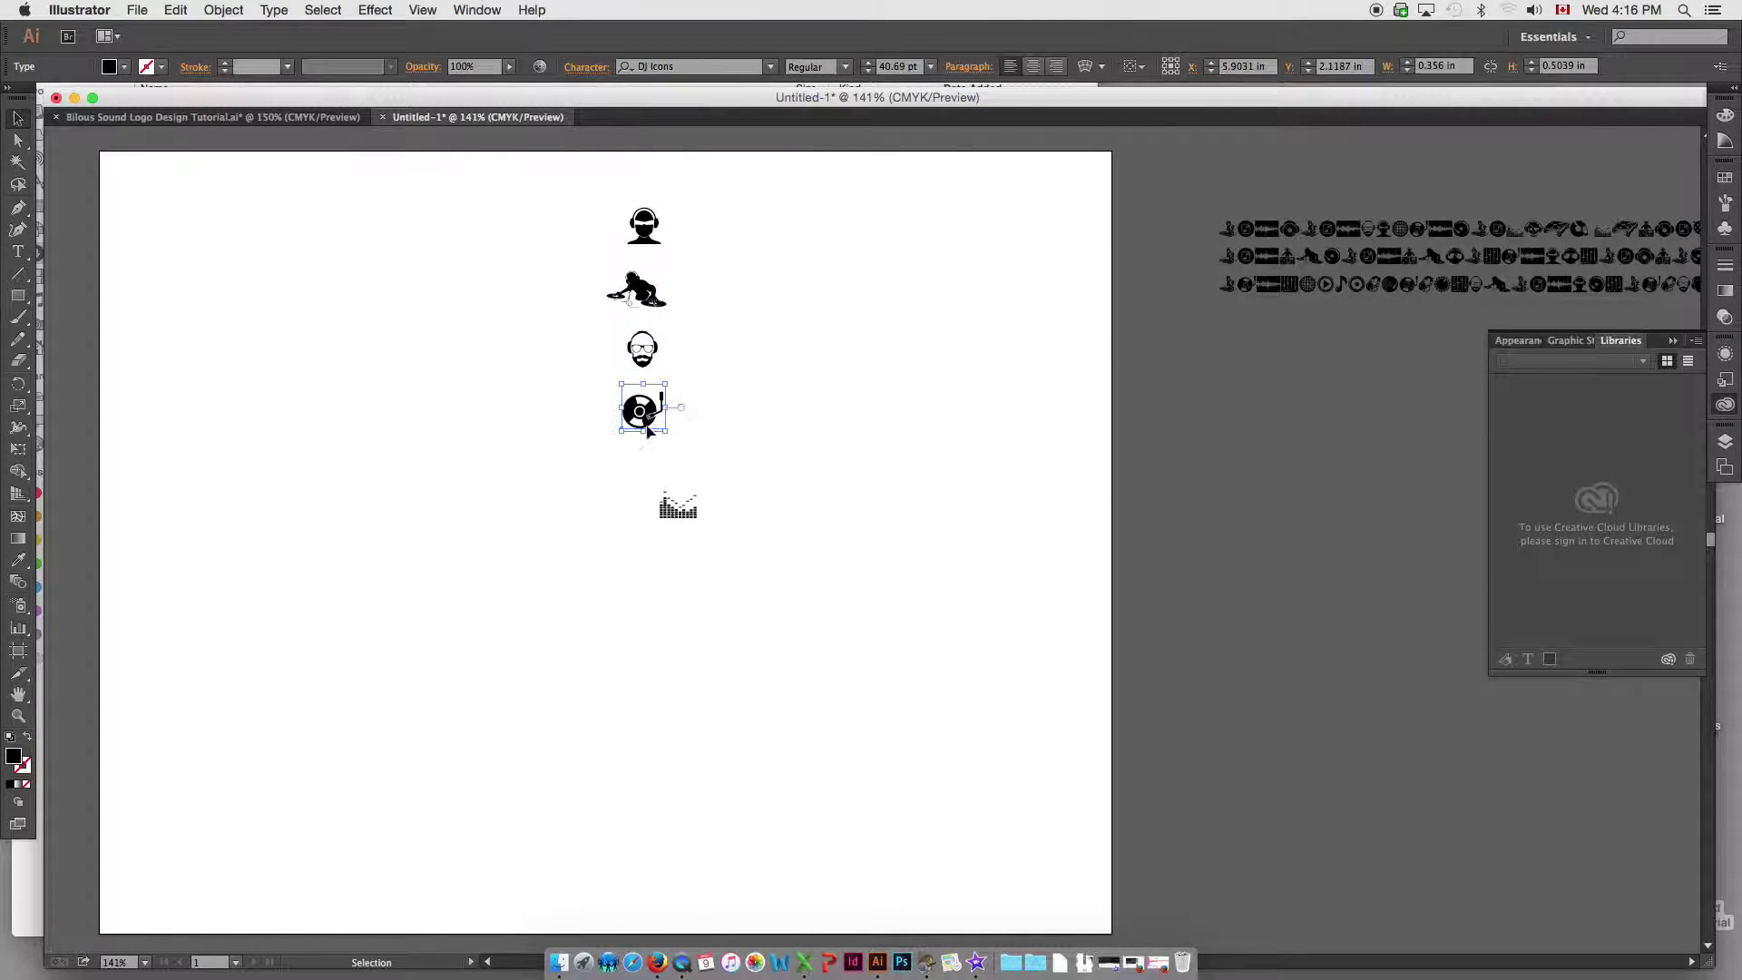
drag(678, 507, 647, 464)
- Turn off Smart Guides and shift the headphone head slightly left to line it up with the column
click(423, 9)
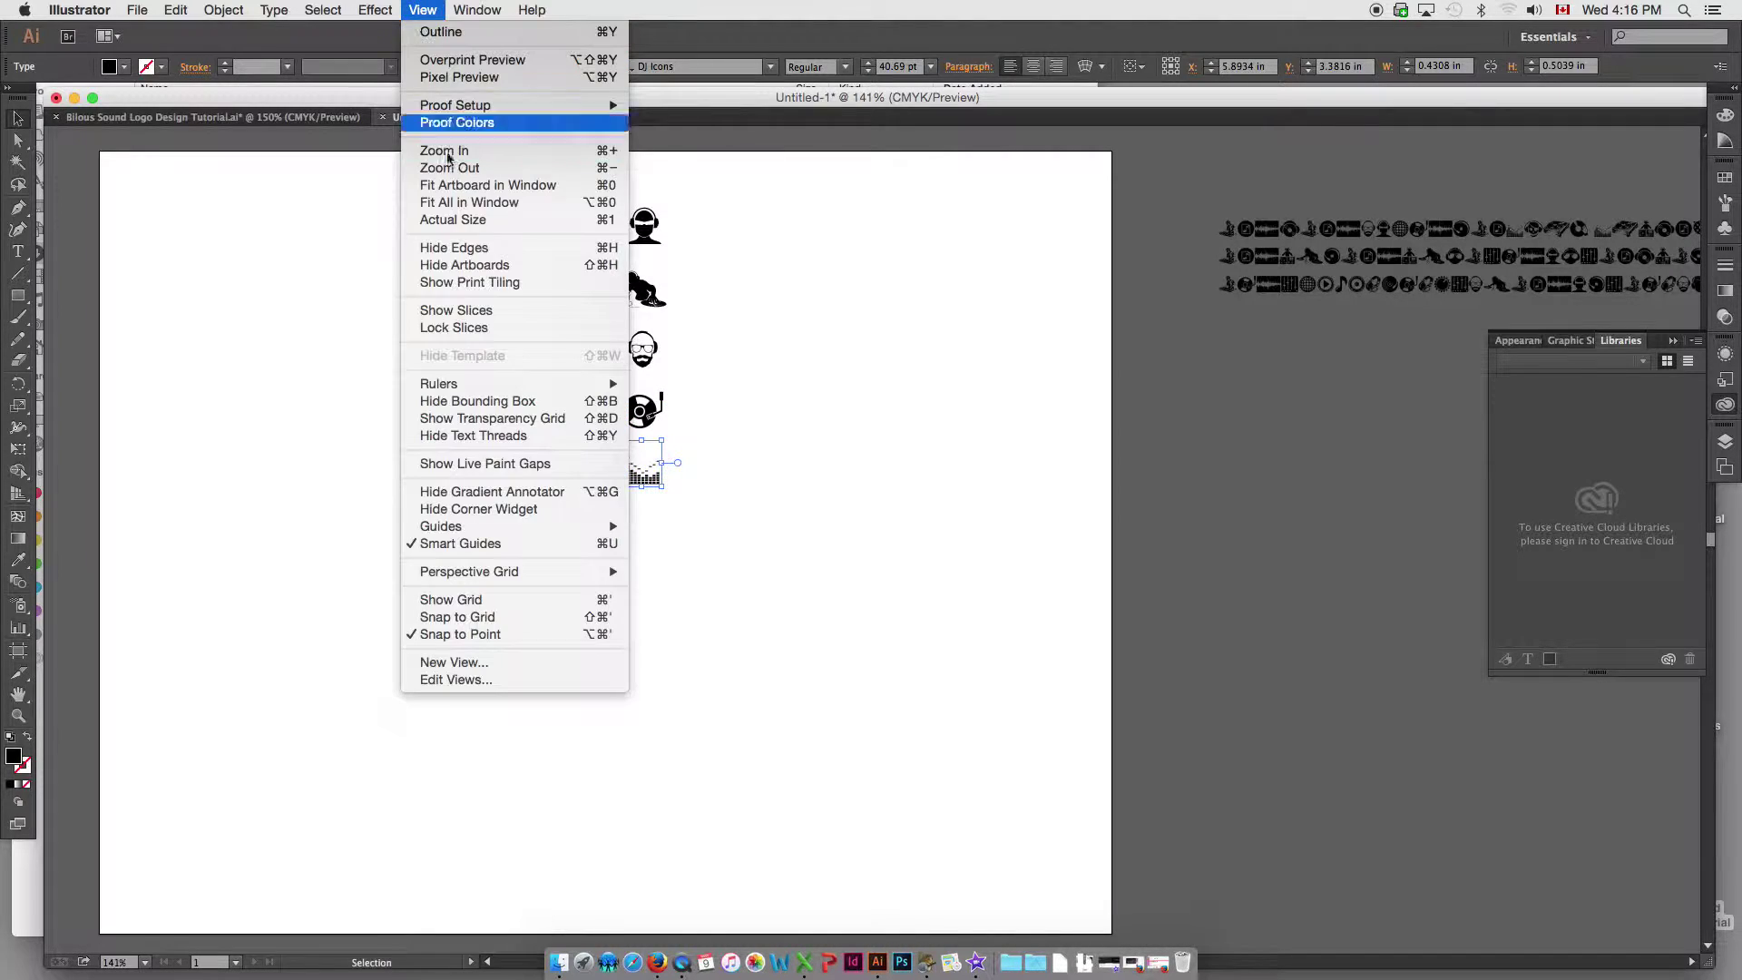
click(451, 547)
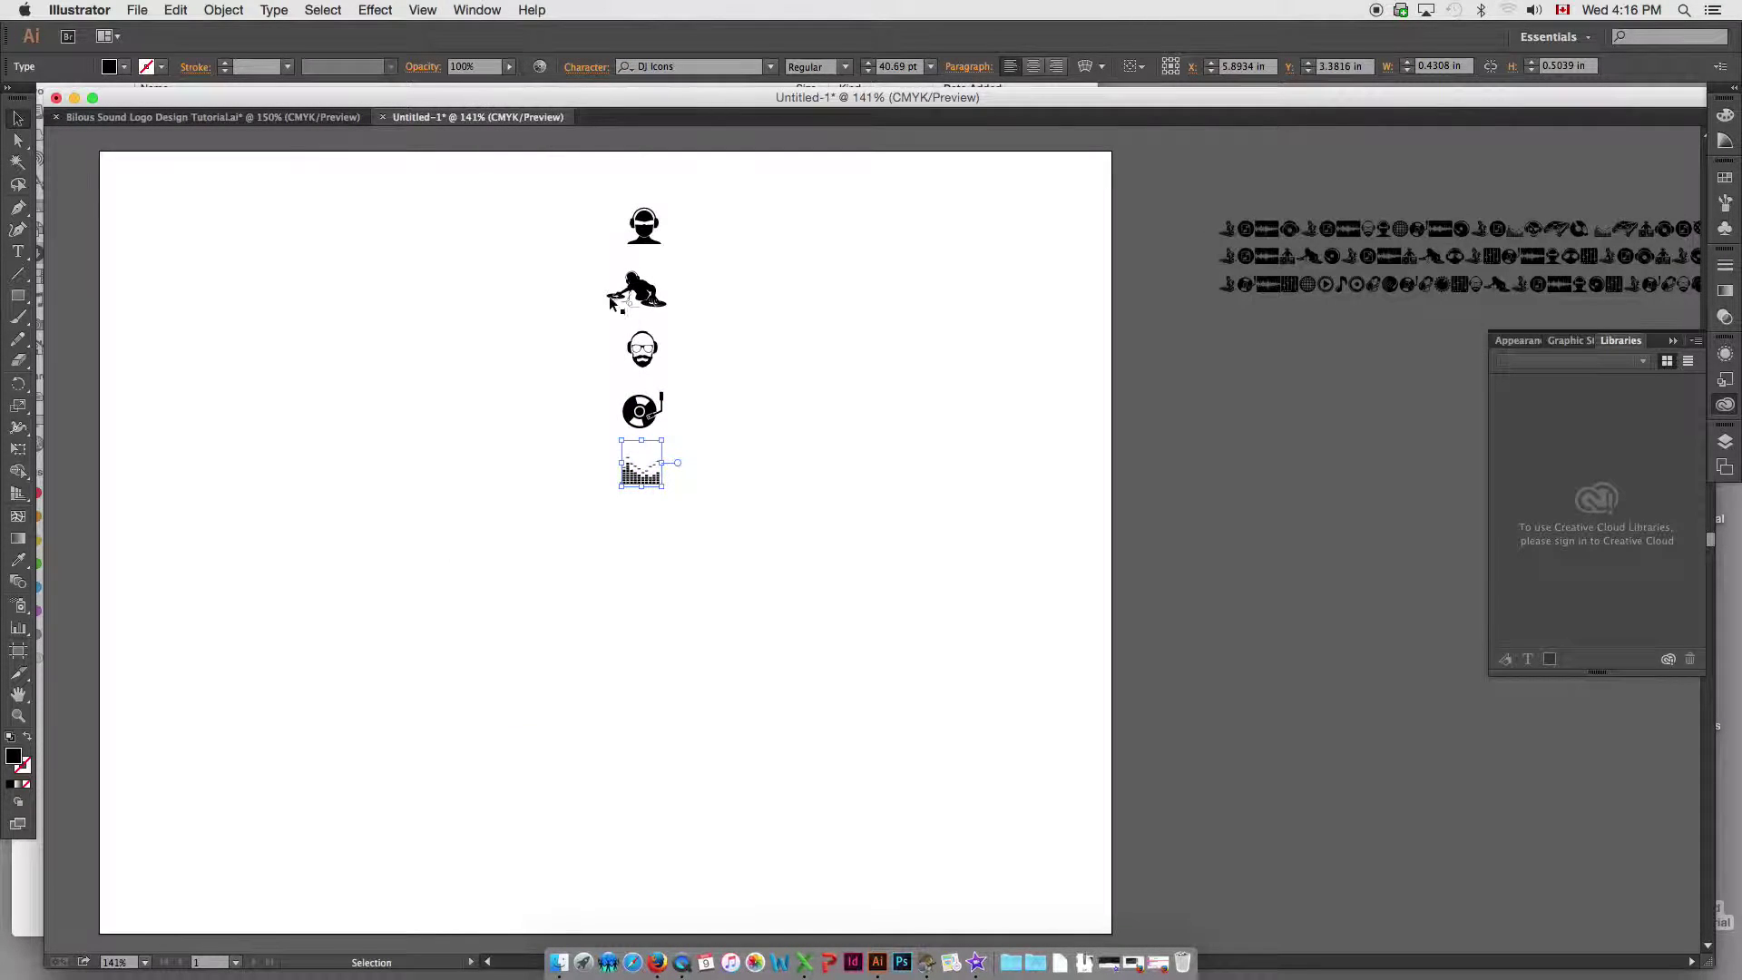
click(646, 232)
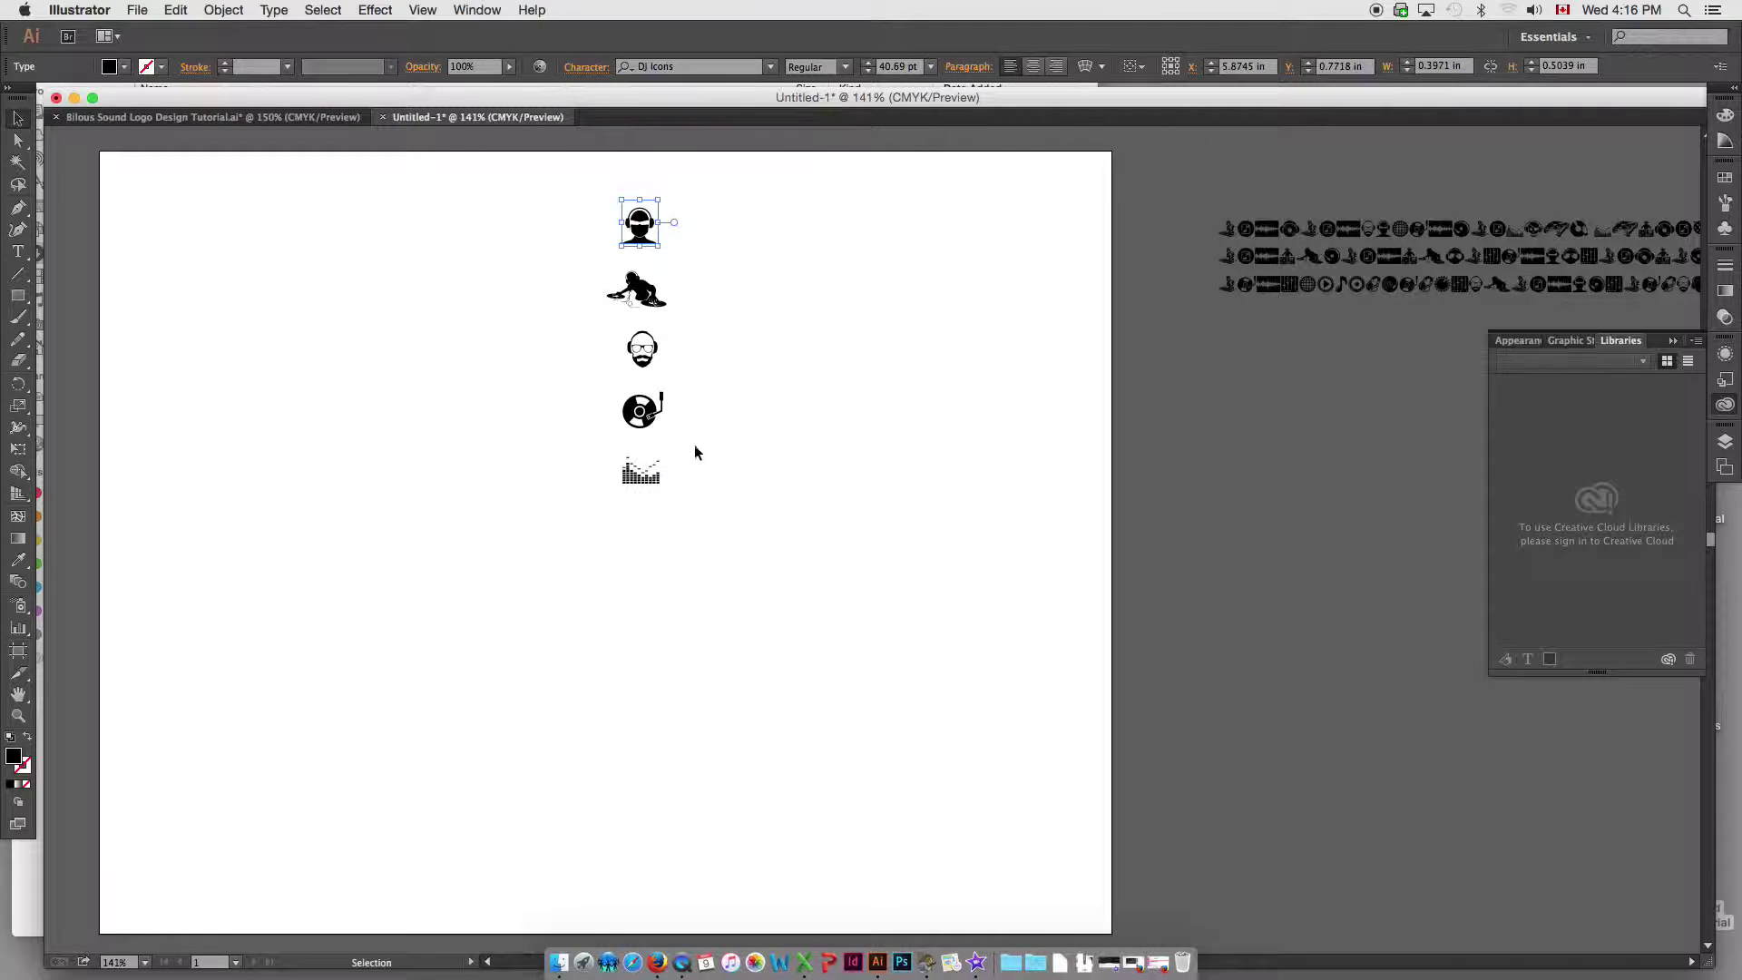
click(727, 316)
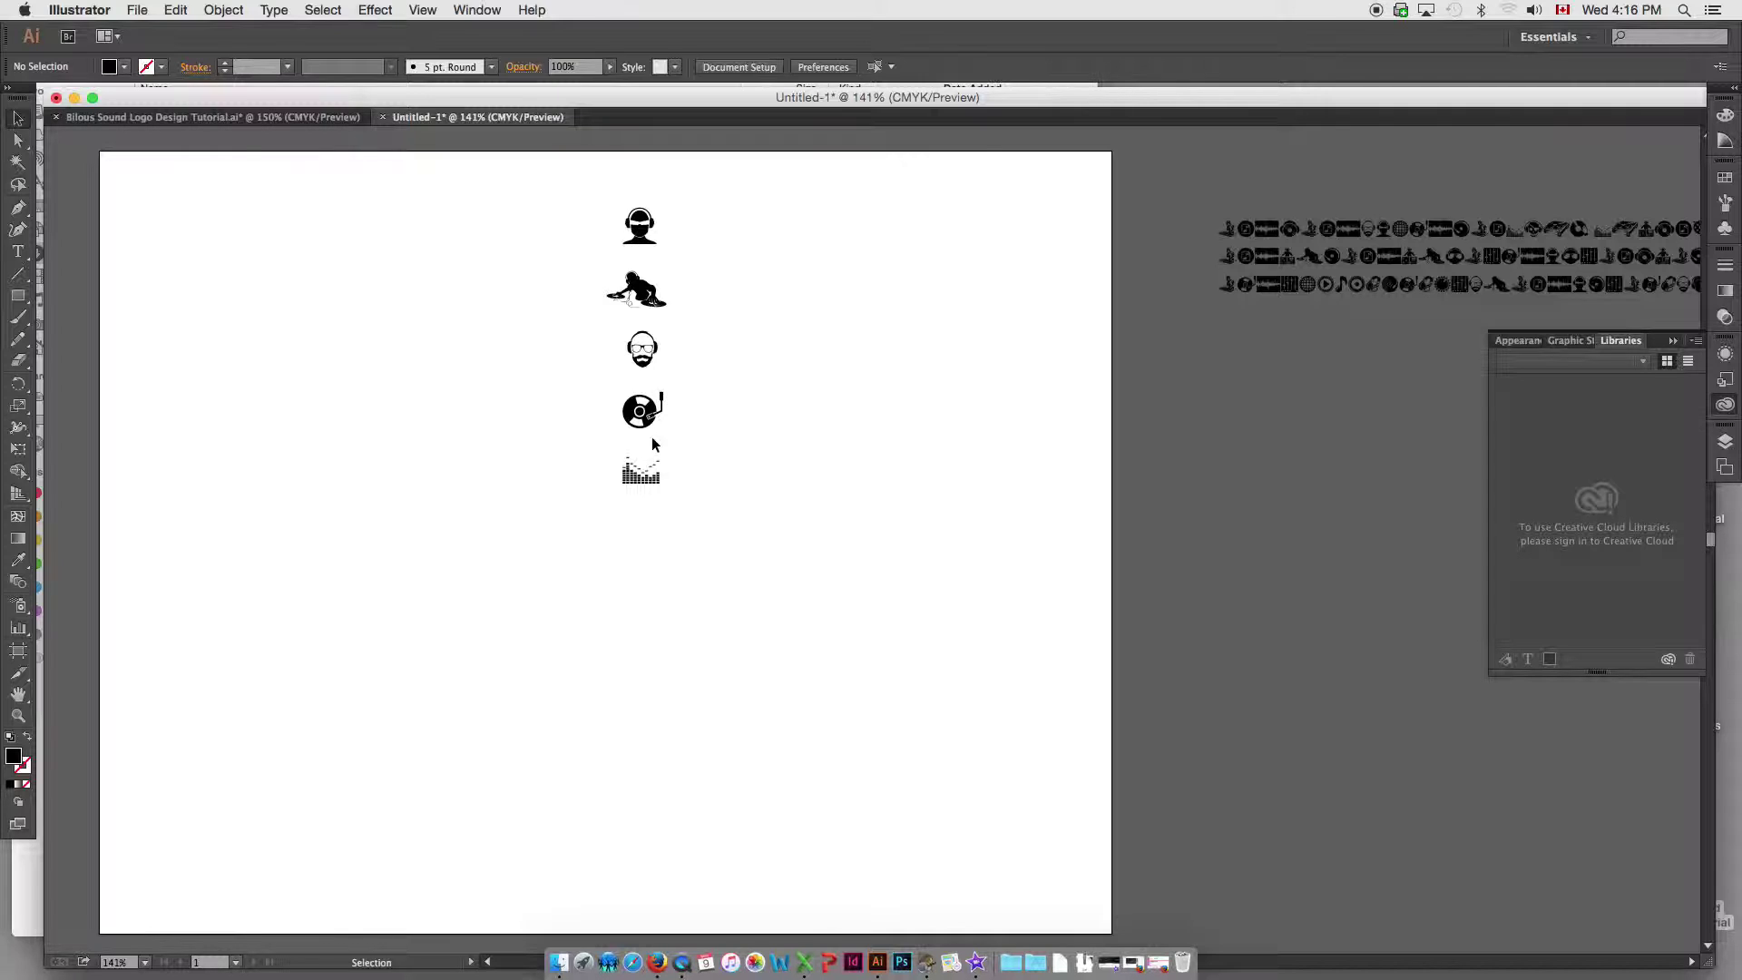
- Remove the bearded head and restack the headphone head, DJ figure, equalizer and turntable in a column further left
drag(646, 475, 583, 418)
drag(638, 290, 568, 332)
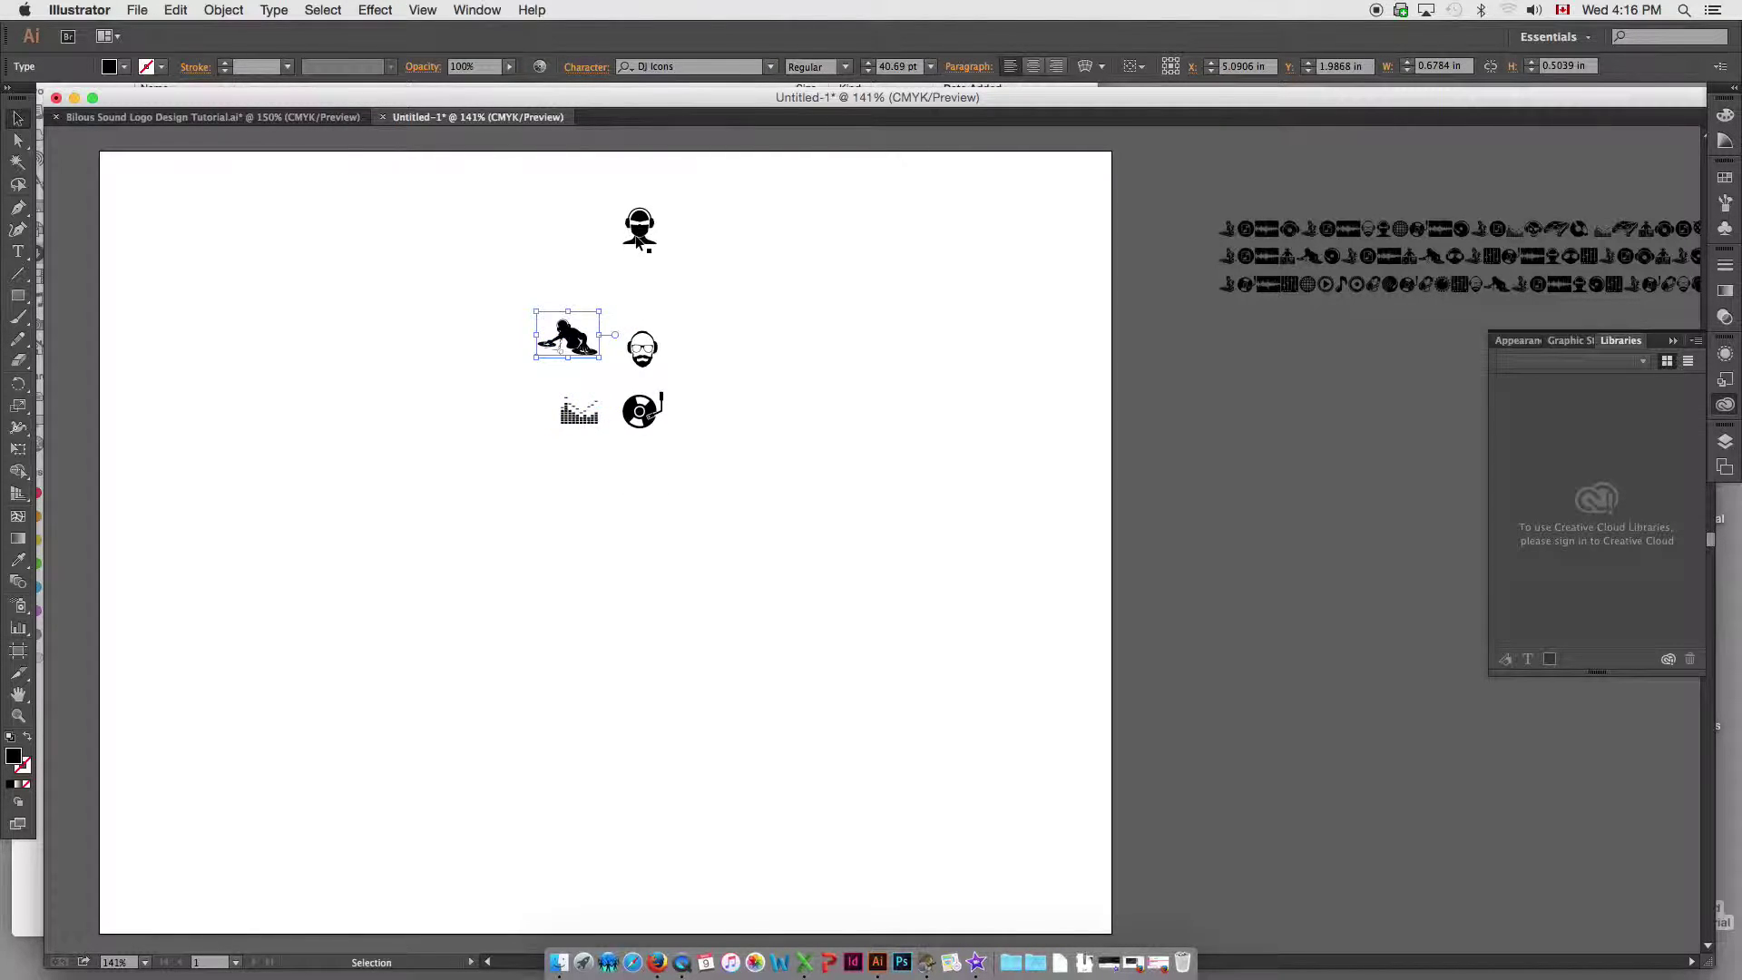
drag(638, 241, 572, 284)
click(606, 299)
drag(647, 358, 705, 351)
key(super+x)
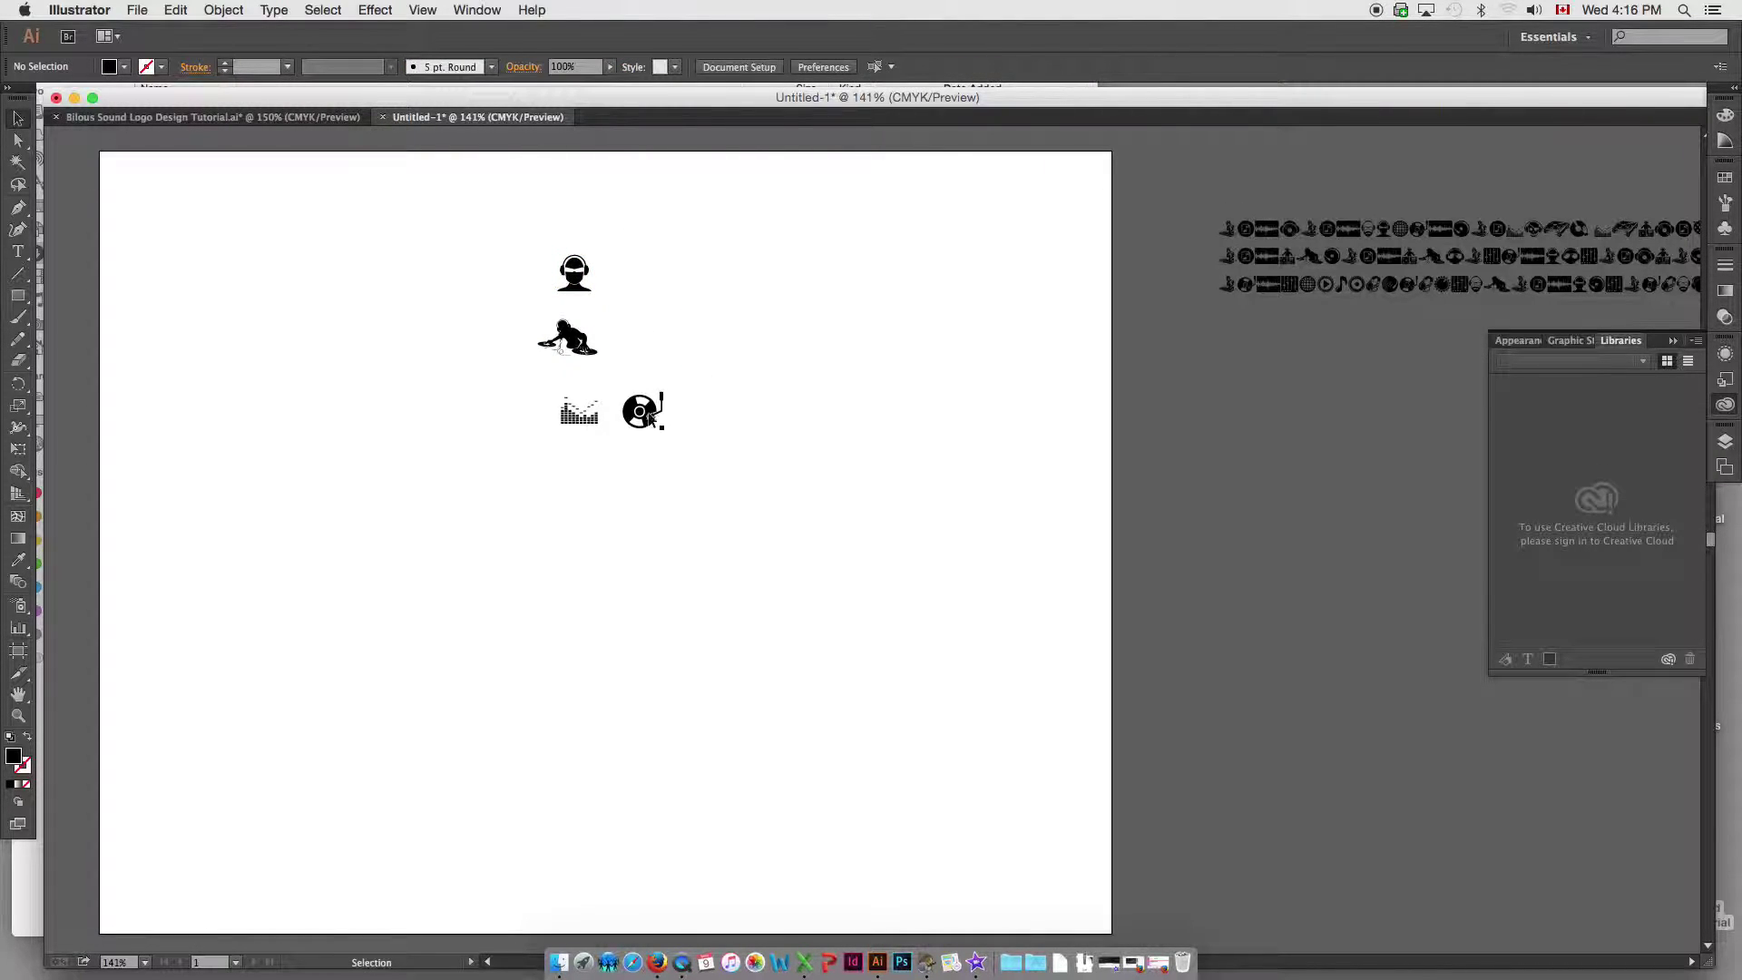
drag(648, 417, 581, 481)
- Scale the four stacked glyphs to about 55.67 pt and move them off the artboard beneath the glyph lines
drag(532, 272, 680, 541)
key(s)
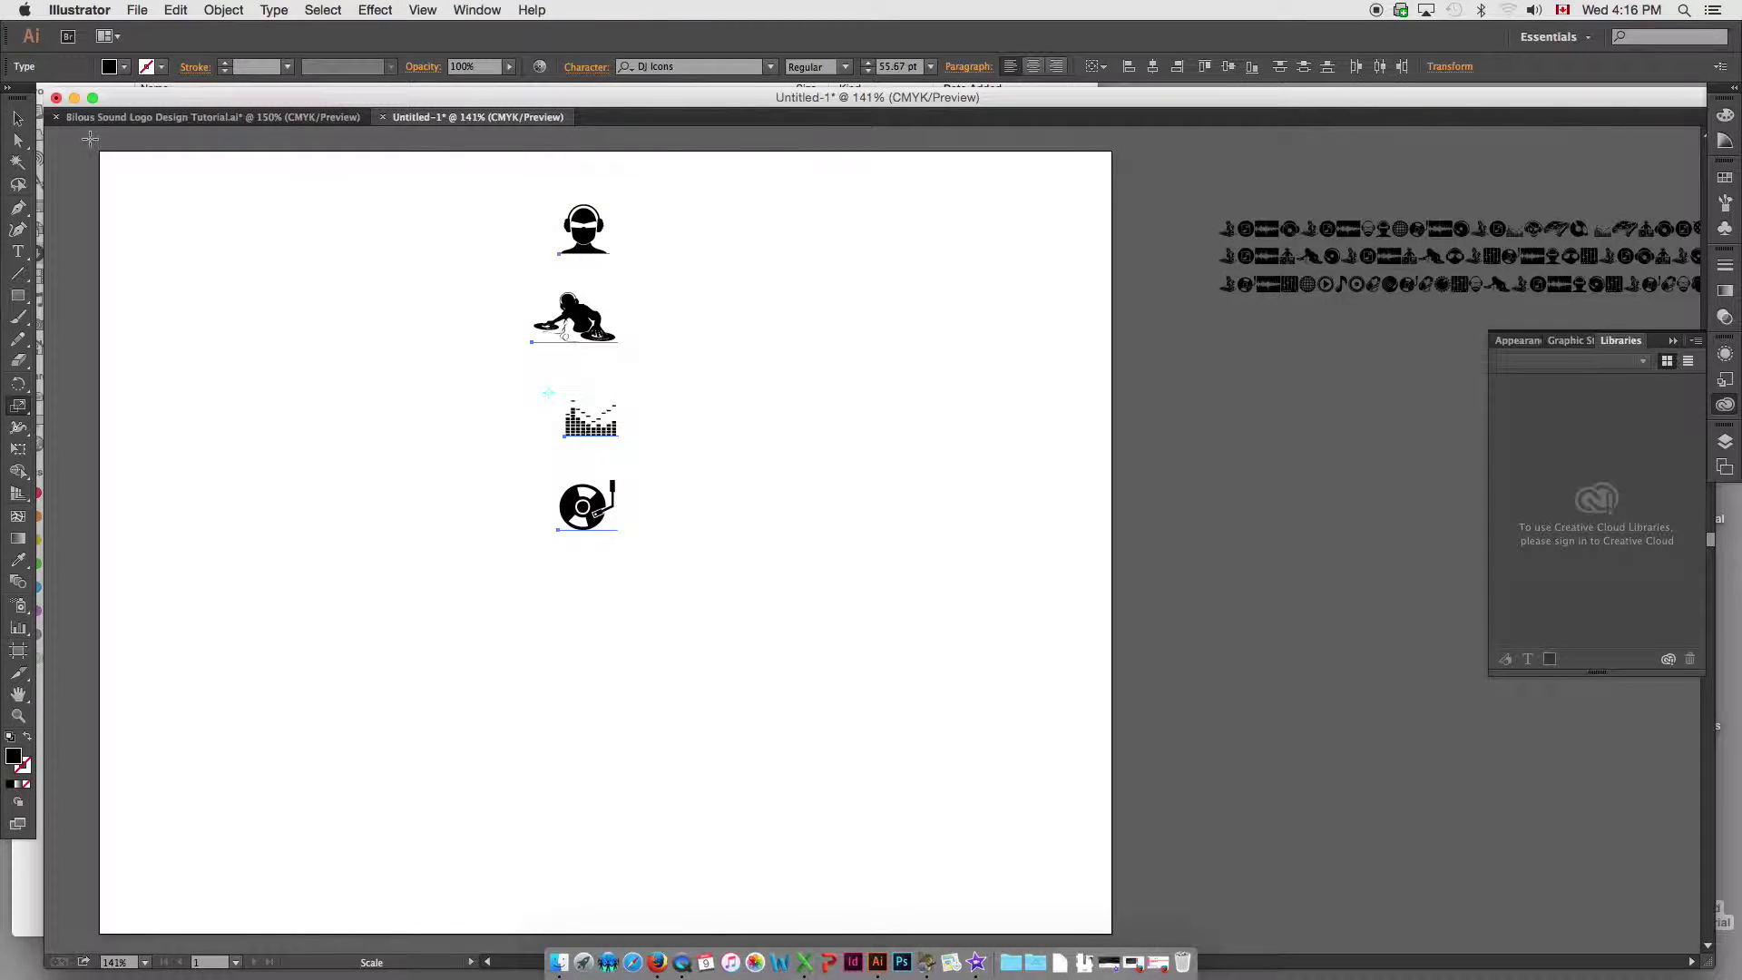
click(18, 118)
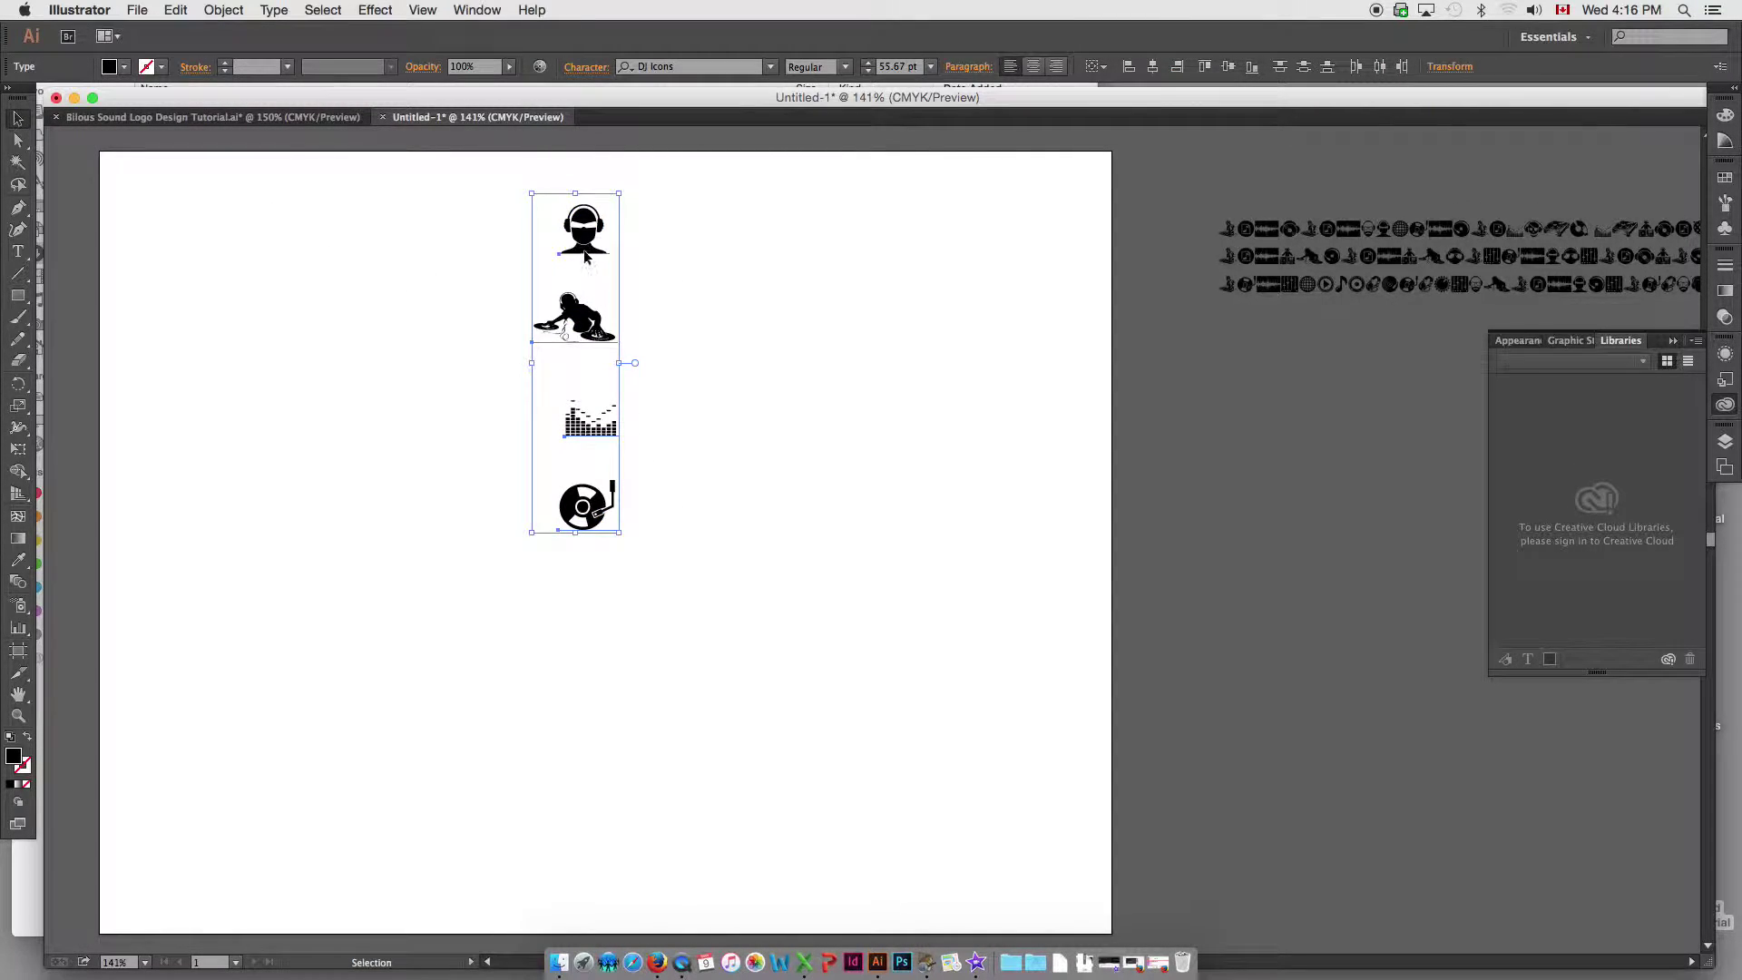
drag(585, 257, 1215, 407)
click(982, 325)
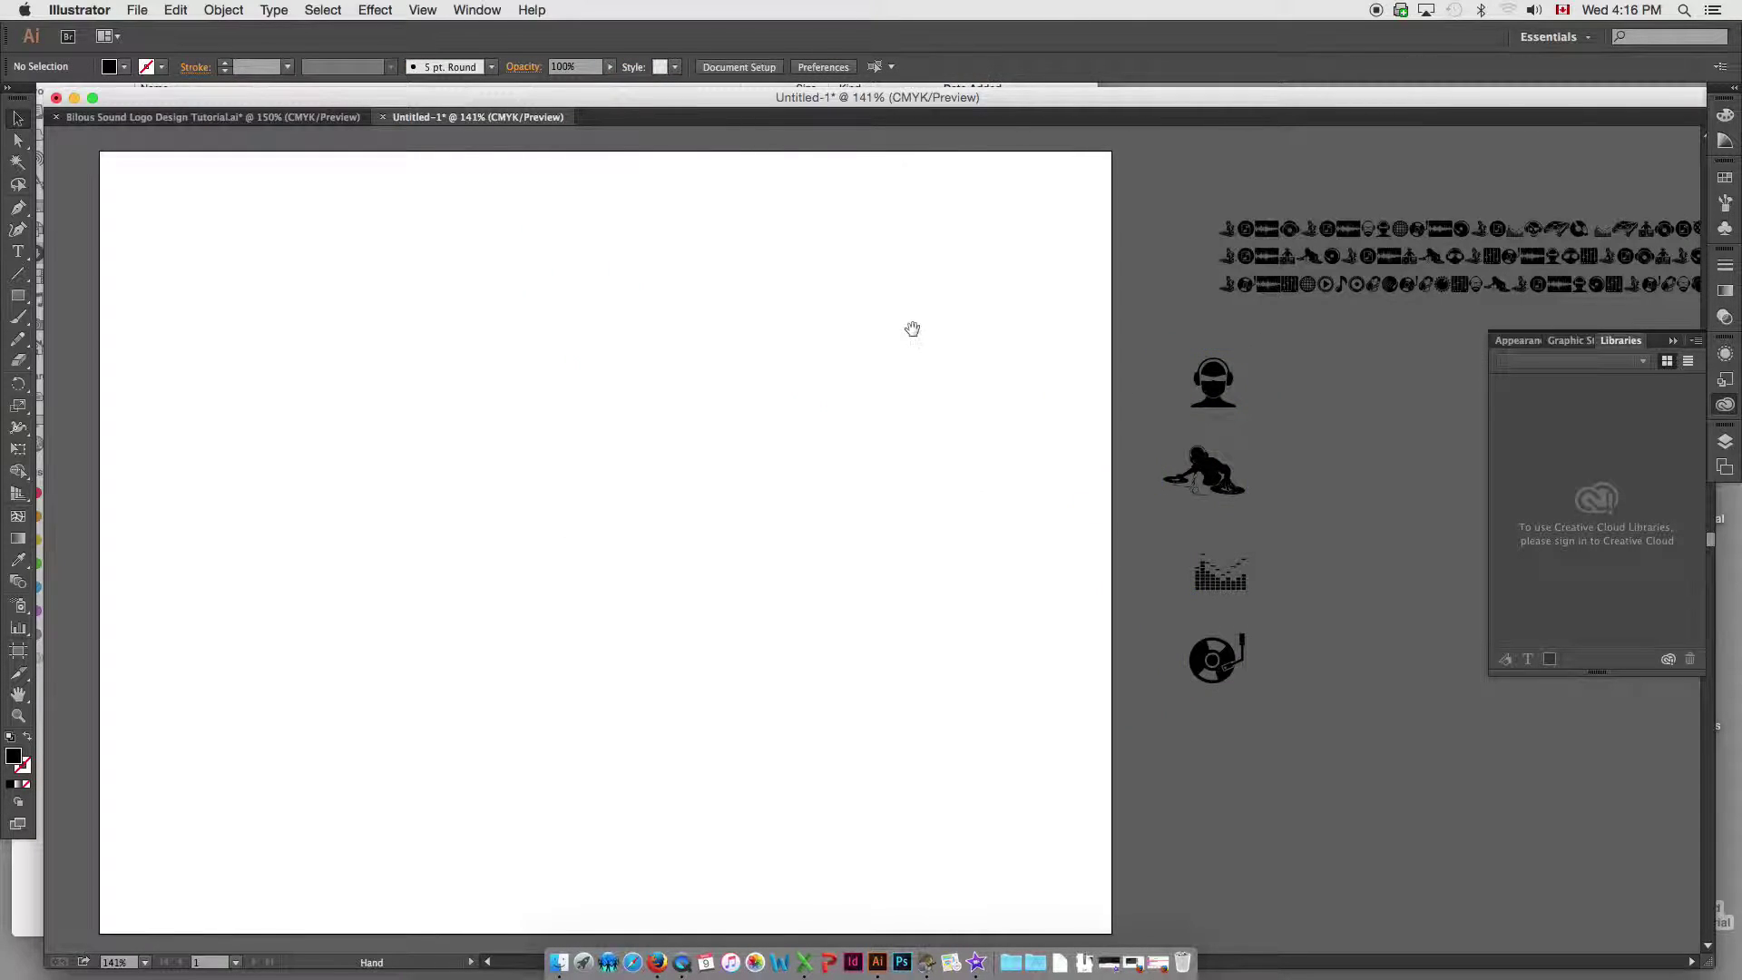
drag(912, 328, 962, 317)
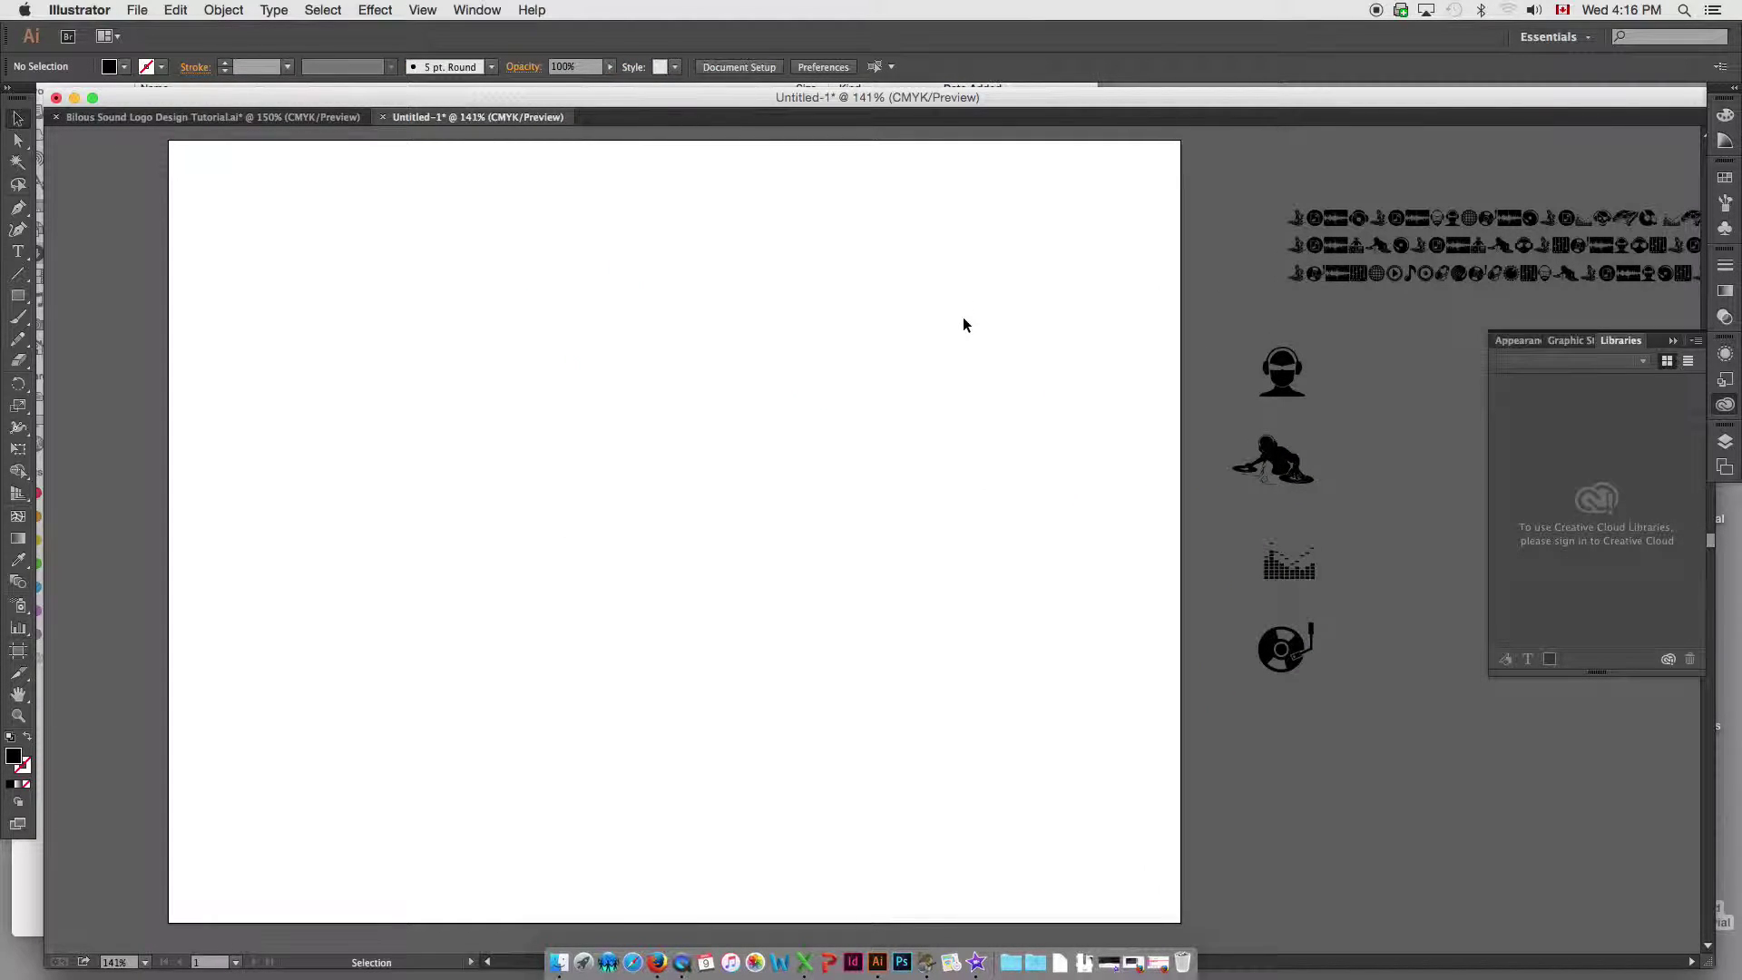
drag(1288, 376, 1022, 355)
drag(1274, 460, 1020, 444)
key(super+z)
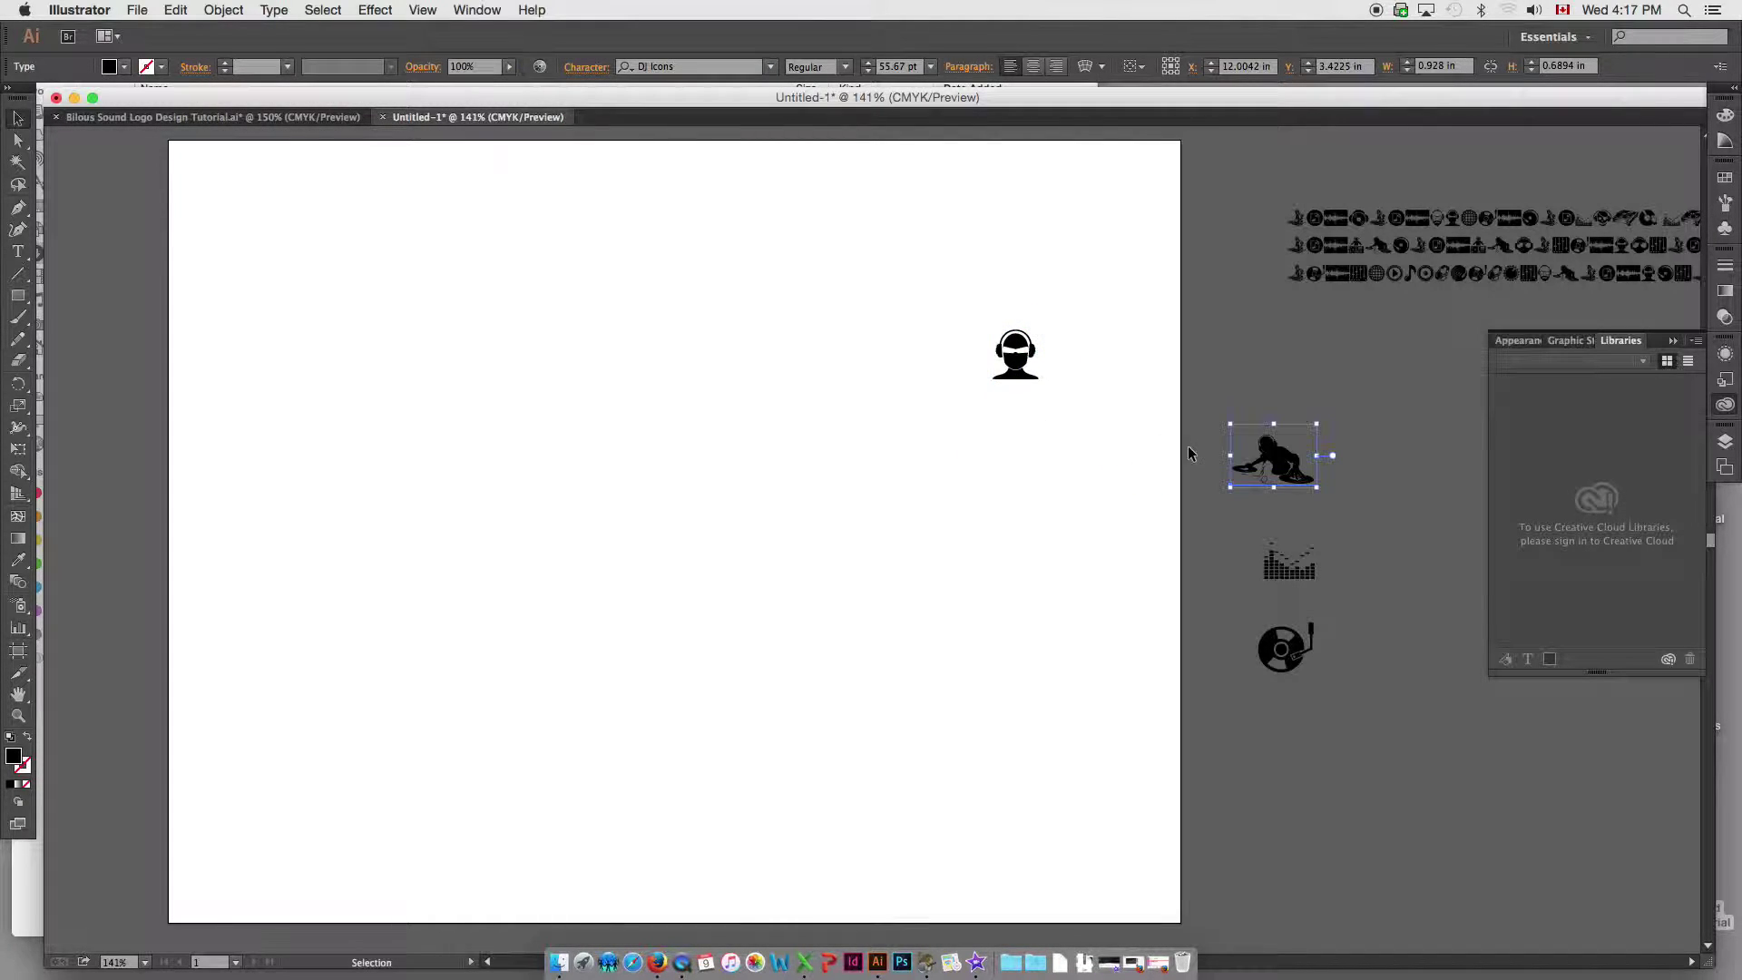
drag(1033, 368, 1290, 378)
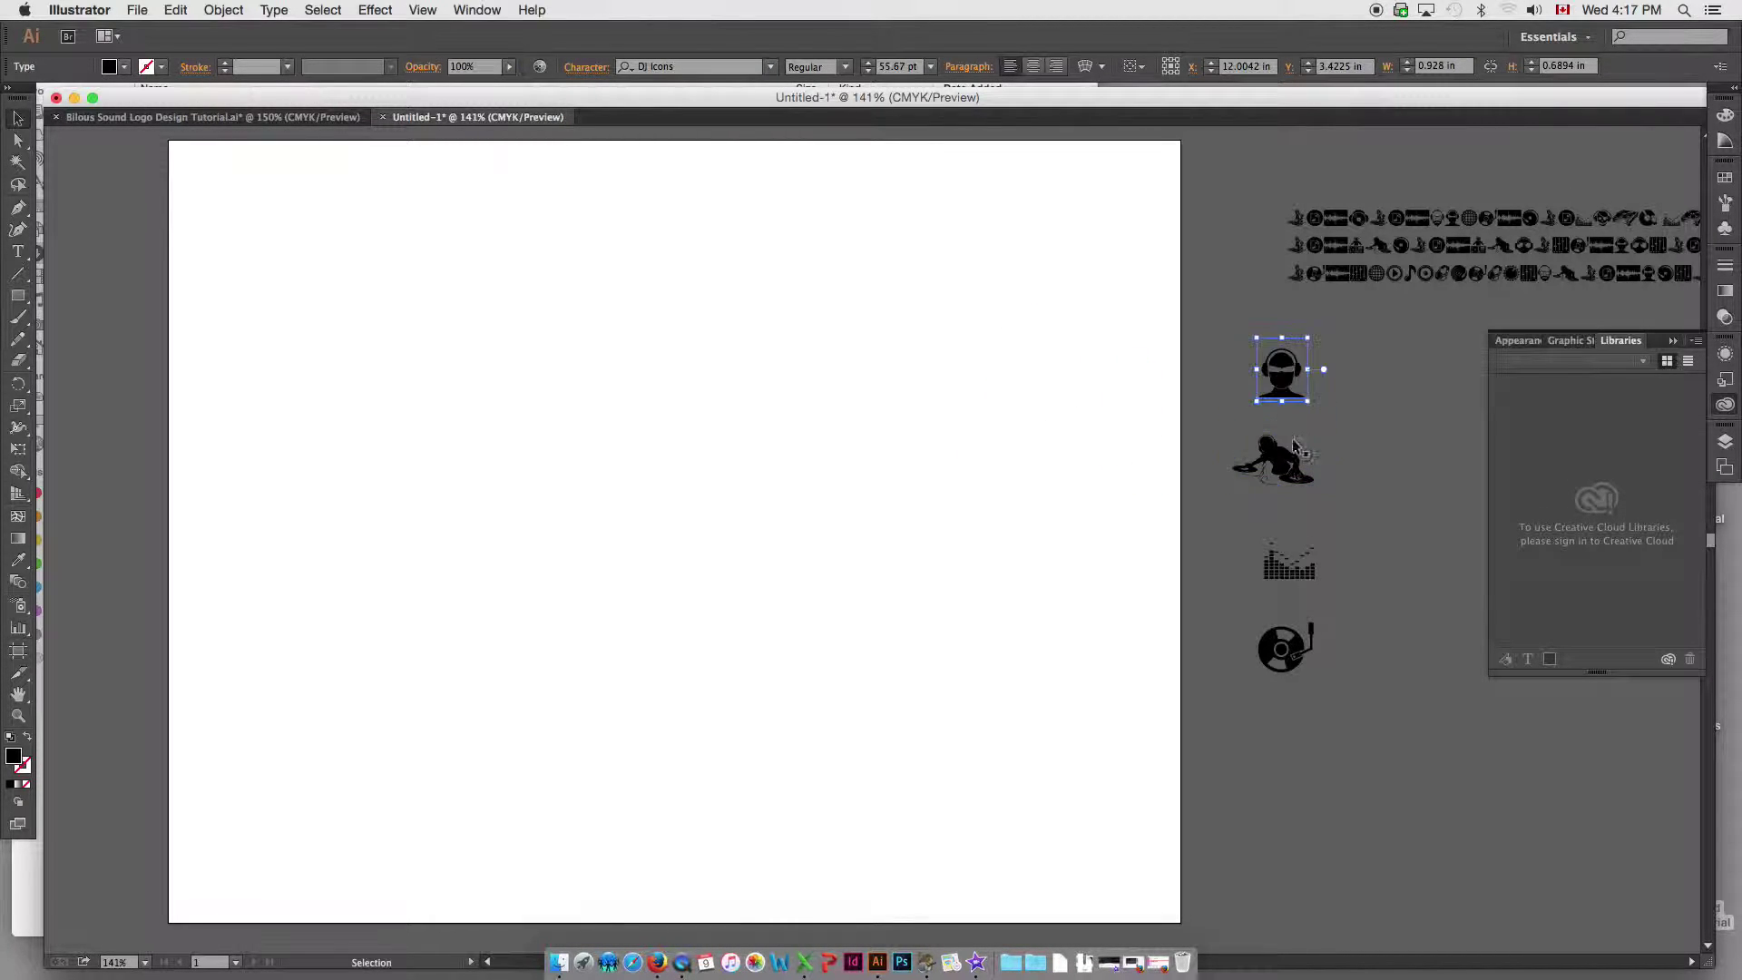
- Even out the column's spacing by moving the equalizer and turntable up and the DJ figure slightly right
drag(1293, 585, 1290, 547)
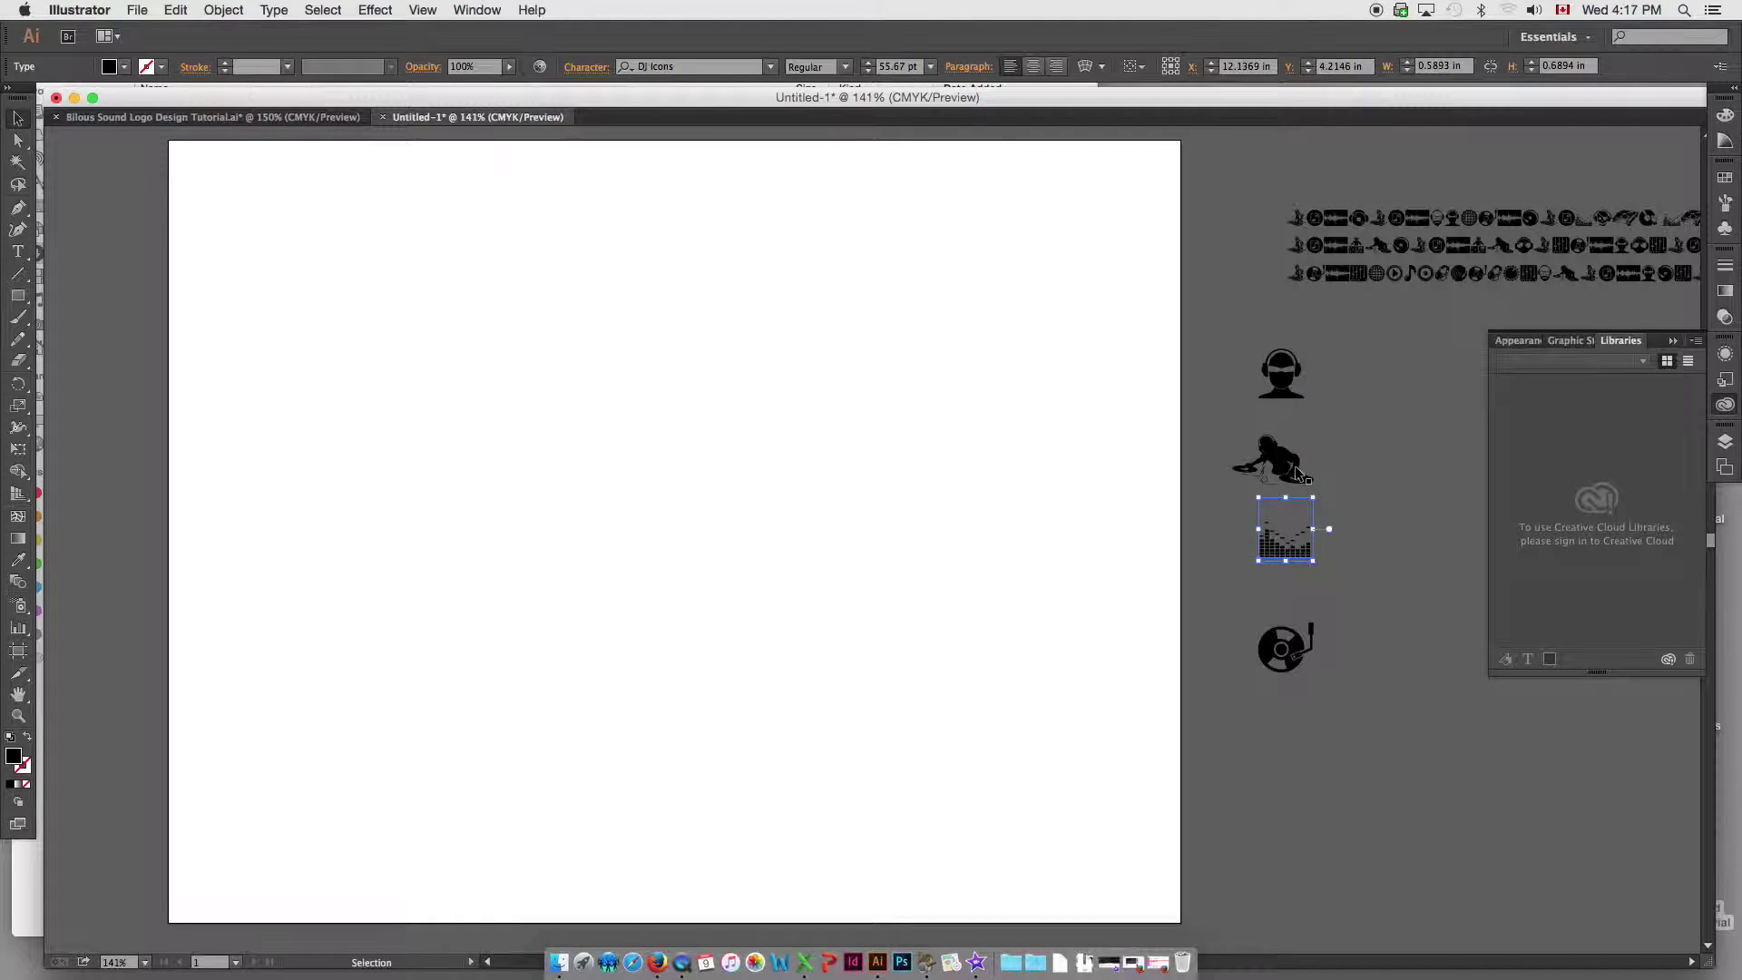
drag(1295, 476, 1300, 471)
drag(1282, 642, 1290, 619)
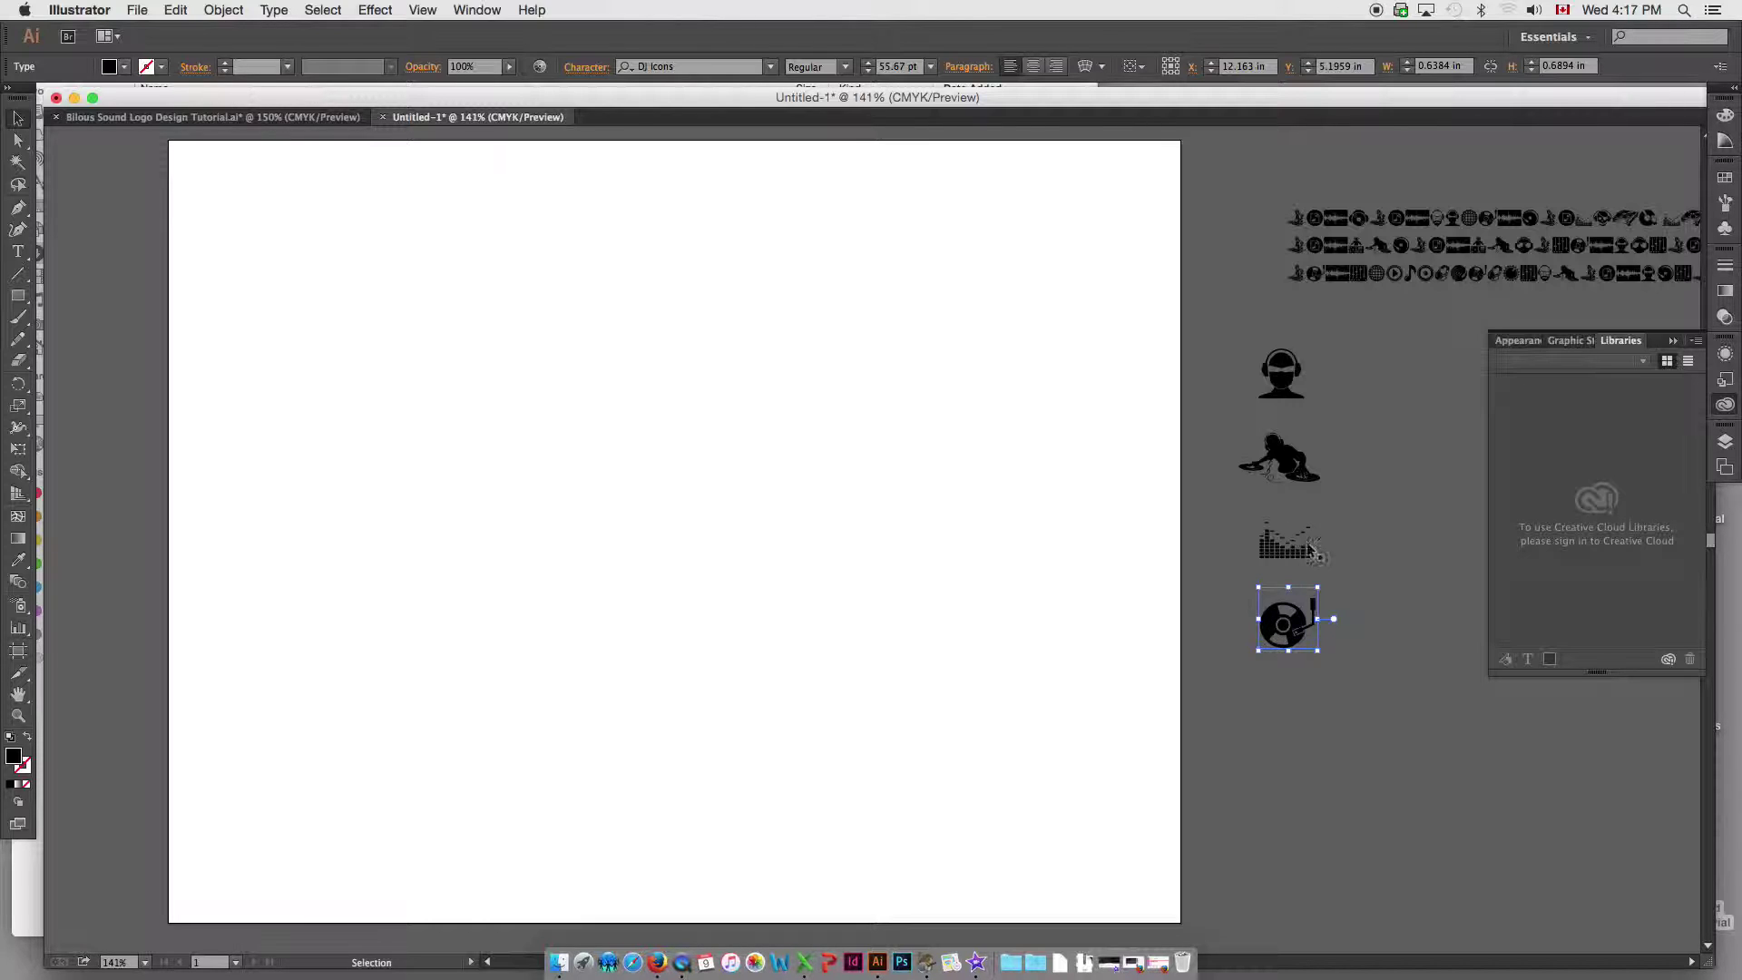
- Duplicate the DJ figure onto the upper middle of the artboard and scale the copy to about 160.81 pt
drag(1281, 458, 805, 370)
key(s)
drag(744, 226, 668, 303)
click(16, 119)
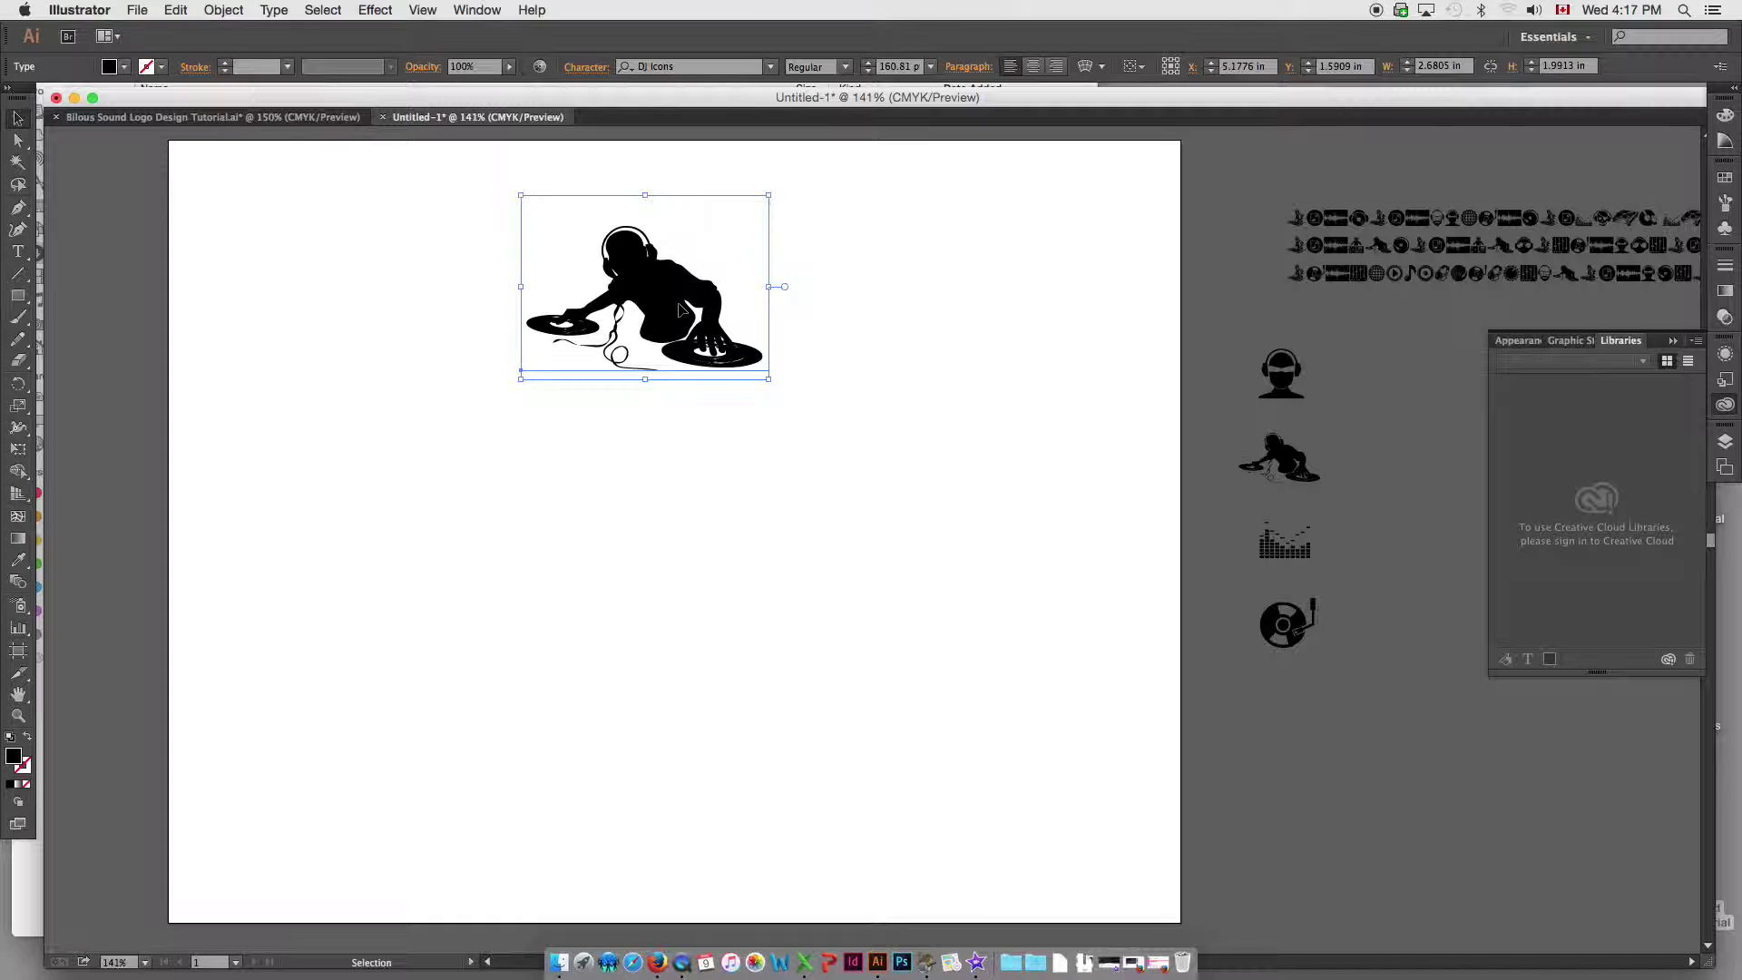
drag(680, 310, 675, 310)
- Switch the document to Outline view and examine how the enlarged DJ figure is built
key(a)
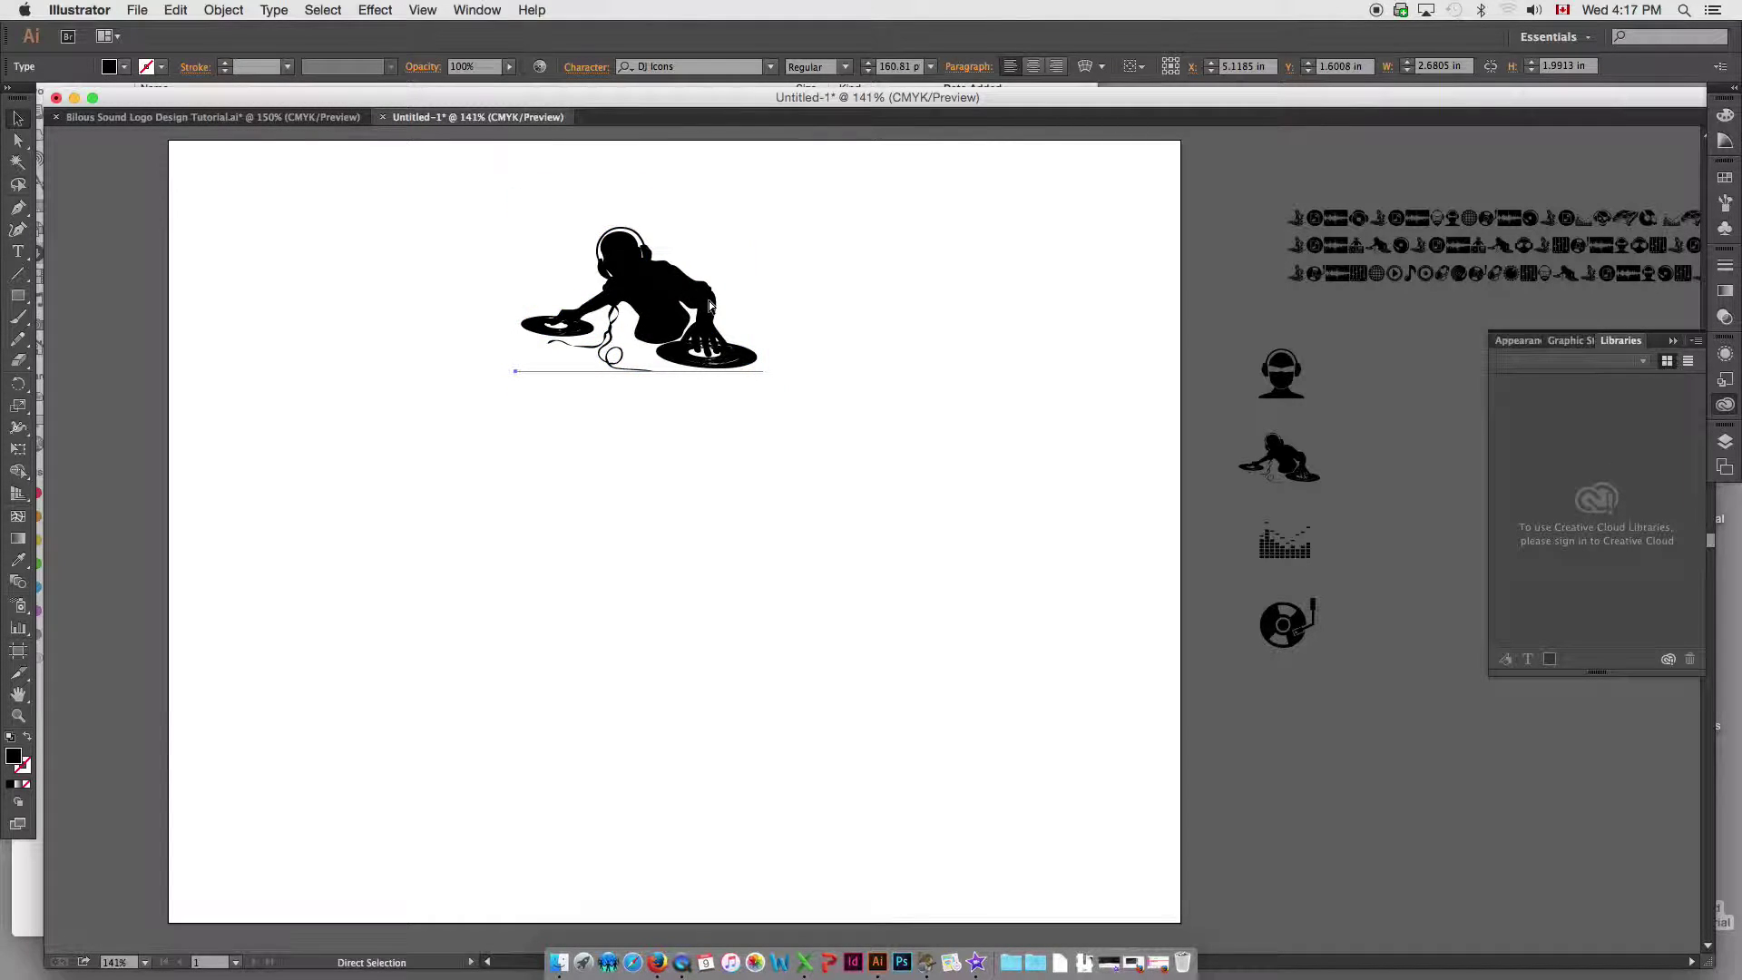
key(super+t)
key(super+y)
click(484, 73)
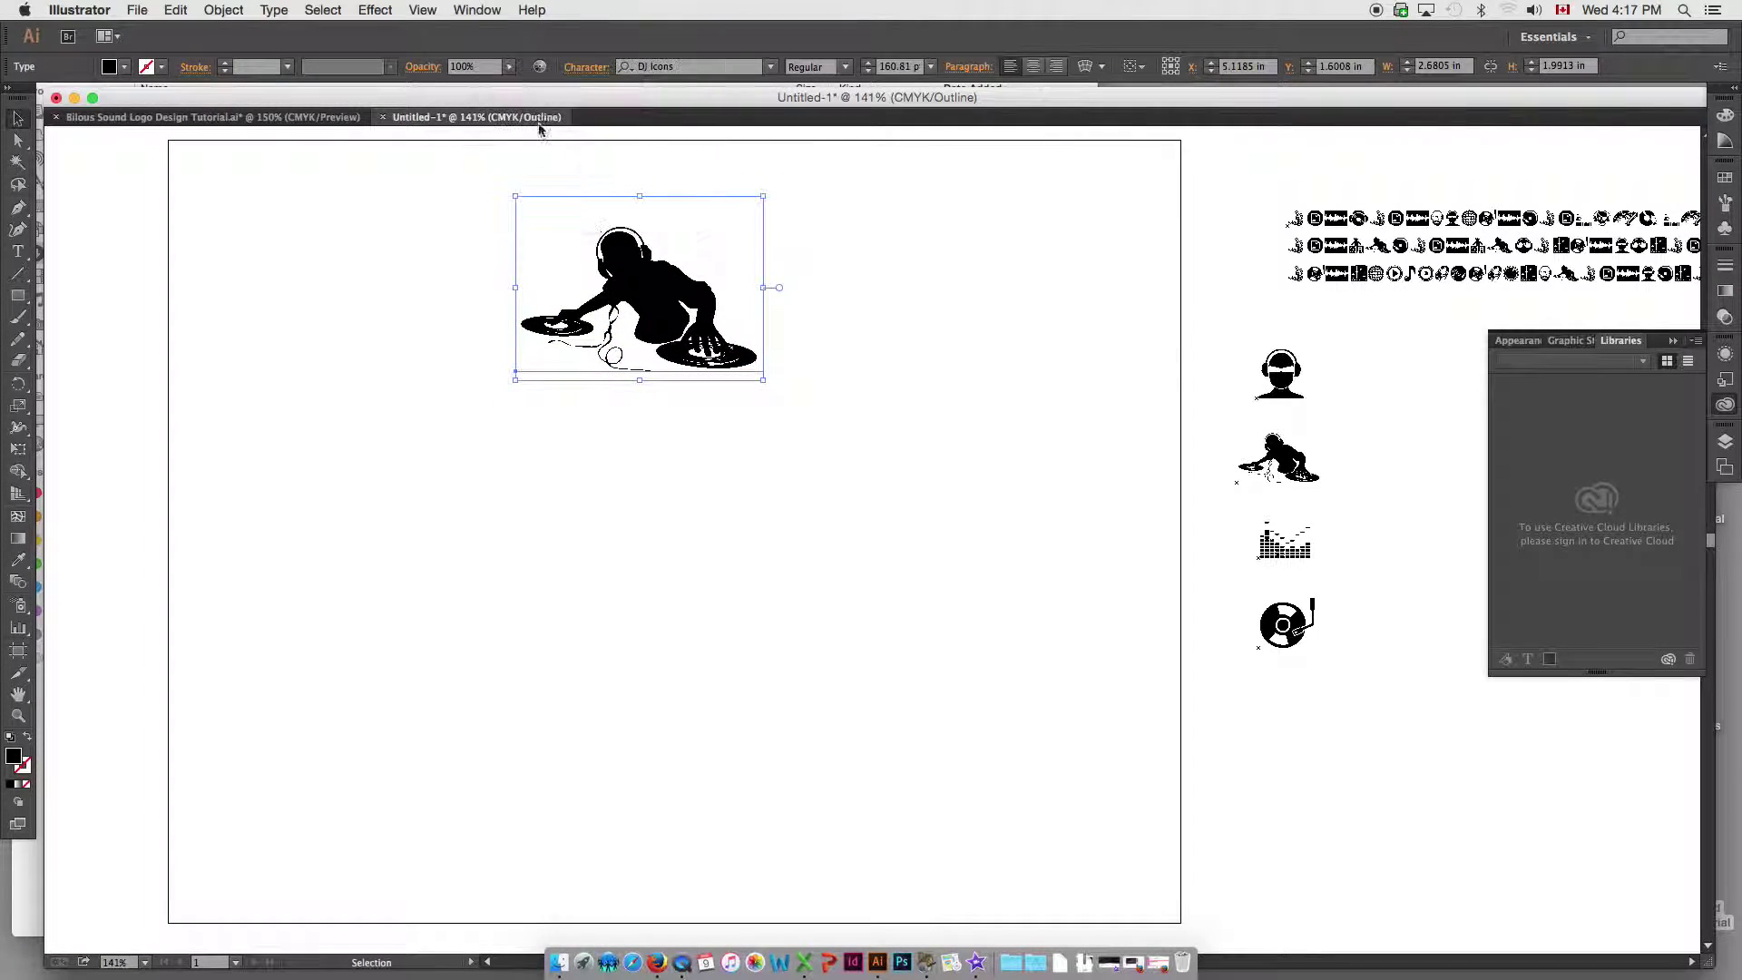
drag(660, 290, 663, 288)
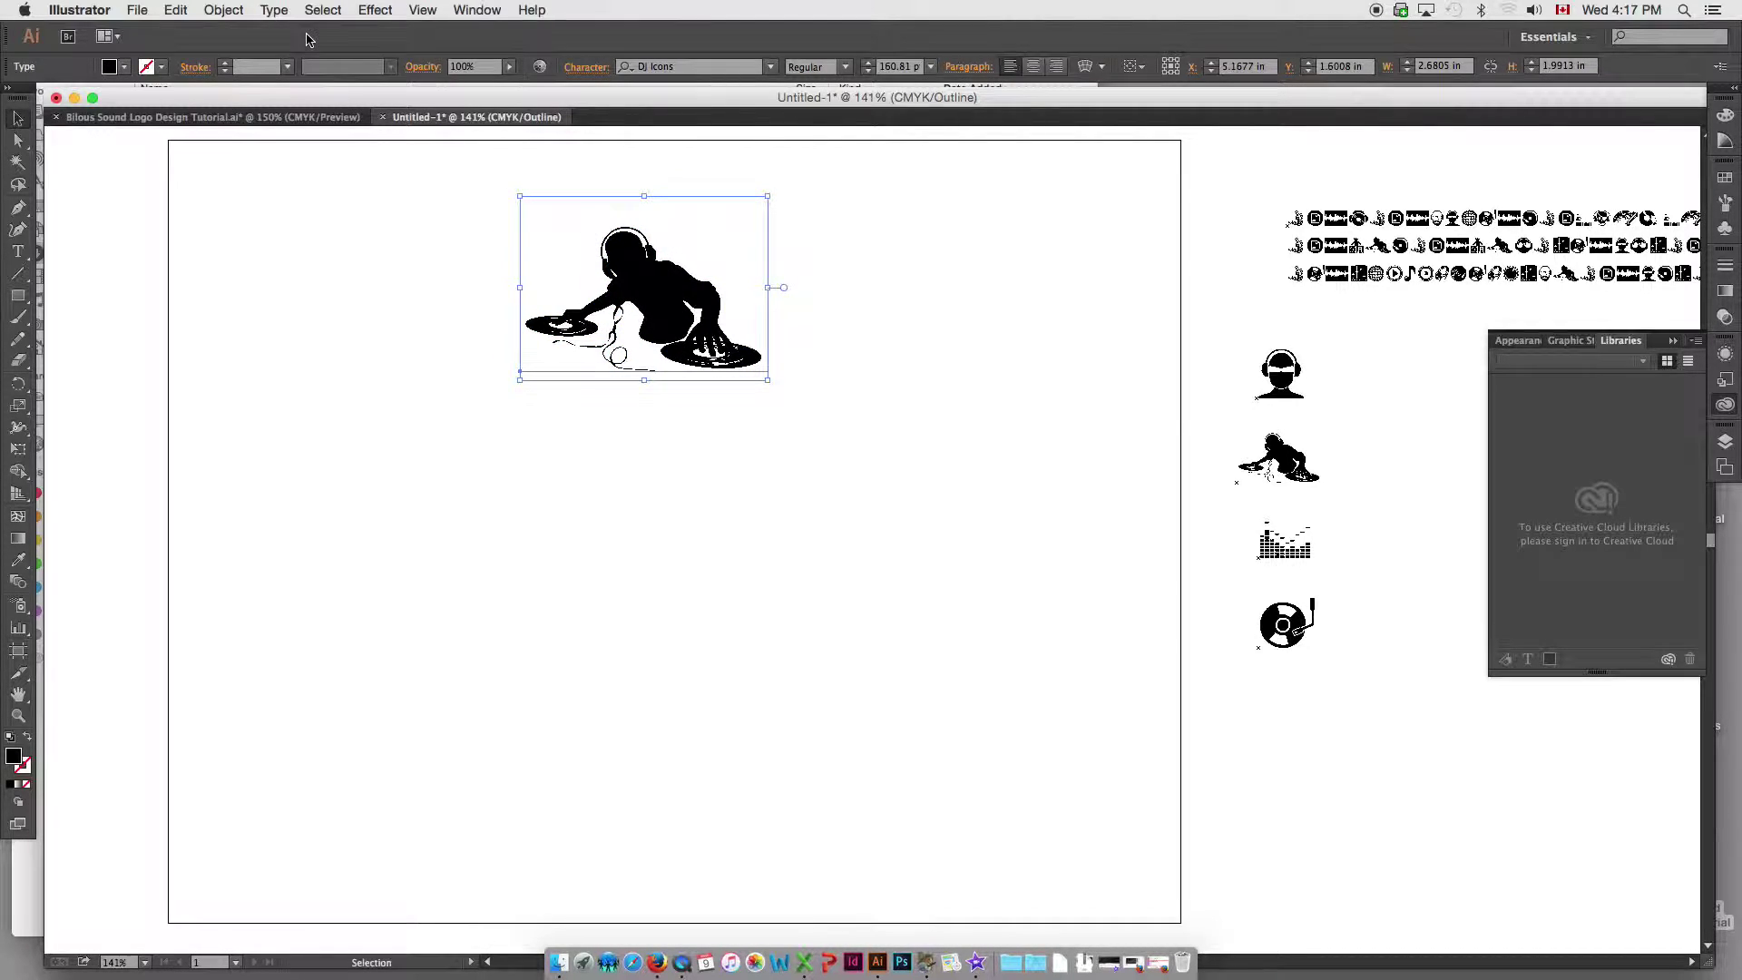
- Convert the enlarged DJ figure to outlines and erase the headphone cable hanging beneath the arm with the Eraser tool
click(284, 12)
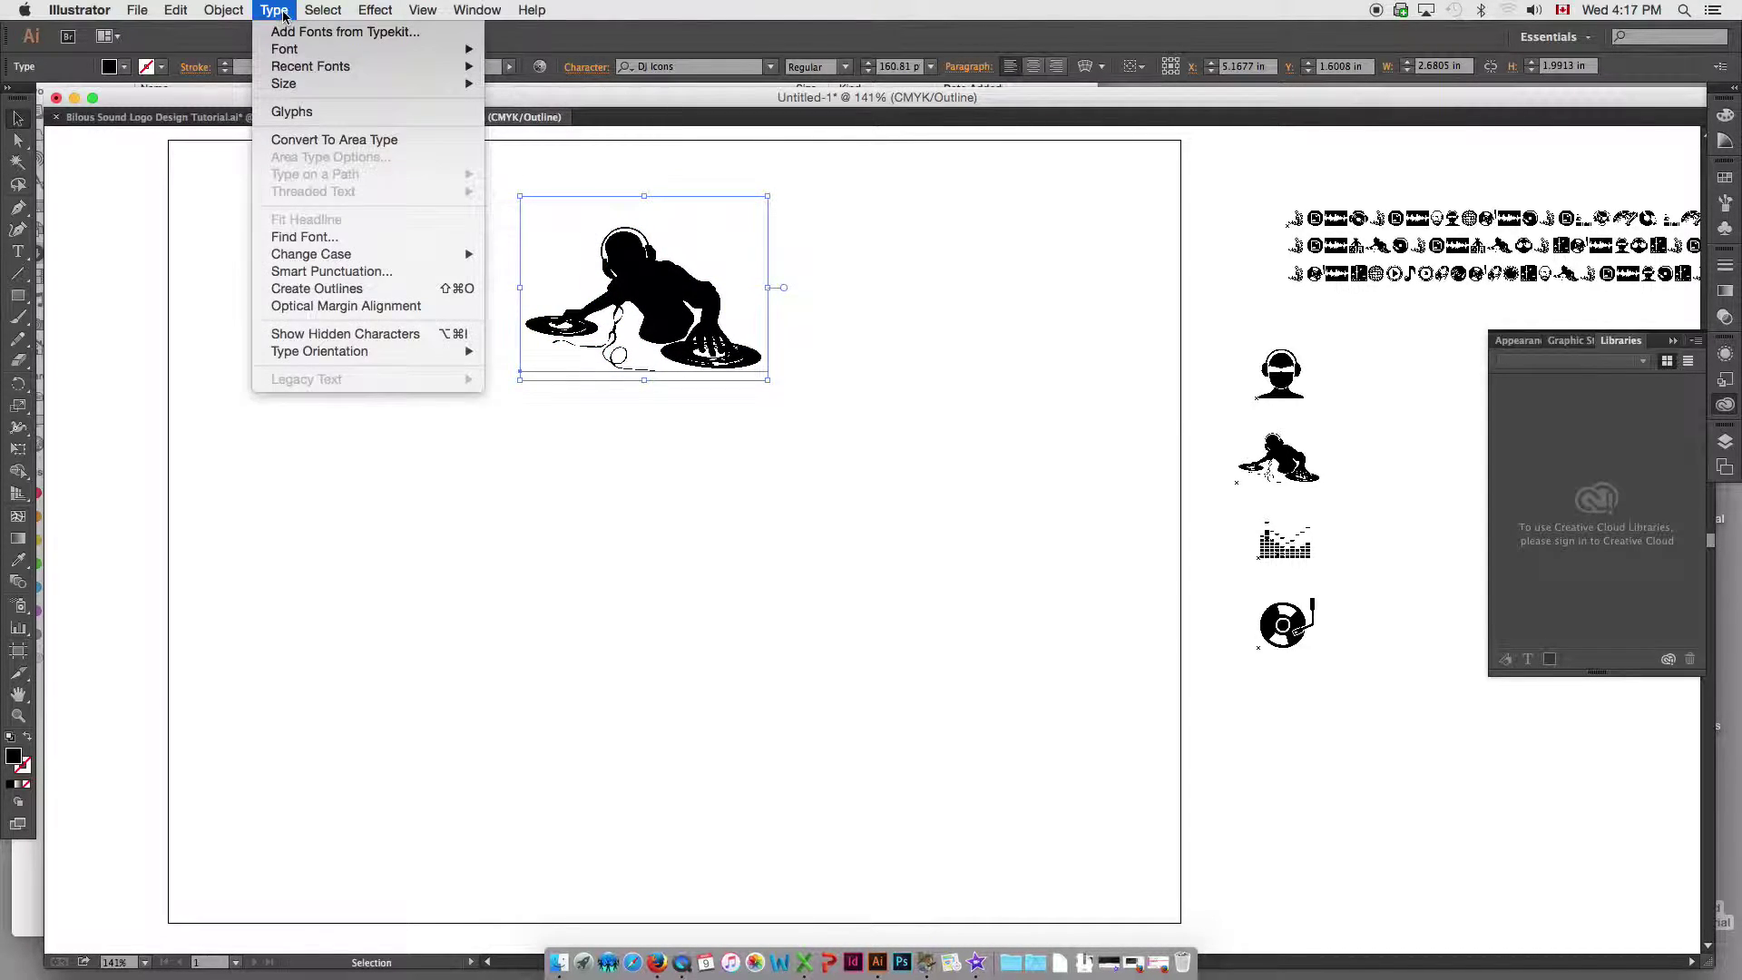
click(323, 289)
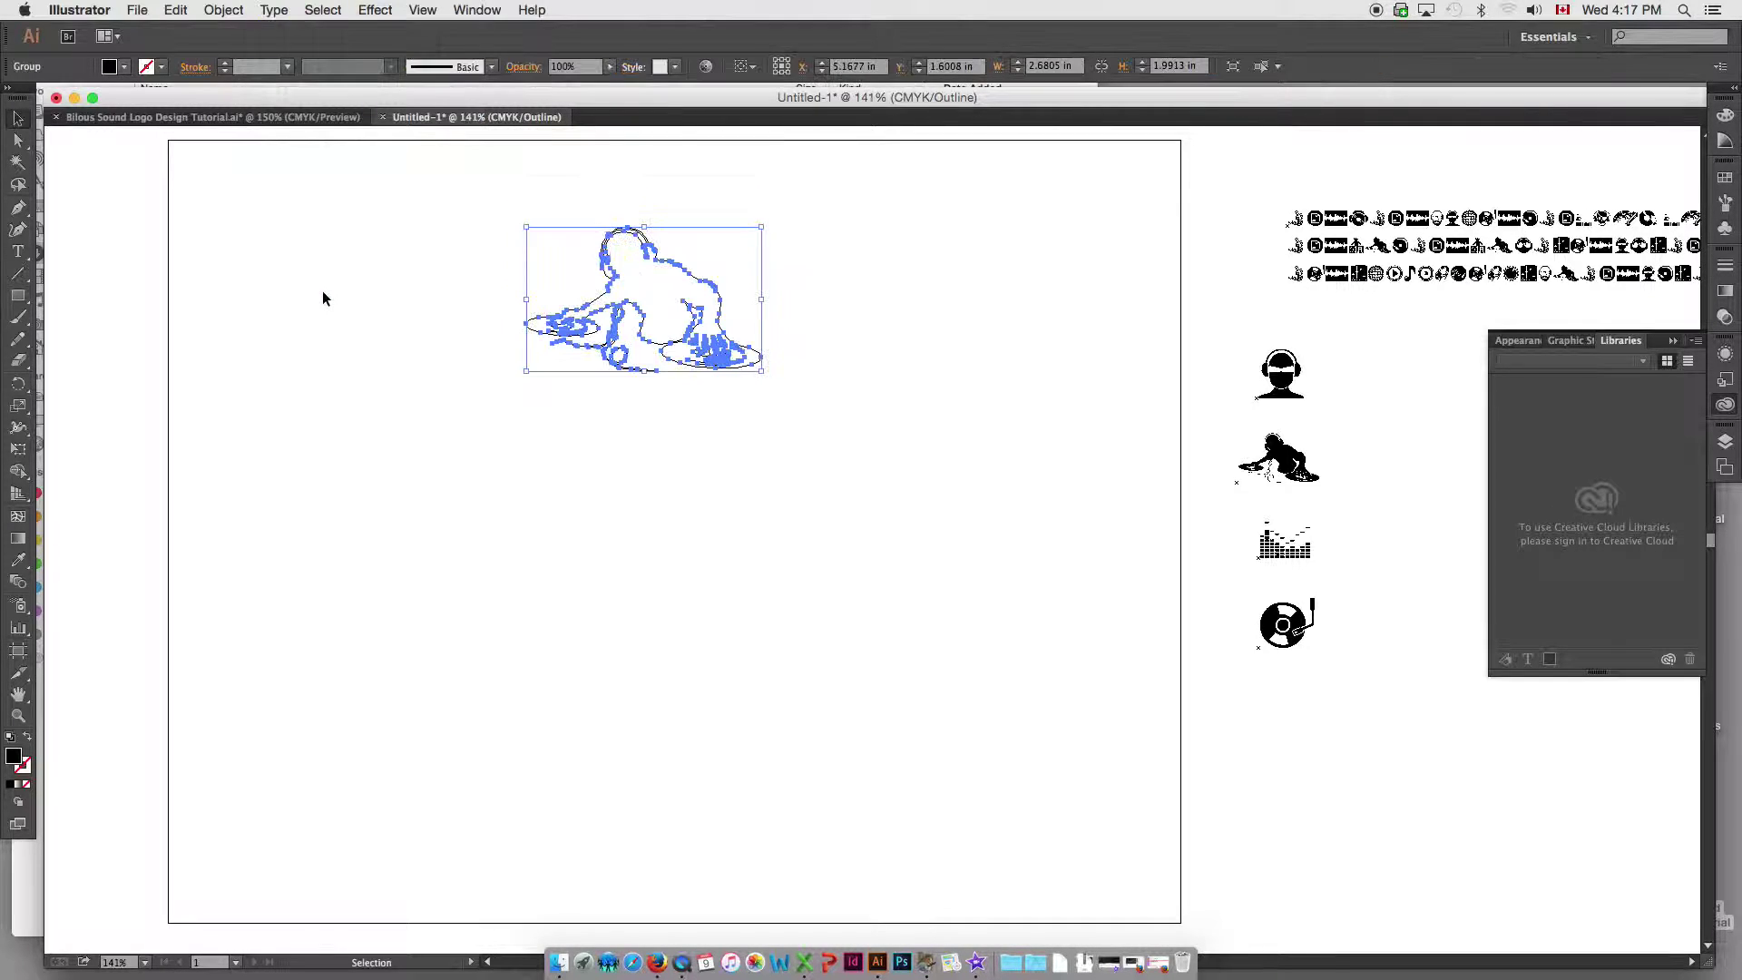
key(super+space)
drag(471, 202, 817, 414)
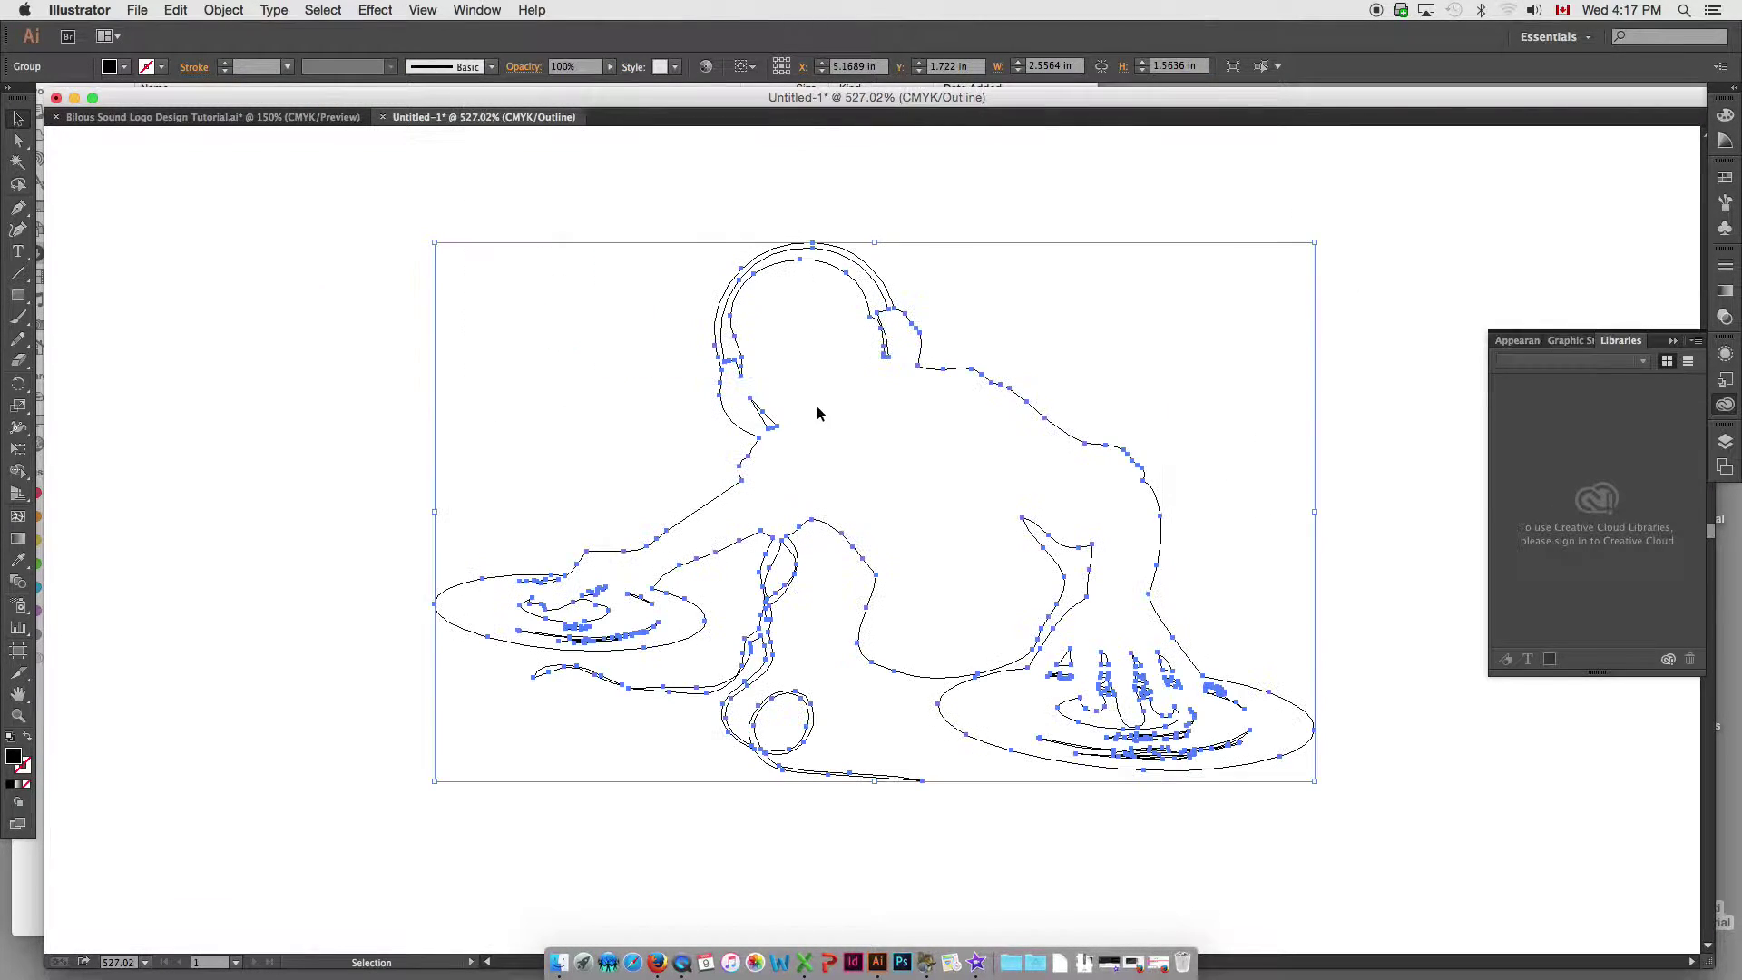
click(17, 207)
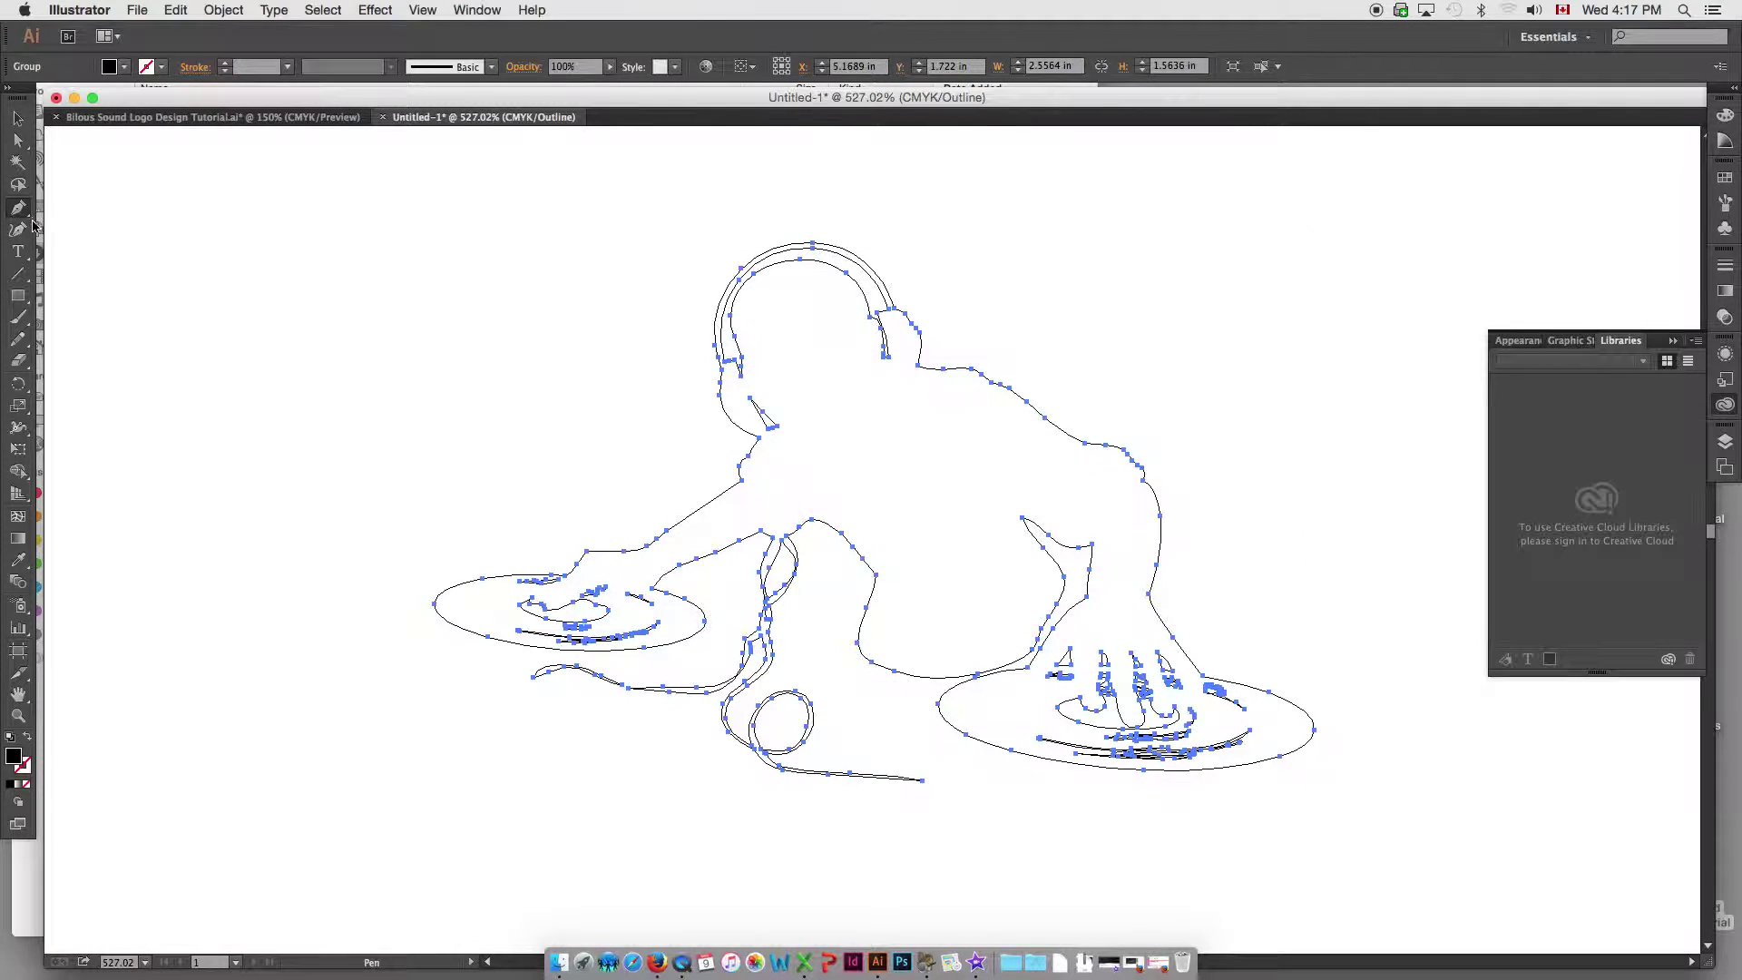
click(18, 359)
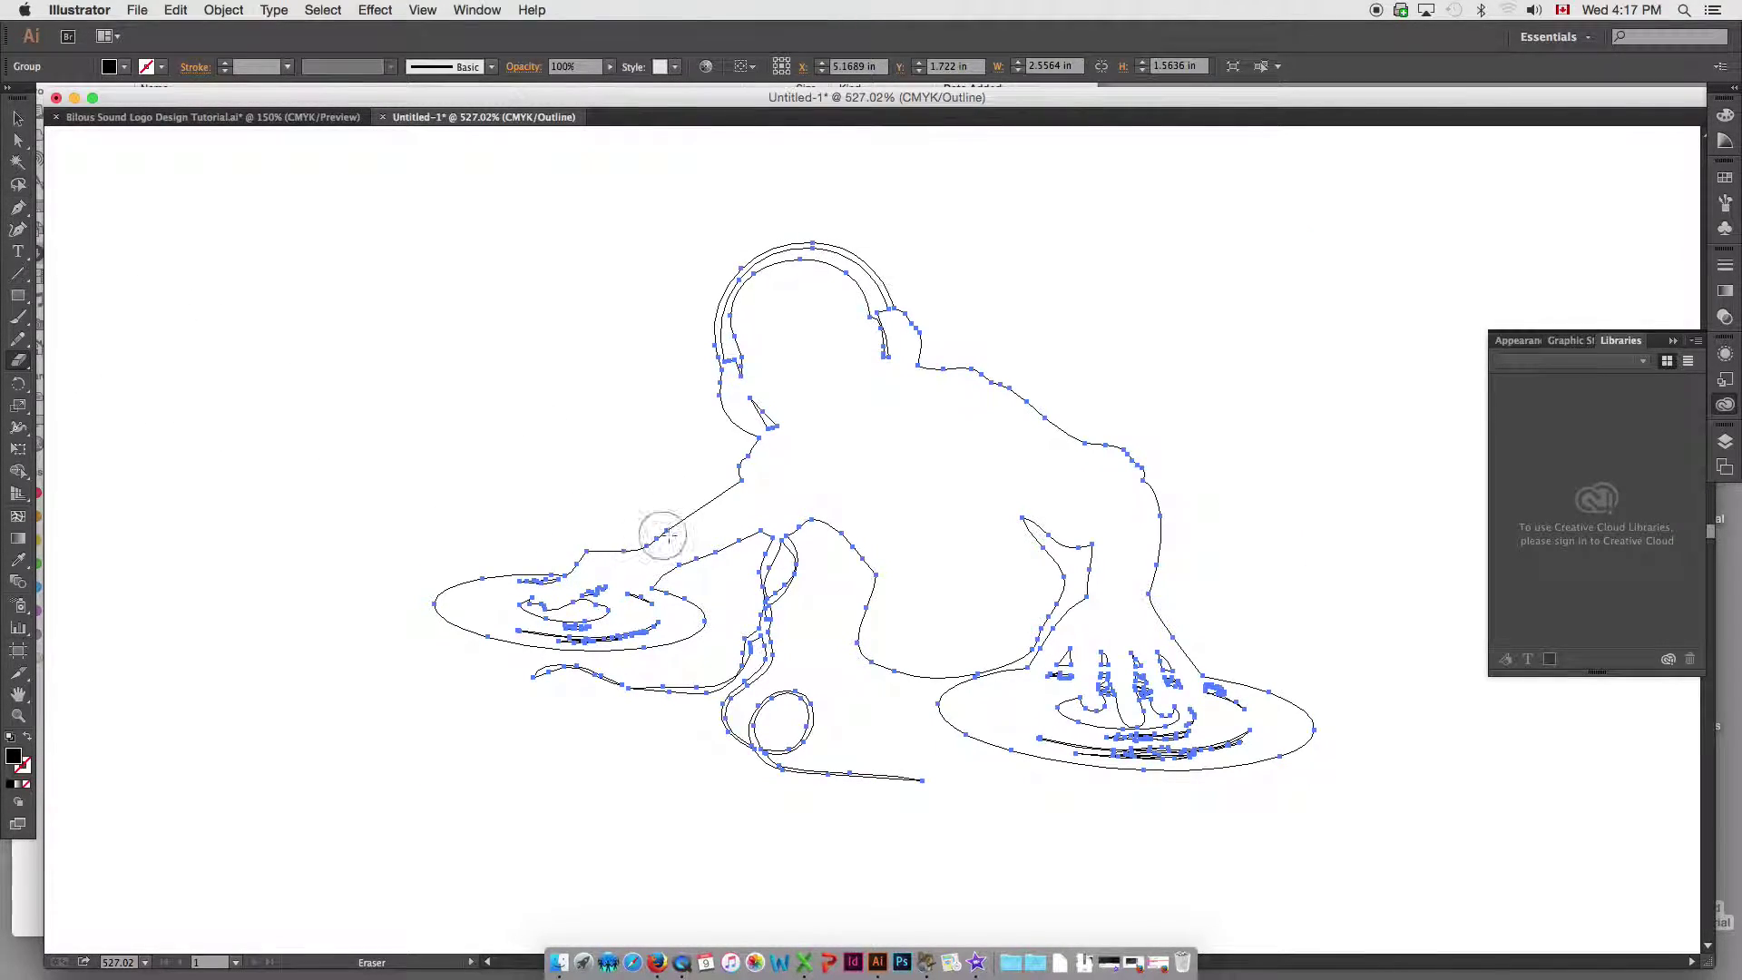
mouse_move(764, 562)
mouse_down()
mouse_move(782, 567)
mouse_move(750, 710)
mouse_move(793, 696)
mouse_move(789, 770)
mouse_move(925, 782)
mouse_up()
mouse_move(729, 726)
mouse_down()
mouse_move(723, 700)
mouse_move(526, 690)
mouse_move(567, 700)
mouse_up()
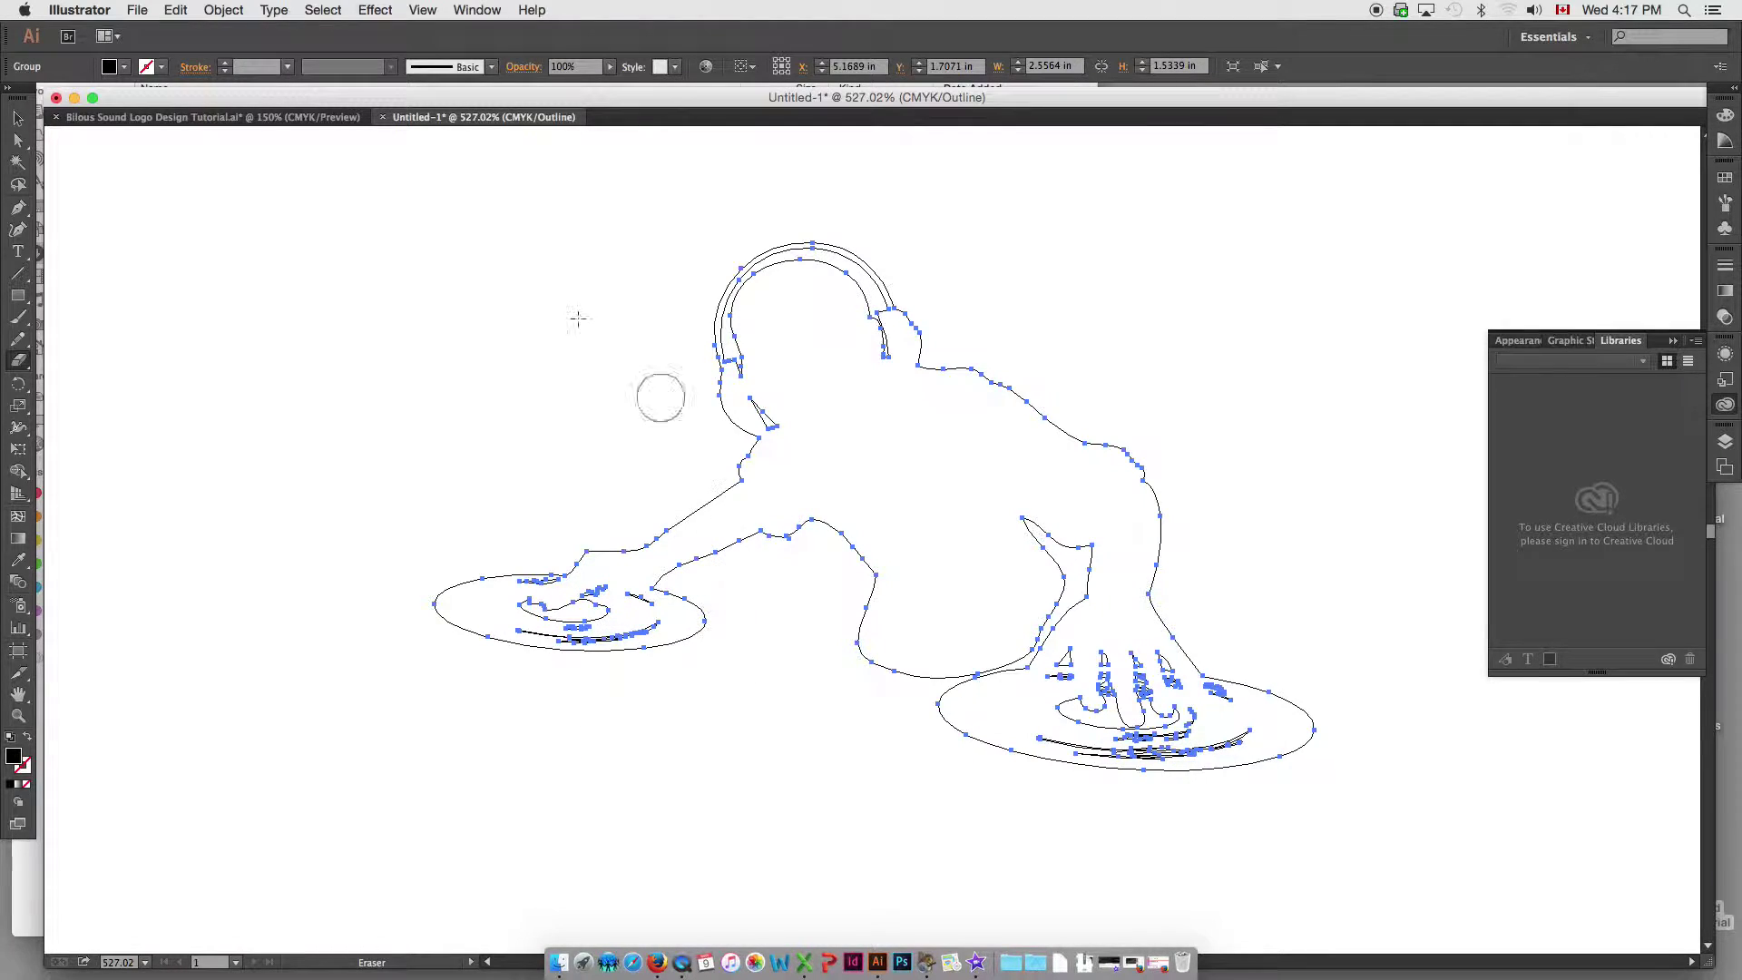
- Smooth the leftover notch under the DJ figure's outstretched arm by moving its stray anchor point in line with the contour
click(18, 141)
click(701, 459)
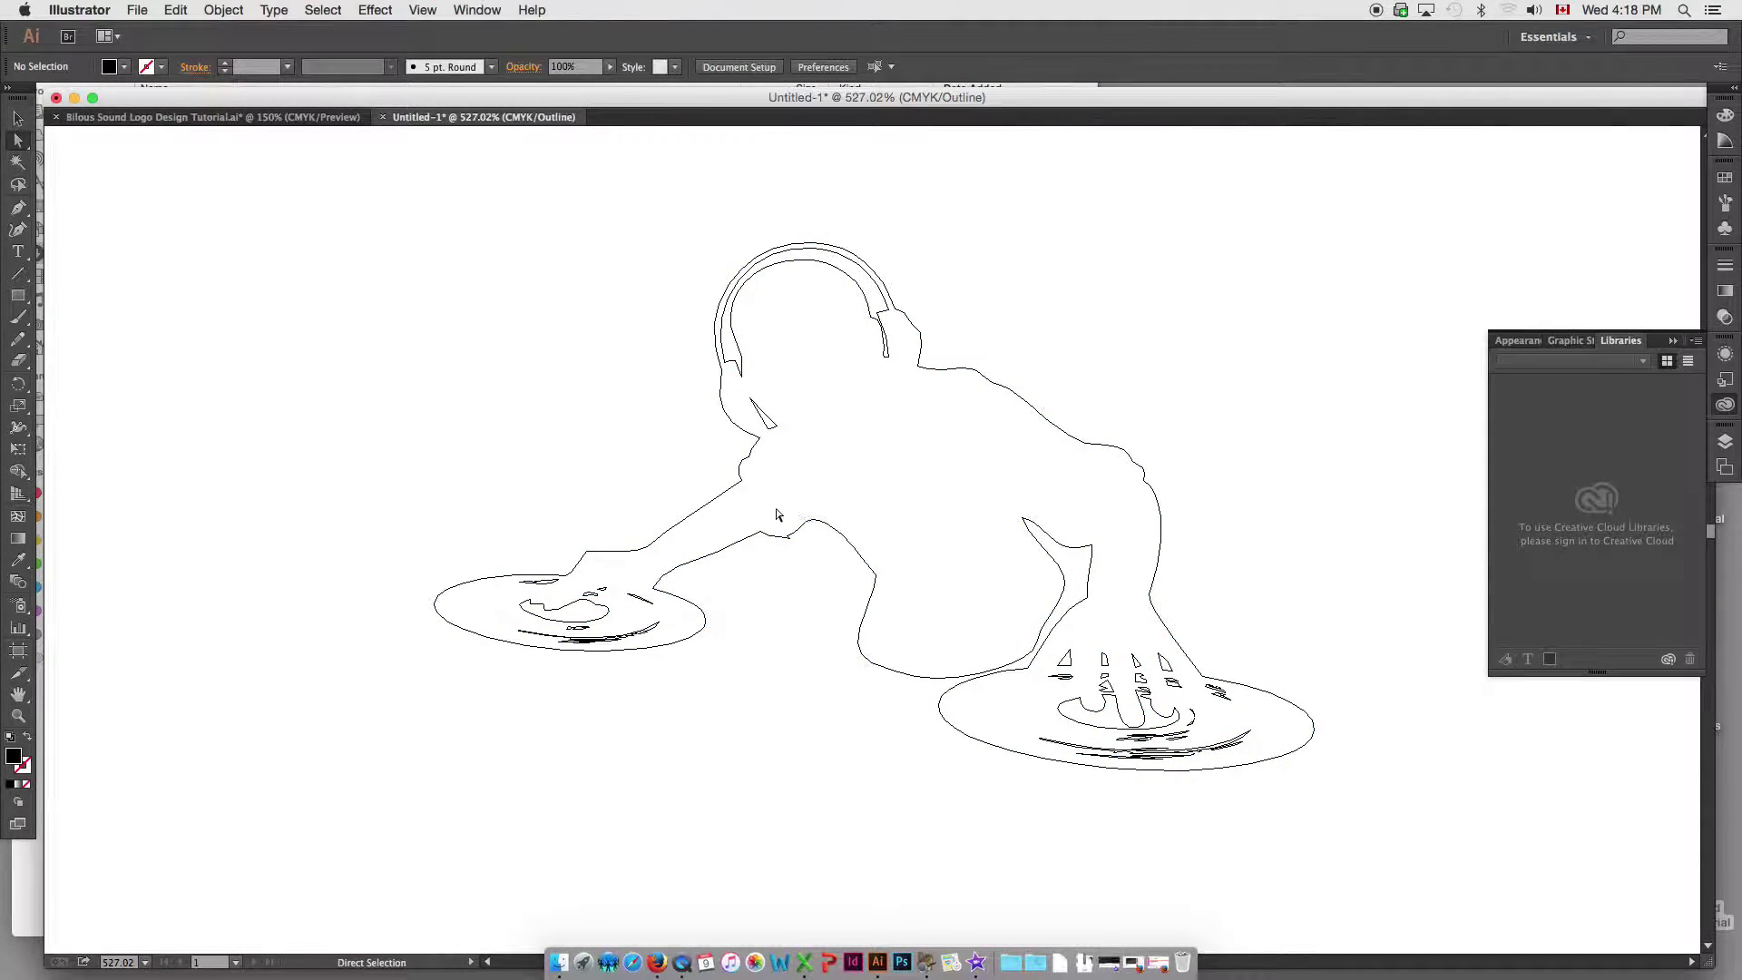
key(super+space)
drag(690, 478, 871, 558)
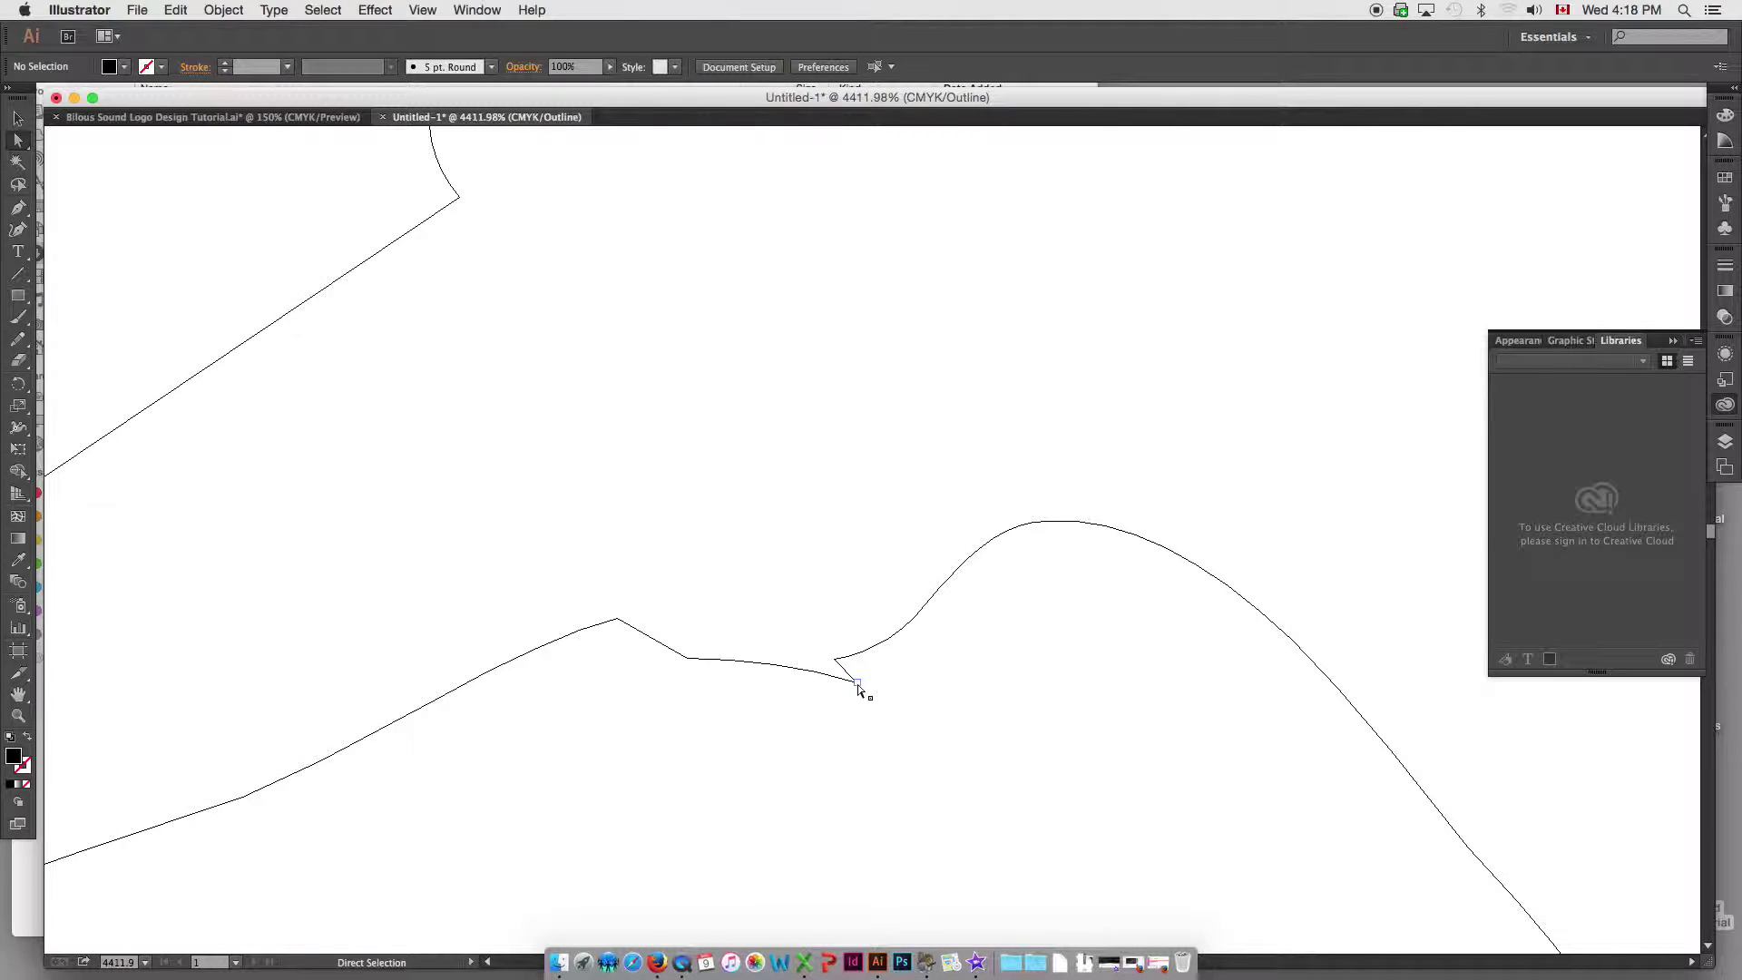
drag(858, 682, 792, 663)
click(733, 571)
- Switch the document from Outline back to Preview view with the whole DJ figure and upper artboard in sight
alt+super+click(818, 586)
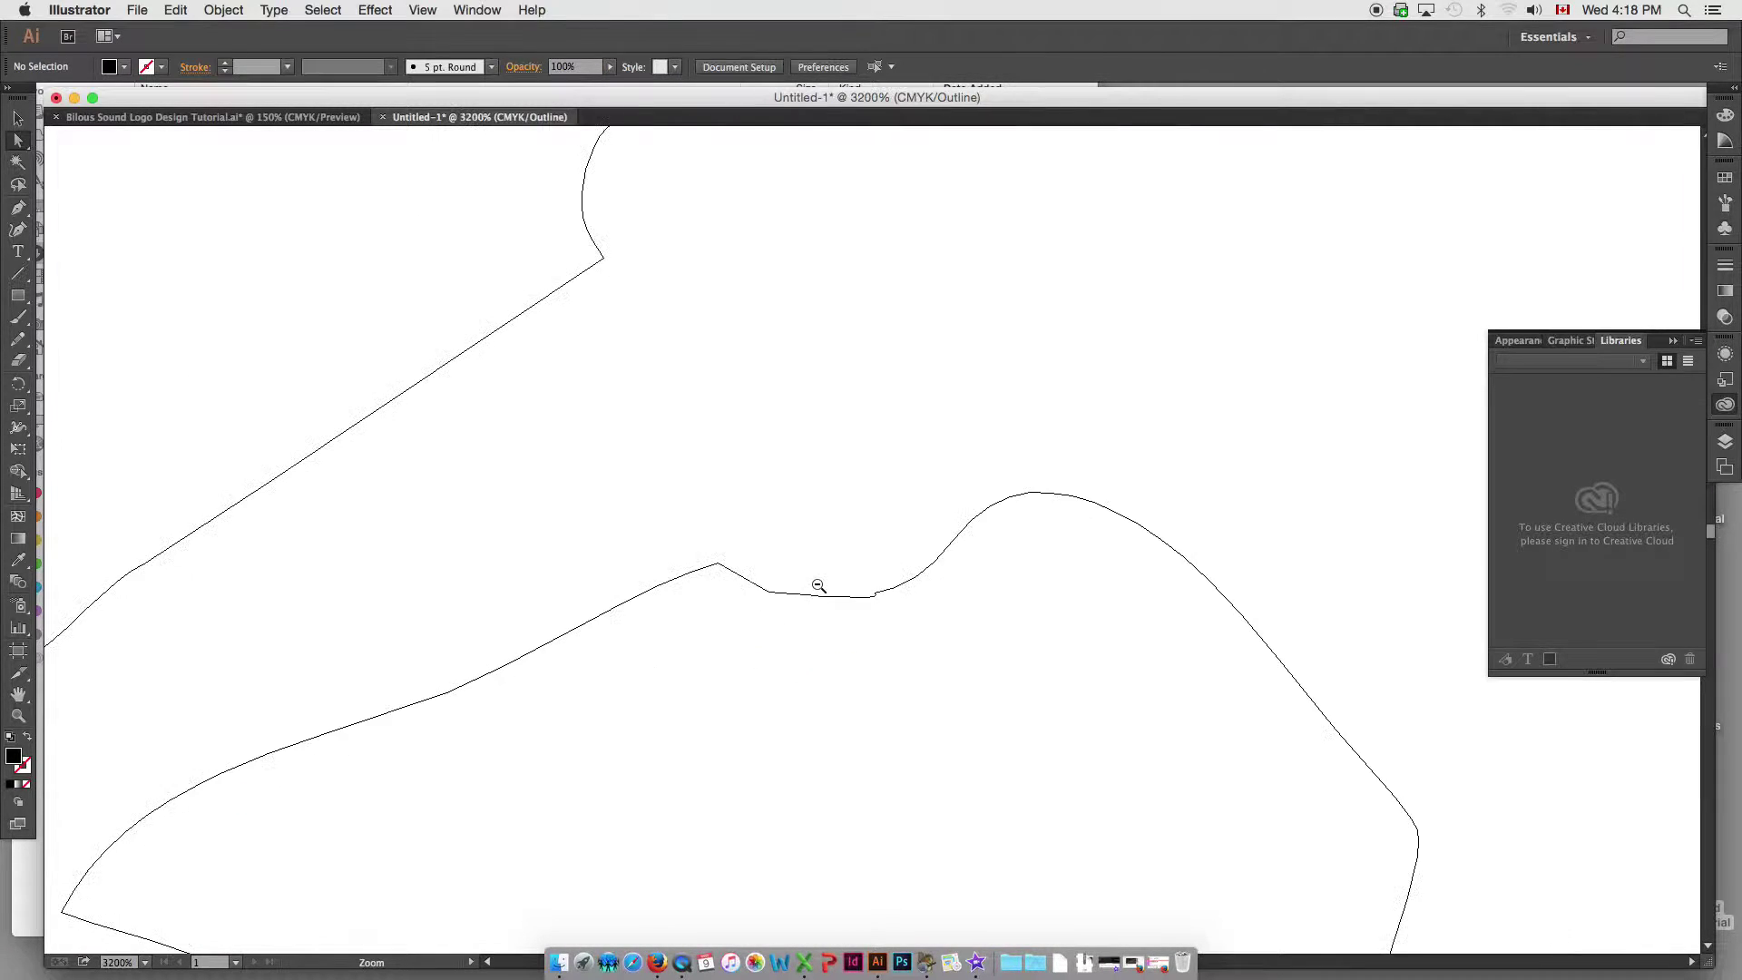
alt+super+click(818, 585)
alt+super+click(818, 585)
alt+super+click(816, 583)
alt+super+click(817, 583)
alt+super+click(798, 567)
alt+super+click(780, 553)
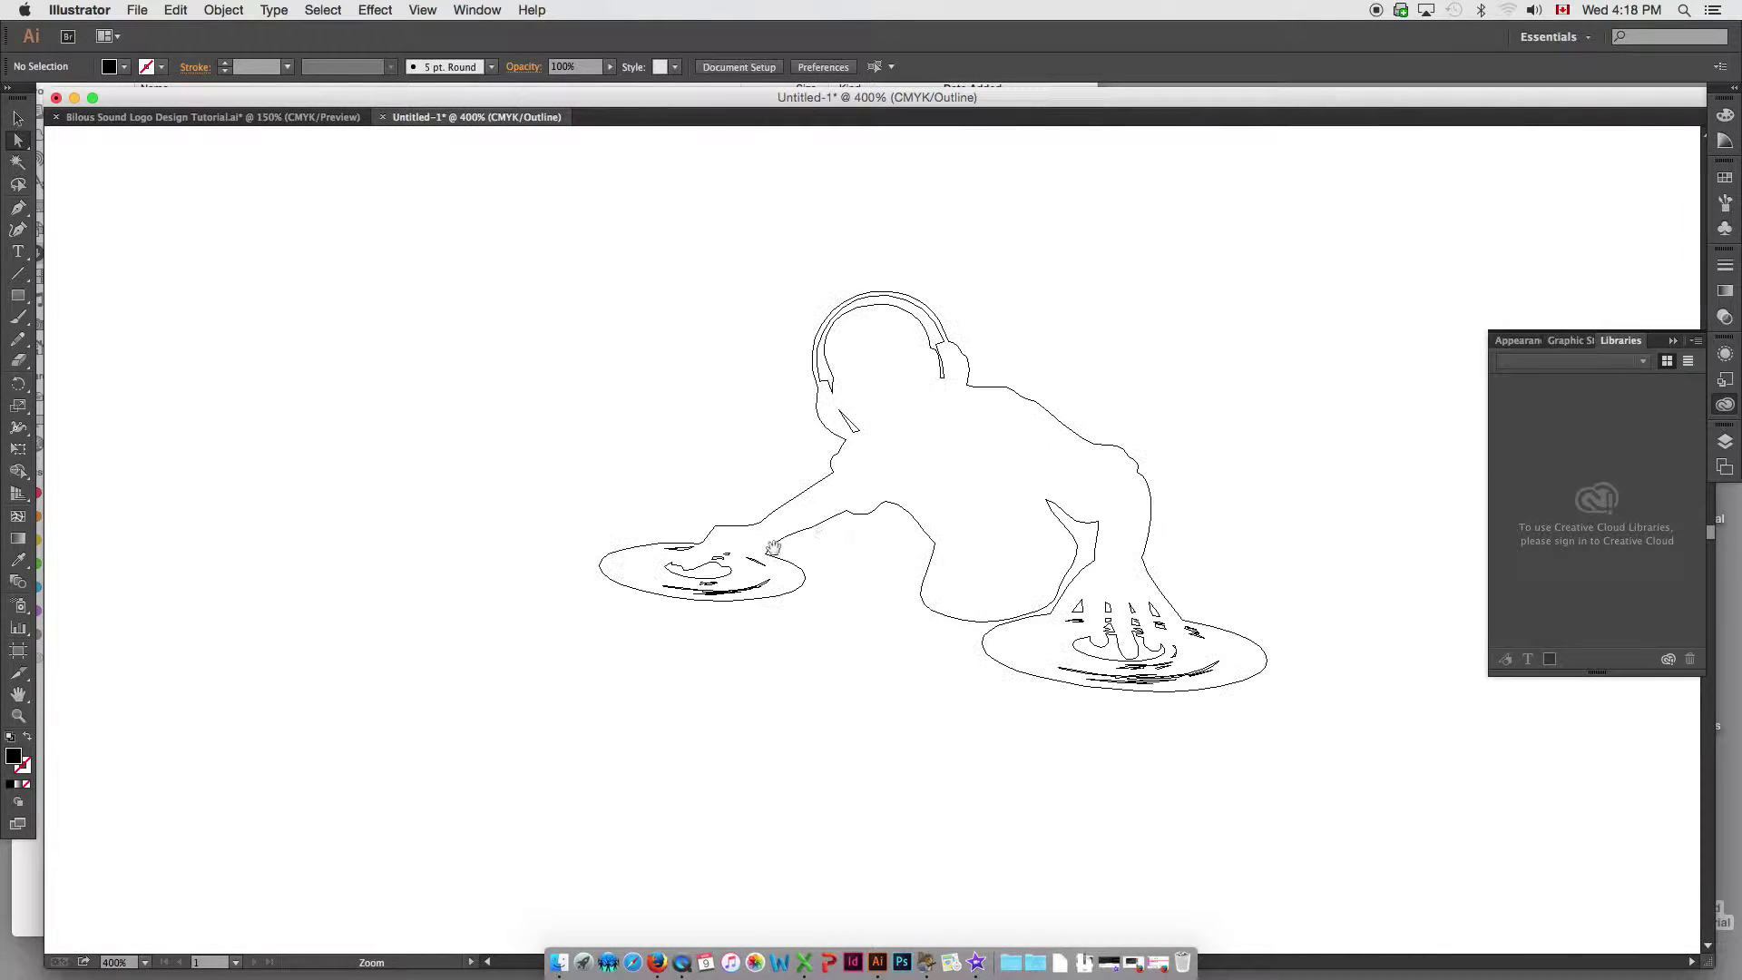
drag(773, 547, 660, 574)
key(v)
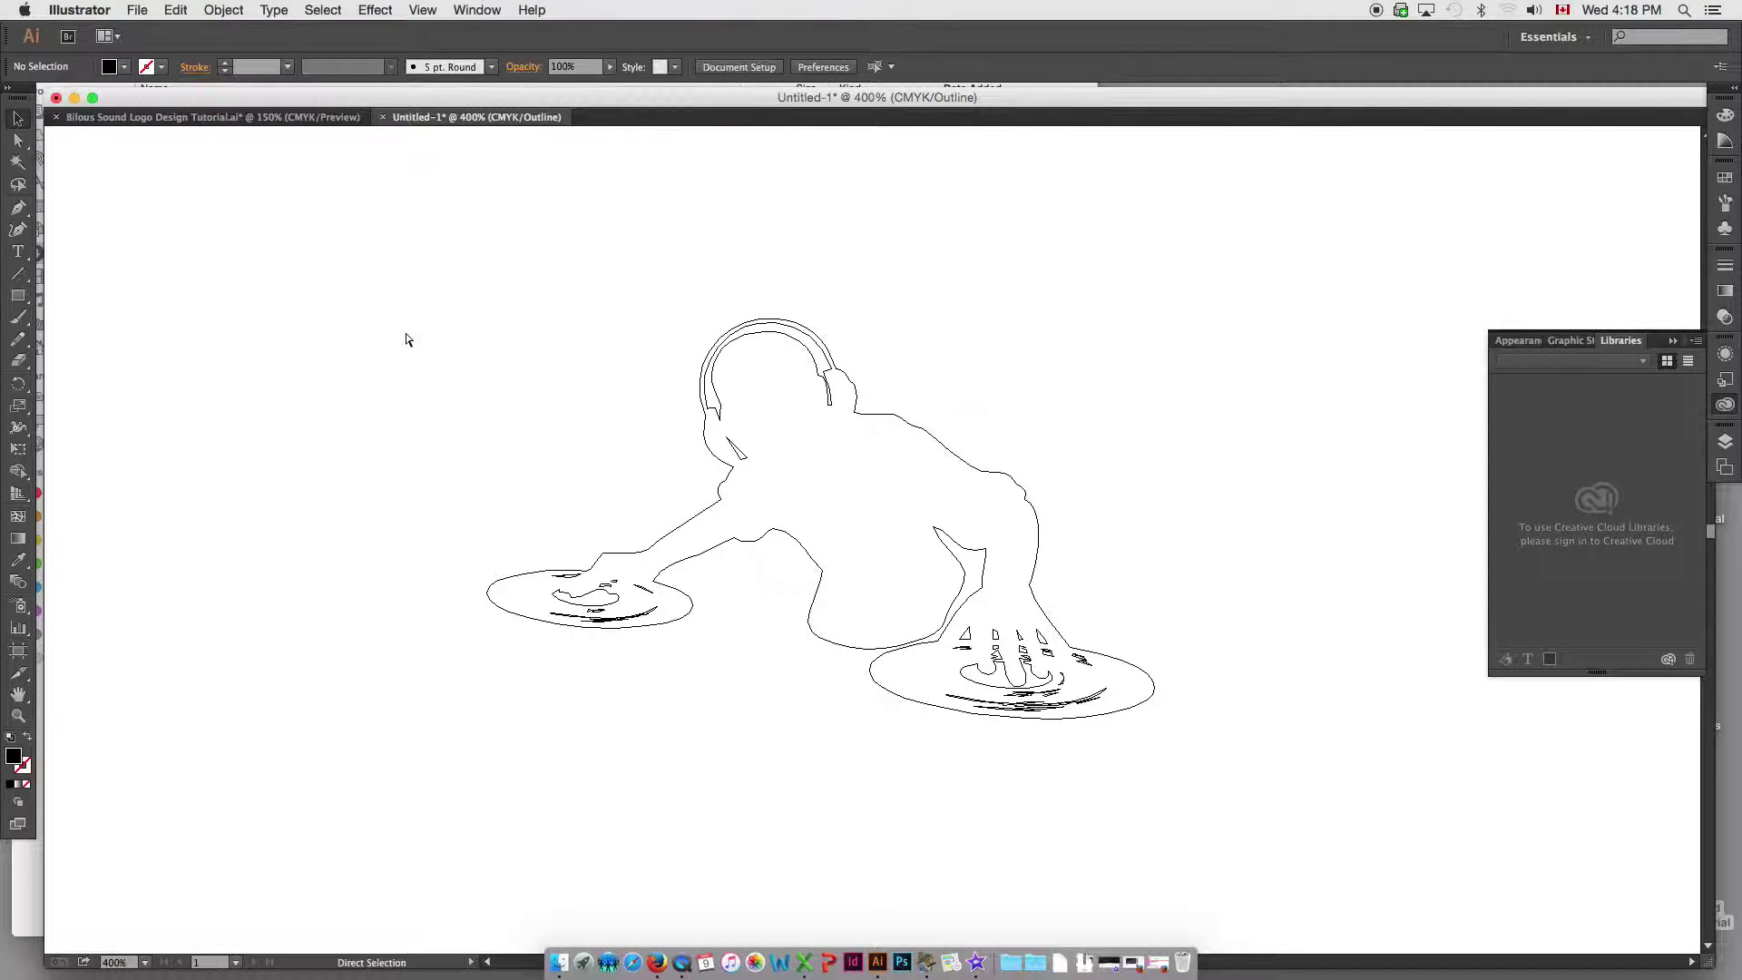
key(super+y)
alt+super+click(828, 504)
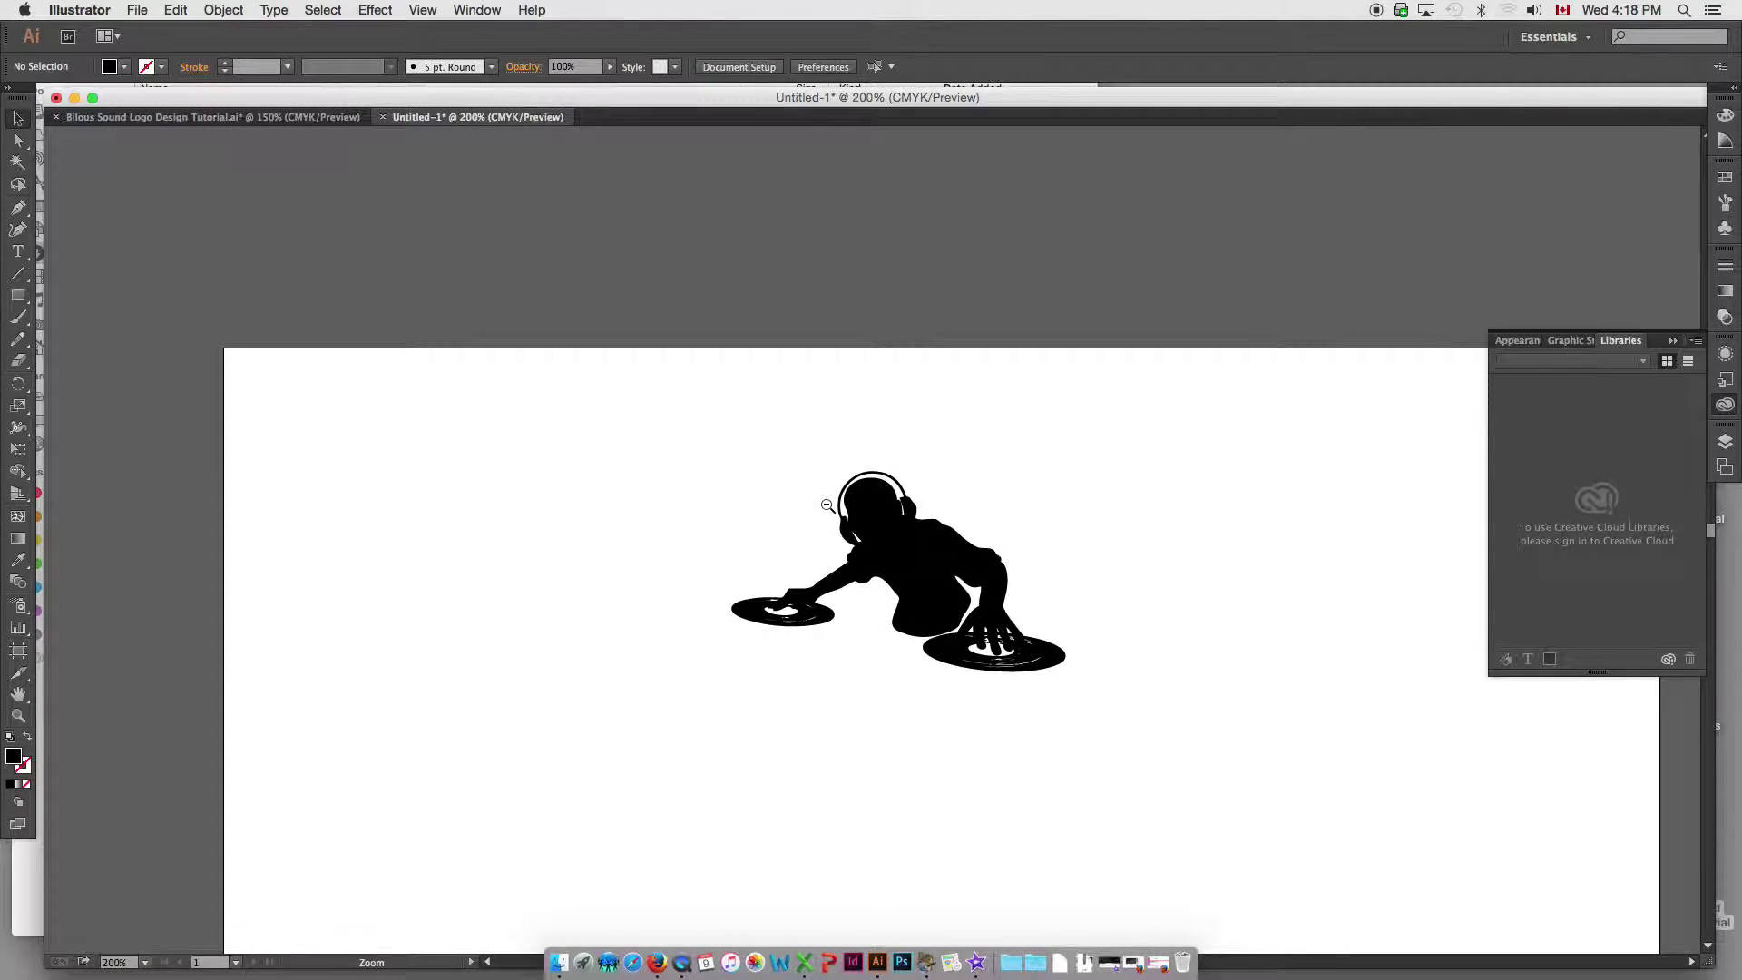
drag(769, 442, 624, 290)
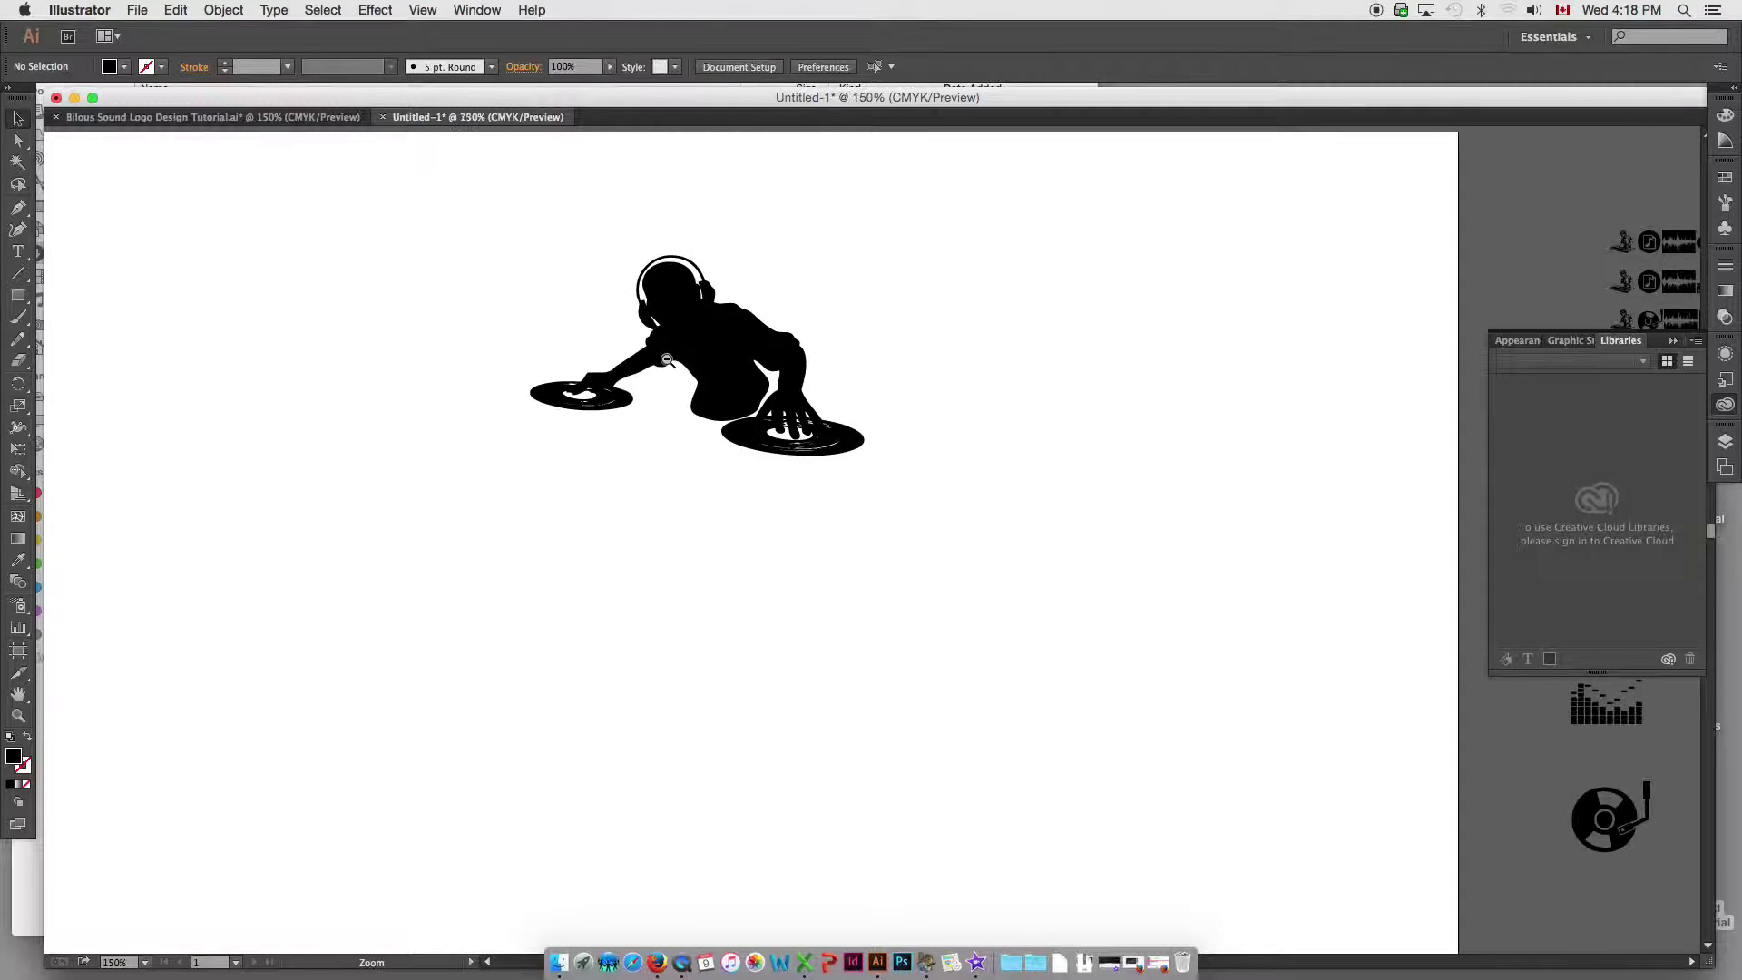
key(super+minus)
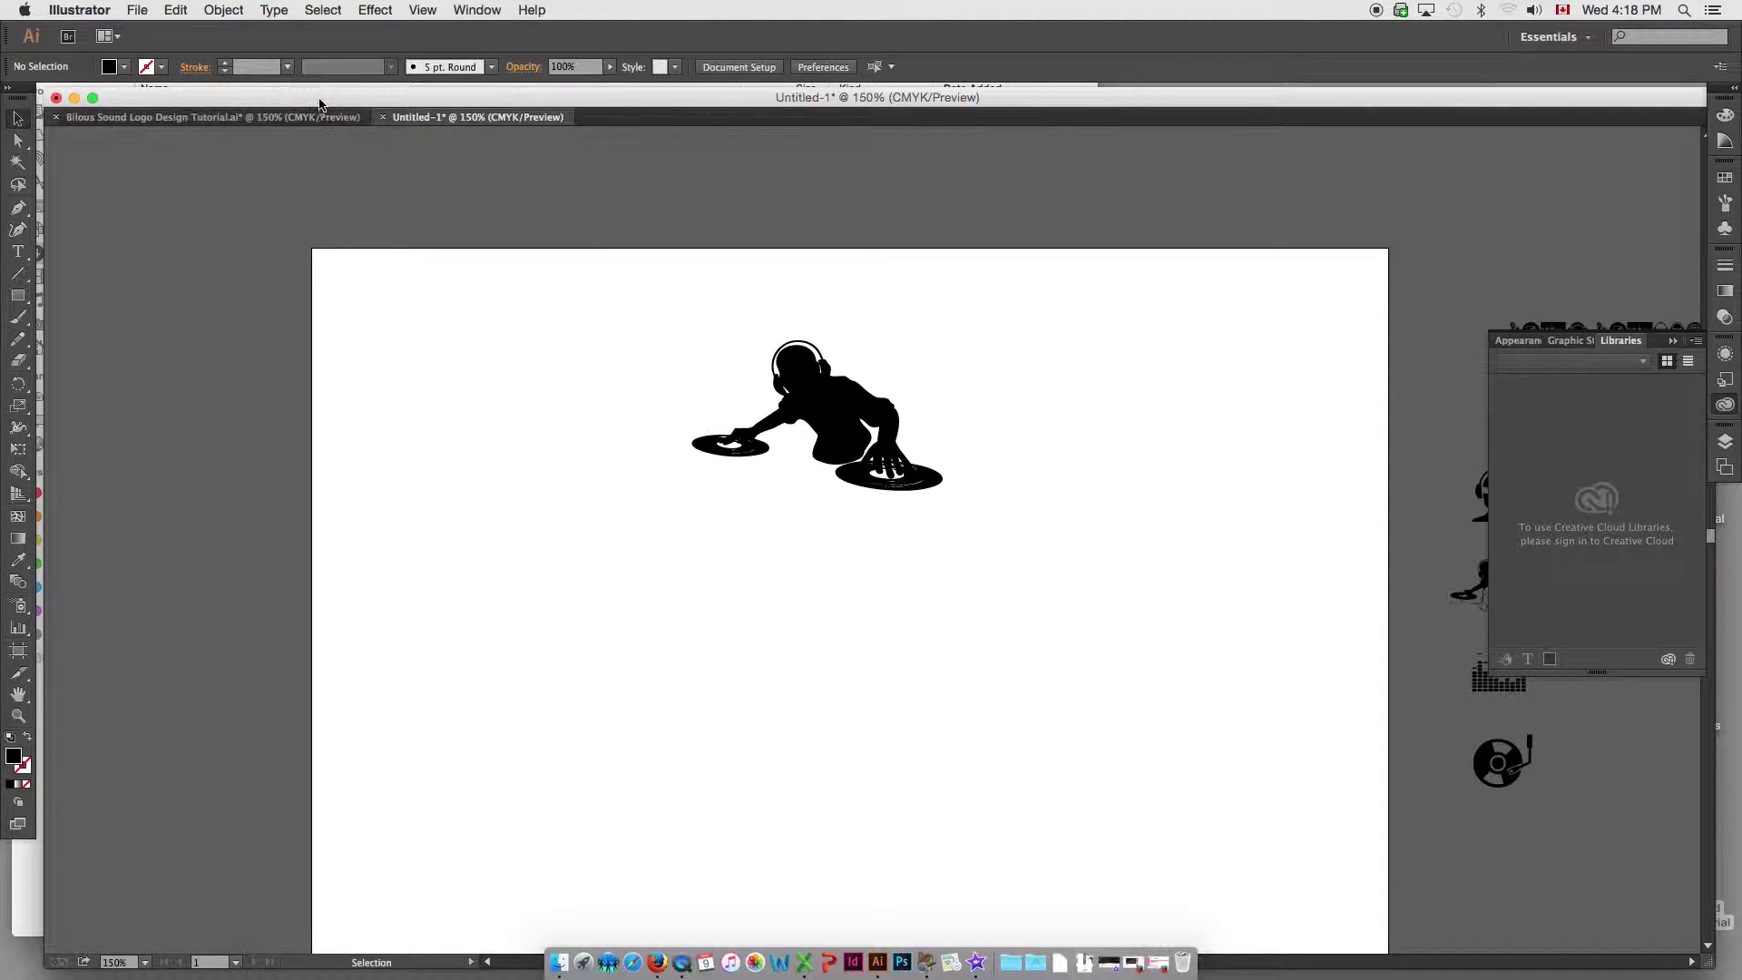
- Review the finished logo samples in the Bilous Sound Logo Design Tutorial document, ending back in the untitled document
click(284, 121)
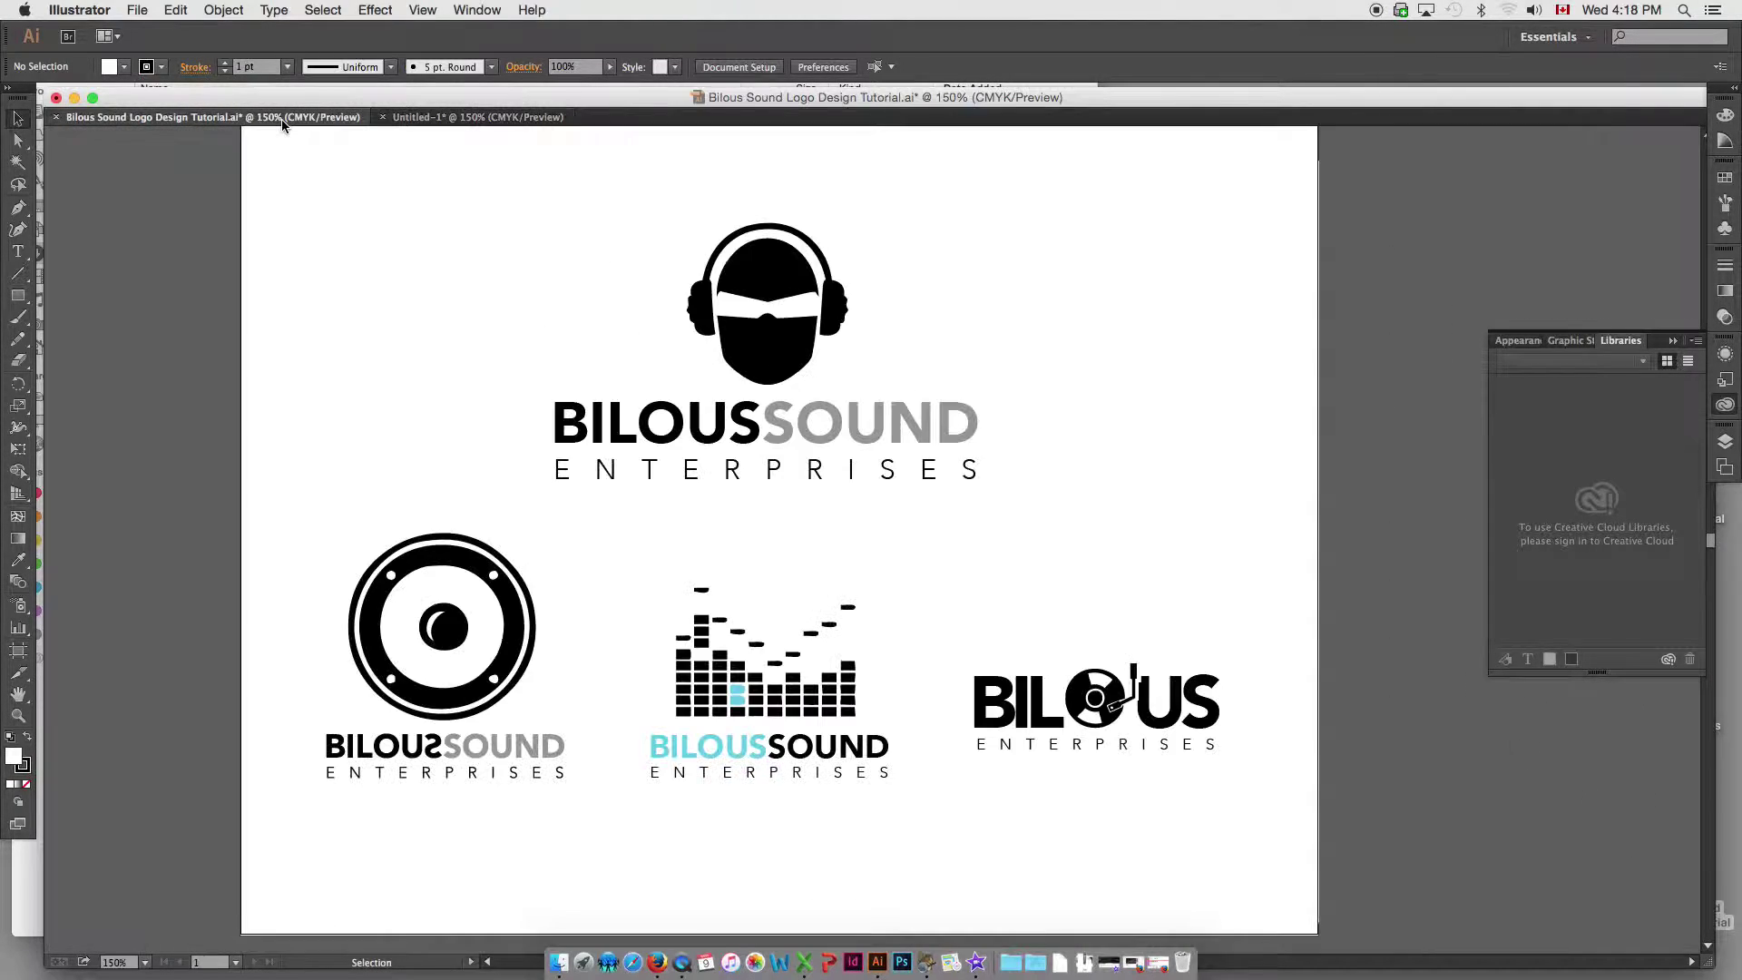
click(453, 118)
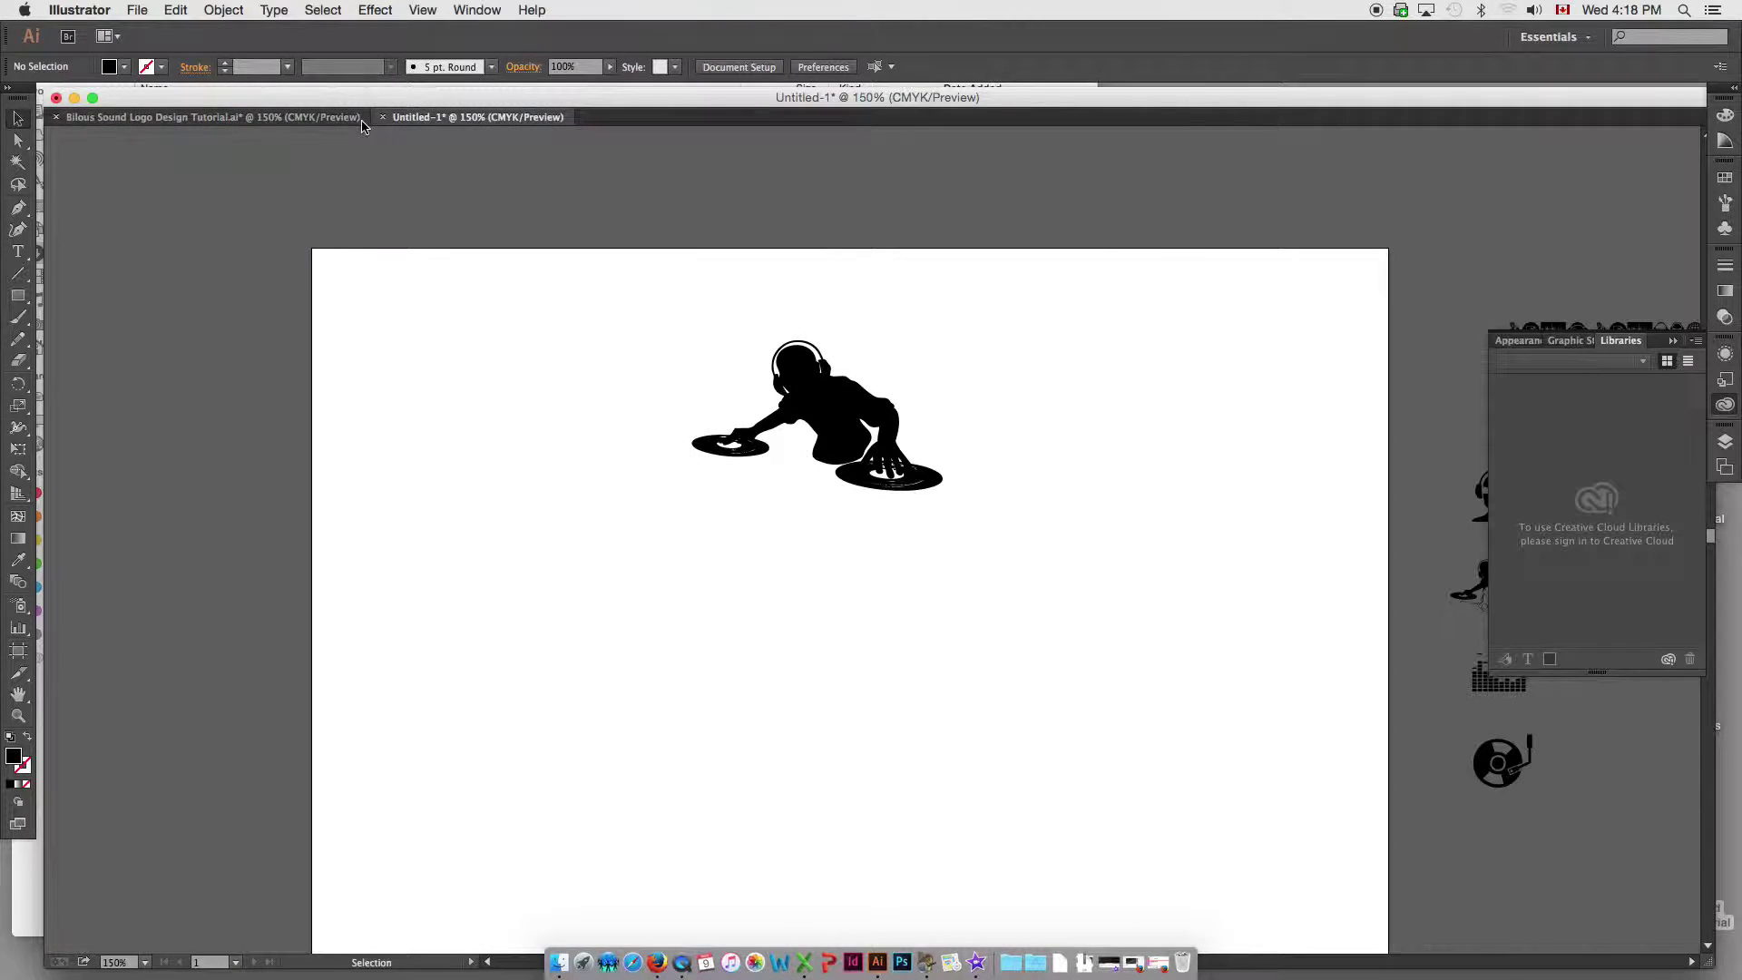
click(351, 120)
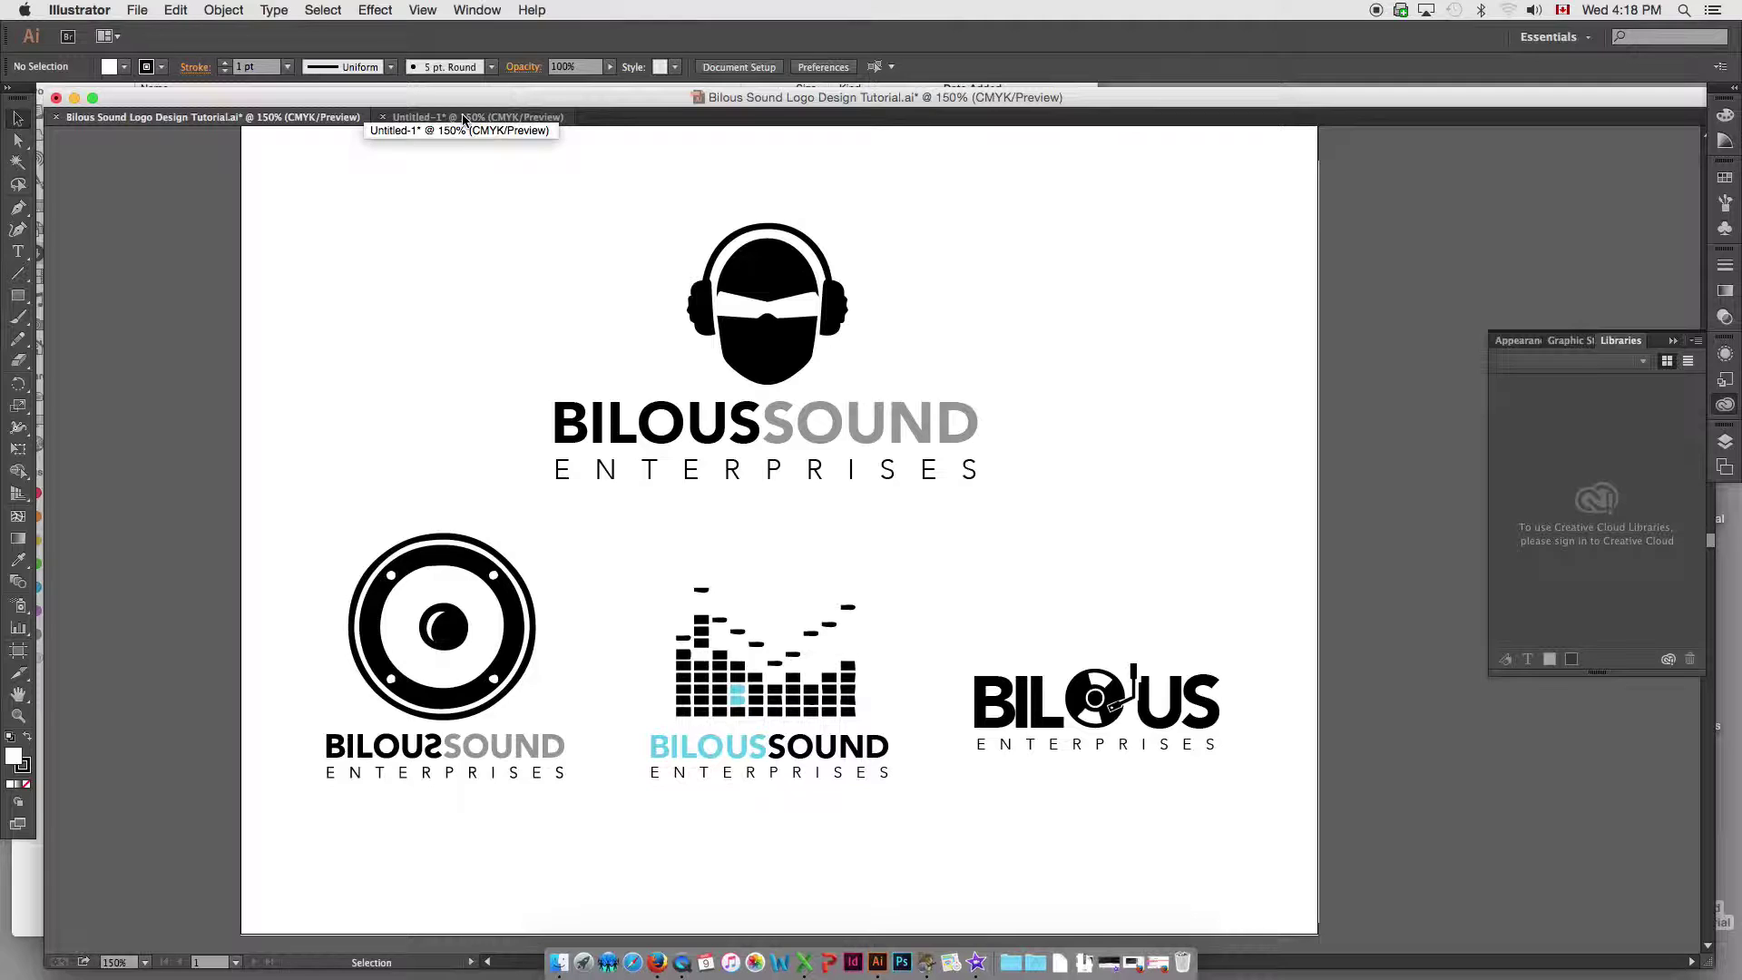
click(463, 119)
- Add the point text BILOUS just below the DJ figure
drag(665, 377, 639, 348)
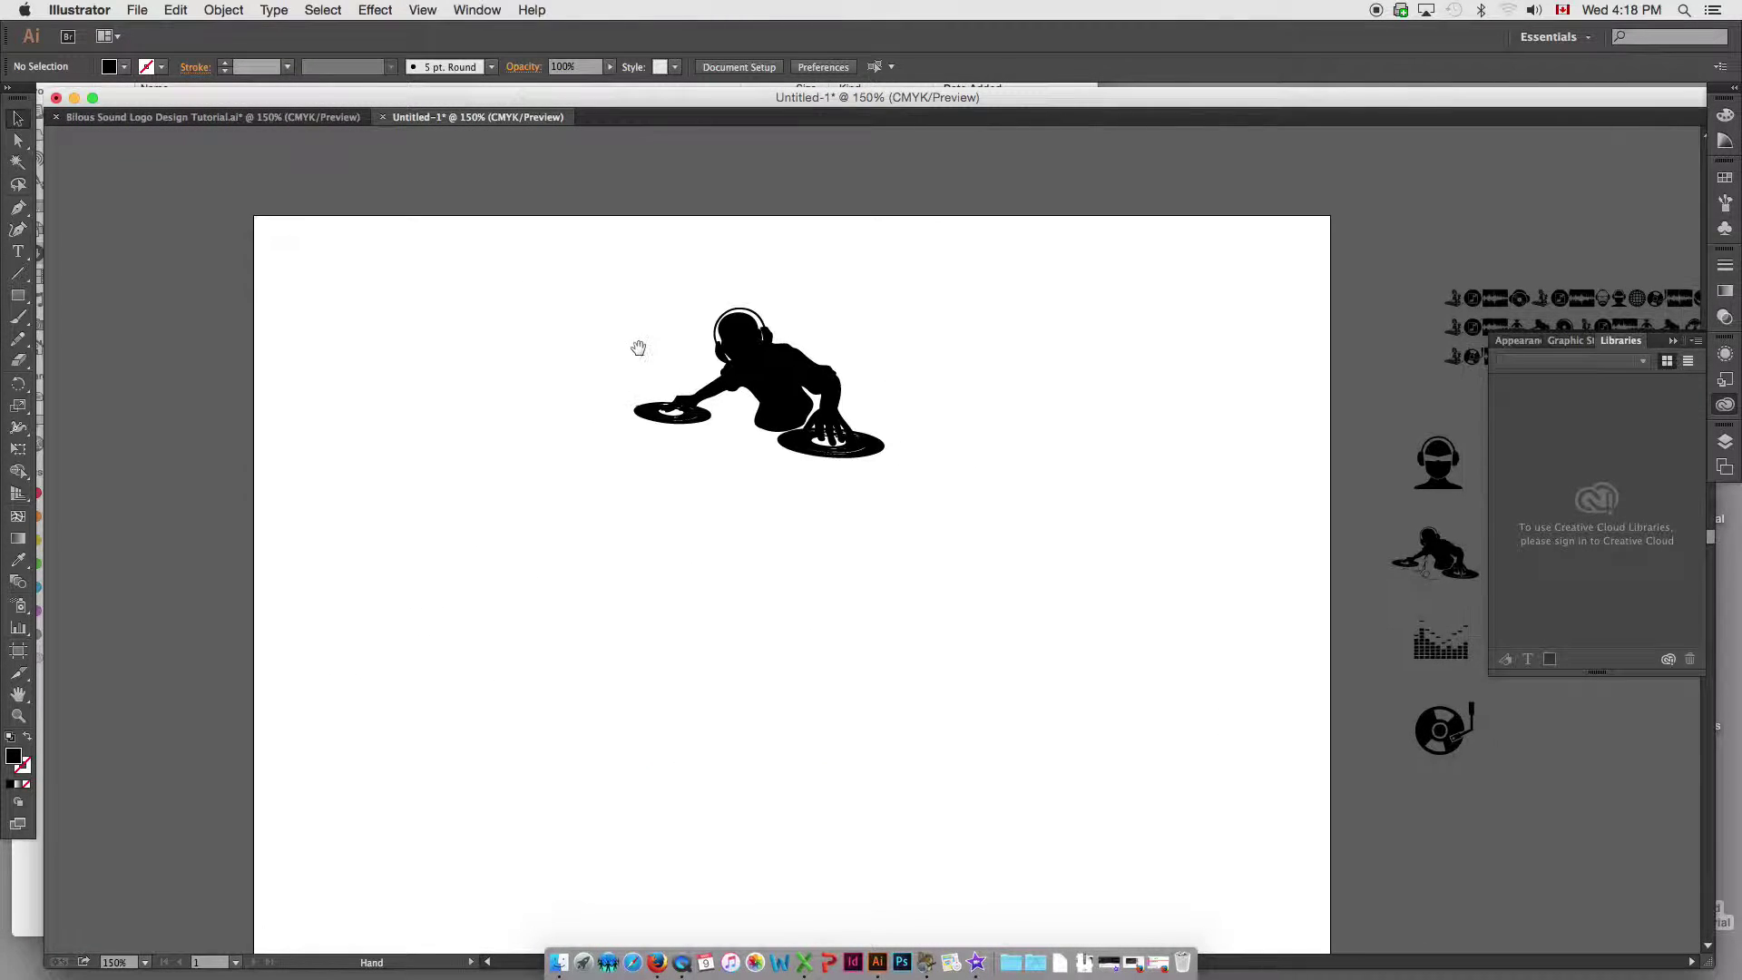
click(17, 251)
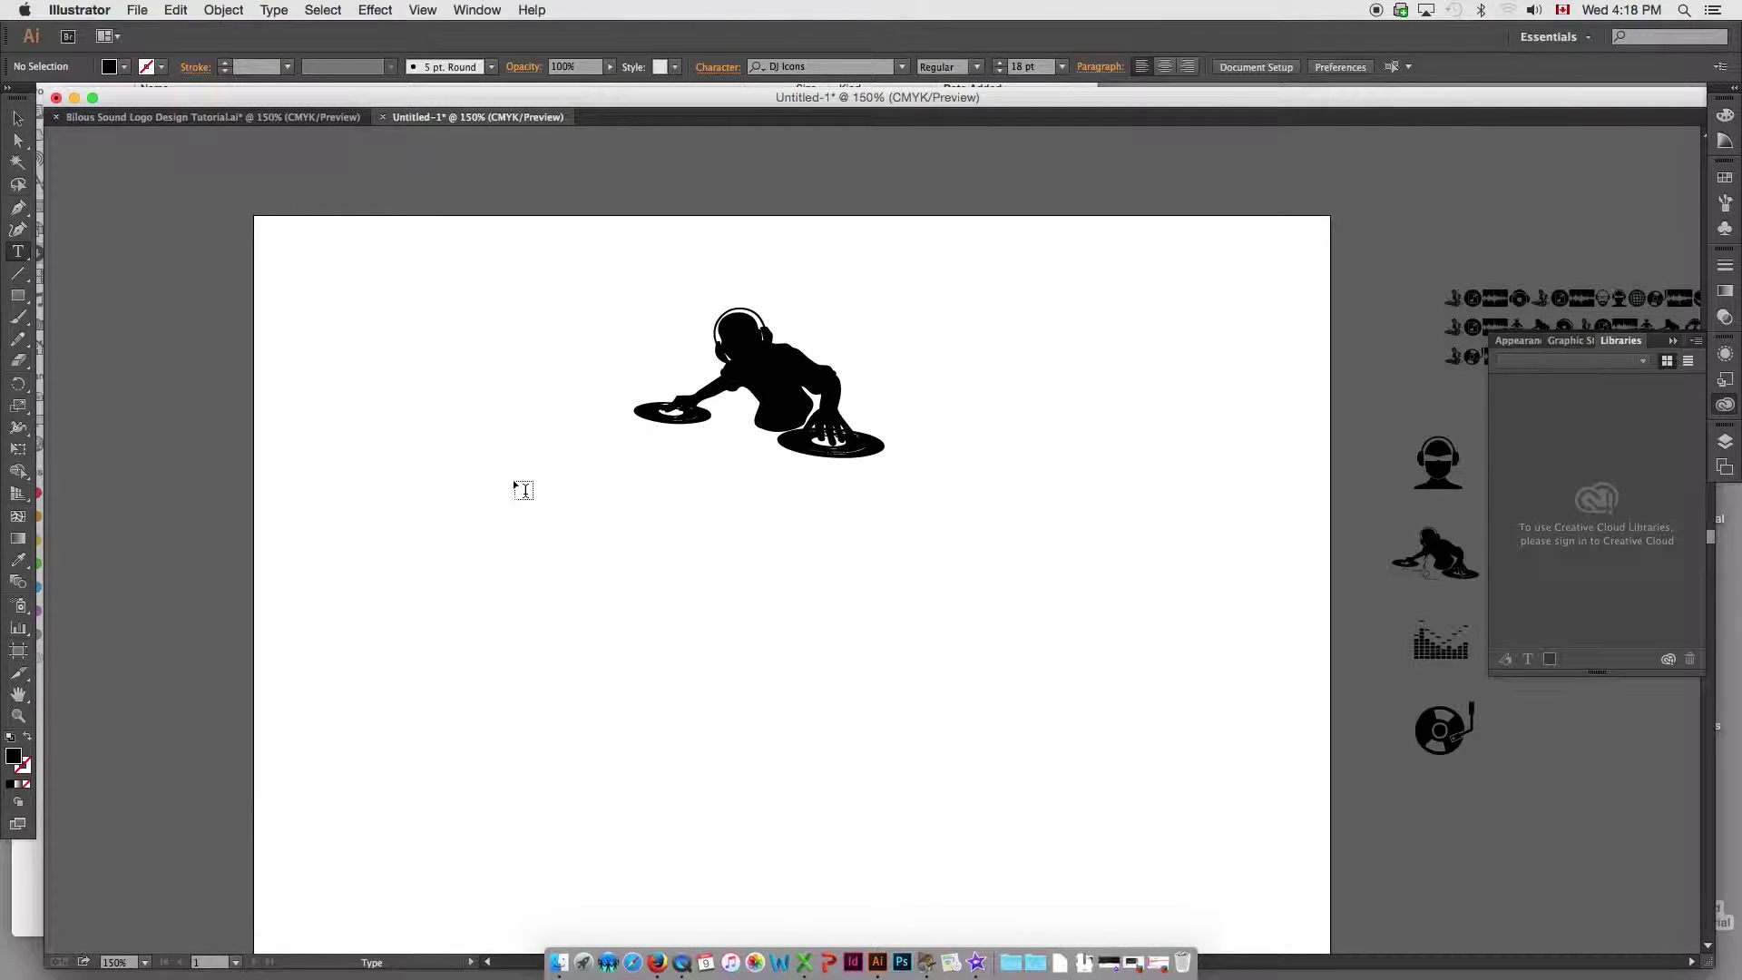
click(569, 506)
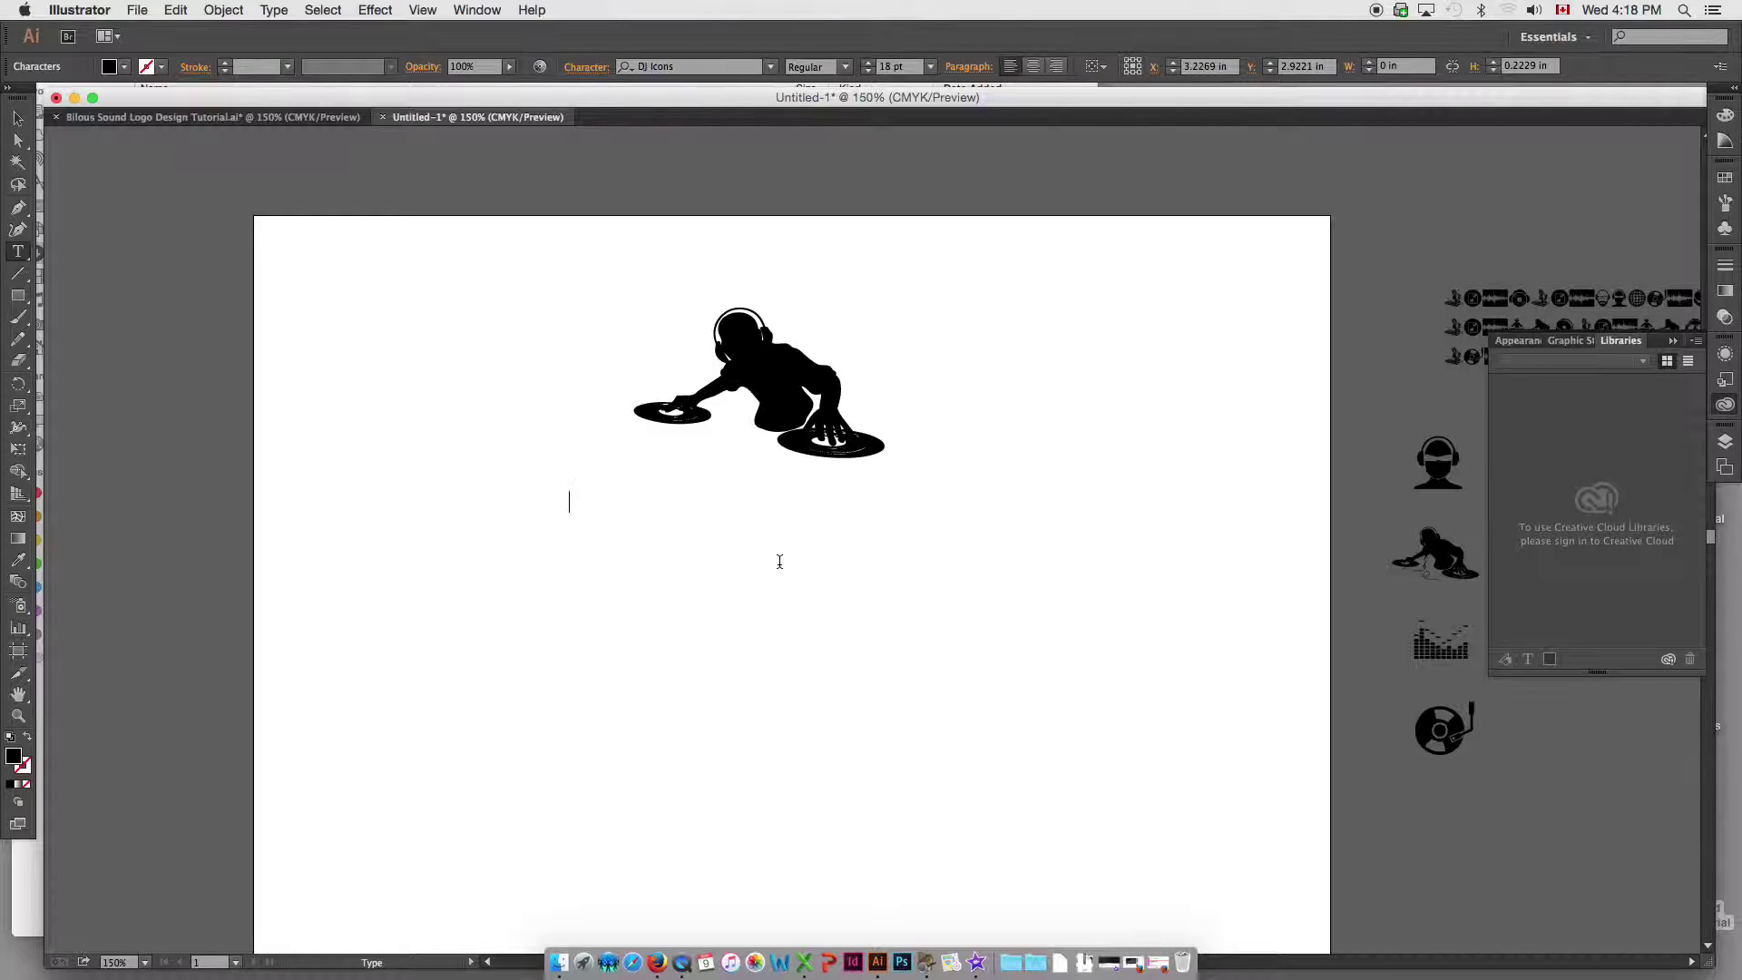
text(abcde)
- Enlarge the BILOUS text to 36 pt
key(super+a)
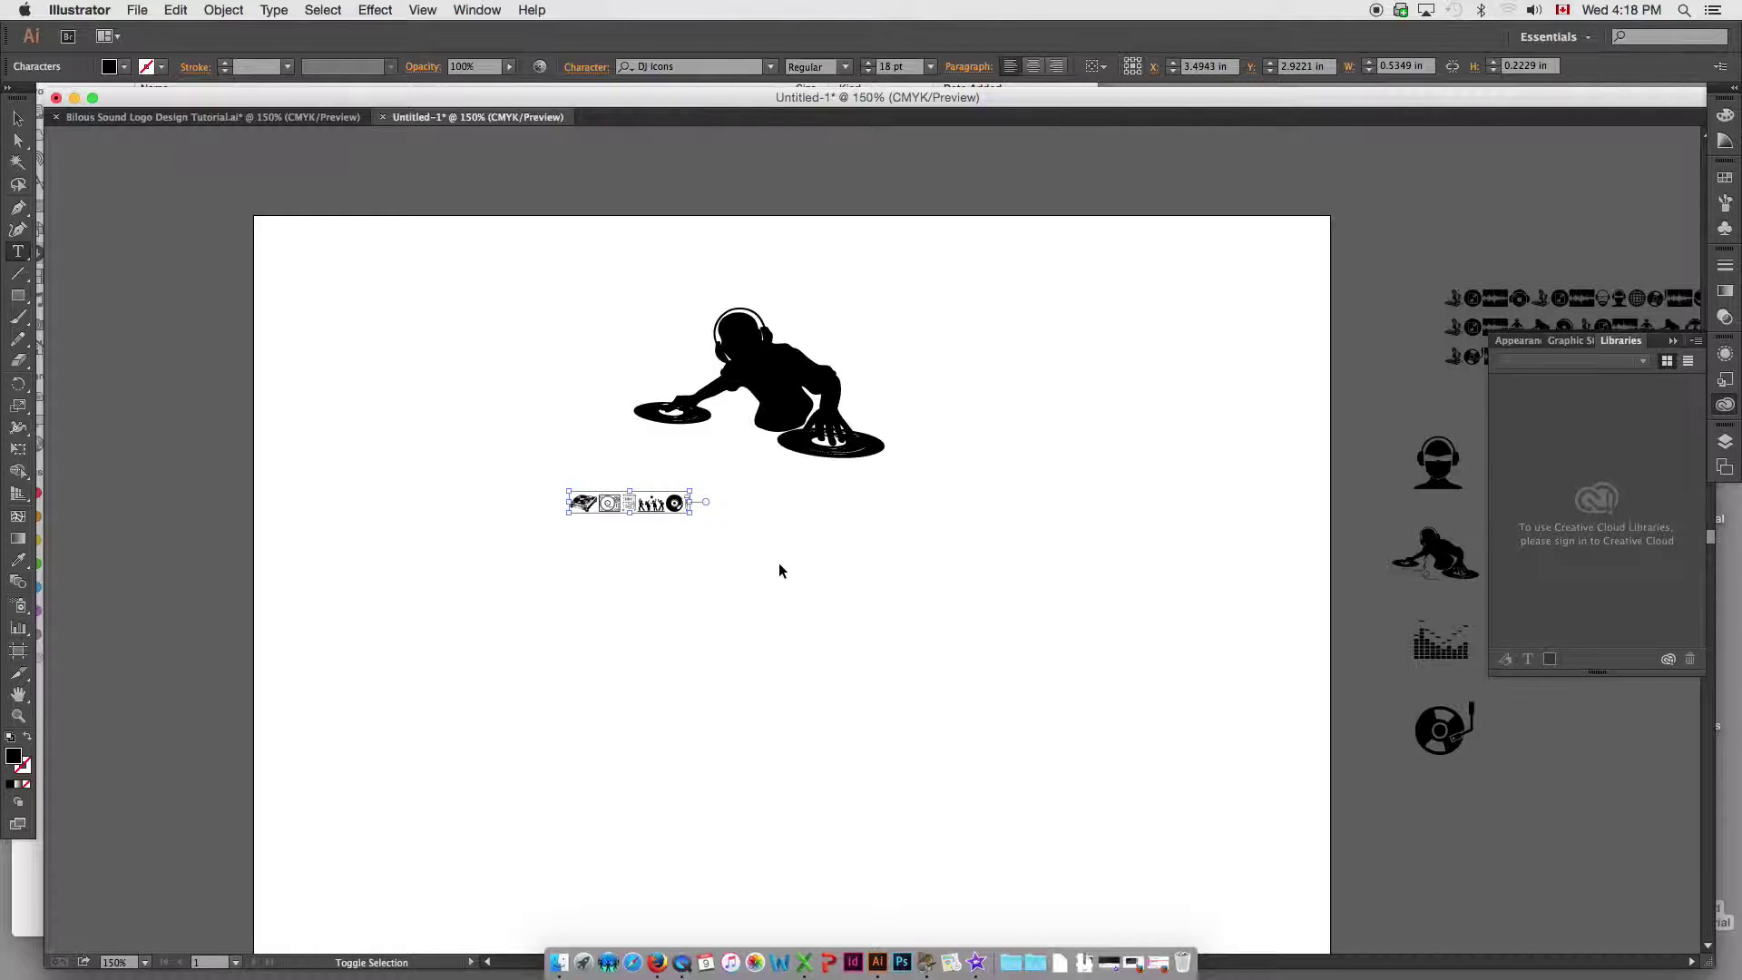
key(super+shift+period)
key(super+shift+period)
key(super+shift+period)
key(super+shift+period)
key(super+shift+period)
key(super+shift+period)
key(super+shift+period)
key(super+shift+period)
key(super+shift+period)
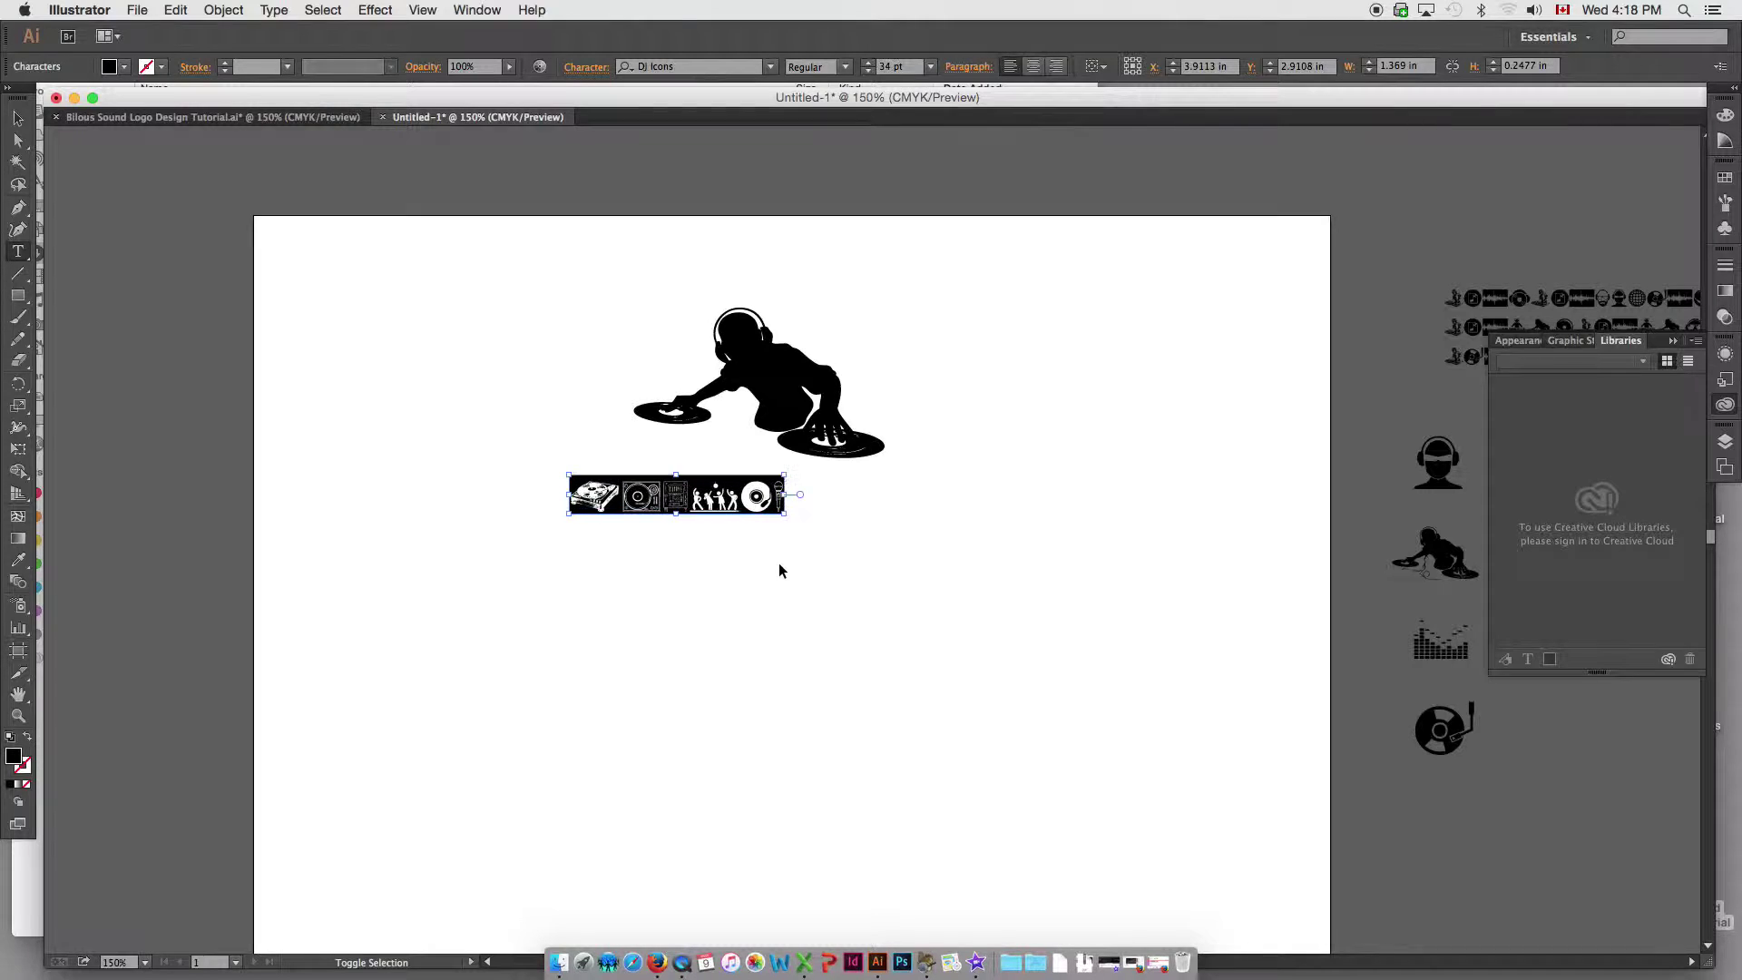
key(Escape)
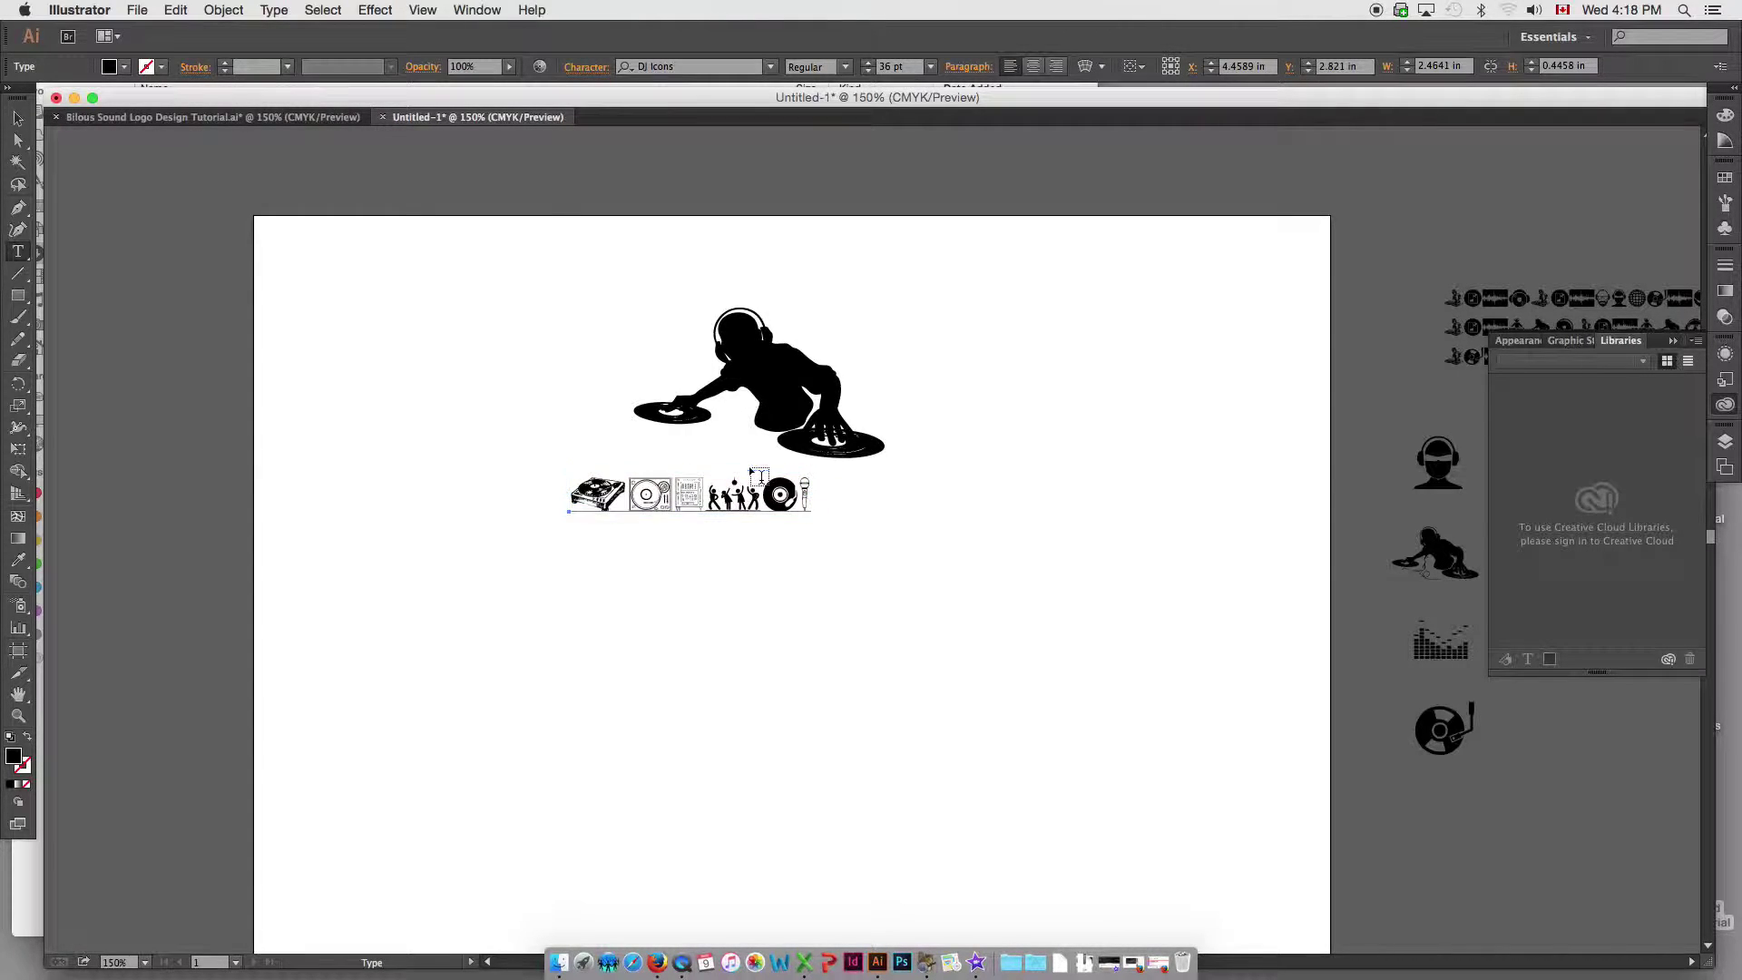
- Change the font of the BILOUS text from DJ Icons to Avenir Black
click(18, 120)
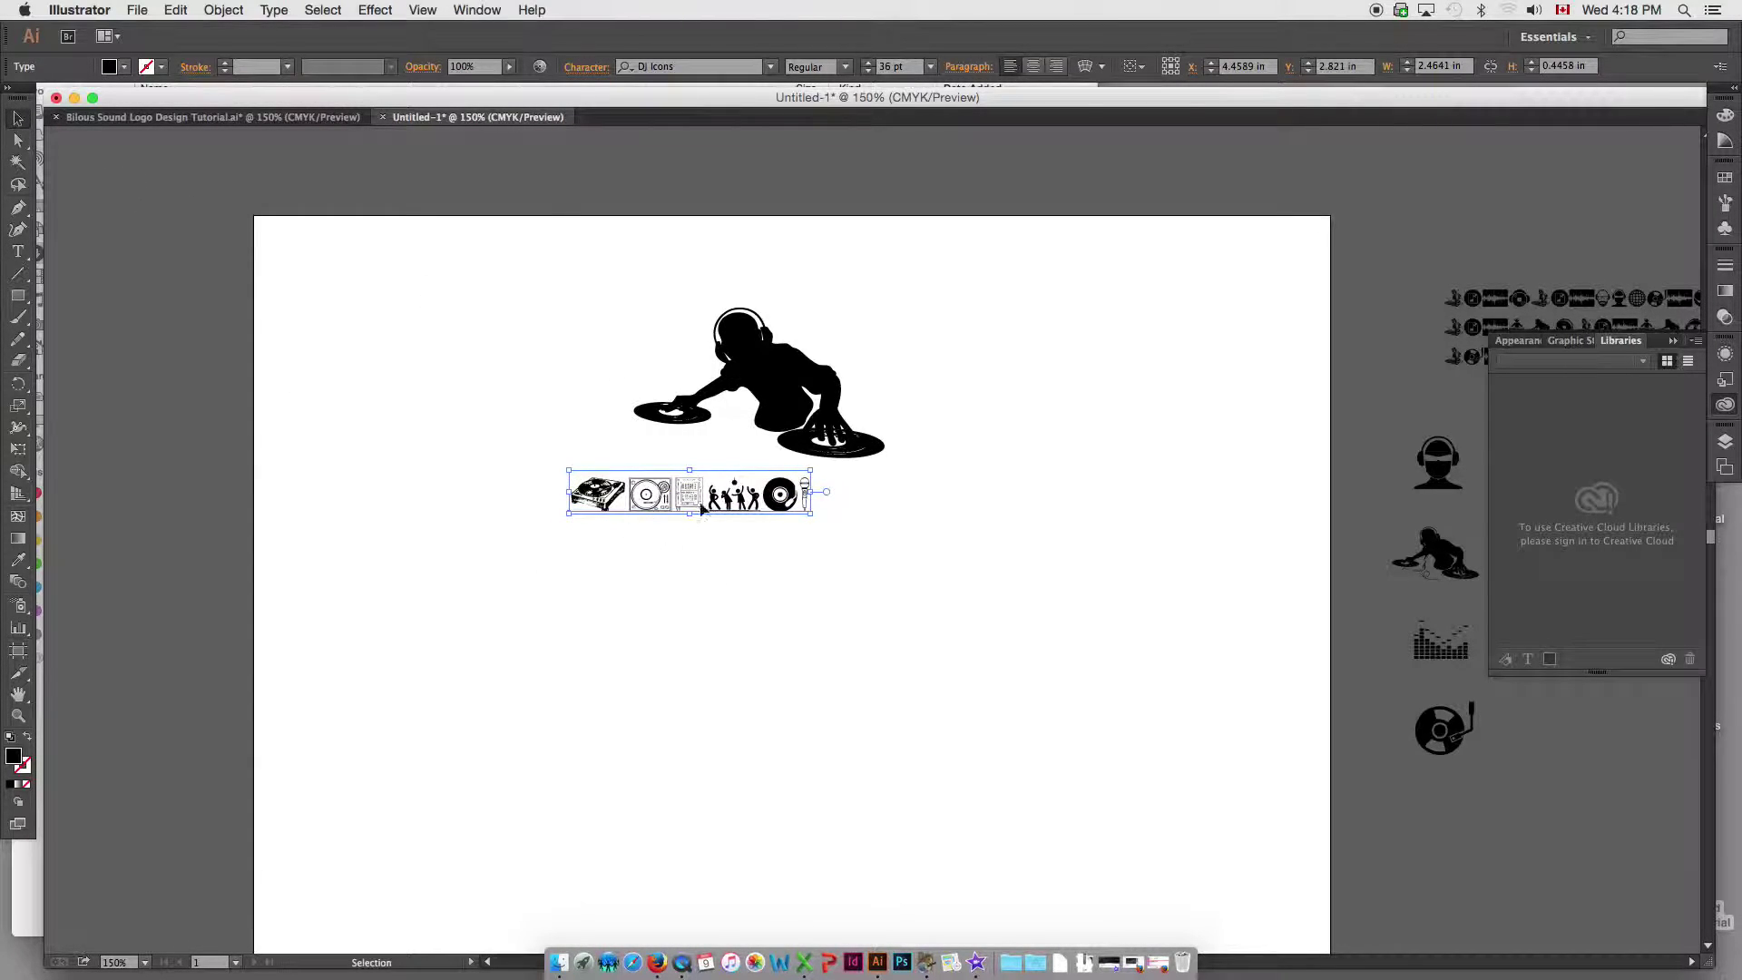
key(super+t)
click(583, 140)
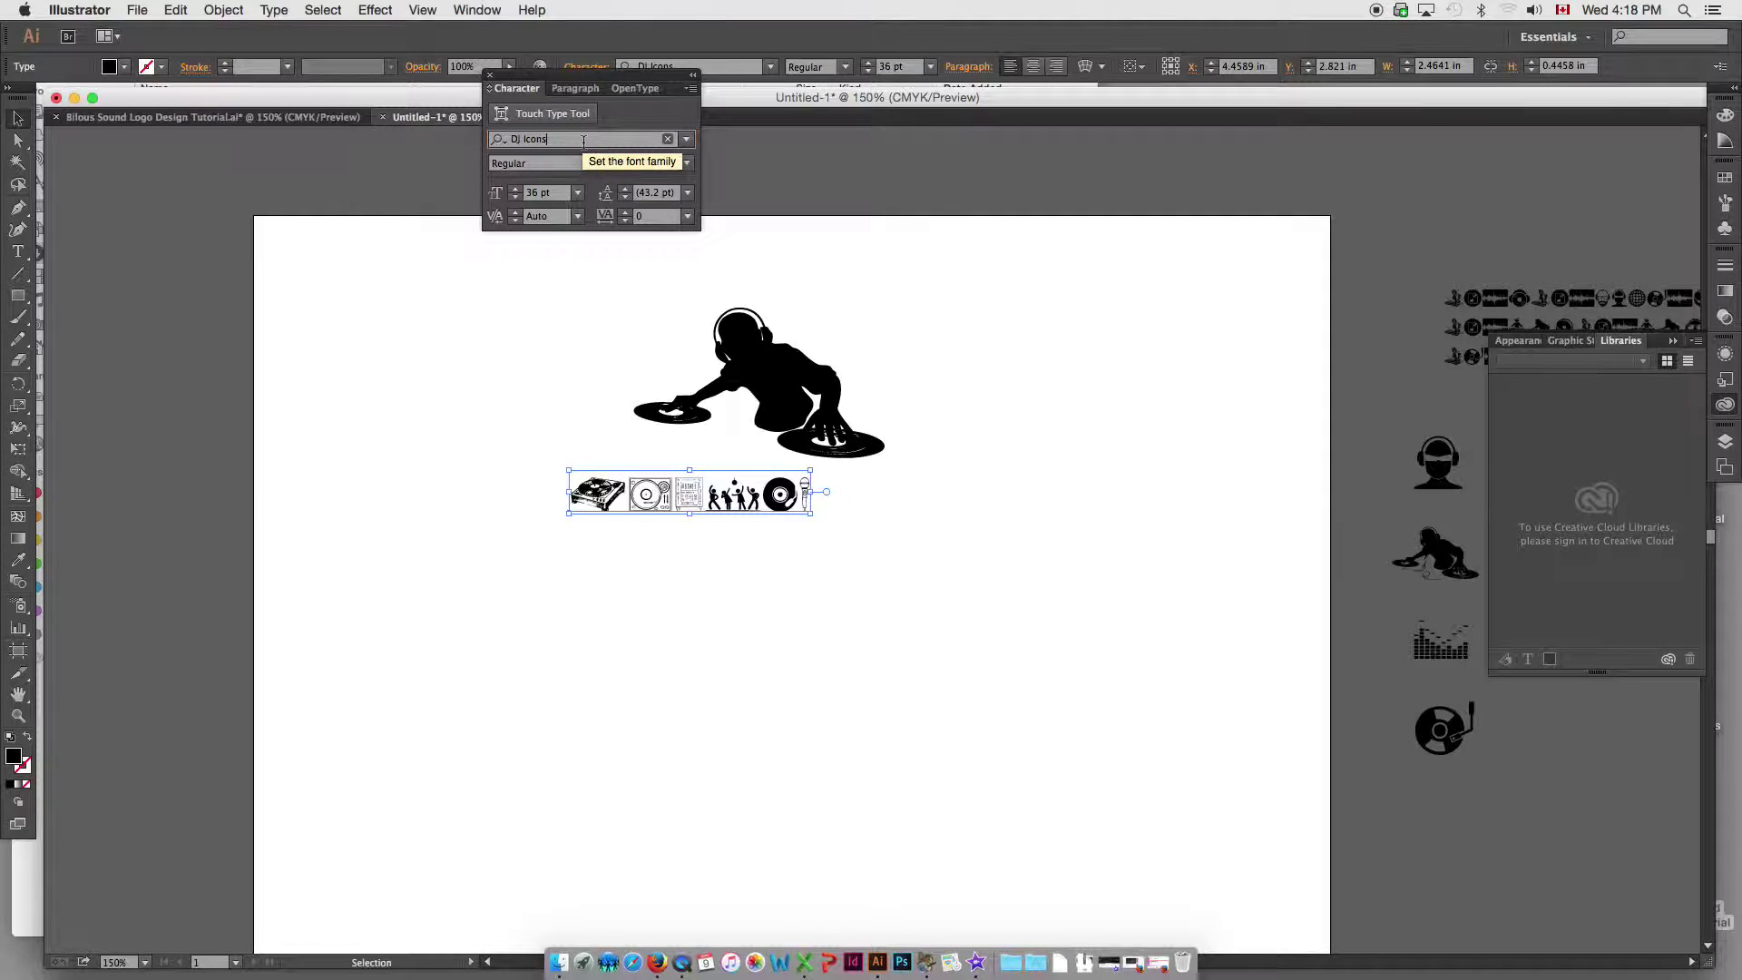
text(AVE)
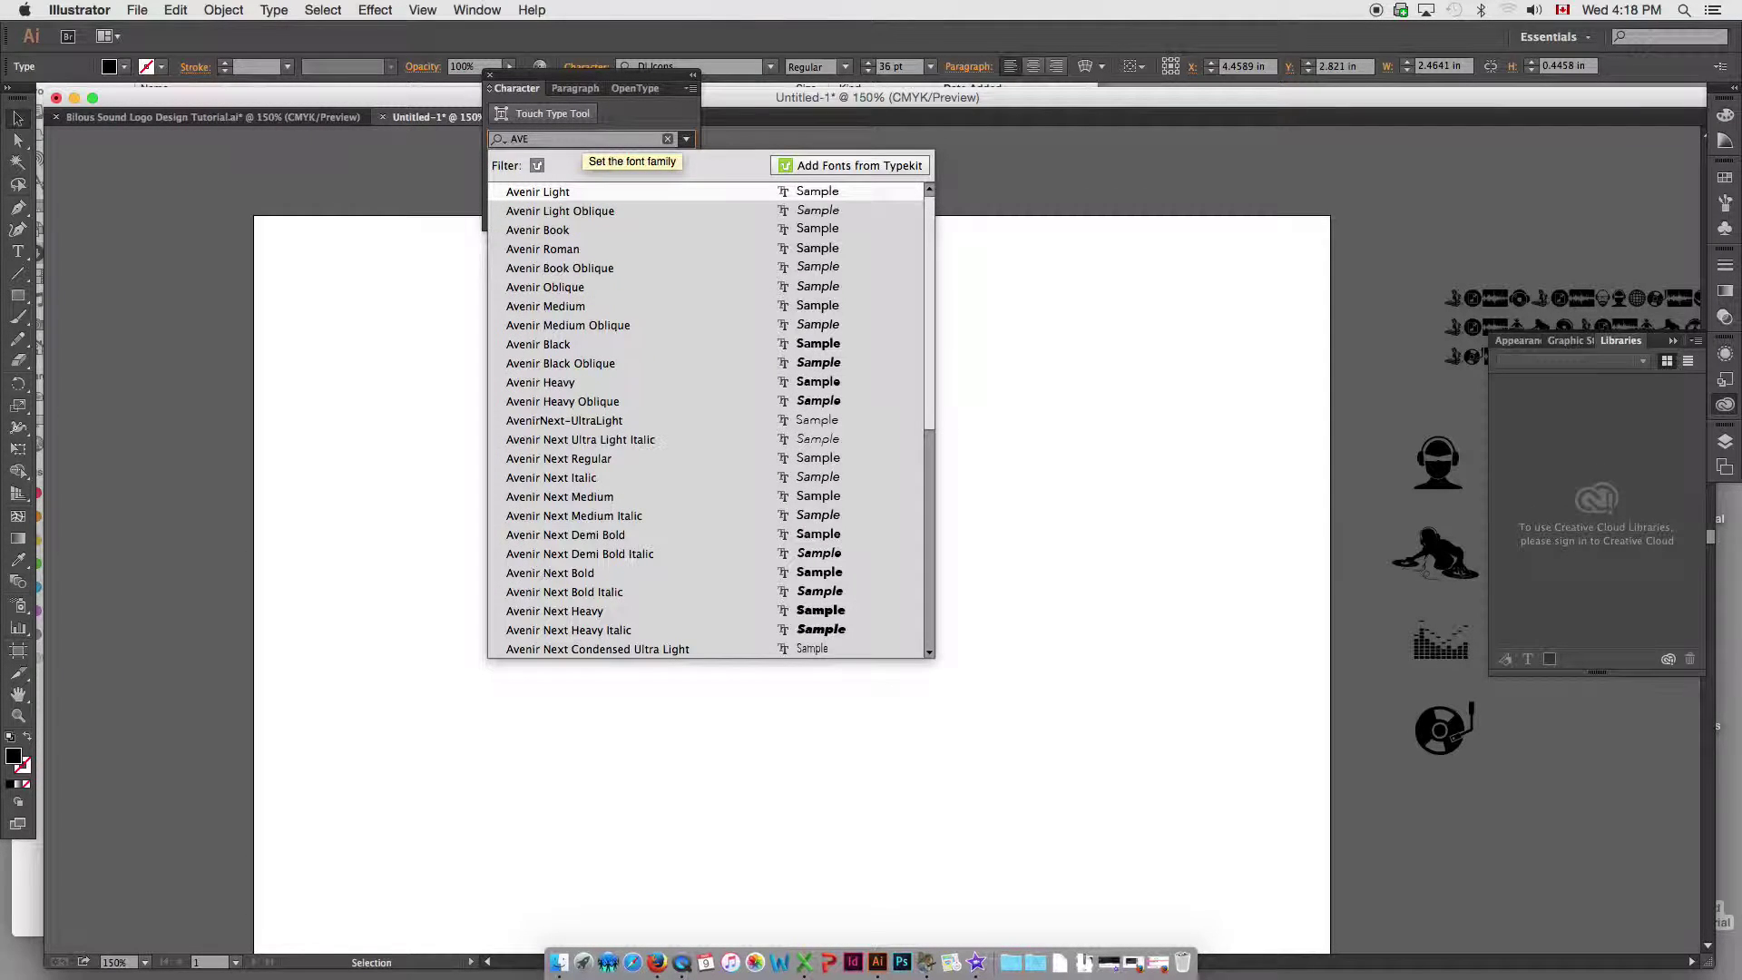
key(Return)
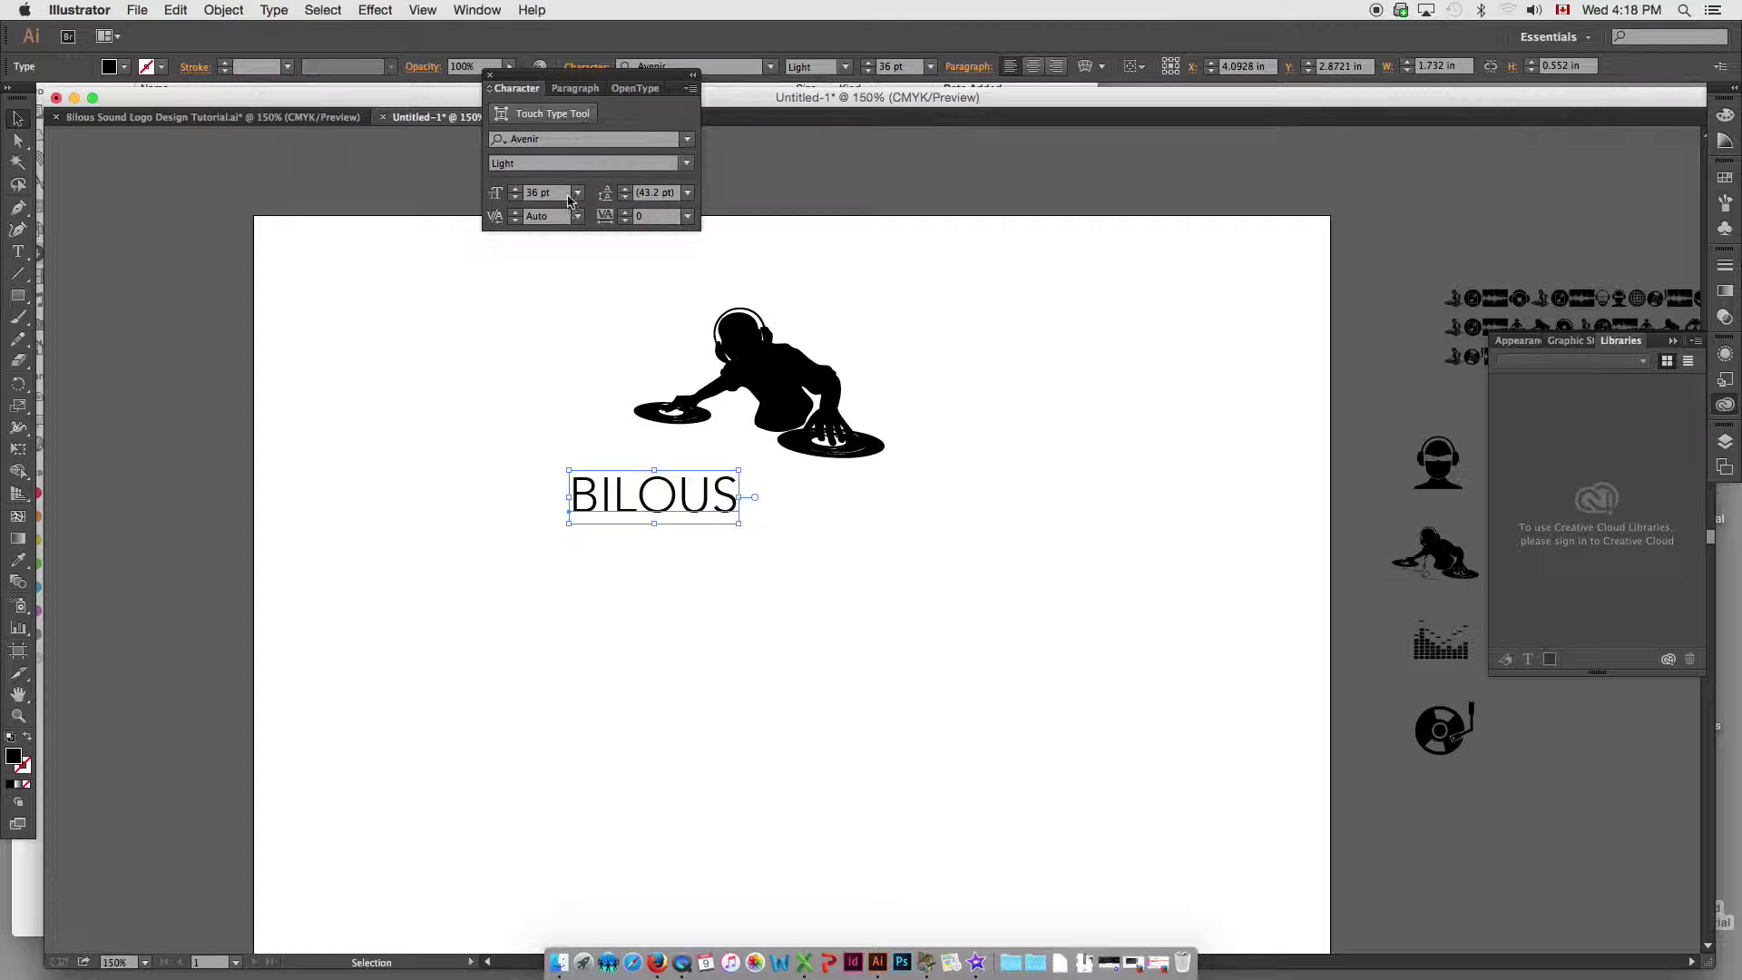
click(687, 140)
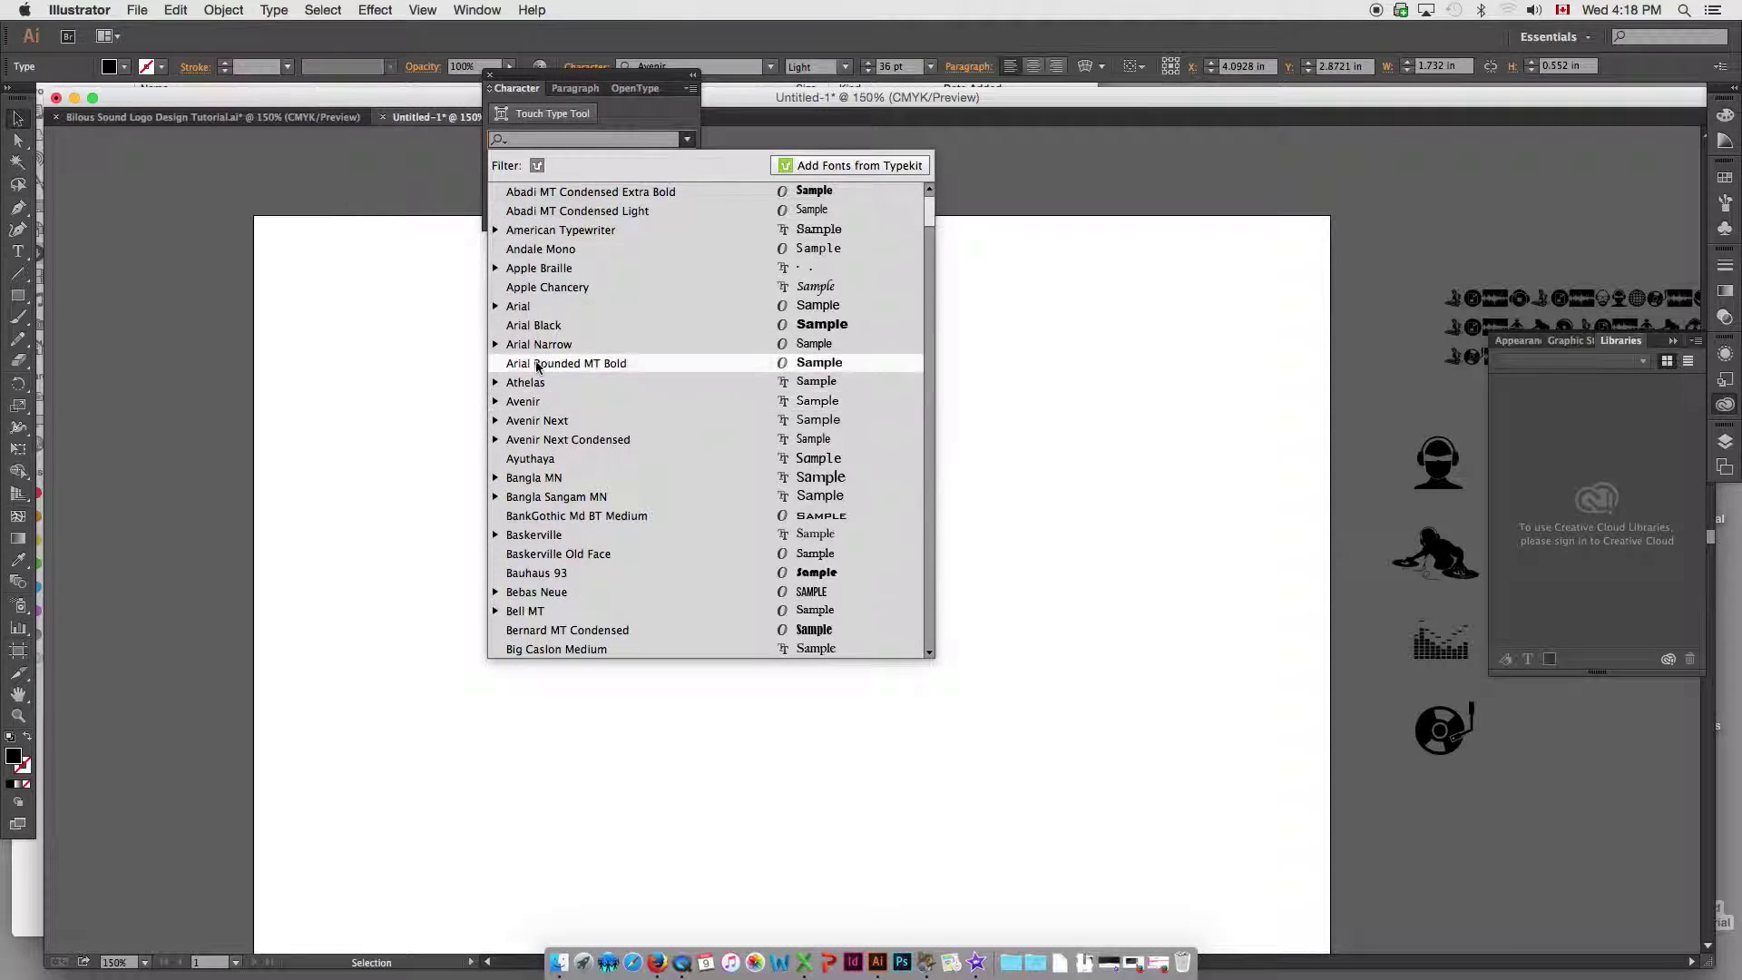
click(495, 402)
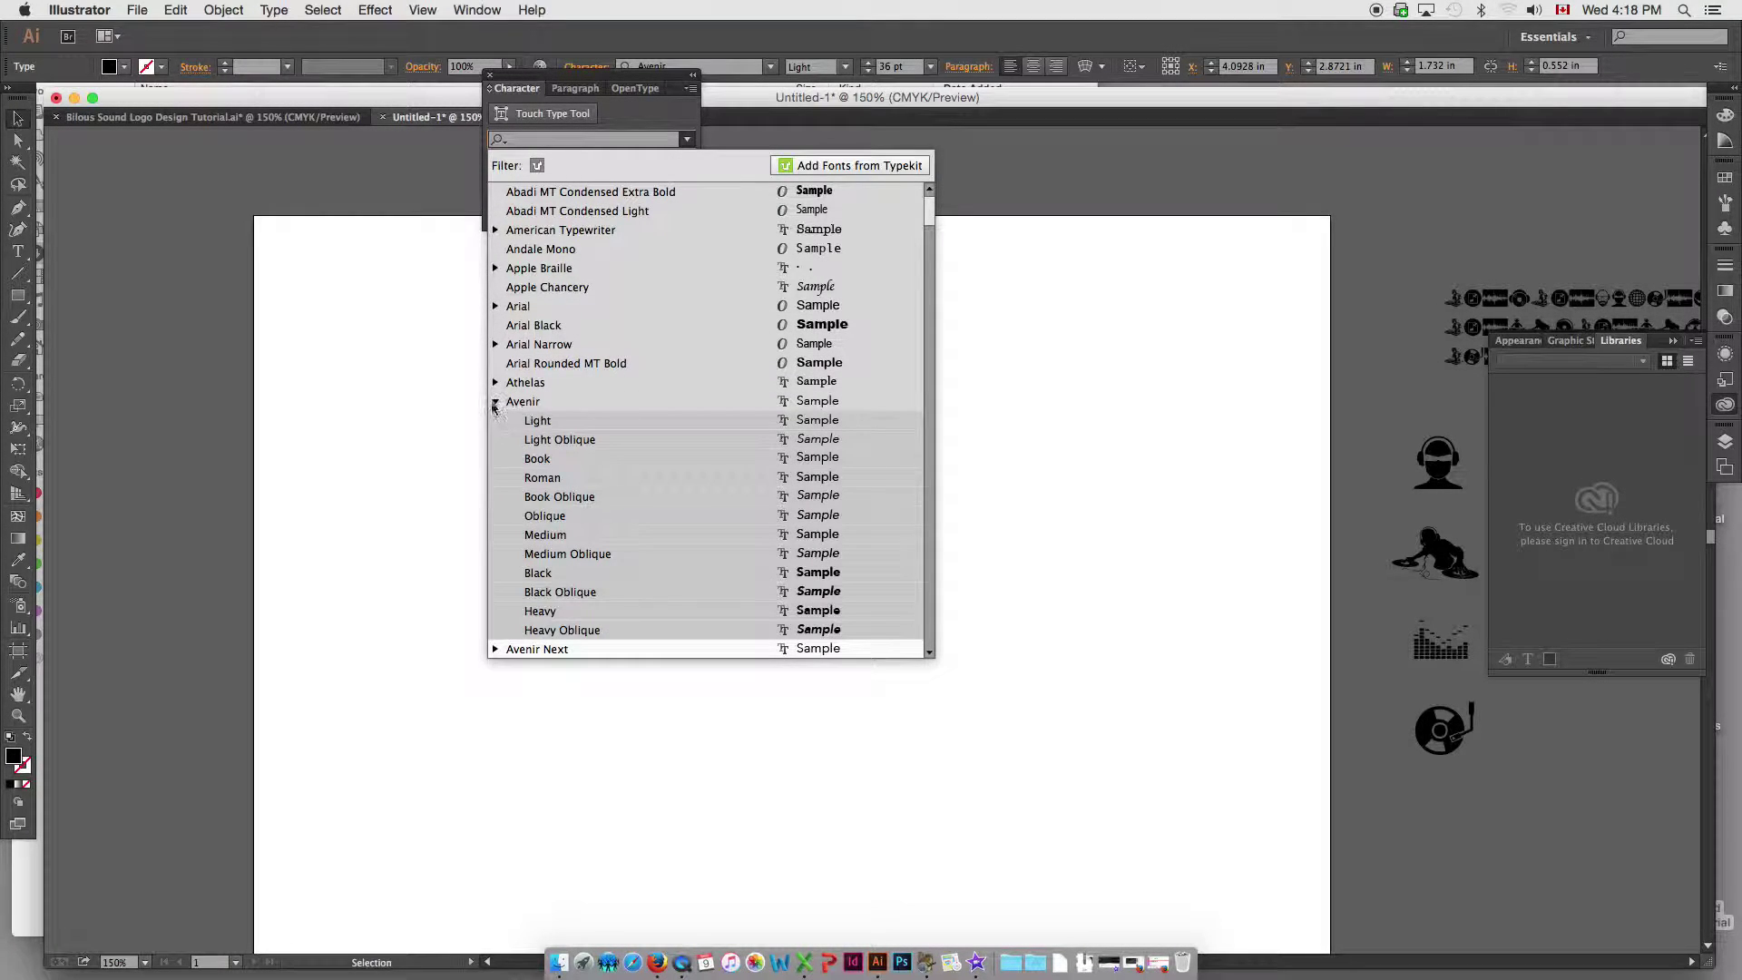
click(547, 575)
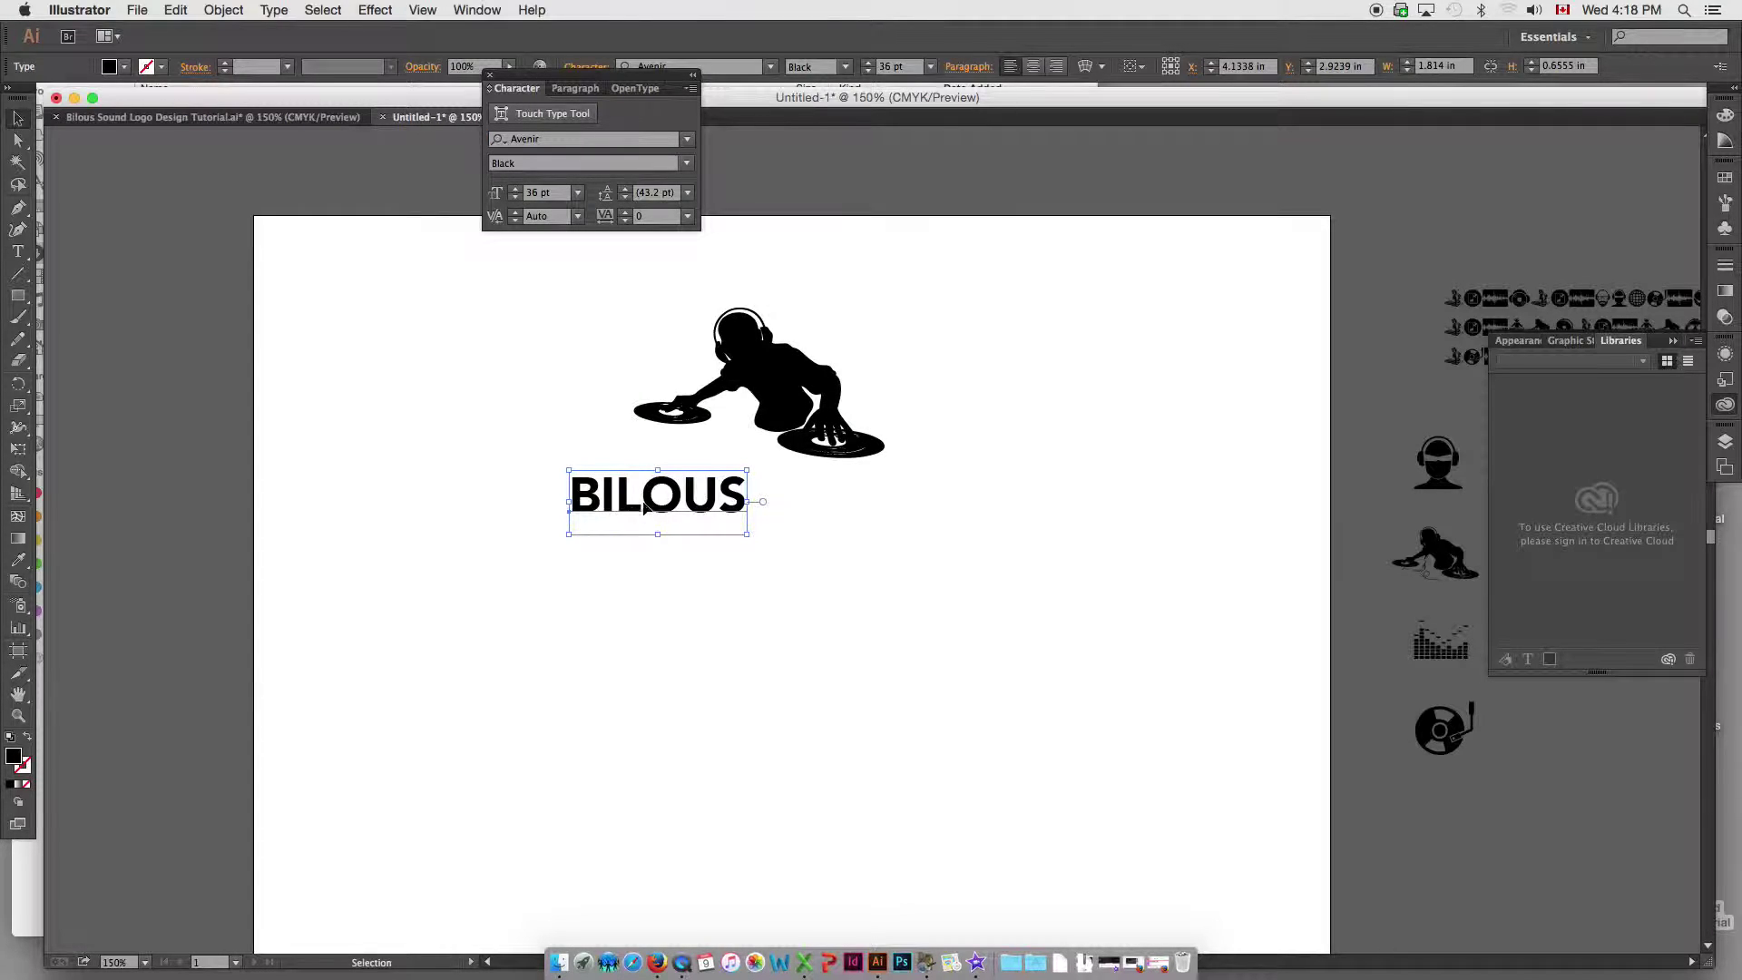
- Enlarge the BILOUS text to 42 pt and shift it slightly left beneath the DJ figure
drag(644, 505, 650, 504)
key(super+shift+period)
key(super+shift+period)
key(super+shift+period)
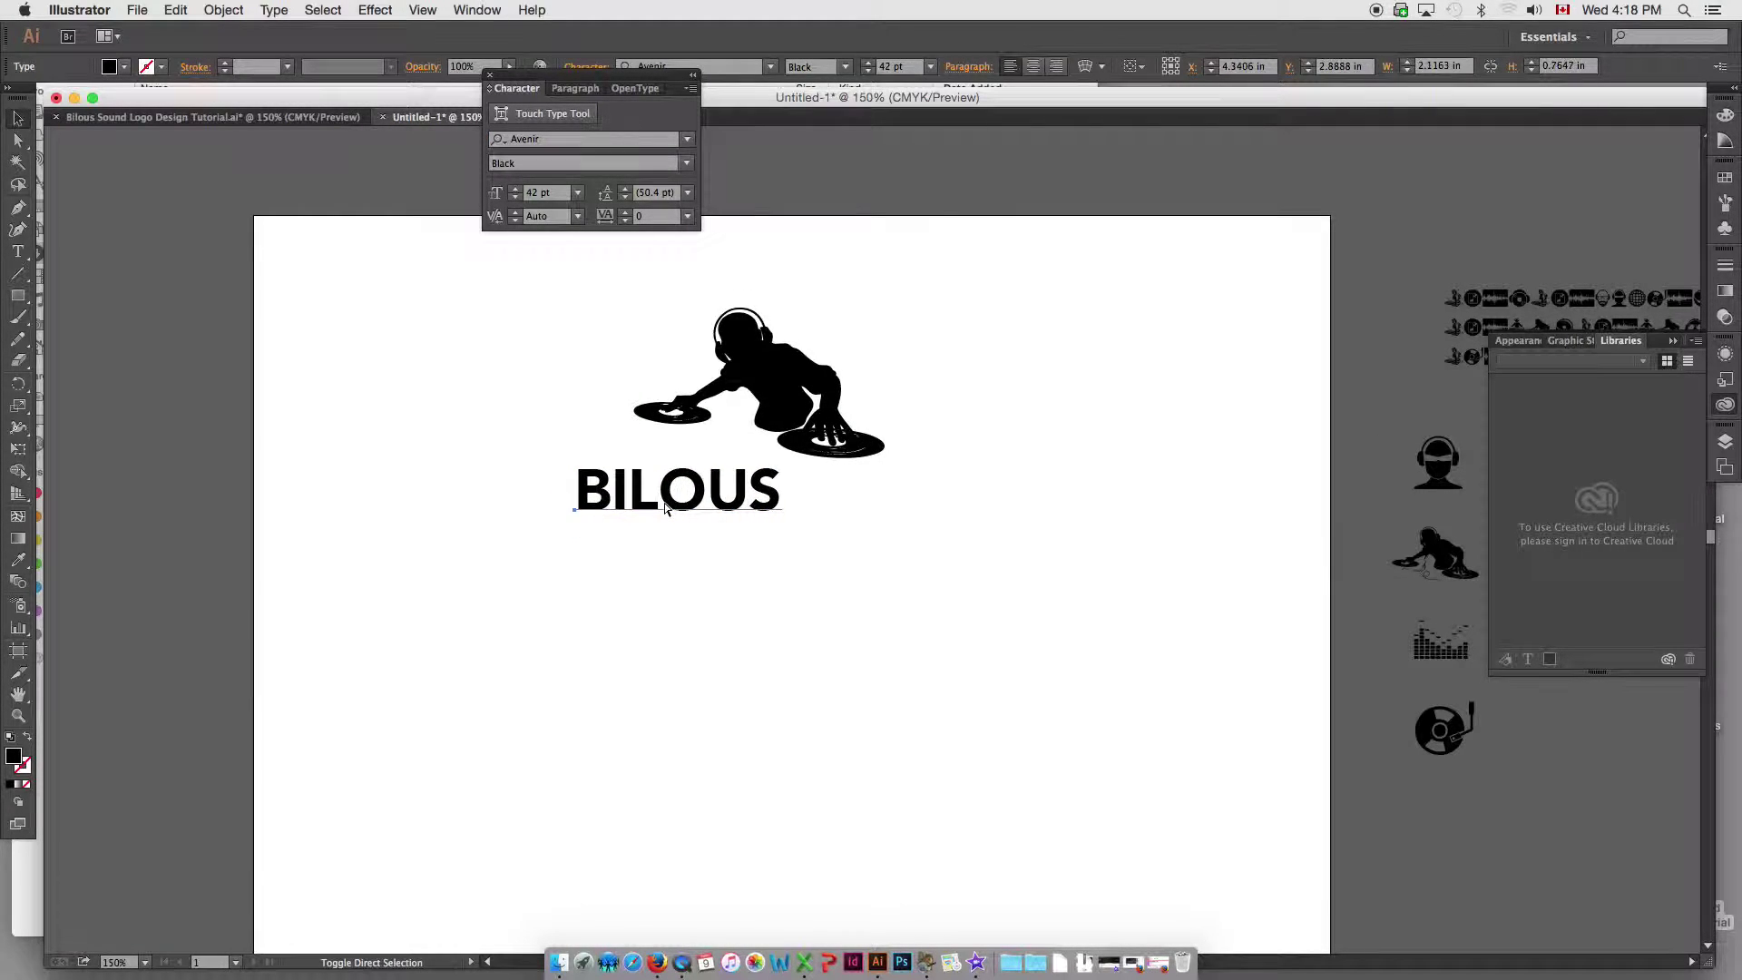
click(665, 508)
key(Left)
key(Left)
key(Left)
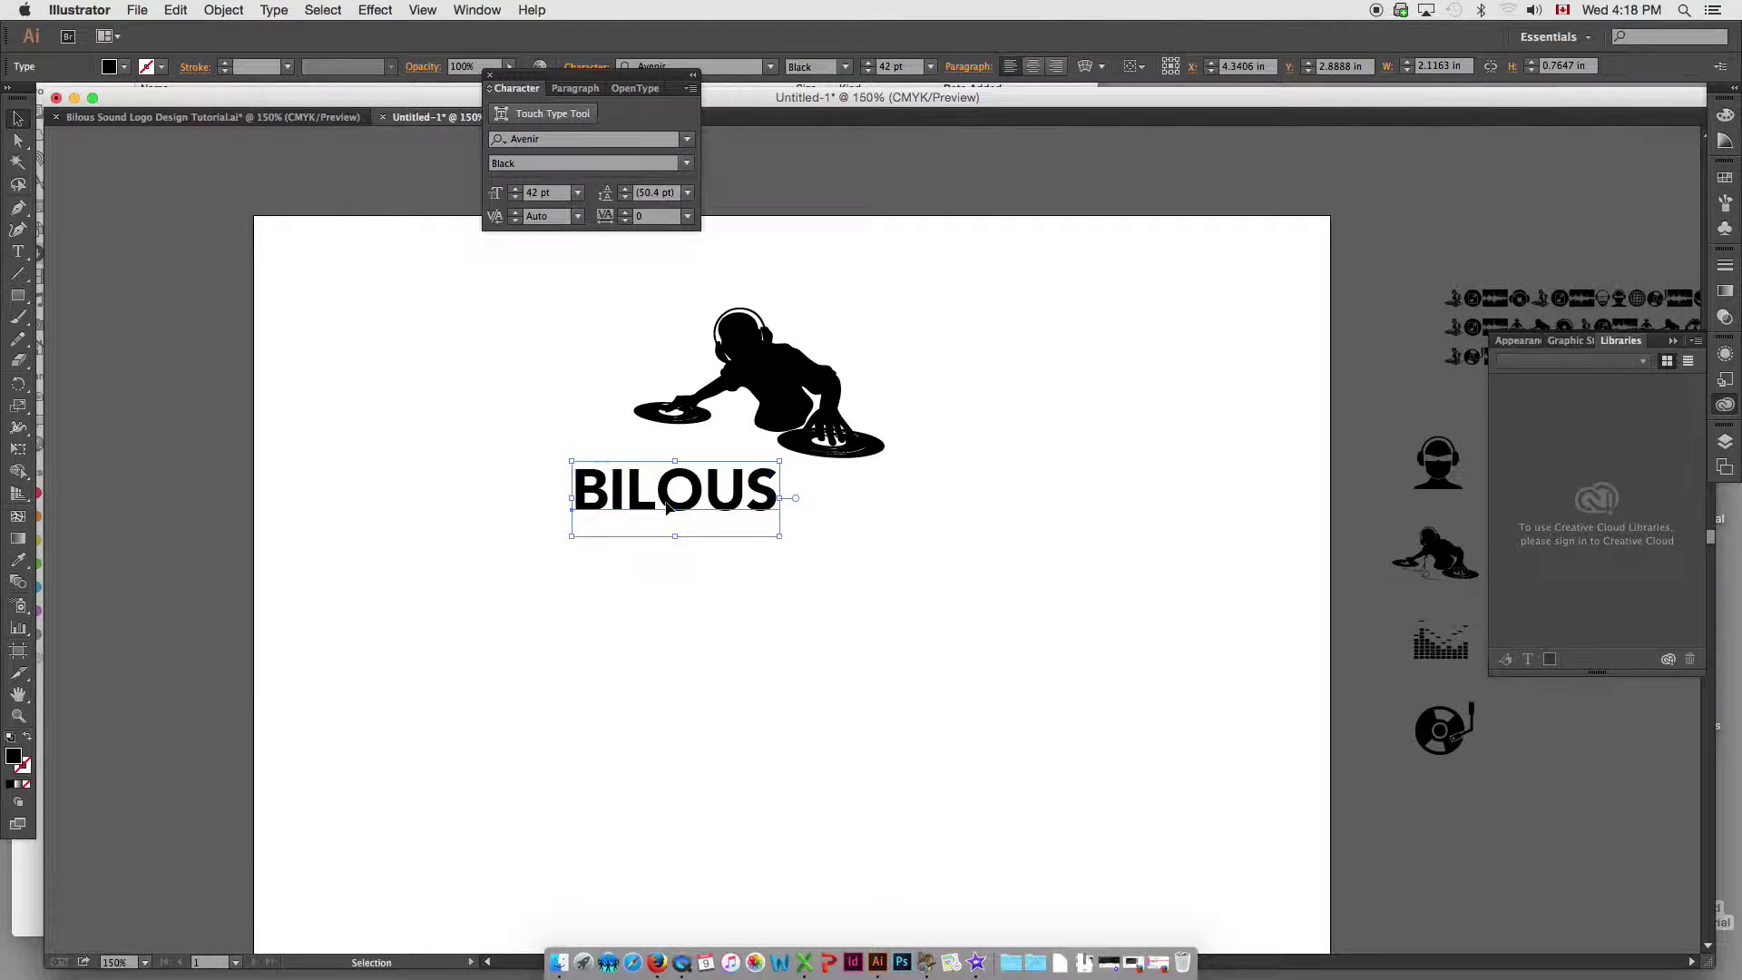
drag(699, 504, 685, 507)
- Append SOUND directly after BILOUS so the wordmark reads BILOUSSOUND
key(t)
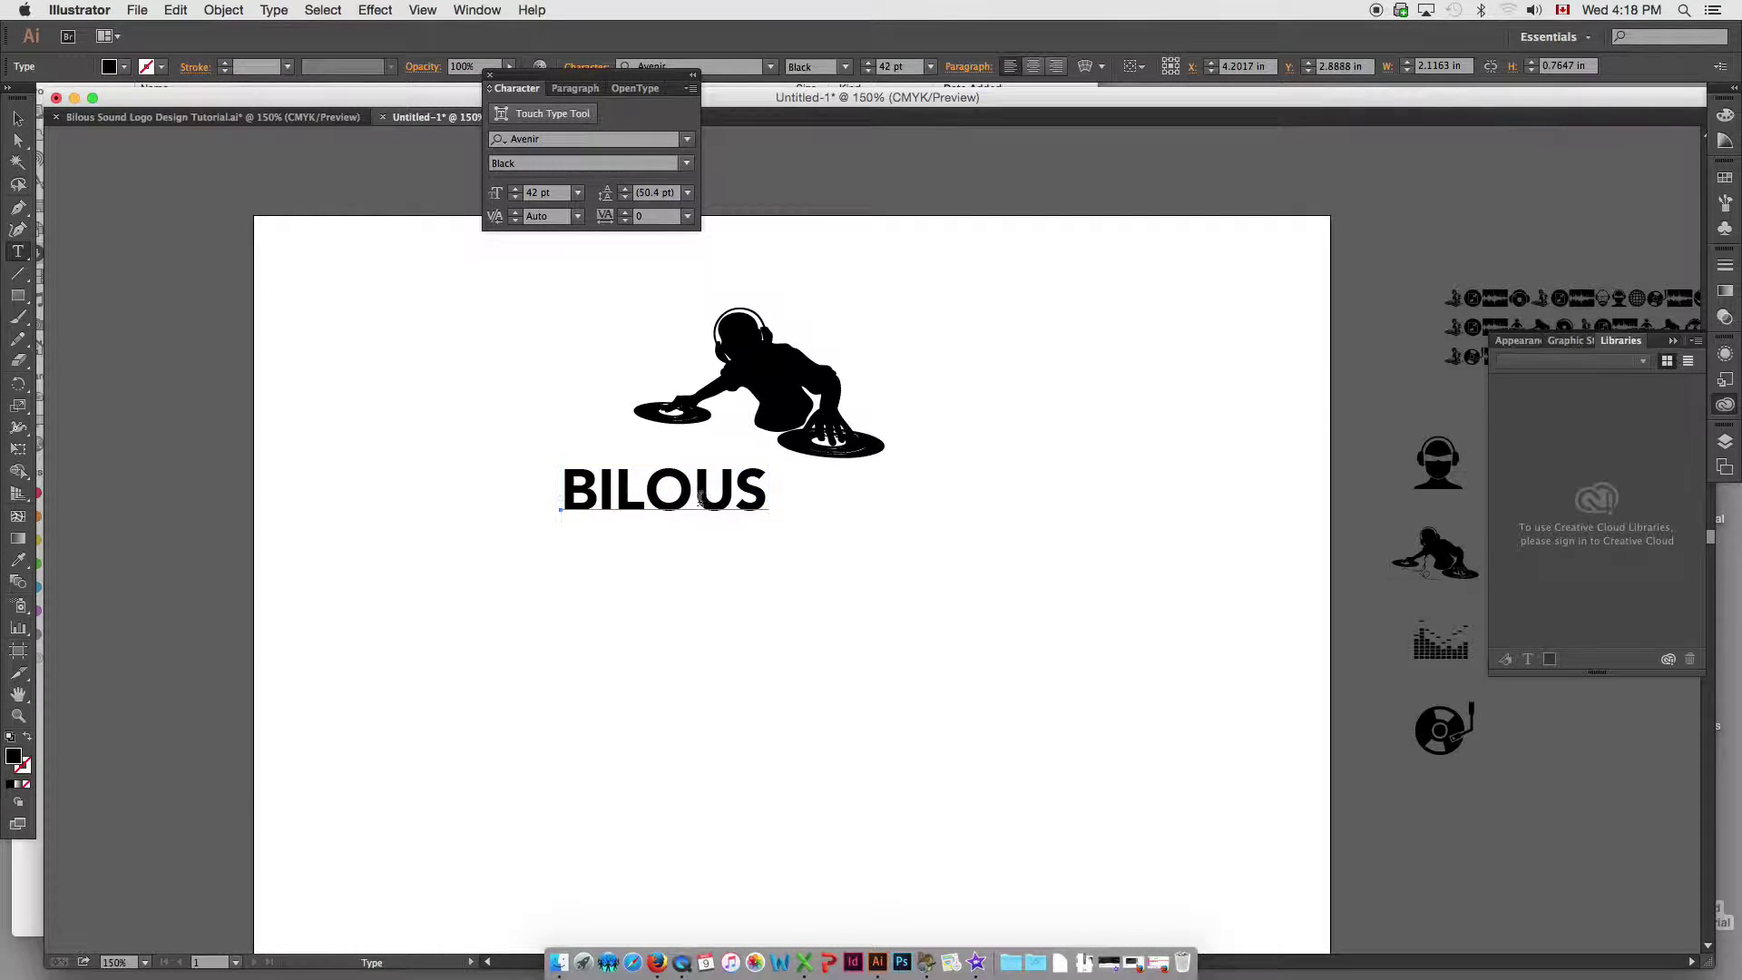
text(SOUND)
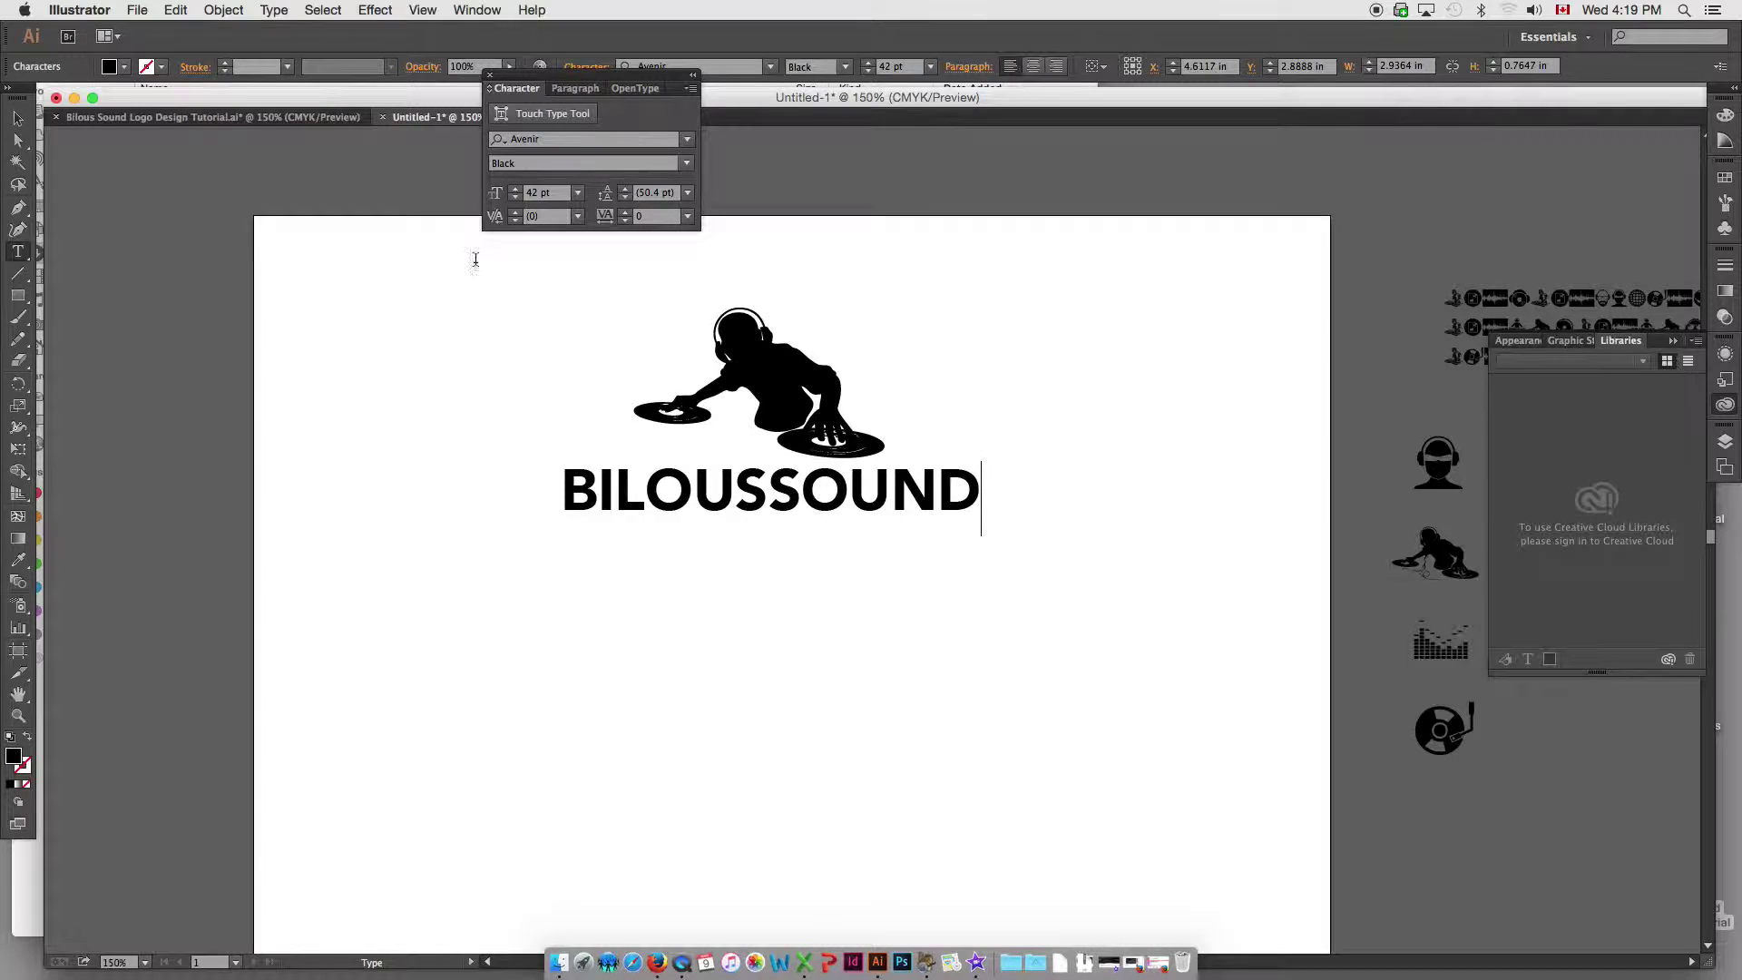
key(Escape)
- Duplicate the BILOUSSOUND text directly below the original and replace the copy's wording with INCORPORATED
drag(783, 496, 787, 544)
key(t)
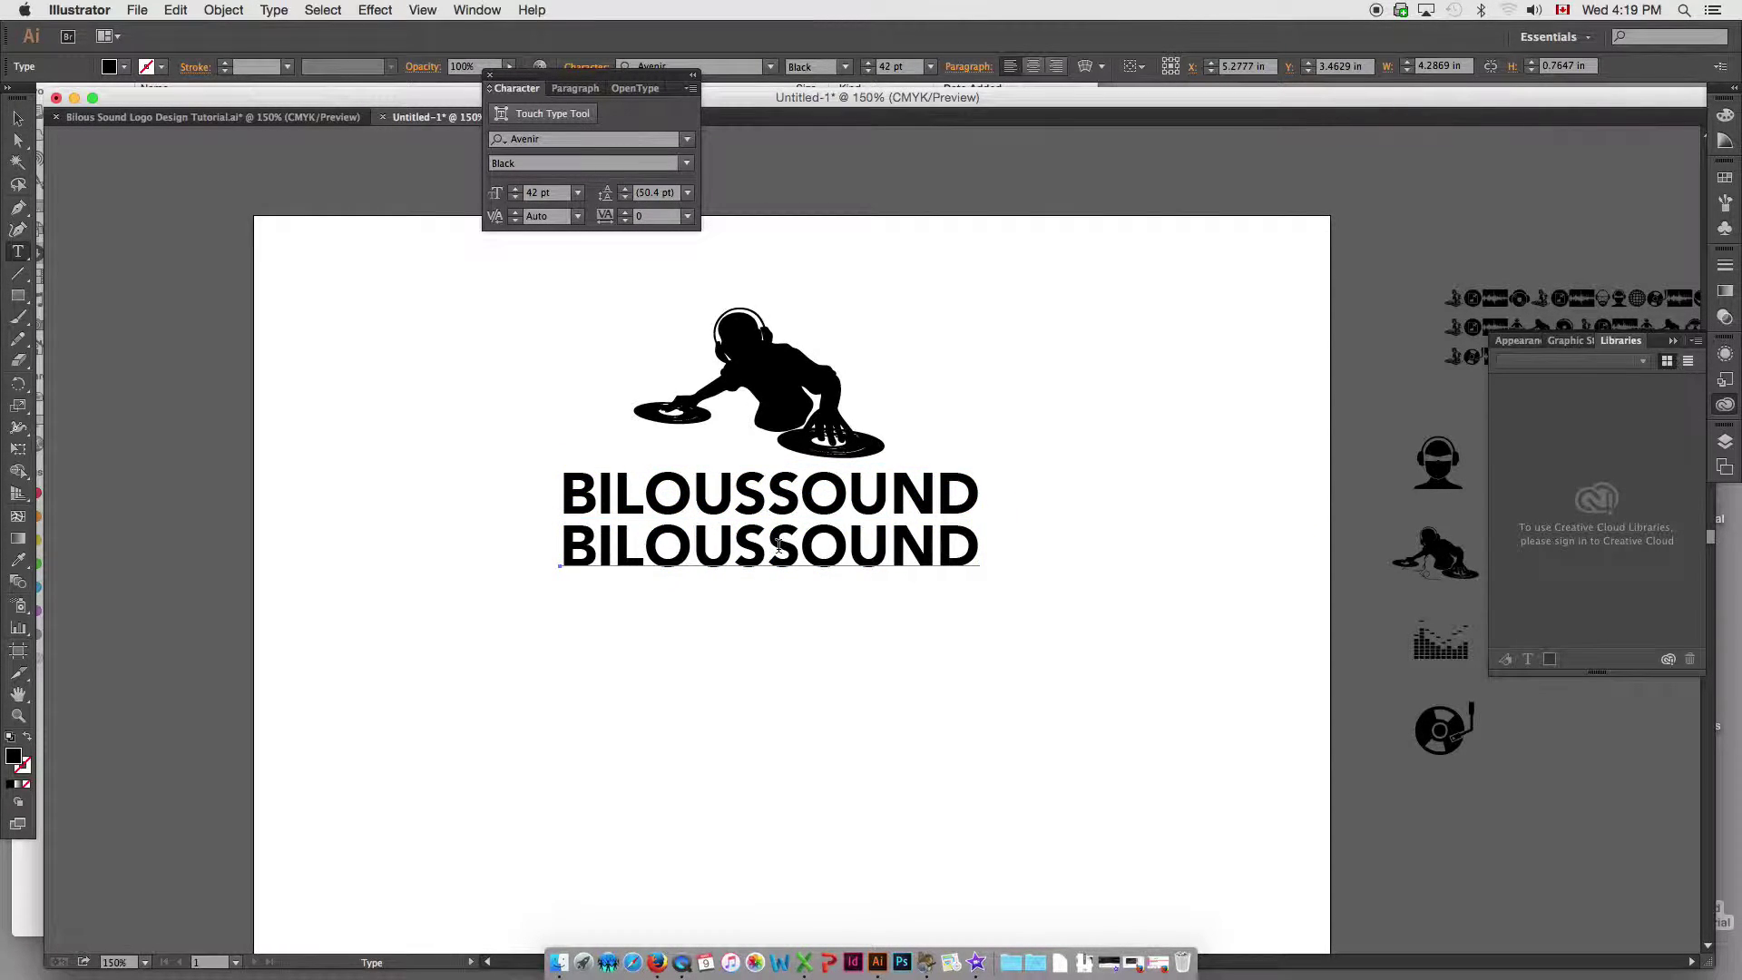
double_click(780, 545)
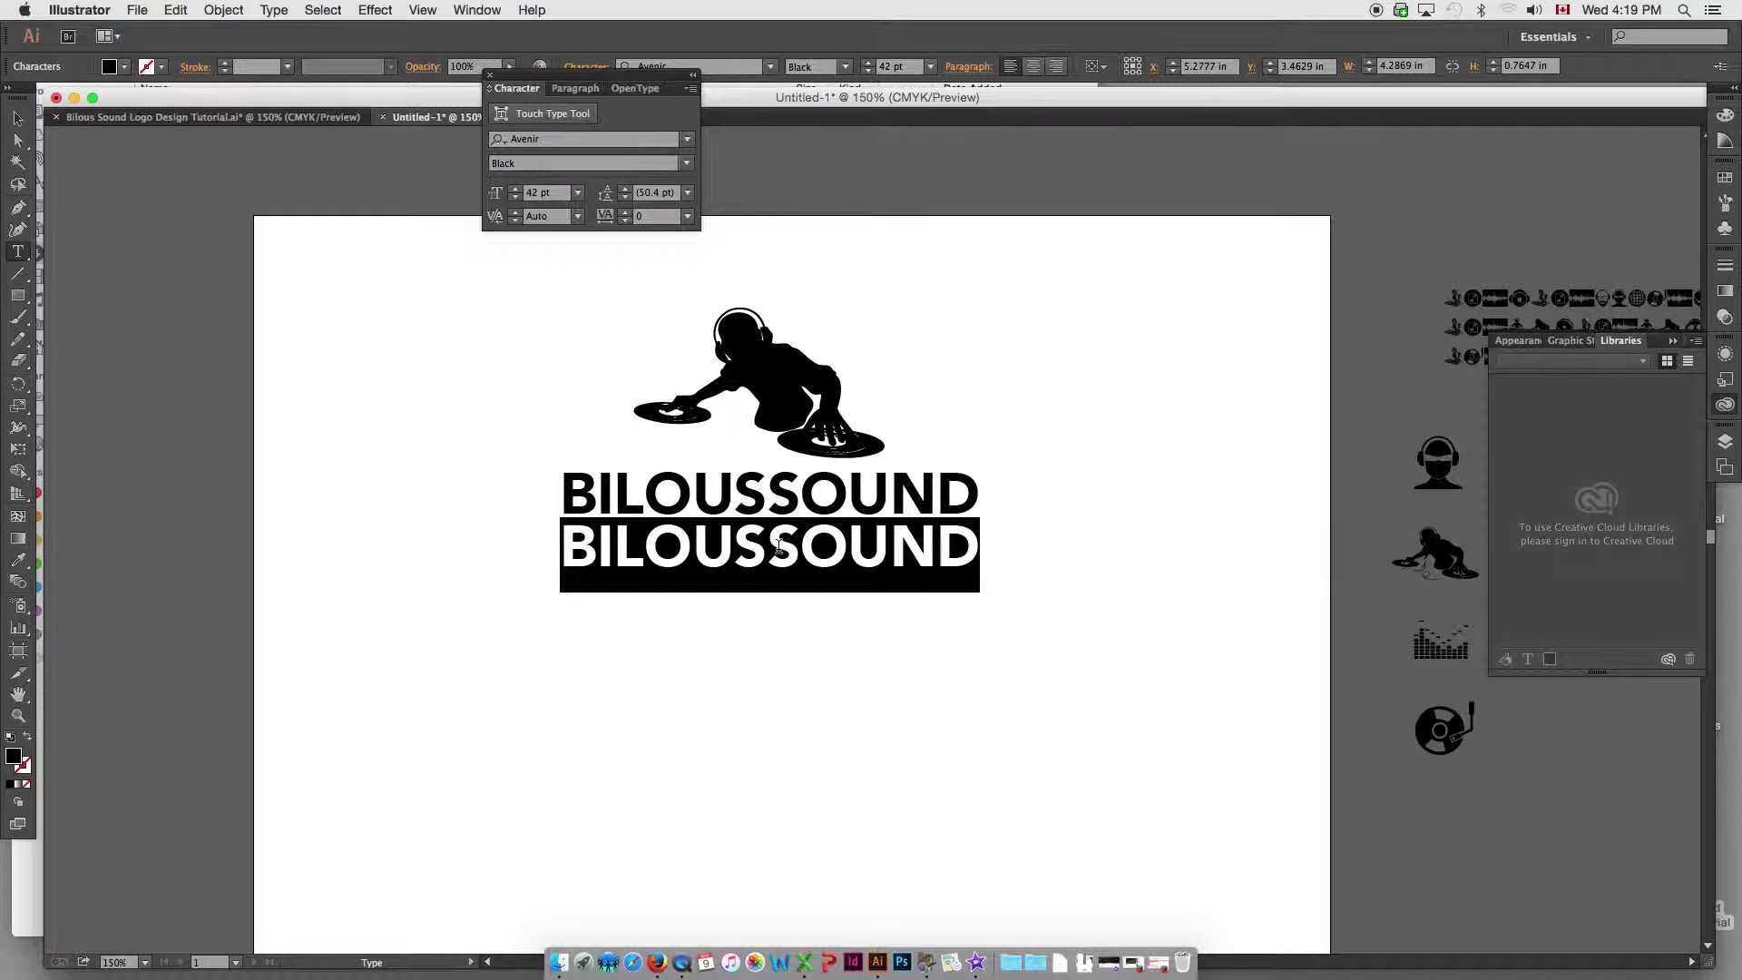
text(INC)
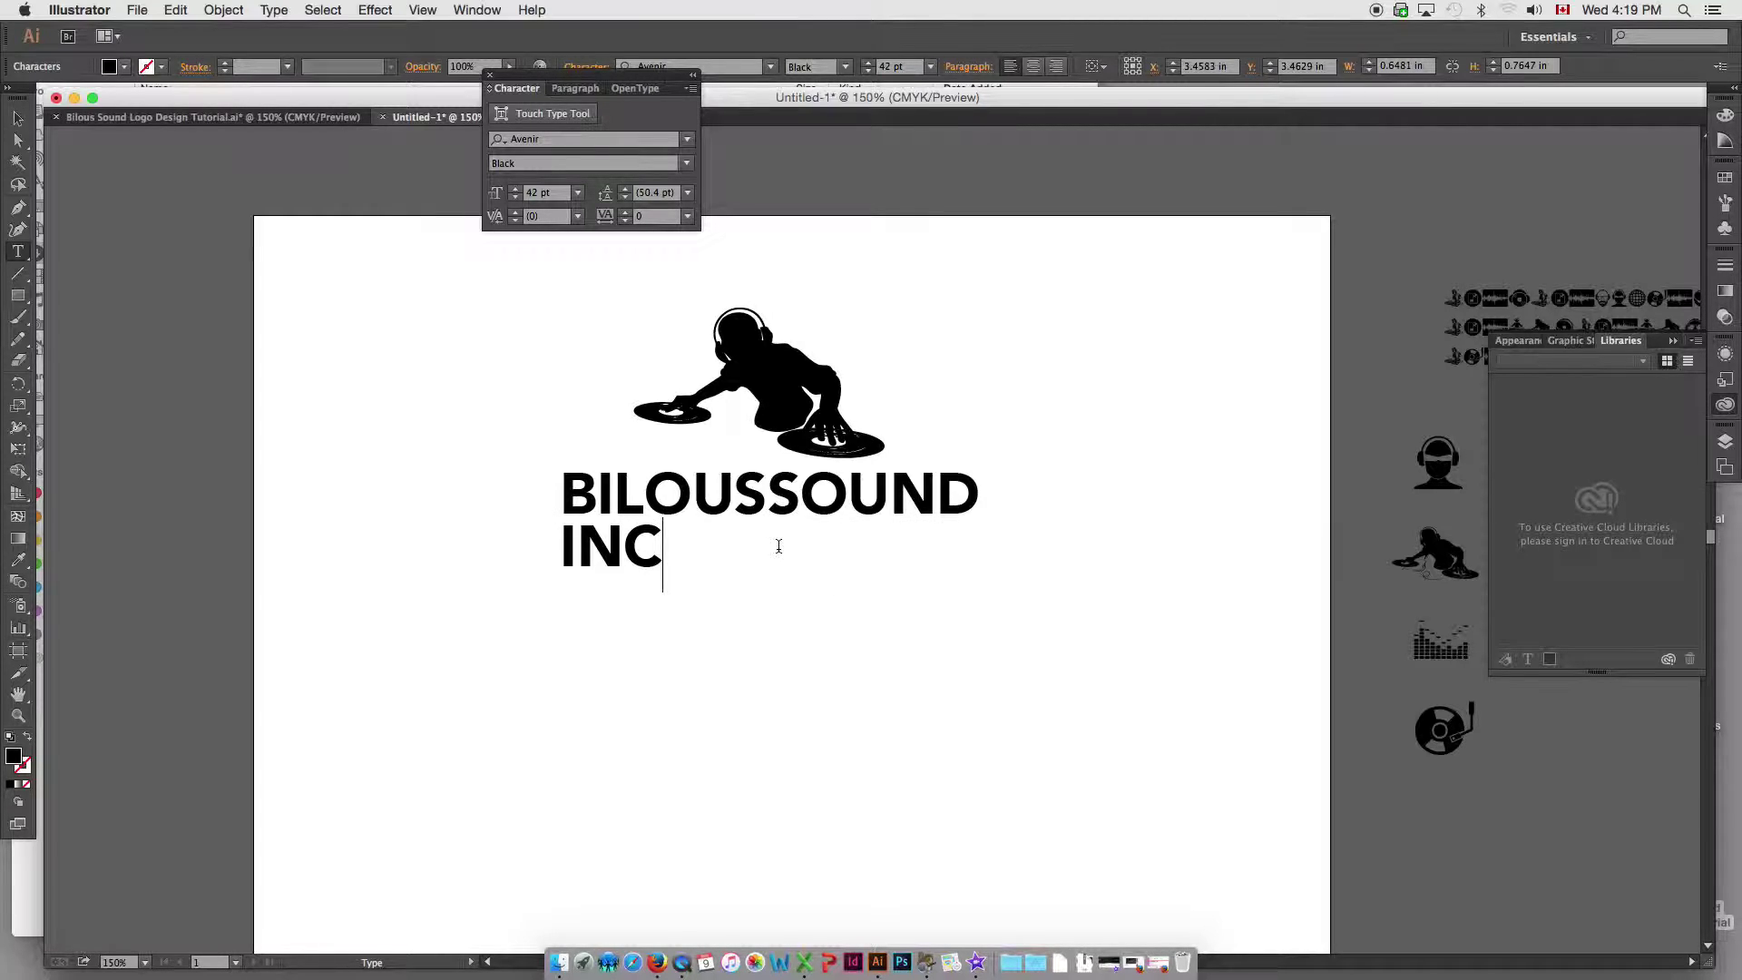
text(ORPORATED)
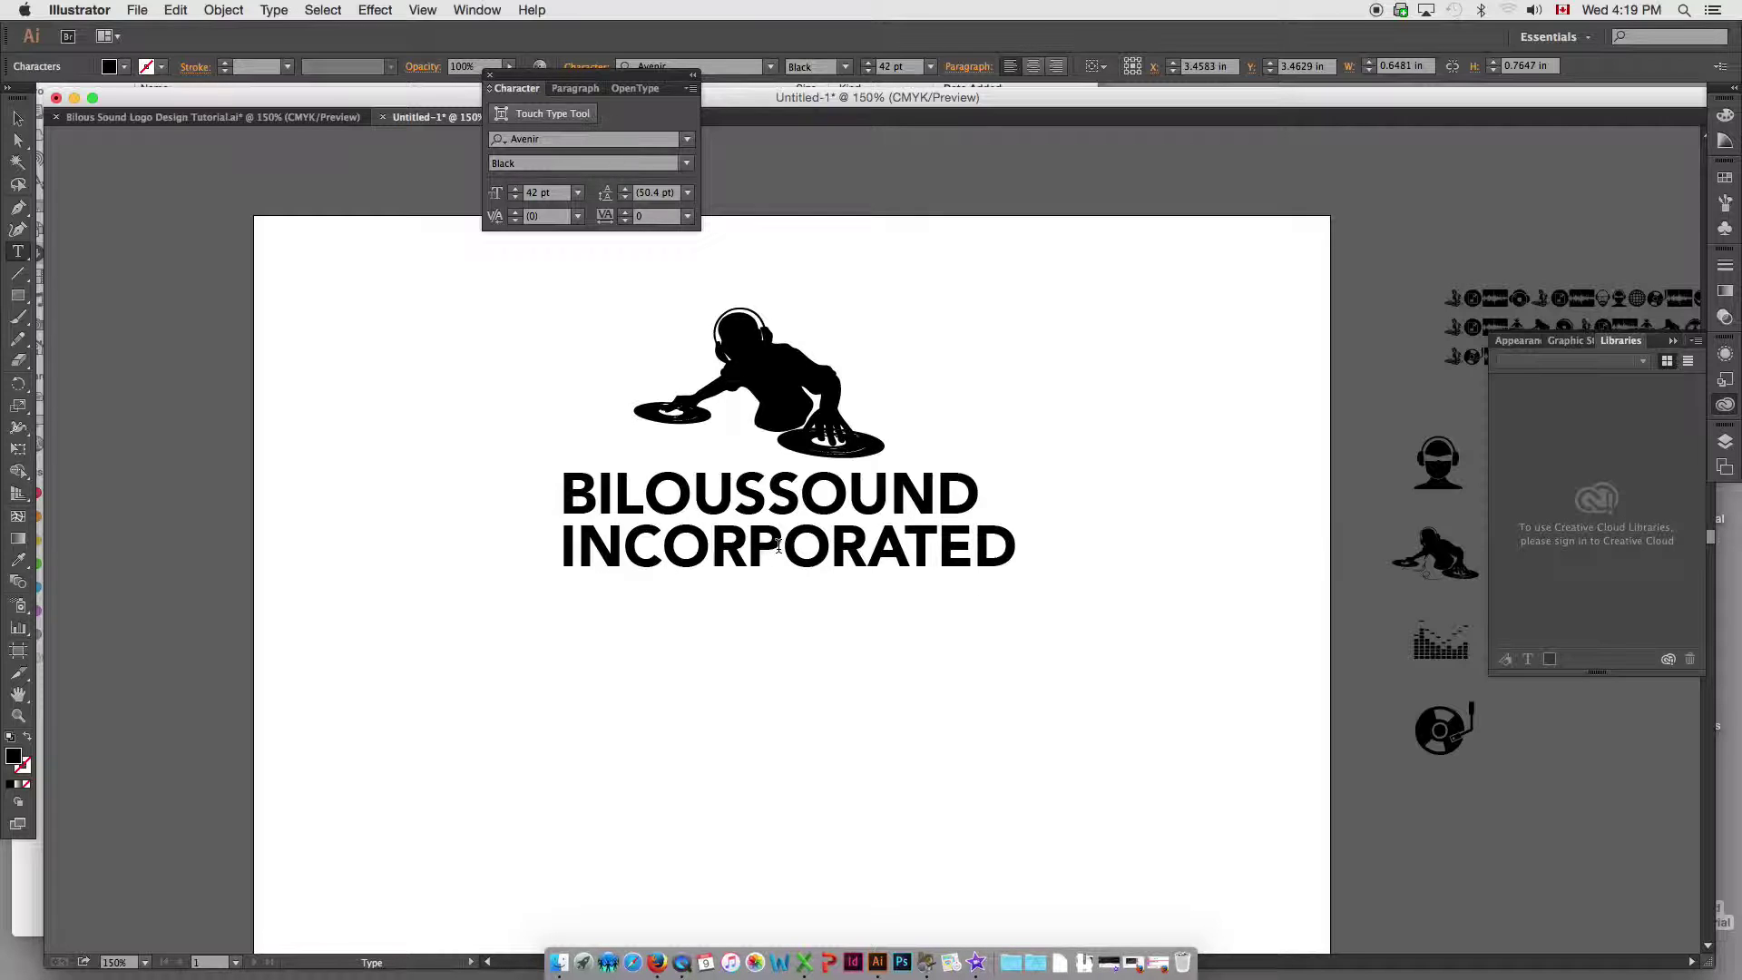
- Reduce INCORPORATED to 40 pt and centre-align the paragraphs of both INCORPORATED and BILOUSSOUND
key(super+a)
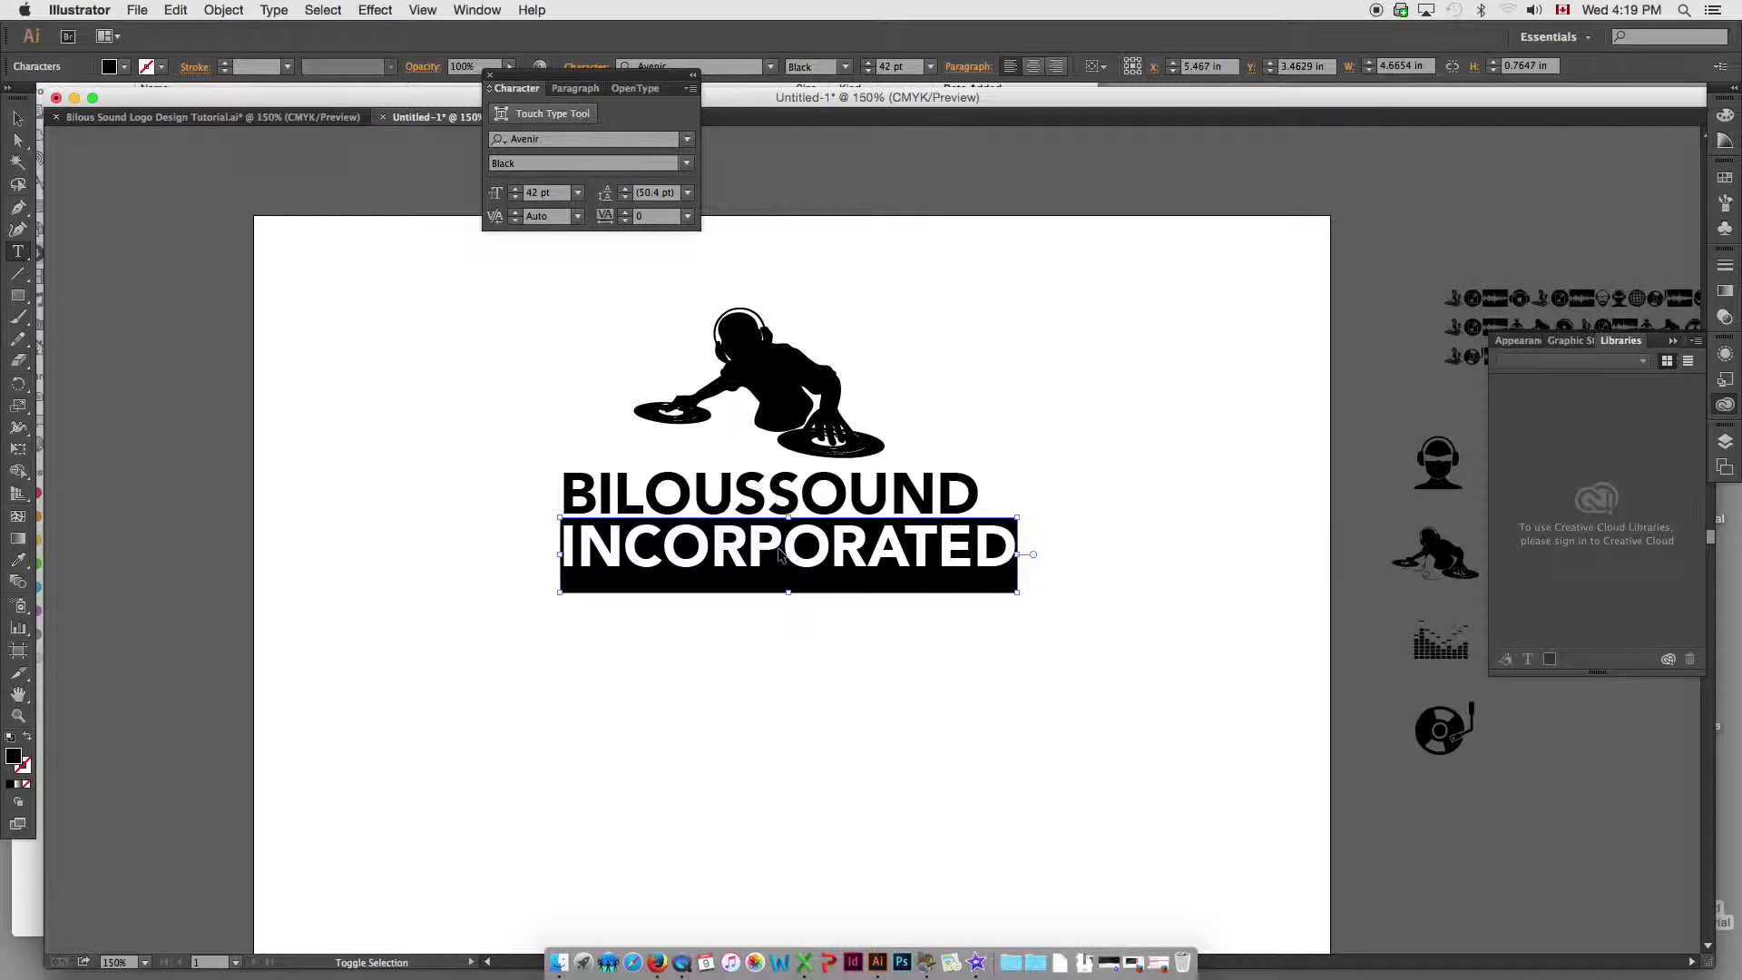
key(super+shift+c)
key(Escape)
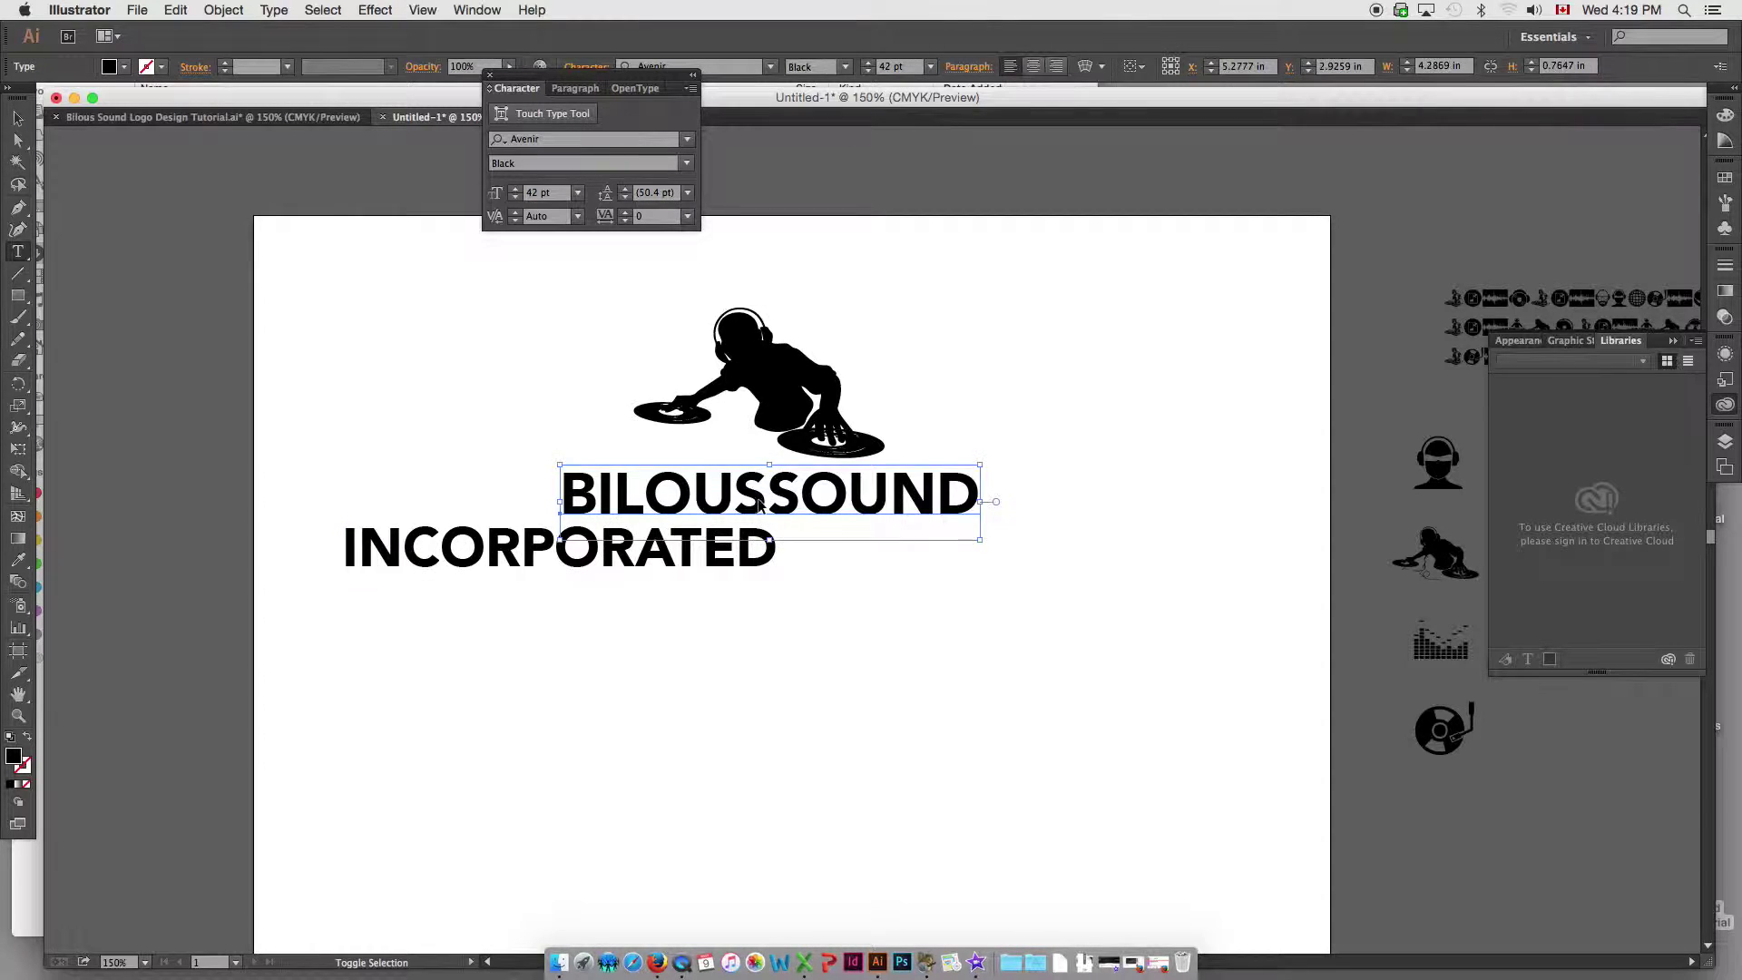
shift+super+click(544, 549)
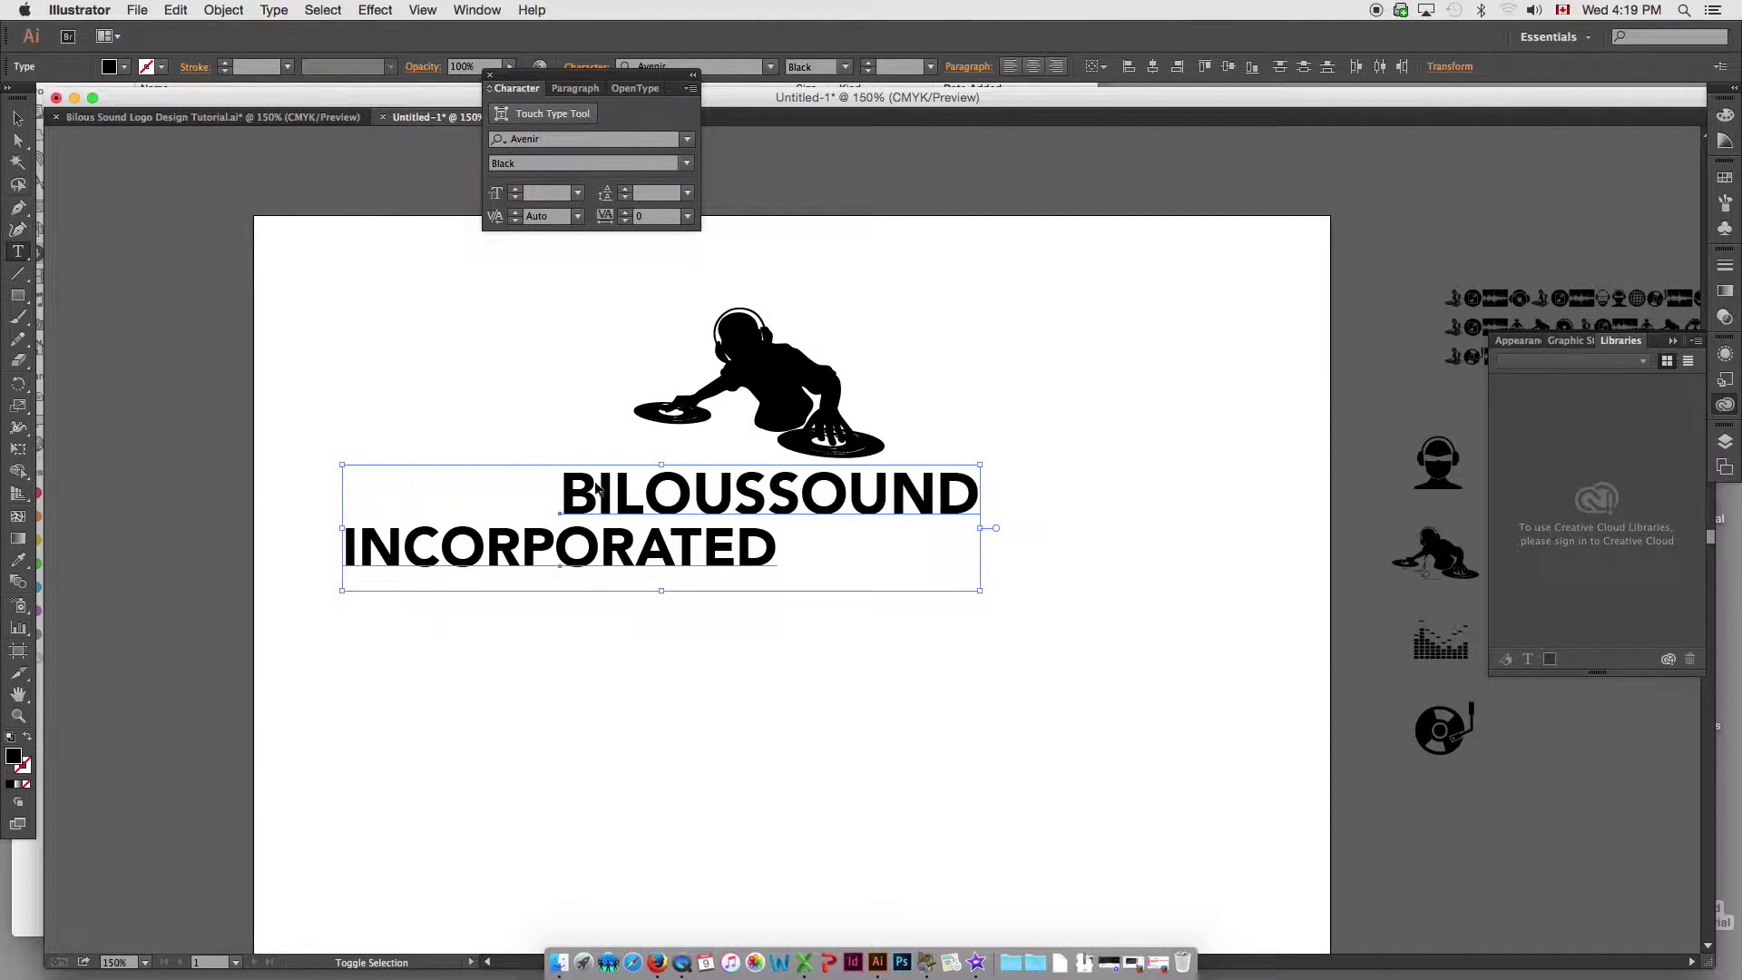
click(1040, 70)
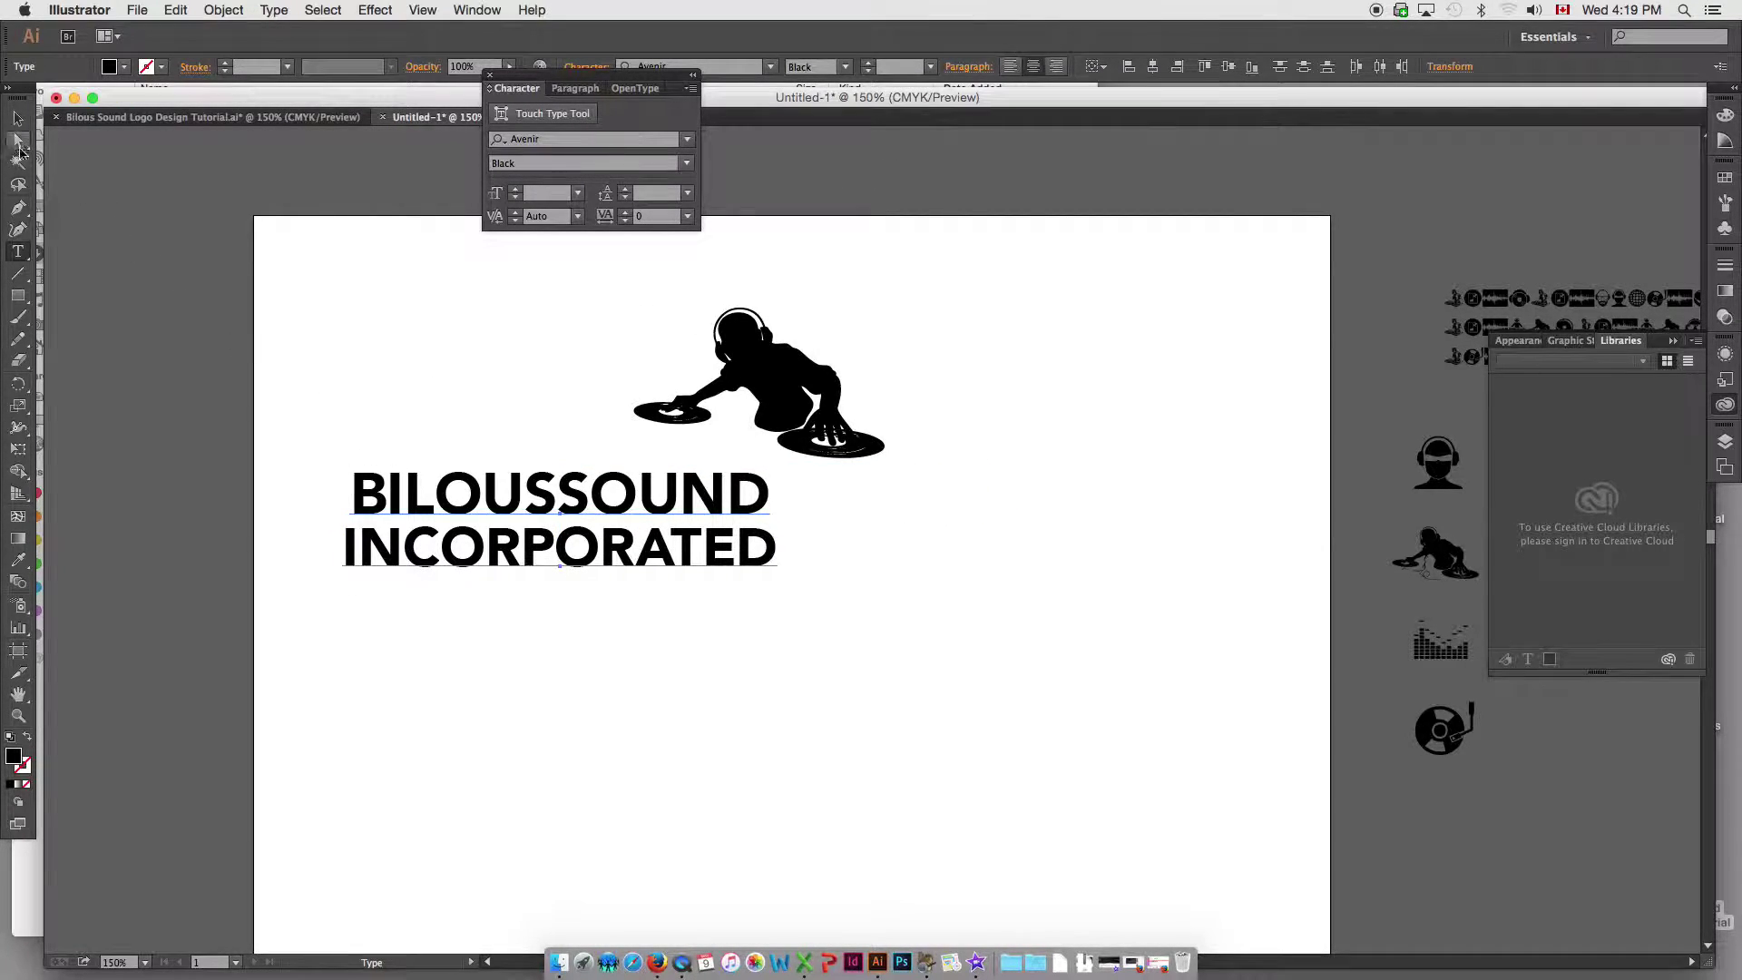
- Align the DJ figure and both text lines on a common horizontal centre and move them together near the artboard's upper edge
click(17, 119)
drag(372, 317, 939, 575)
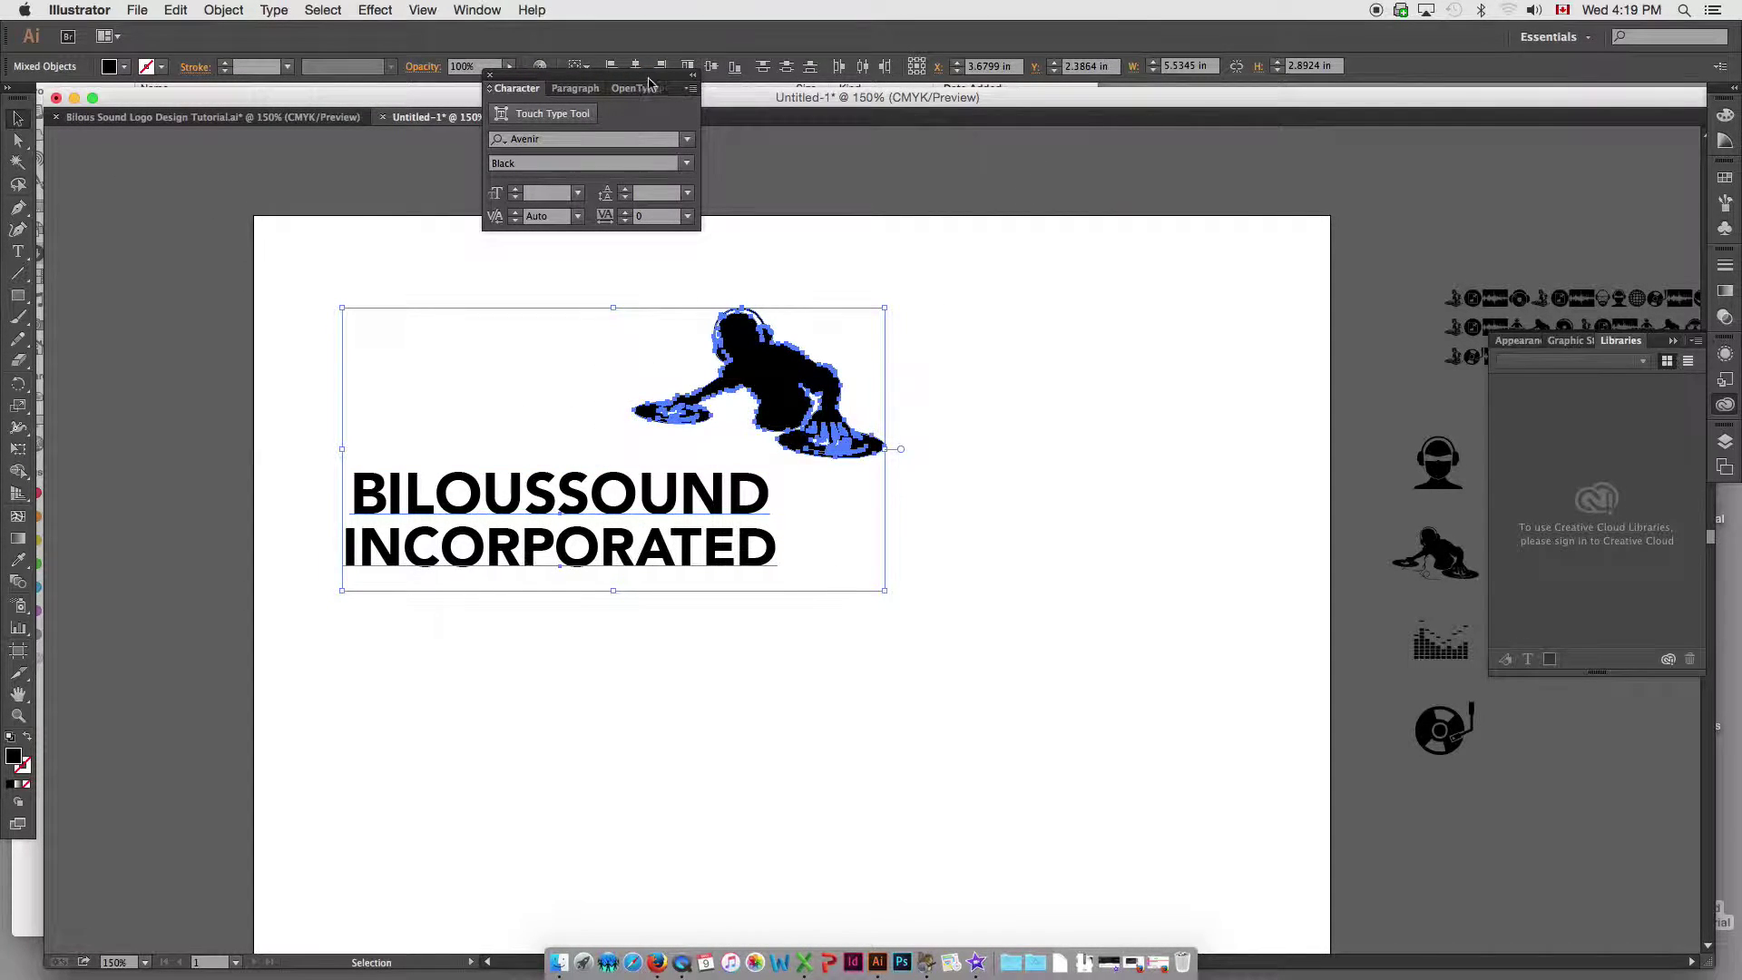
drag(648, 80, 1178, 166)
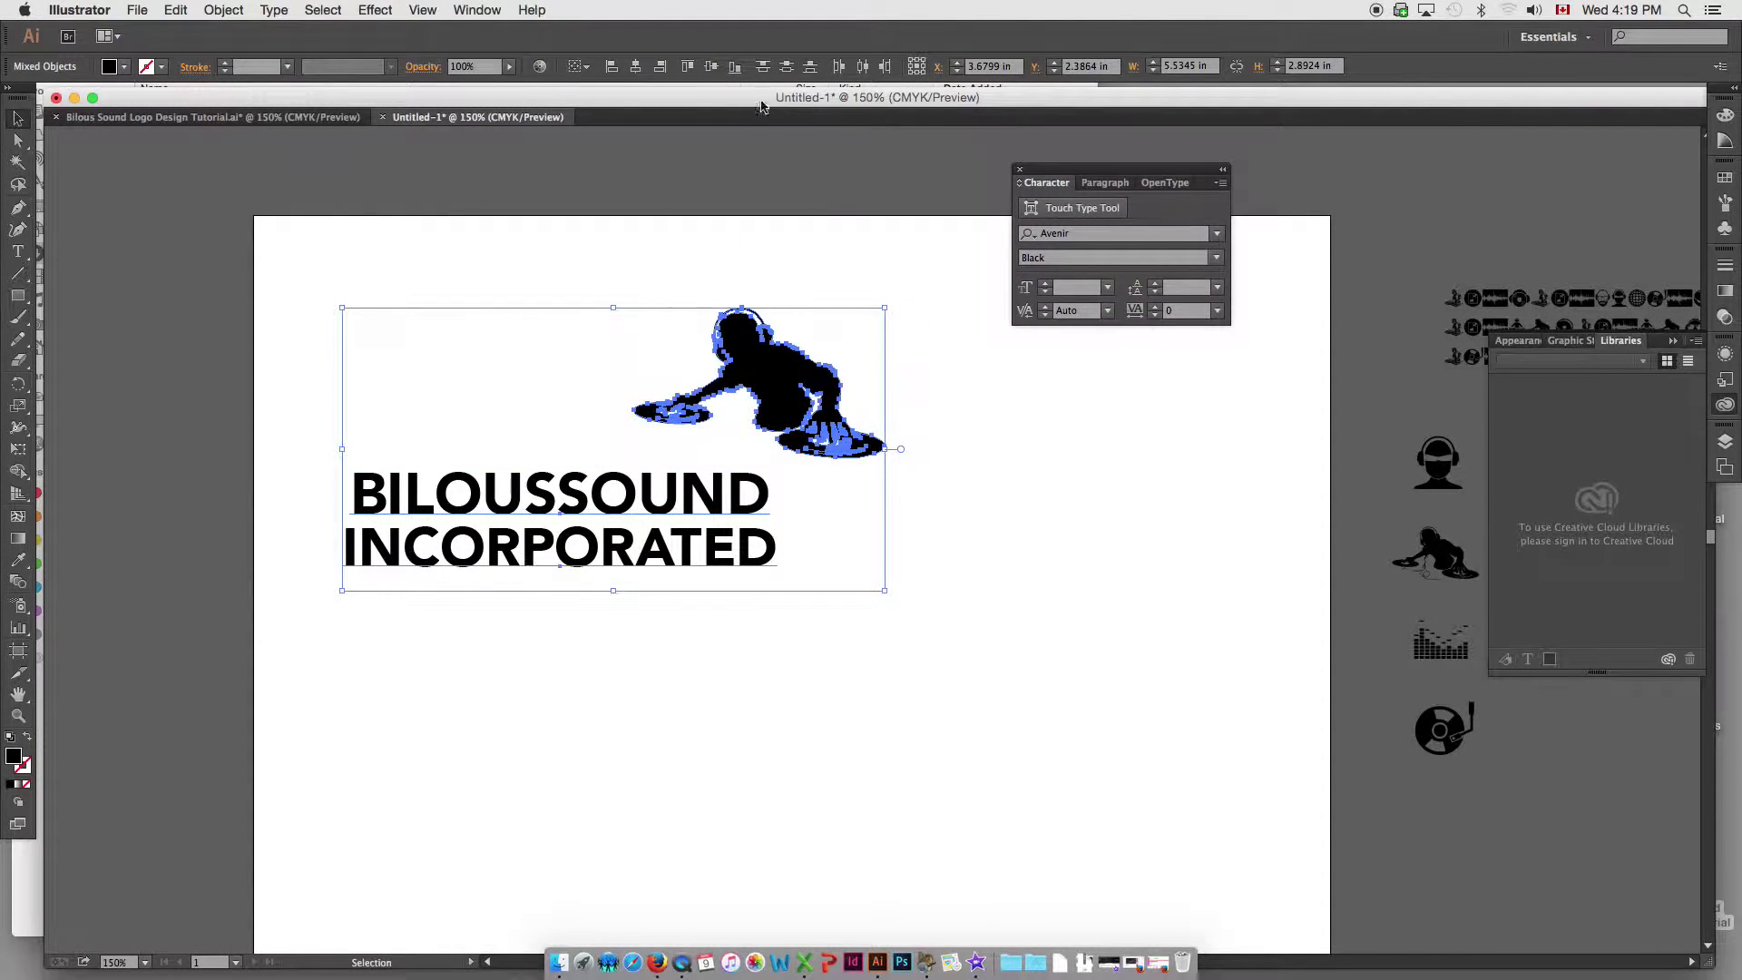
click(636, 67)
drag(616, 361, 620, 321)
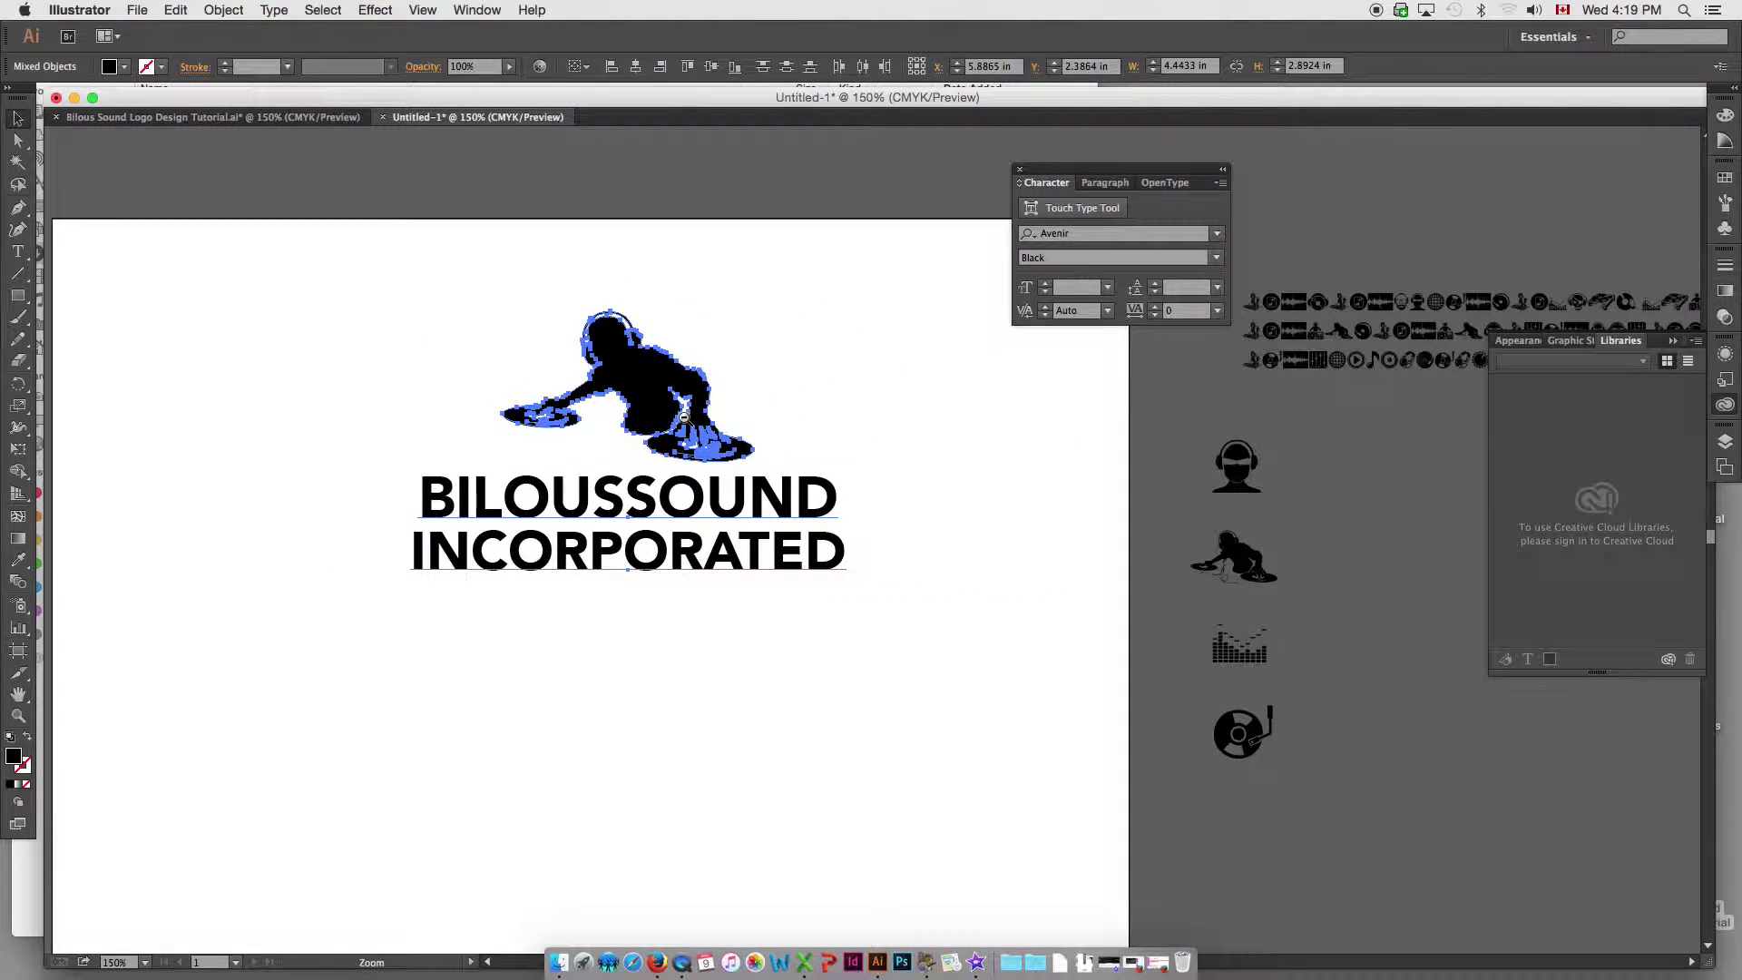
key(super+minus)
drag(740, 435, 698, 377)
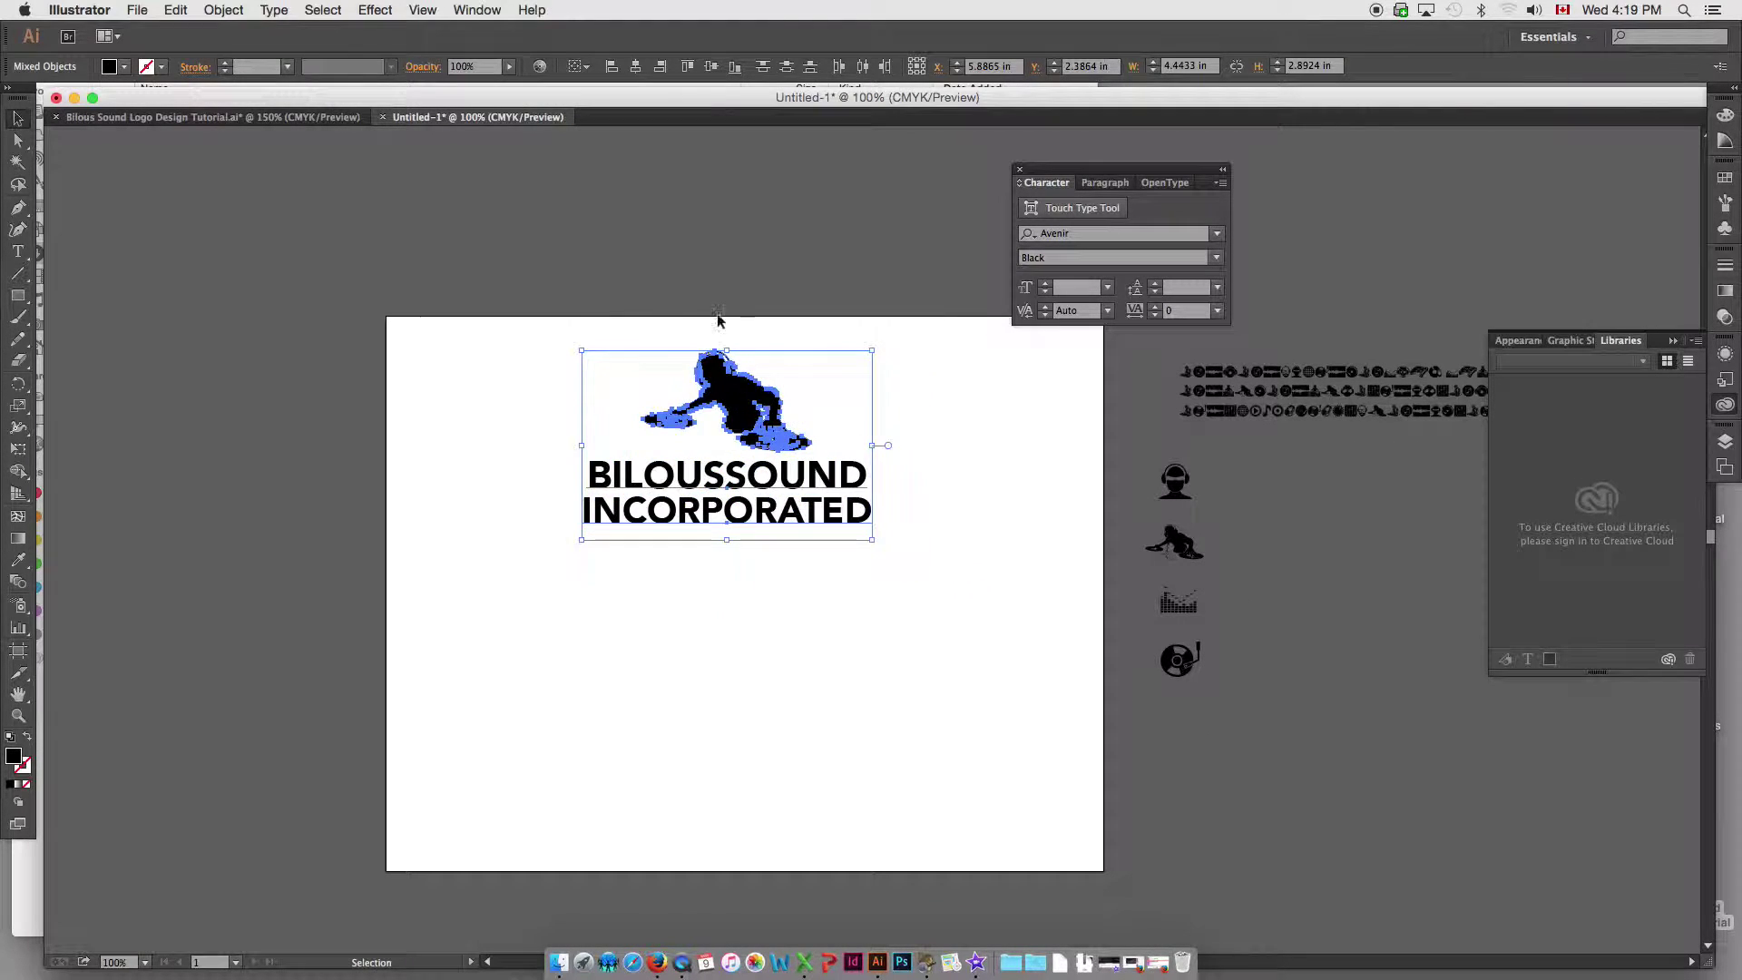
key(z)
drag(402, 309, 1139, 629)
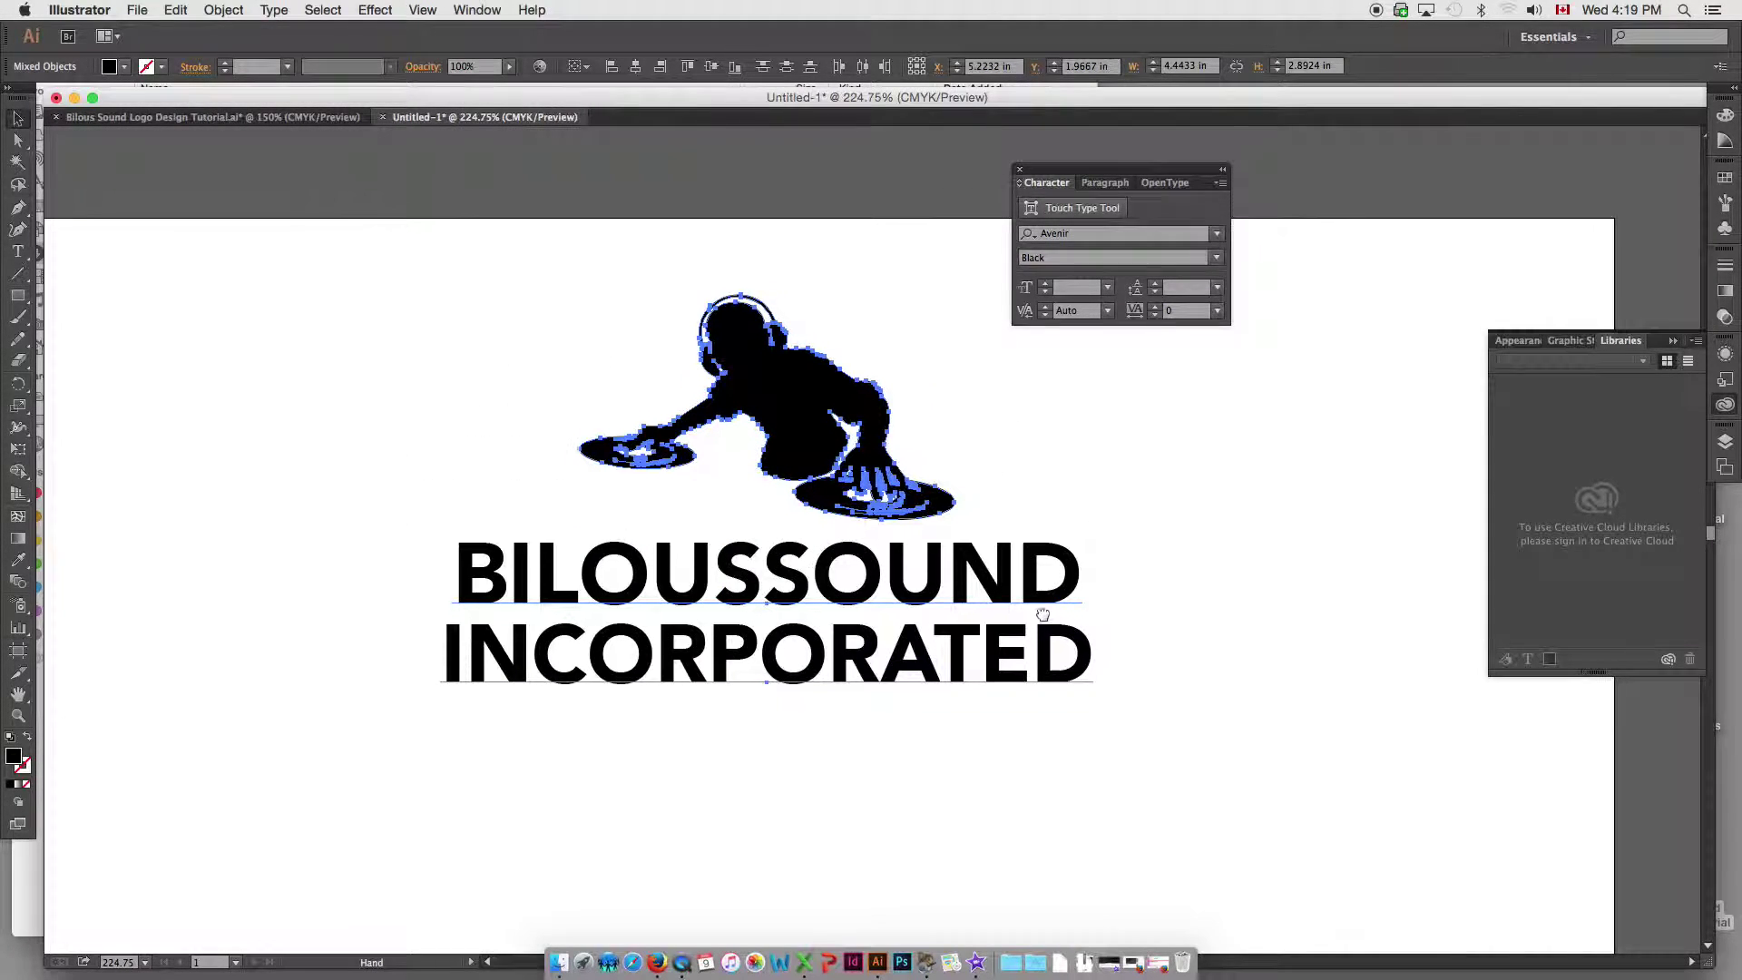
- Change the font style of the INCORPORATED text to Avenir Light
key(v)
click(1114, 591)
click(1012, 674)
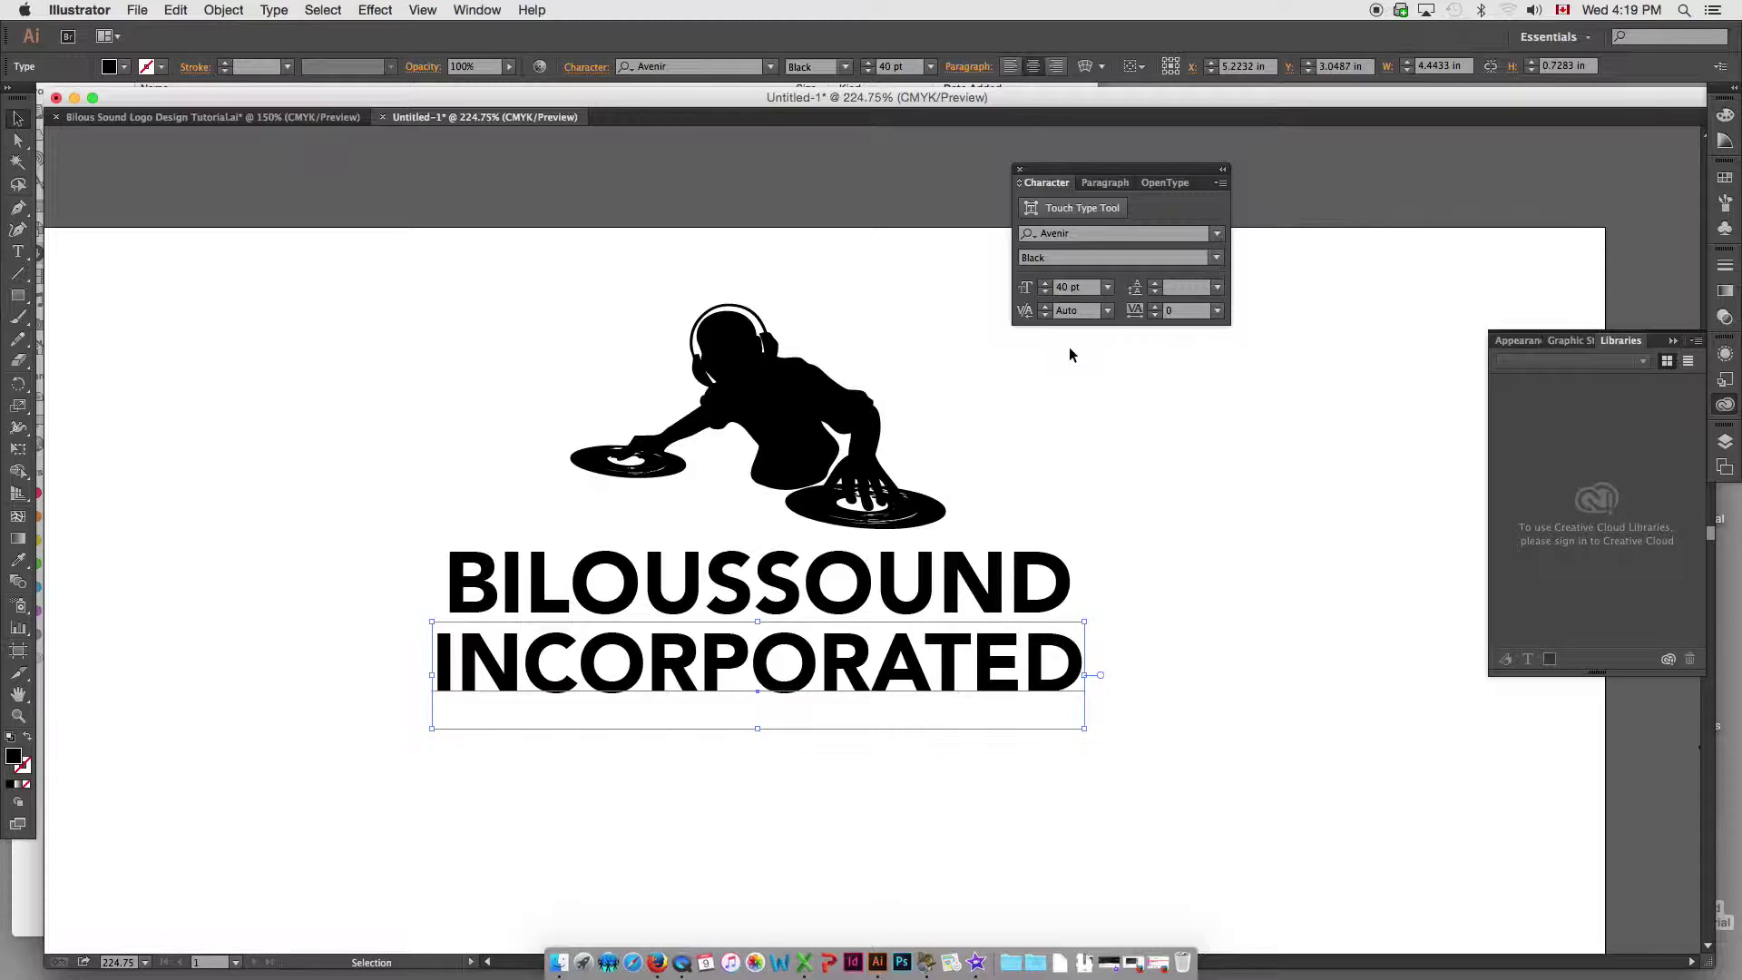
click(1217, 259)
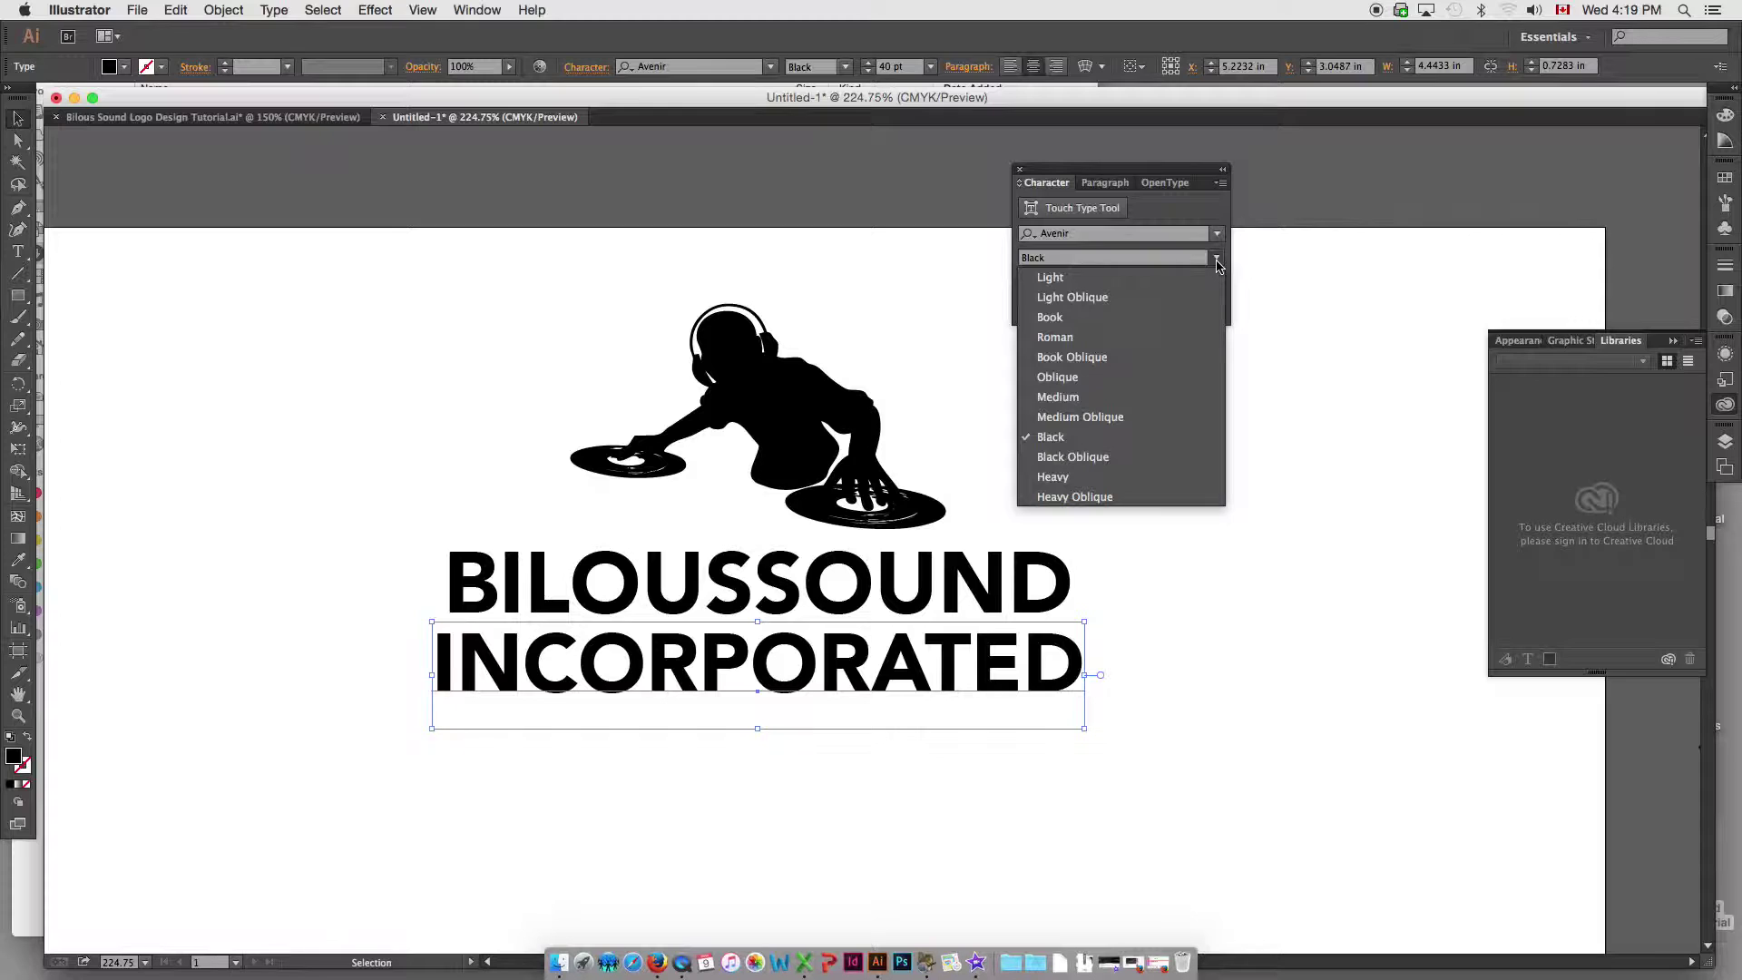
click(1149, 280)
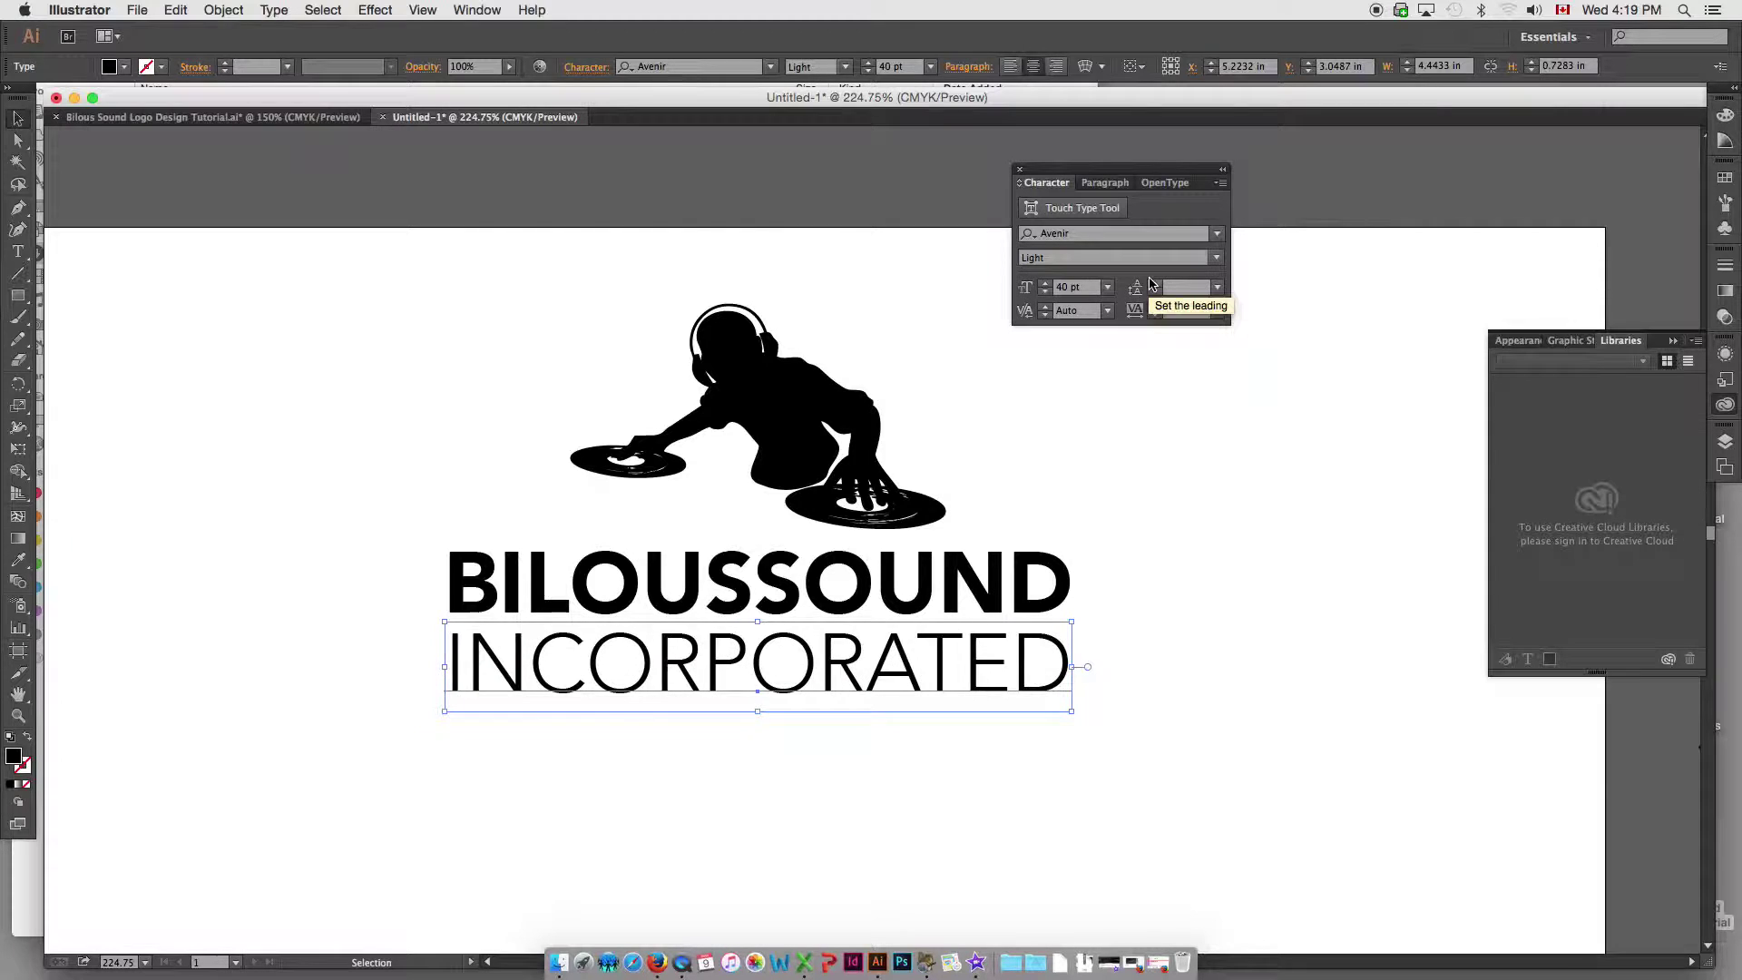
- Reduce the size of the INCORPORATED text to 24 pt
key(super)
key(super+shift+comma)
key(super+shift+comma)
key(super+shift+comma)
key(super+shift+comma)
key(super+shift+comma)
key(super+shift+comma)
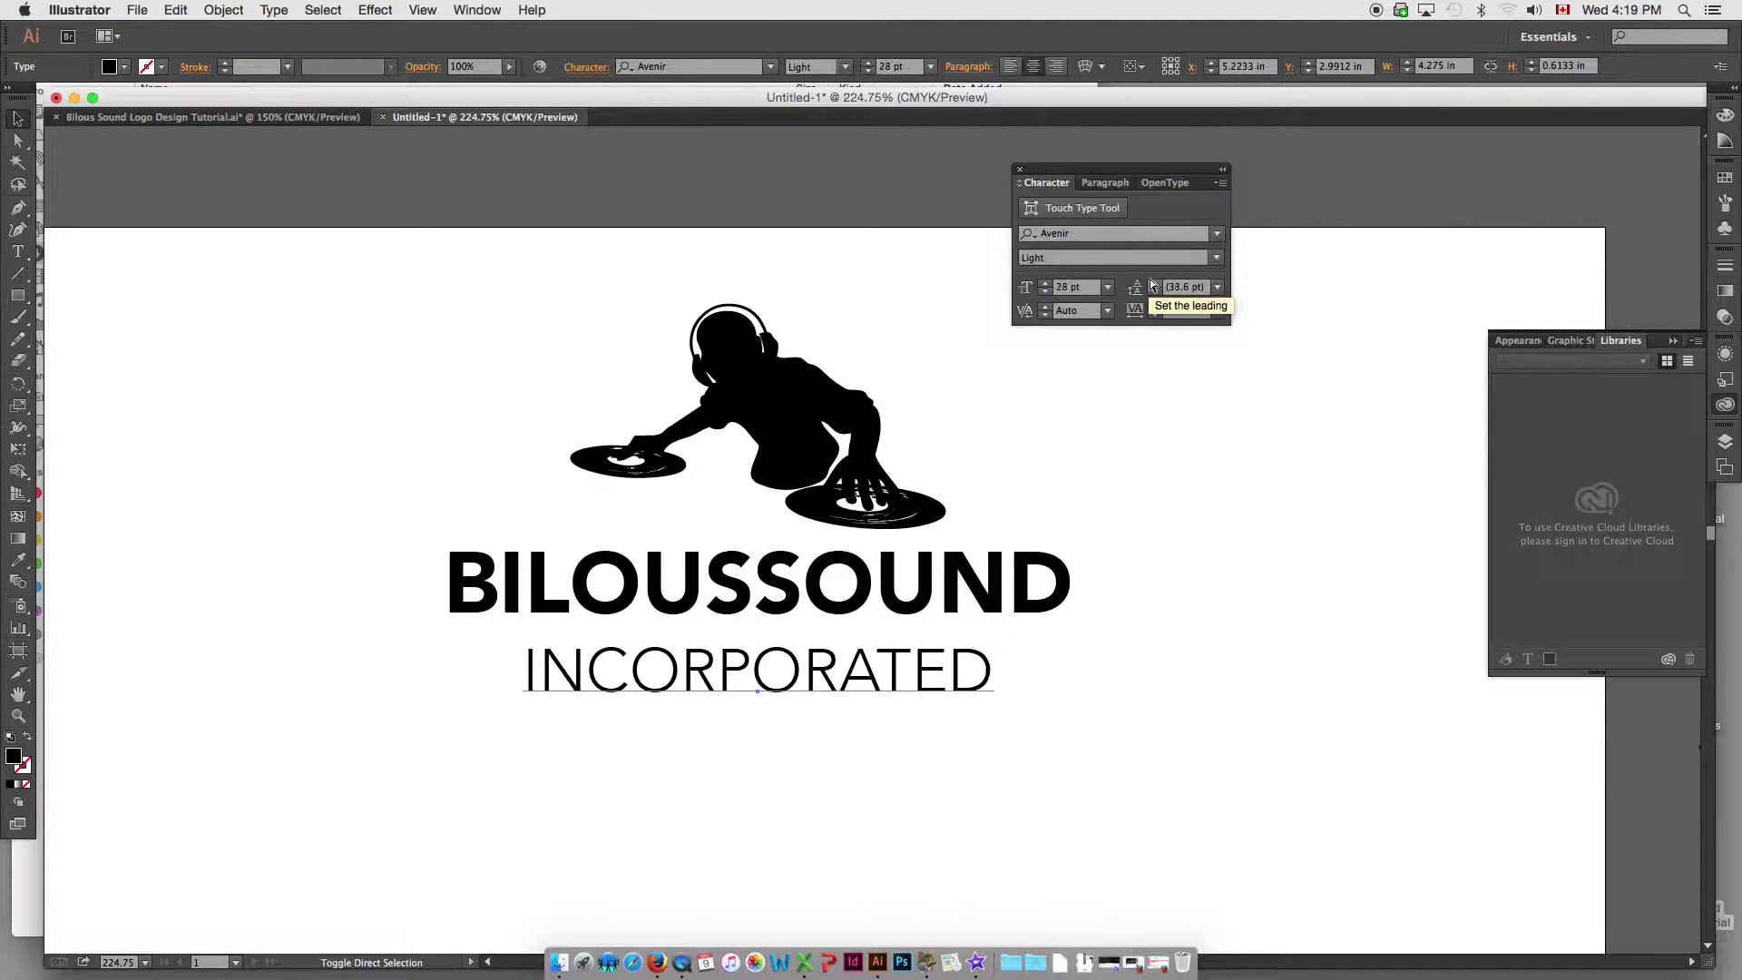
key(super+shift+comma)
key(super+shift+comma)
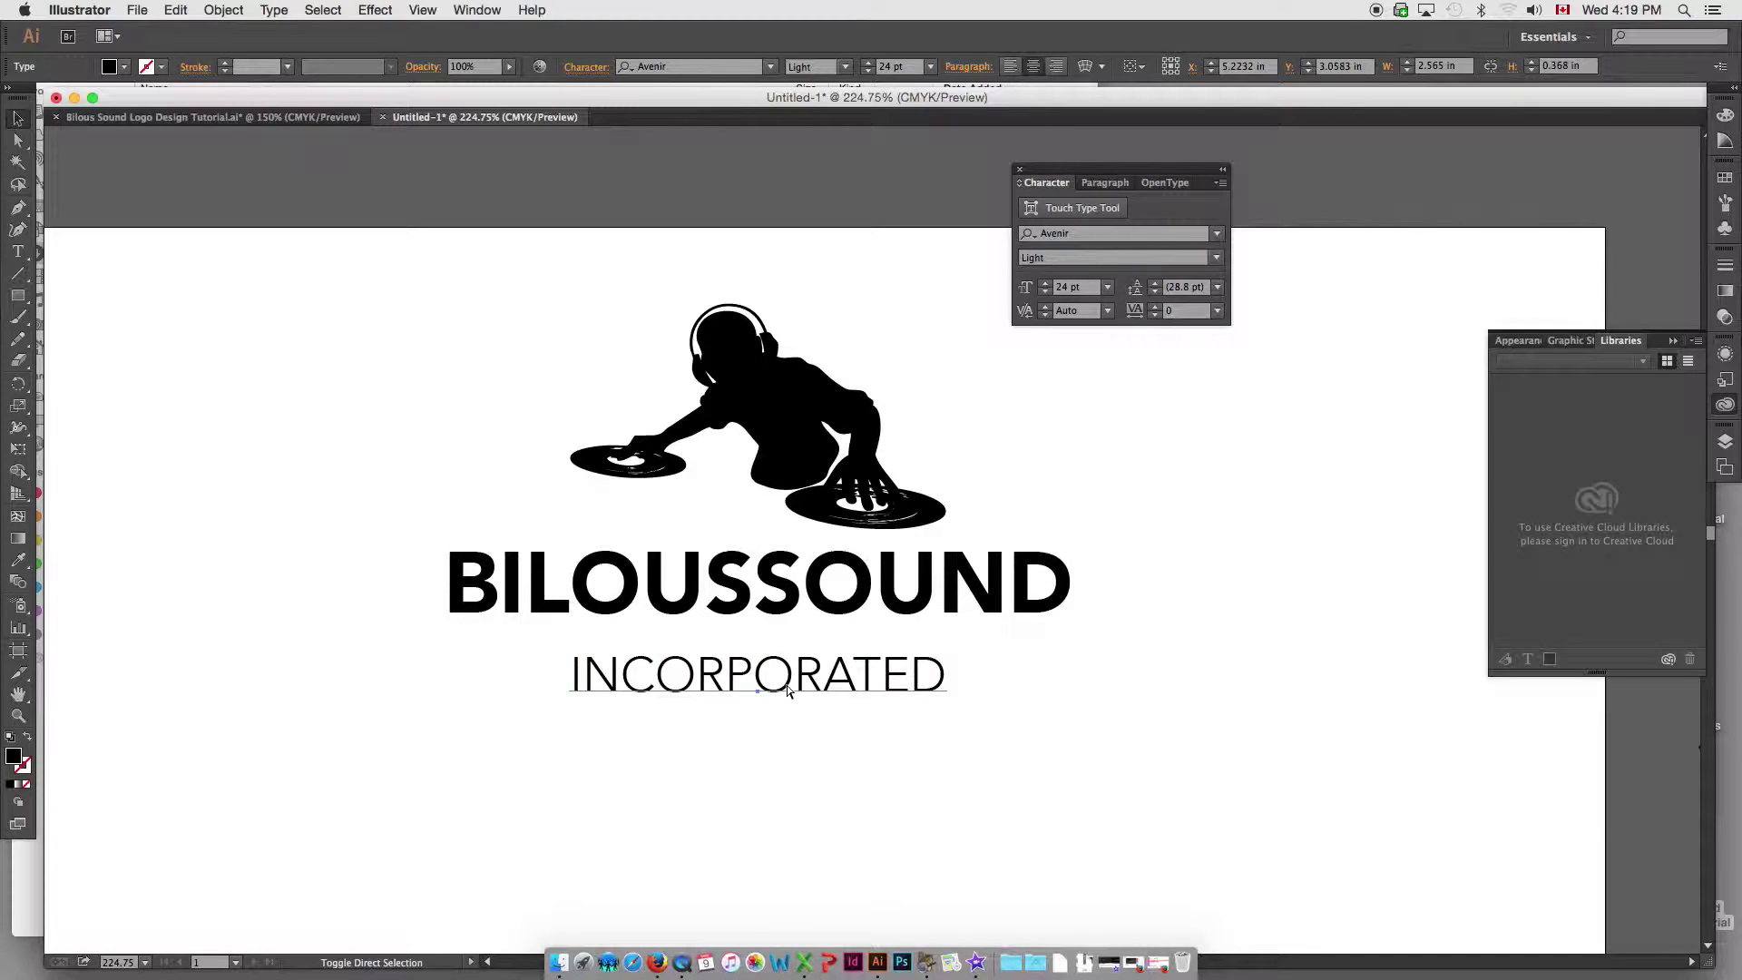
- Reduce INCORPORATED to 20 pt and widen its letter tracking to 400
key(alt+Right)
key(alt+Right)
key(alt+Right)
key(alt+Right)
key(alt+Right)
key(alt+Right)
key(alt+Right)
key(alt+Right)
key(alt+Right)
key(alt+Right)
key(alt+Right)
key(alt+Right)
key(alt+Right)
key(alt+Right)
key(alt+Right)
key(alt+Right)
key(alt+Right)
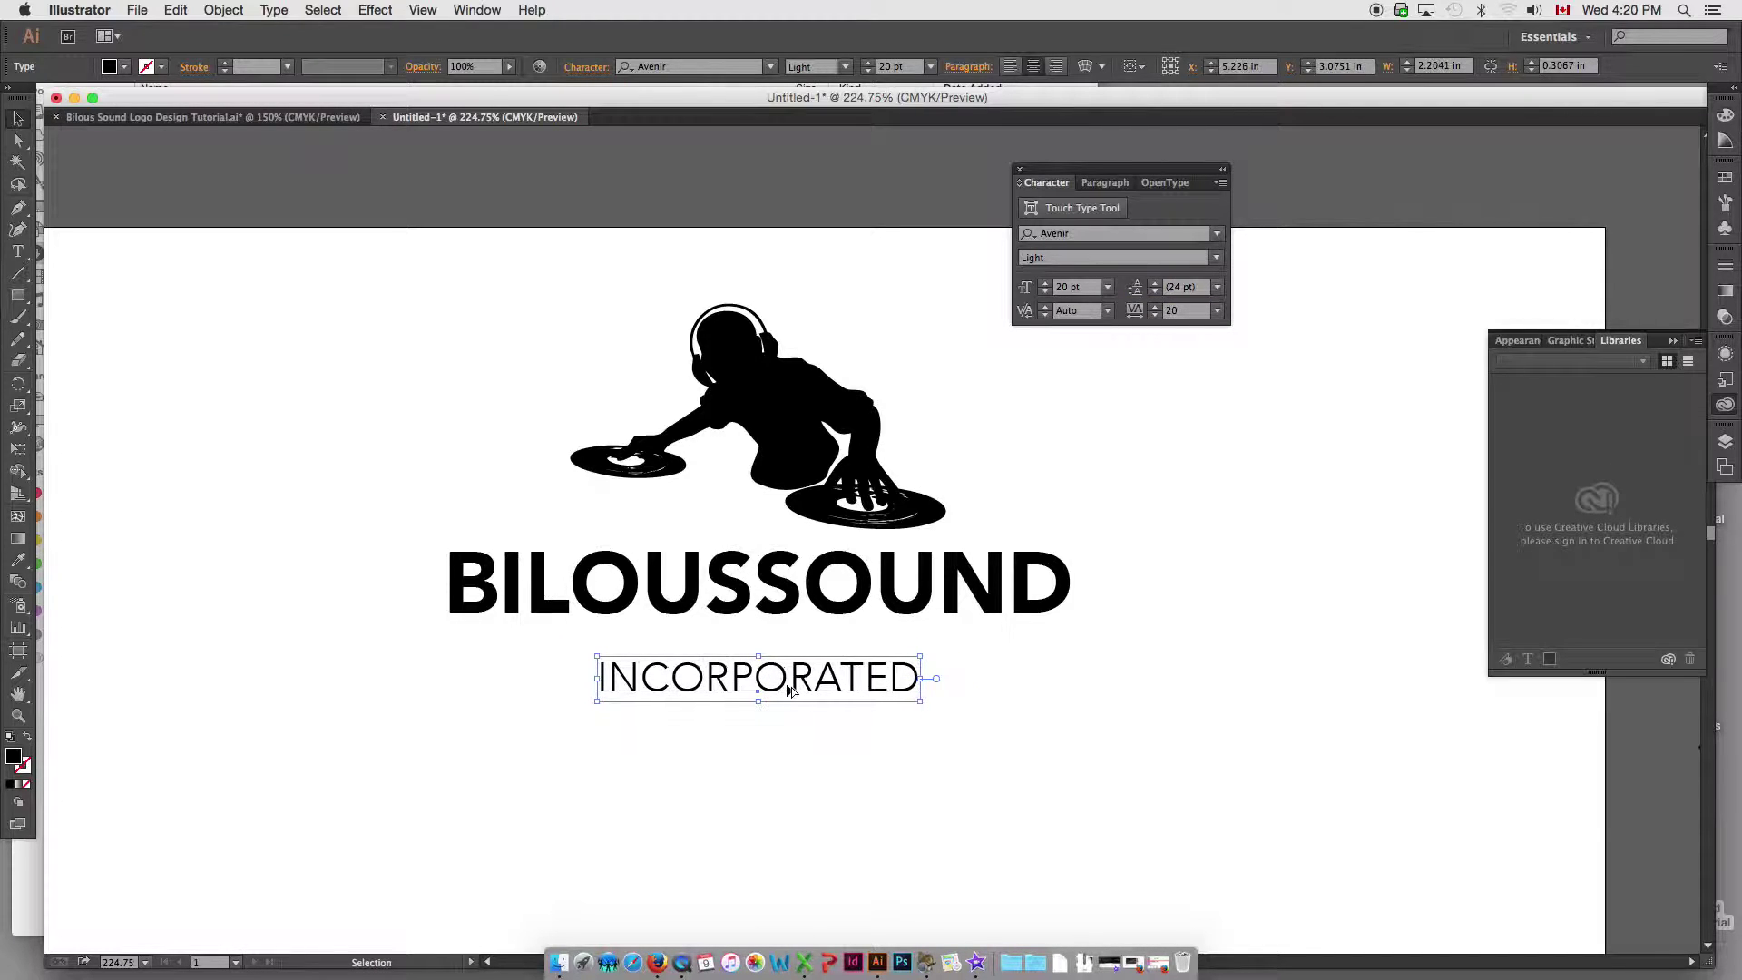
key(alt+Right)
key(alt+Right)
key(alt+Right)
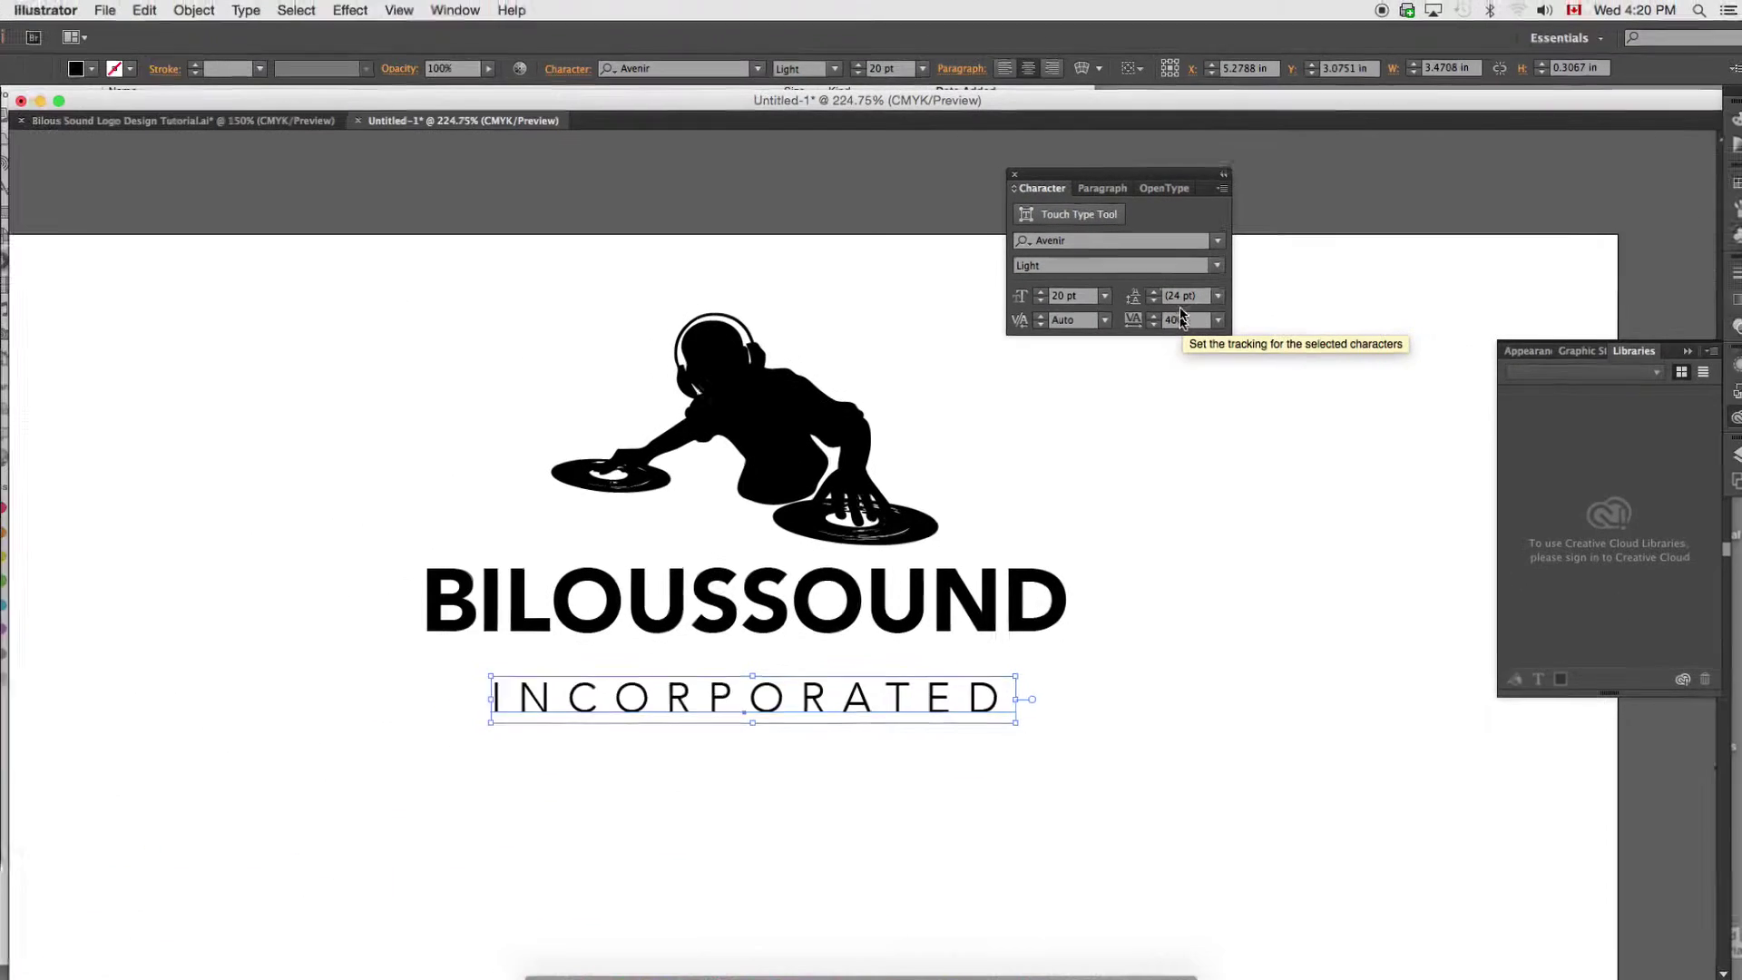
- Increase the tracking of INCORPORATED to 680 so the line spans the width of BILOUSSOUND
drag(1109, 182, 1135, 255)
key(alt+Right)
key(alt+Right)
key(alt+Right)
key(alt+Right)
key(alt+Right)
key(alt+Right)
key(alt+Right)
key(alt+Right)
key(alt+Right)
key(alt+Right)
key(alt+Right)
key(alt+Right)
key(alt+Right)
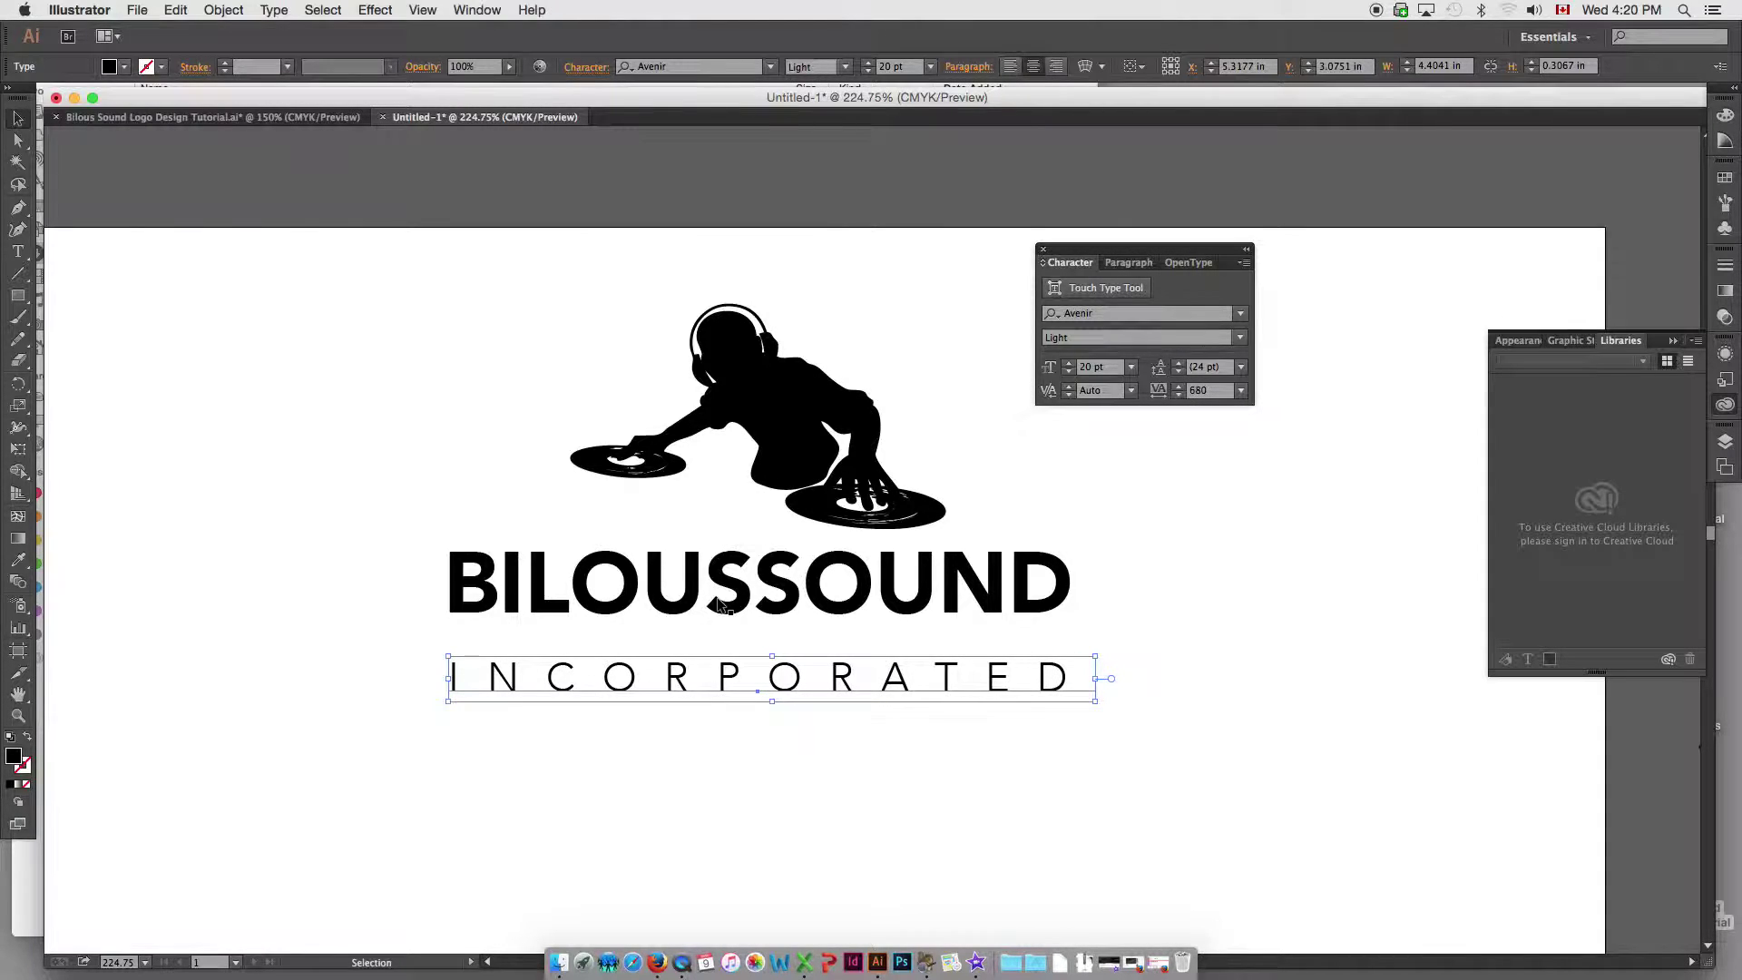
- Move INCORPORATED up to sit tightly beneath BILOUSSOUND, keeping its tracking at 680
key(alt+Right)
key(Up)
key(Up)
key(Up)
key(Up)
key(Up)
key(Up)
key(Up)
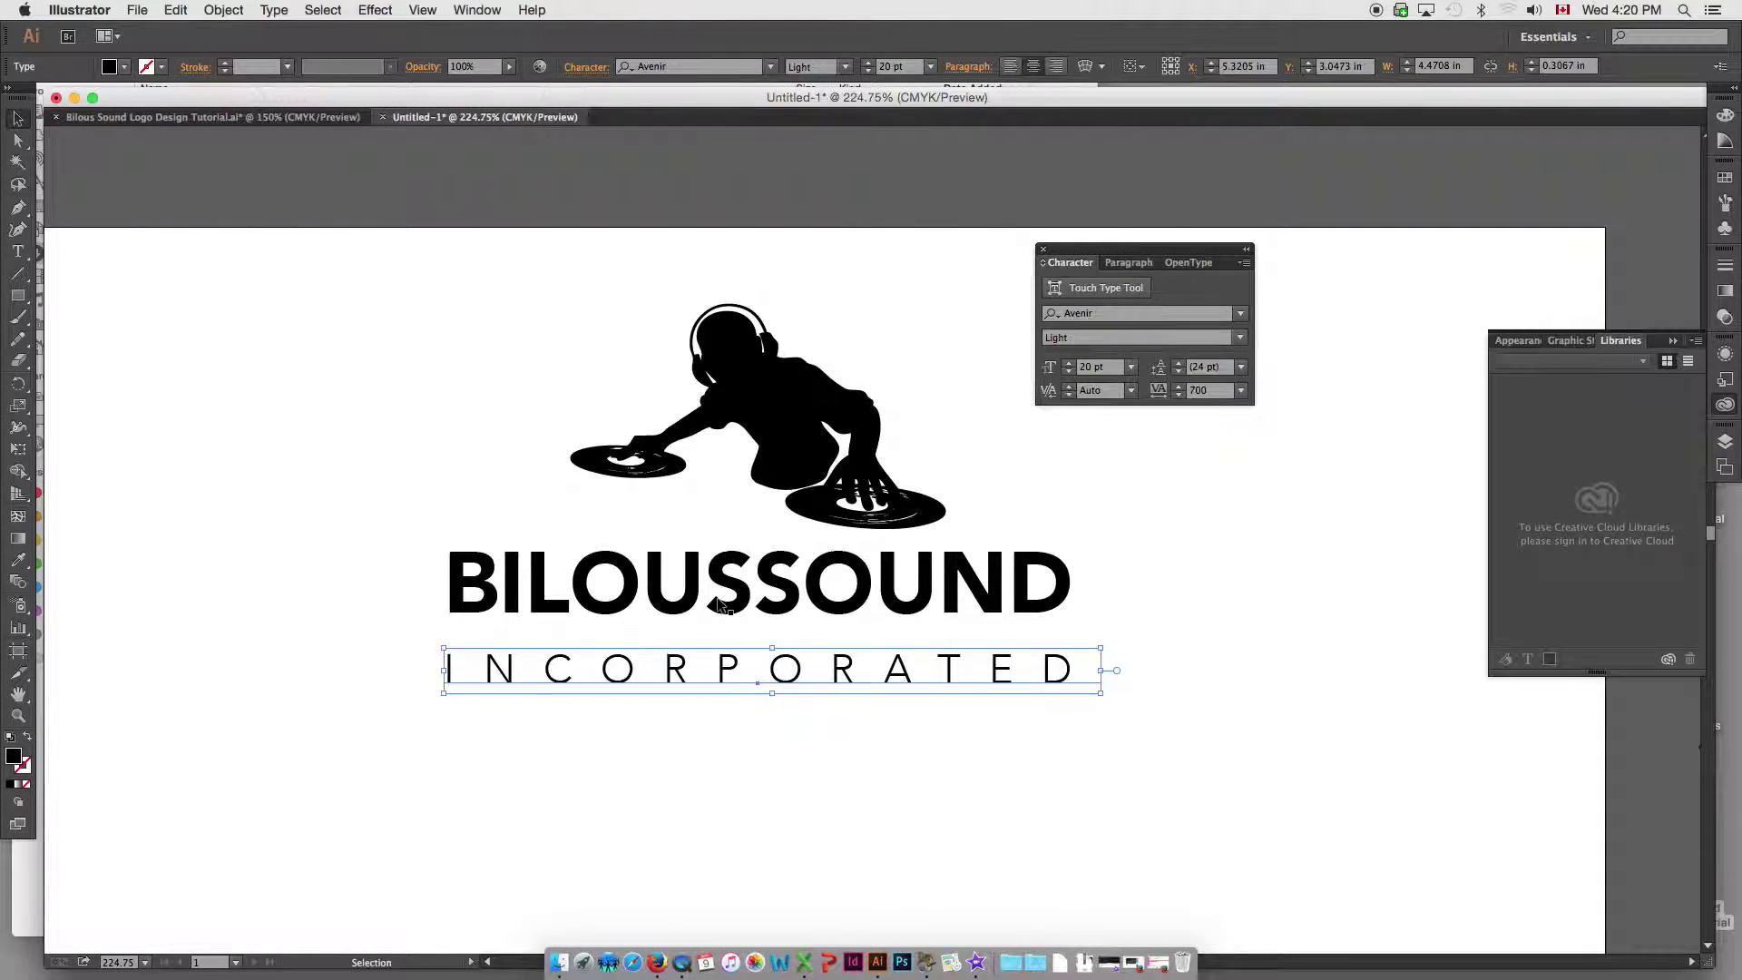
key(alt+Left)
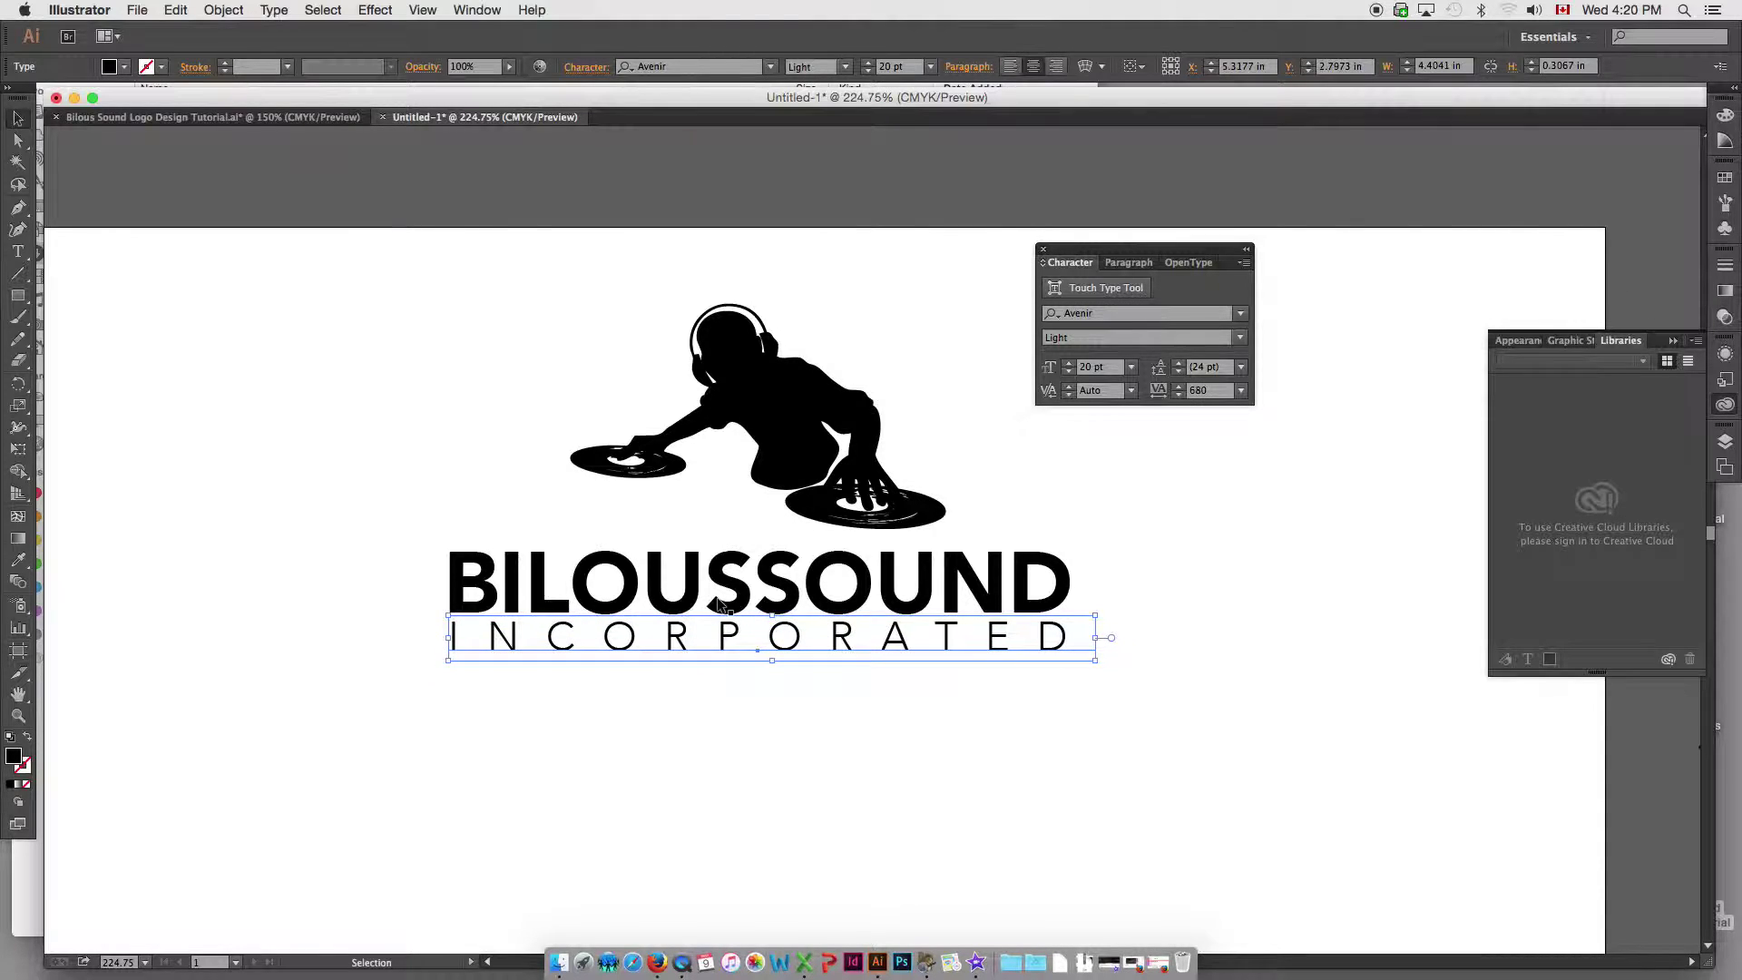
key(Up)
key(Up)
key(Up)
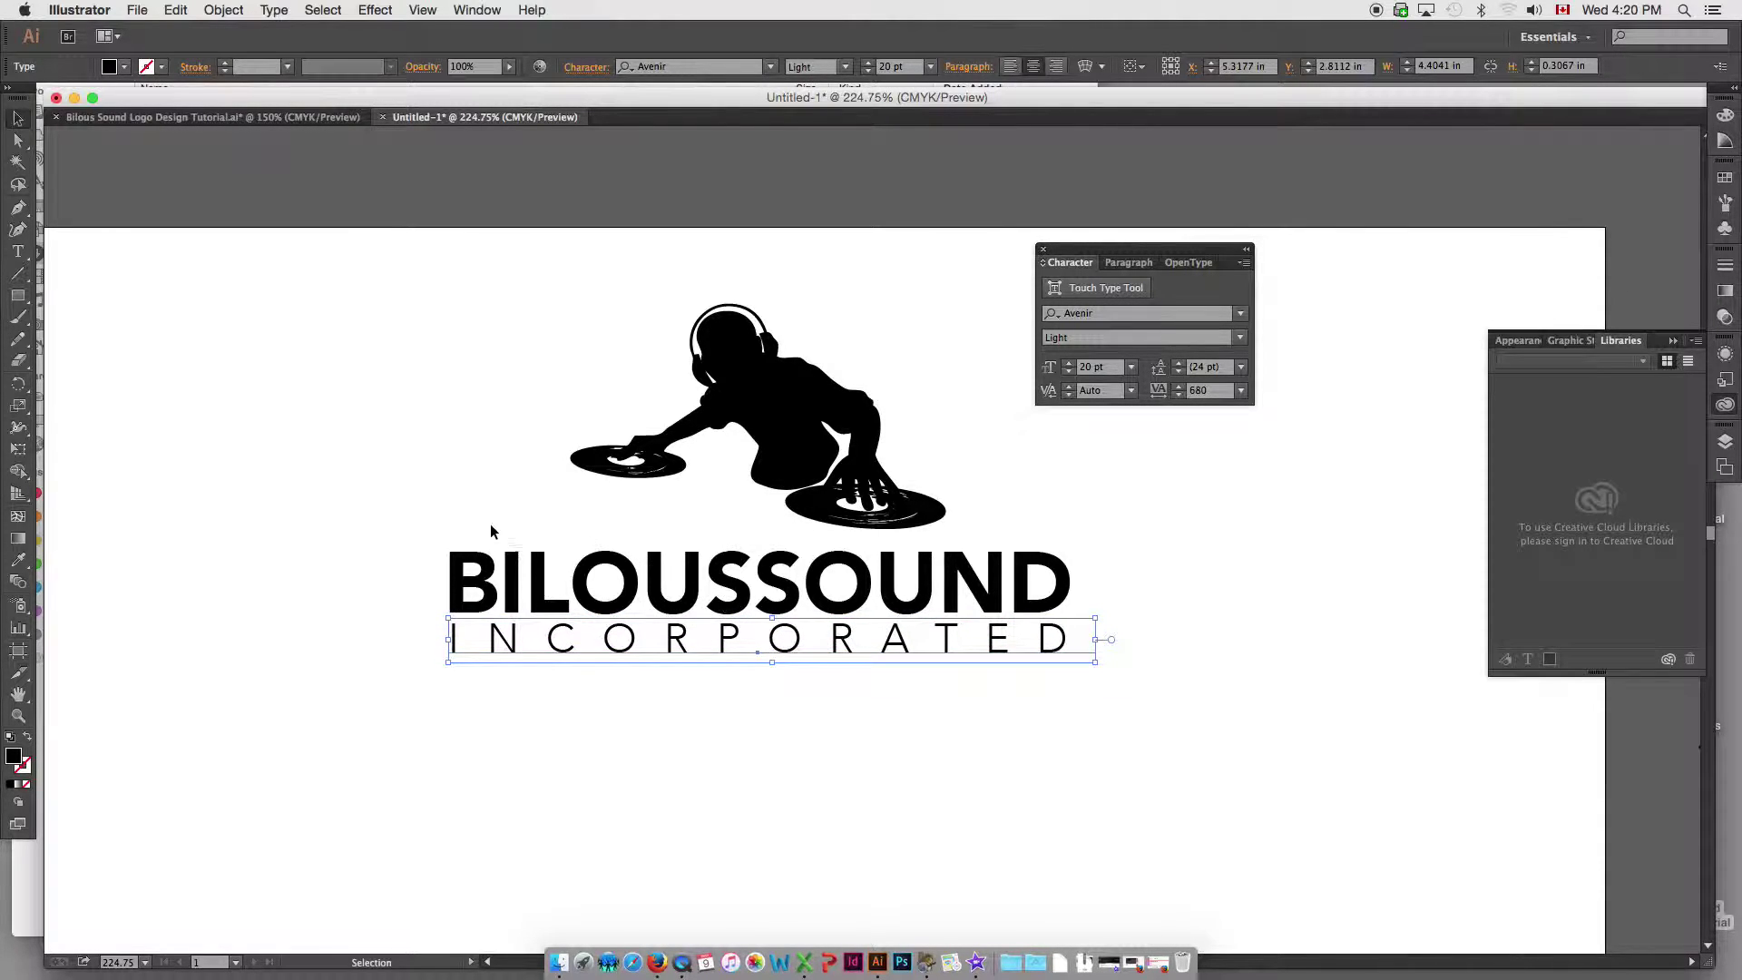
- Shift INCORPORATED slightly lower to leave a small gap under BILOUSSOUND
click(439, 527)
click(564, 591)
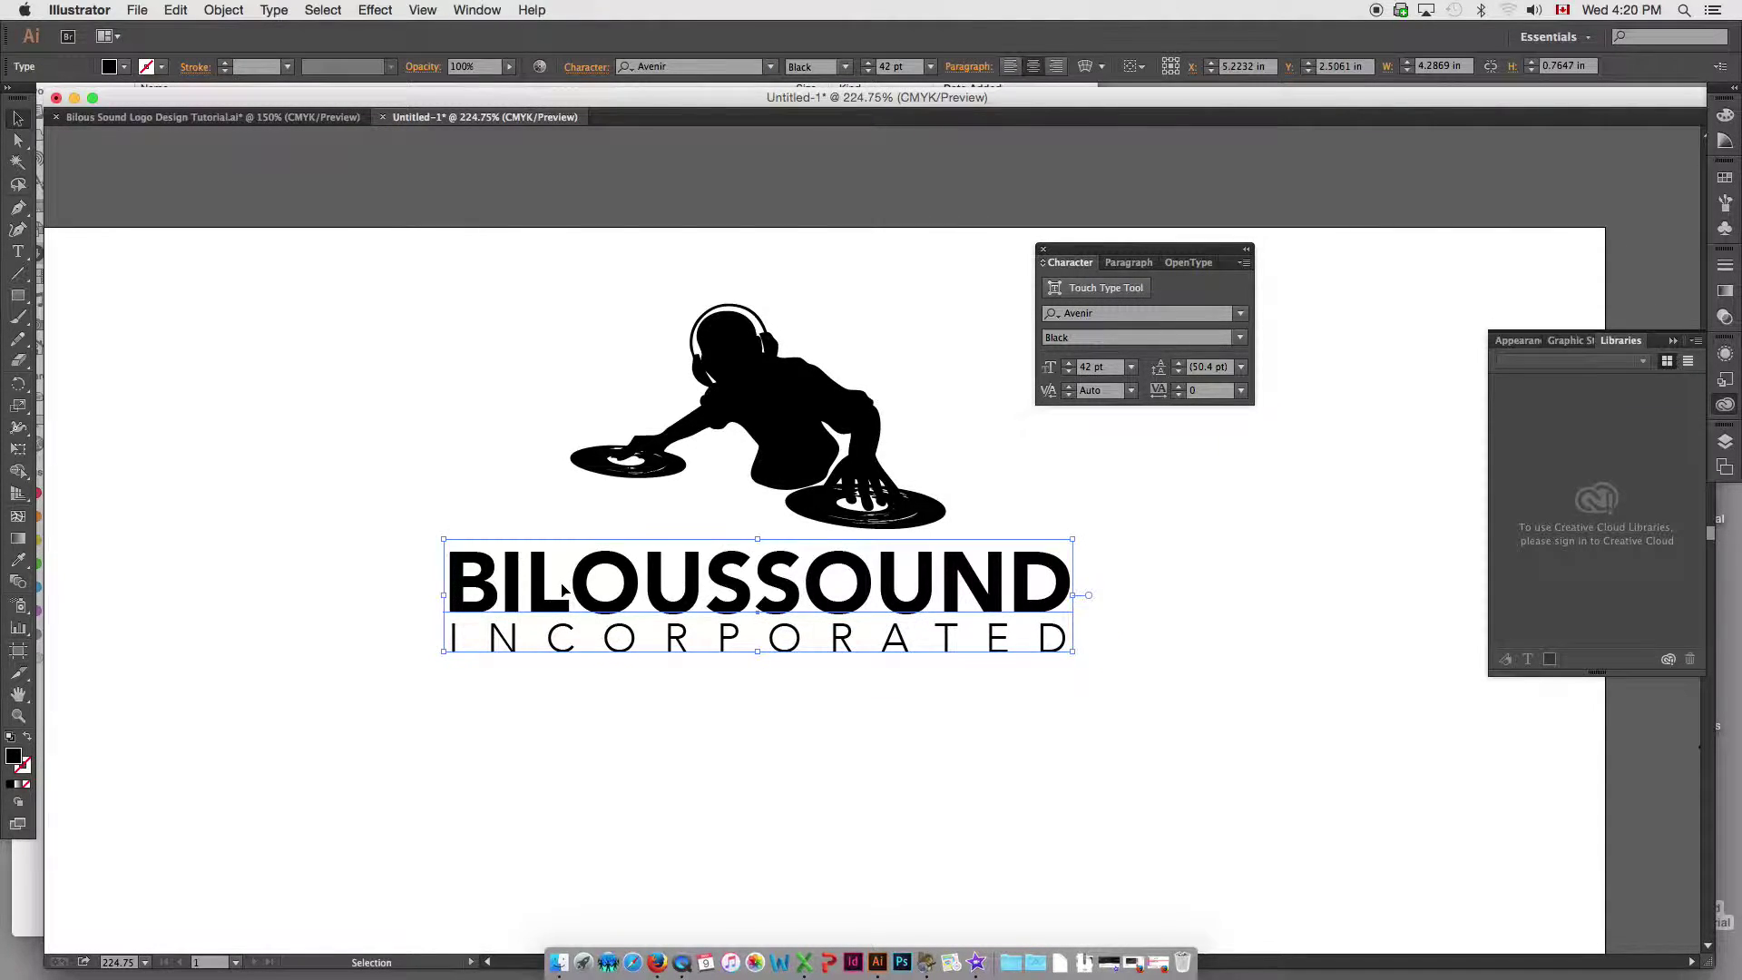
click(610, 646)
drag(609, 646, 610, 652)
- Colour only the SOUND part of the BILOUSSOUND wordmark grey, using a 64% black (K) fill
click(626, 595)
key(t)
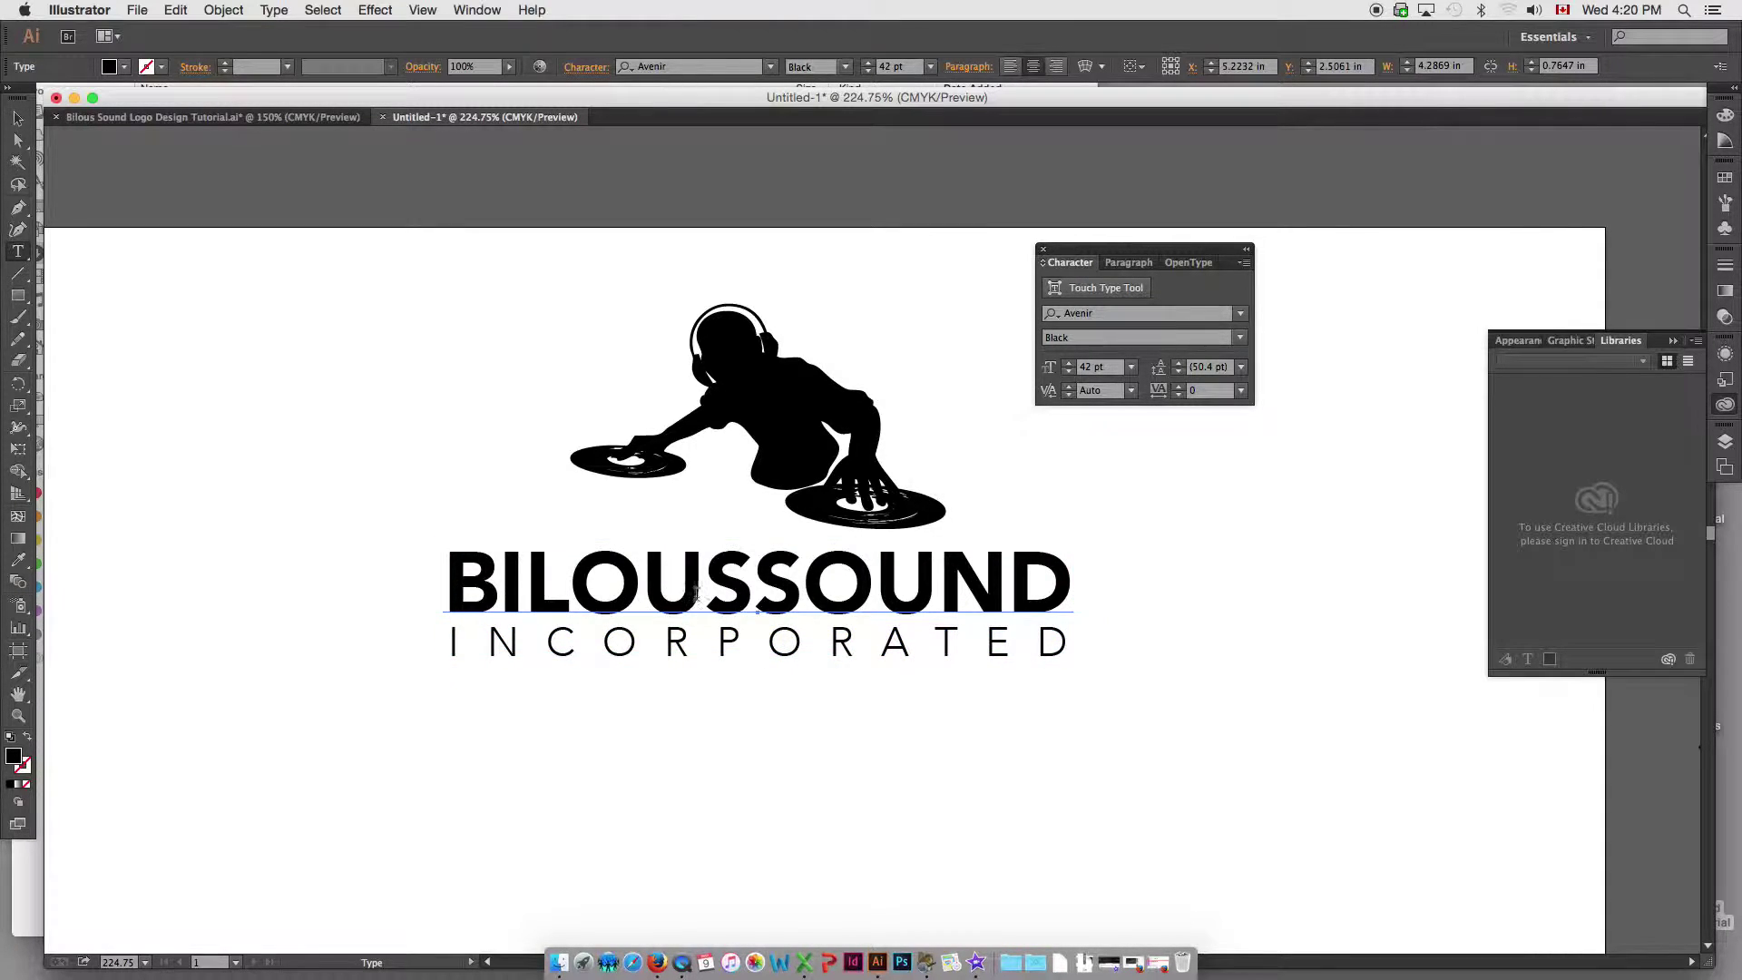
drag(757, 583, 1075, 583)
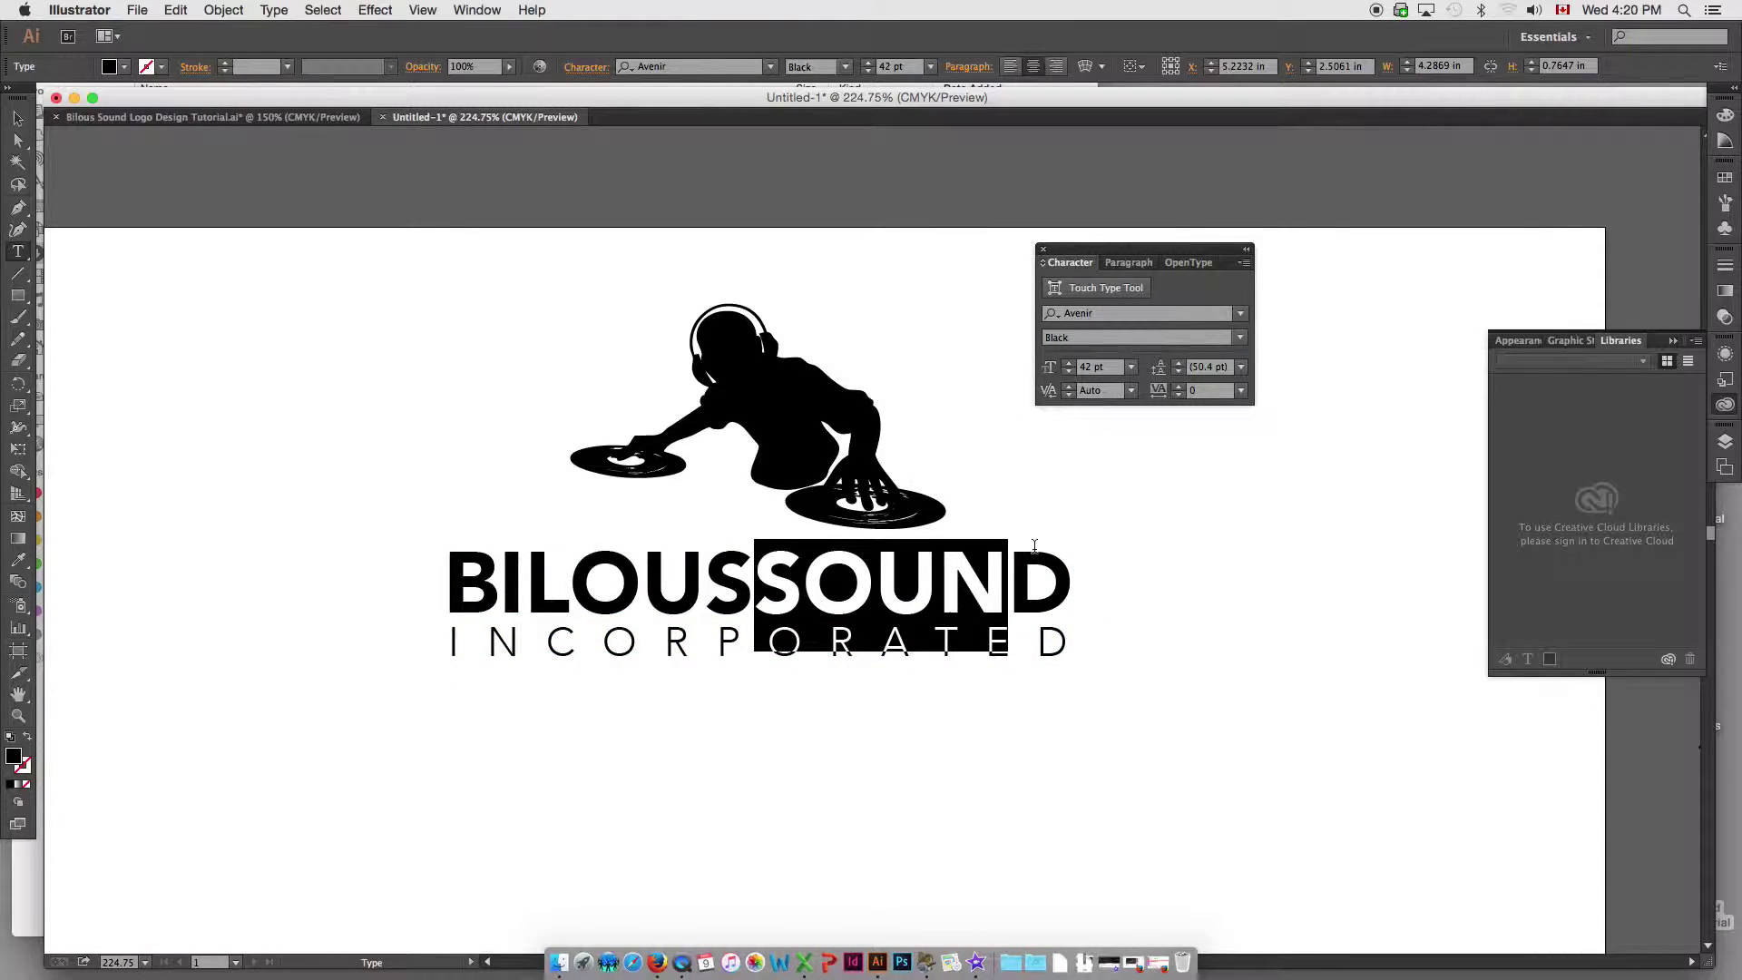
click(760, 582)
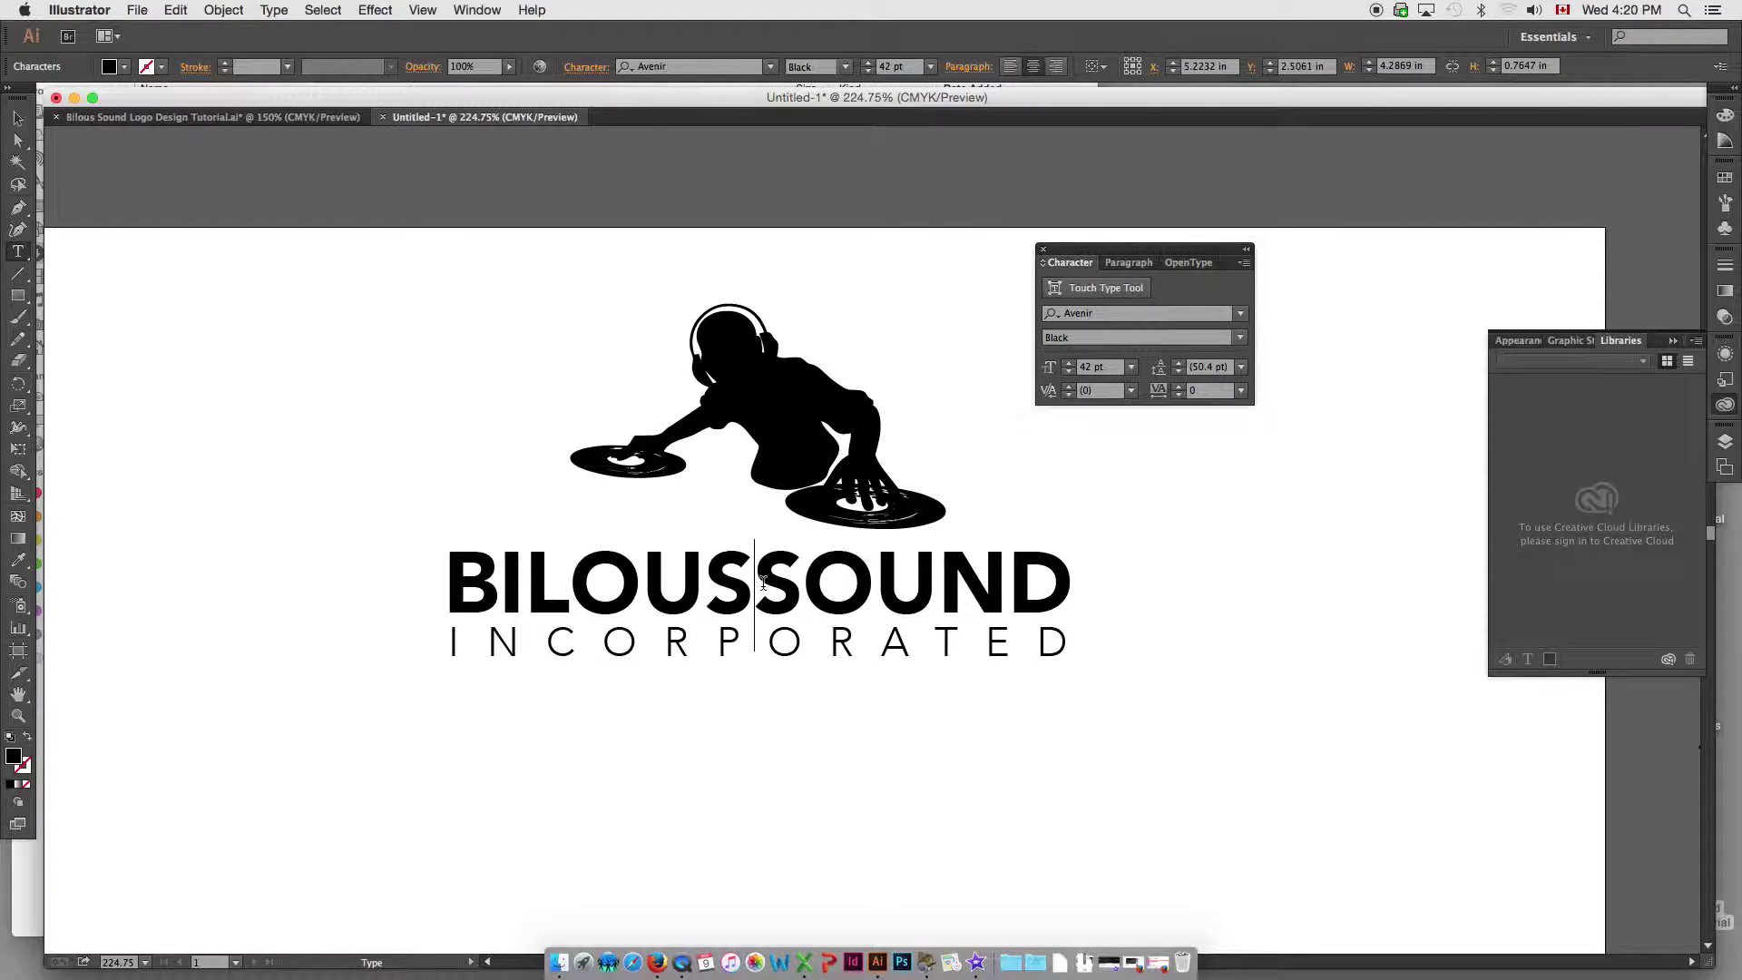
drag(760, 582, 1049, 578)
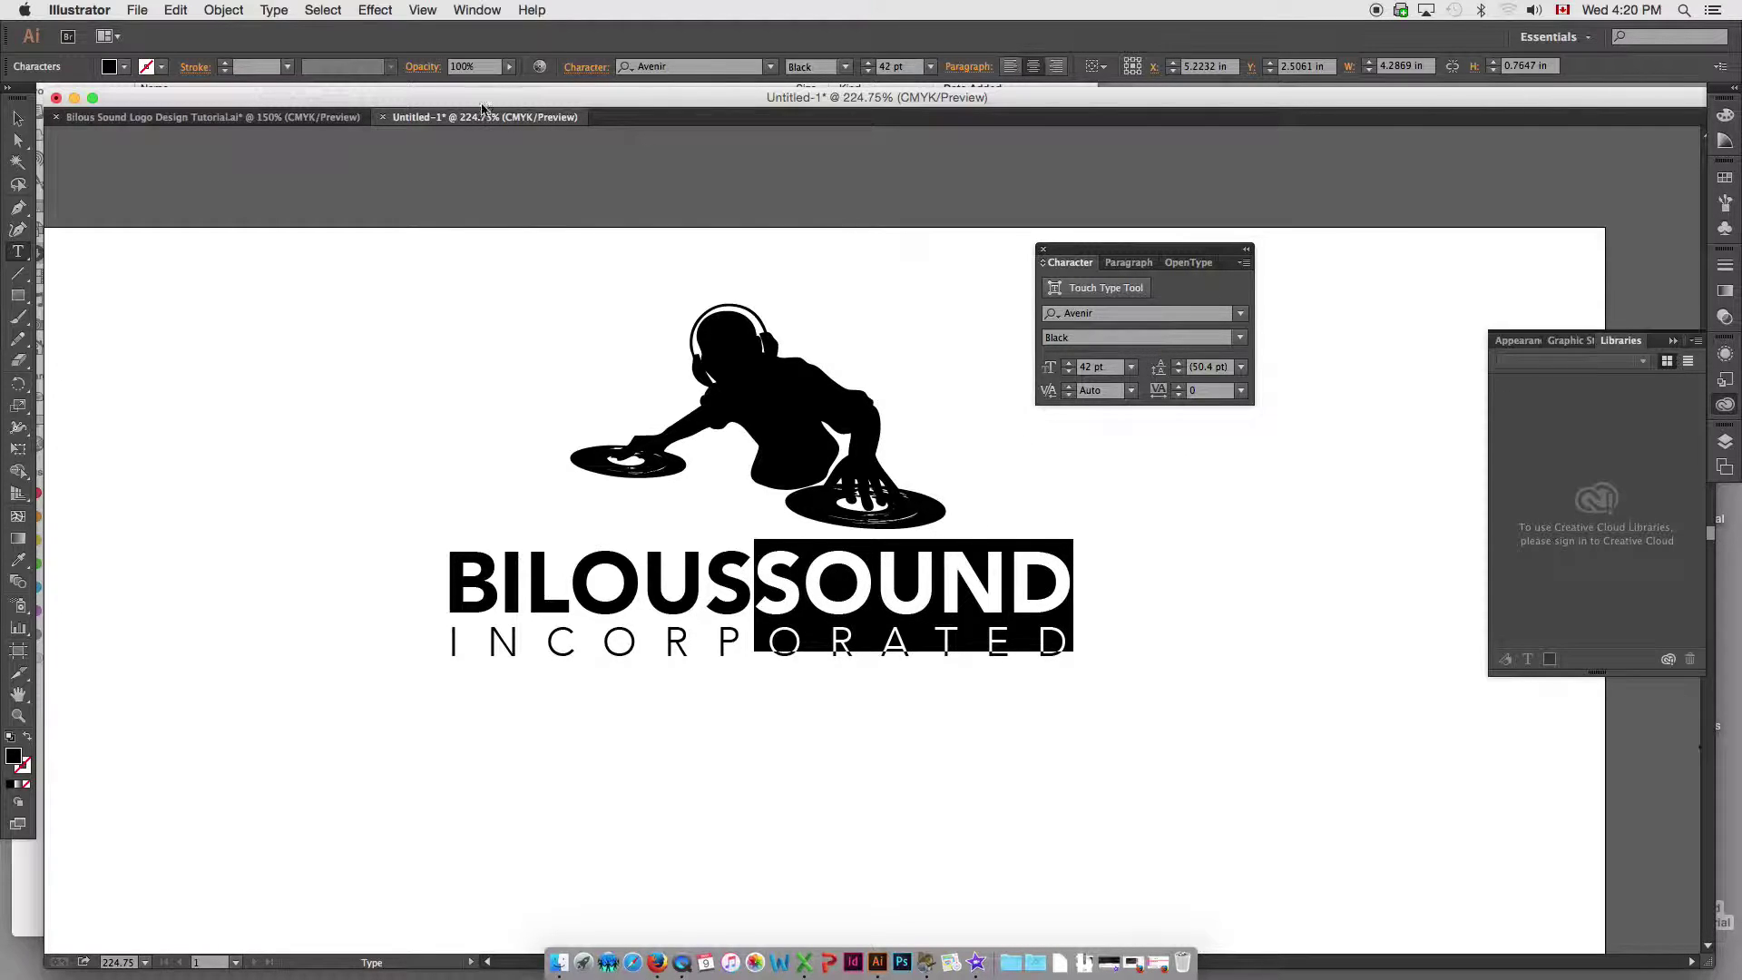
click(476, 10)
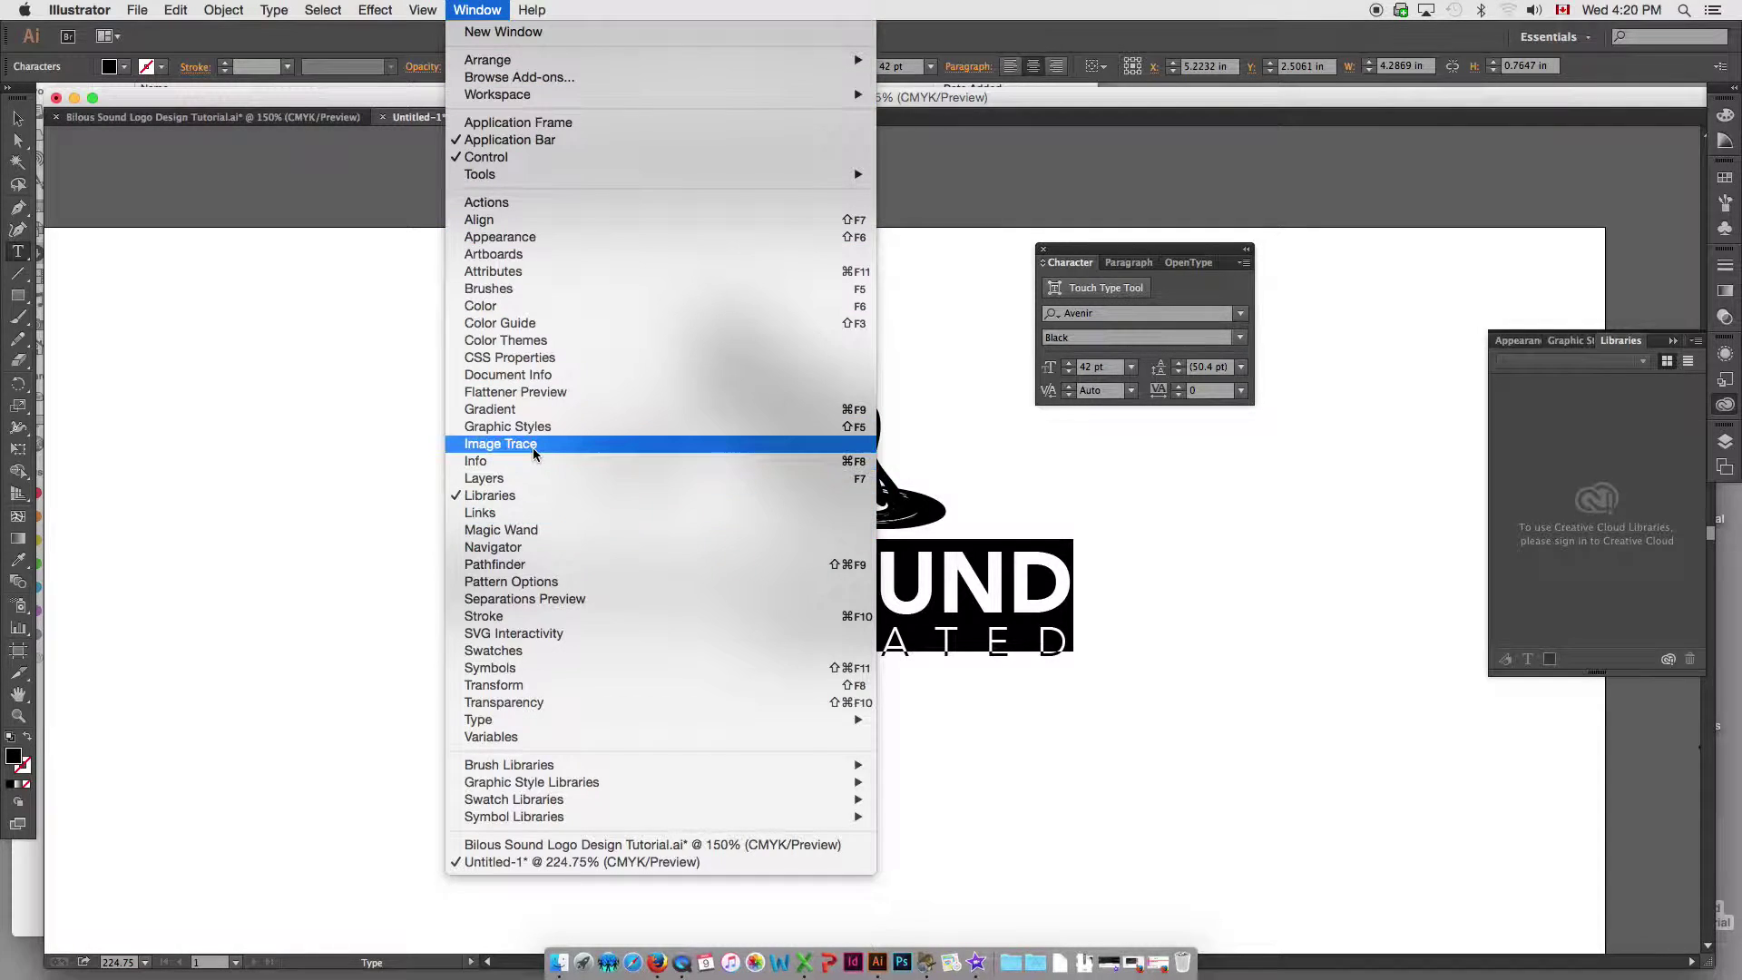
click(520, 306)
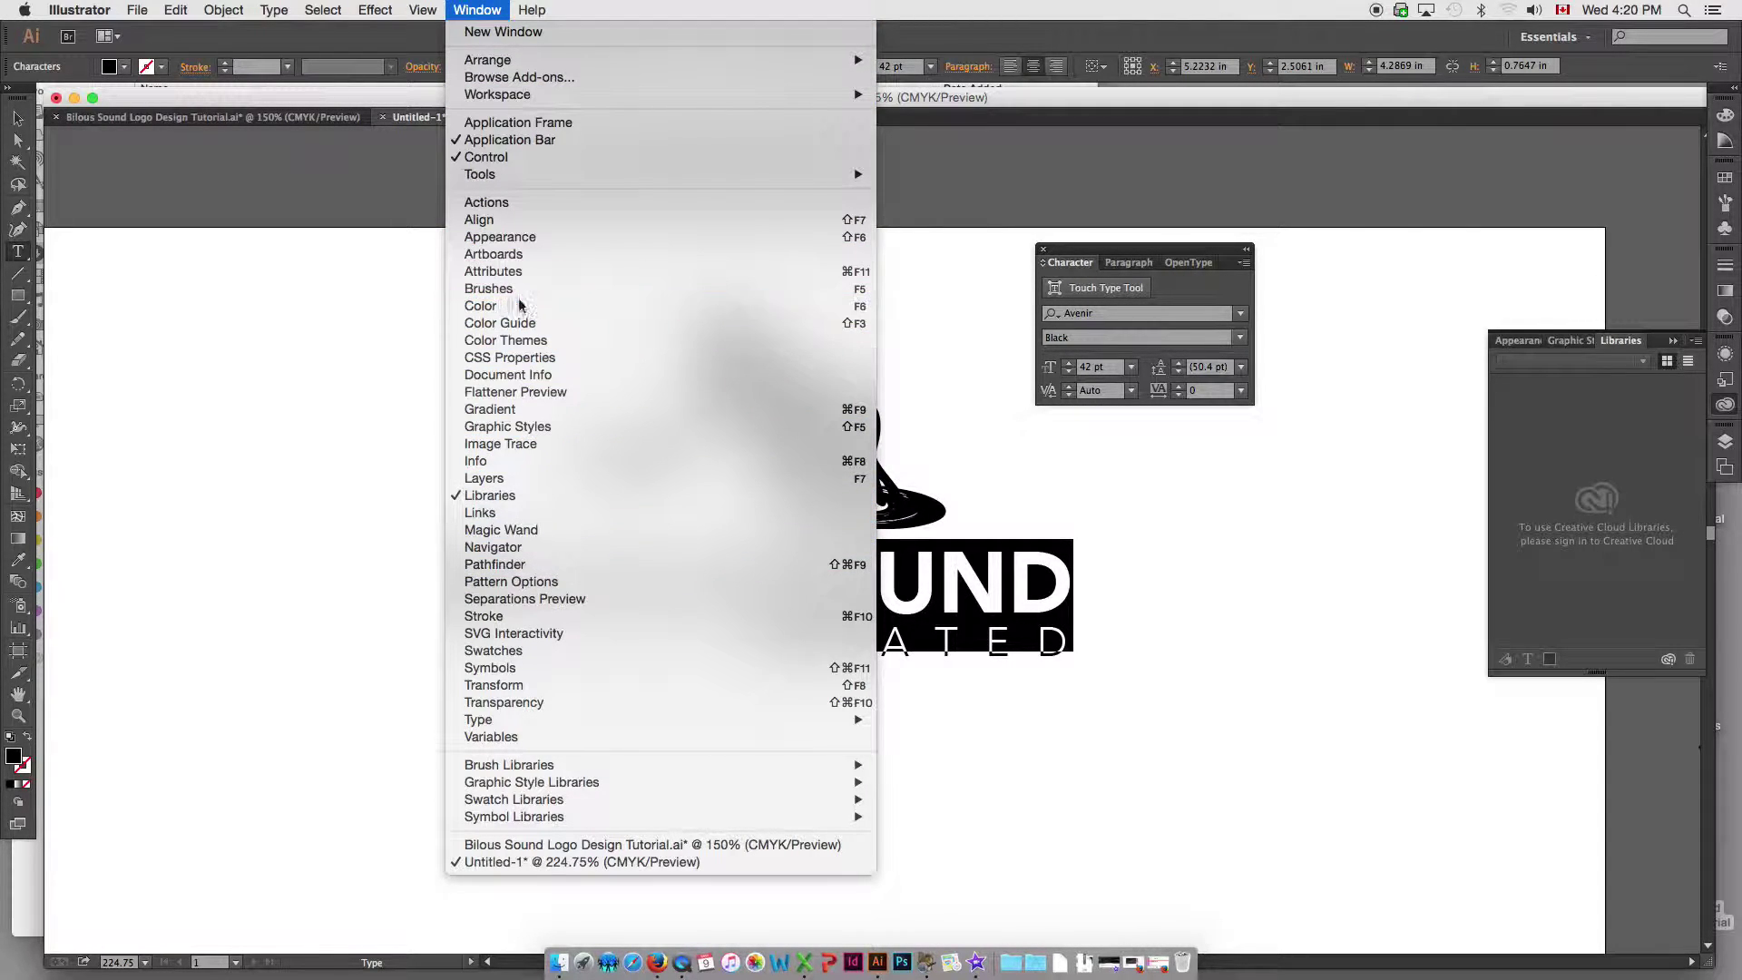
drag(1613, 200, 1619, 203)
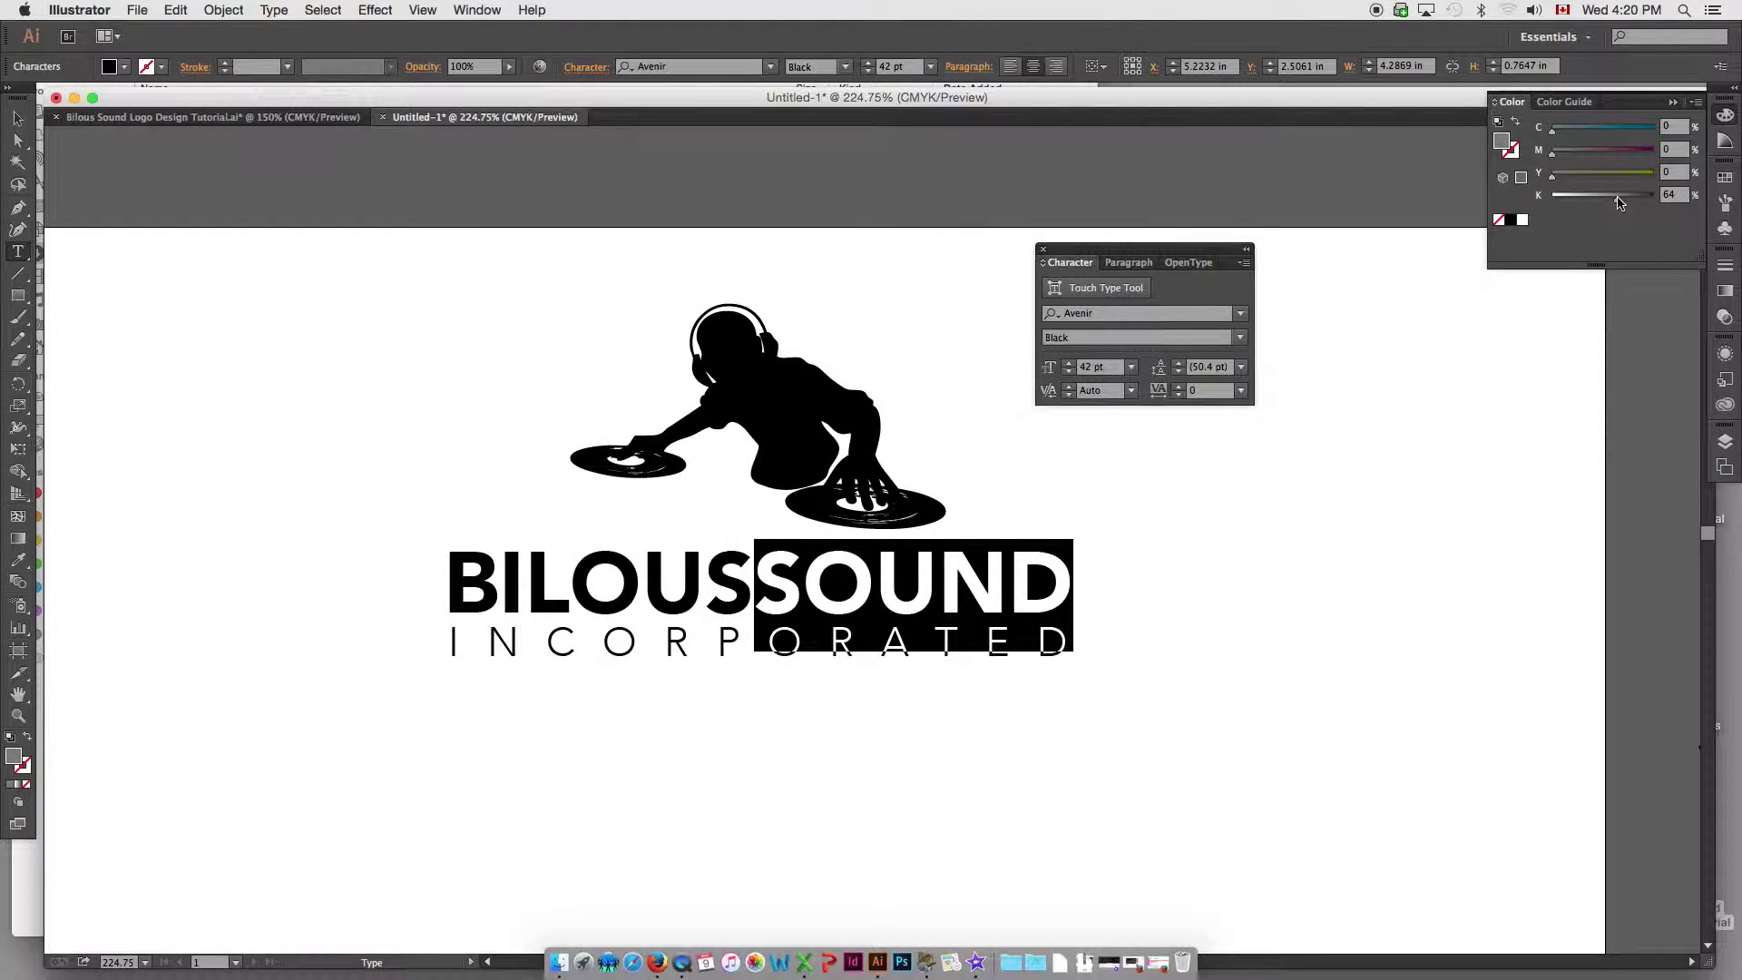
super+click(1275, 531)
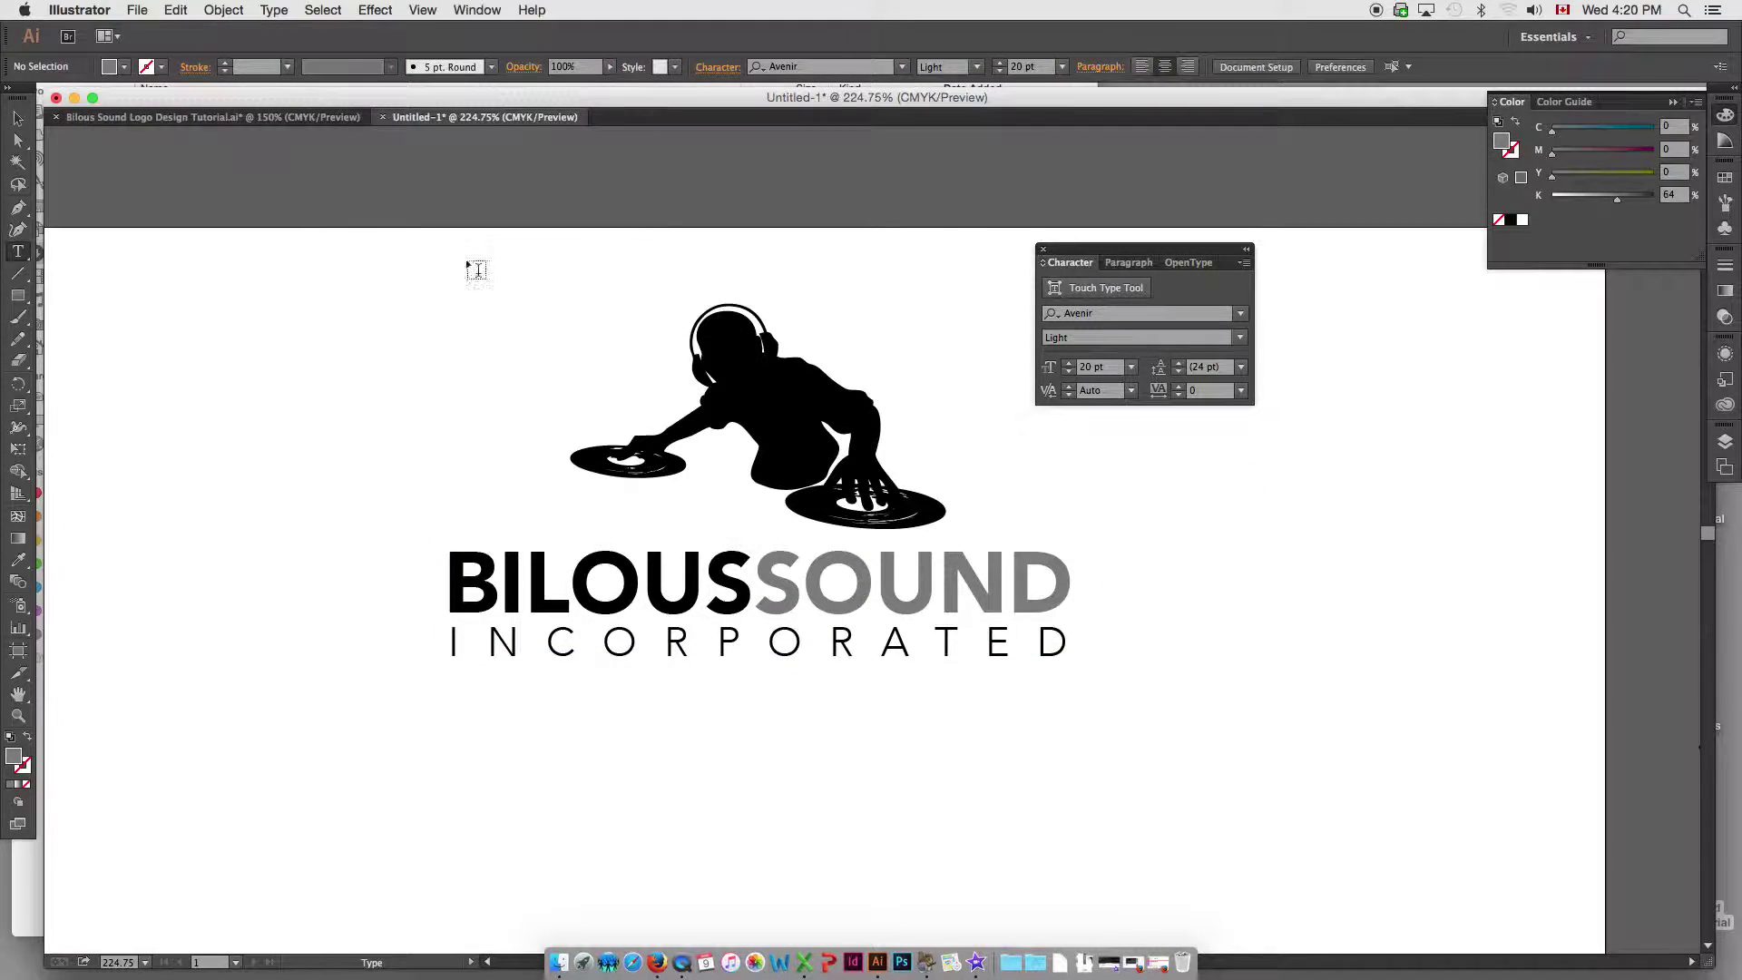
- Enlarge the DJ figure above the BILOUSSOUND wordmark to about 2.86 in wide and 1.72 in high
key(v)
alt+super+click(316, 410)
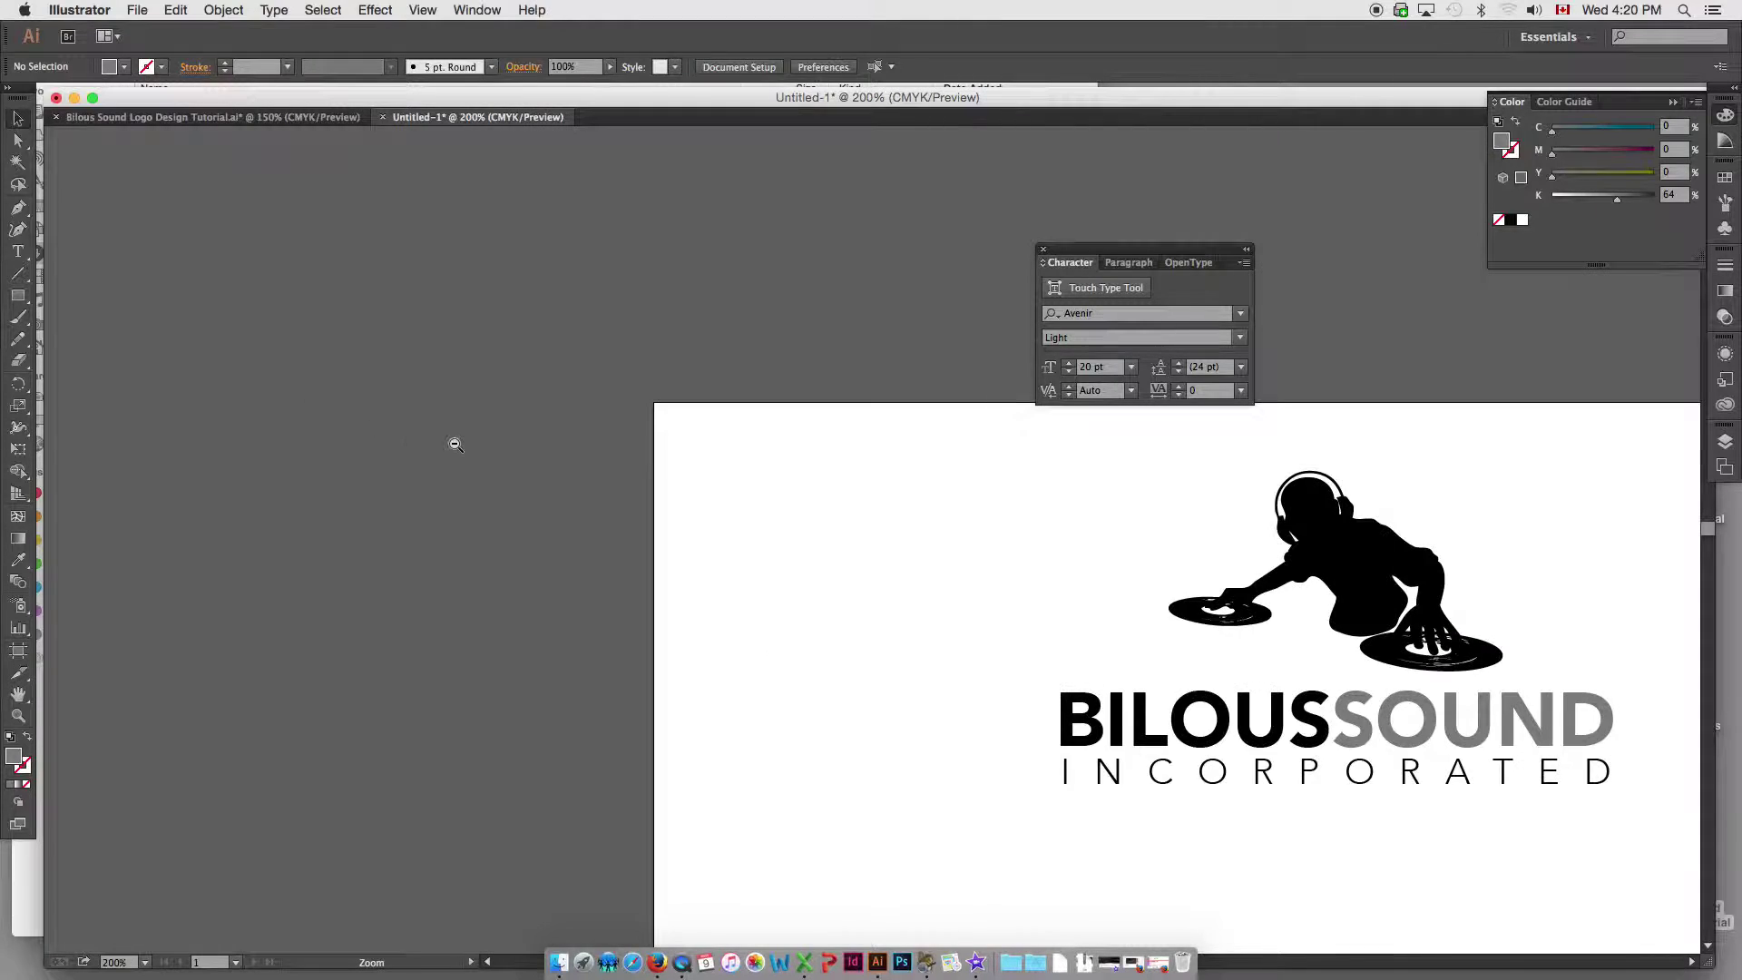
drag(451, 442, 114, 480)
scroll(997, 677, right, 3)
click(844, 588)
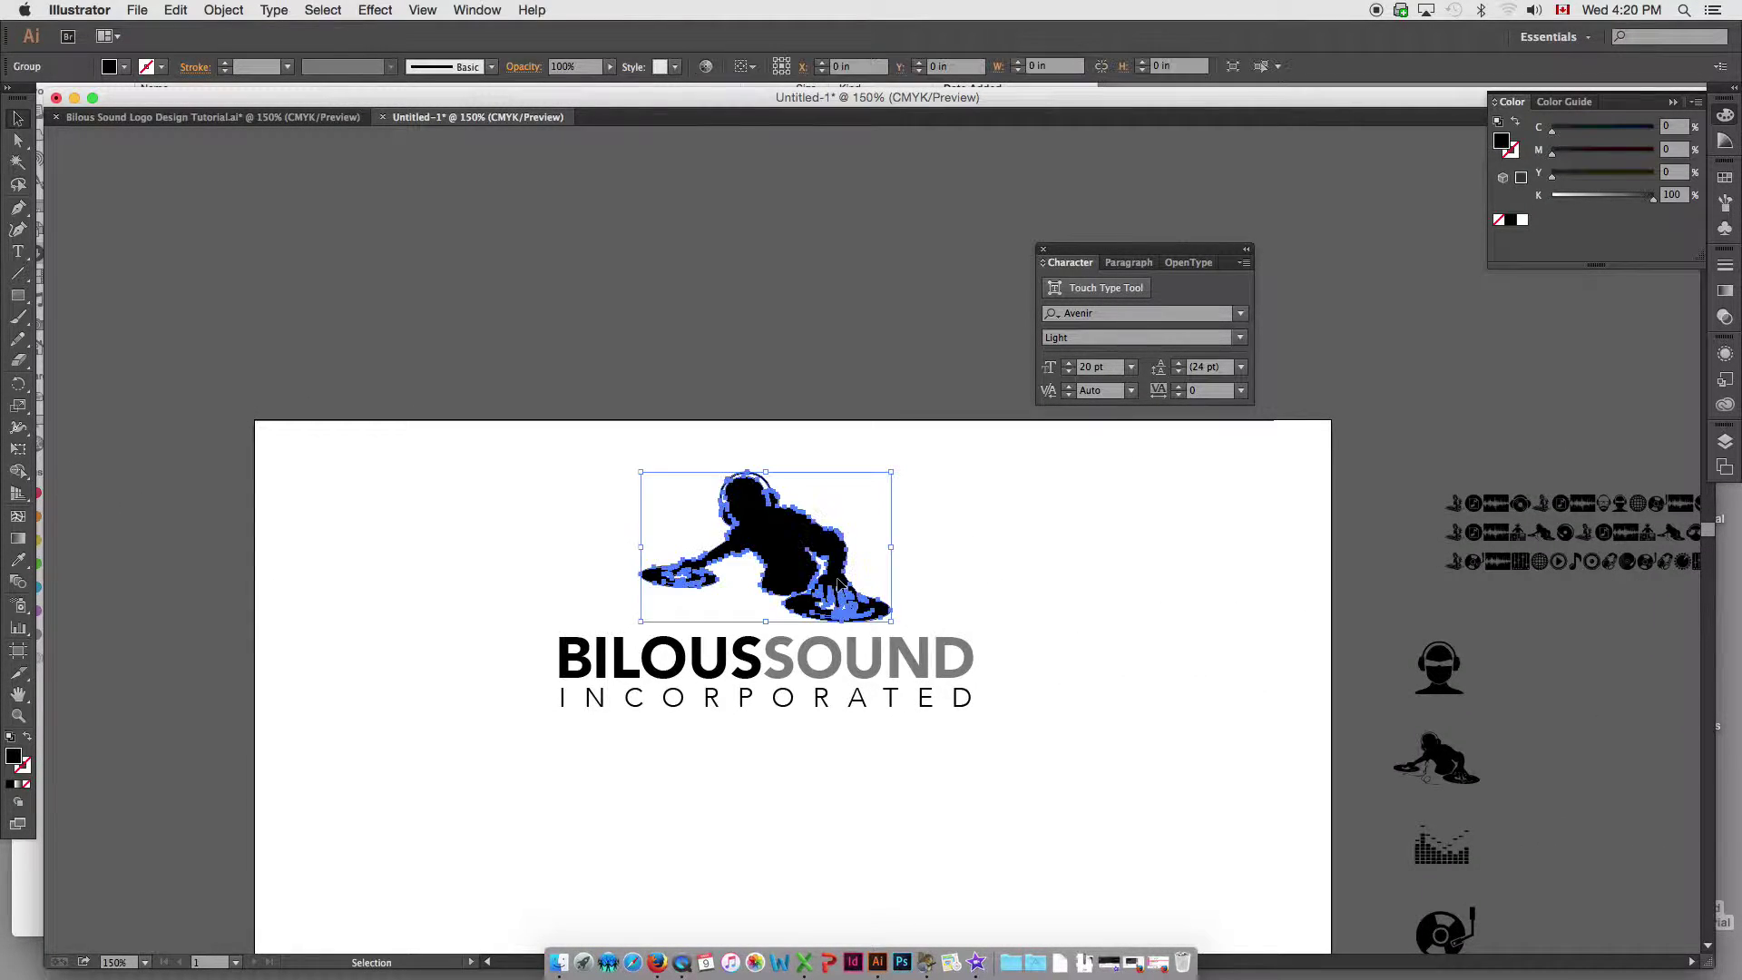
key(s)
drag(503, 438, 465, 413)
click(18, 117)
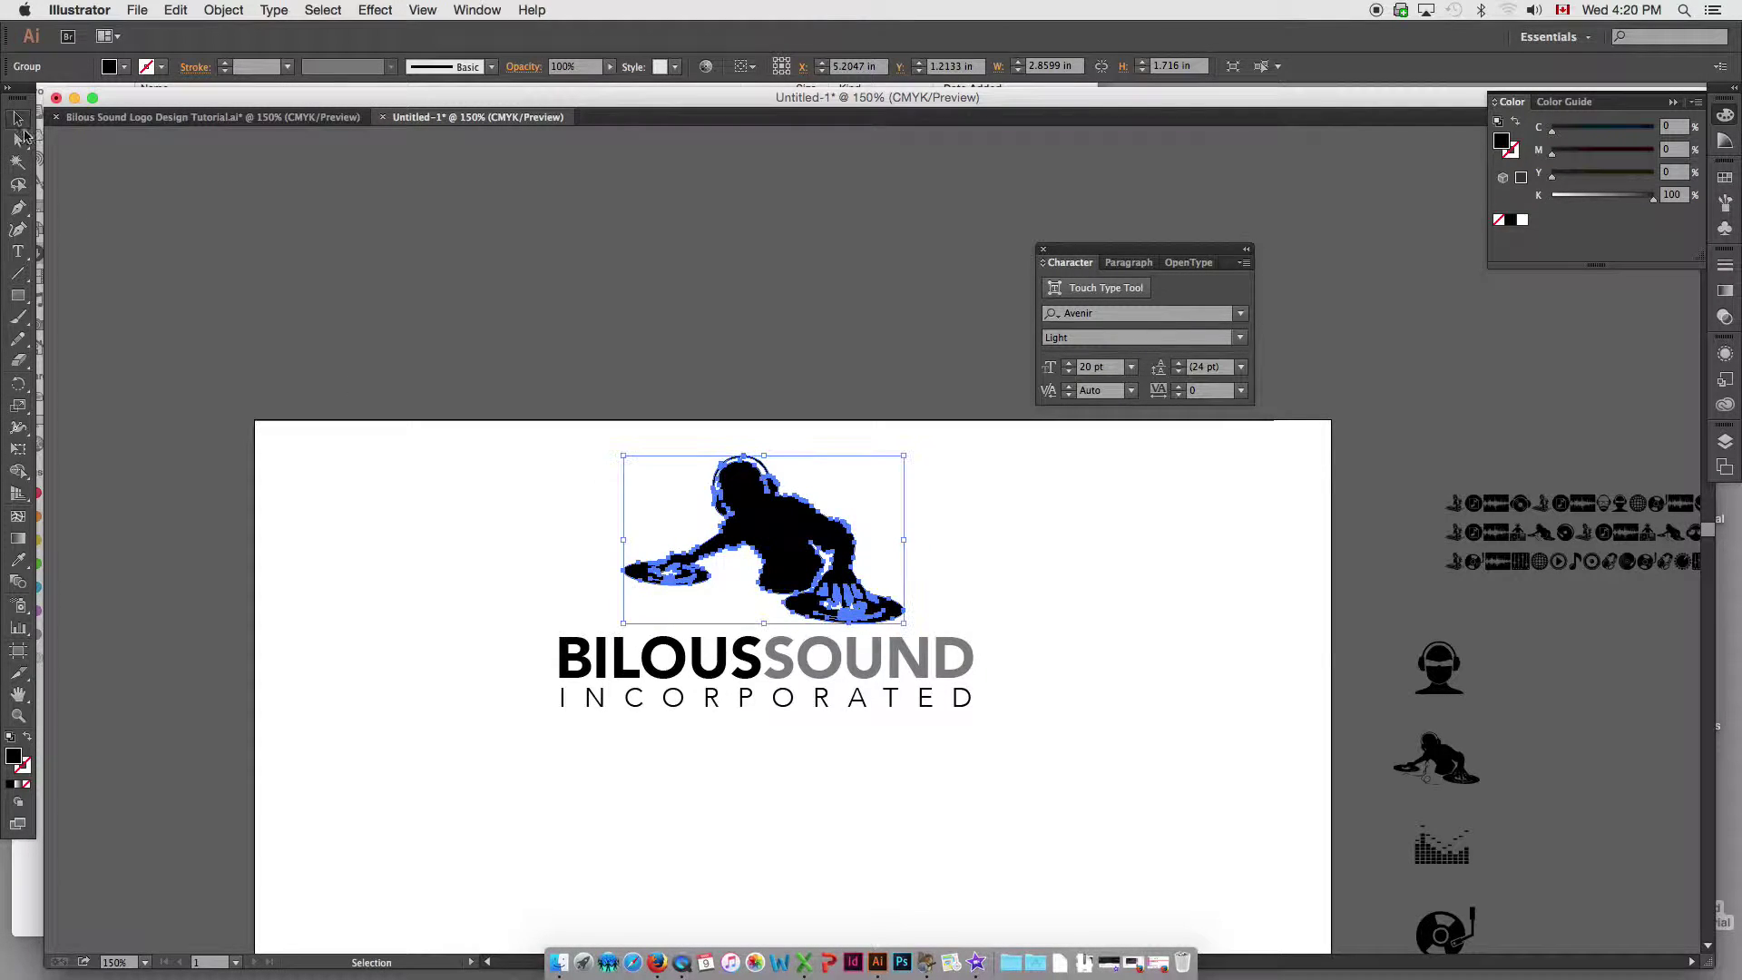
click(612, 549)
- Move the complete logo, figure and both text lines, slightly down from the artboard's upper edge
alt+super+click(685, 609)
alt+super+click(641, 590)
alt+super+click(537, 614)
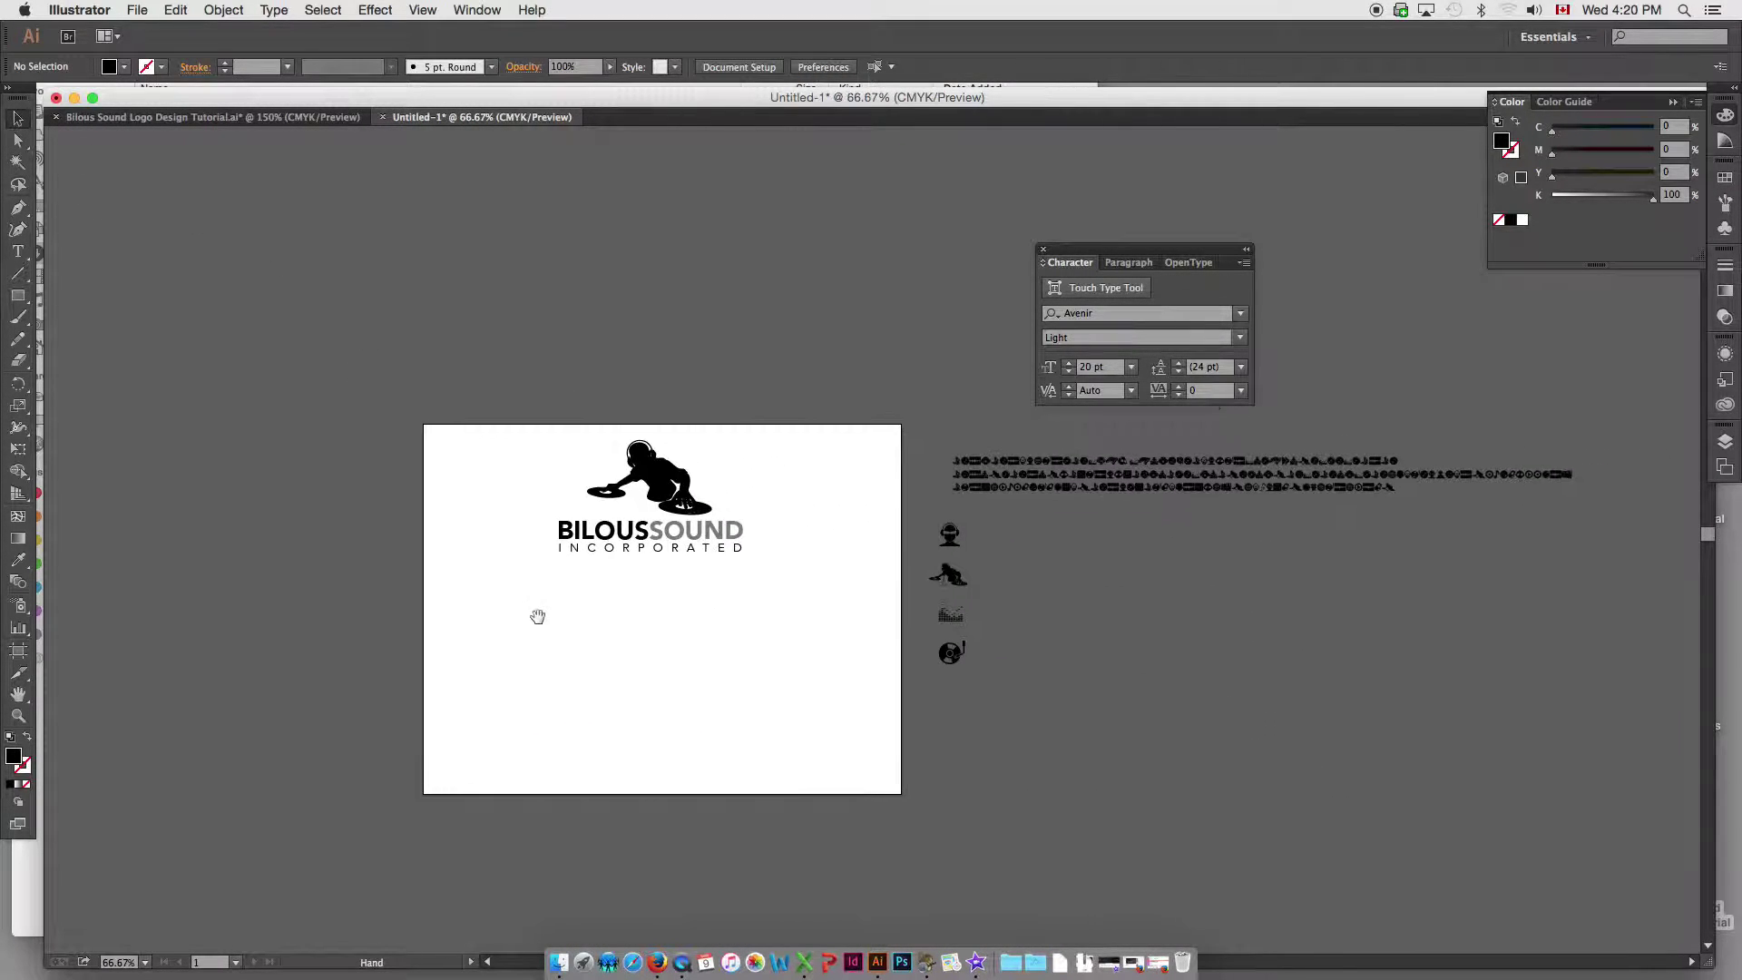
drag(509, 440, 717, 555)
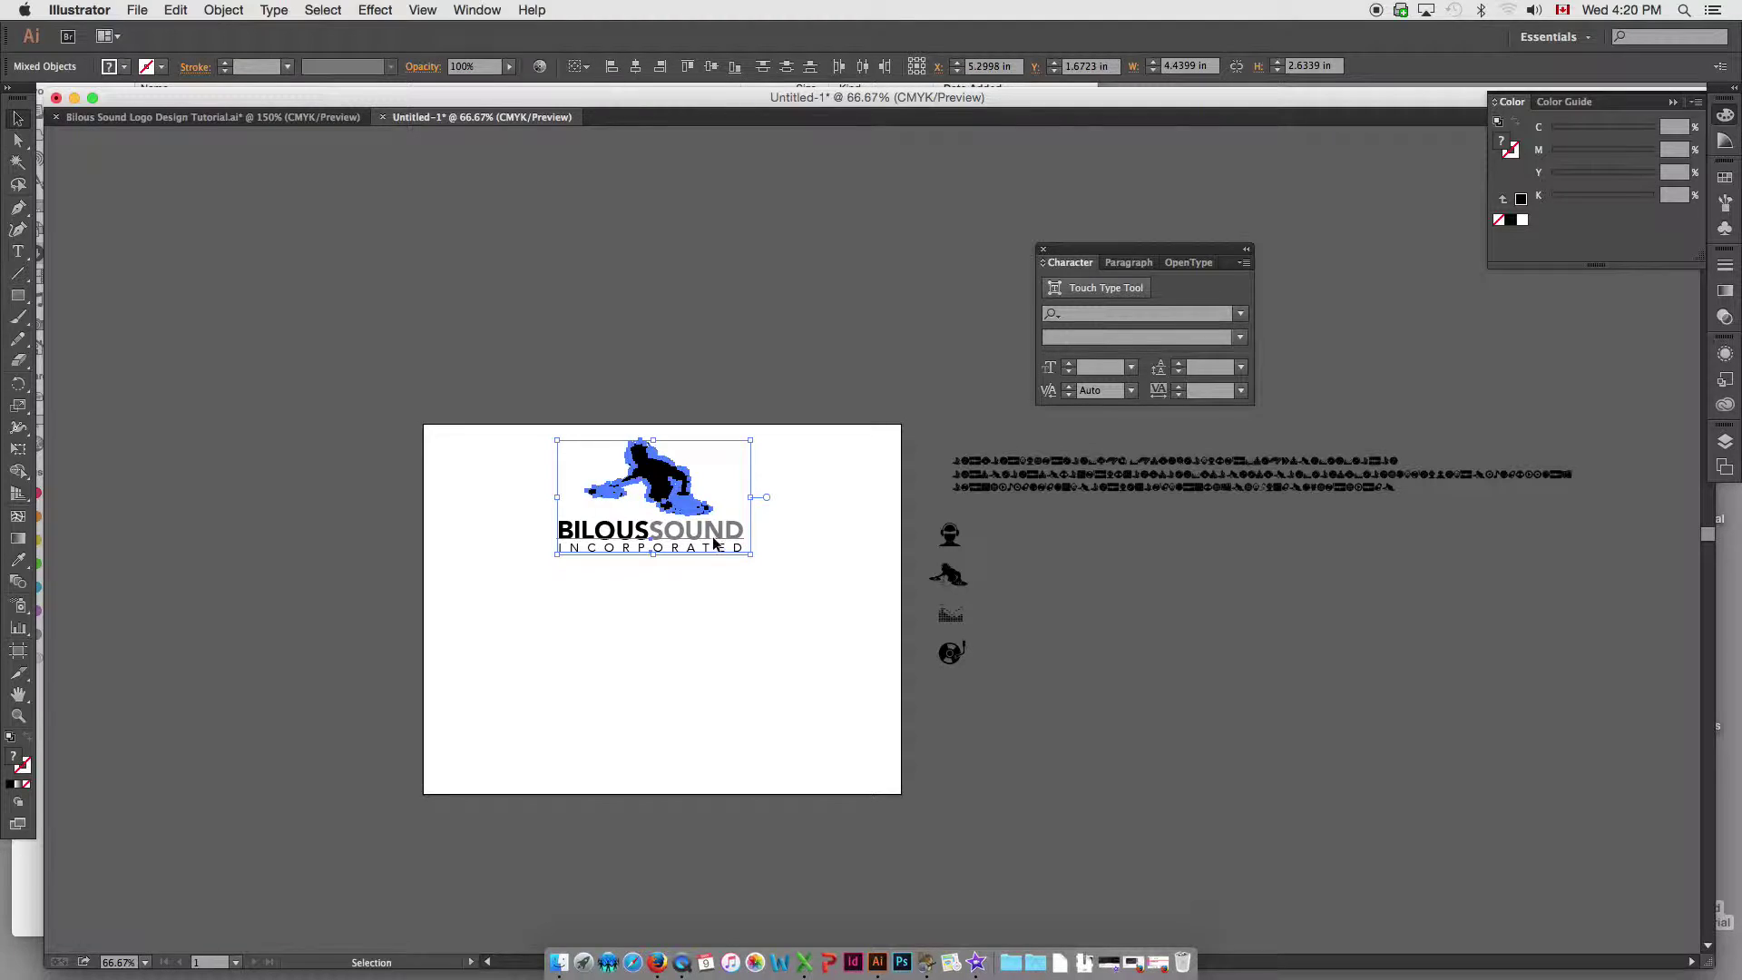
drag(695, 493, 701, 505)
click(665, 419)
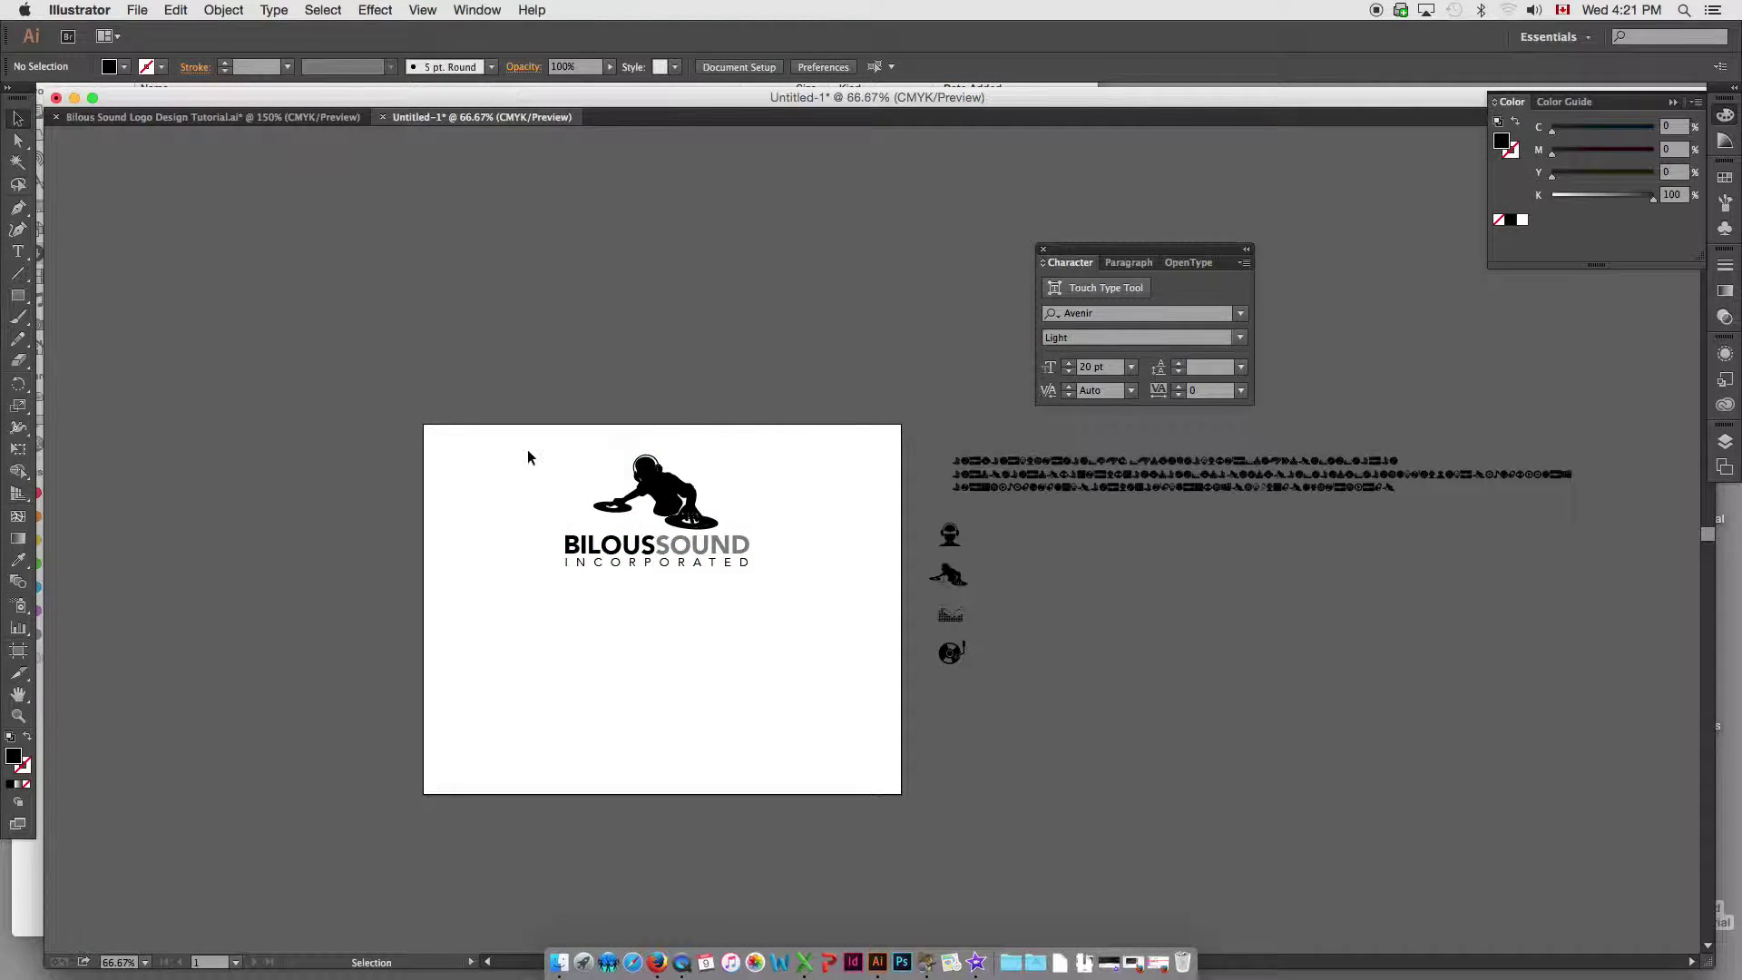
- Create a row of three evenly spaced, reduced copies of the logo, each about 2.9 in wide, along the artboard's lower edge
drag(502, 457, 661, 711)
key(super+z)
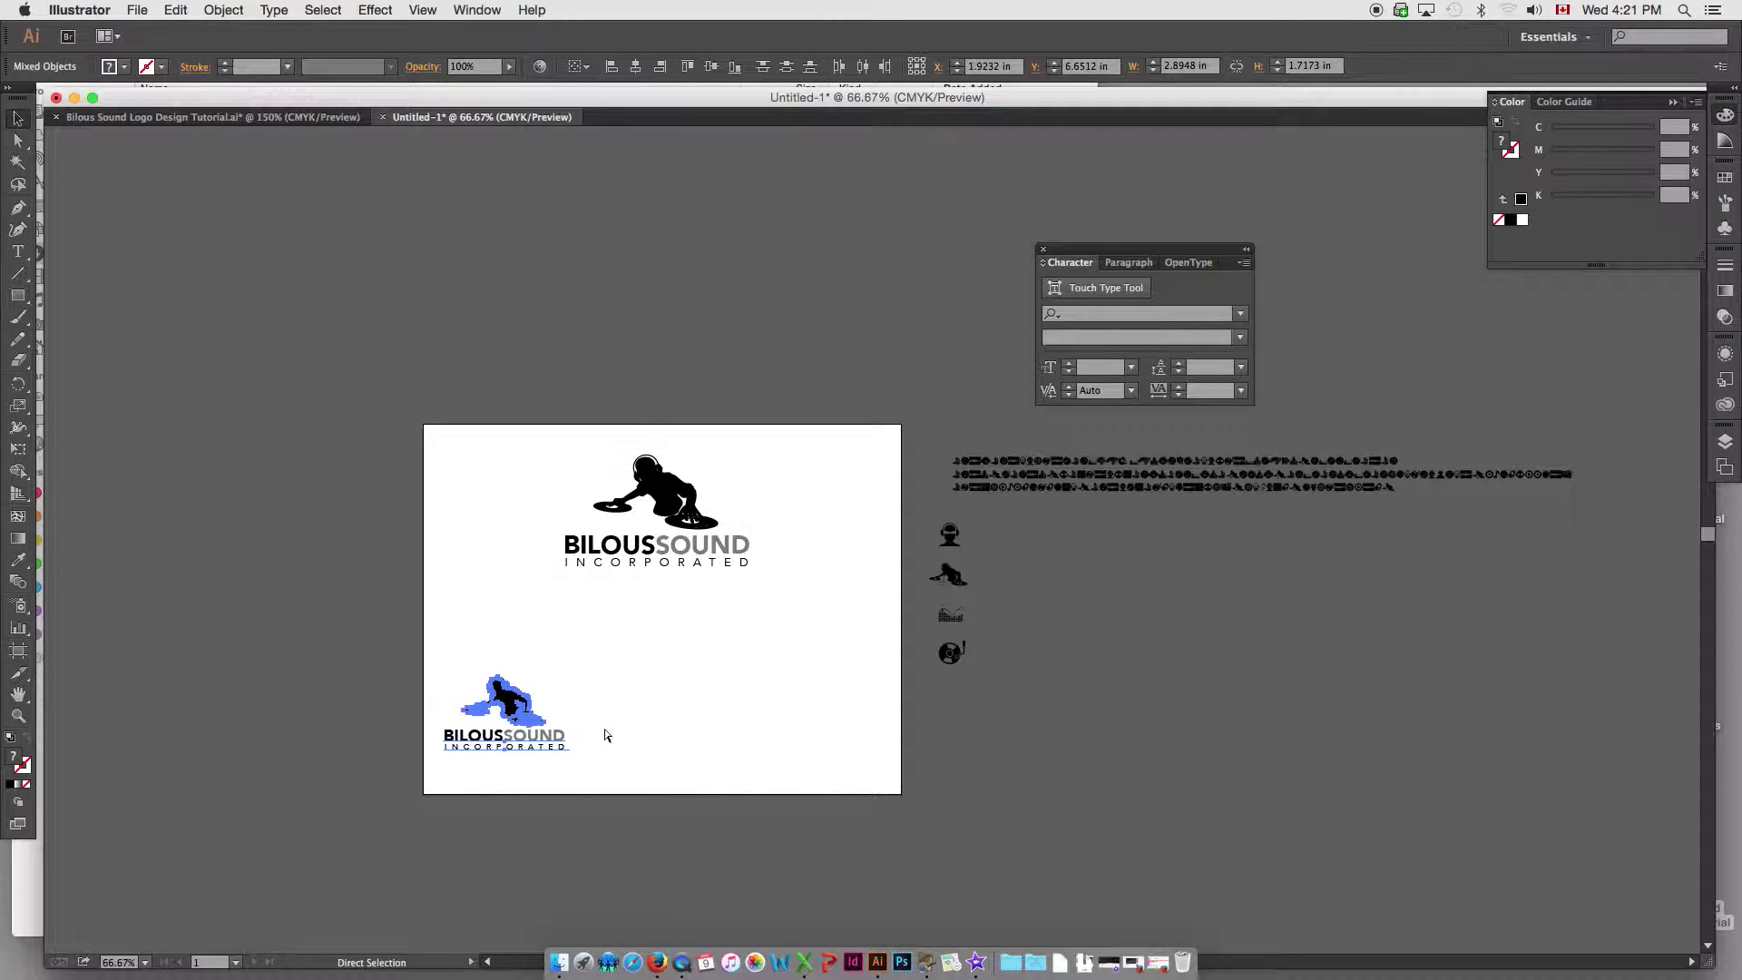
drag(535, 721, 686, 739)
key(super+d)
click(505, 618)
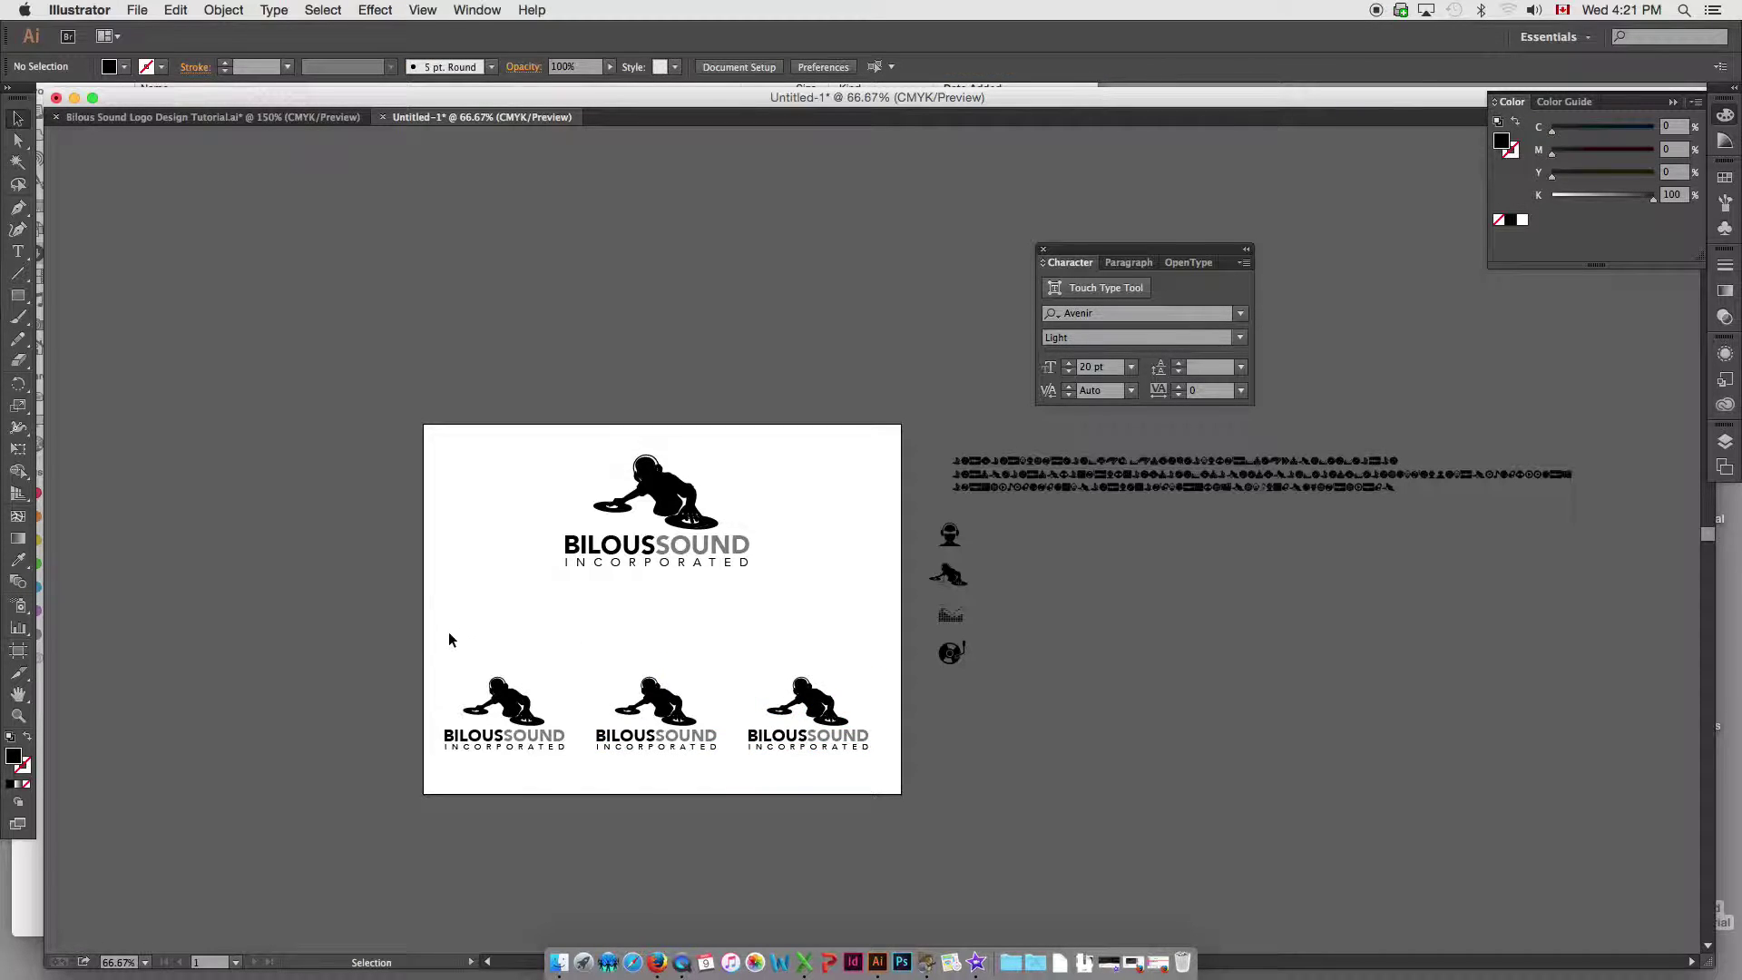
- Scale the row of three small logos up to about 10.4 in overall width and fit it within the artboard's lower part
drag(448, 641, 857, 779)
key(super+space)
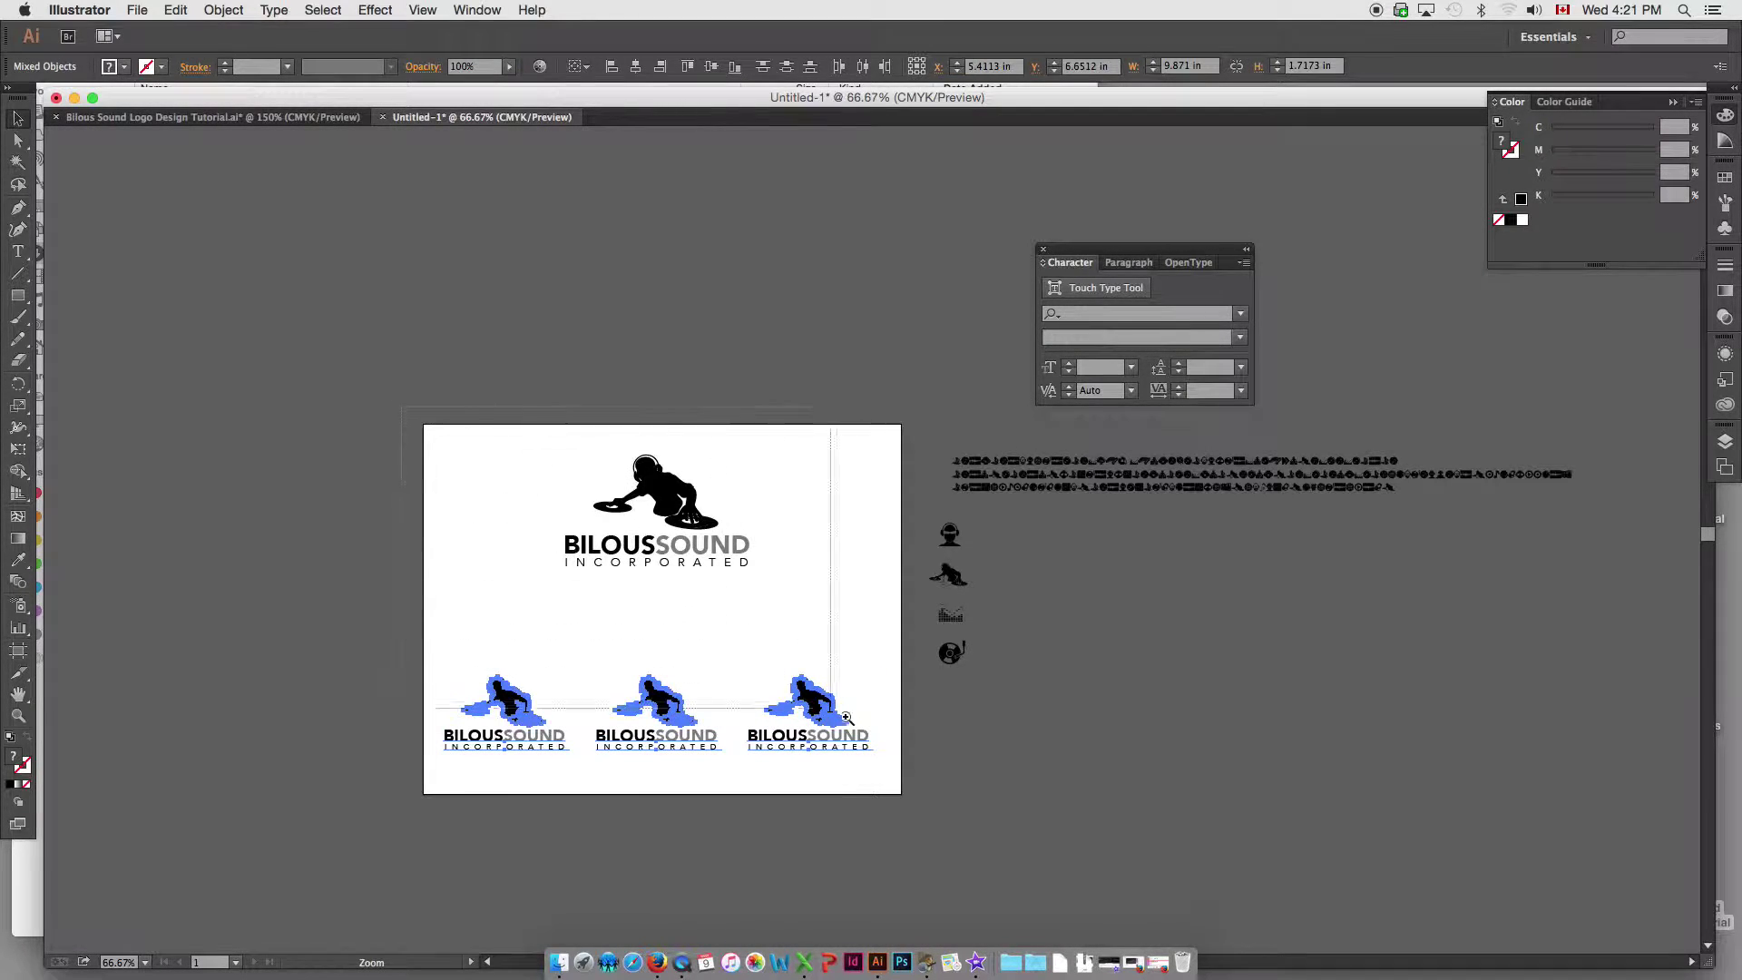
drag(845, 717, 697, 704)
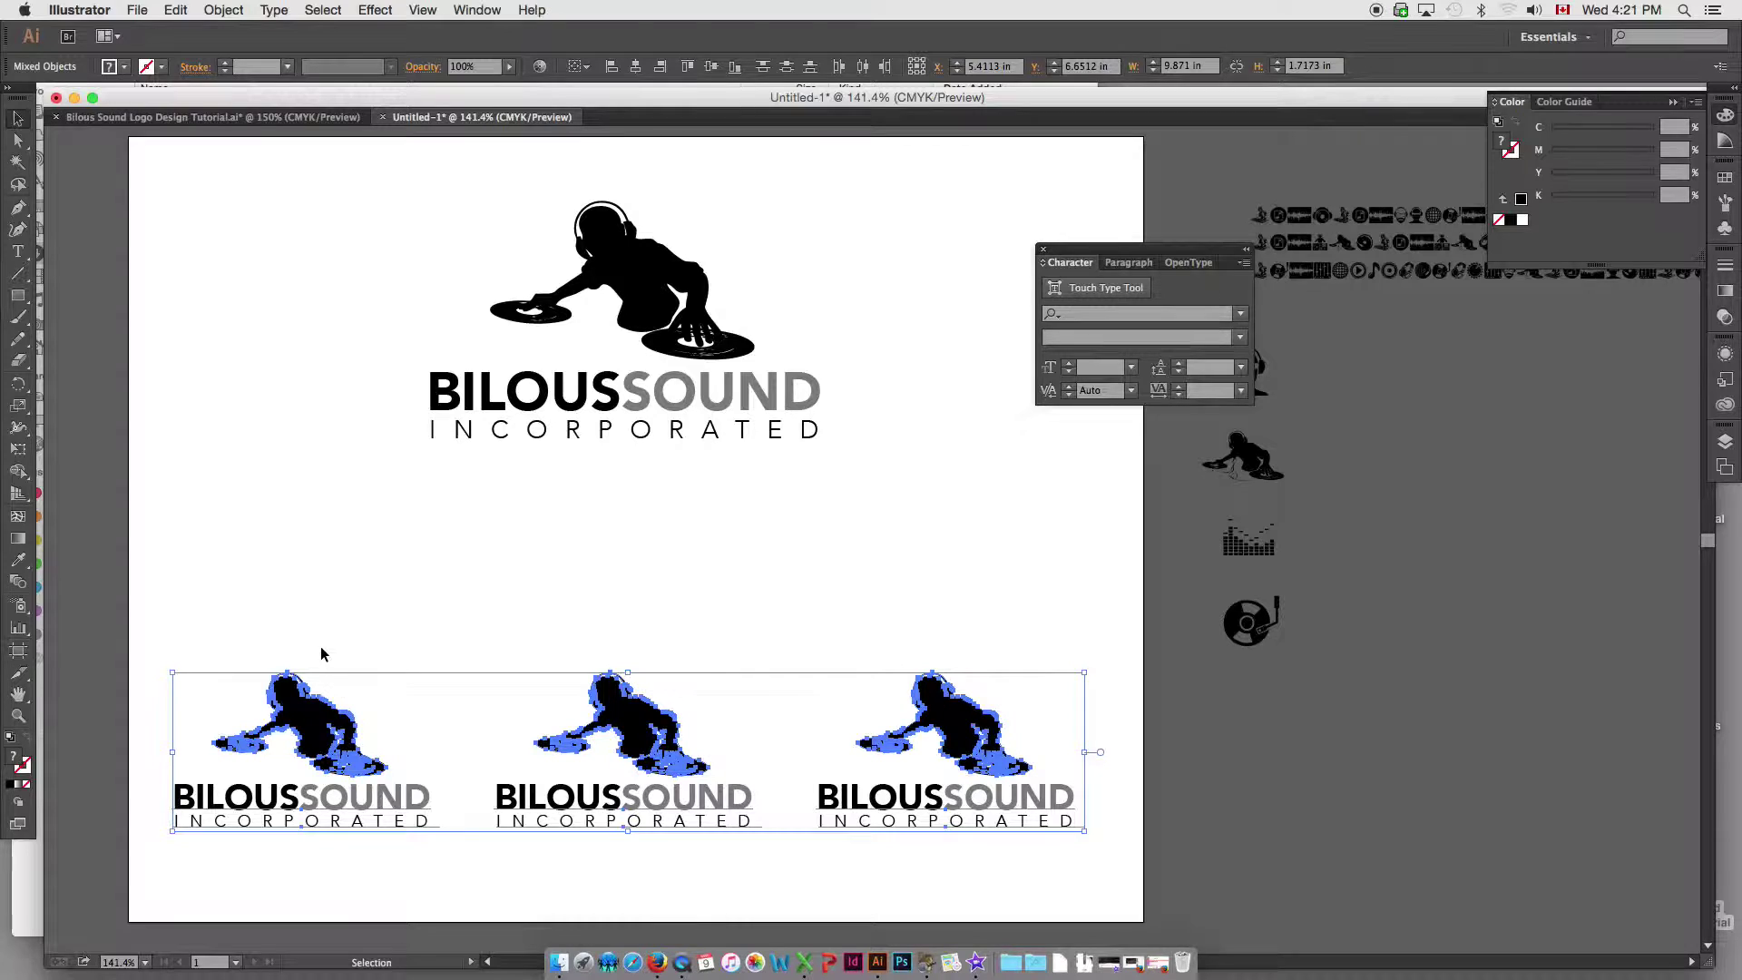
click(375, 607)
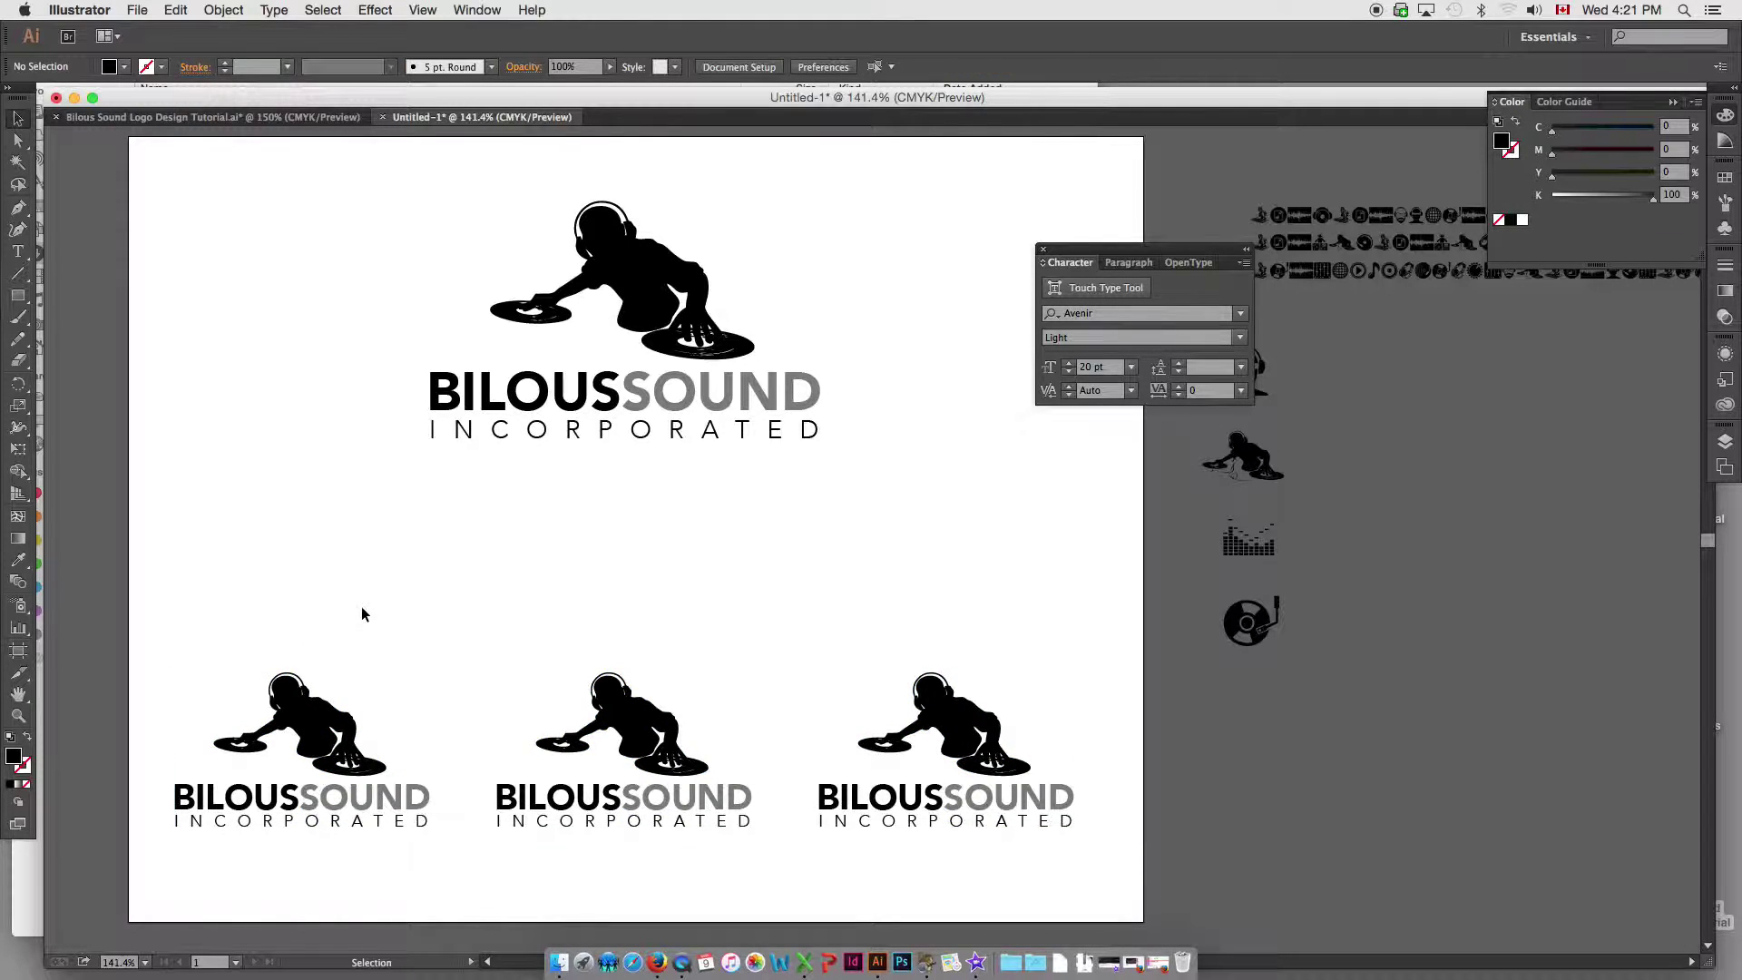
drag(463, 634, 457, 648)
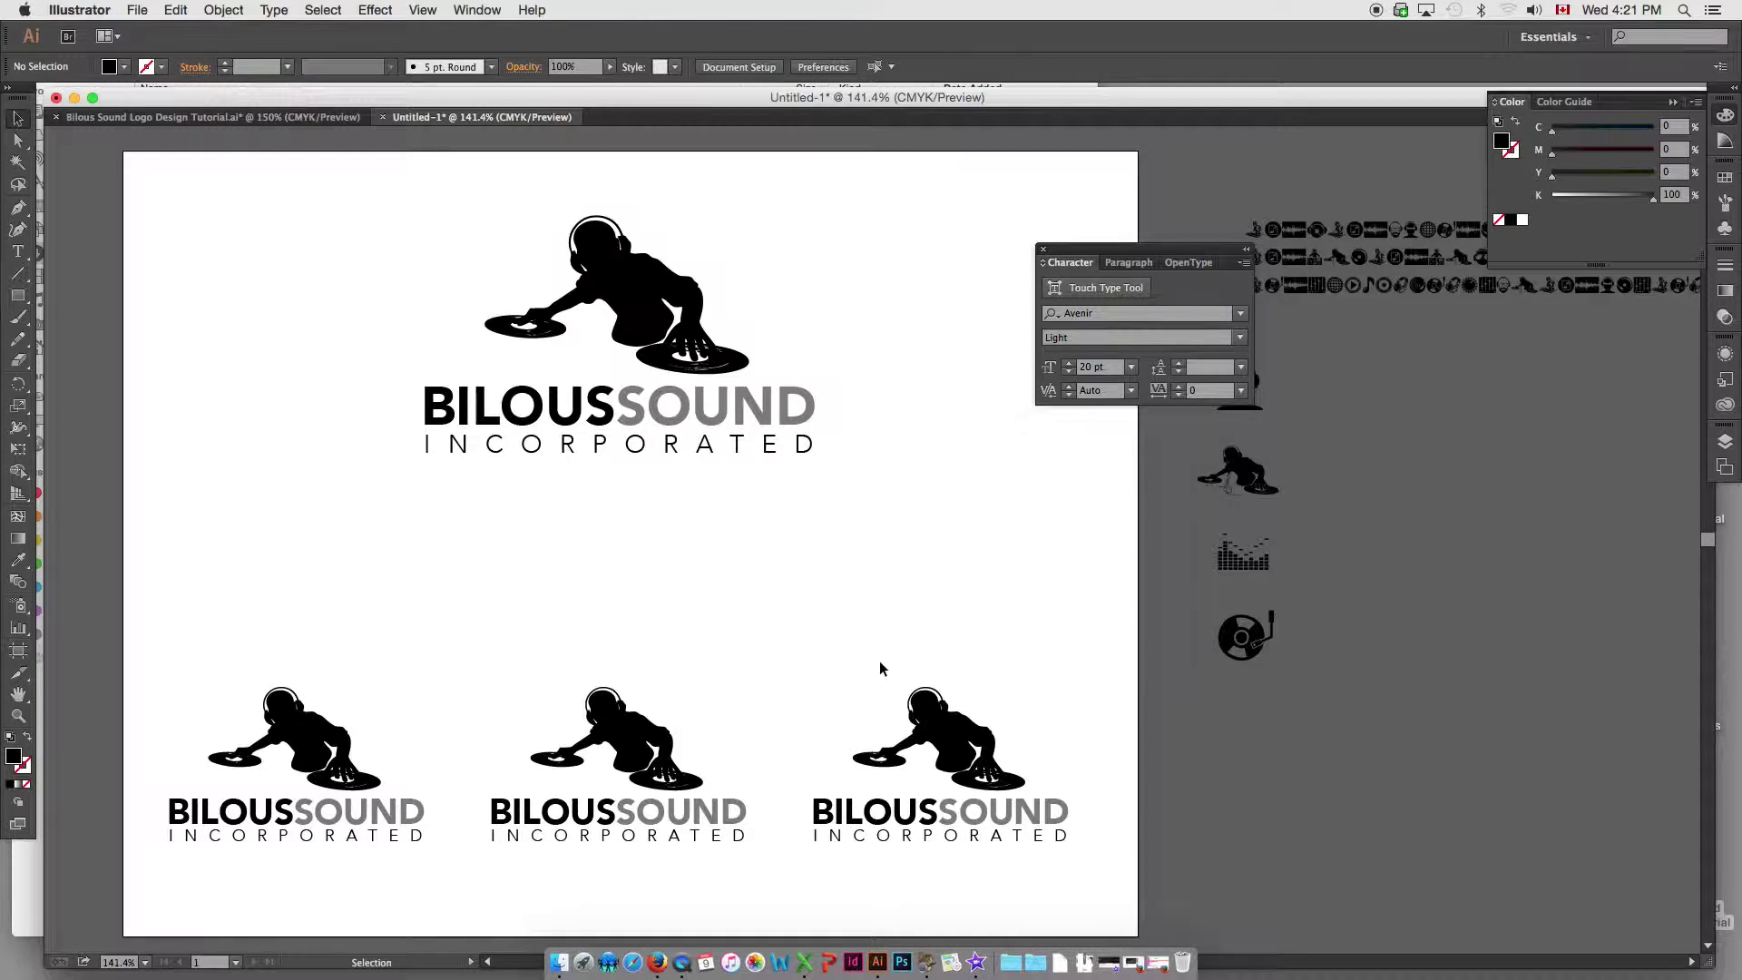
drag(215, 671, 1053, 851)
drag(1116, 902, 1125, 912)
drag(633, 742, 646, 752)
key(s)
click(19, 120)
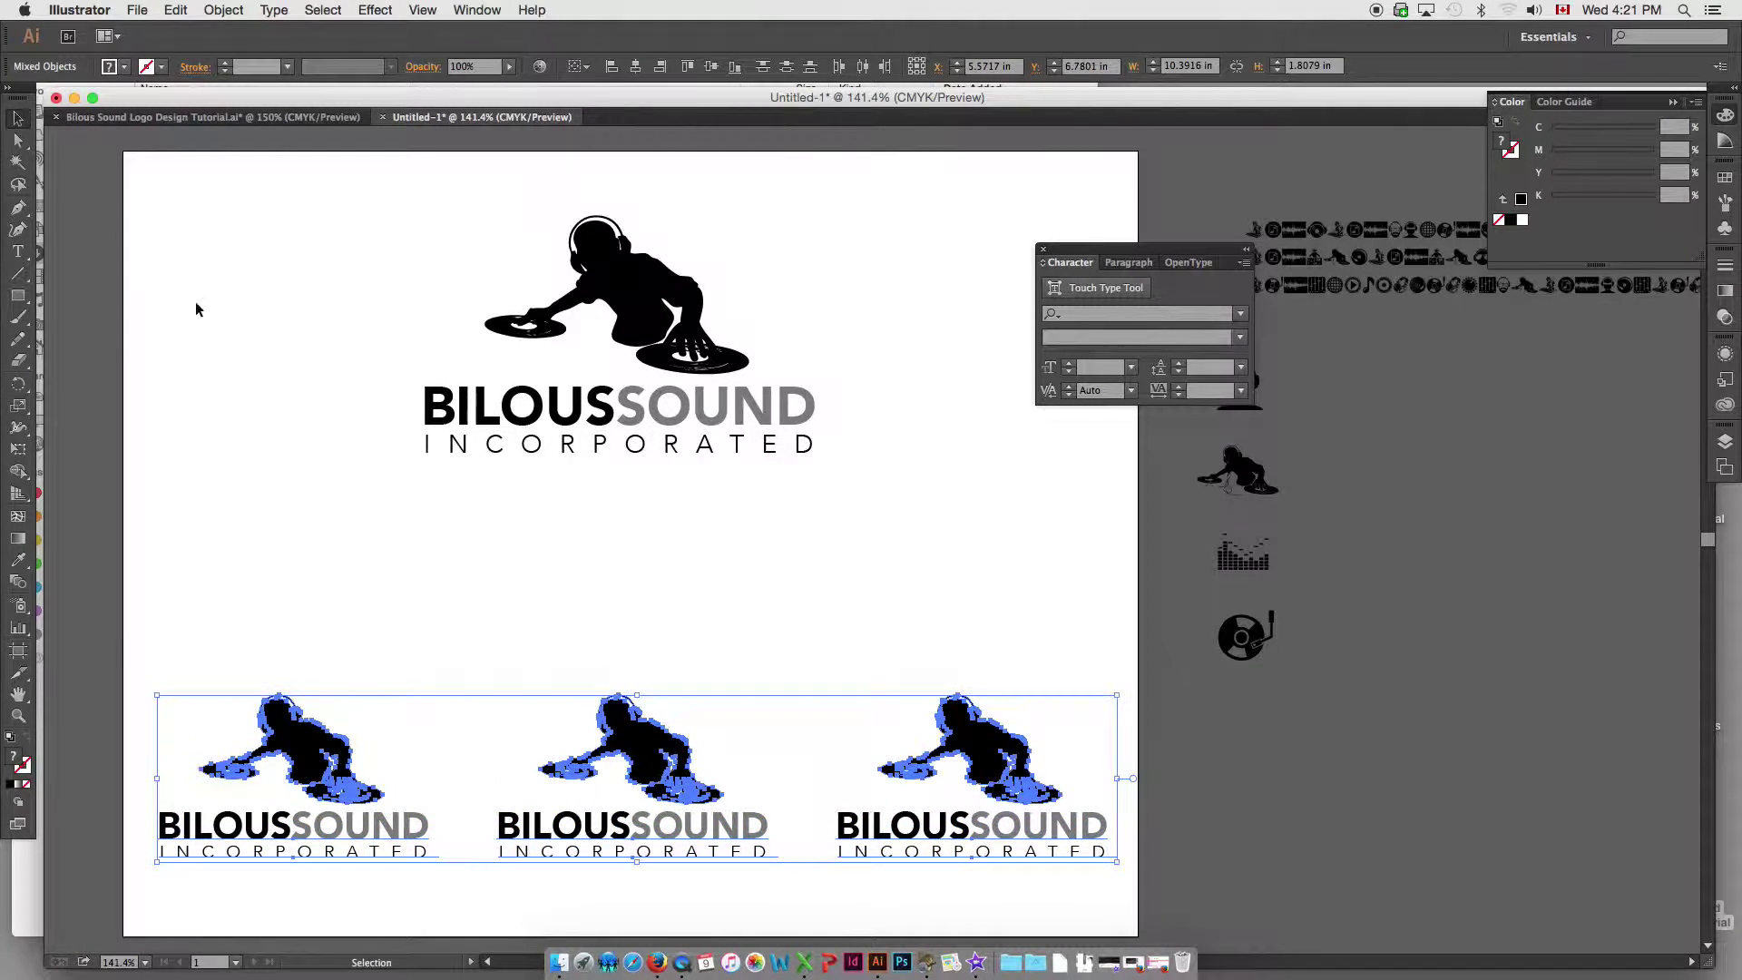
click(196, 302)
- Replace the DJ figure in the middle small logo with the headphone-head icon, enlarged to stand directly on the wordmark
alt+super+click(603, 481)
alt+super+click(602, 481)
drag(788, 571, 599, 564)
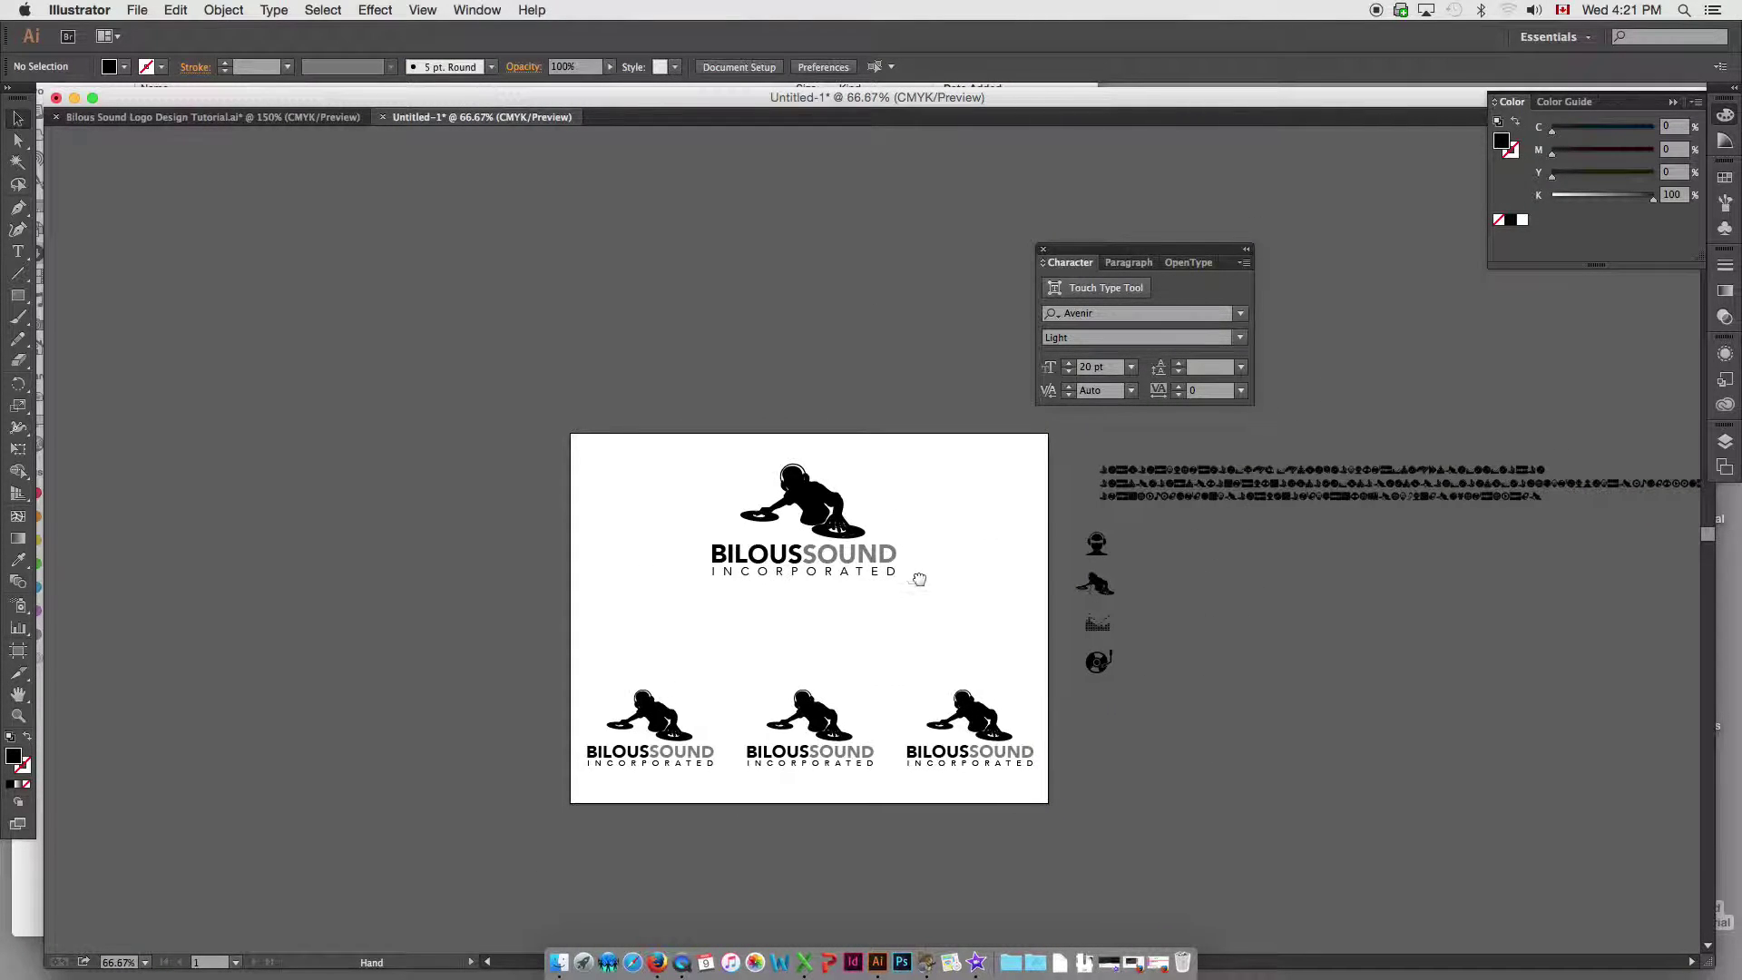
drag(925, 575, 777, 568)
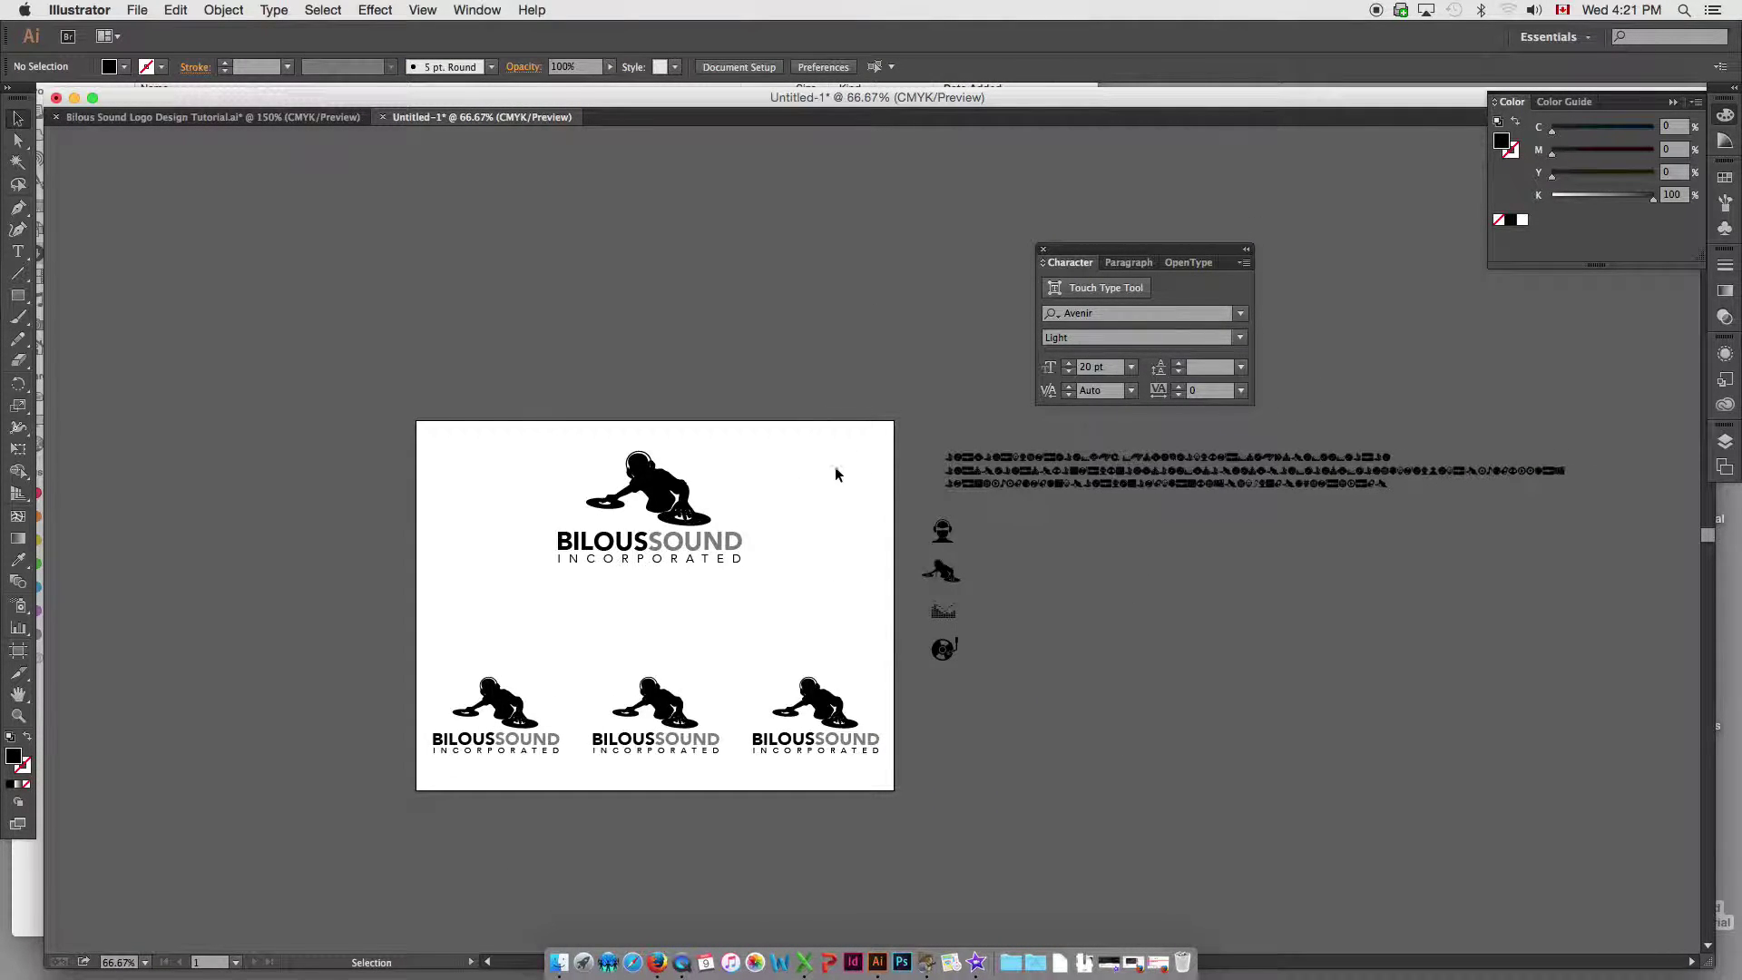
drag(938, 542, 826, 833)
click(665, 699)
key(Delete)
key(s)
mouse_move(692, 723)
mouse_down()
mouse_move(665, 723)
mouse_move(679, 722)
mouse_up()
click(748, 705)
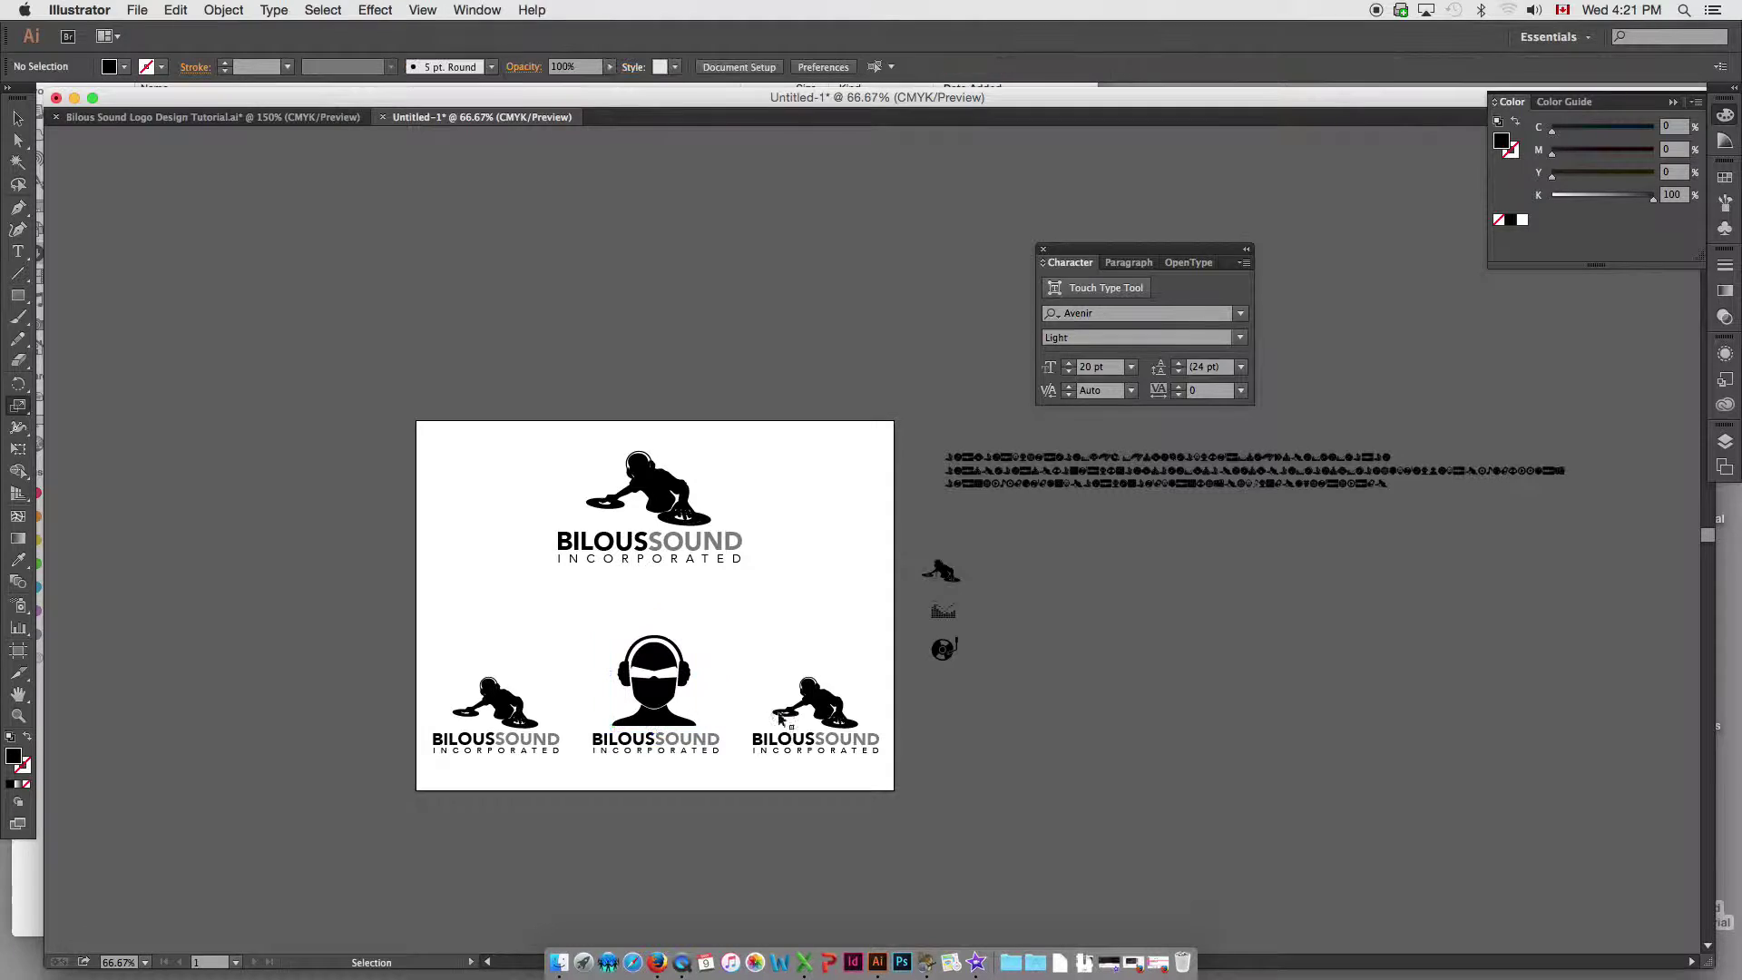
- Delete the DJ figure from the right small logo and place the turntable icon above its wordmark
click(837, 720)
key(Delete)
key(s)
drag(946, 657, 830, 702)
key(v)
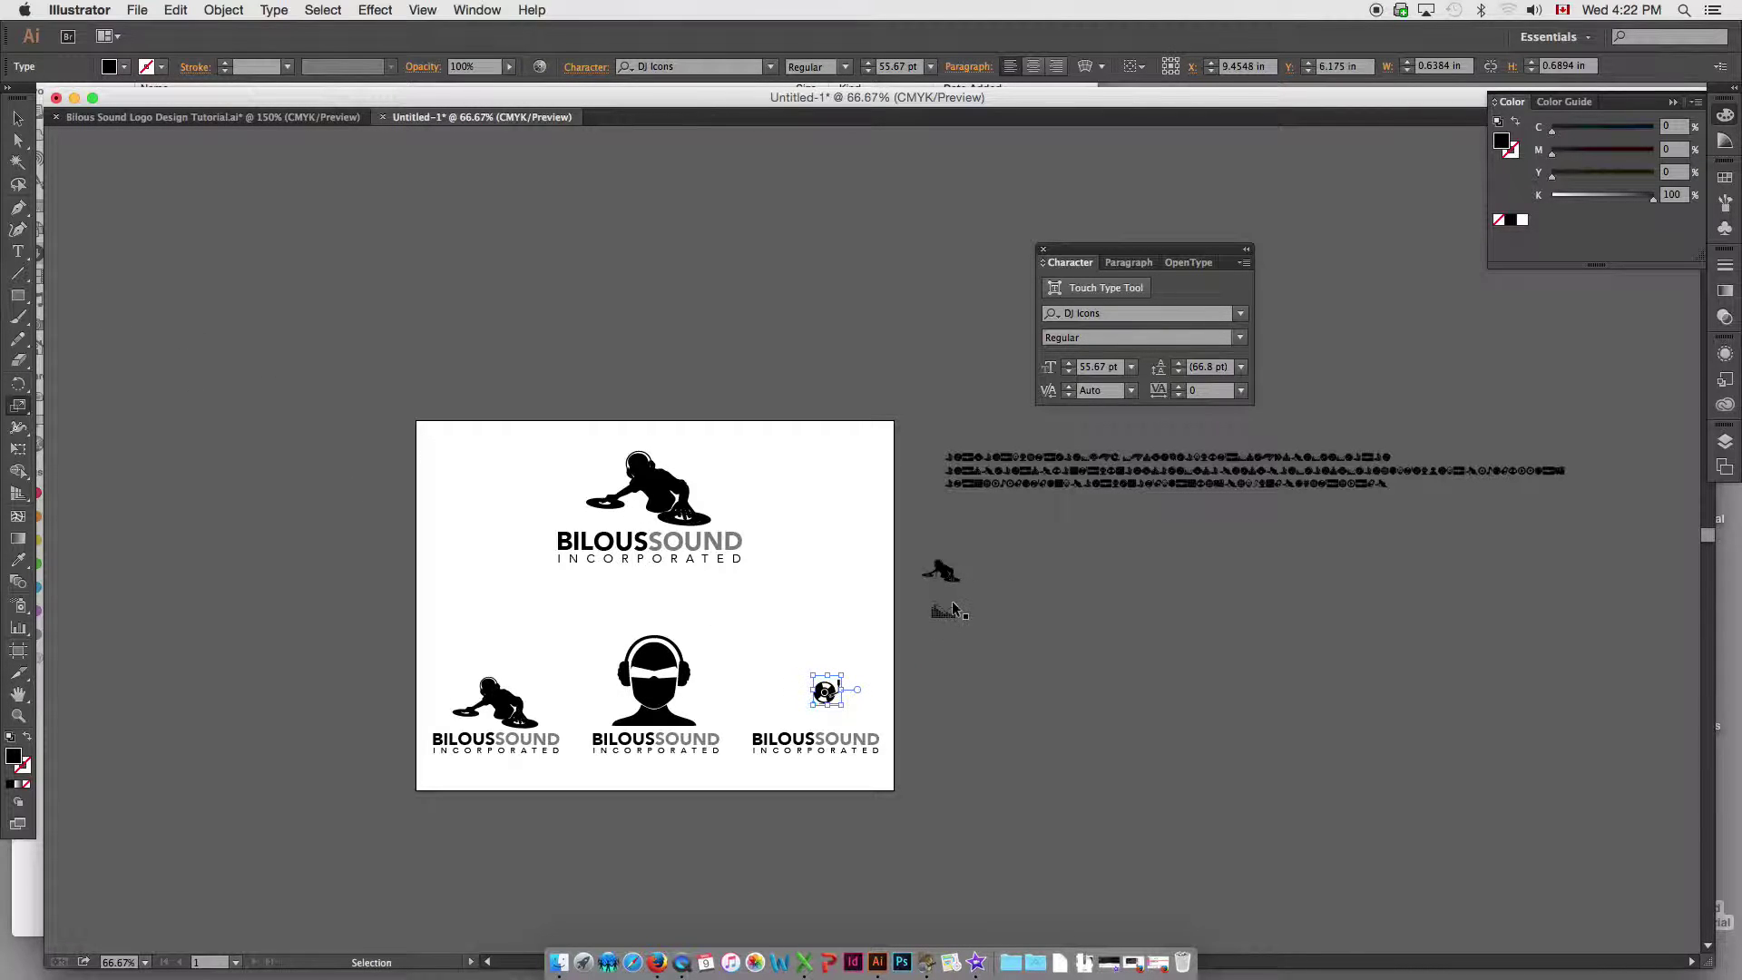
- Bring the equalizer icon over to the left small logo and delete the DJ figure there
drag(943, 612, 499, 642)
click(502, 676)
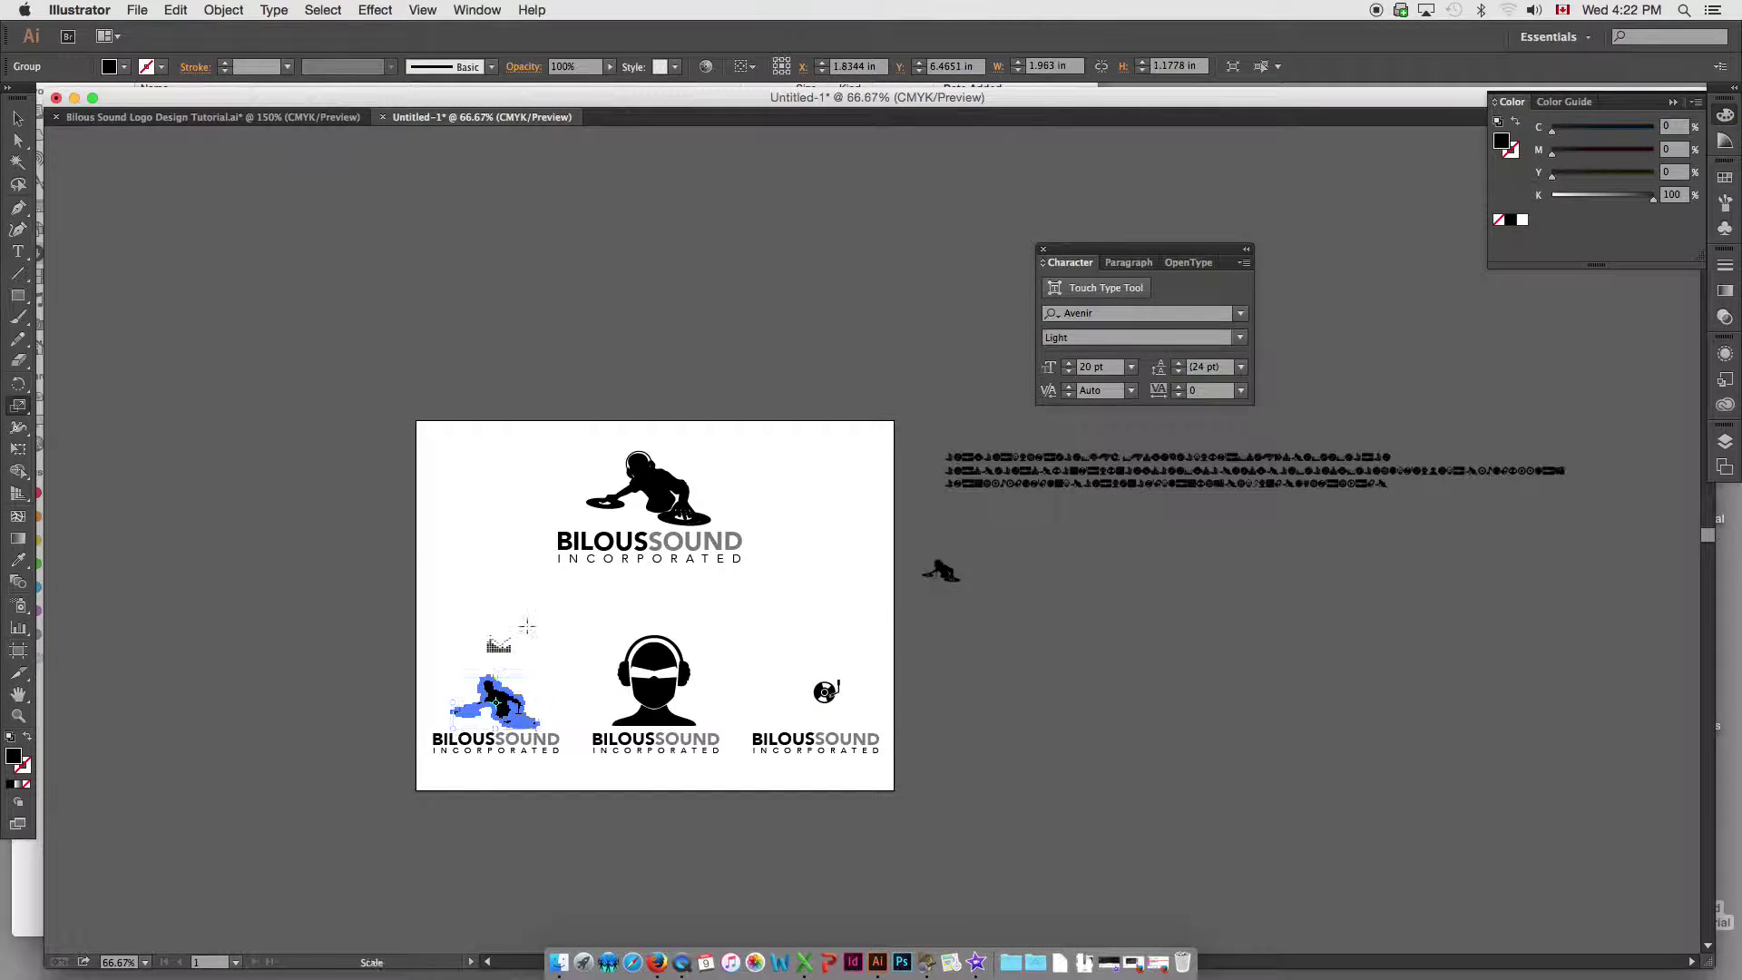
key(Delete)
key(s)
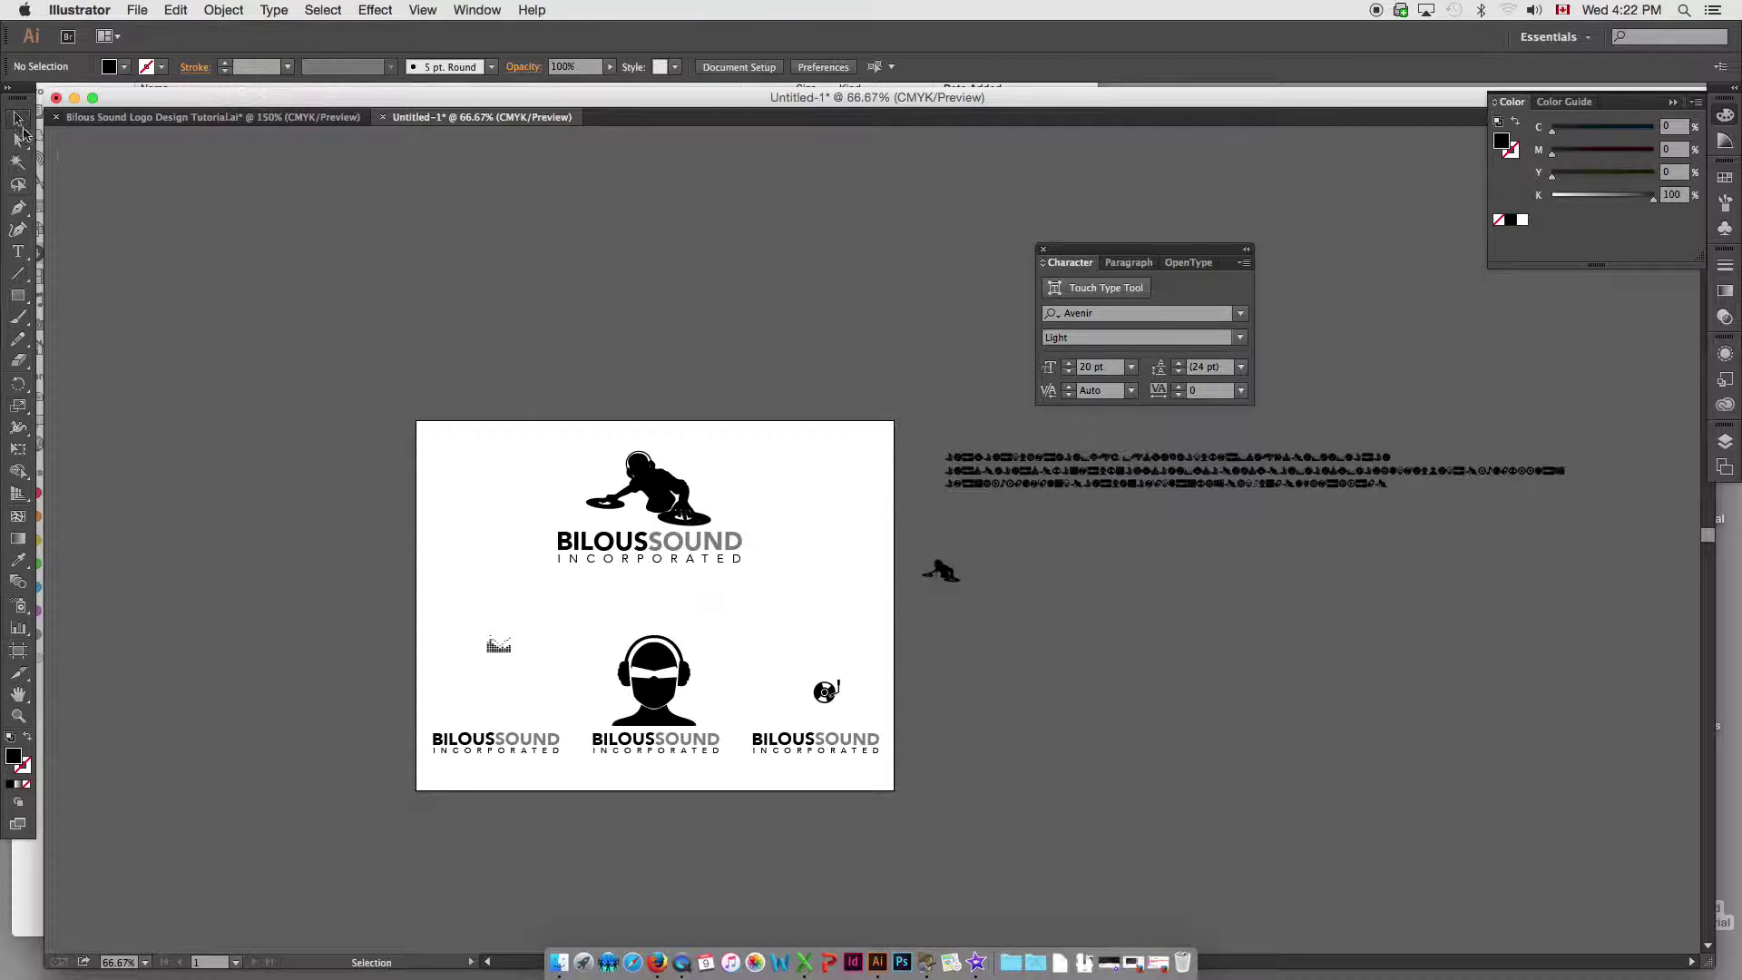
- Scale the equalizer icon up to about 1.63 in wide and seat it just above the left small logo's wordmark
key(super+space)
key(super+space)
drag(711, 764, 322, 581)
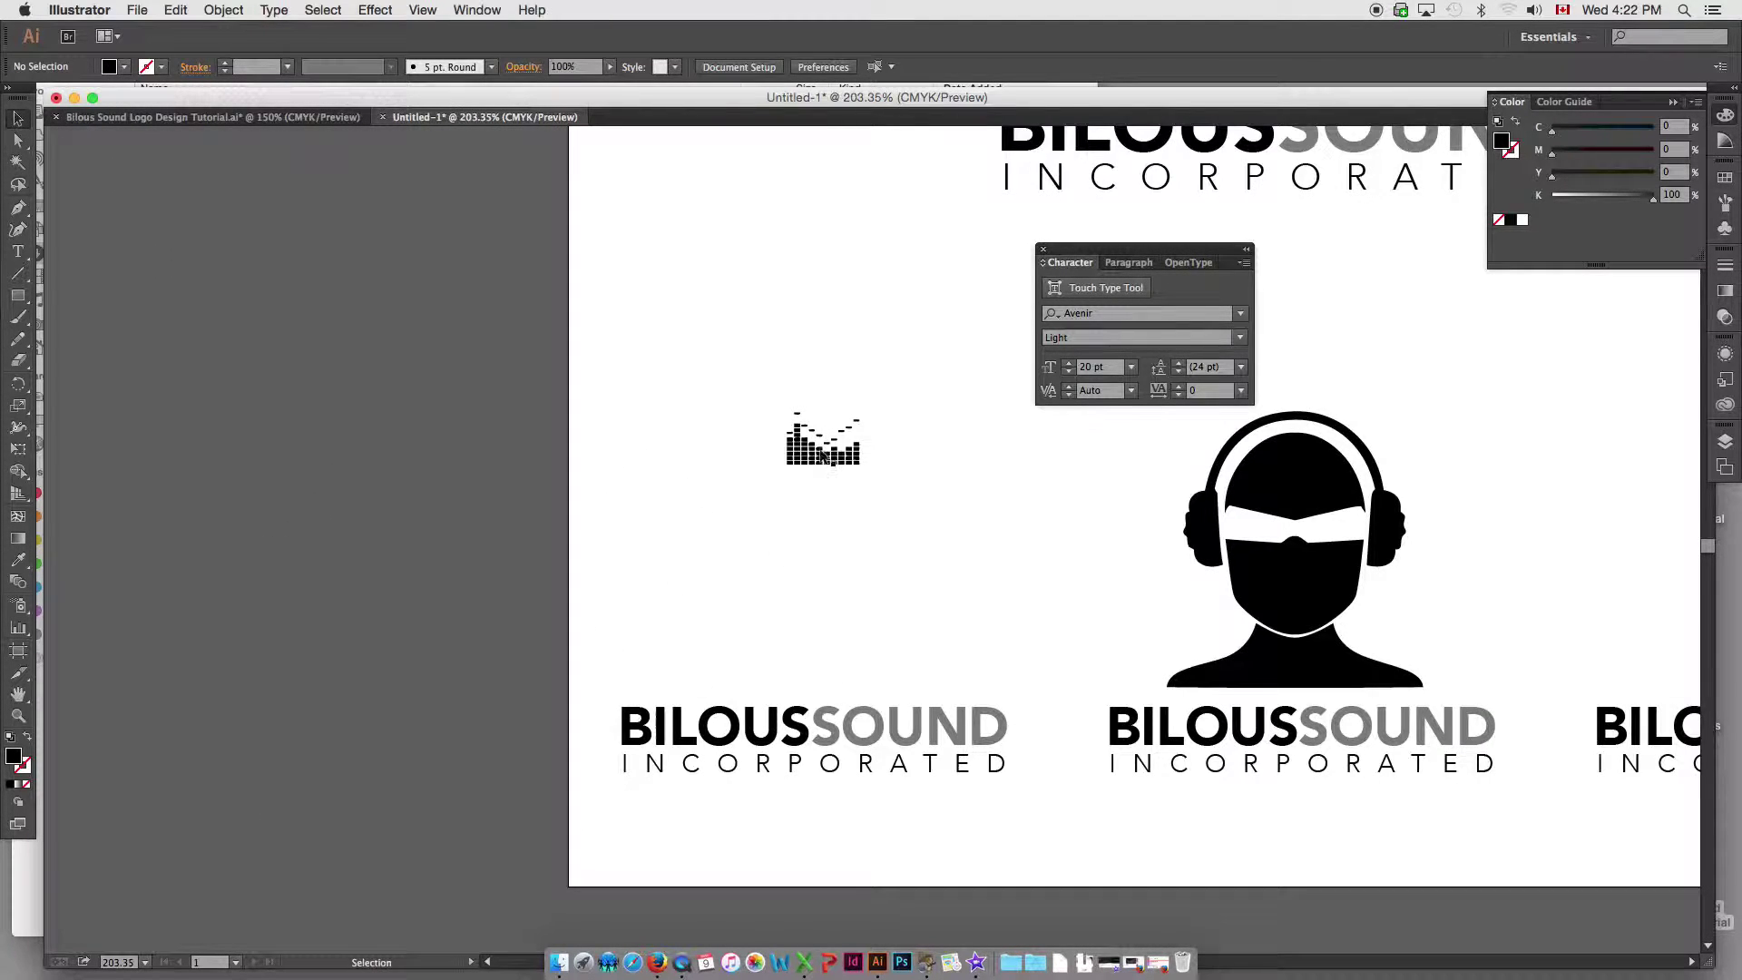
drag(817, 454, 793, 668)
key(s)
click(761, 651)
key(v)
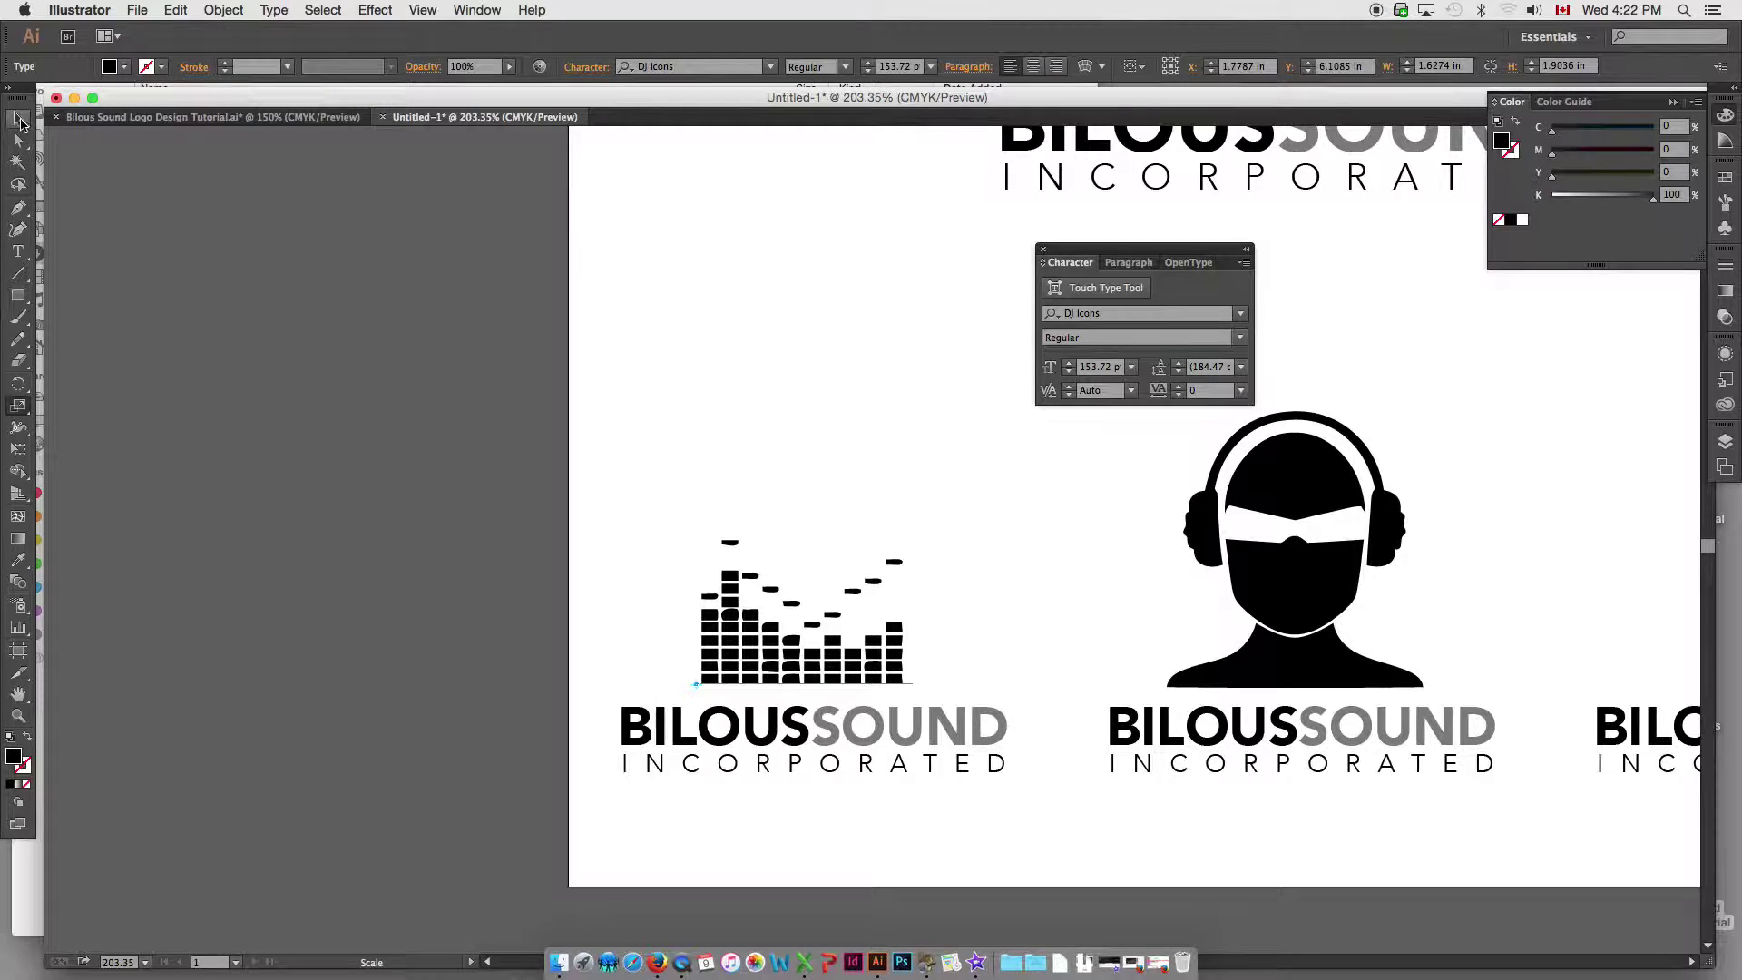
drag(873, 671, 877, 675)
click(602, 595)
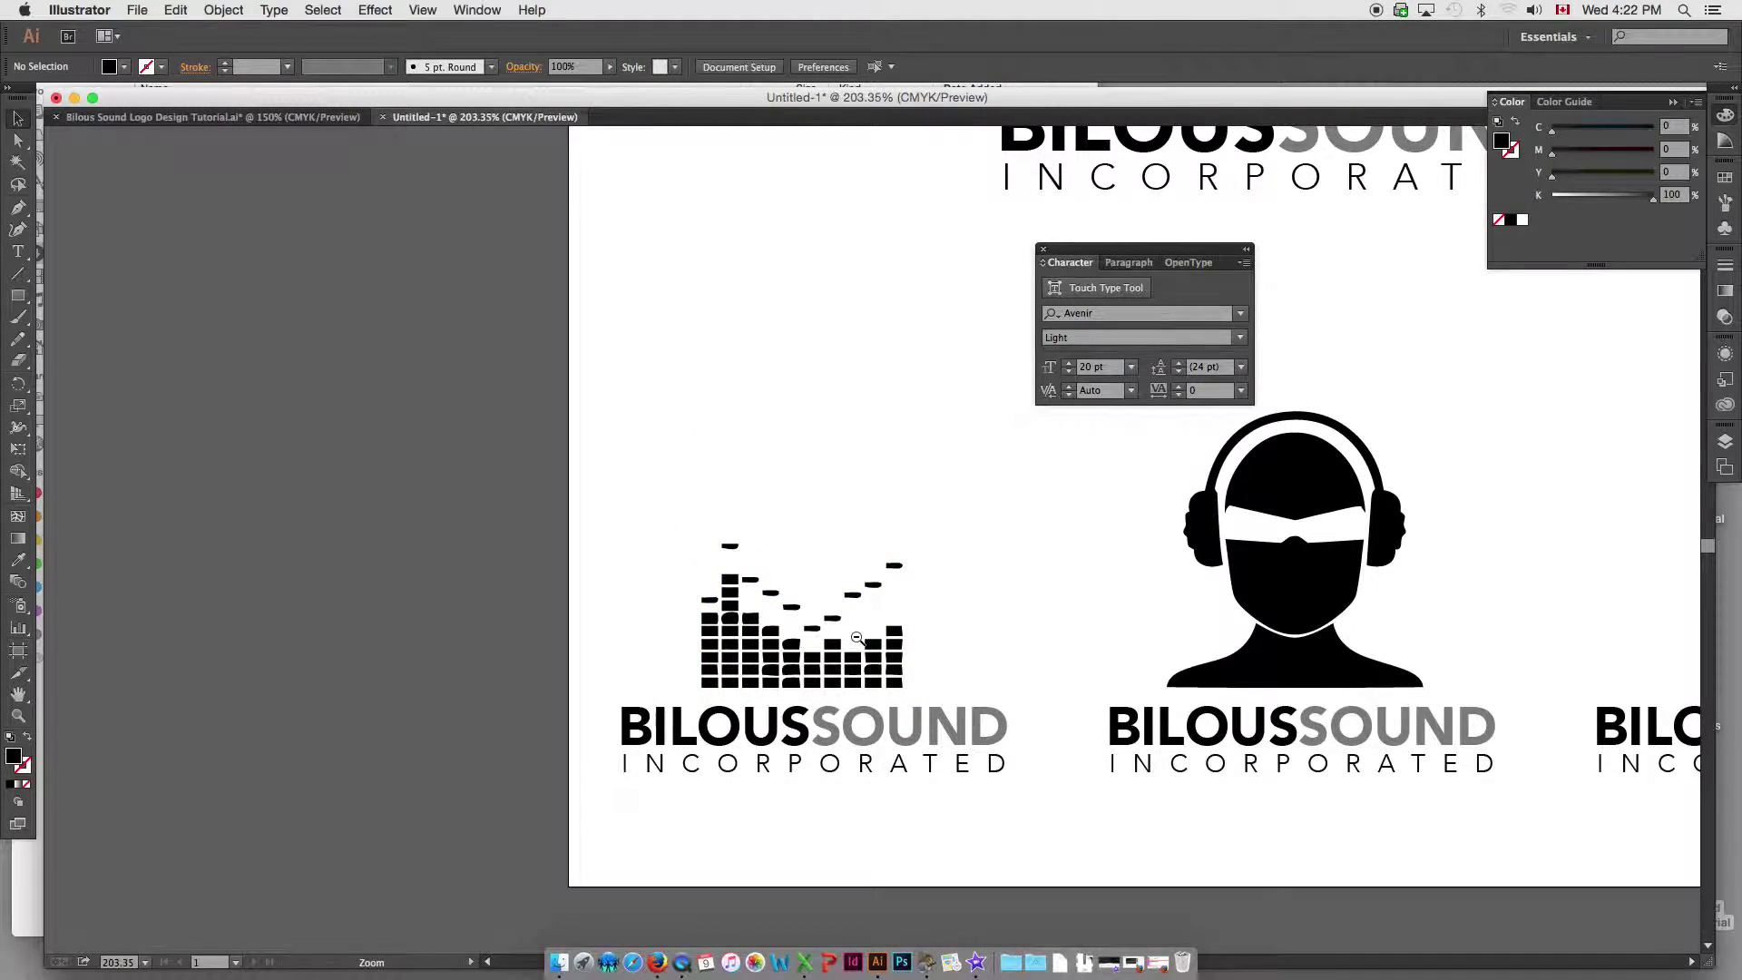
- Compare the turntable logo with the finished version in the Bilous Sound Logo Design Tutorial.ai document
alt+super+click(859, 640)
alt+super+click(859, 639)
scroll(968, 618, up, 5)
scroll(968, 617, right, 8)
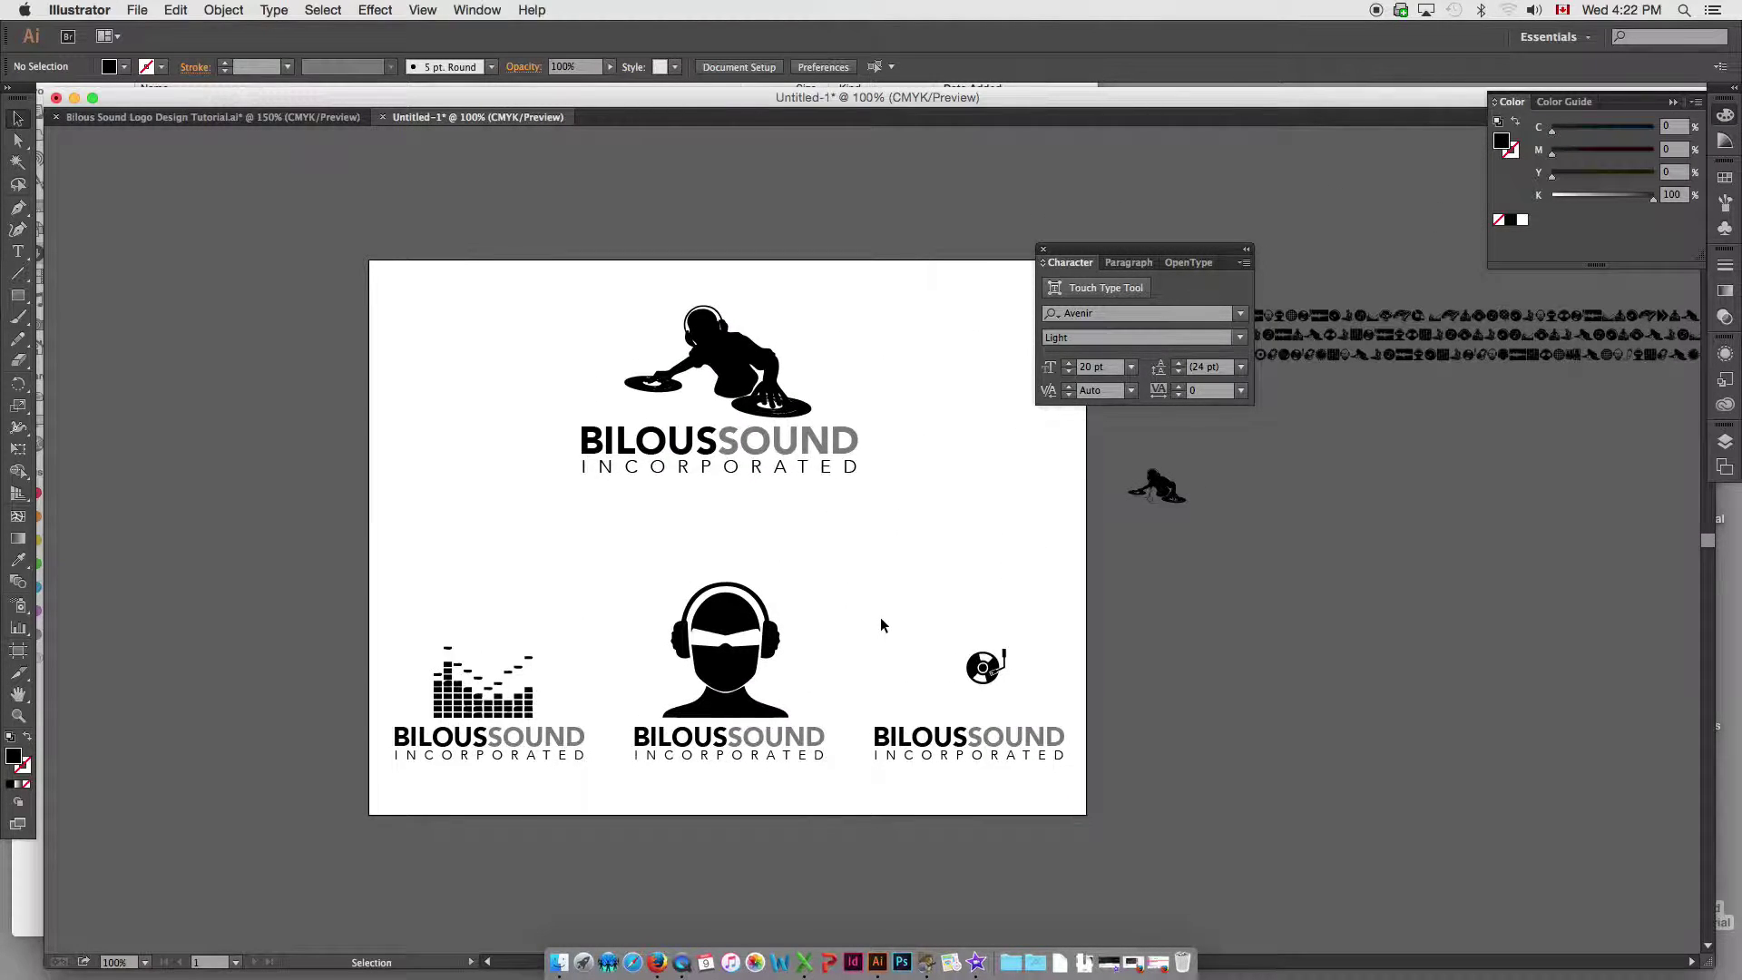
click(984, 675)
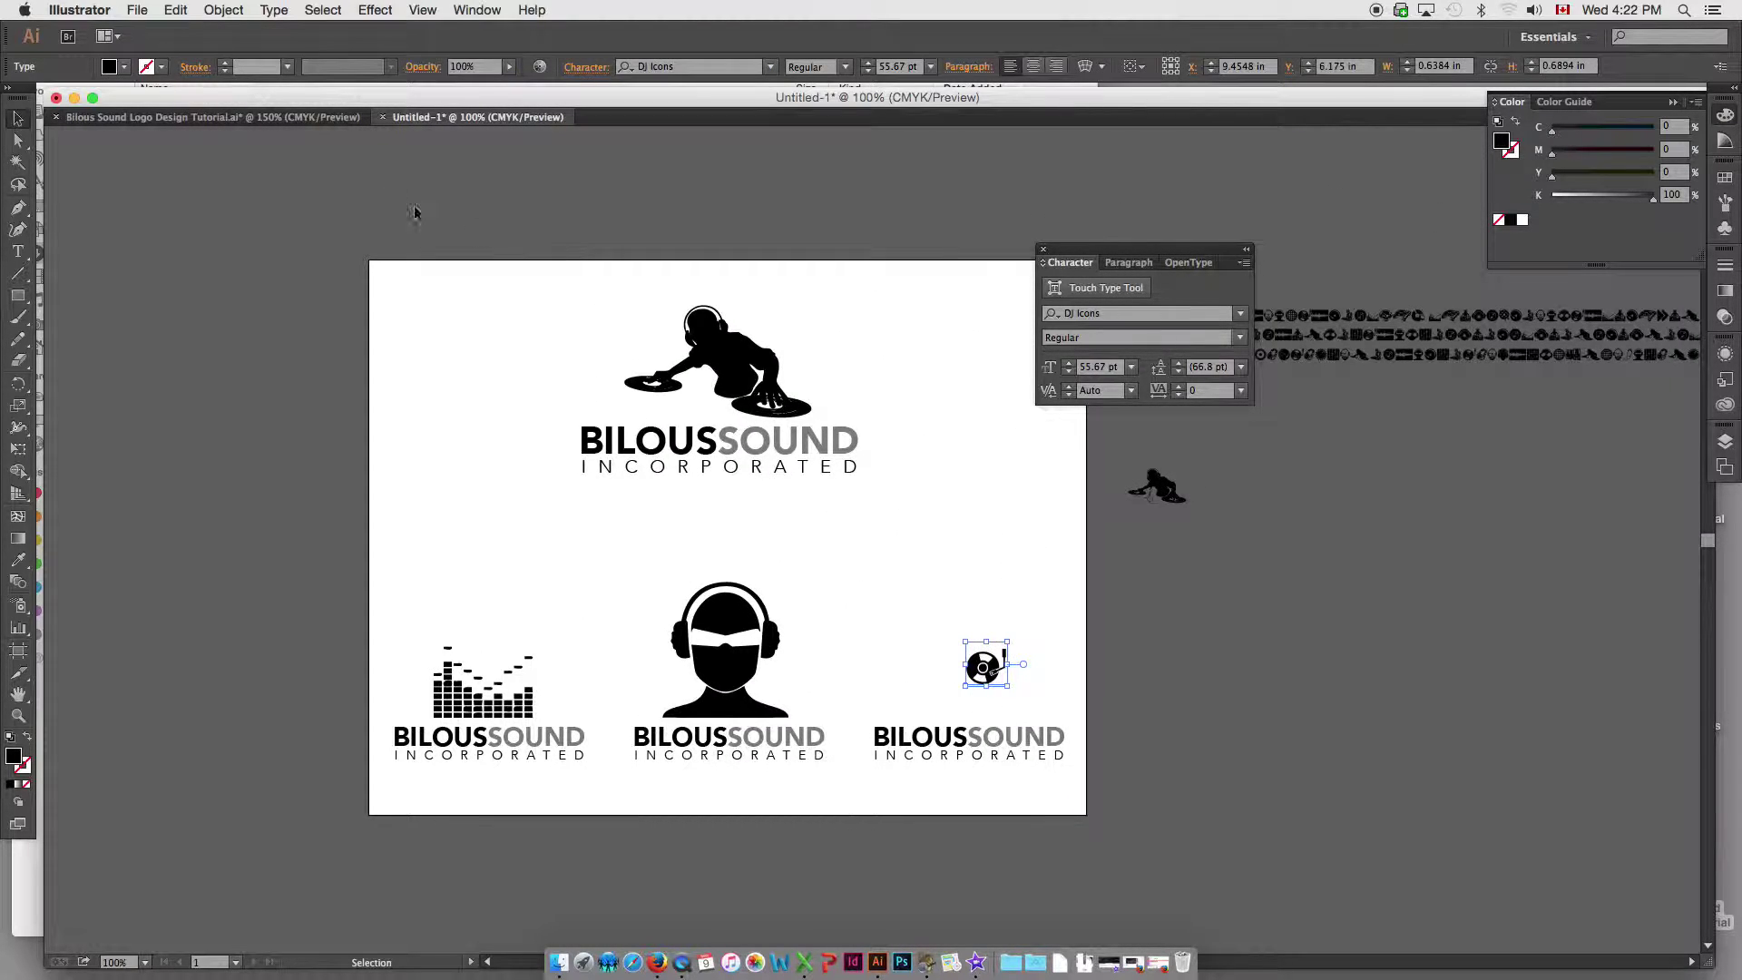
click(340, 117)
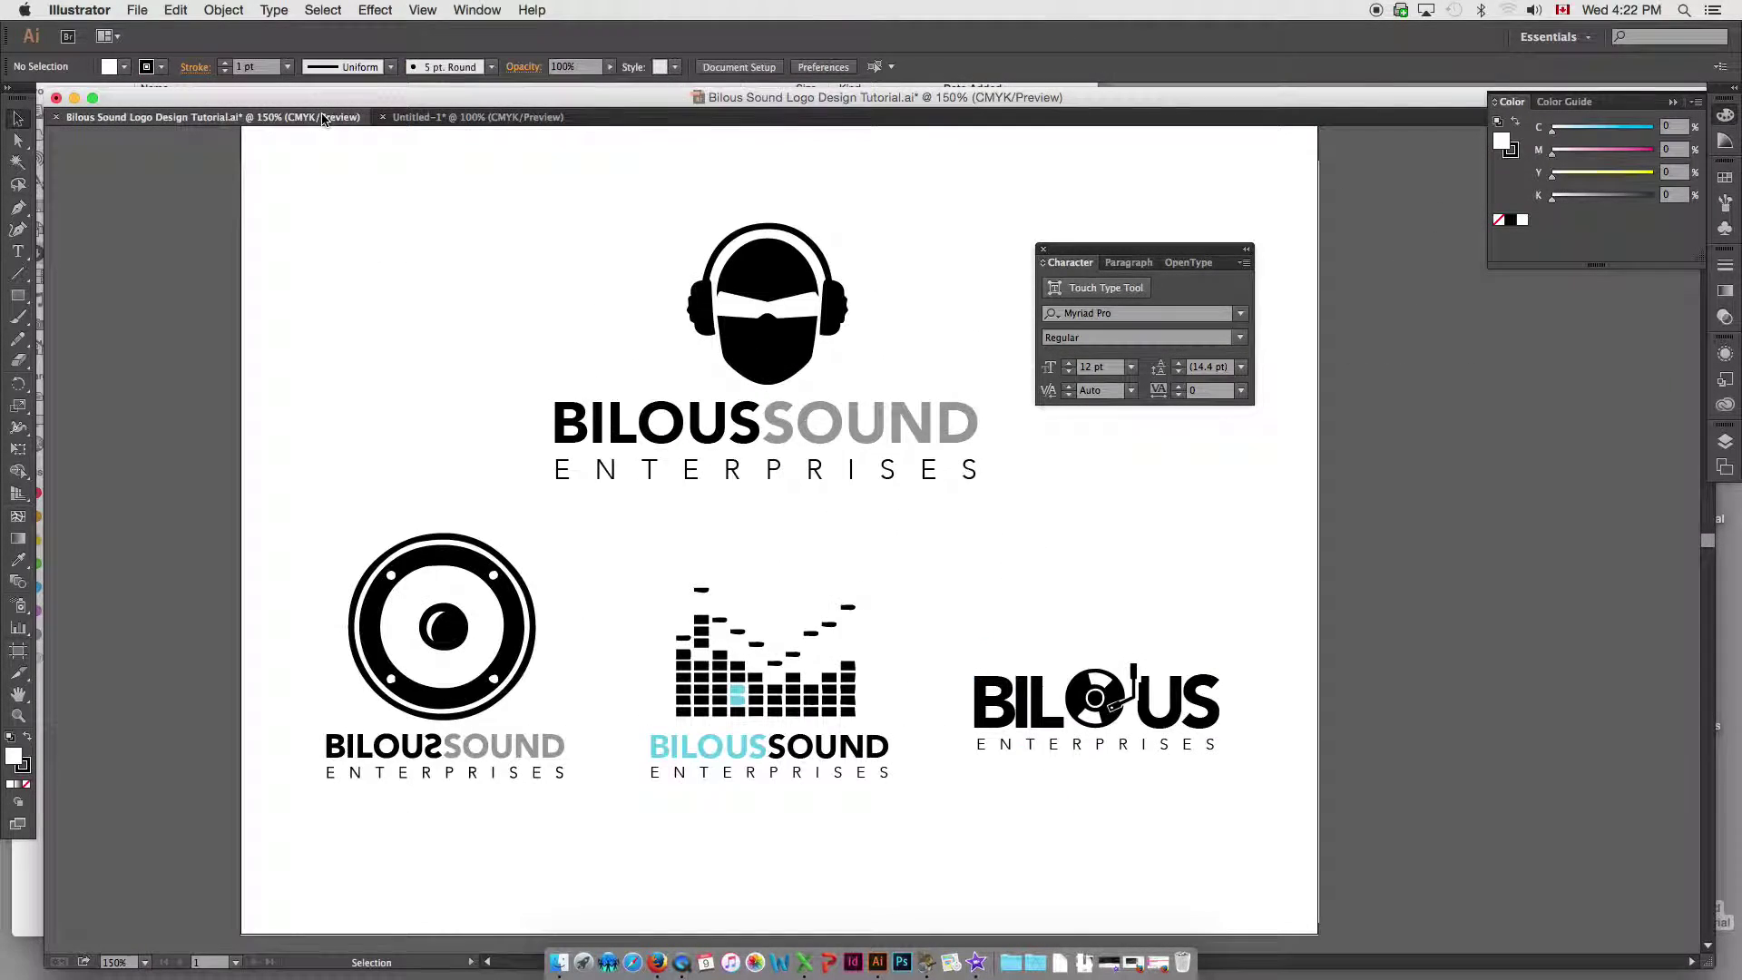
click(423, 122)
drag(1063, 557, 957, 567)
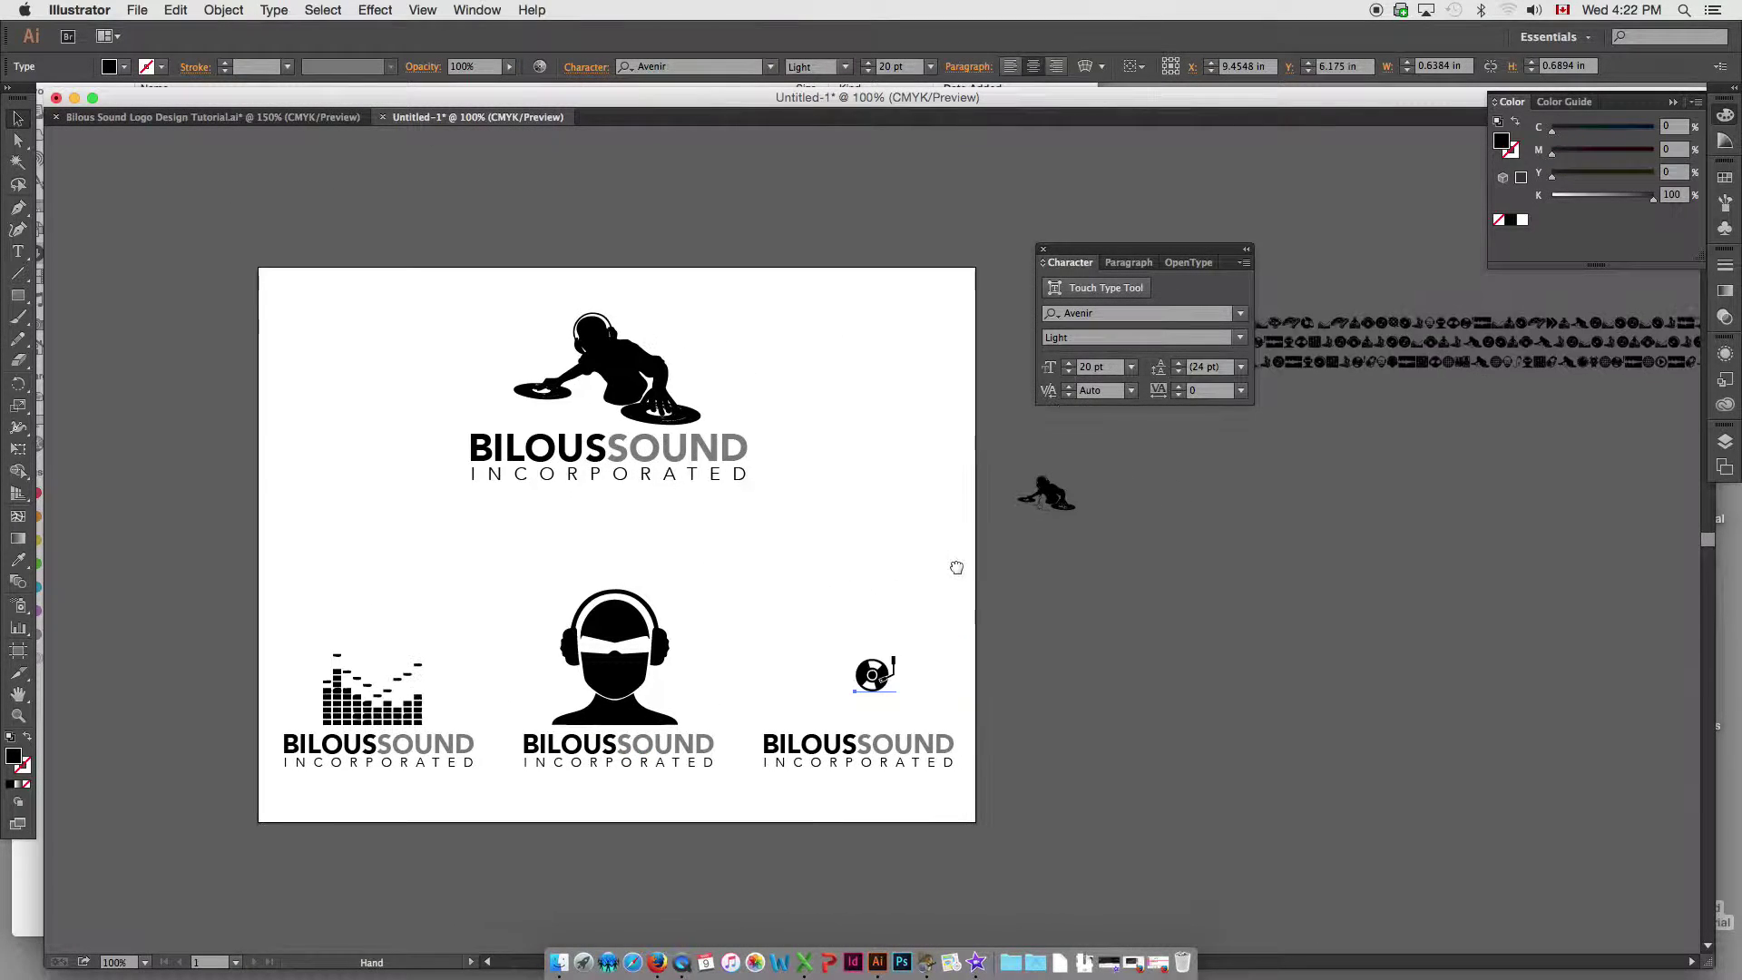
click(887, 746)
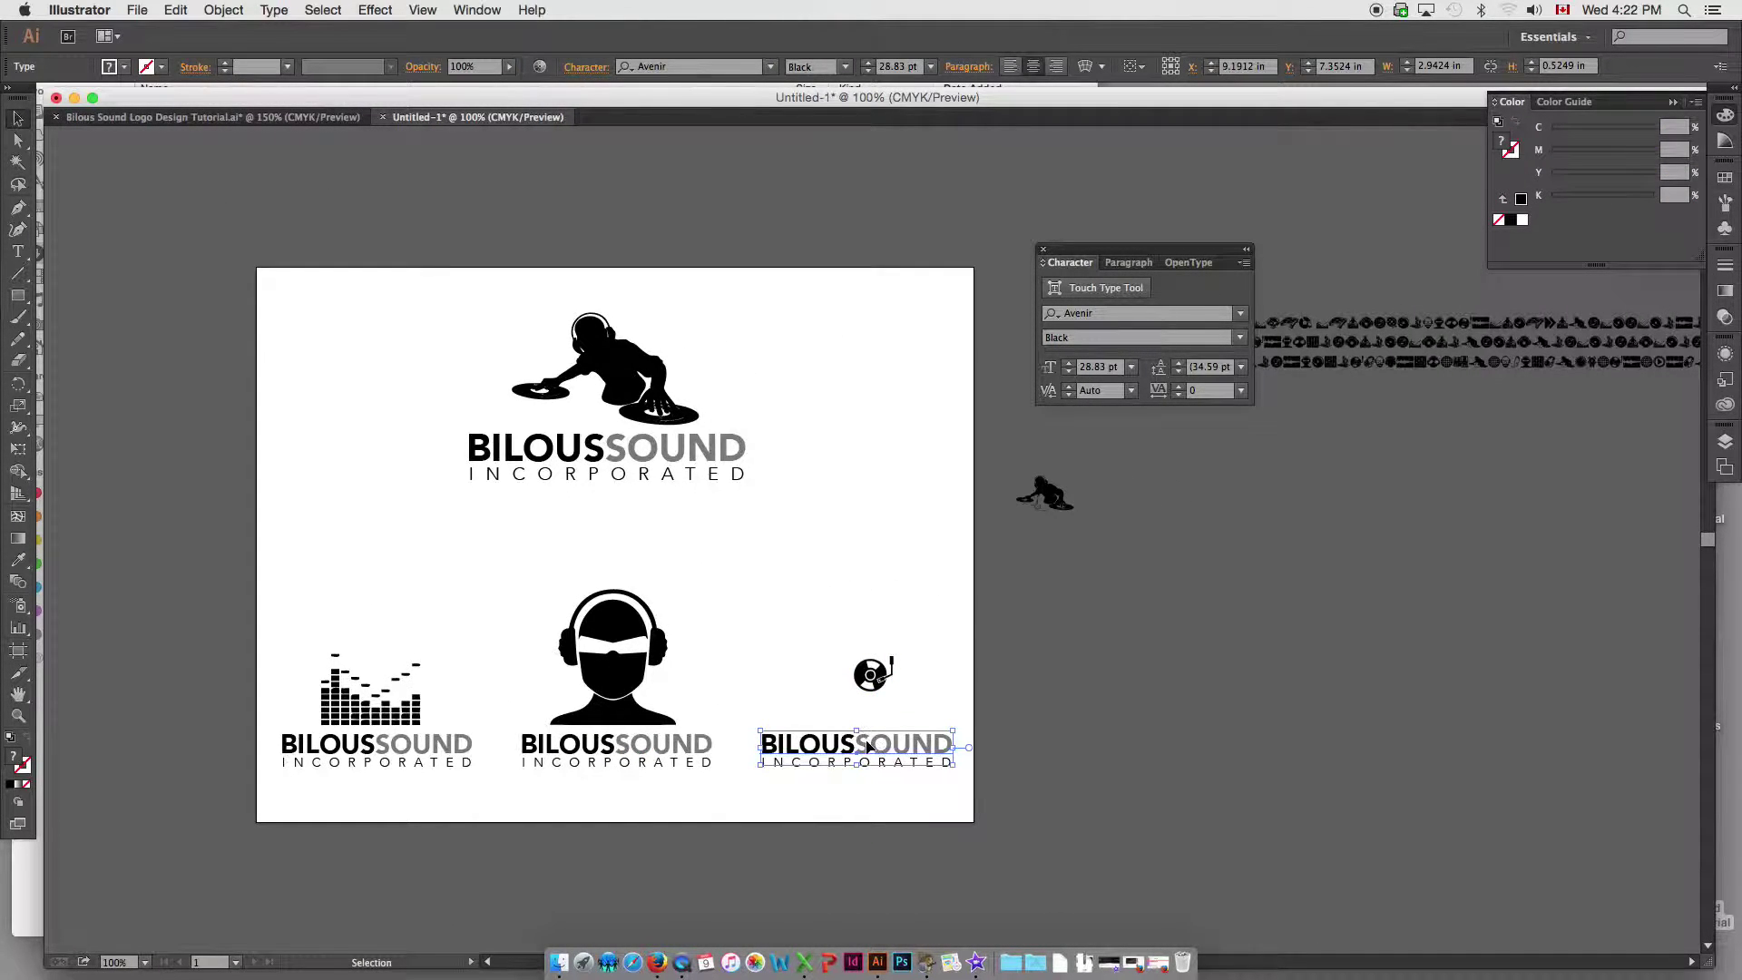
click(876, 678)
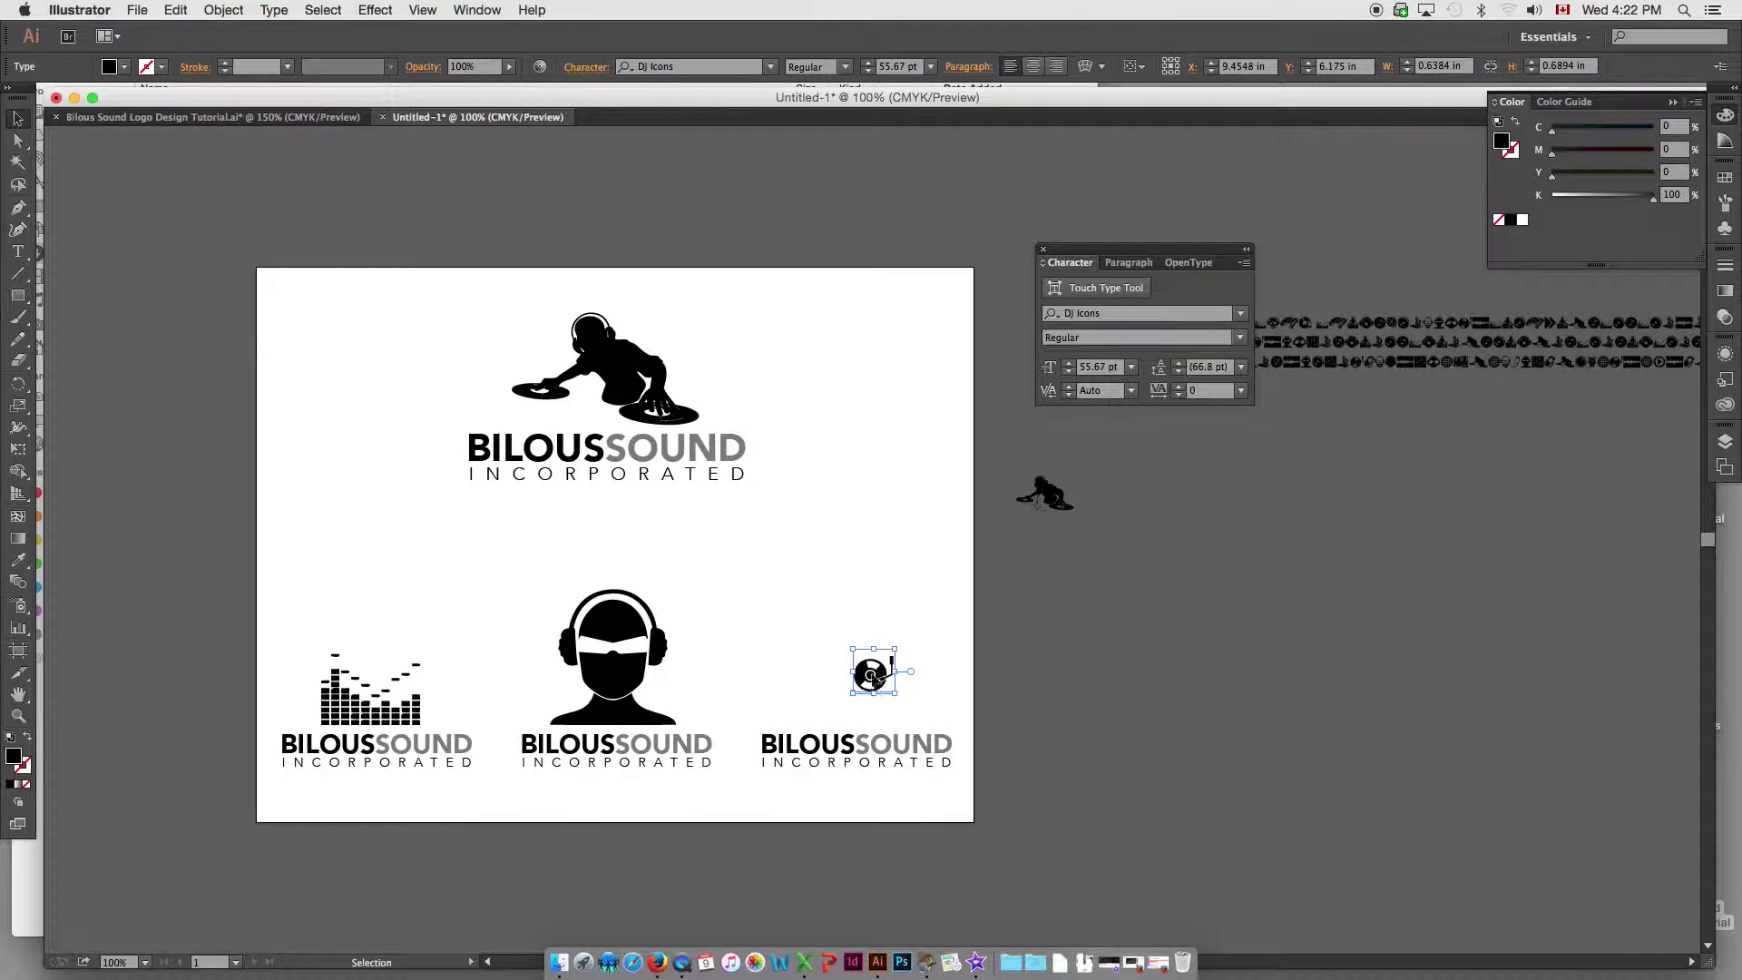
click(685, 614)
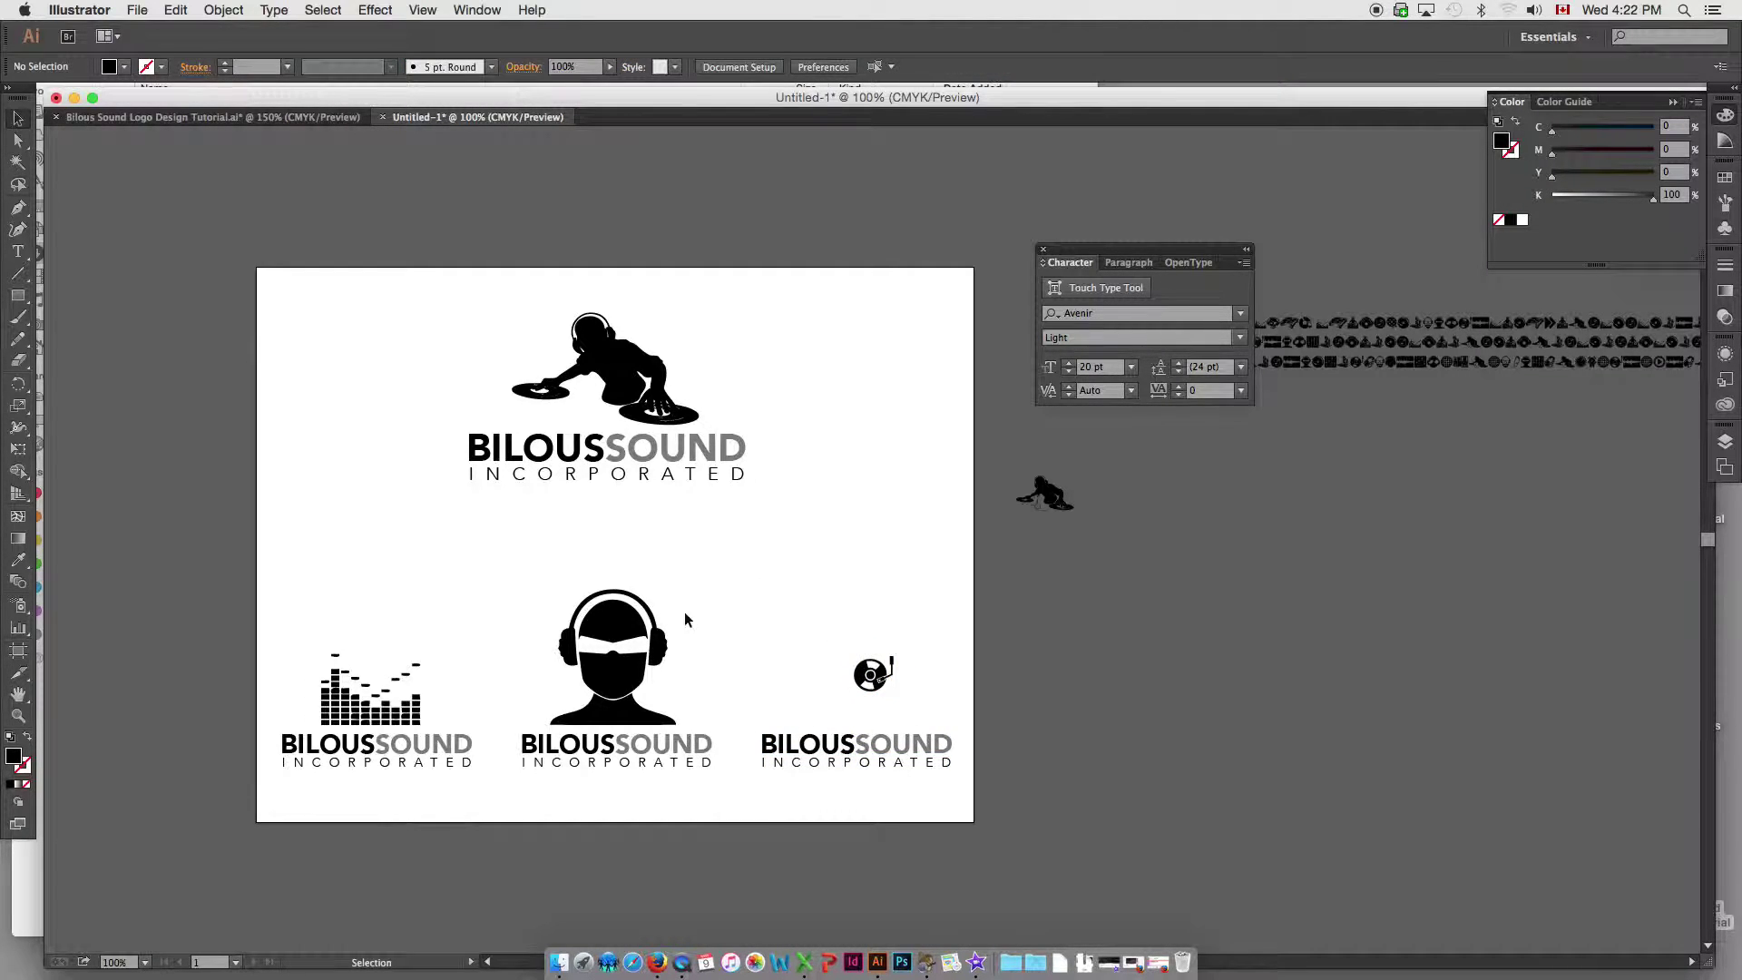
- Adjust the equalizer icon's position so it sits closer to and centred over the left BILOUSSOUND wordmark
click(408, 712)
mouse_move(273, 572)
mouse_down()
mouse_move(551, 767)
mouse_move(609, 623)
mouse_up()
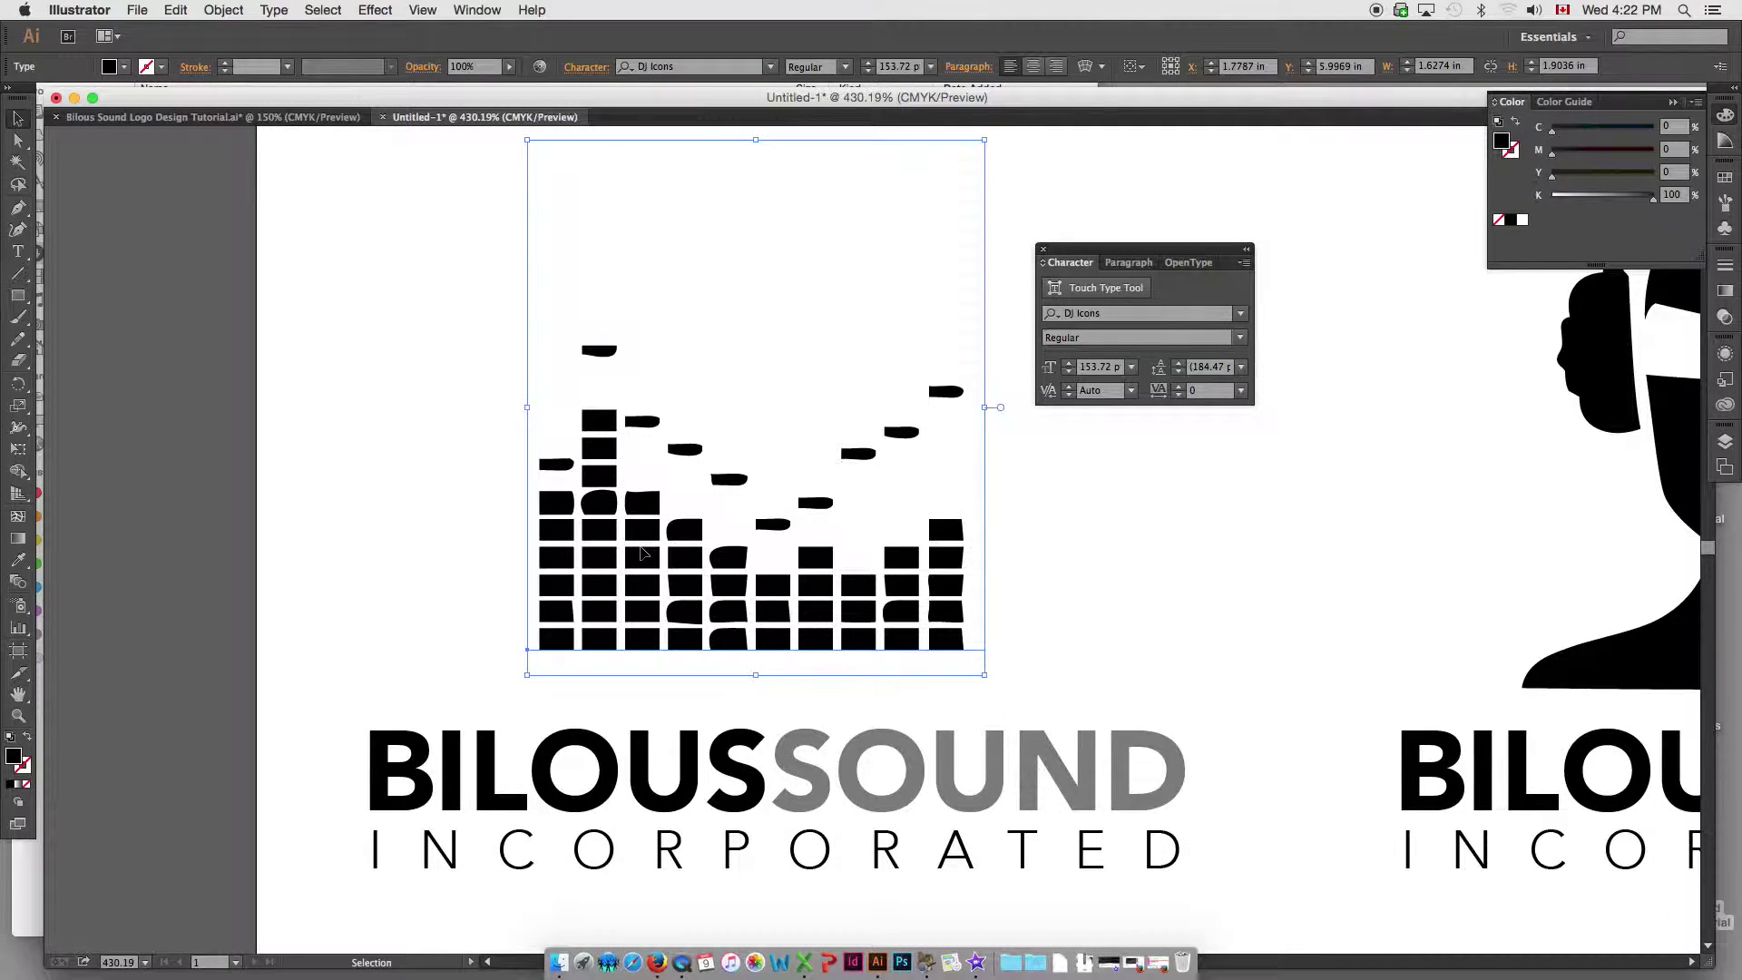
drag(668, 607, 660, 634)
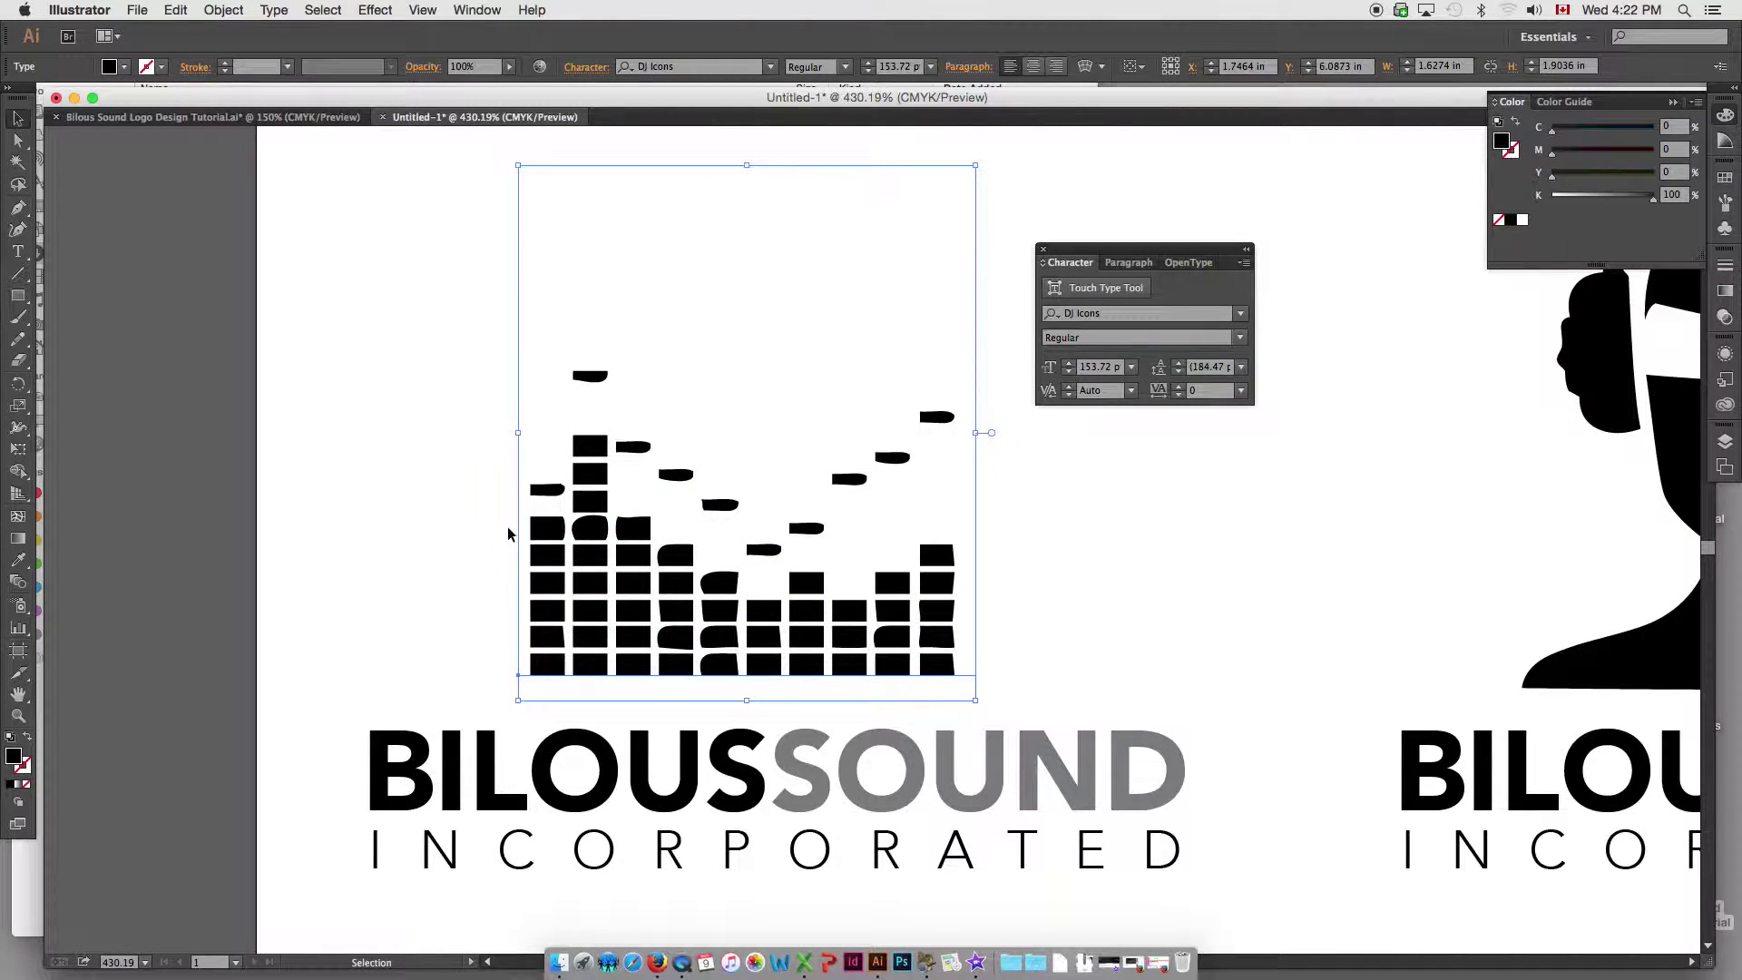
- Convert the equalizer icon from type to outlines and activate the Direct Selection tool for its individual blocks
click(344, 6)
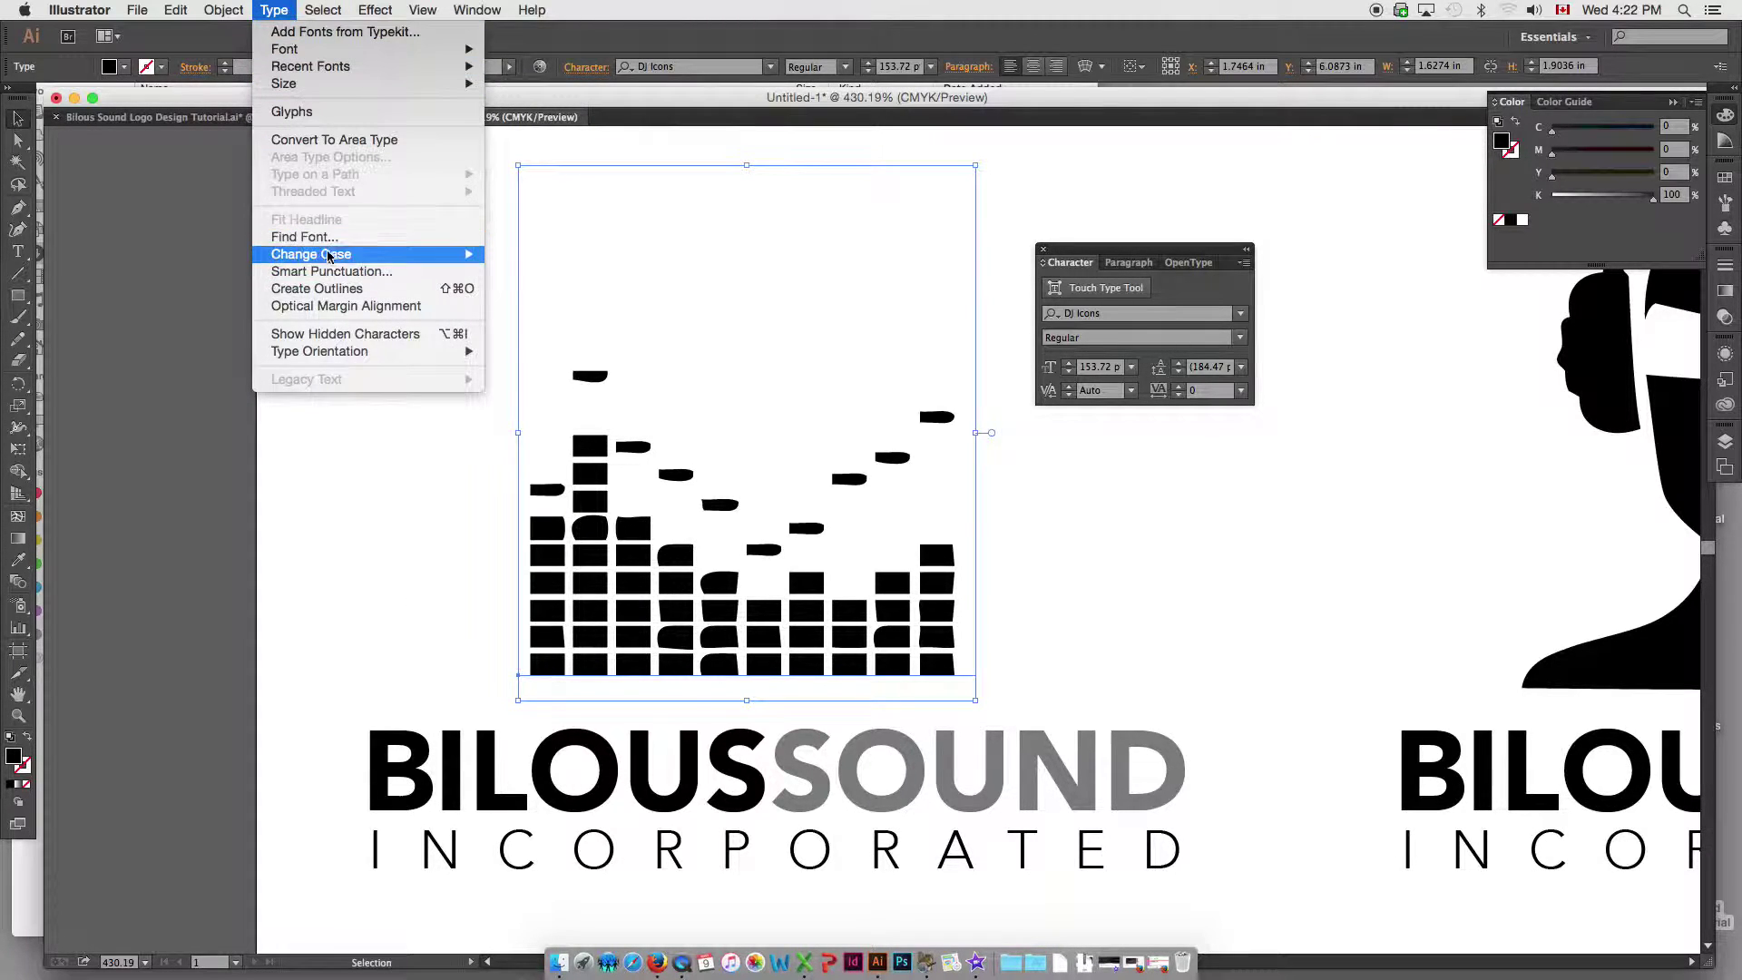
click(358, 288)
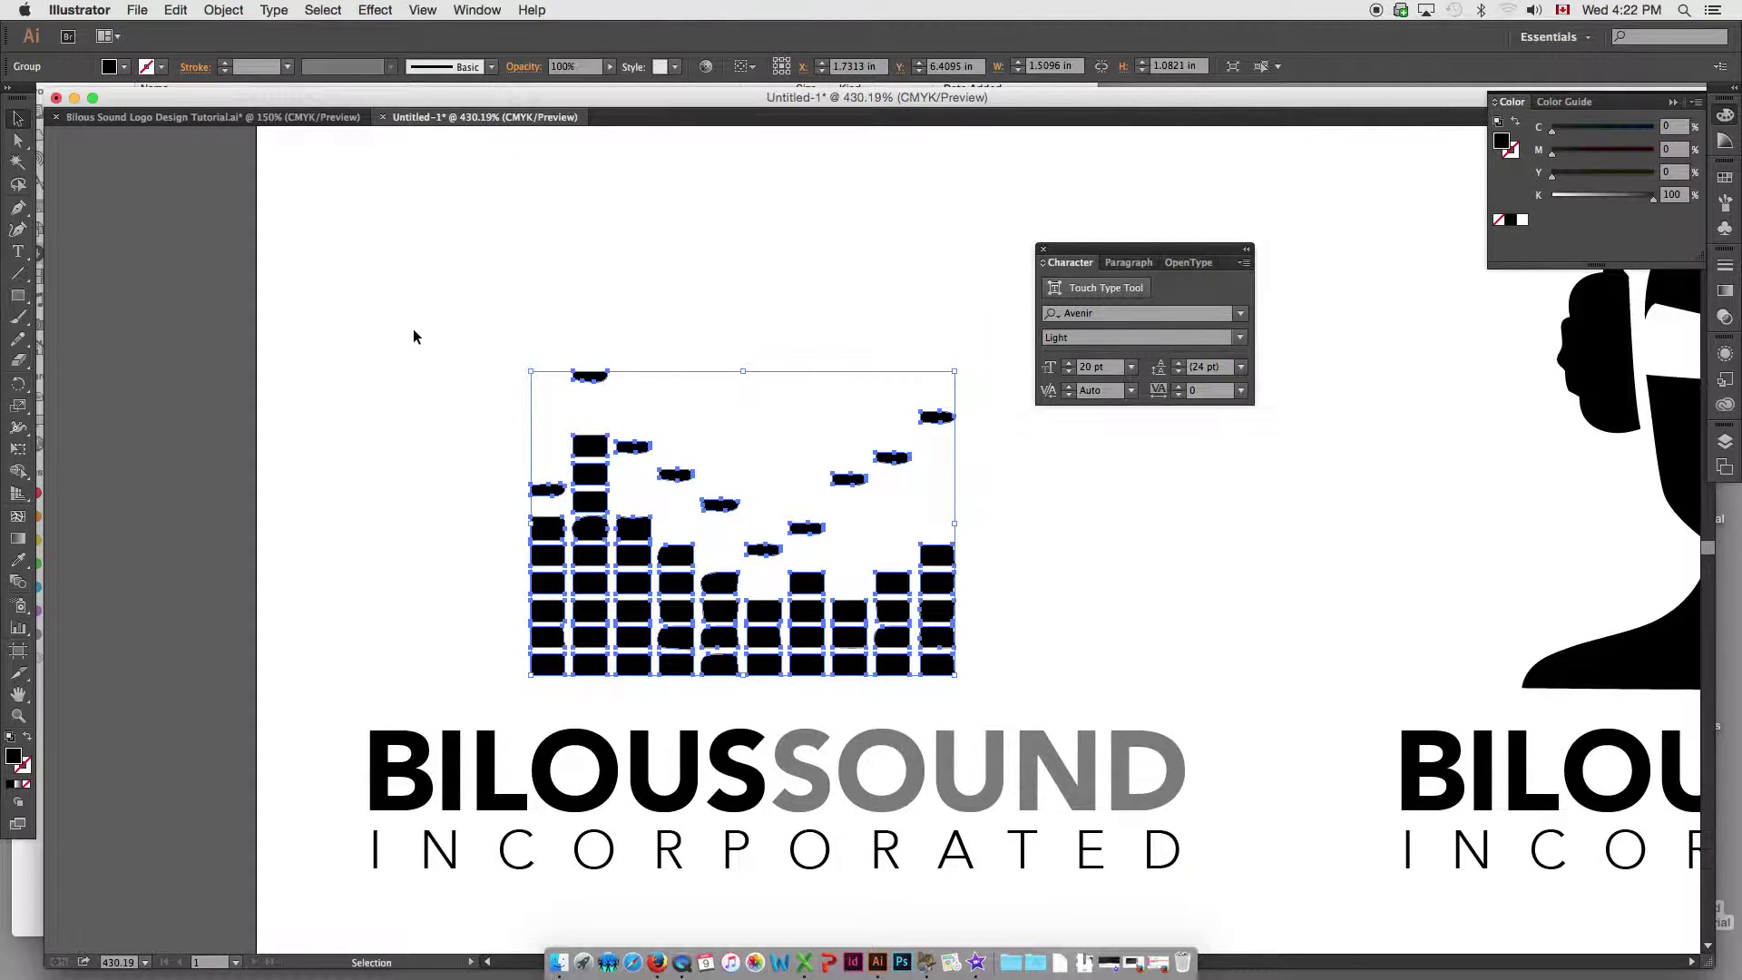
click(655, 412)
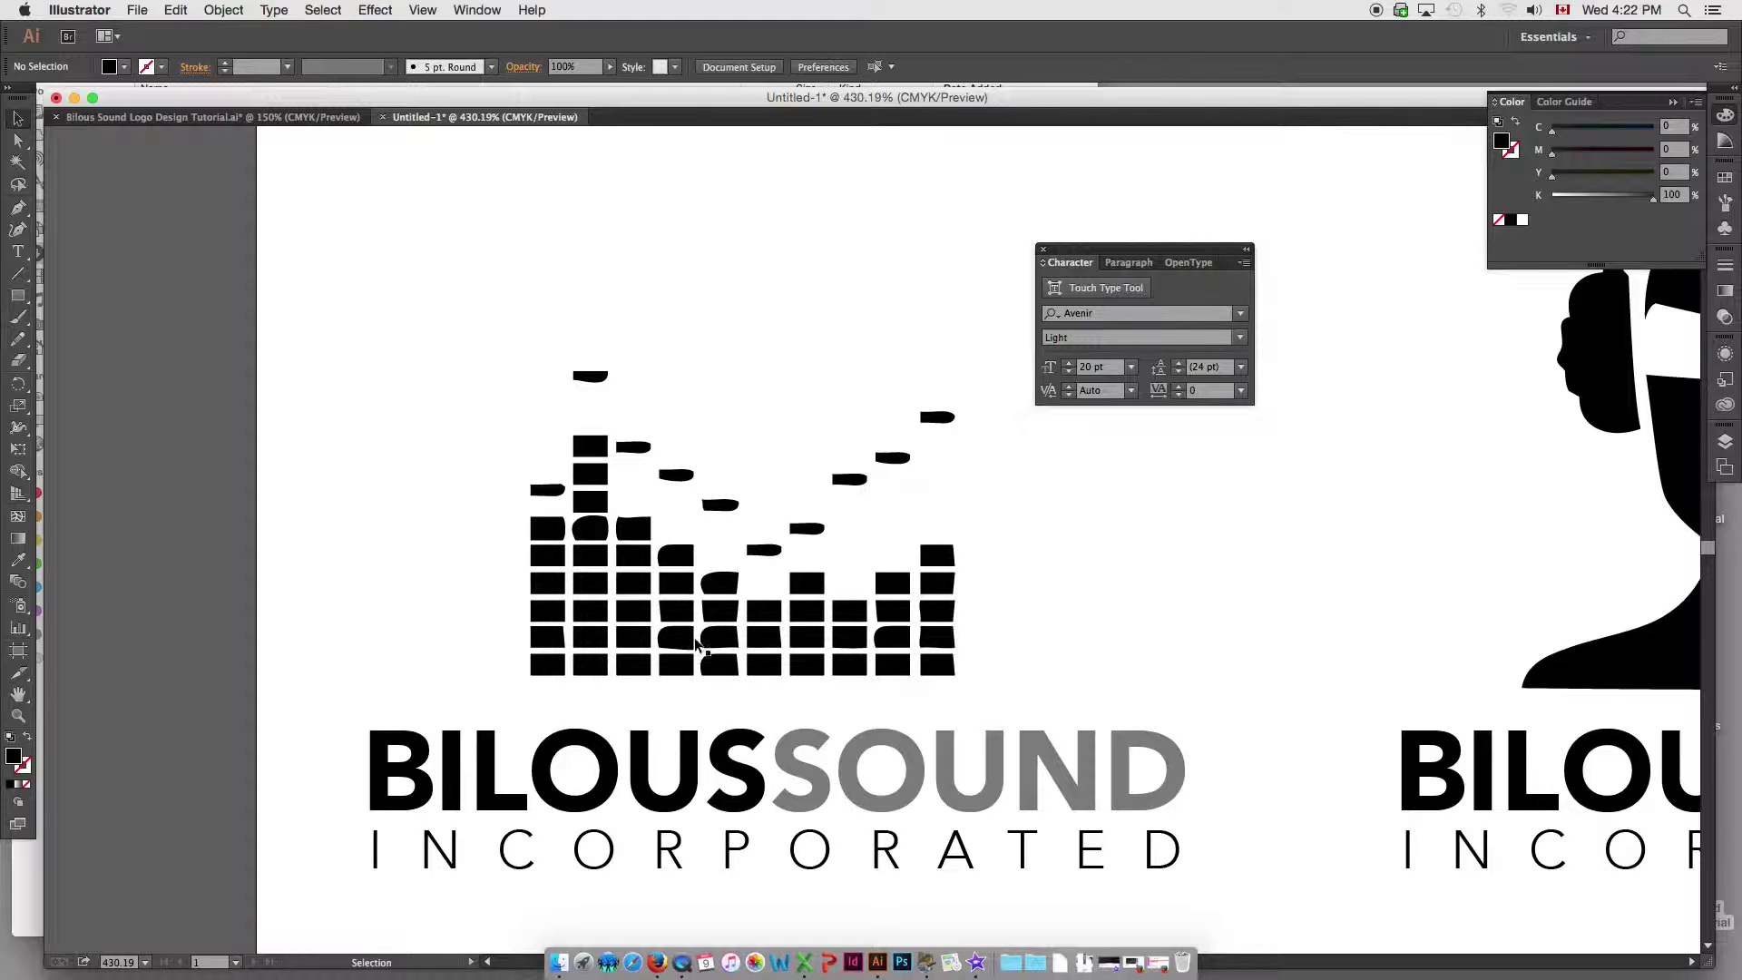
click(19, 140)
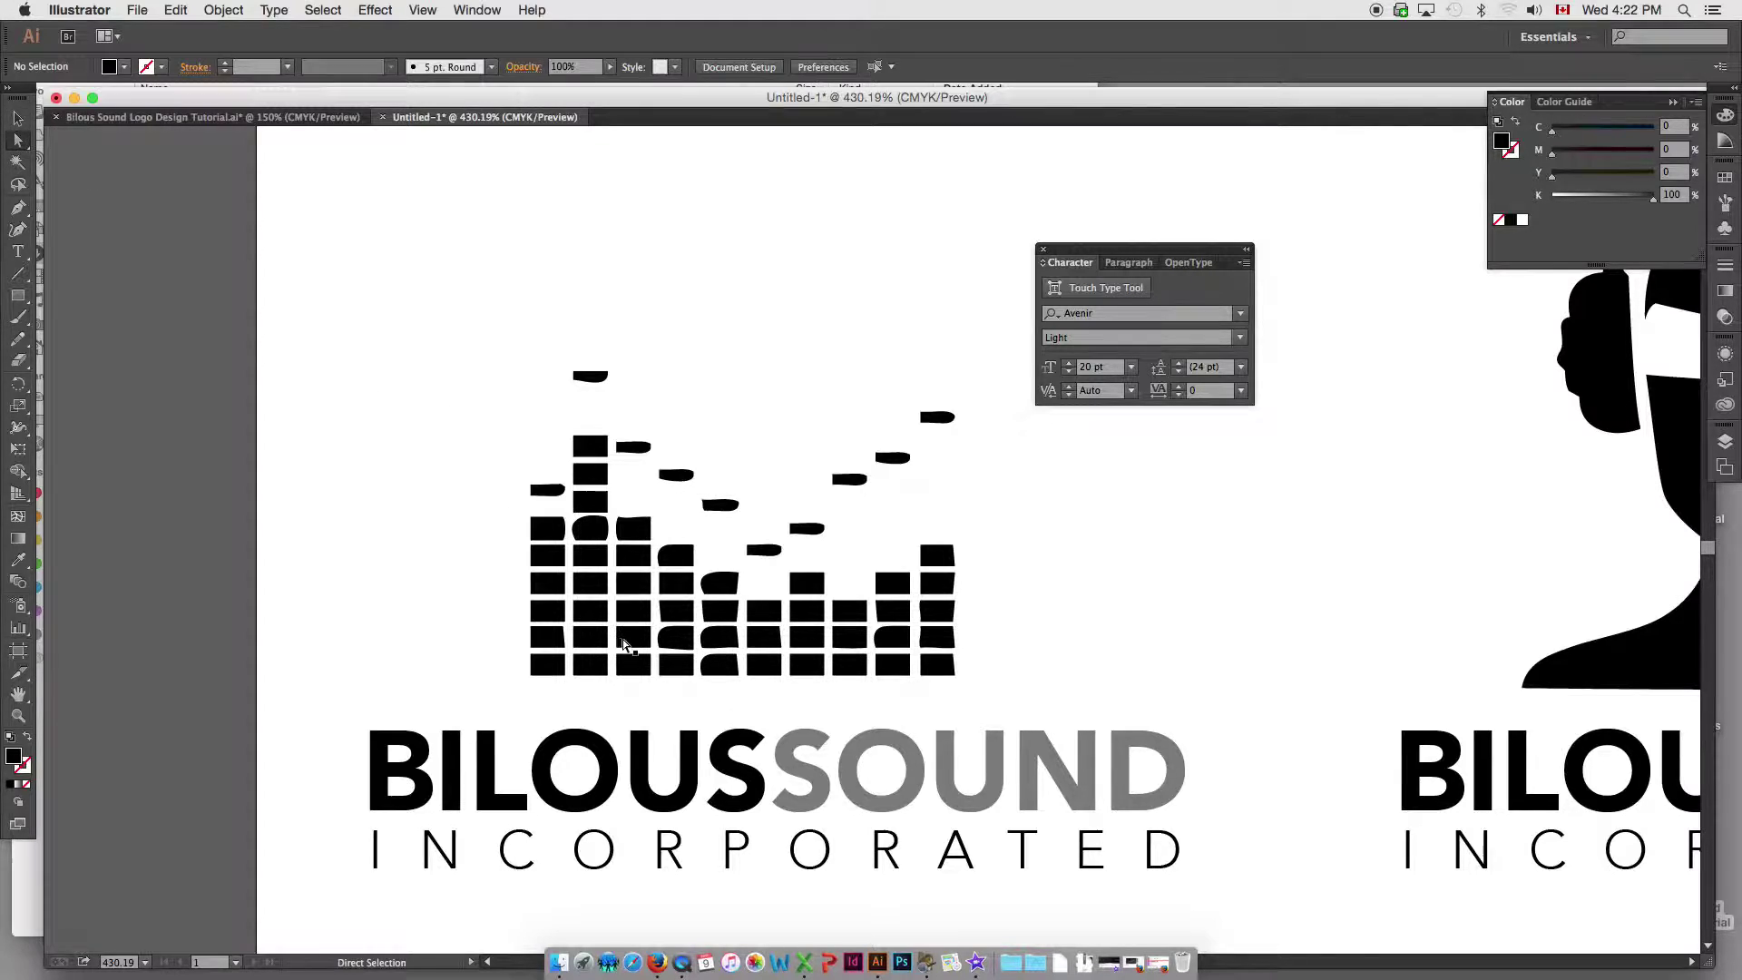
- Delete the two irregular blocks directly above the bottom block in the equalizer's fourth column
alt+click(553, 589)
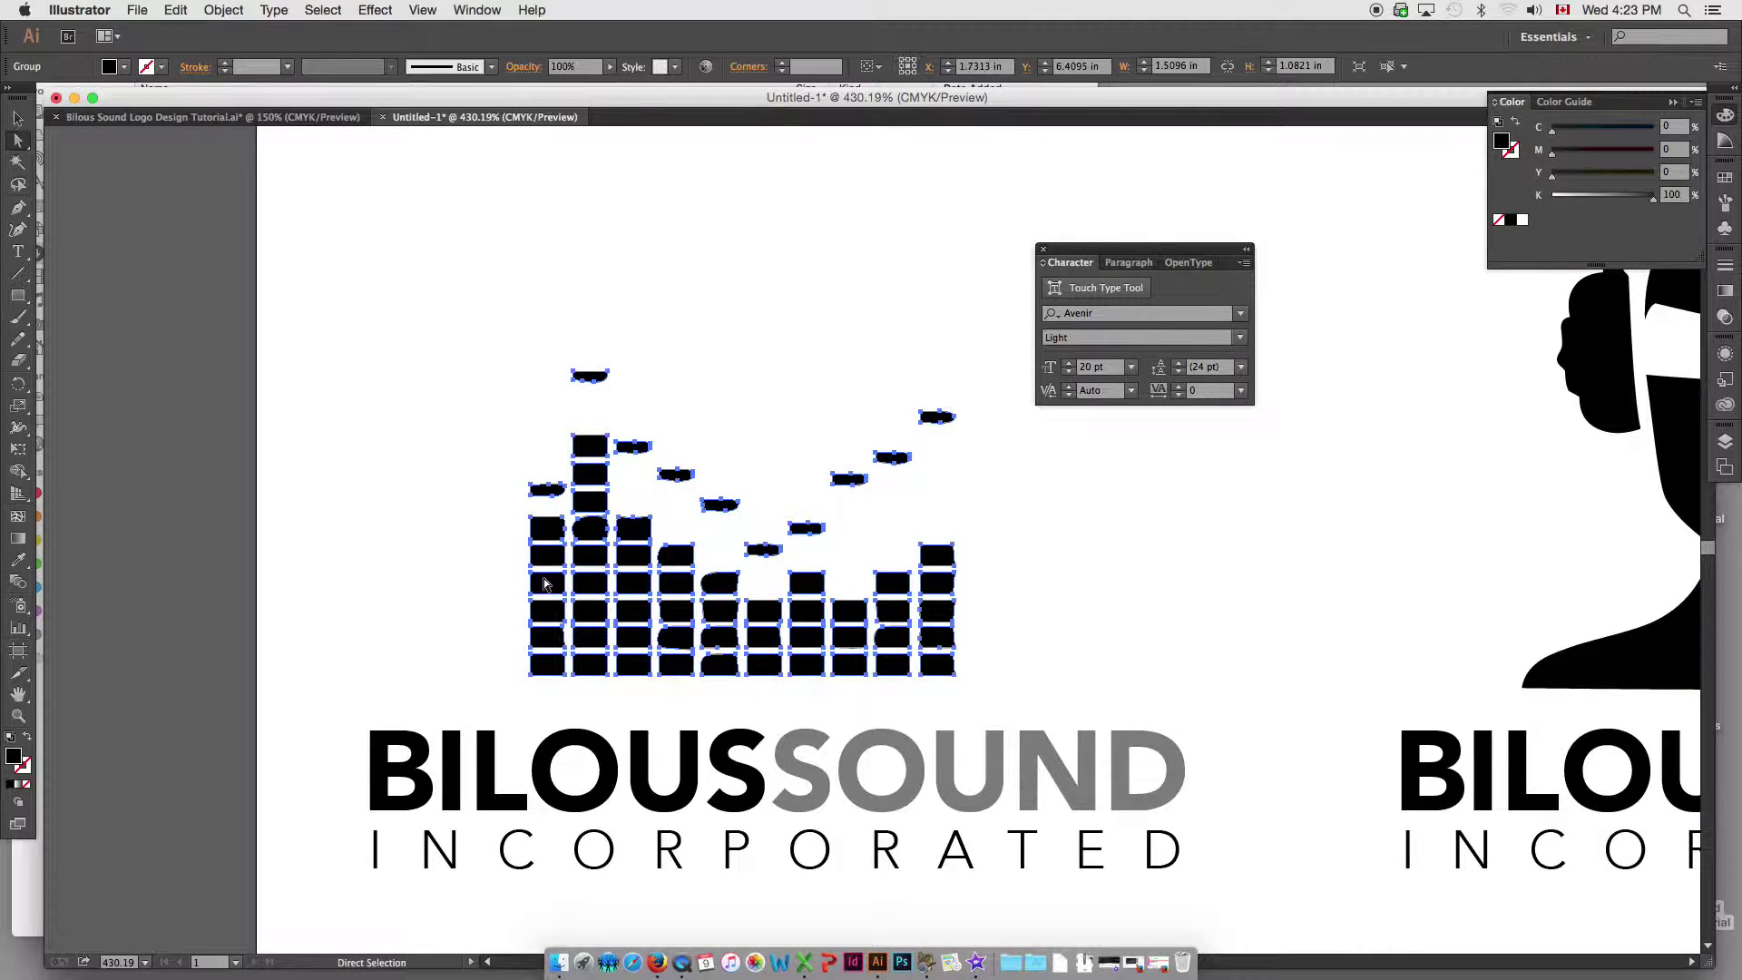
click(487, 579)
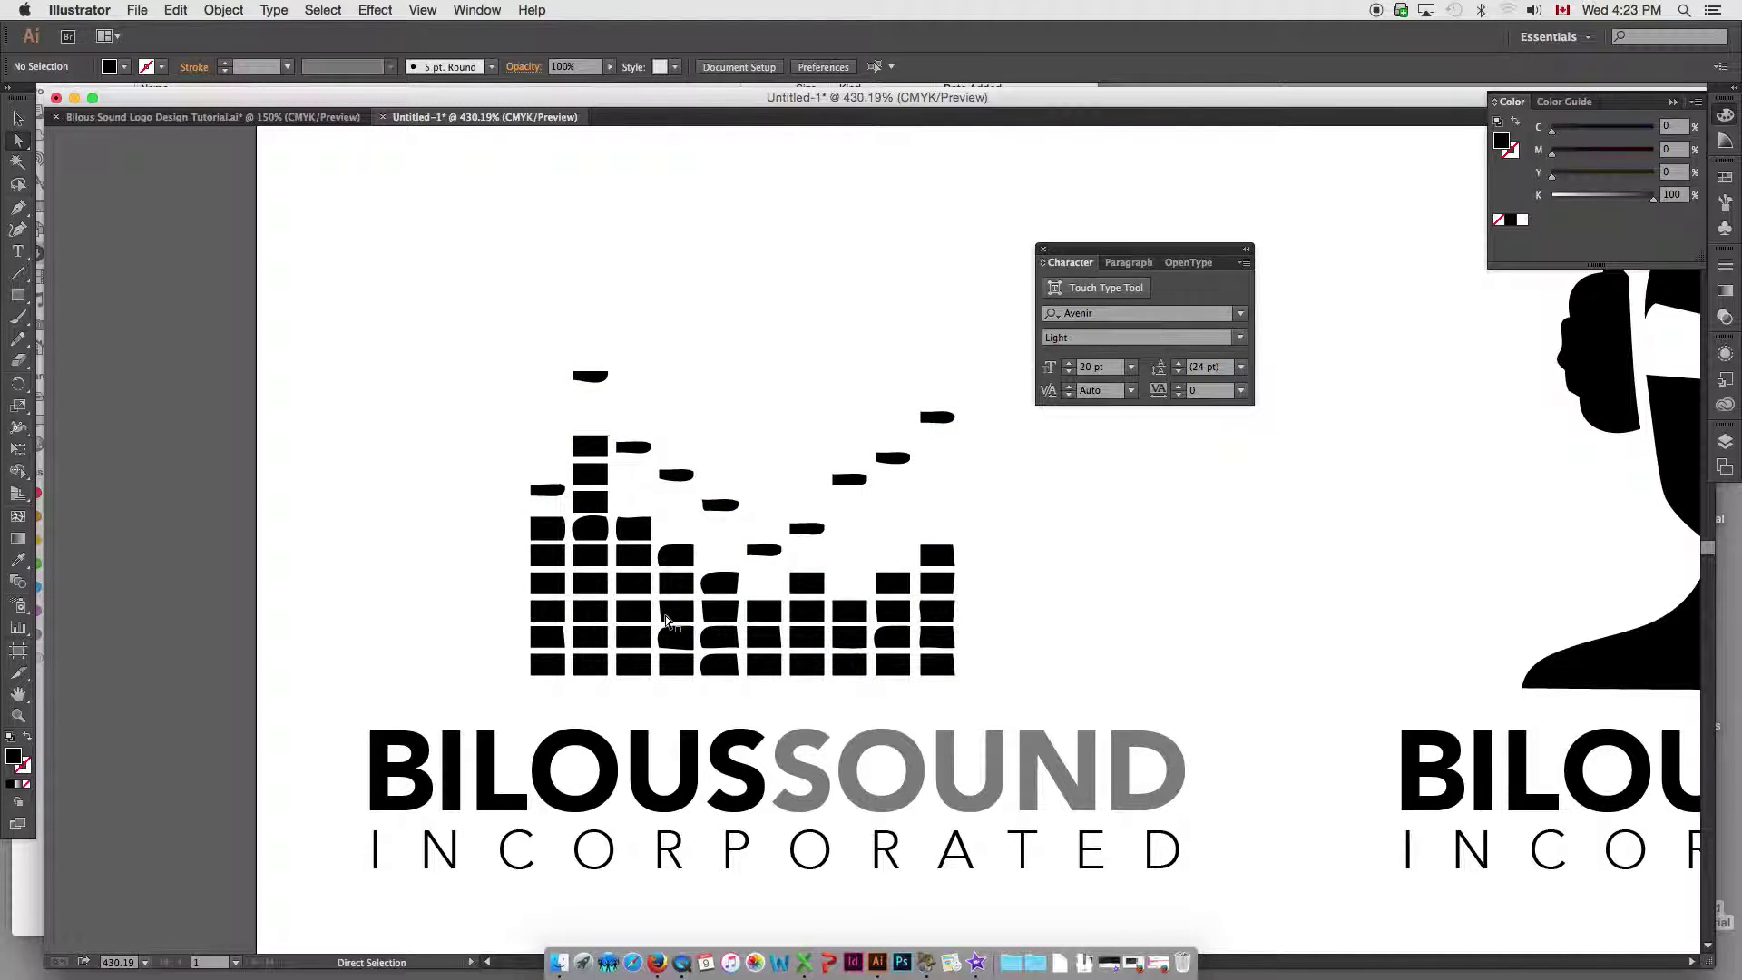
alt+click(671, 617)
click(661, 607)
click(660, 601)
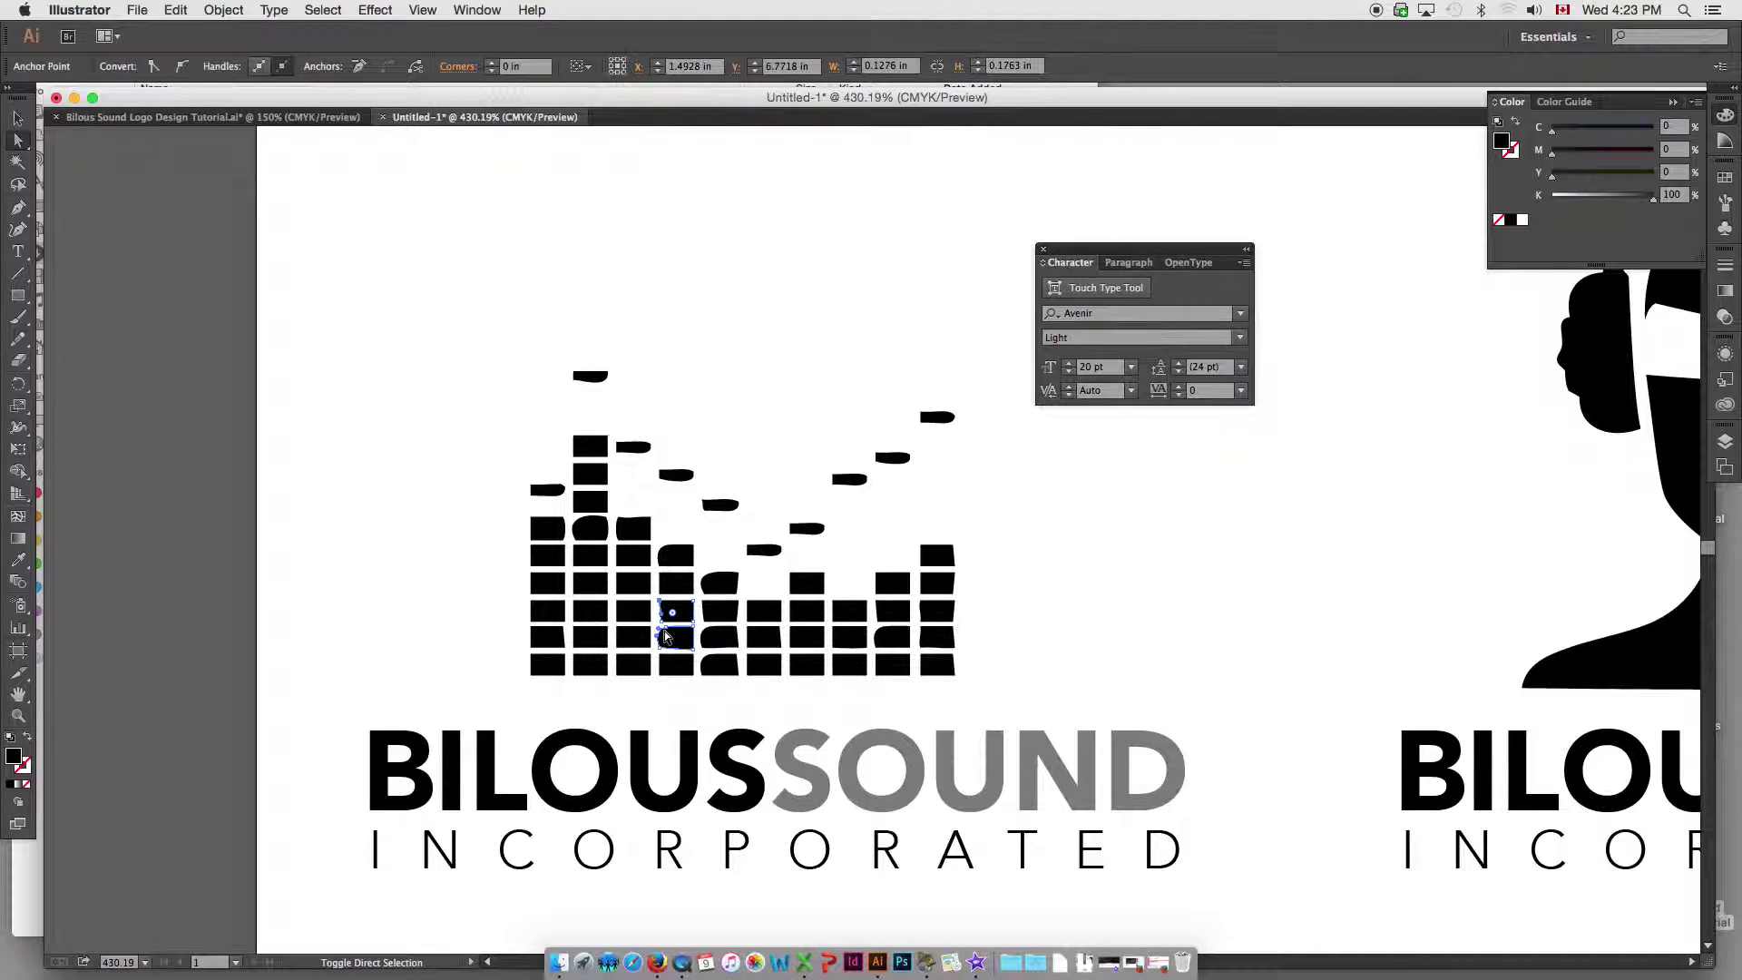
key(Delete)
- Square off the slanted upper-right corner of the sixth column's second block from the bottom by moving its anchor point
key(super+space)
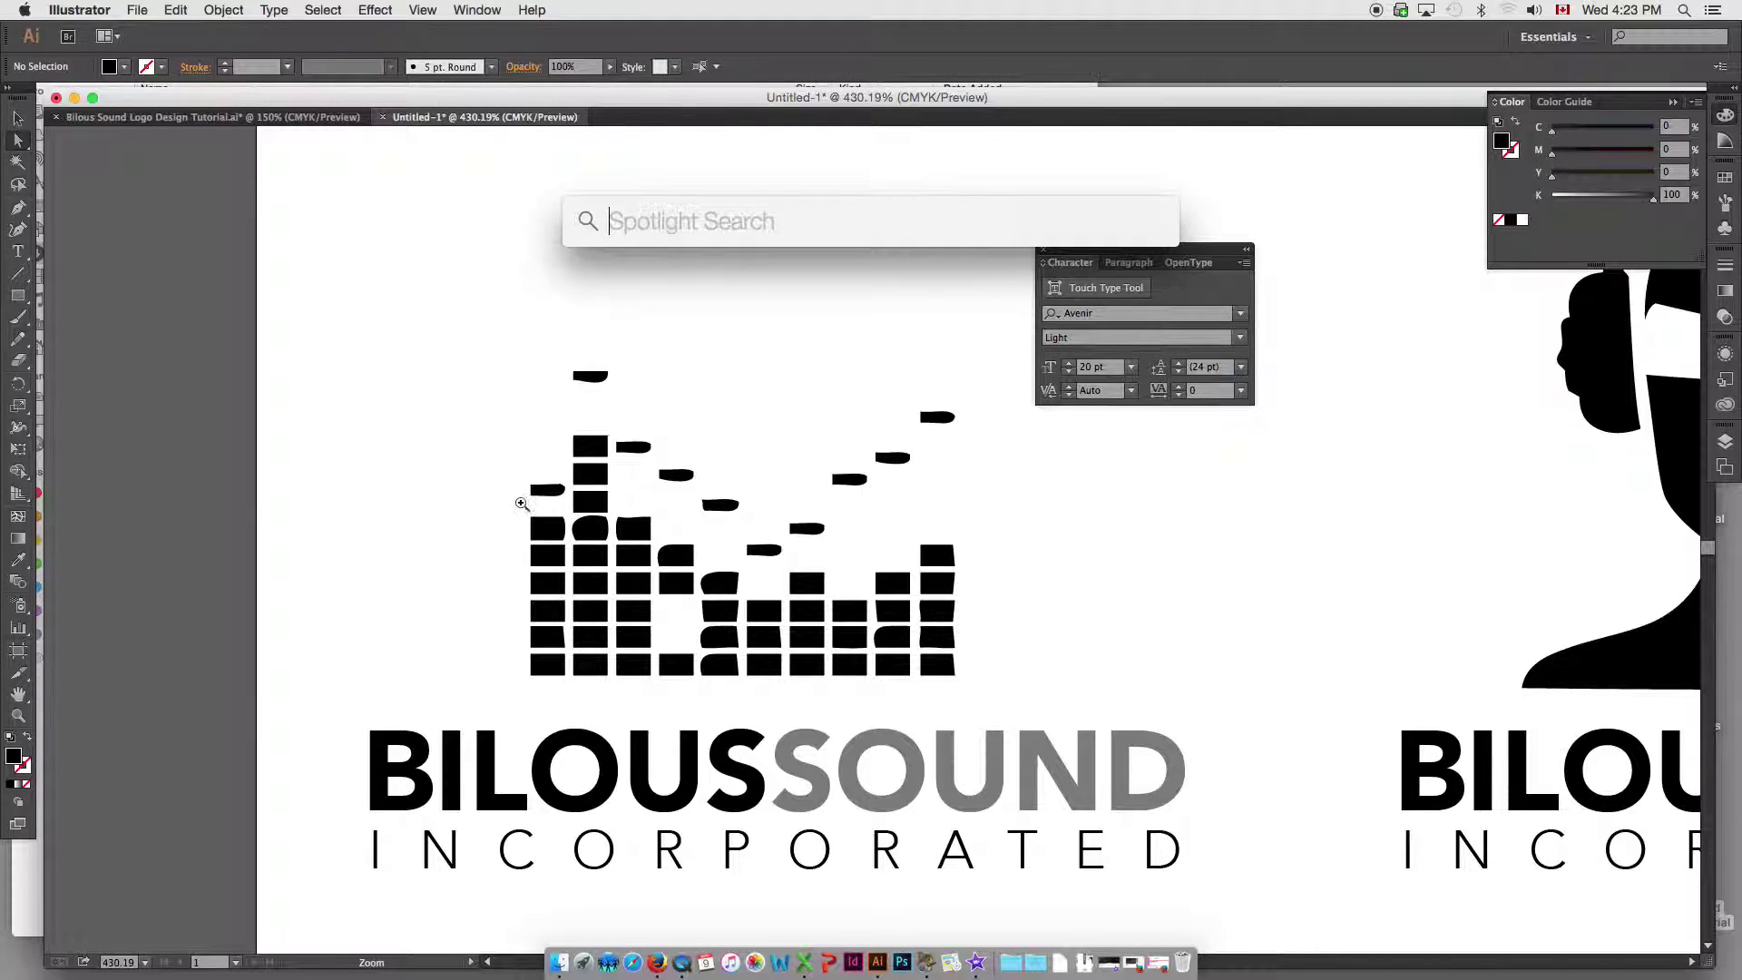
drag(522, 503, 882, 701)
click(981, 586)
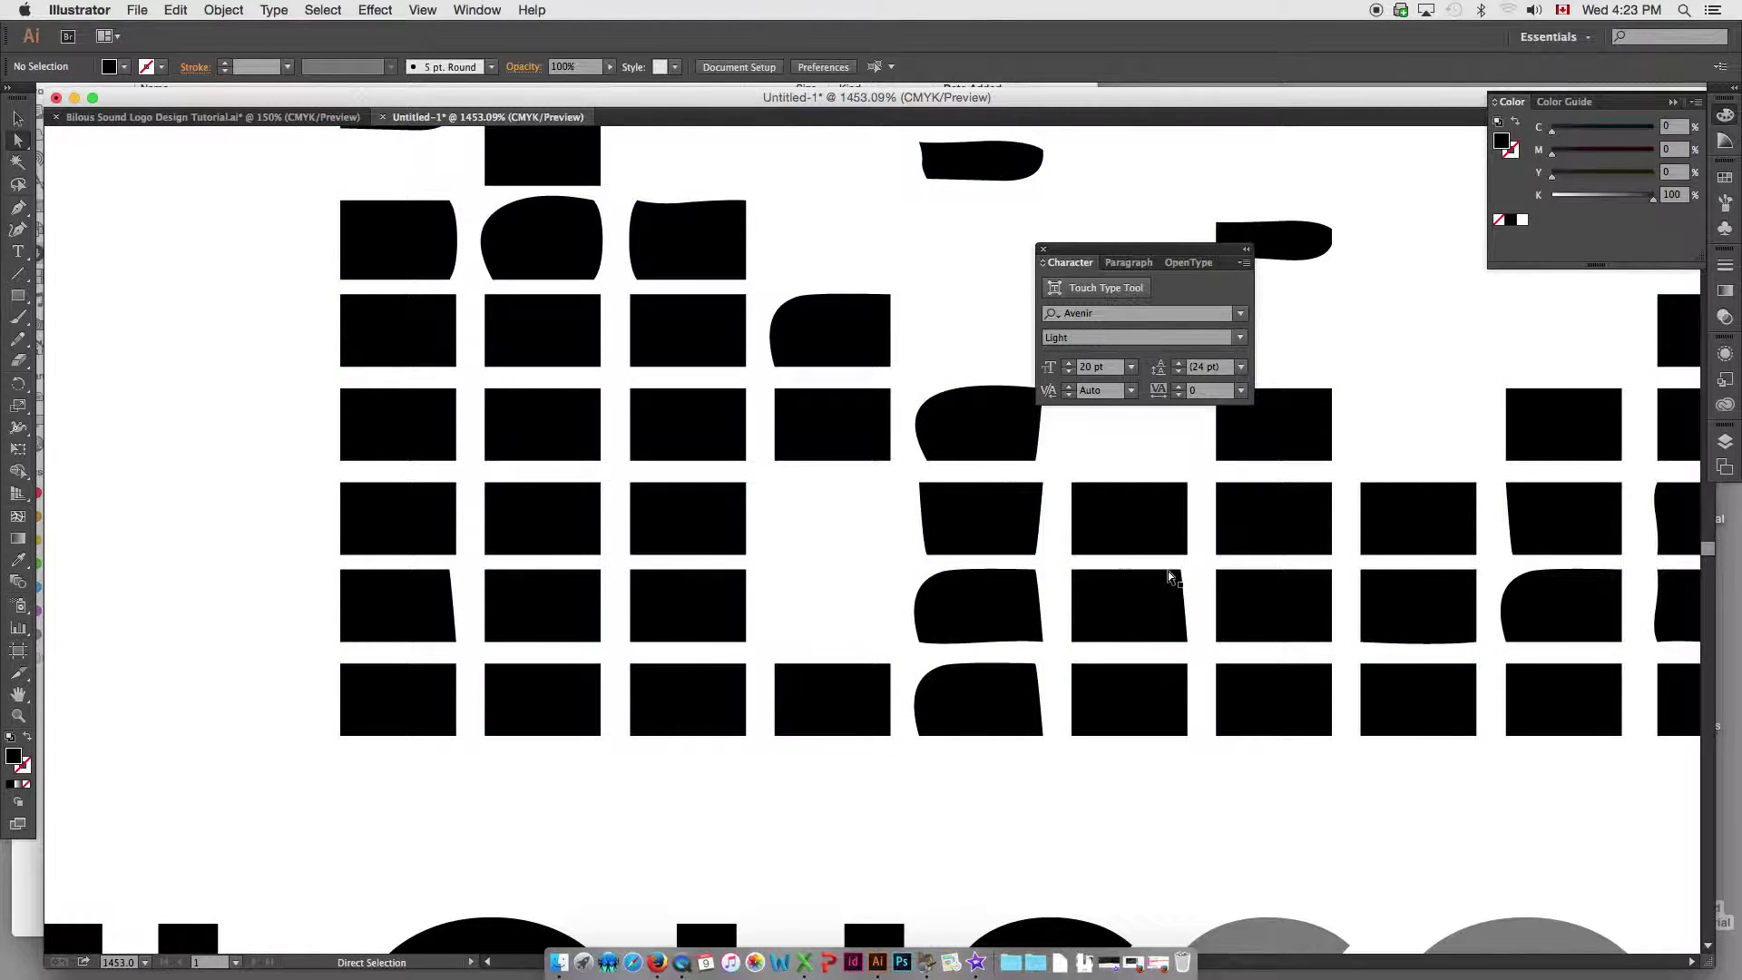
drag(1180, 571, 1185, 574)
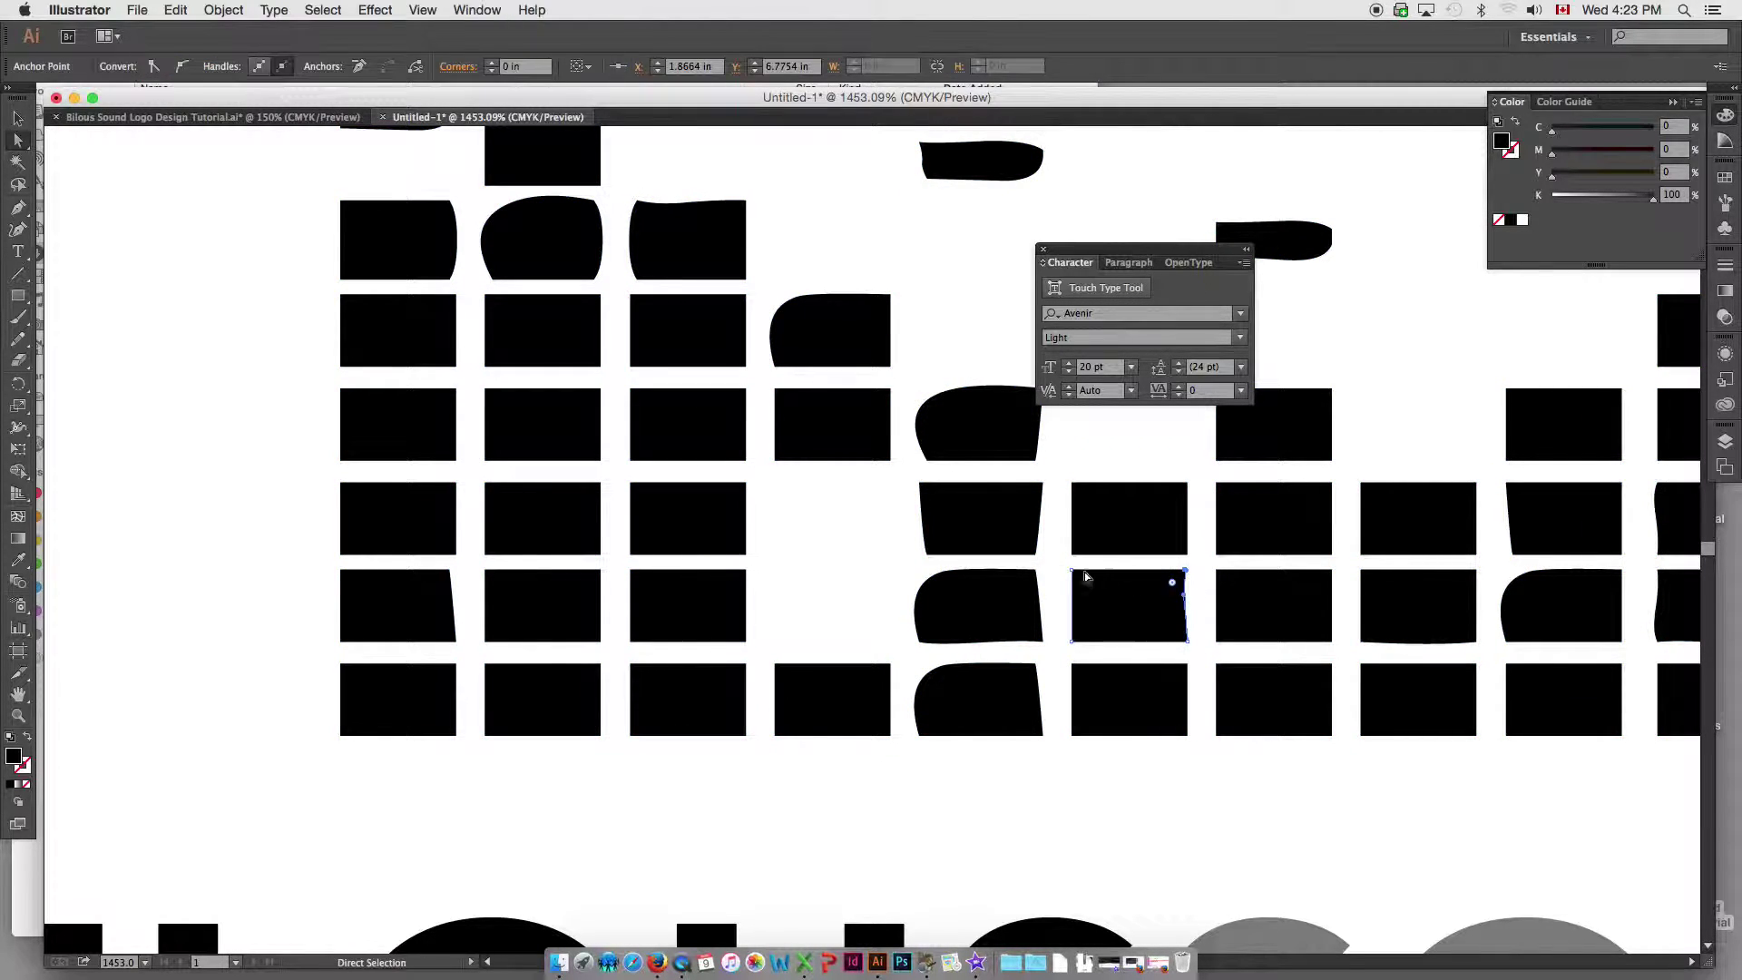
- Delete the two irregular blocks directly above the bottom block in the equalizer's fifth column
click(1036, 571)
shift+click(1036, 555)
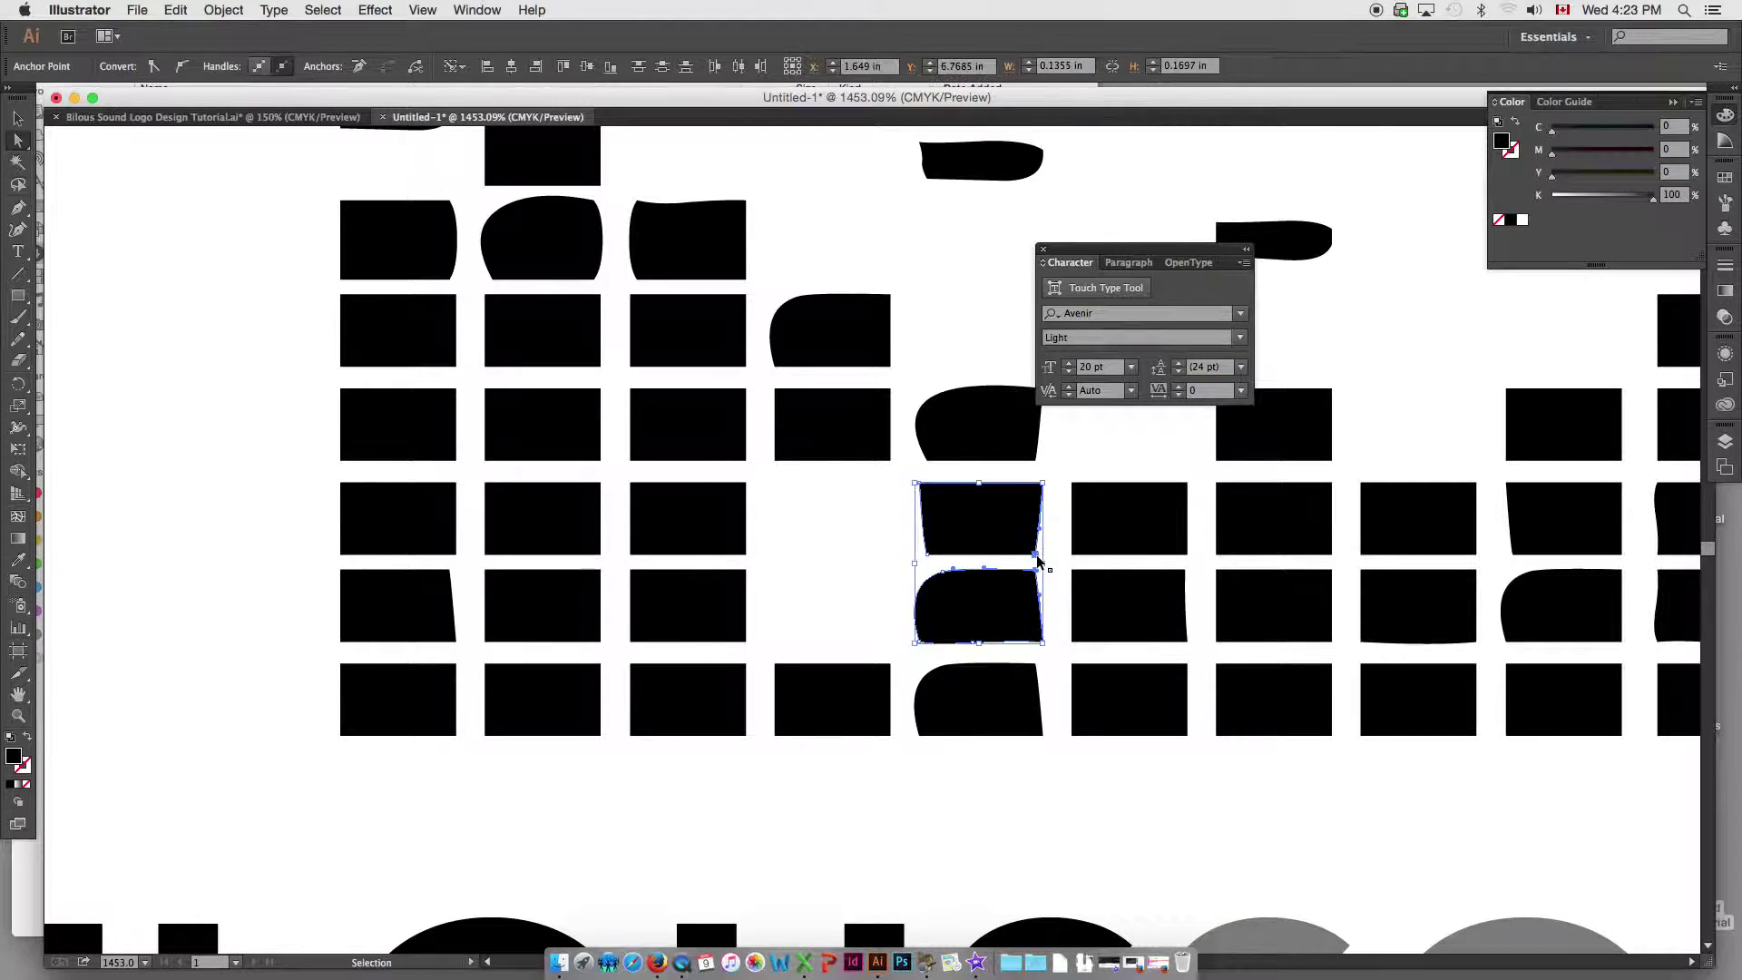
key(Delete)
key(Delete)
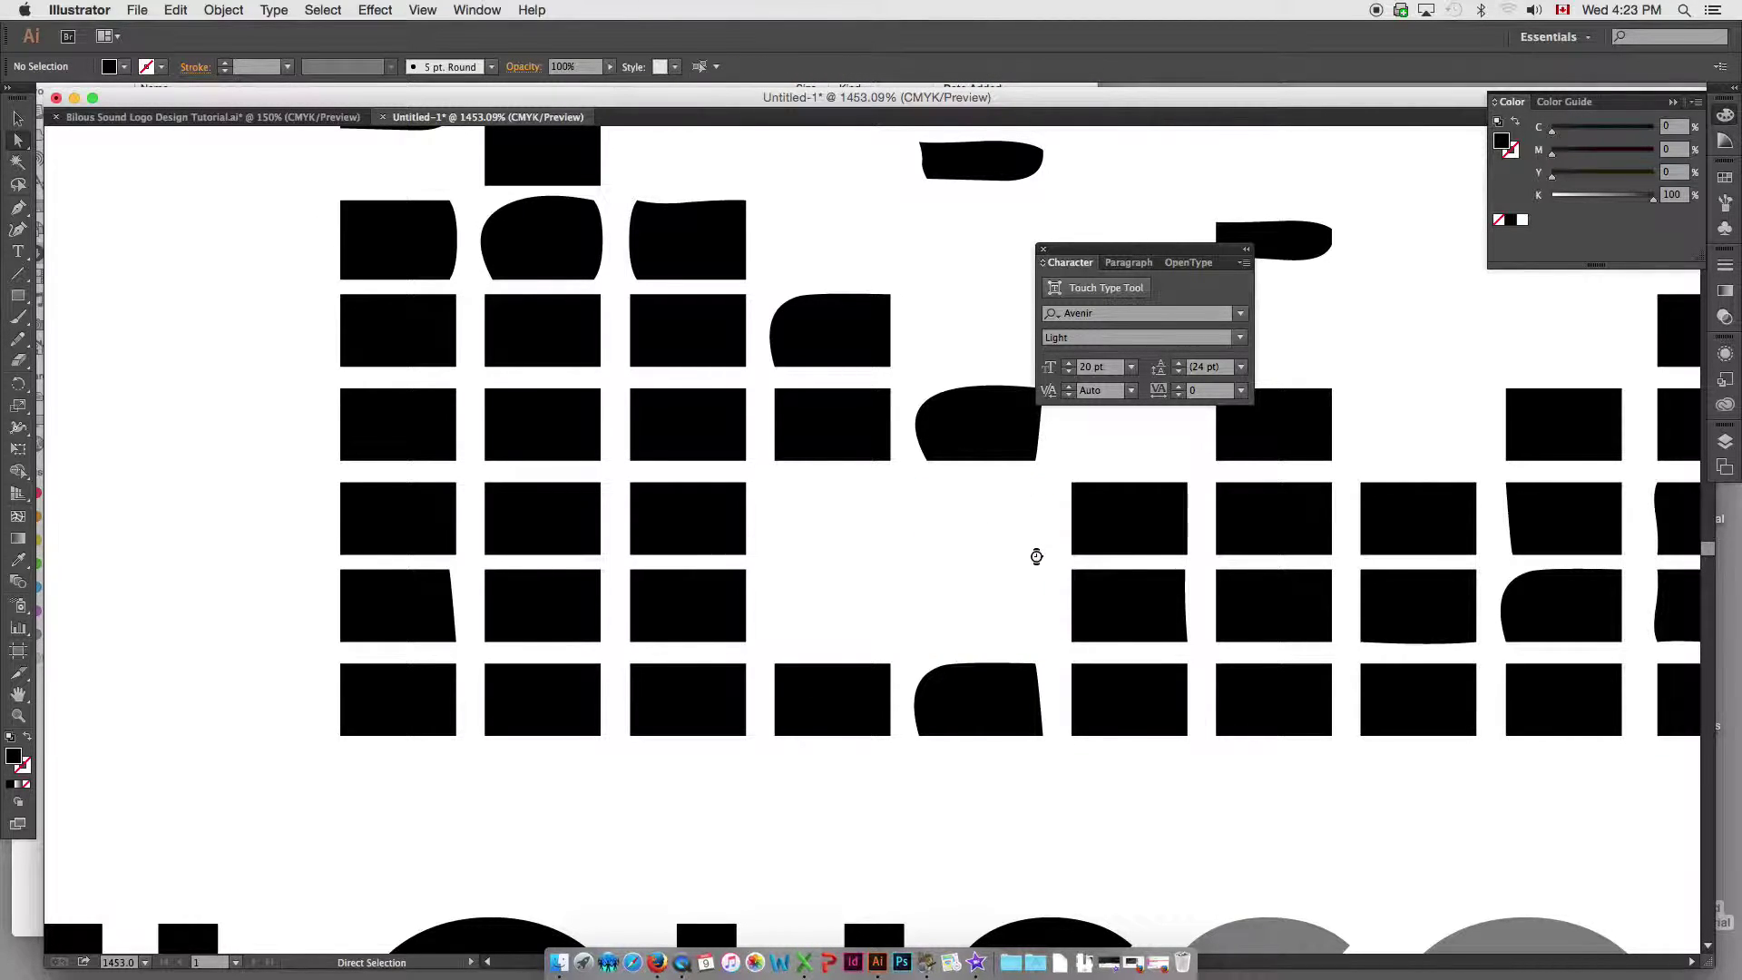
key(super+a)
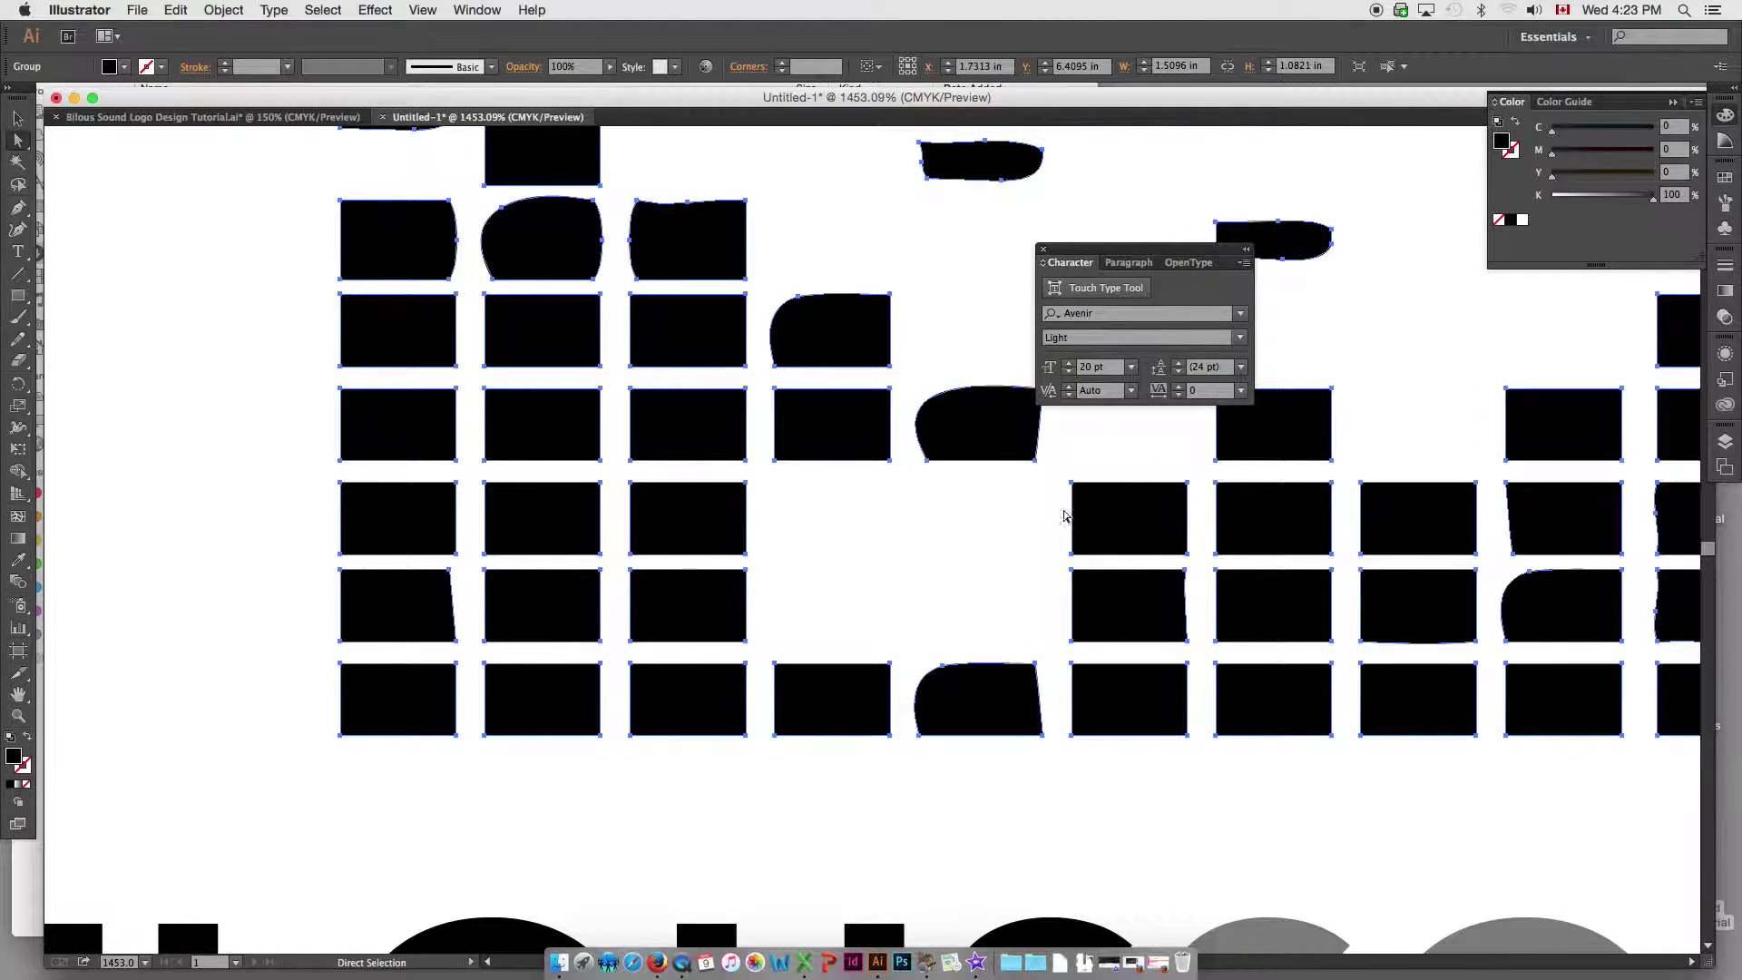
drag(1067, 470, 1176, 633)
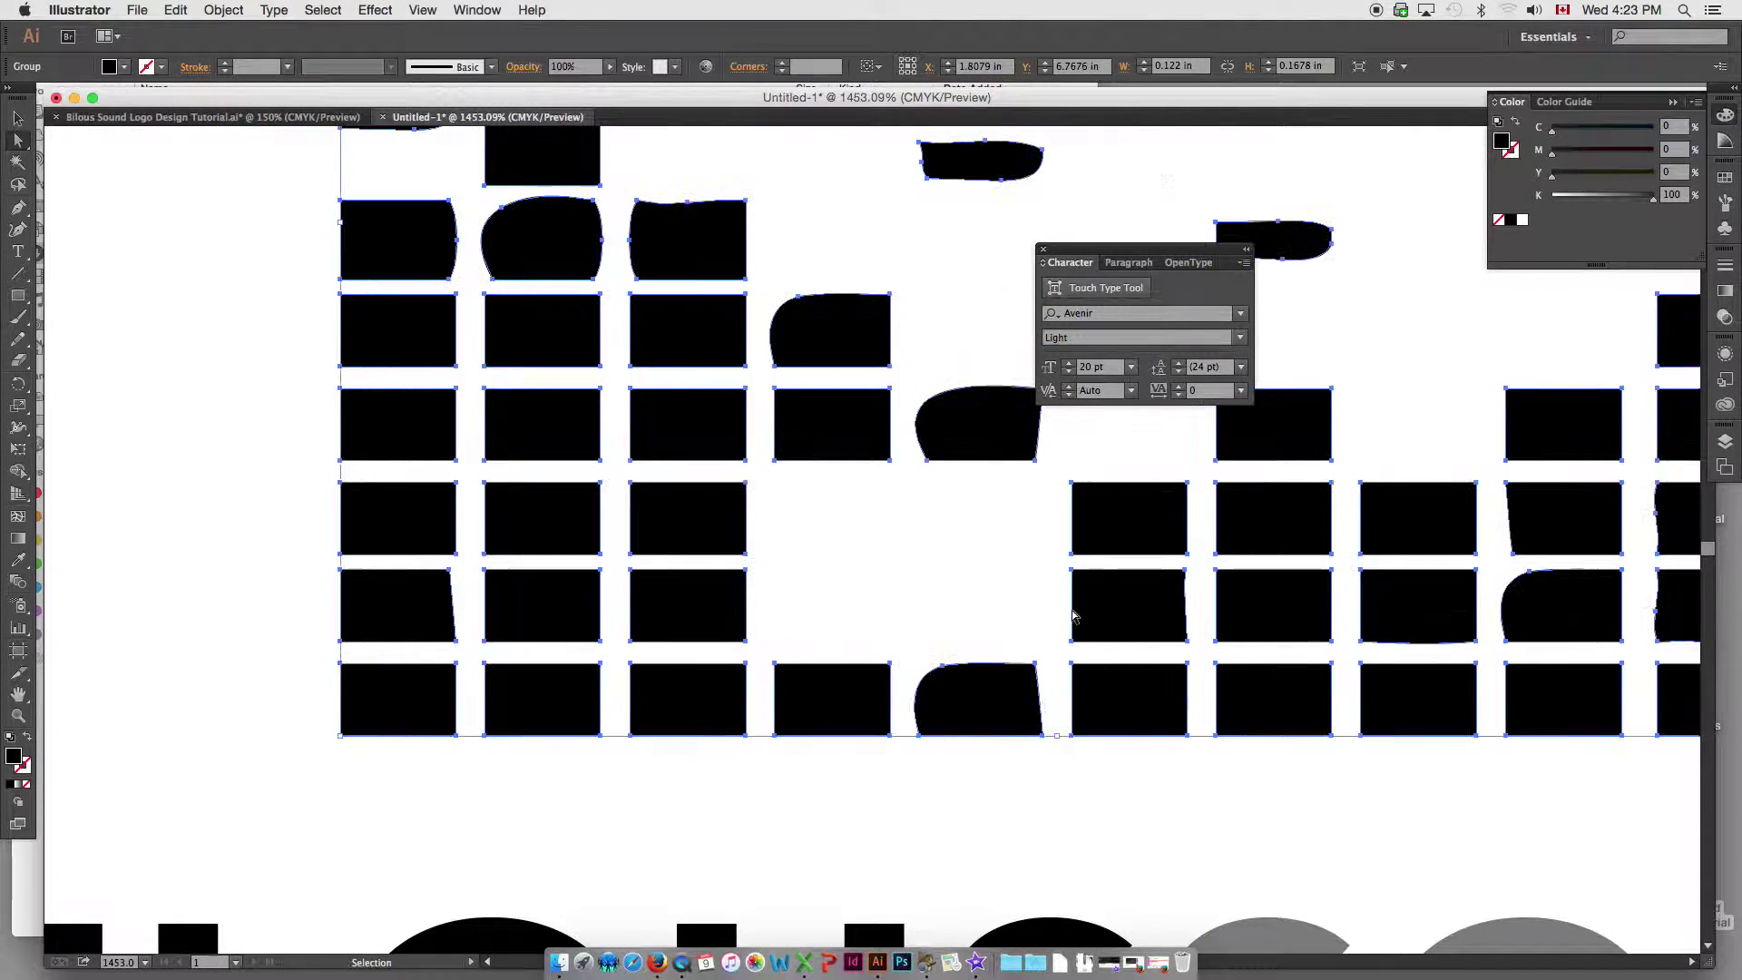
click(1058, 545)
- Ungroup the whole equalizer icon so that each block can be selected individually
key(super+a)
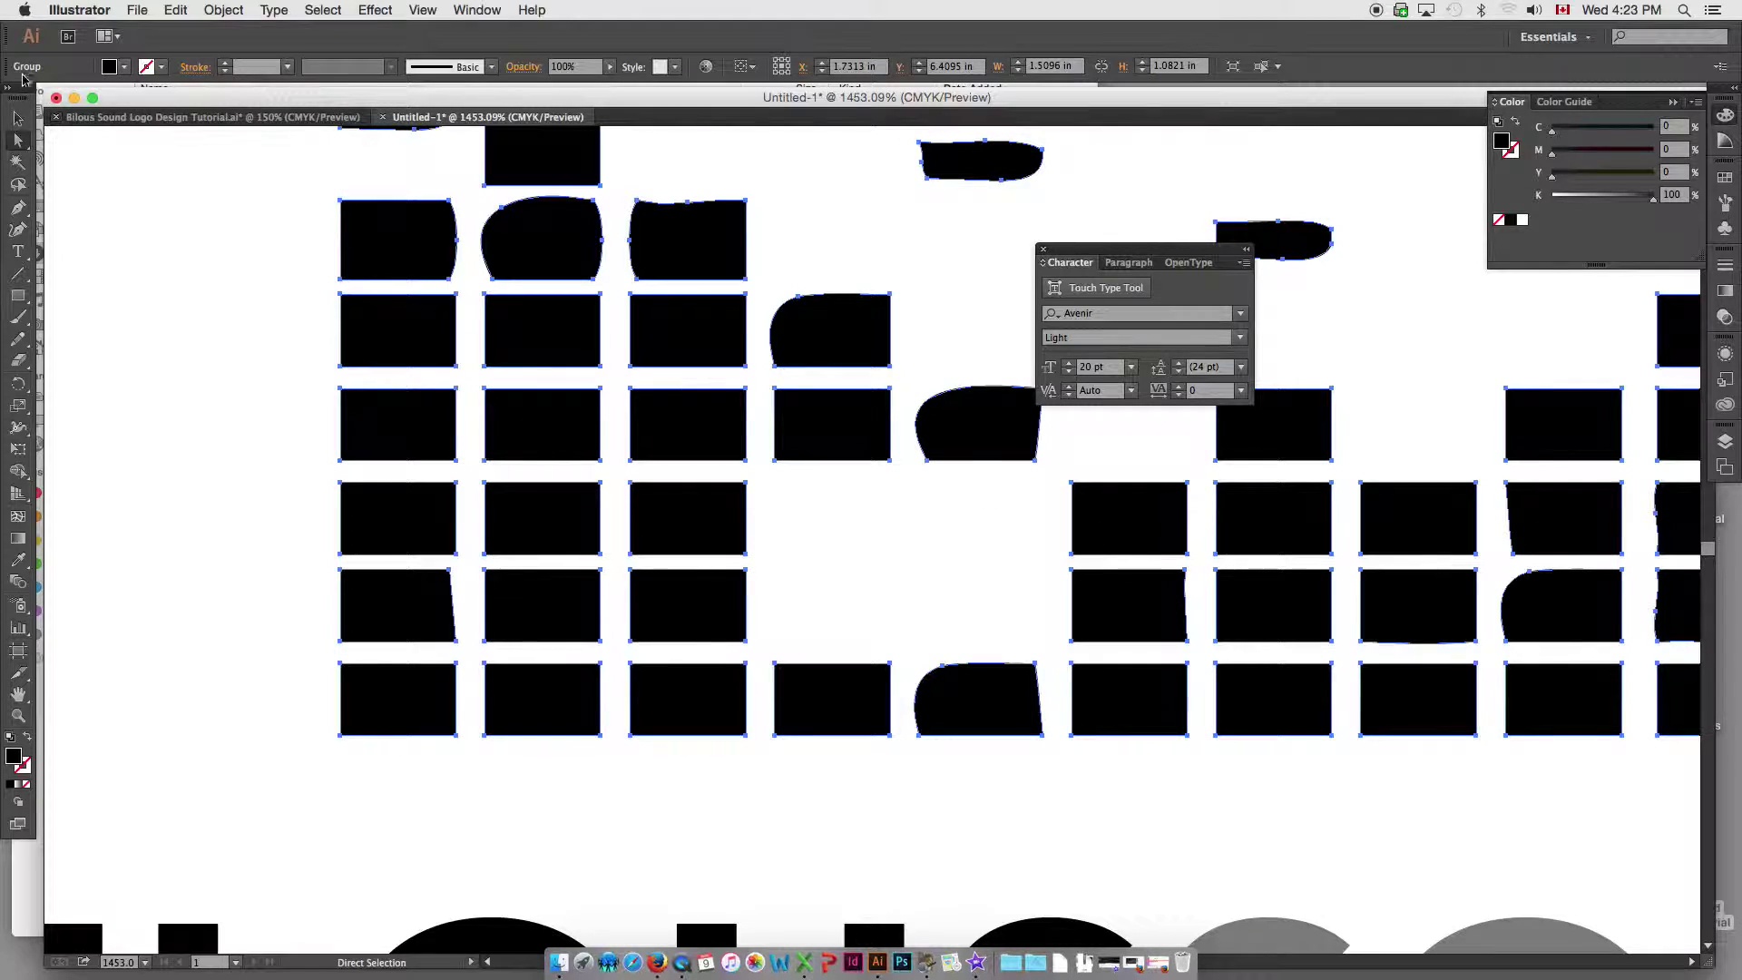
click(218, 11)
click(19, 119)
click(20, 119)
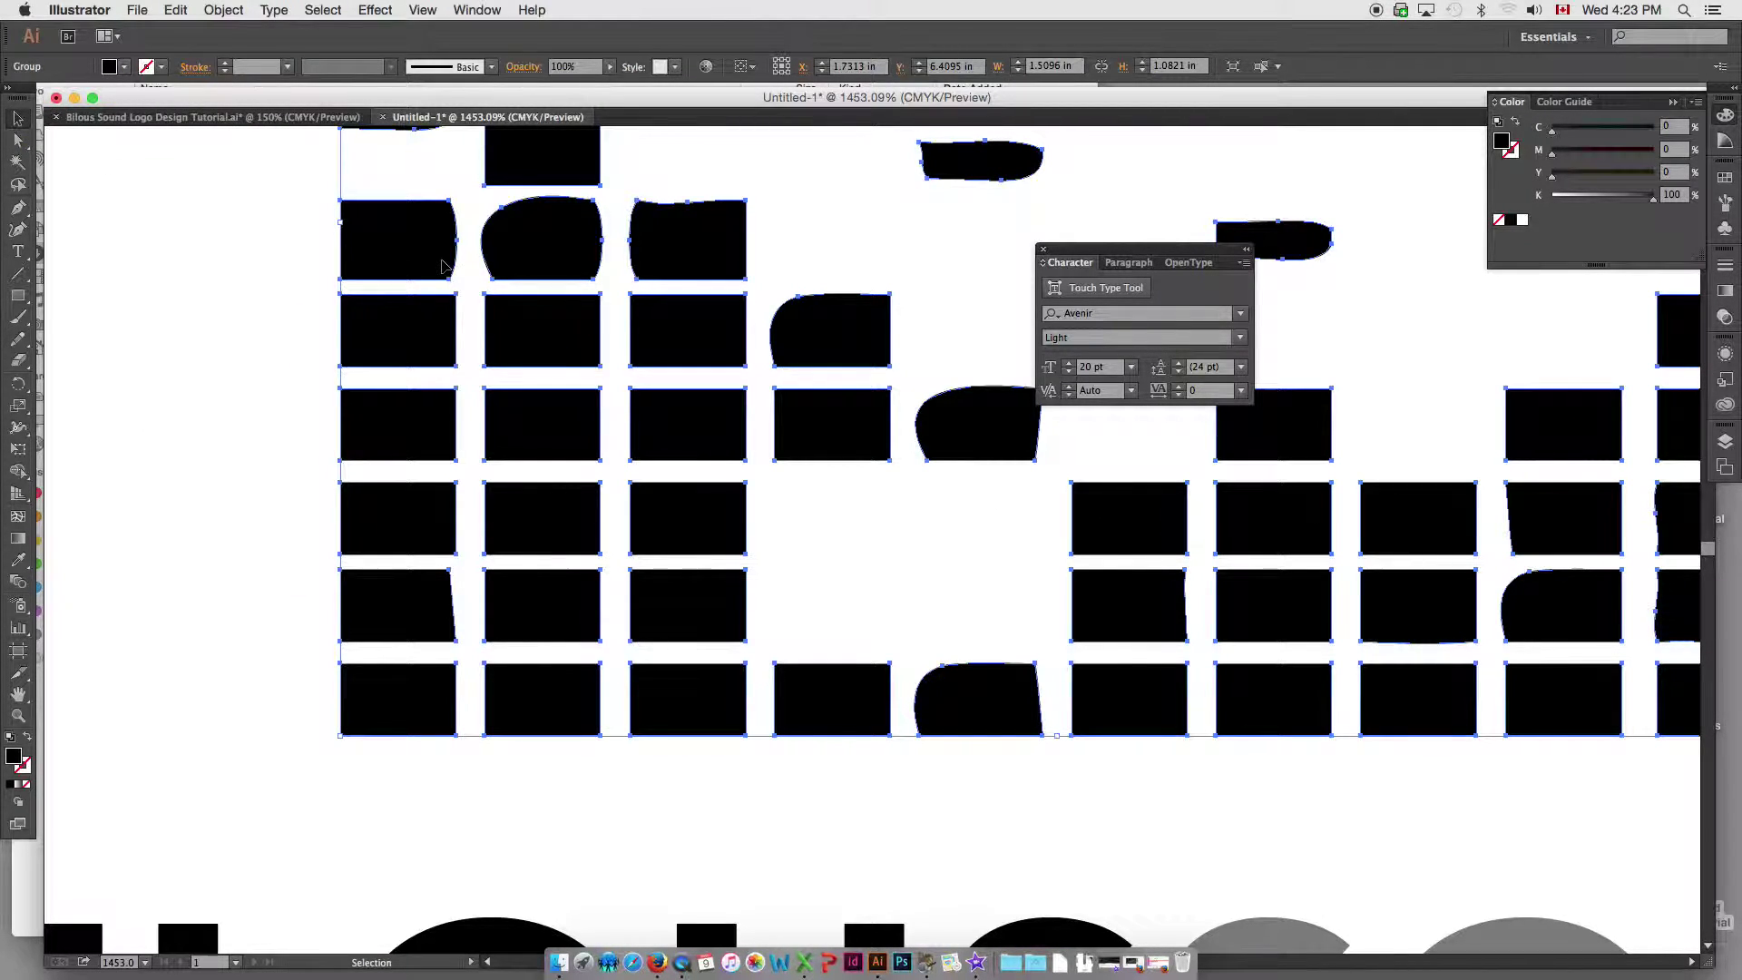
click(222, 10)
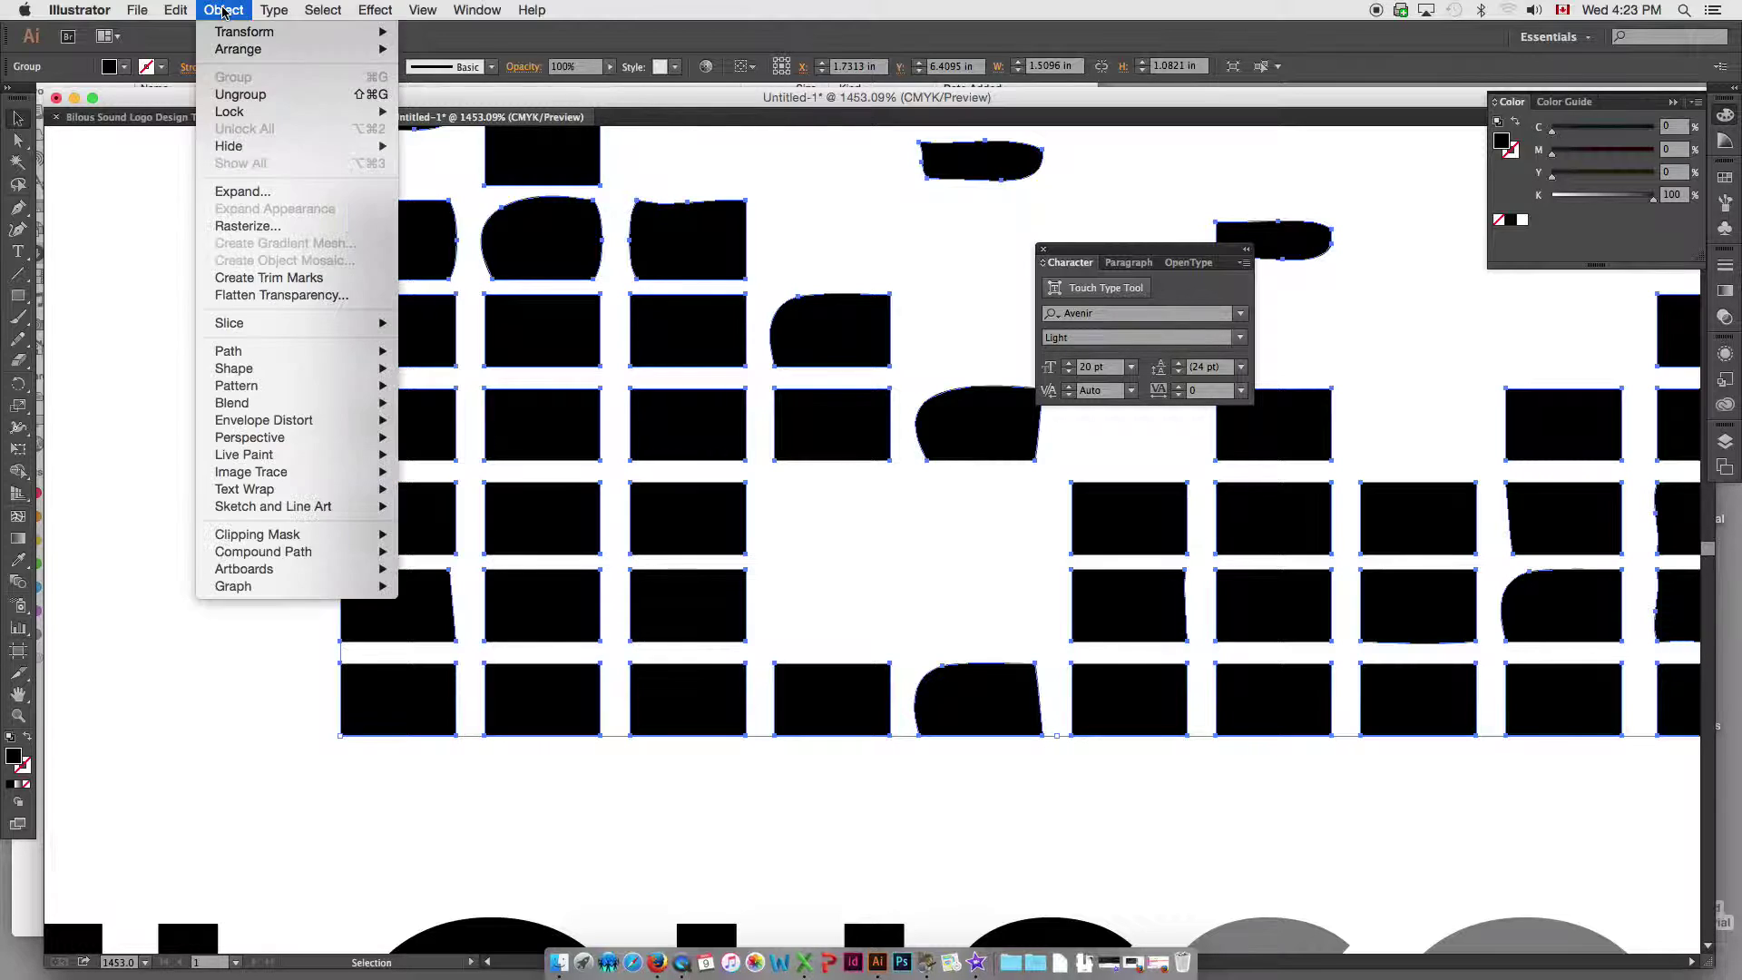
mouse_move(230, 34)
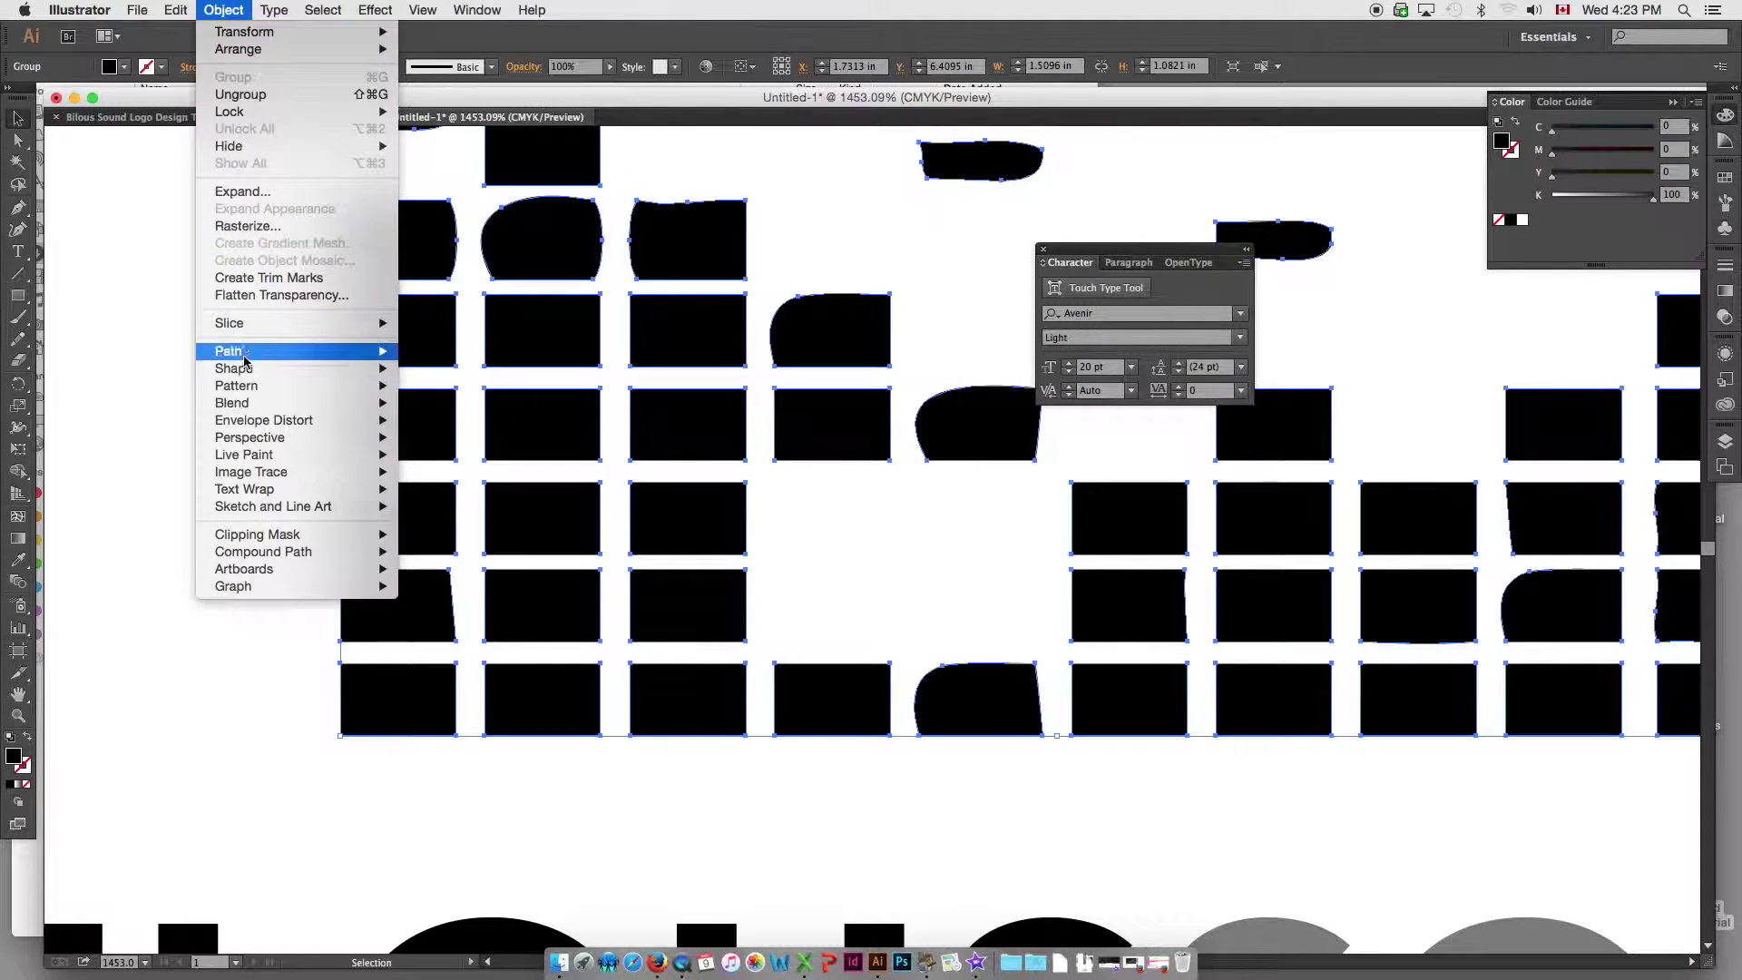
mouse_move(281, 553)
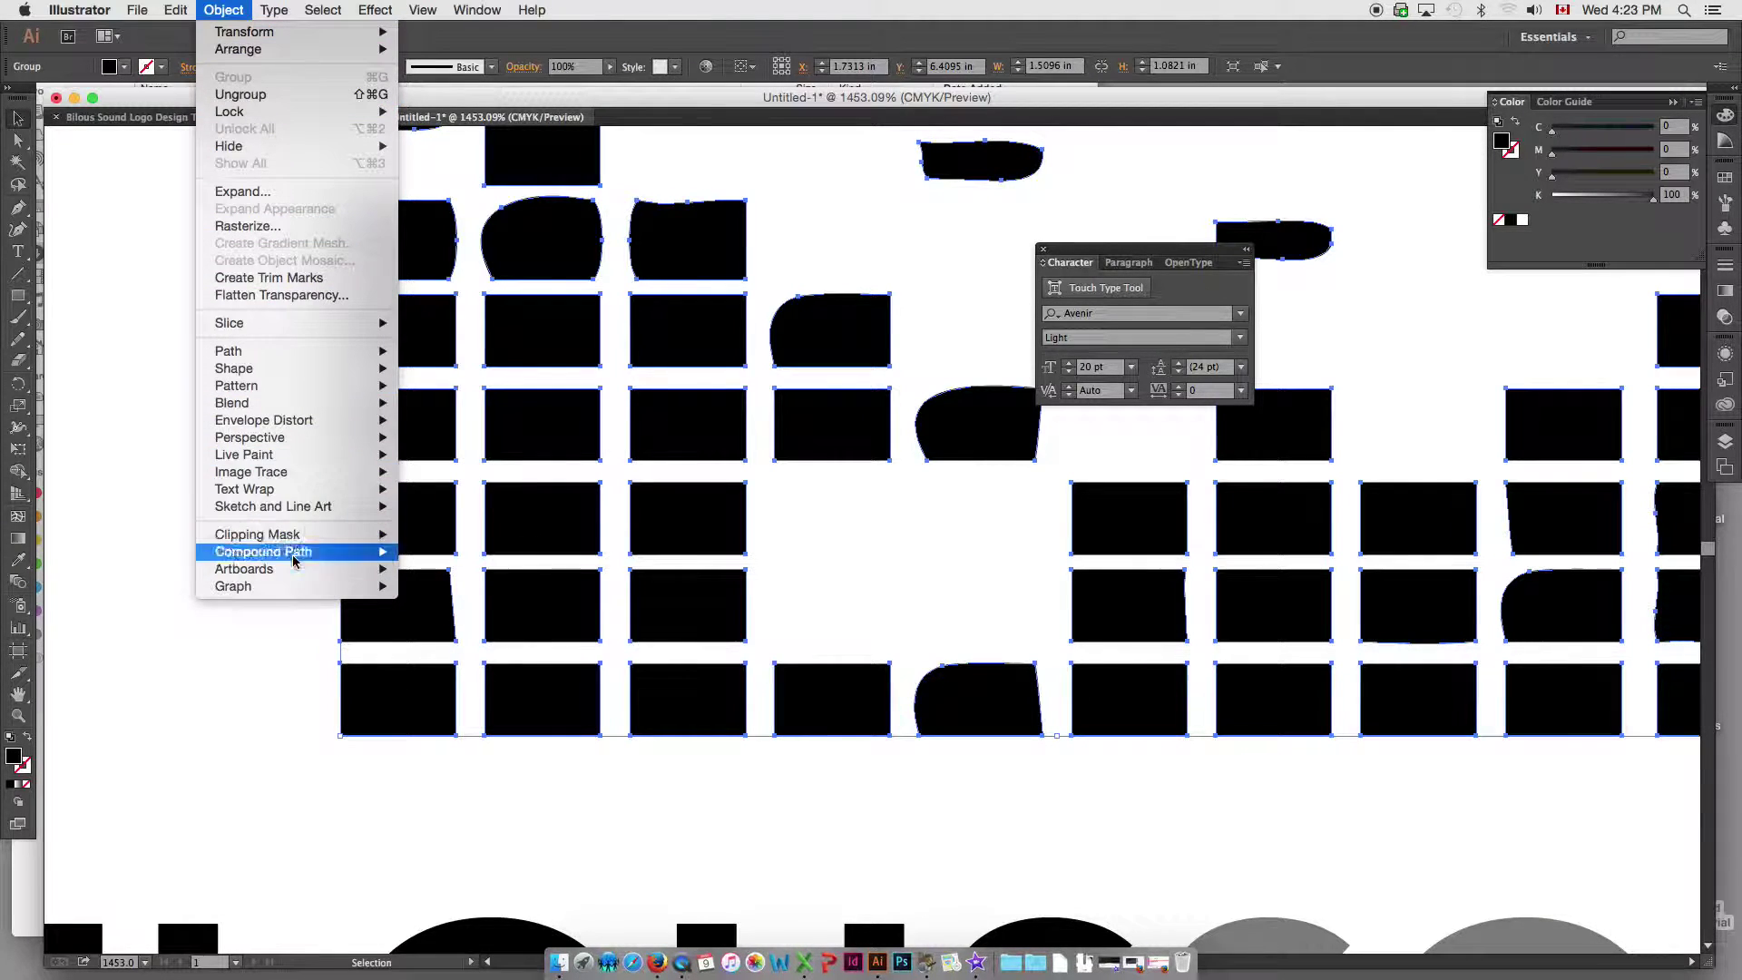
click(413, 552)
click(606, 616)
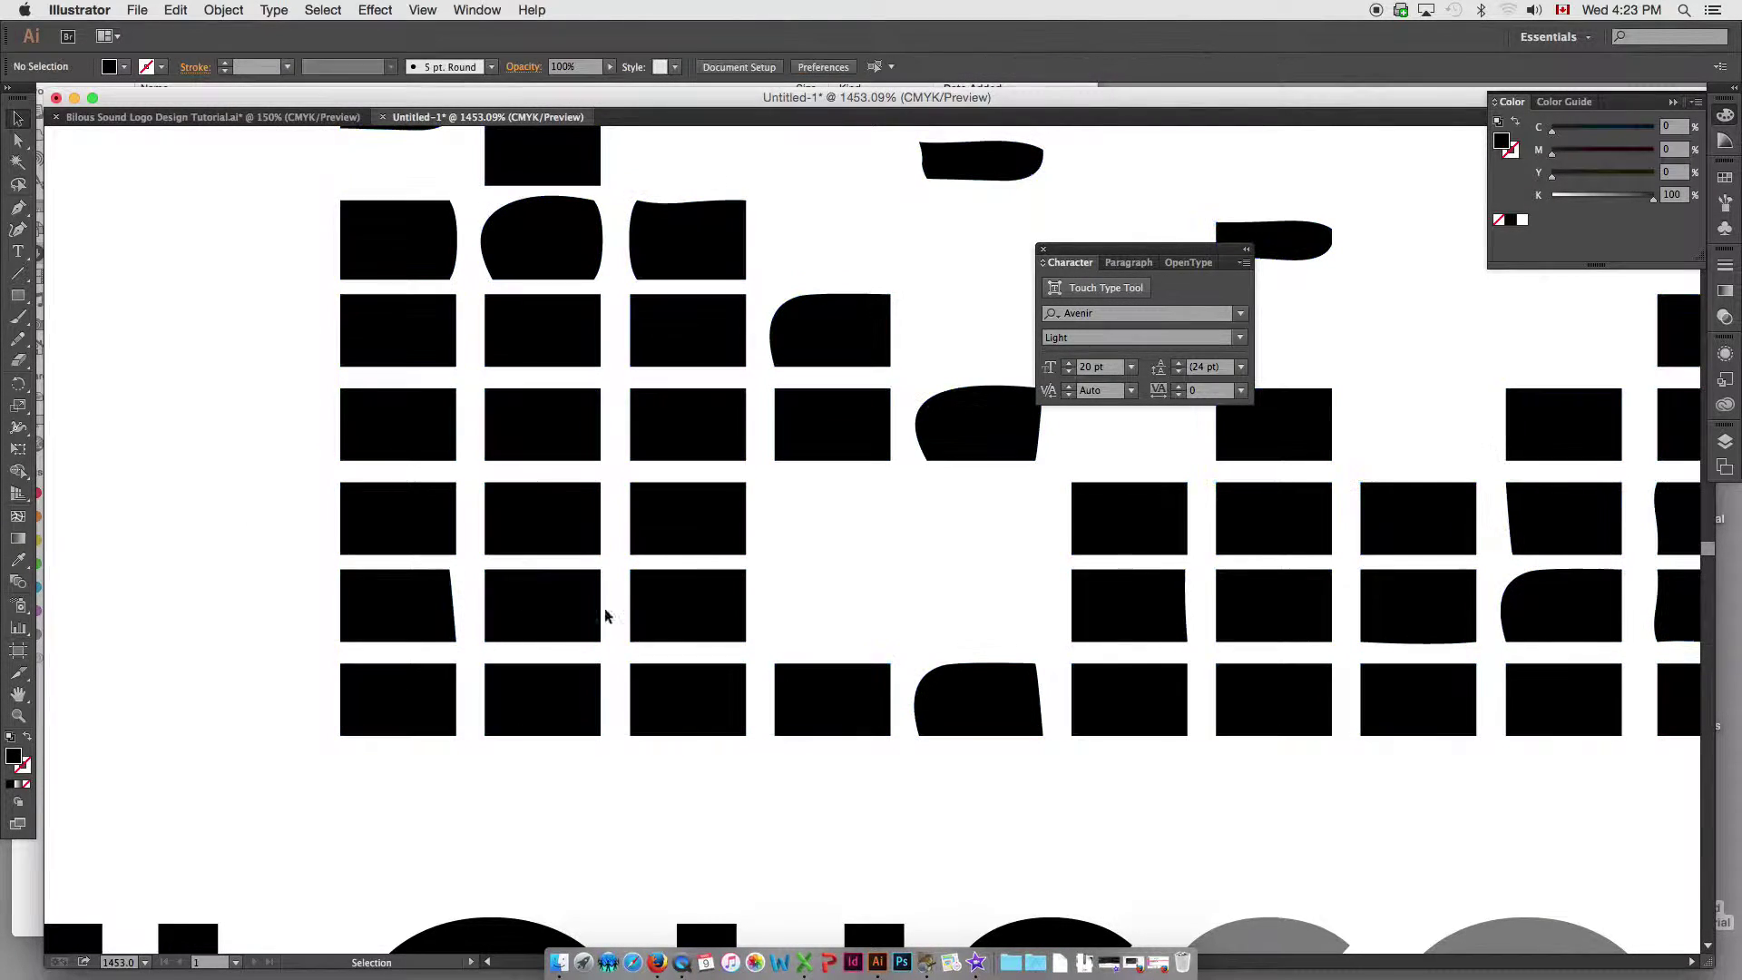
click(737, 629)
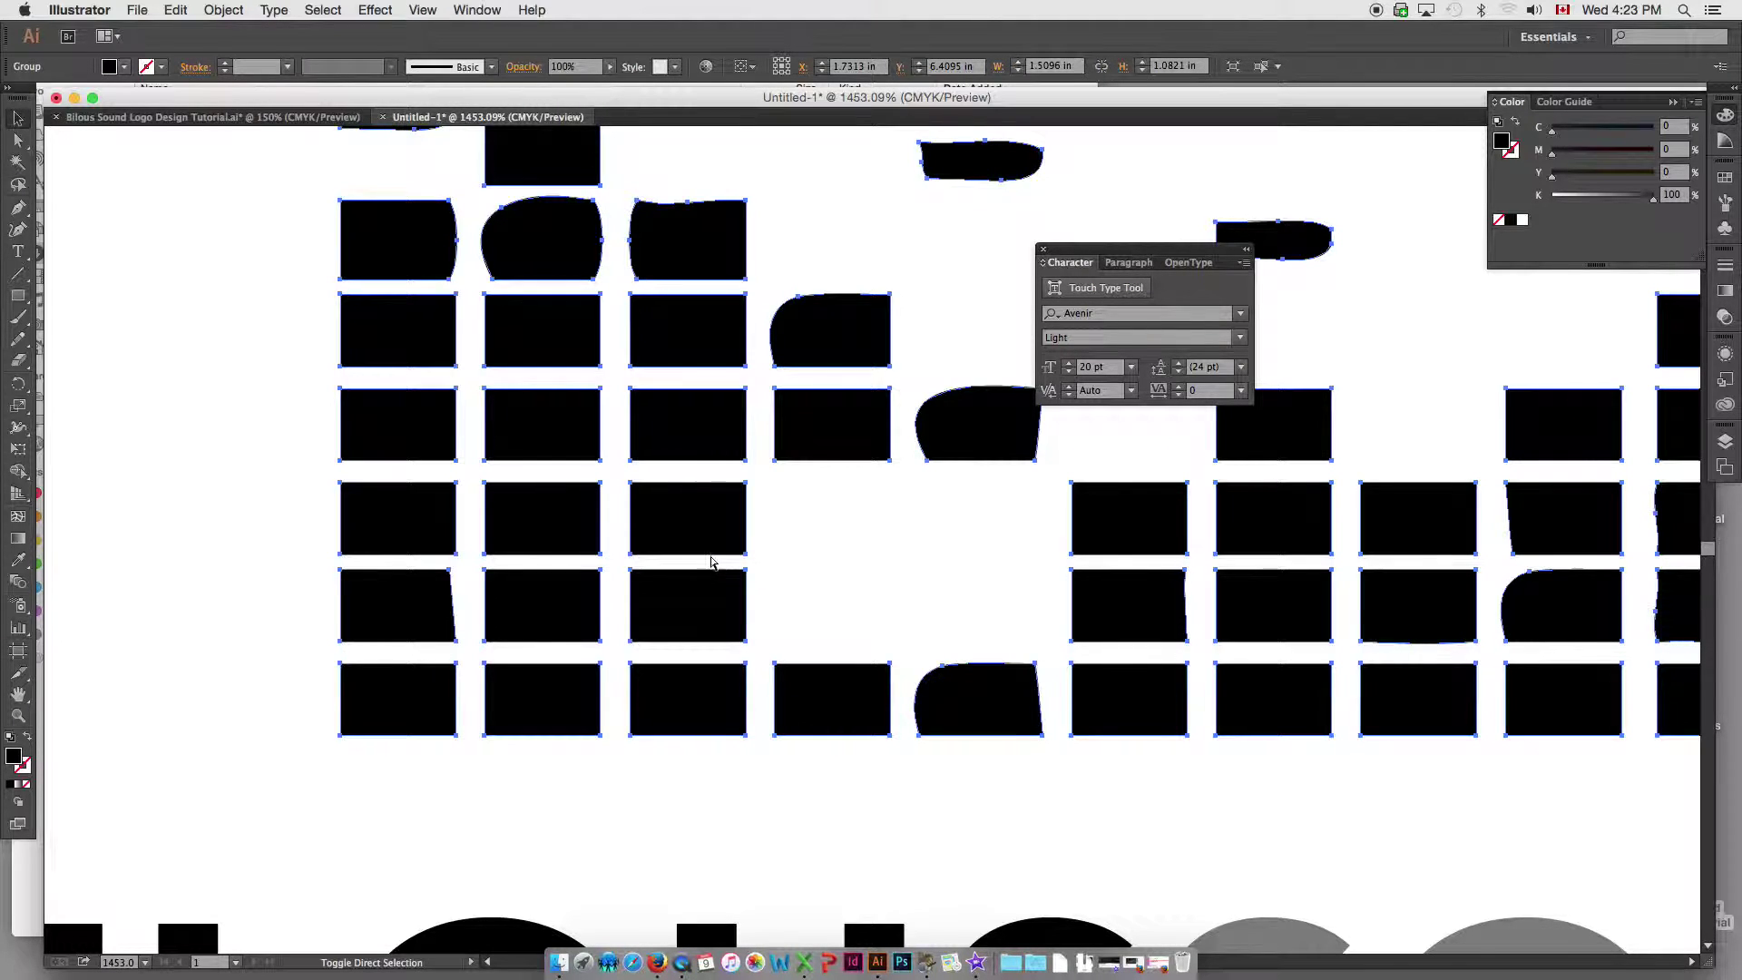
click(313, 594)
- Duplicate the third column's second and third blocks from the bottom into the gaps in the fourth and fifth columns
click(653, 603)
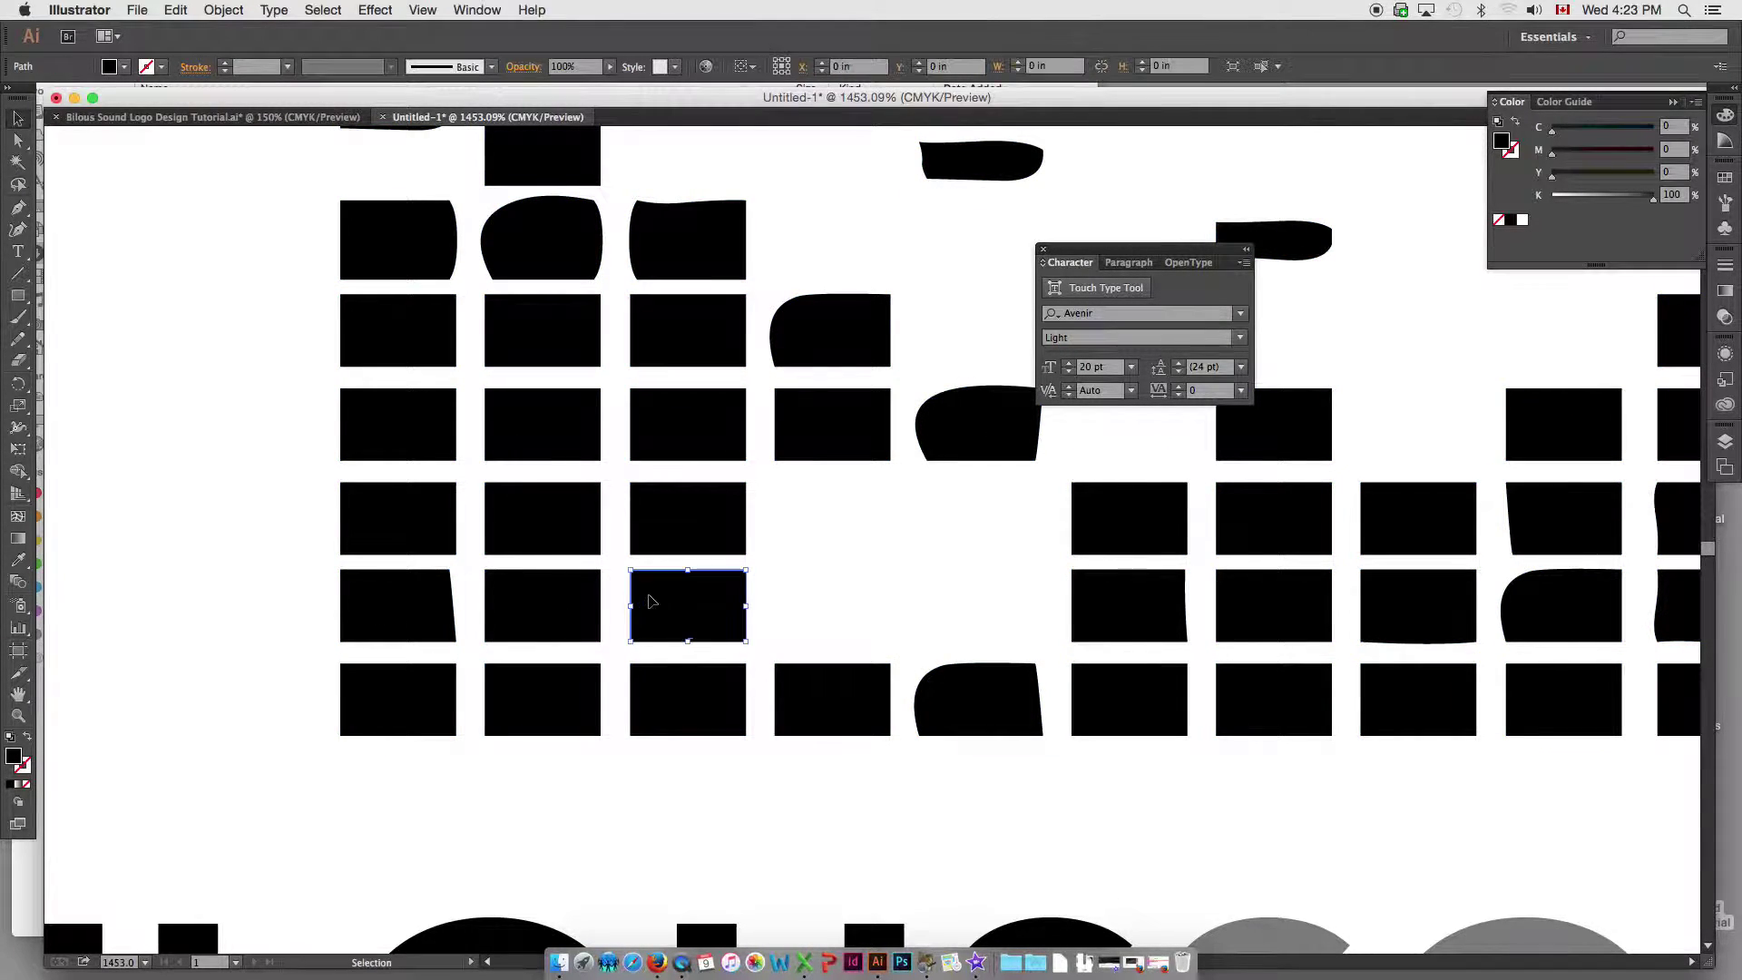
shift+click(662, 540)
drag(662, 538, 937, 542)
drag(962, 436, 626, 621)
alt+super+click(754, 505)
- Replace the rounded top blocks of the fourth and fifth columns and the fifth column's bottom block with copies of a clean rectangular block
click(699, 653)
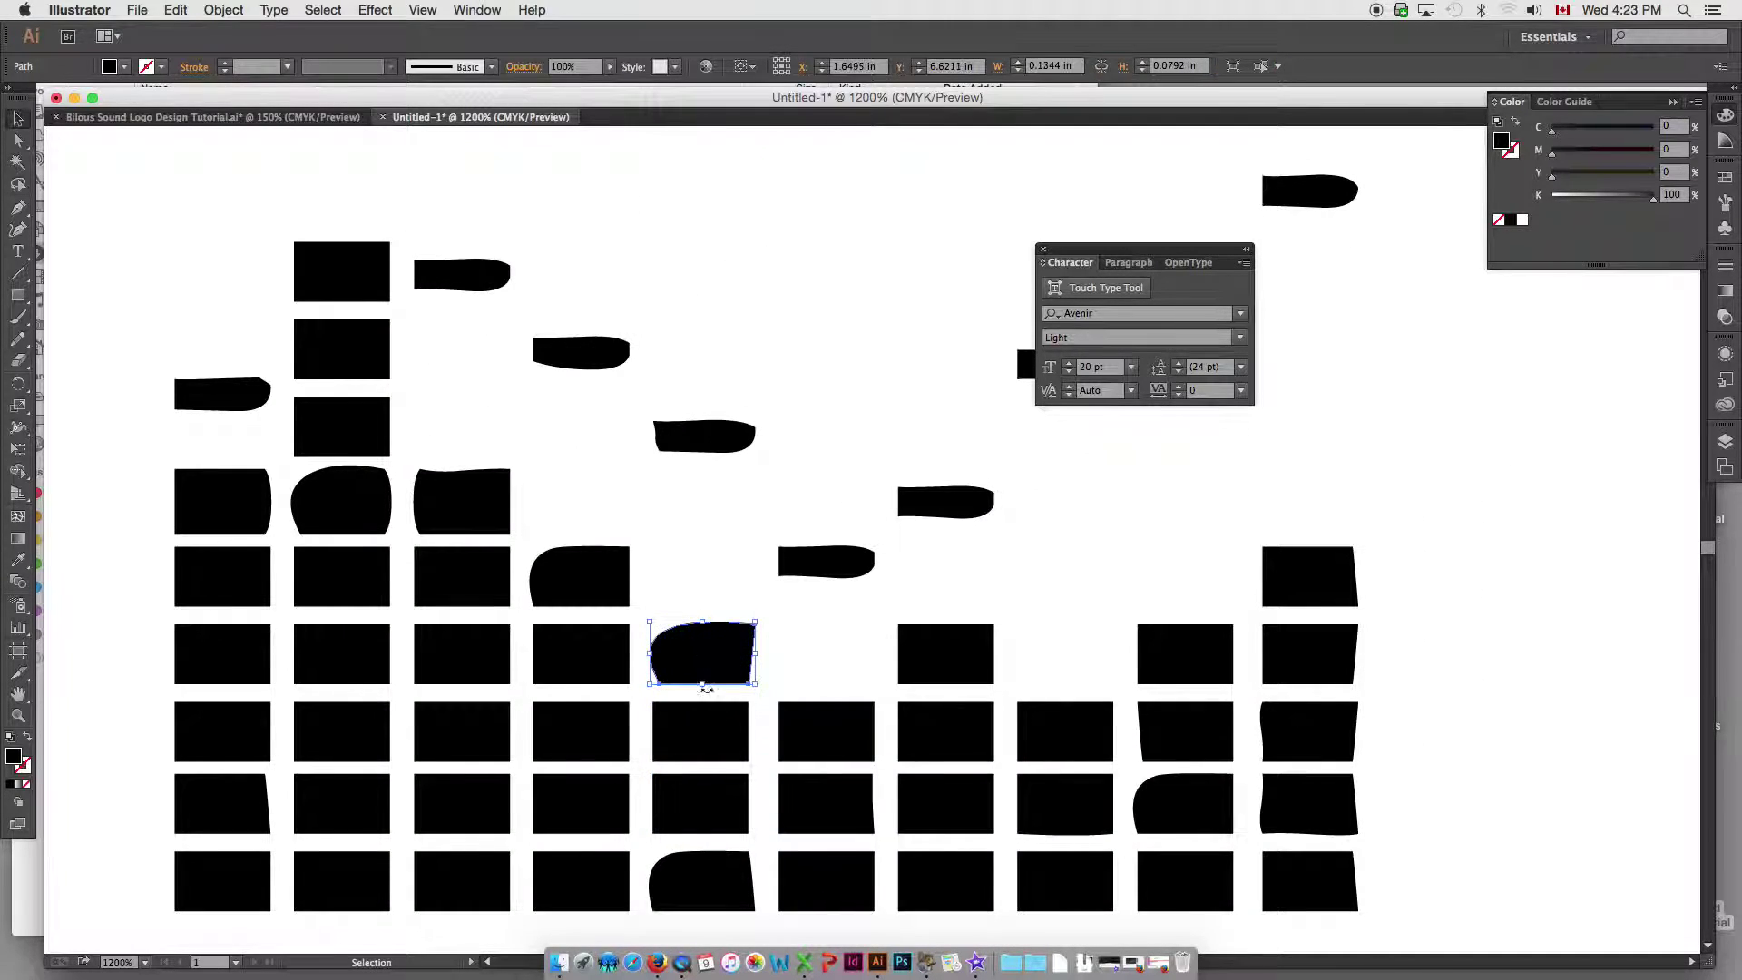
shift+click(617, 594)
key(Delete)
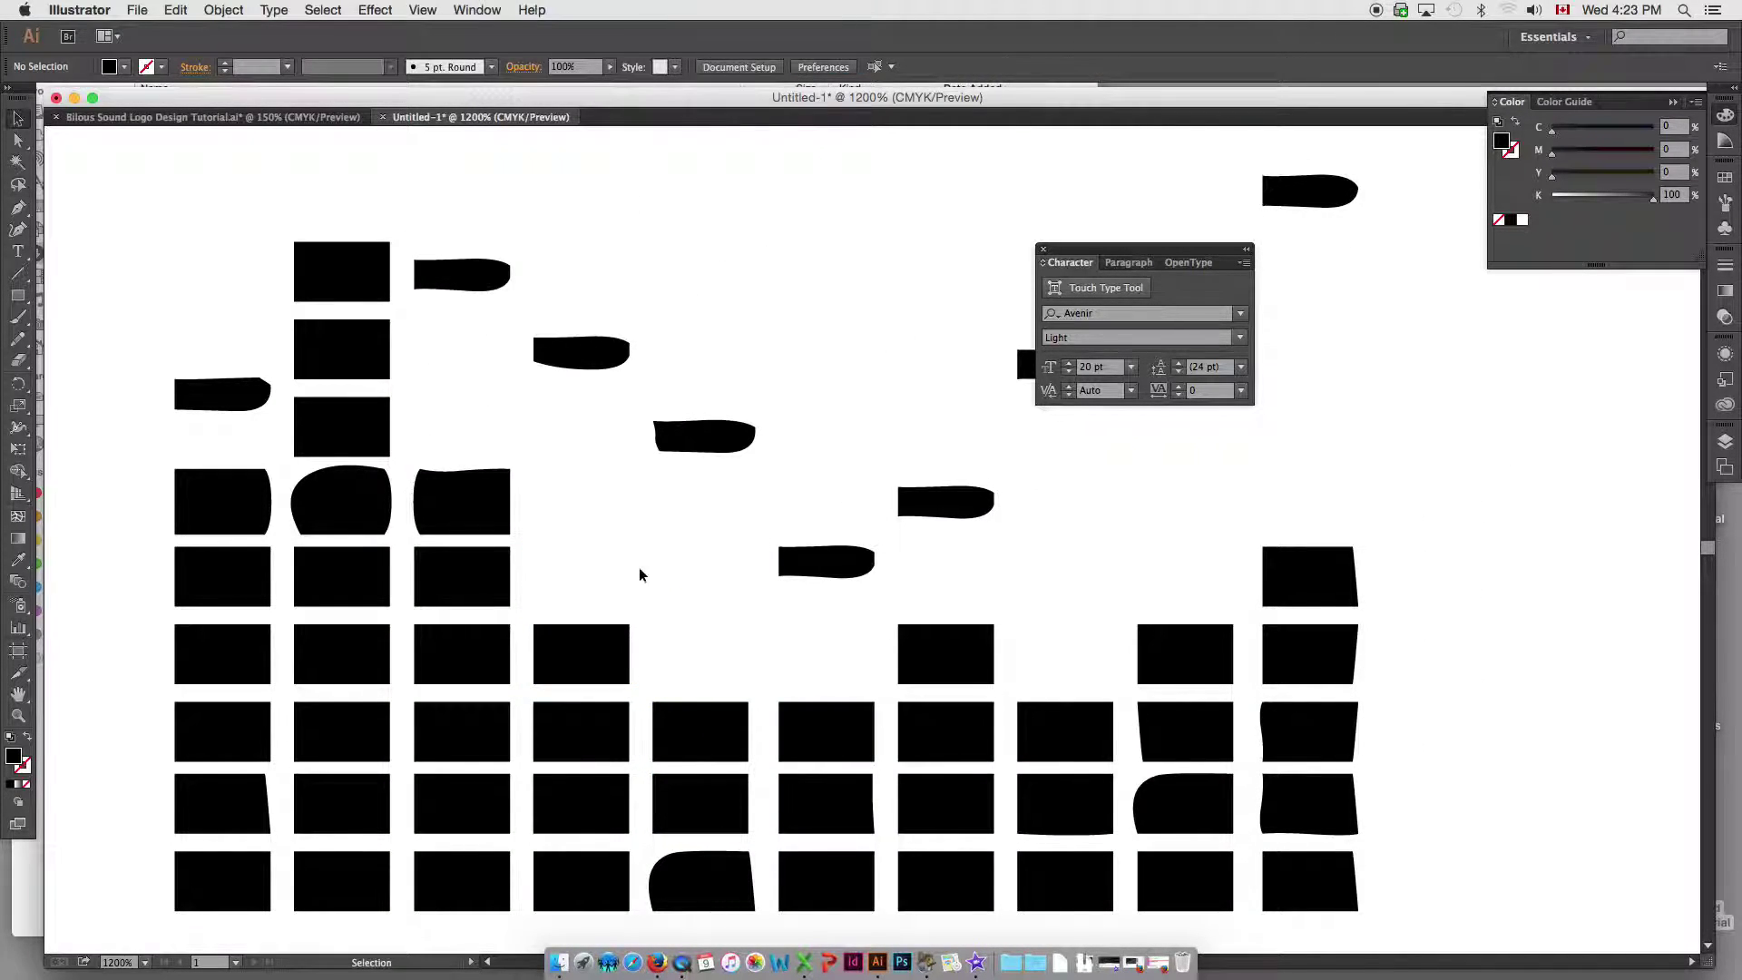
drag(720, 733, 696, 653)
drag(697, 653, 577, 577)
scroll(635, 626, down, 3)
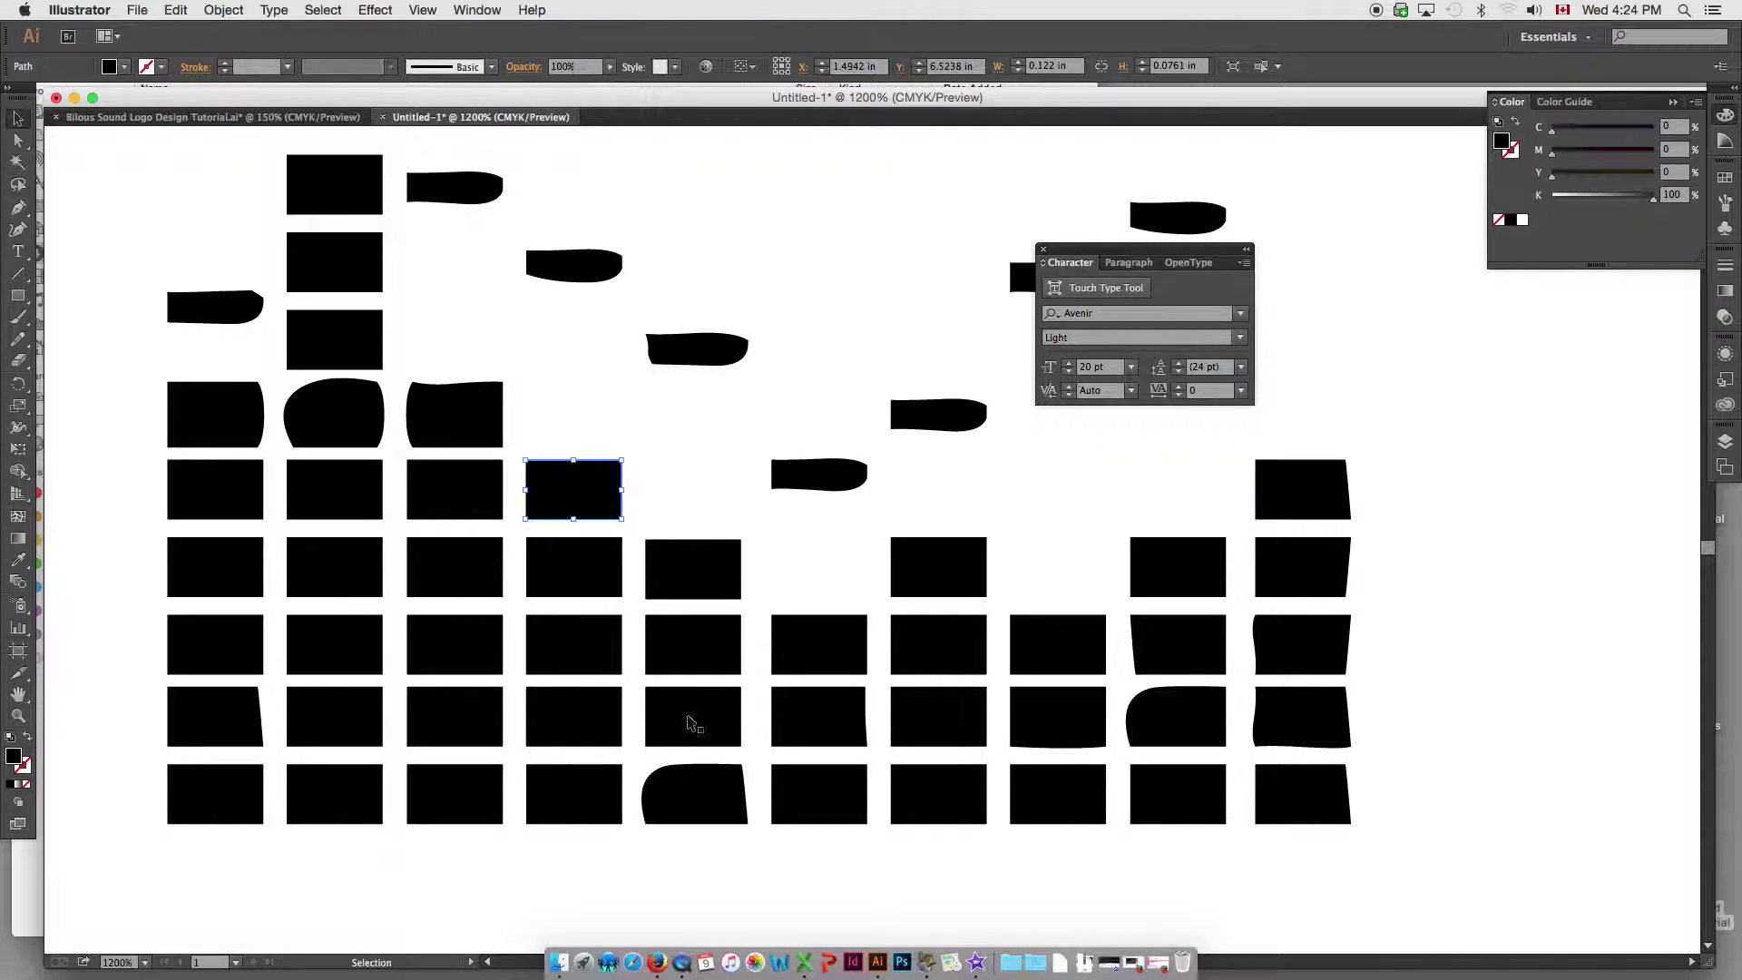
drag(691, 723, 693, 799)
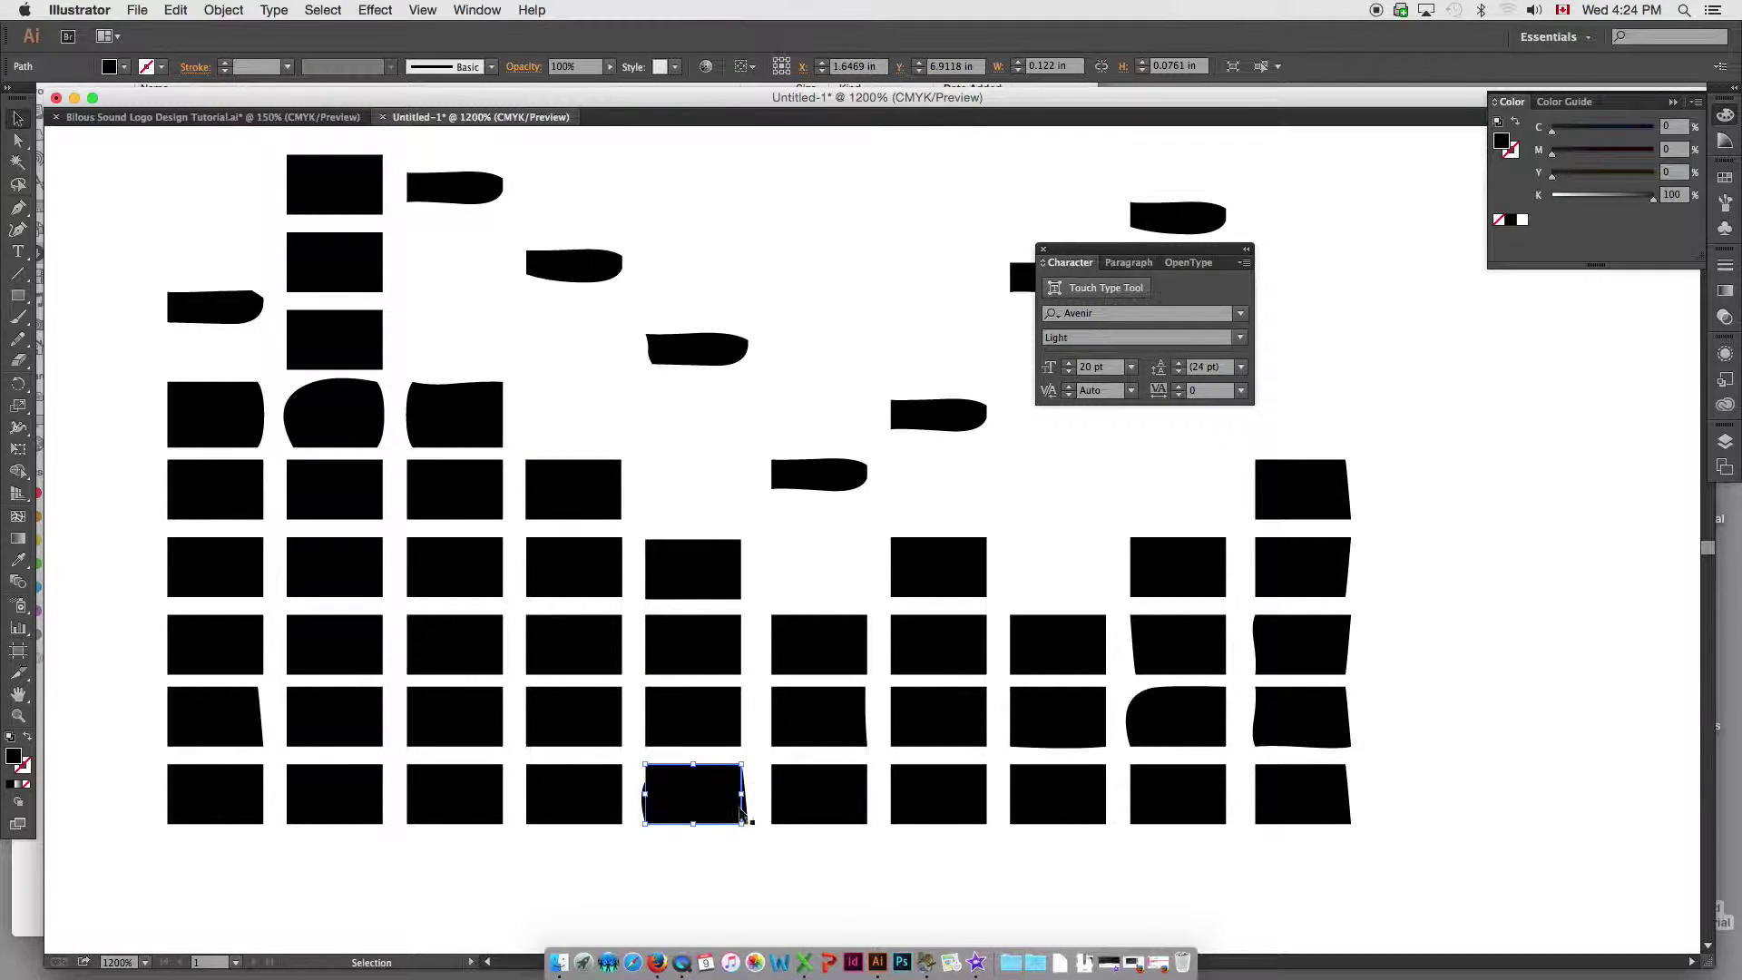
key(super+shift+a)
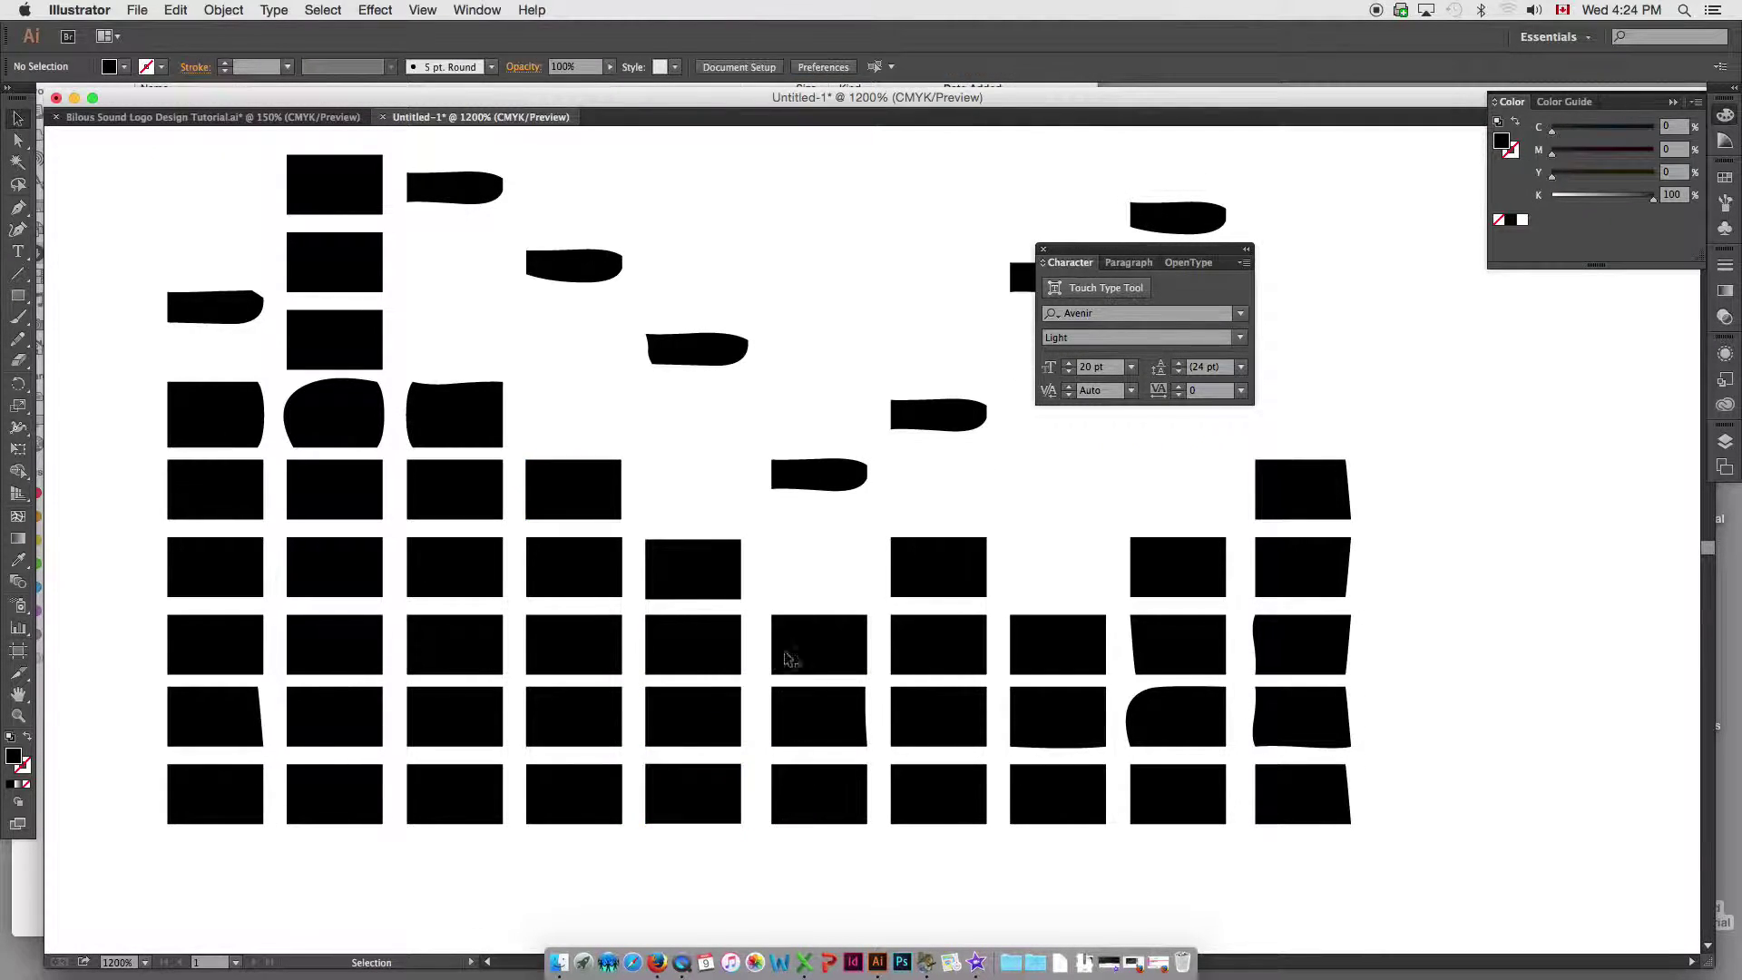
- Replace the irregular second blocks from the bottom in the ninth and tenth columns with copies of a clean rectangular block
drag(1177, 731, 1274, 735)
click(1239, 737)
drag(1145, 715, 1273, 726)
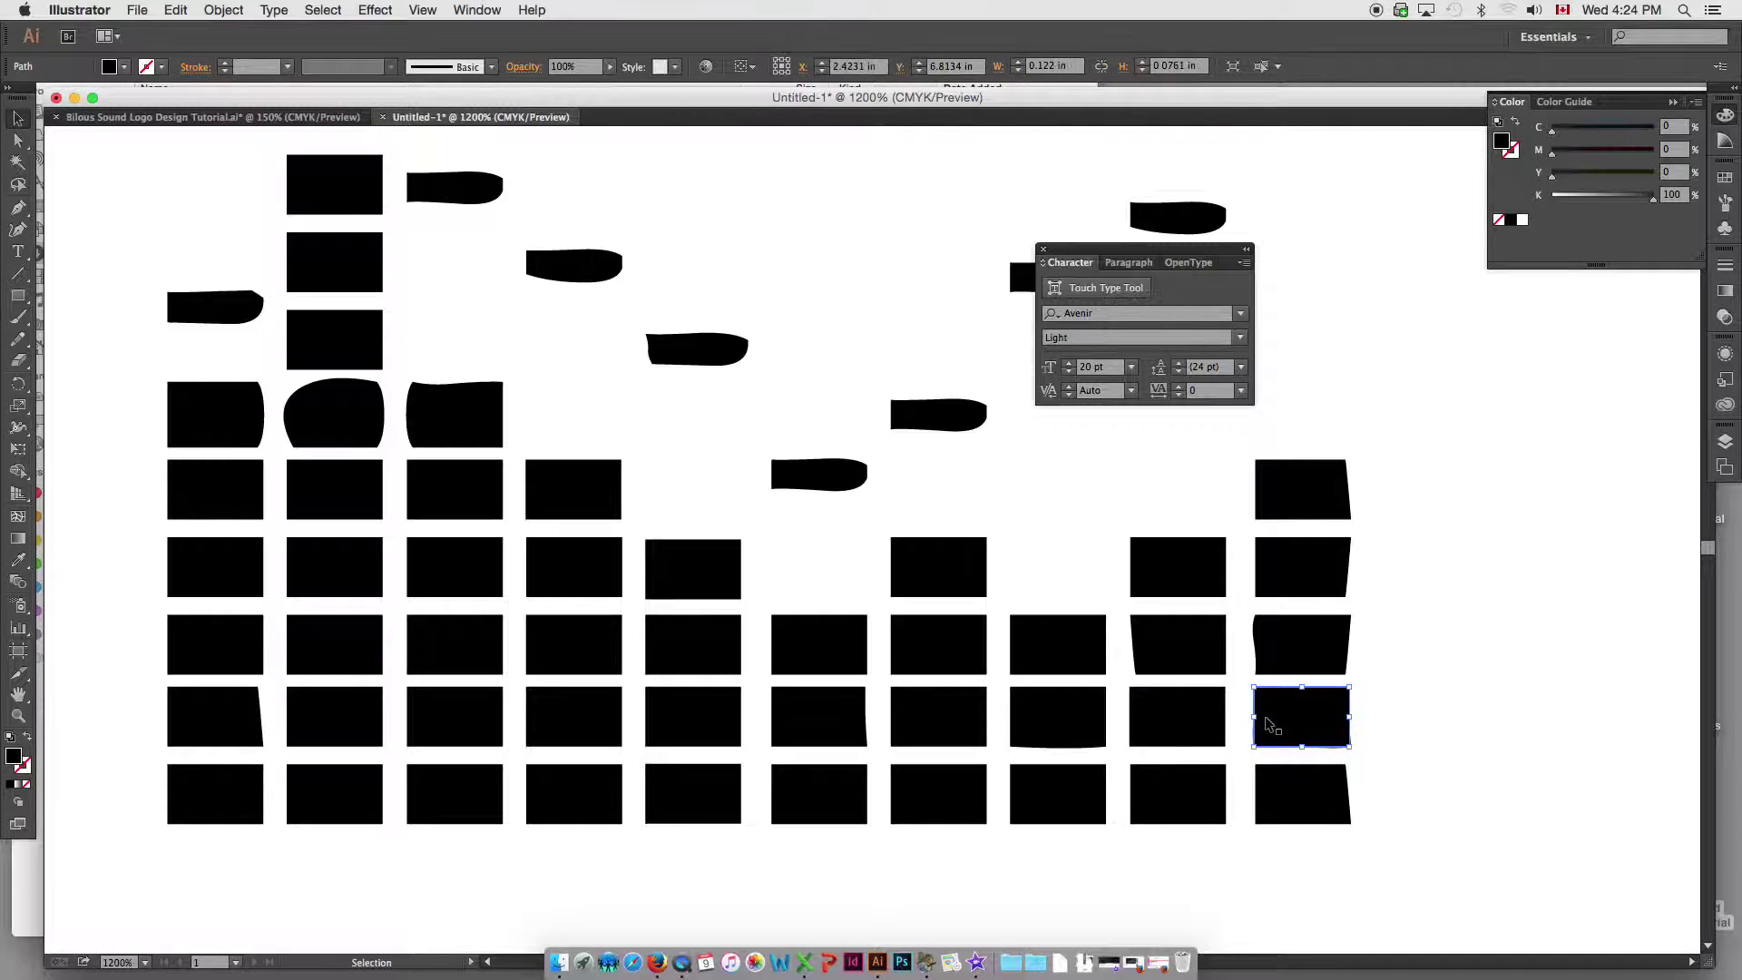
click(1269, 751)
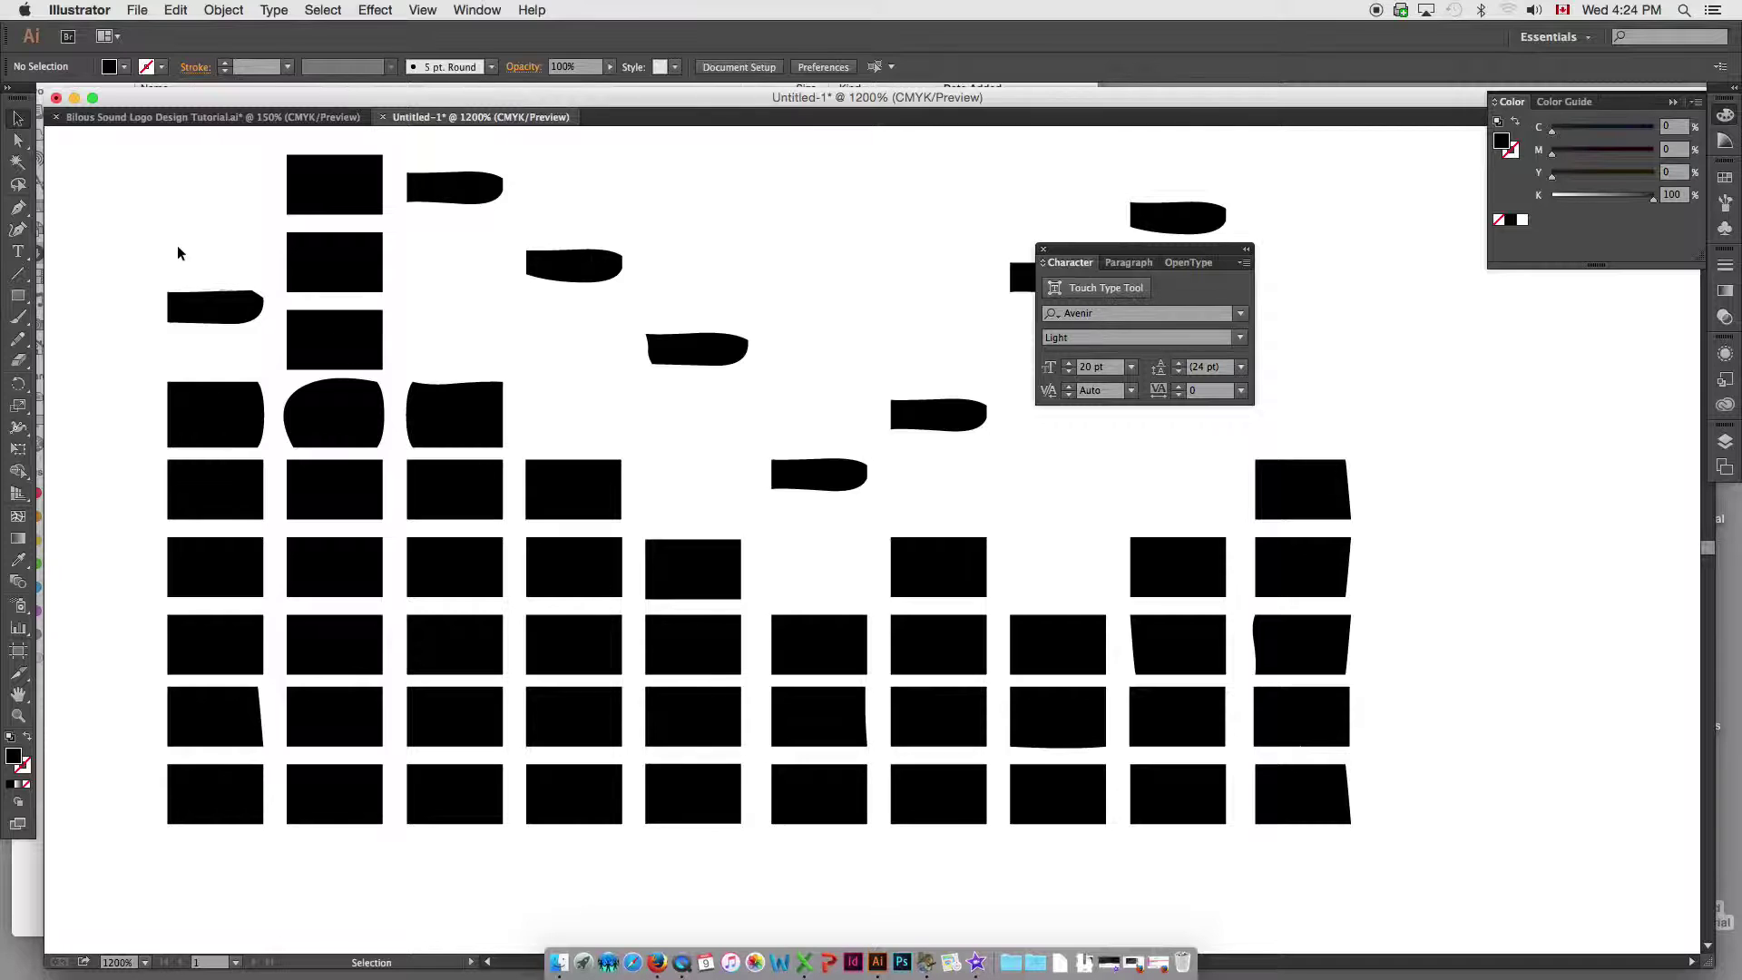
- Lock the fourth column's second and third blocks from the bottom
click(577, 646)
click(223, 10)
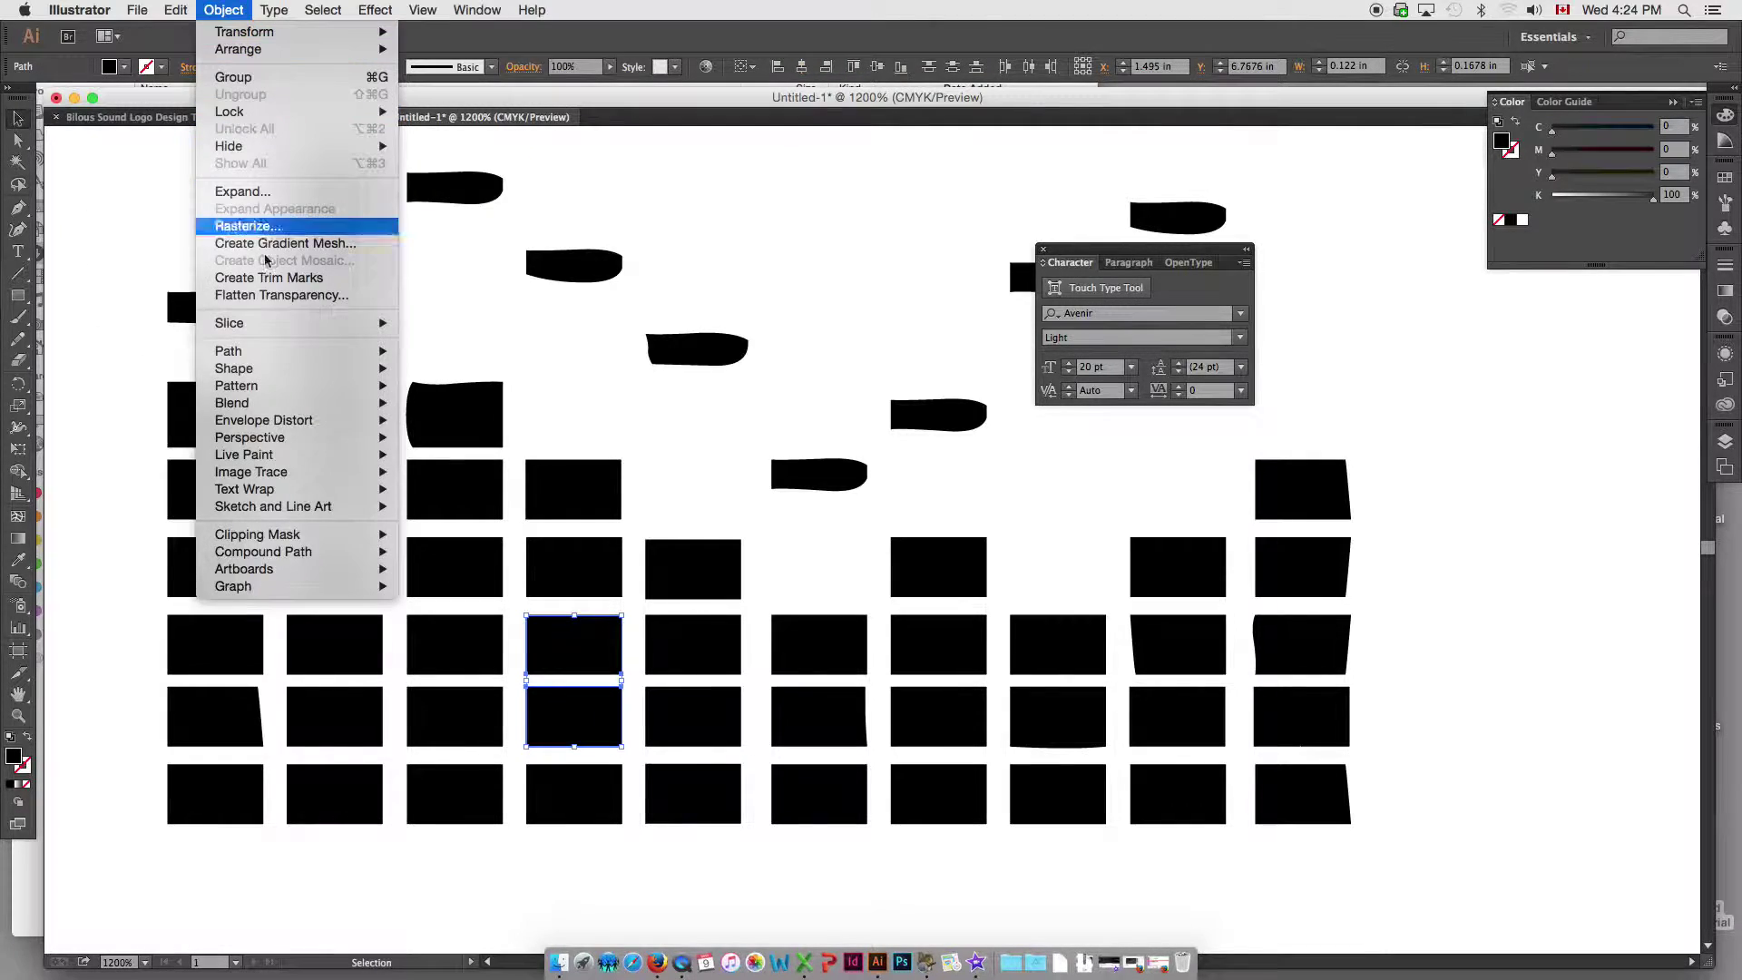
mouse_move(222, 119)
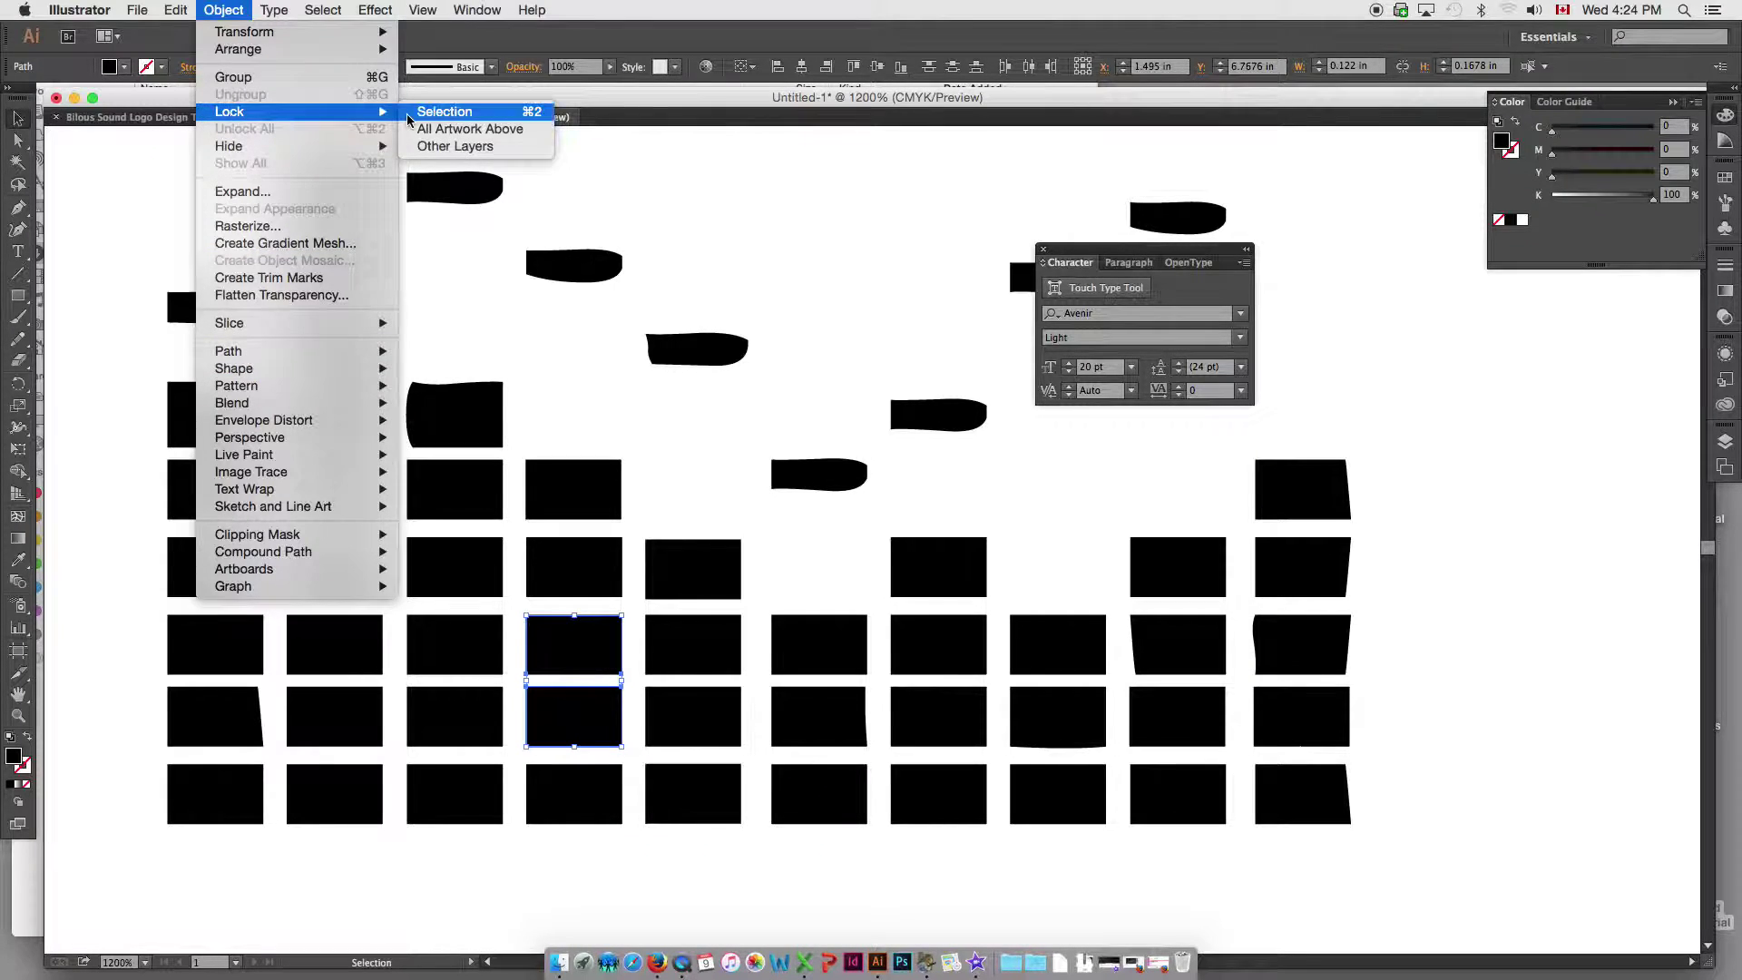
click(444, 112)
- Trace the third column's third block from the bottom with the Pen tool as a closed shape with rounded right-hand corners
click(18, 211)
key(super+space)
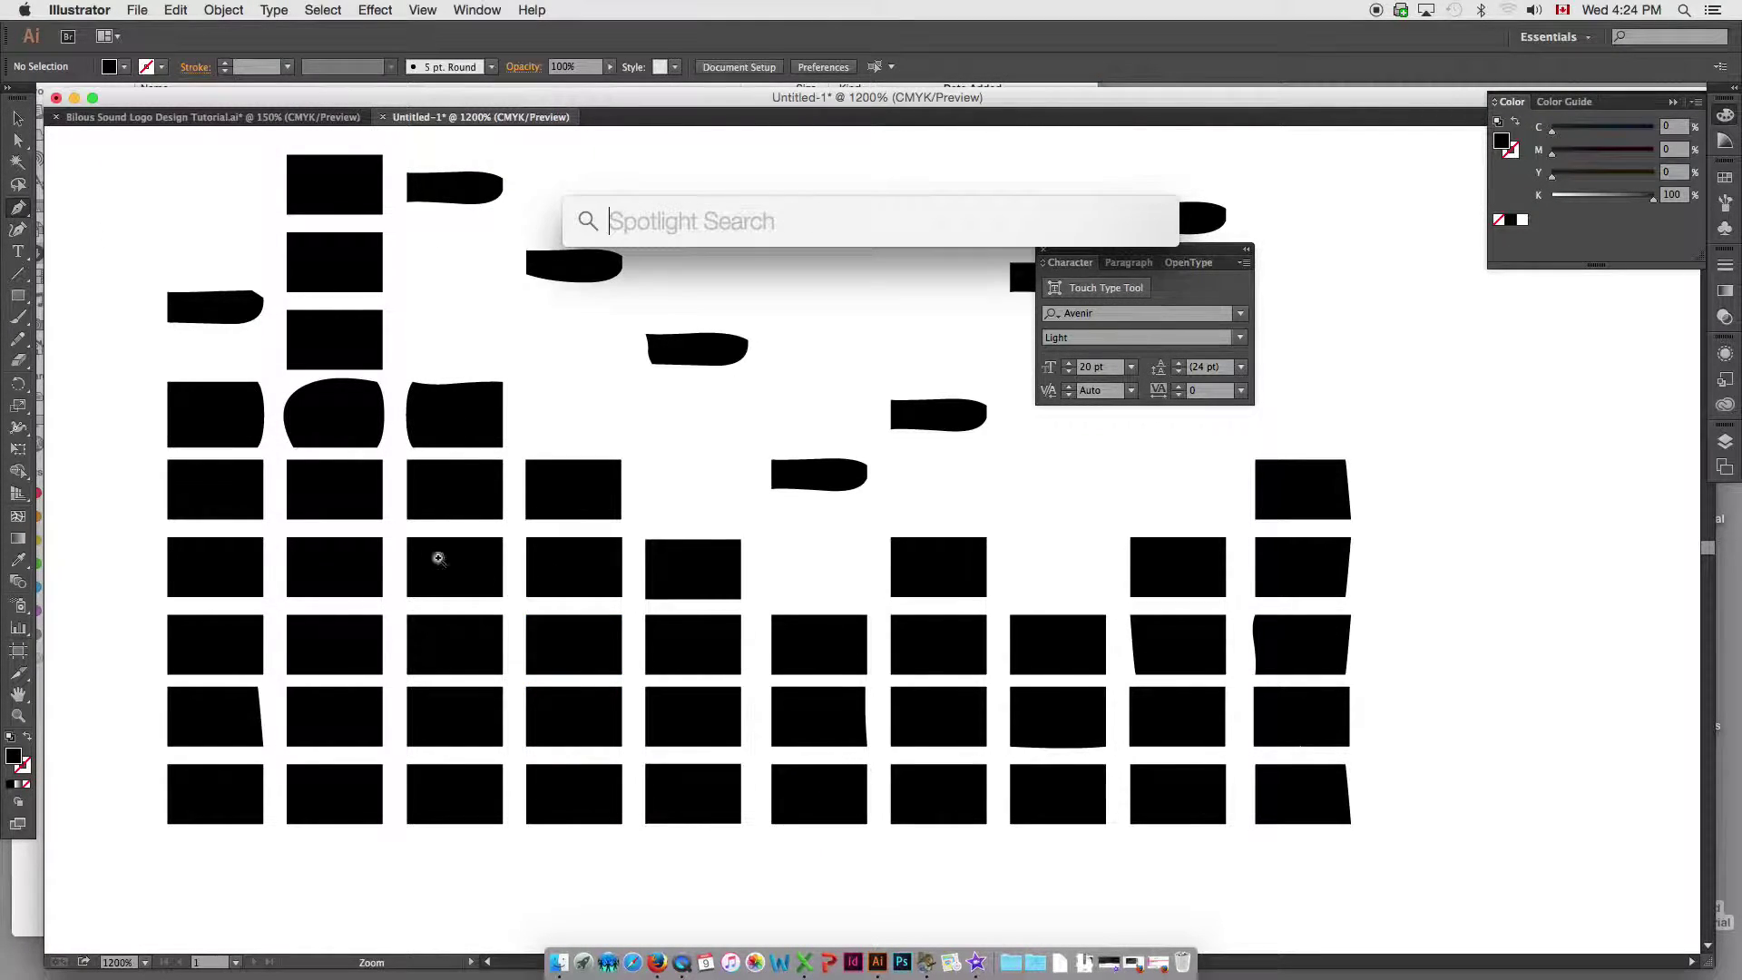
key(super+space)
drag(404, 535, 828, 789)
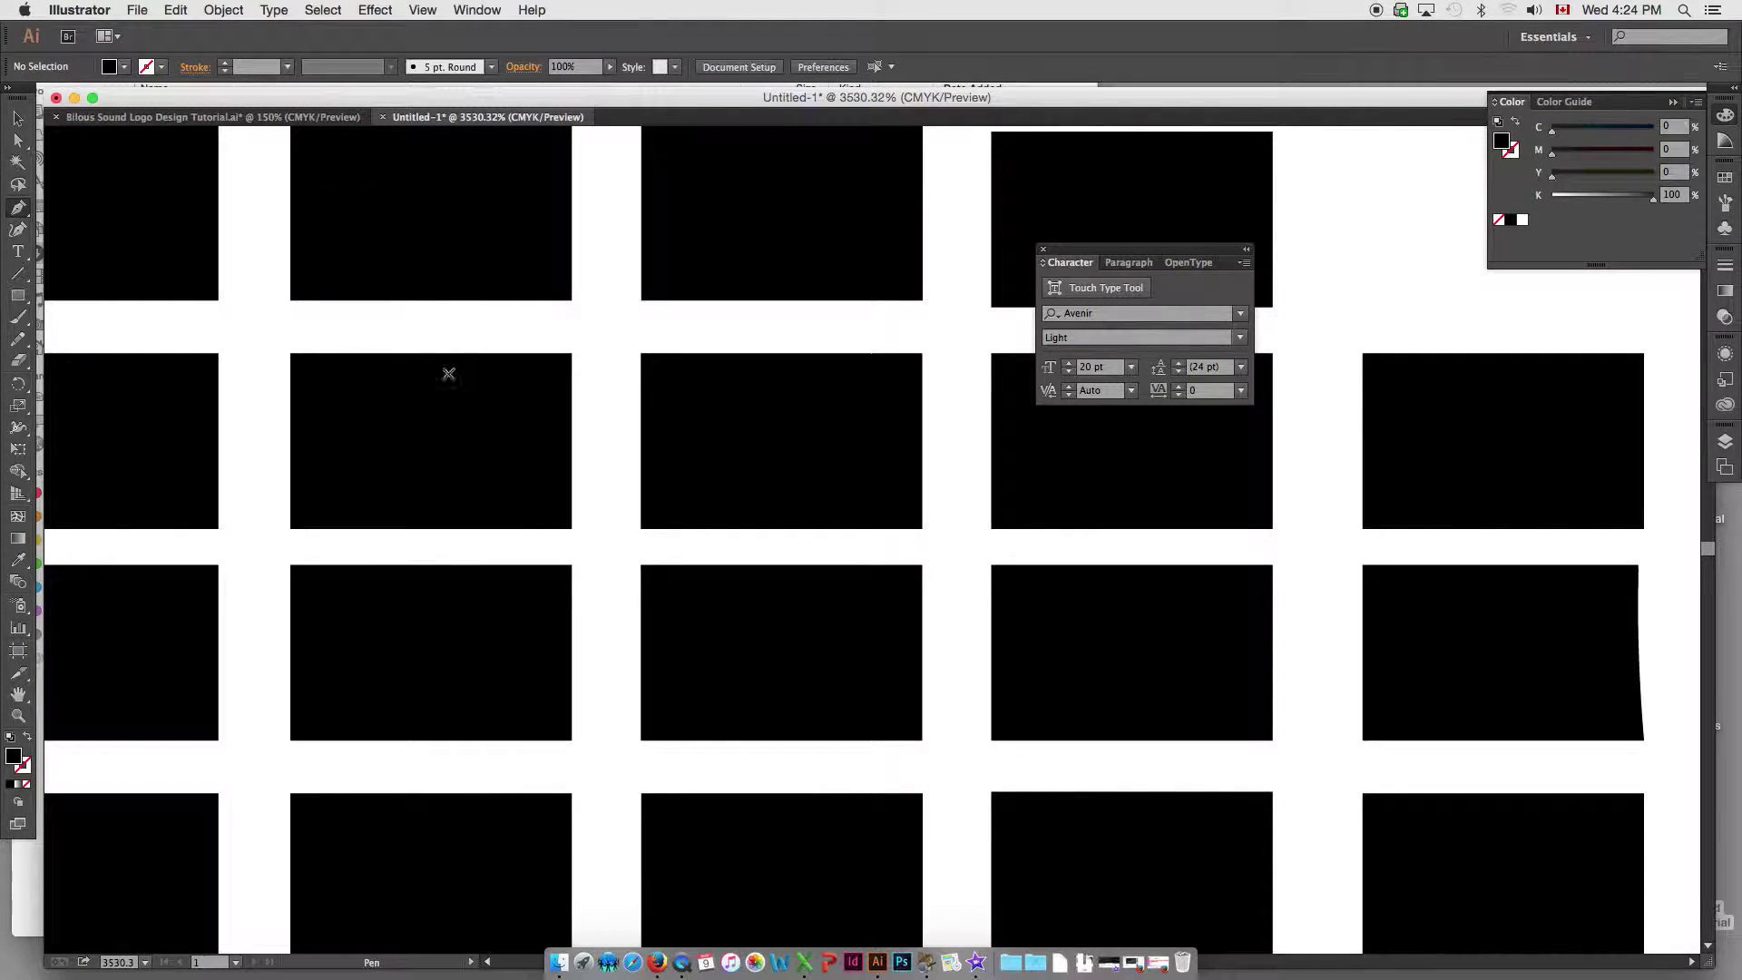
click(291, 353)
drag(477, 352, 505, 352)
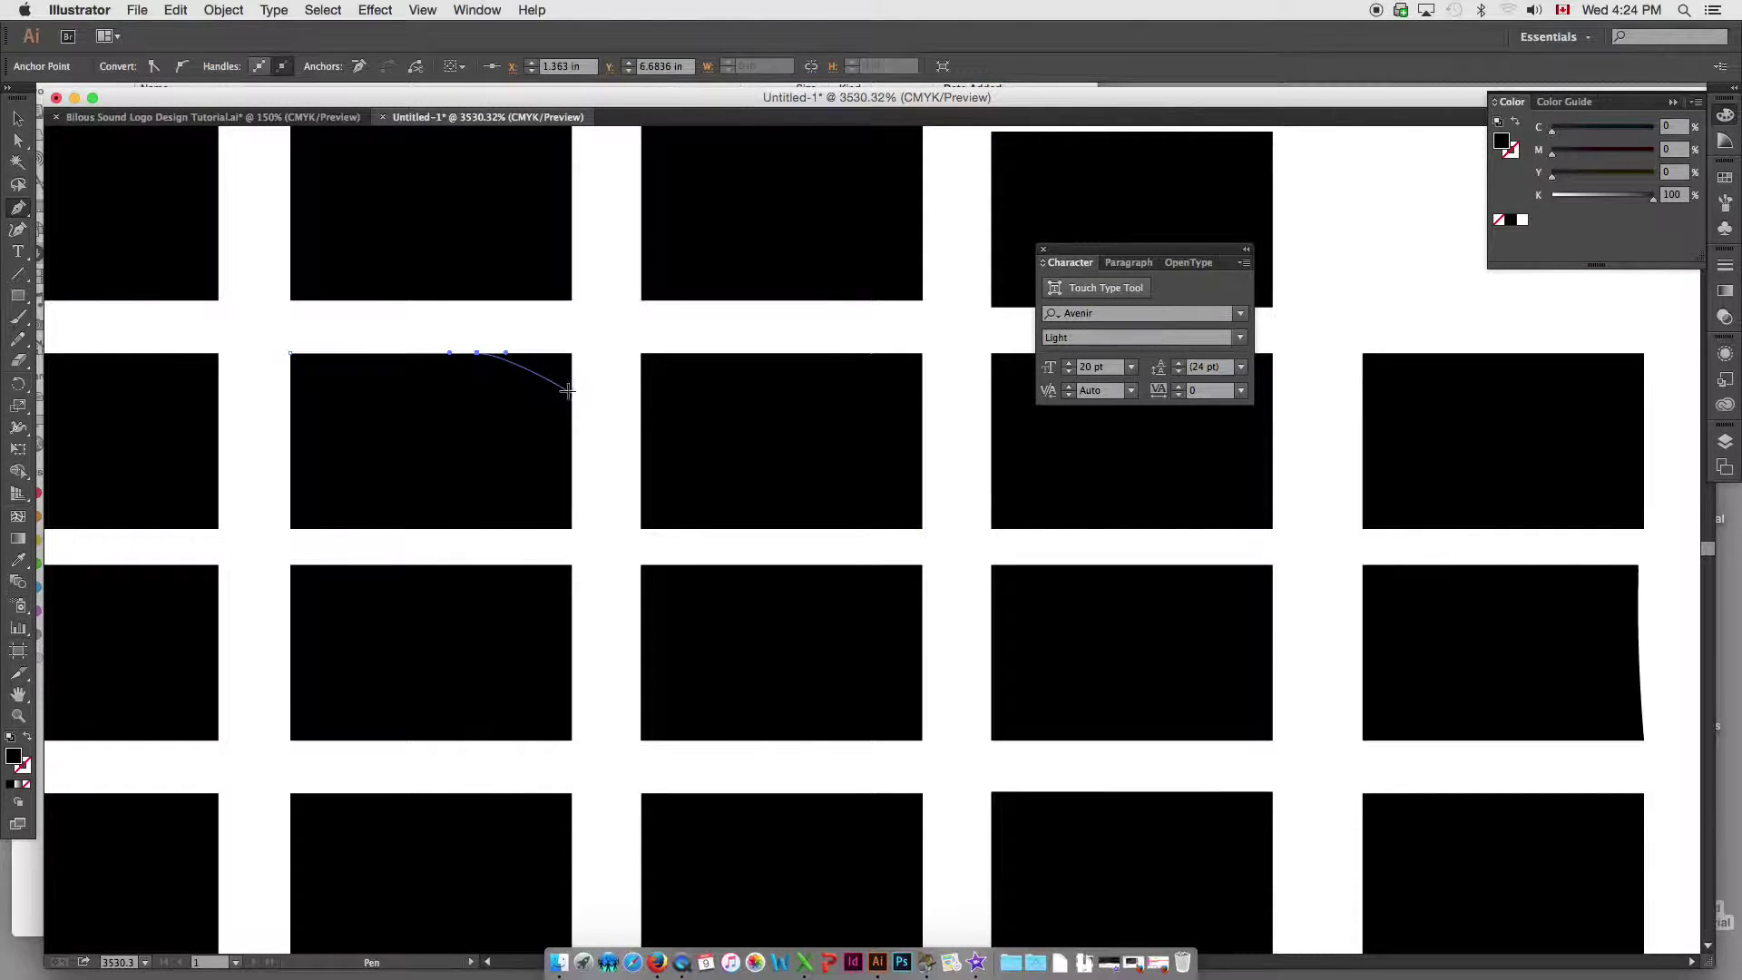
key(ctrl+z)
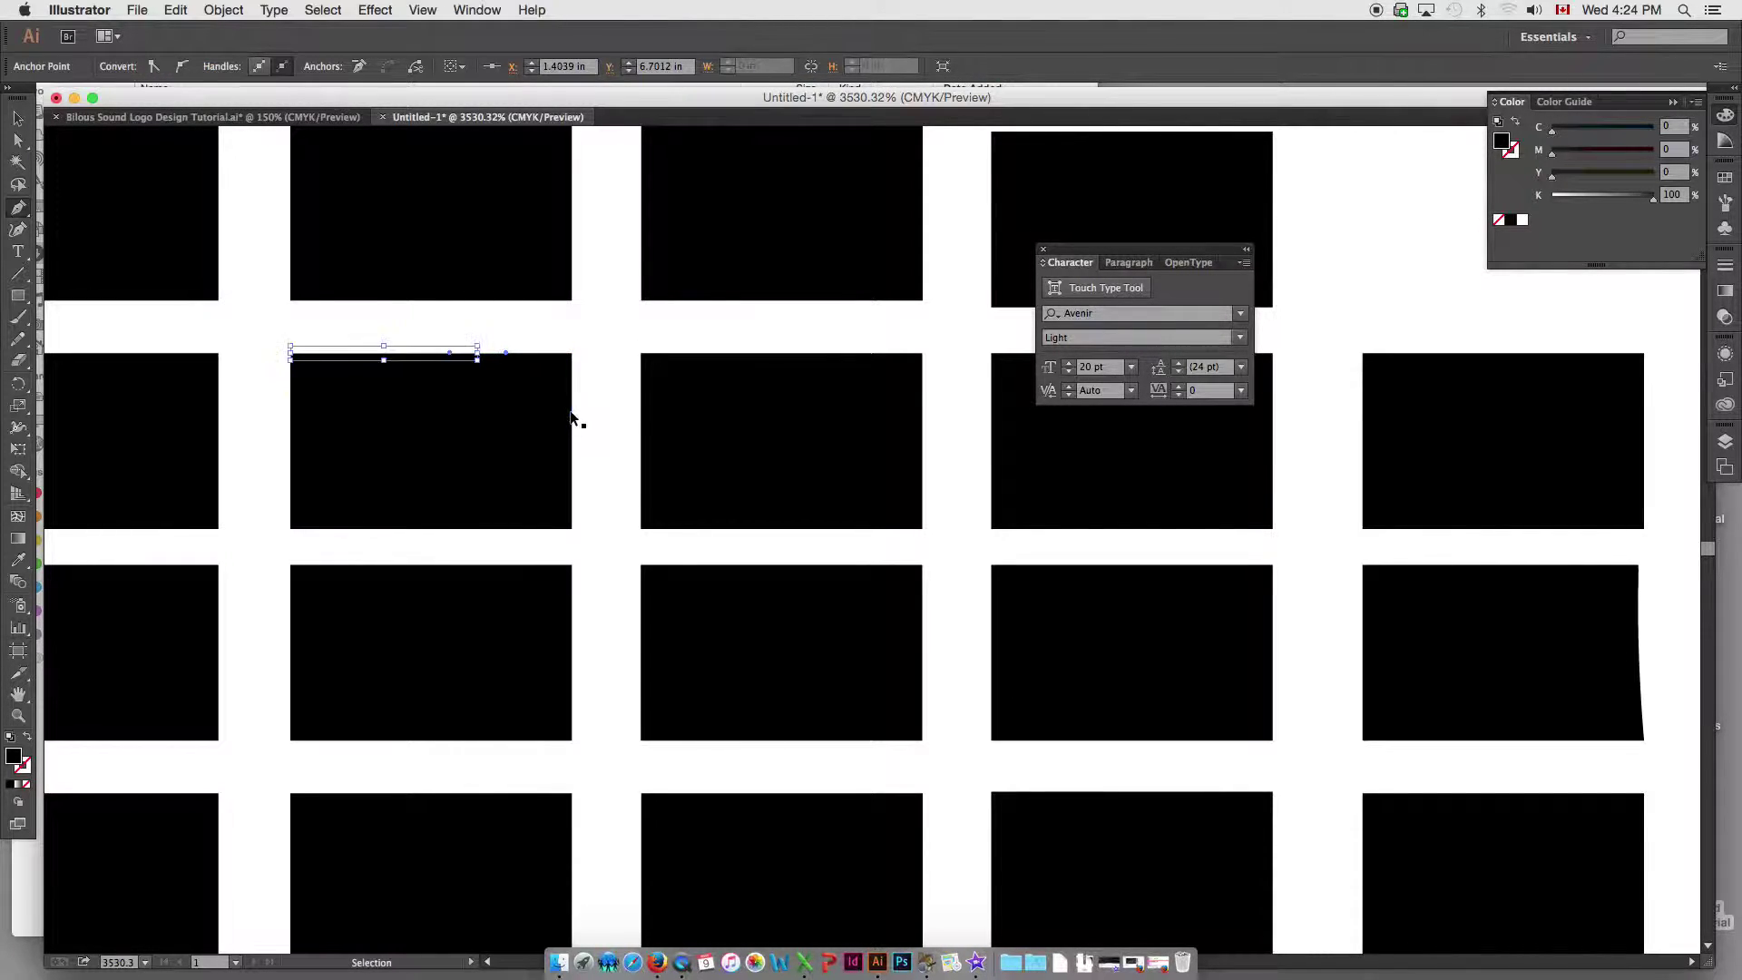
click(543, 354)
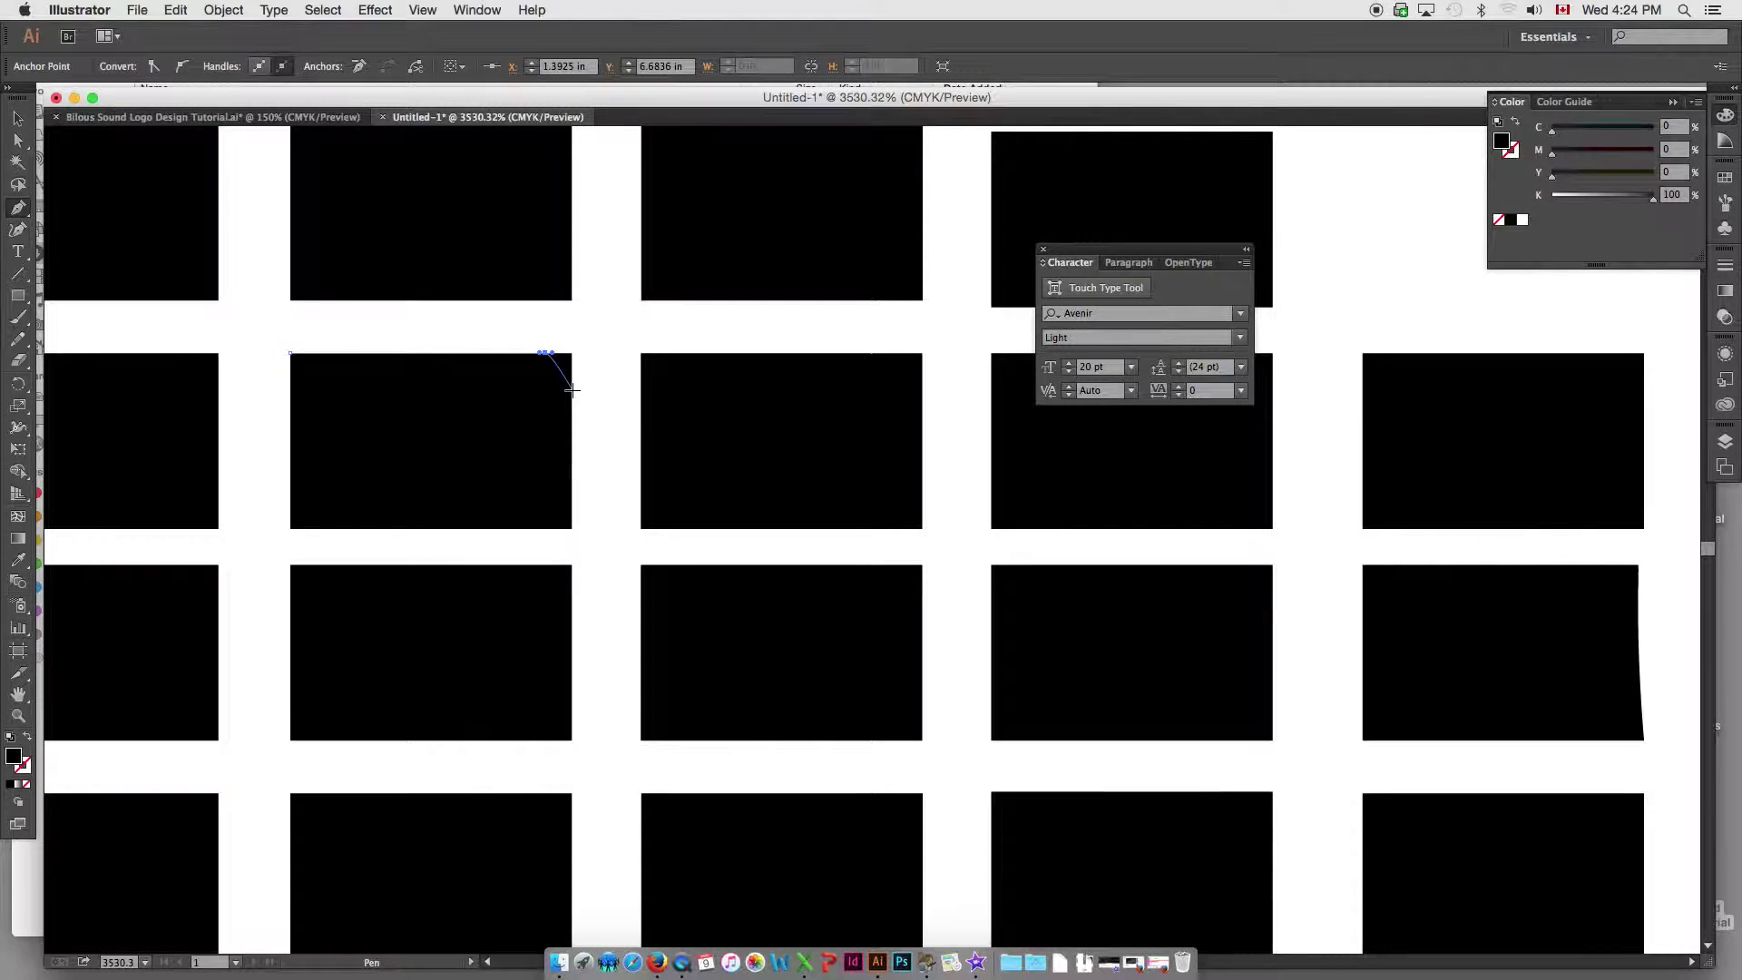
drag(571, 390, 572, 414)
drag(573, 501, 529, 530)
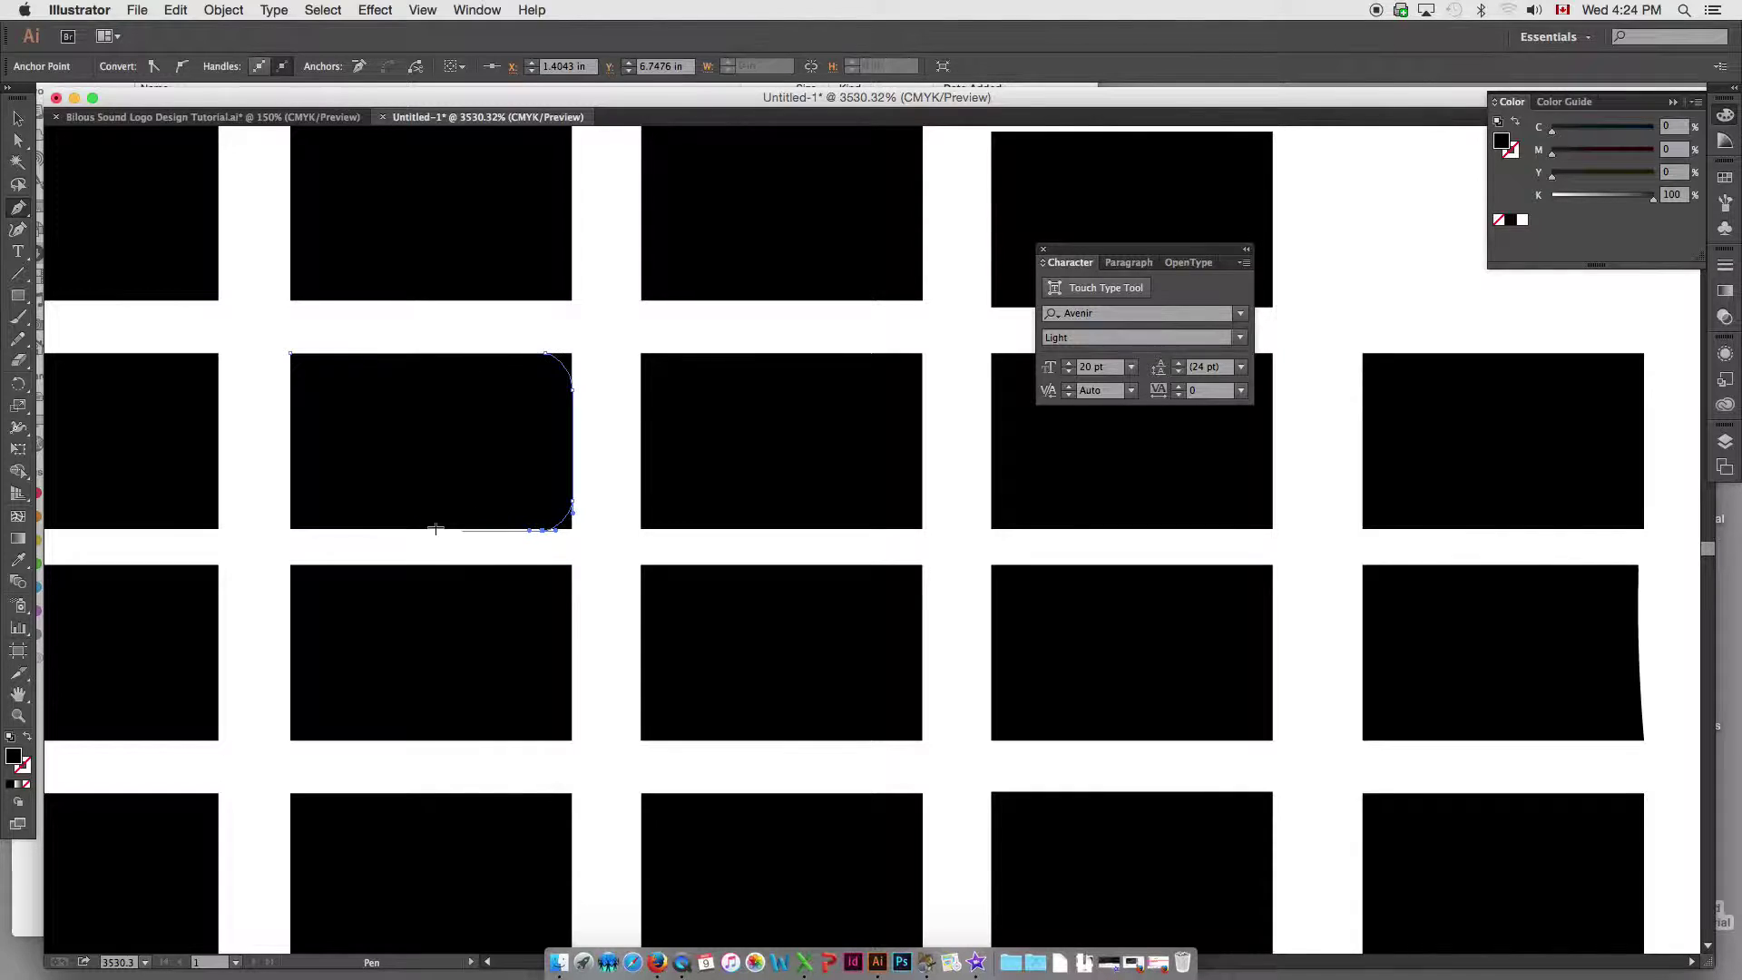
click(291, 530)
click(291, 353)
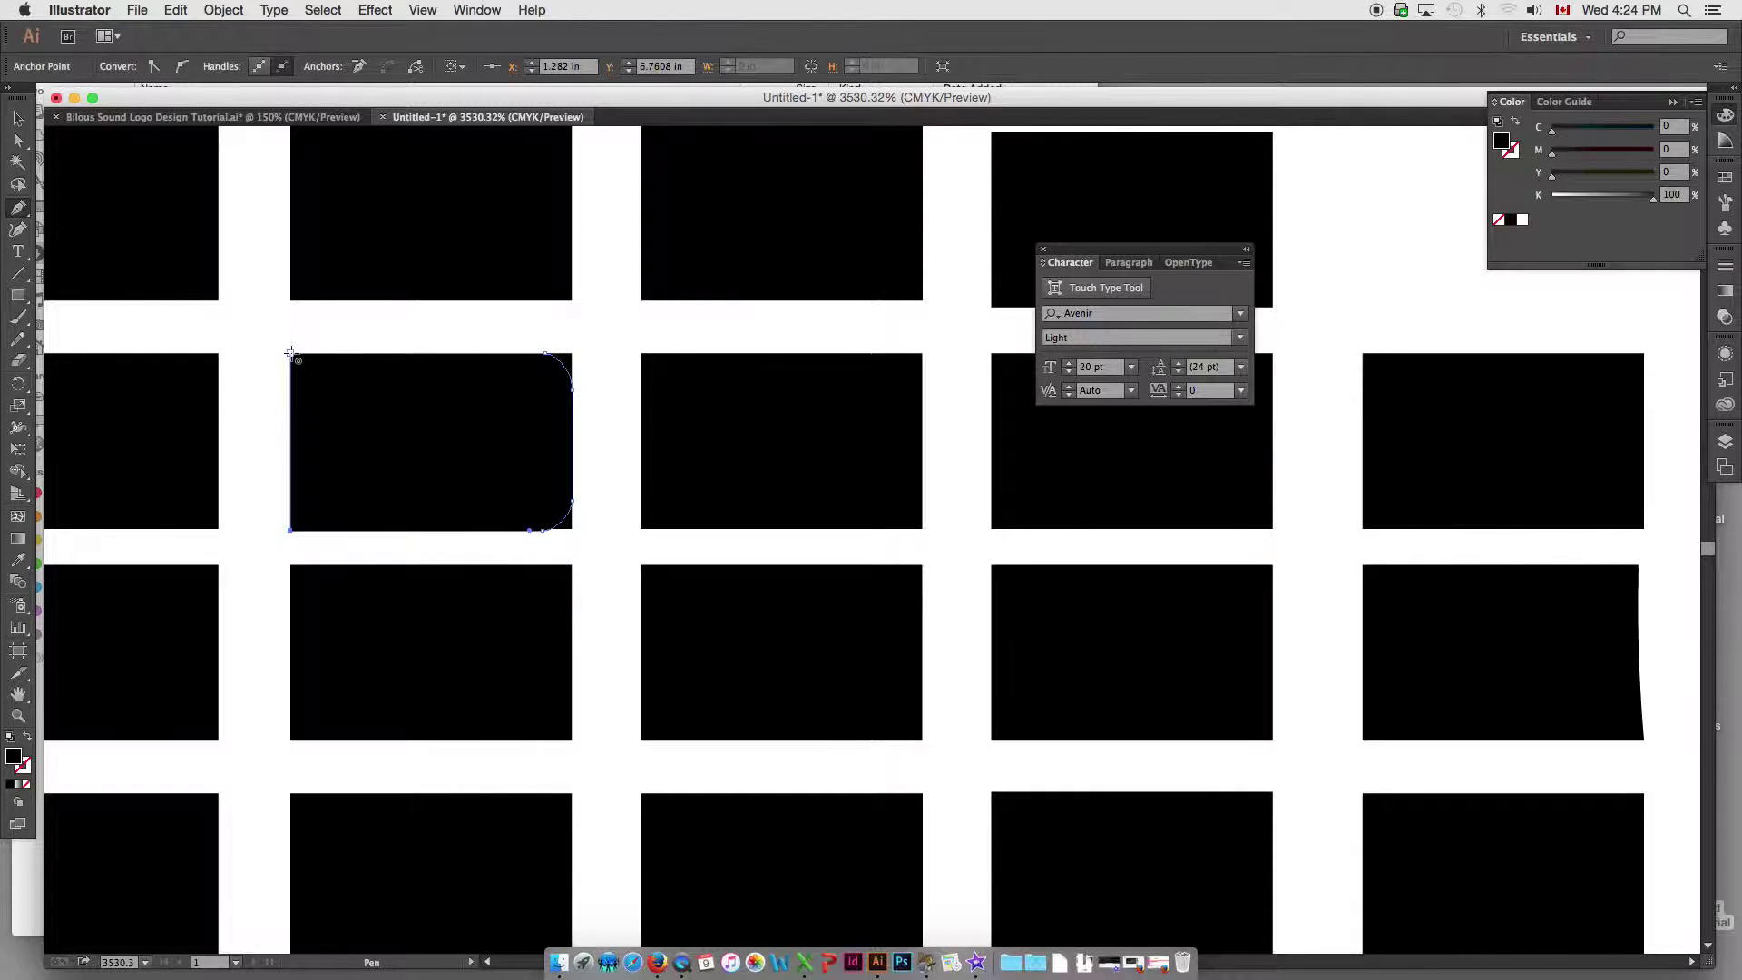
click(291, 353)
click(18, 119)
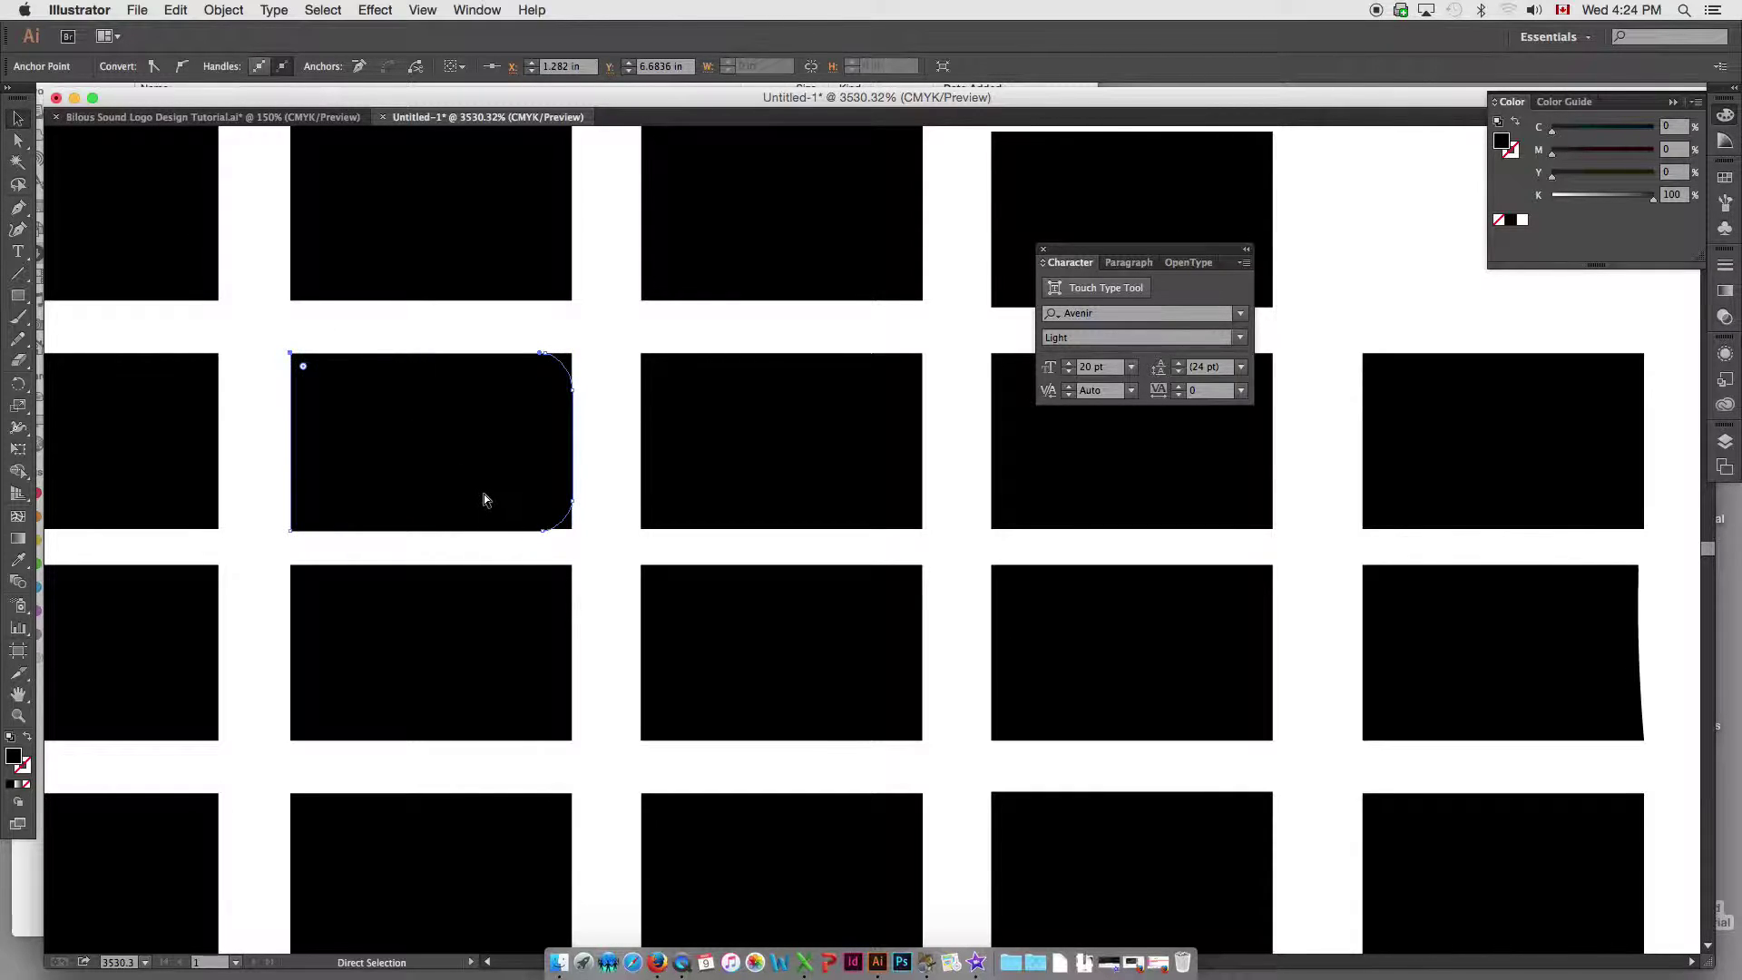
- Copy the rounded block onto the third column's second block from the bottom and delete the rectangles beneath both rounded blocks
drag(388, 476, 396, 694)
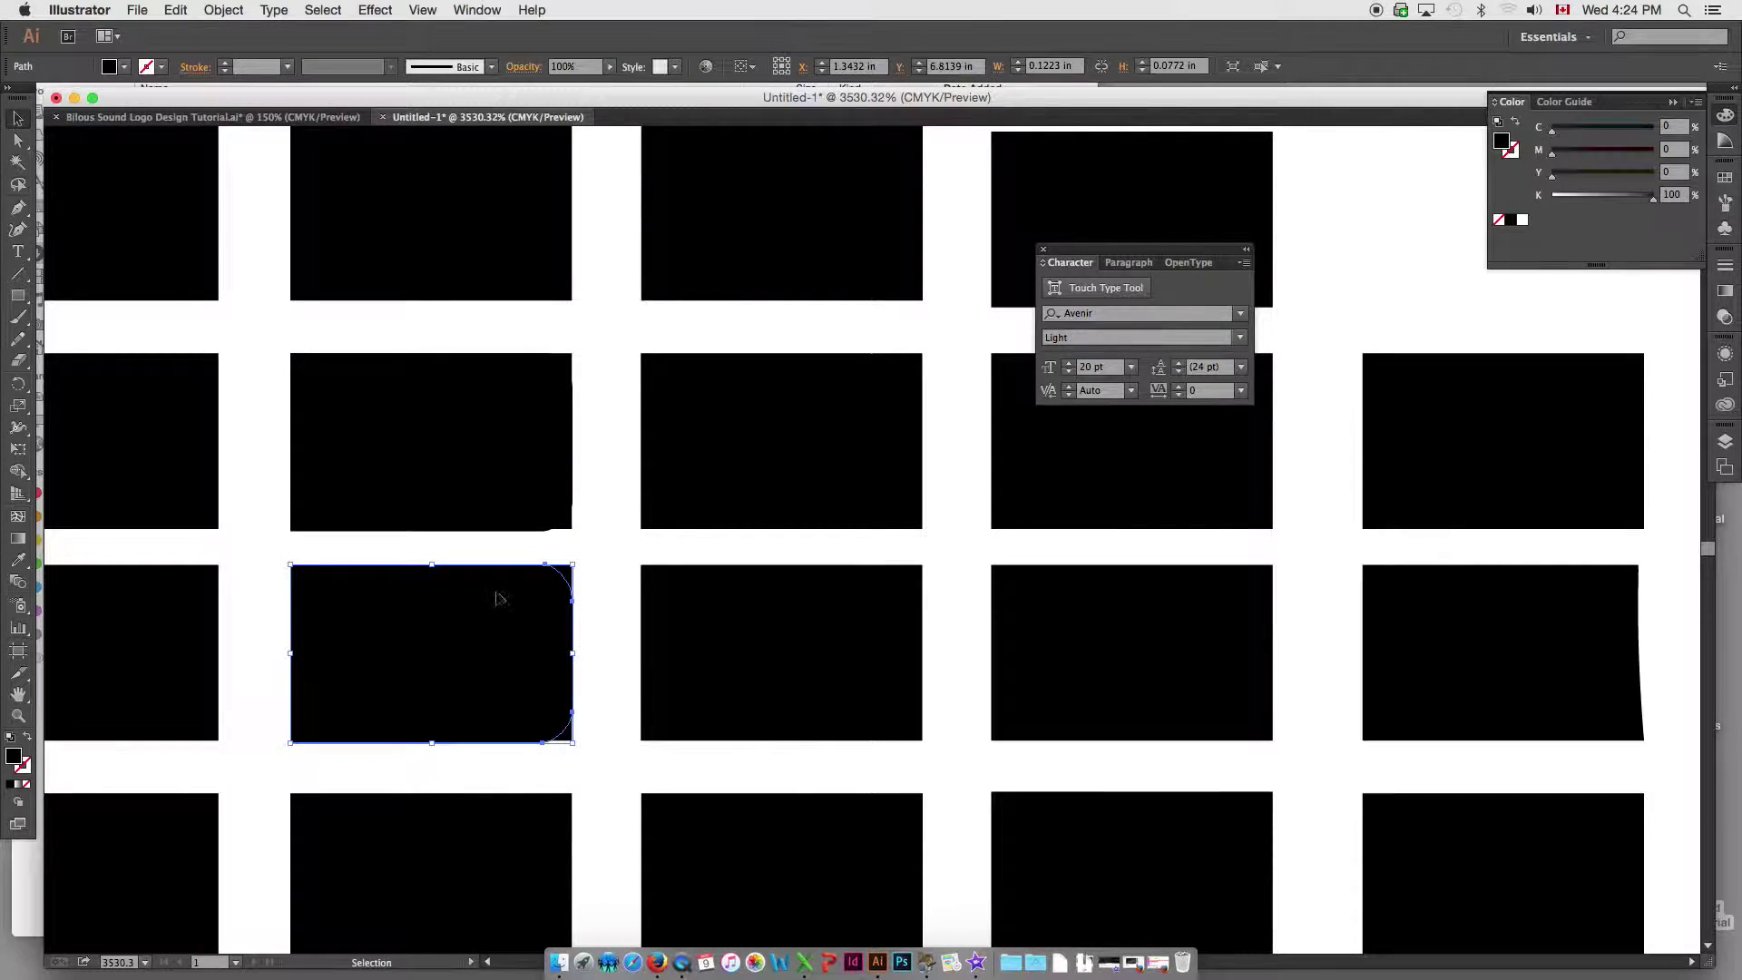
click(570, 579)
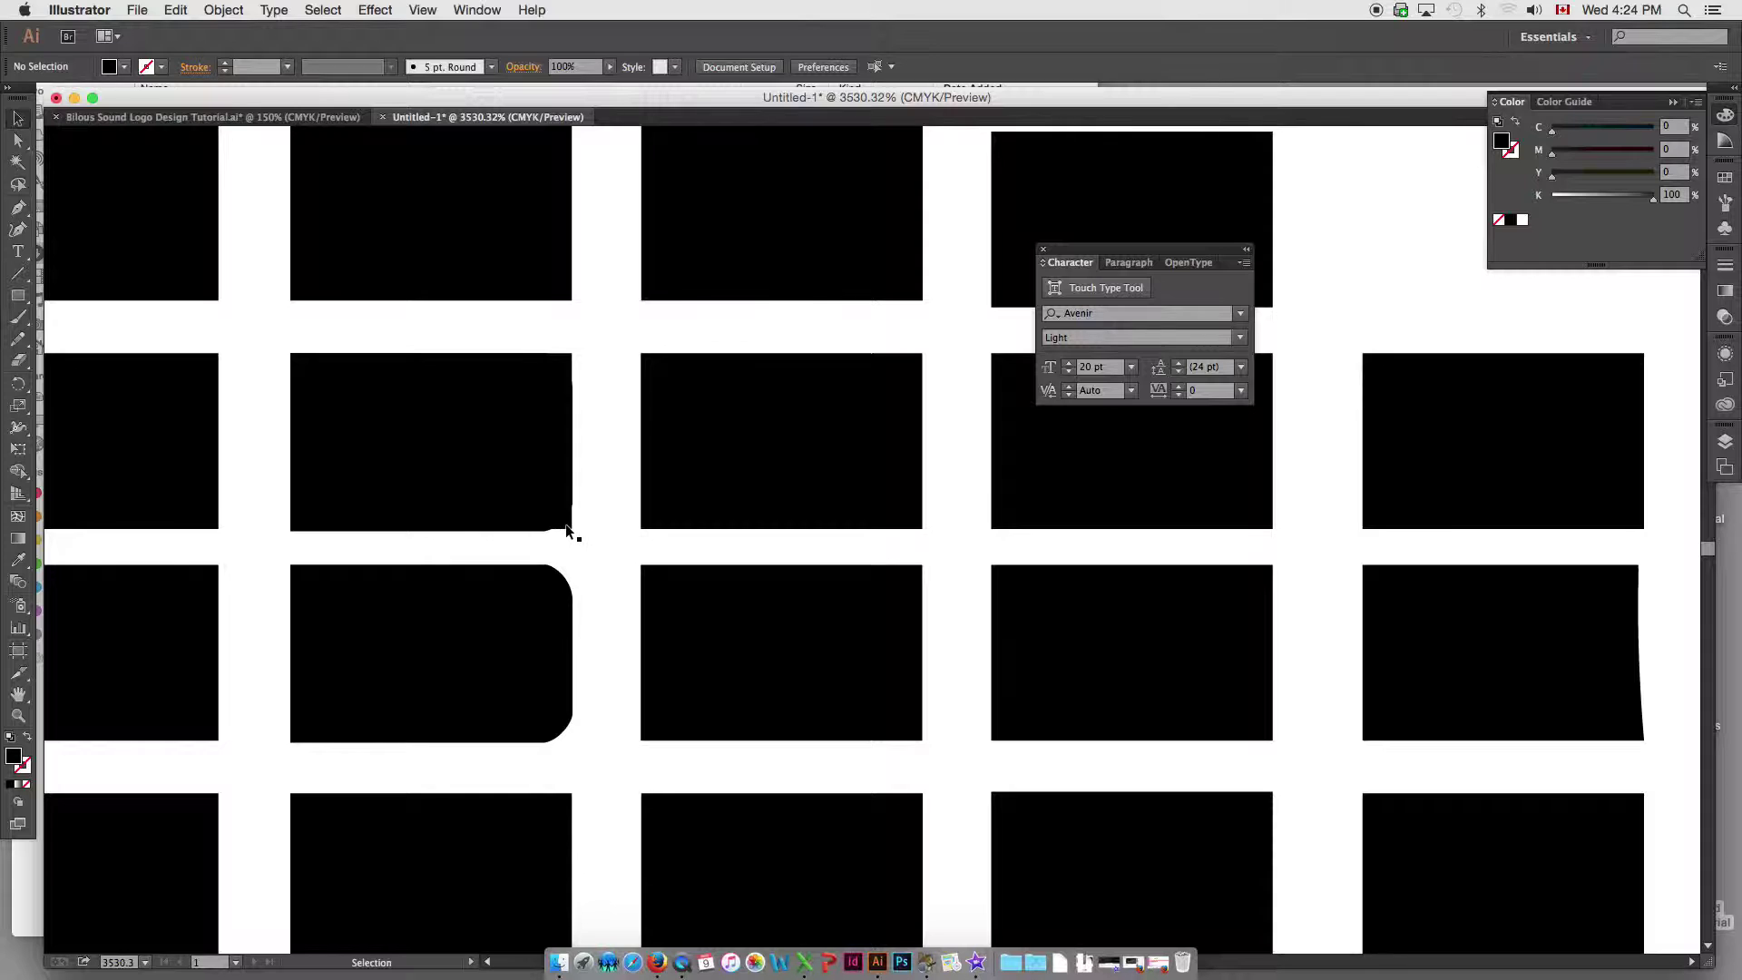
alt+click(619, 550)
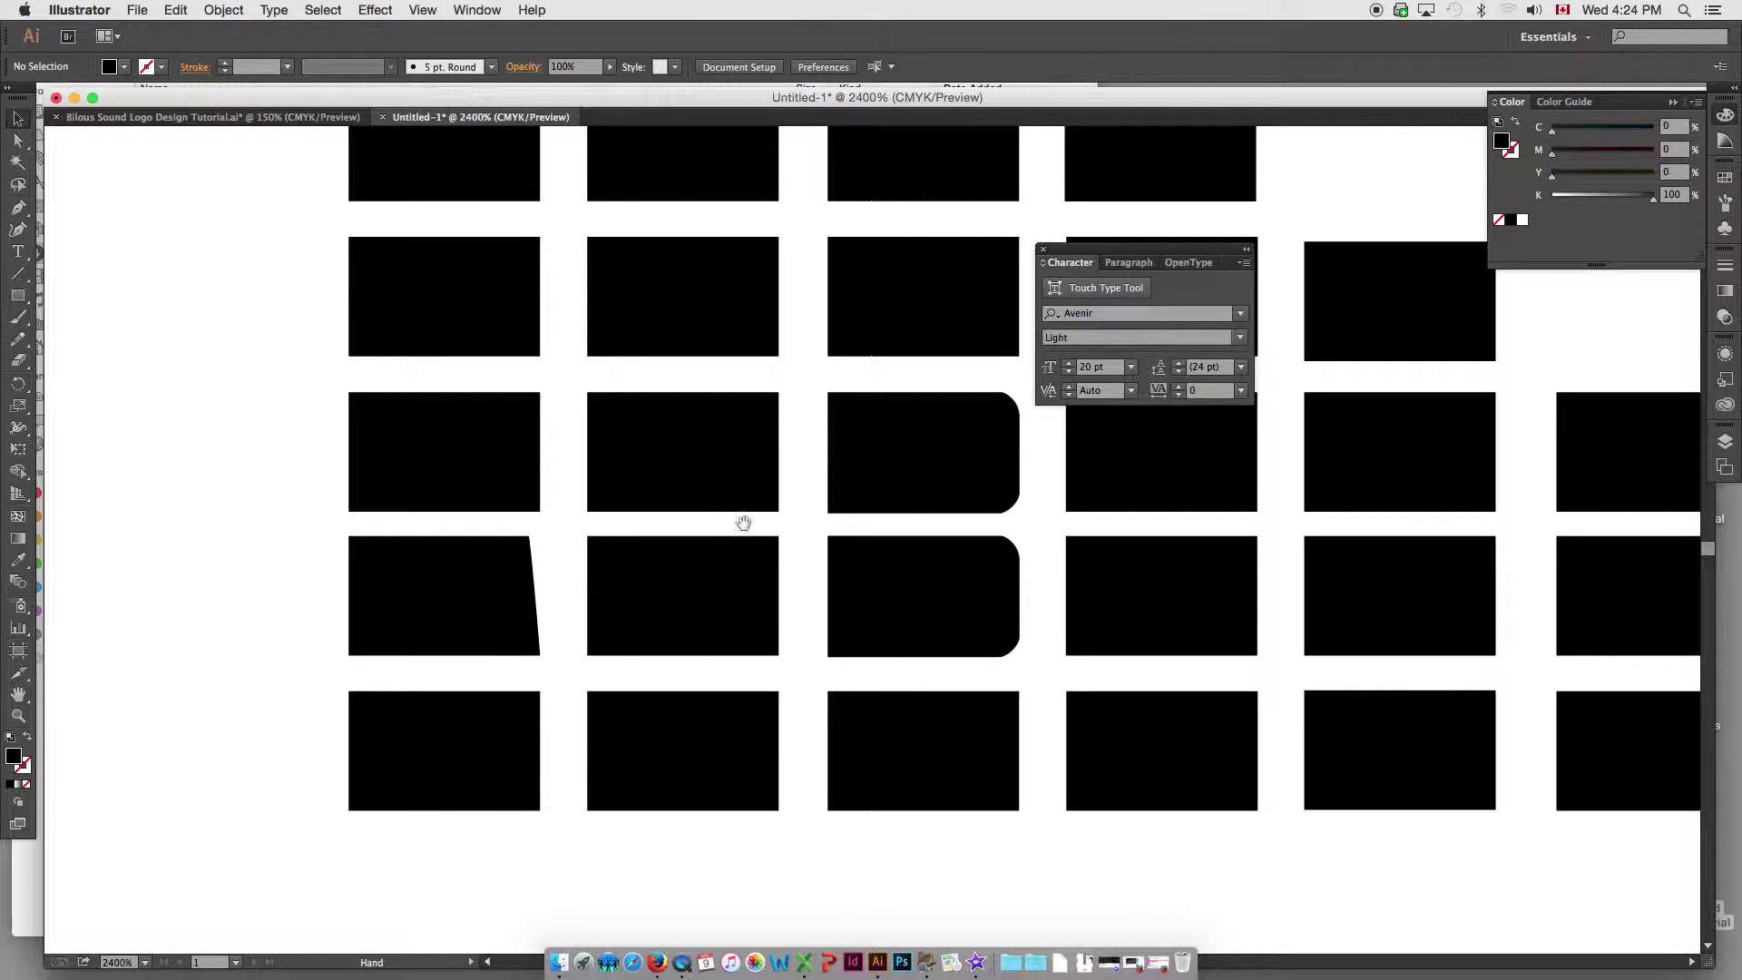
- Recolour the third column's two rounded blocks with the grey sampled from the word SOUND using the Eyedropper
drag(743, 523, 553, 593)
key(super+minus)
drag(778, 591, 590, 612)
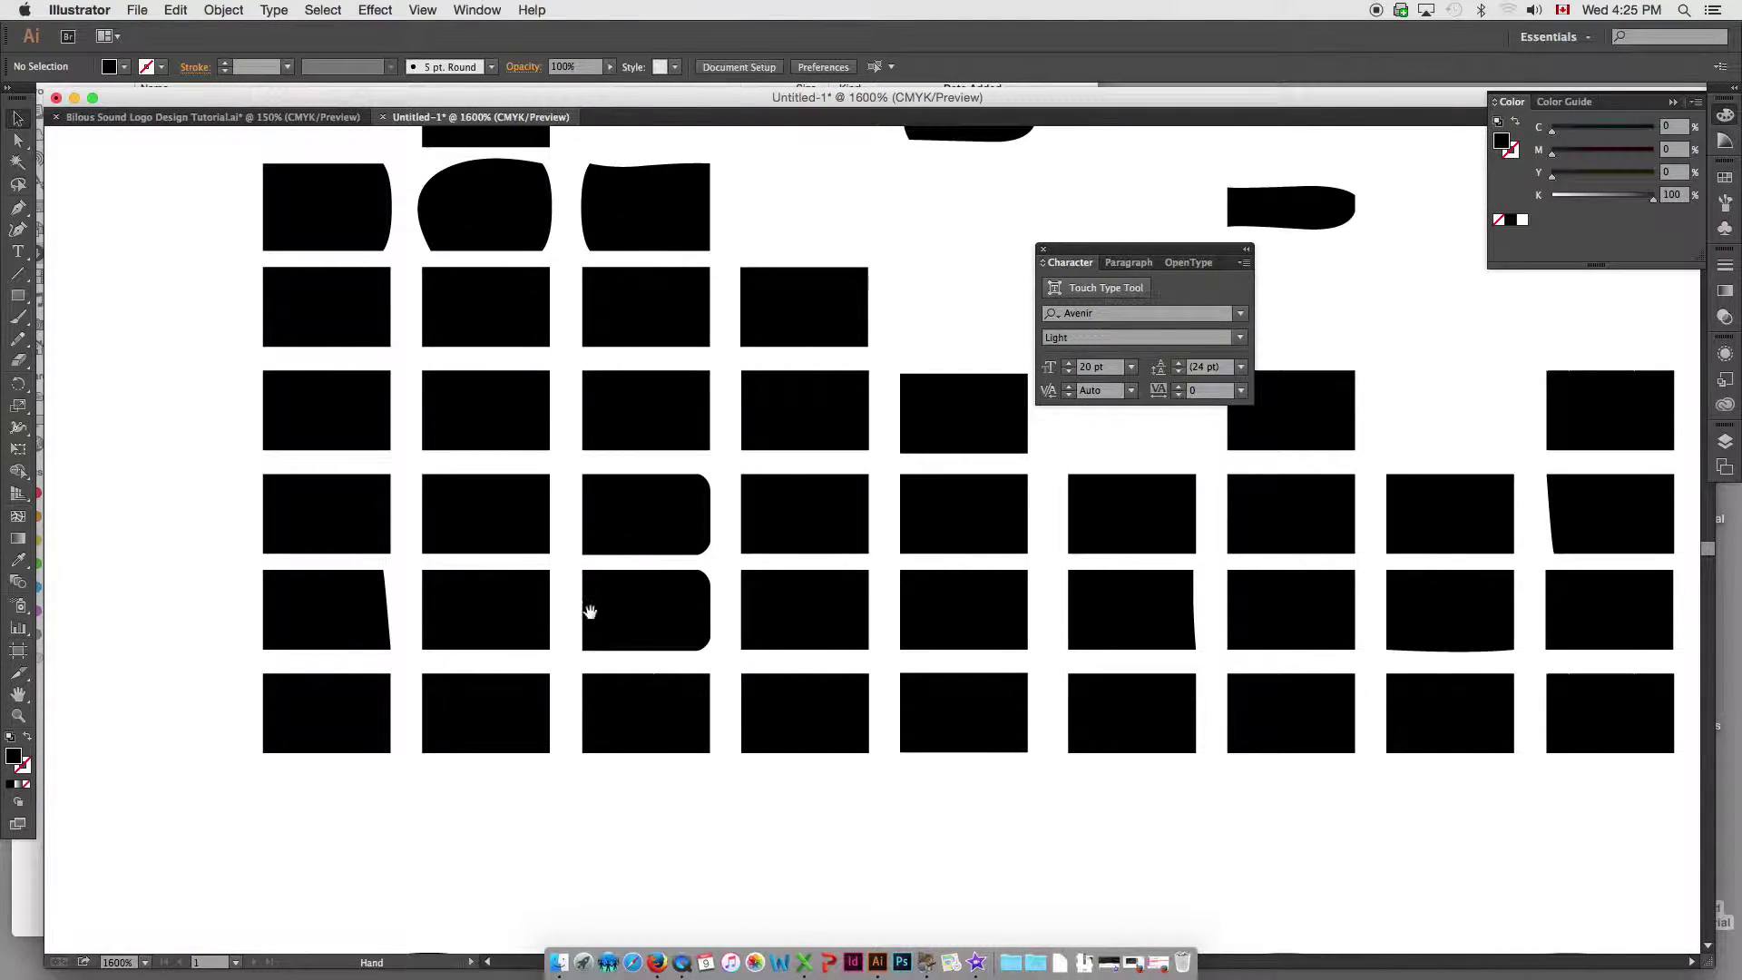
alt+click(665, 590)
drag(709, 558, 453, 577)
click(472, 591)
key(Delete)
click(351, 573)
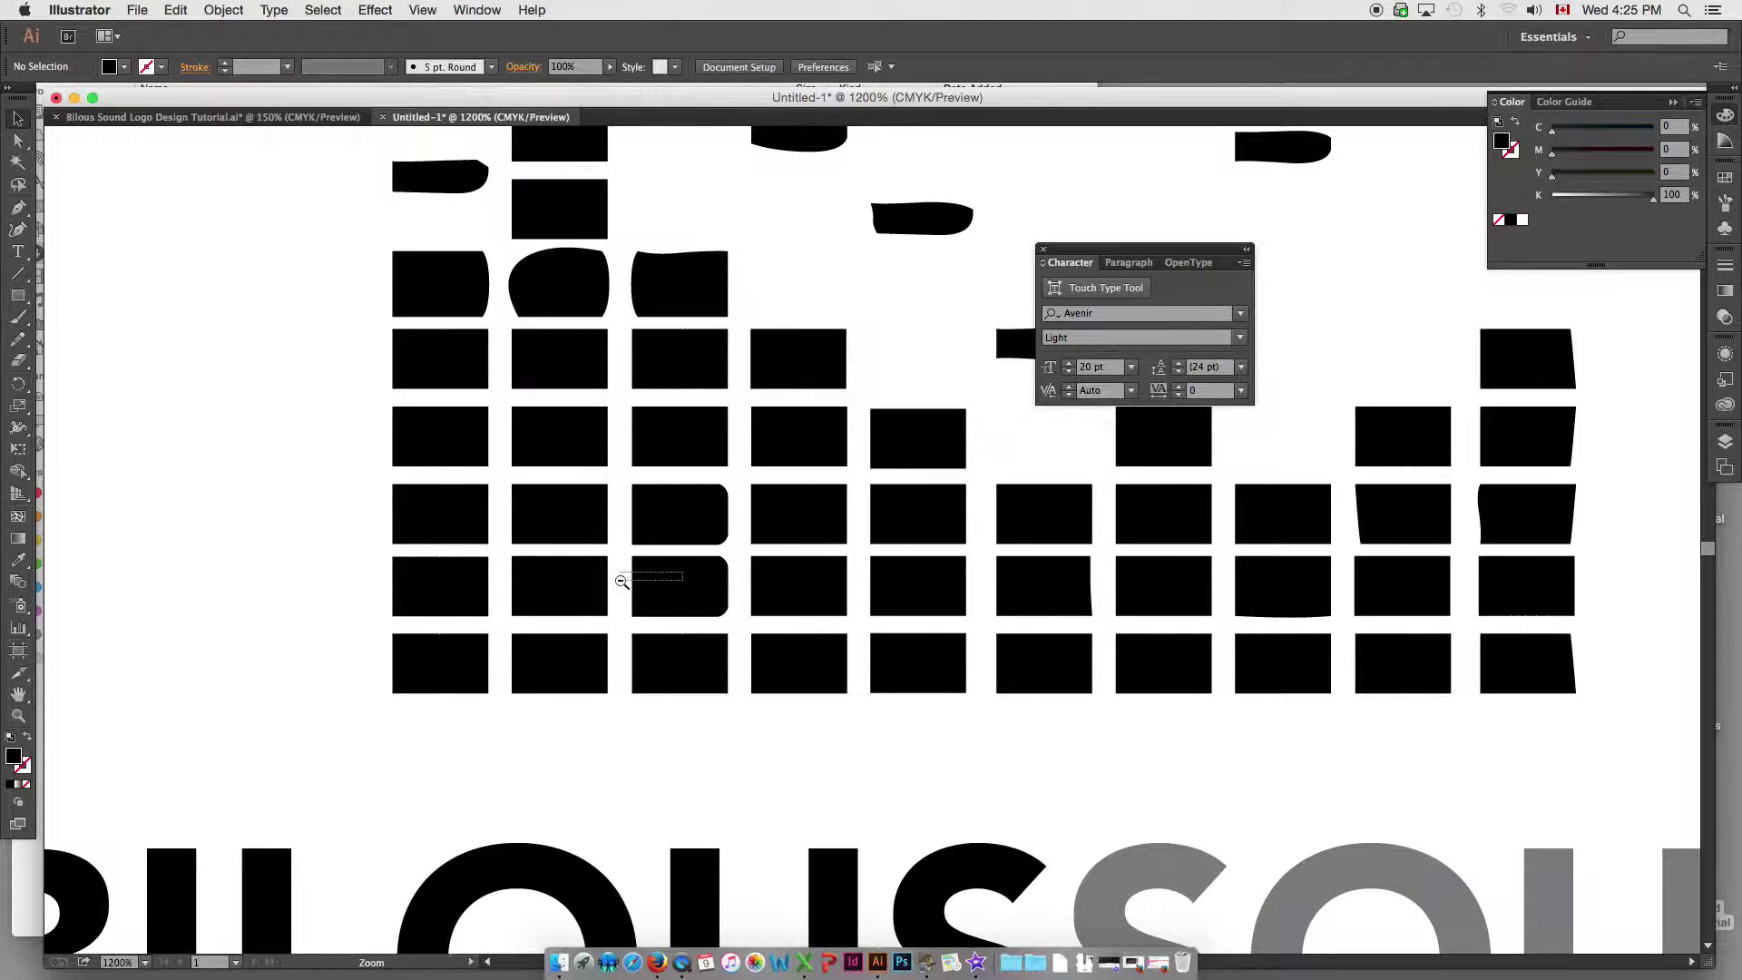
key(super+minus)
click(868, 526)
shift+click(868, 554)
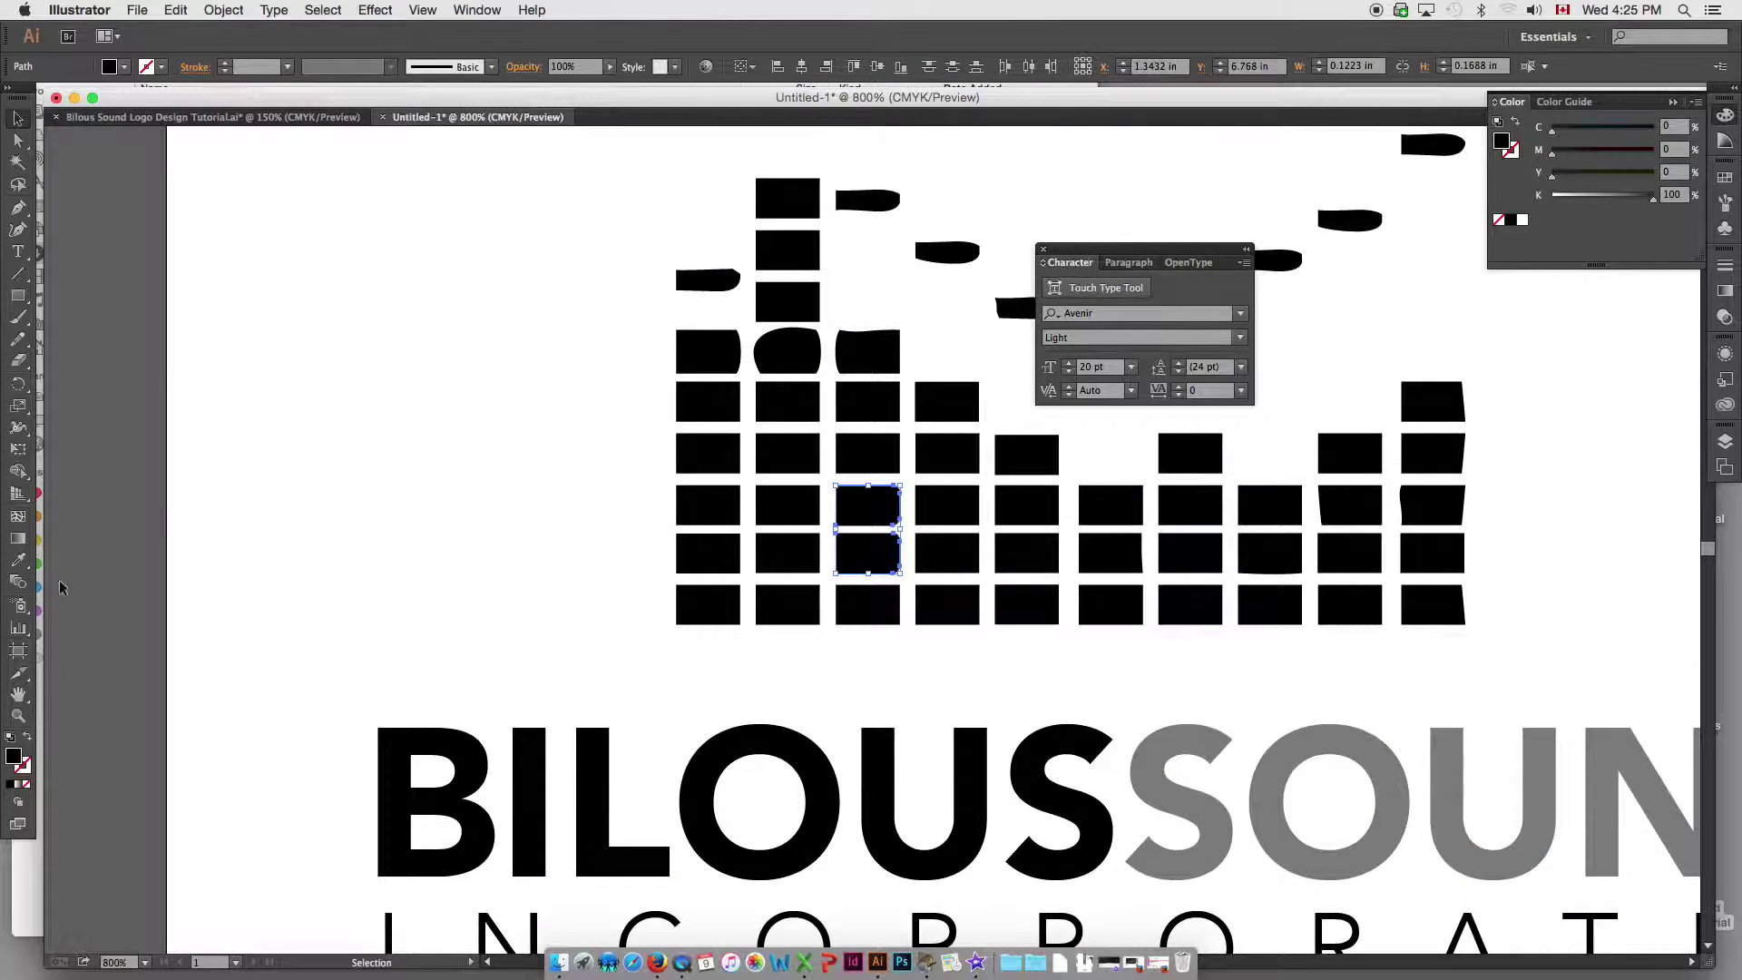
click(18, 560)
click(1157, 810)
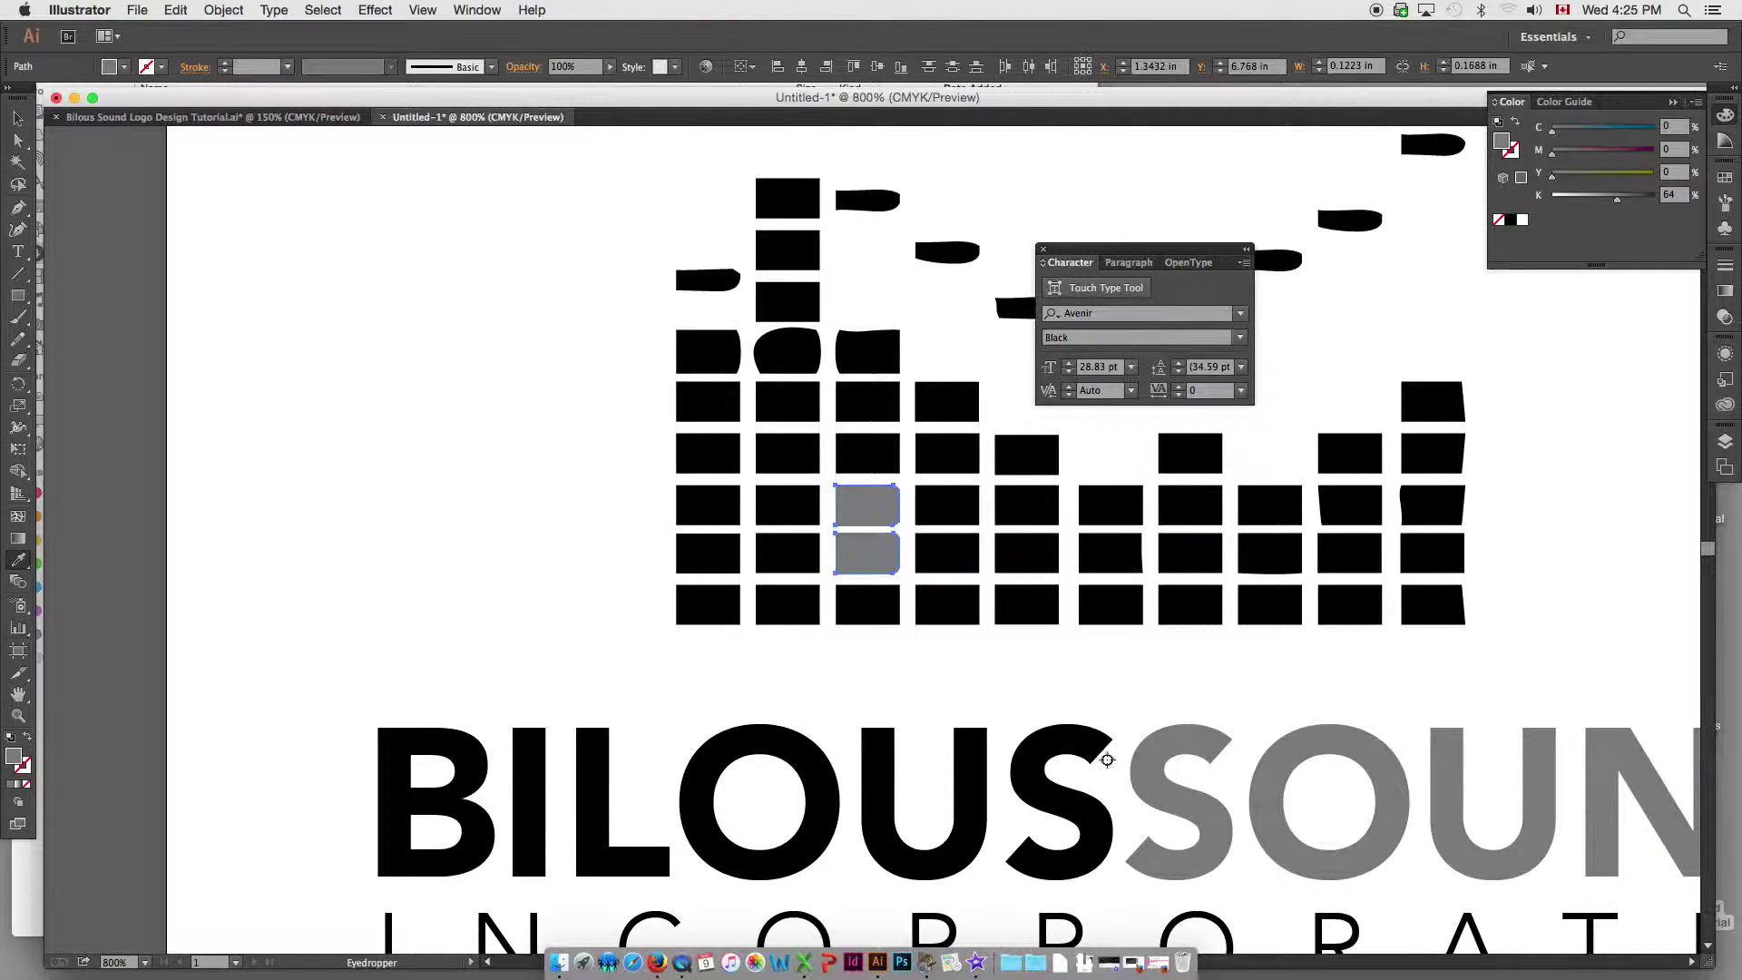
key(super+shift+a)
drag(718, 501, 392, 546)
alt+super+click(596, 500)
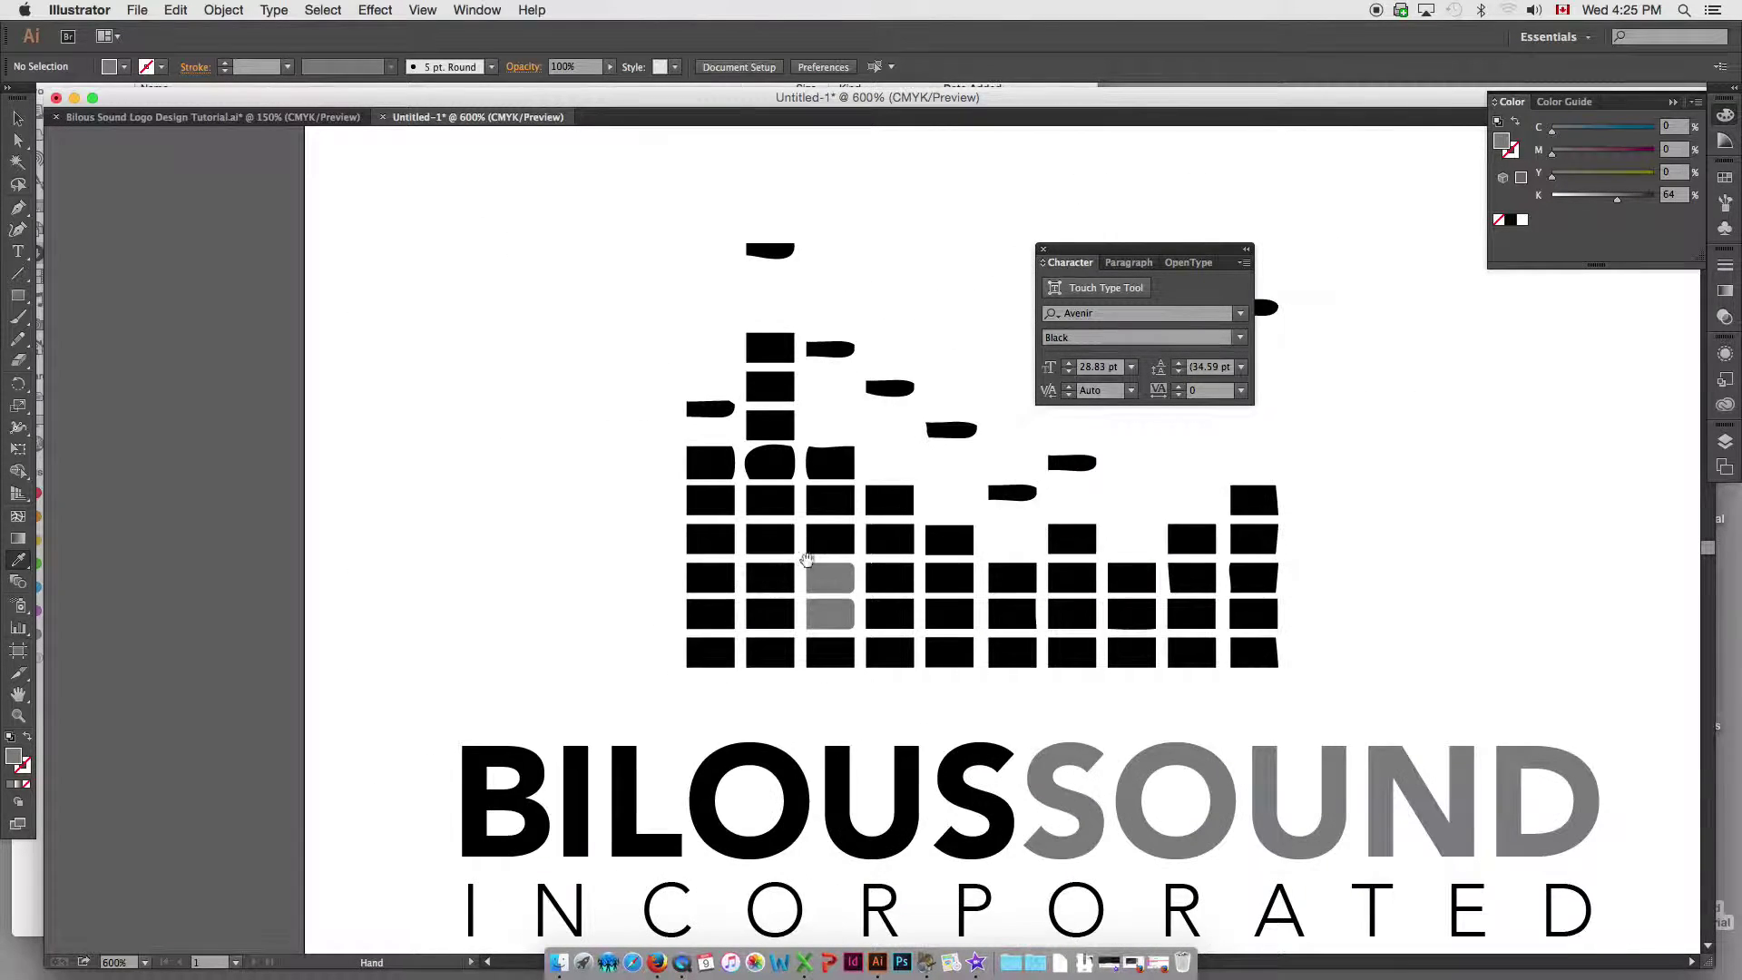
drag(886, 553, 447, 577)
alt+super+click(561, 546)
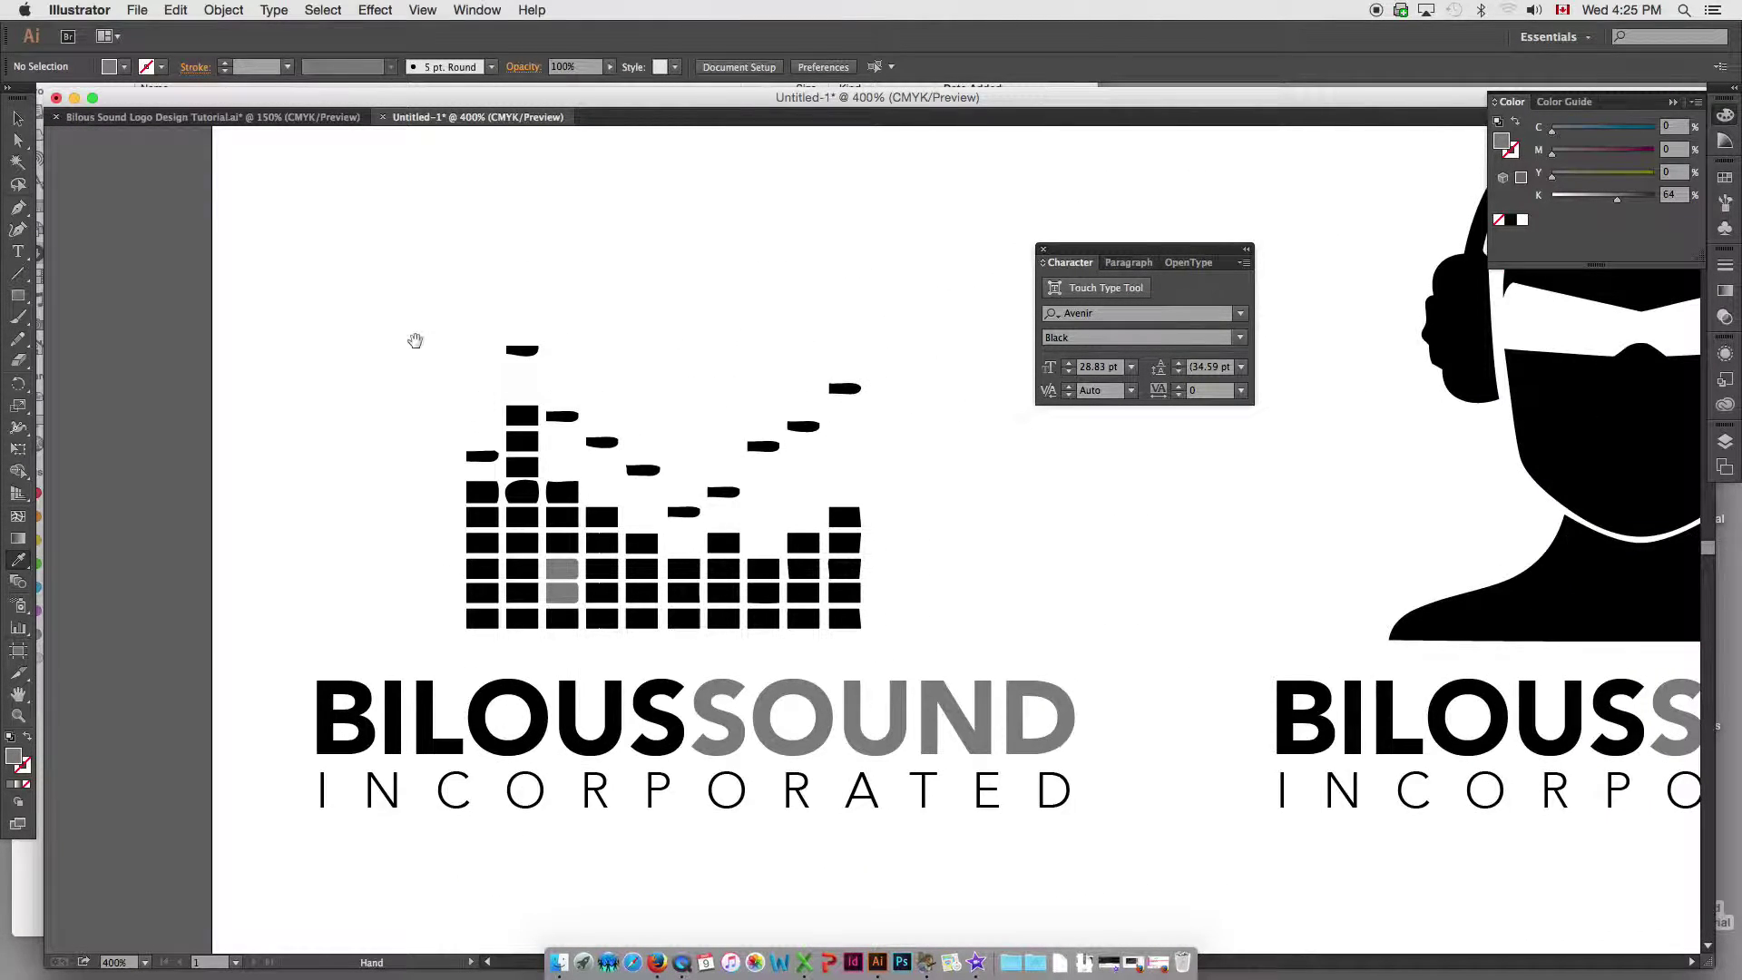
click(16, 118)
click(516, 518)
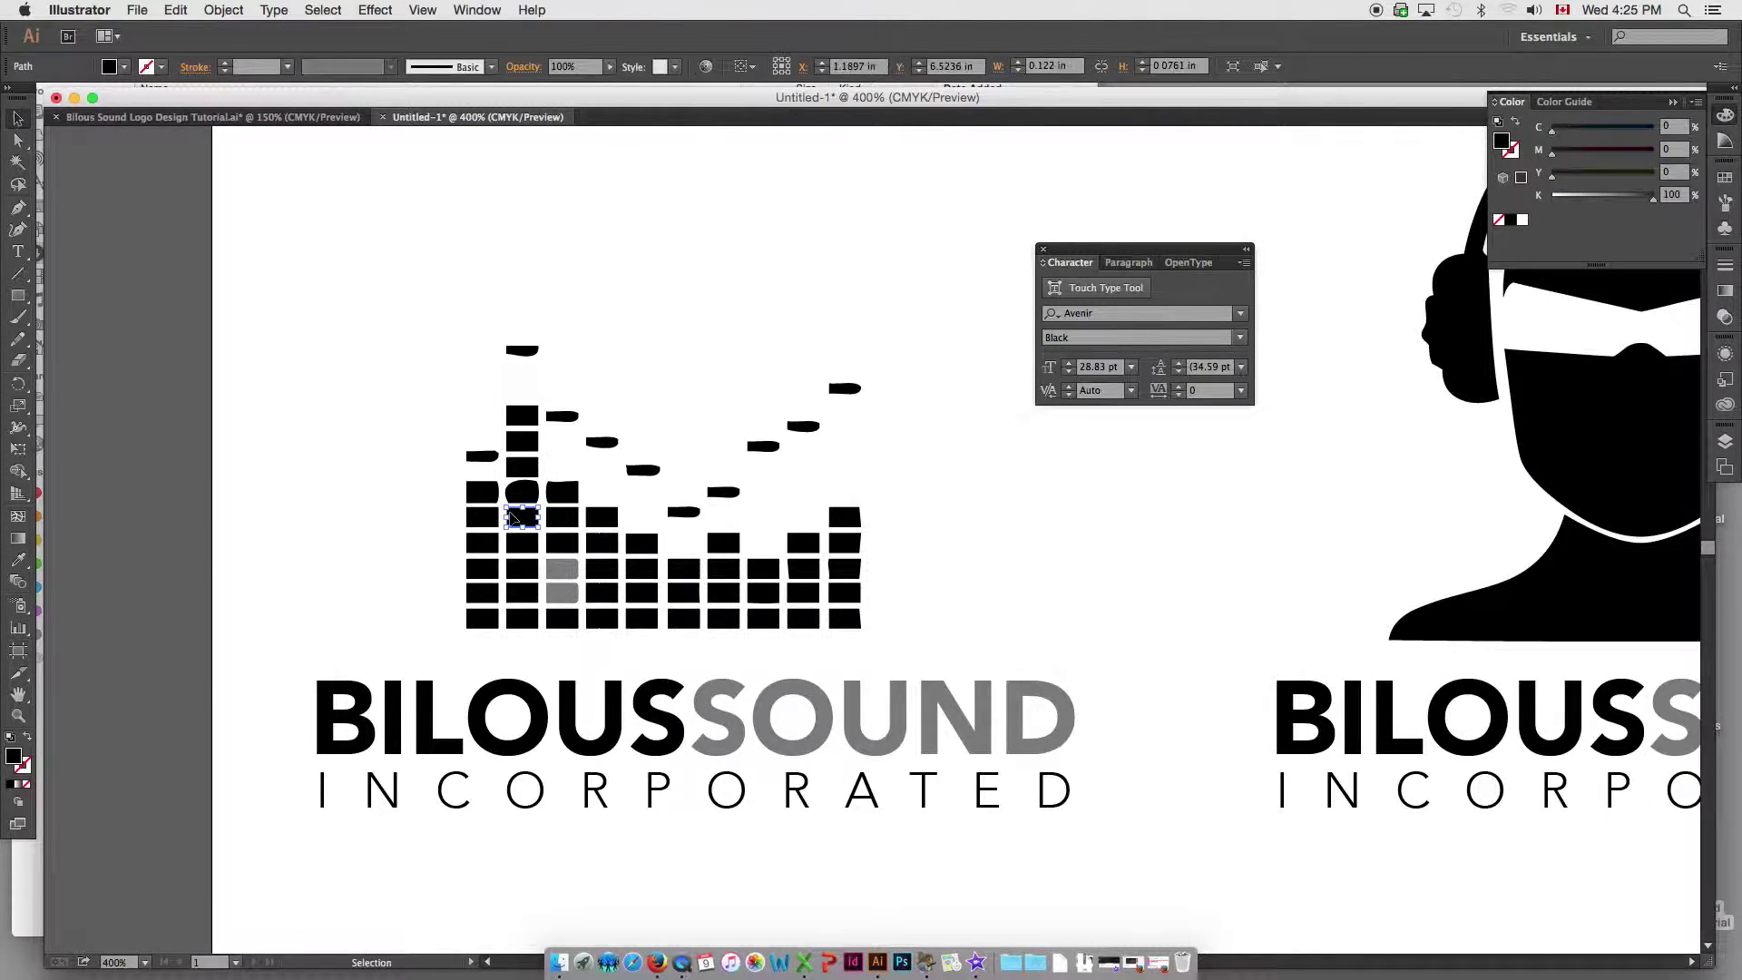
drag(413, 359, 763, 543)
drag(437, 326, 718, 620)
click(924, 591)
drag(944, 619, 644, 648)
mouse_move(1047, 598)
mouse_down()
mouse_move(960, 623)
mouse_move(691, 633)
mouse_up()
alt+super+click(891, 593)
- Convert the headphone DJ head icon of the middle variation from type to outlines
click(769, 526)
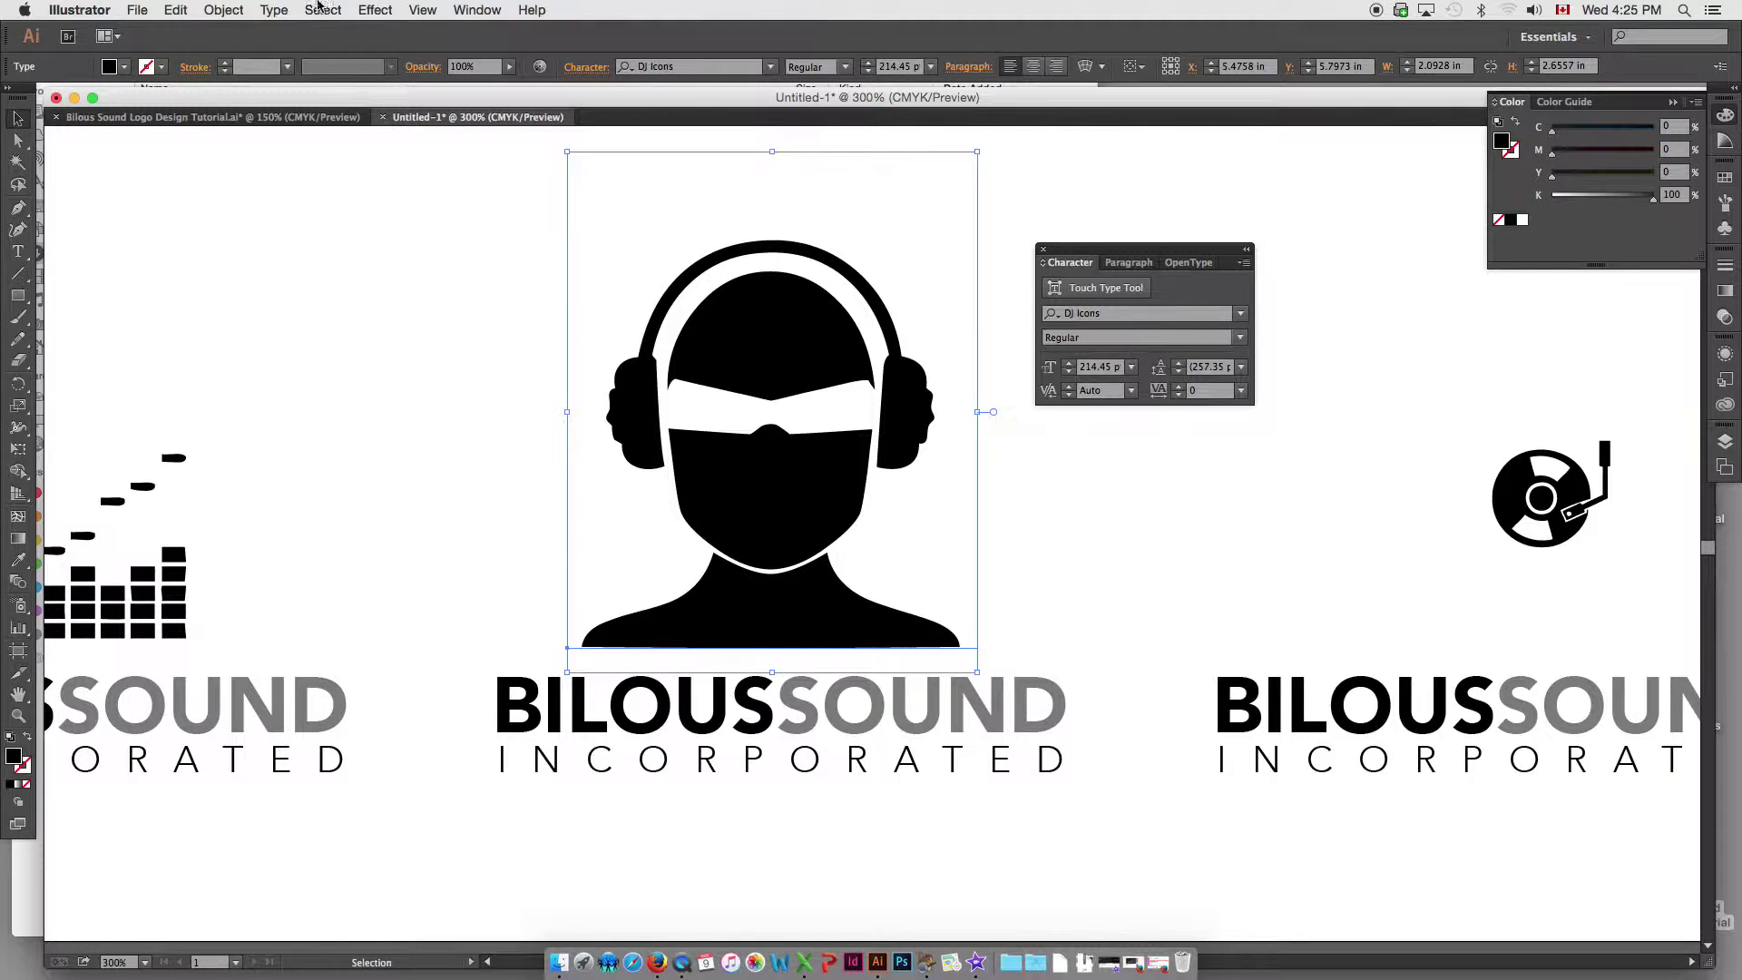
click(274, 9)
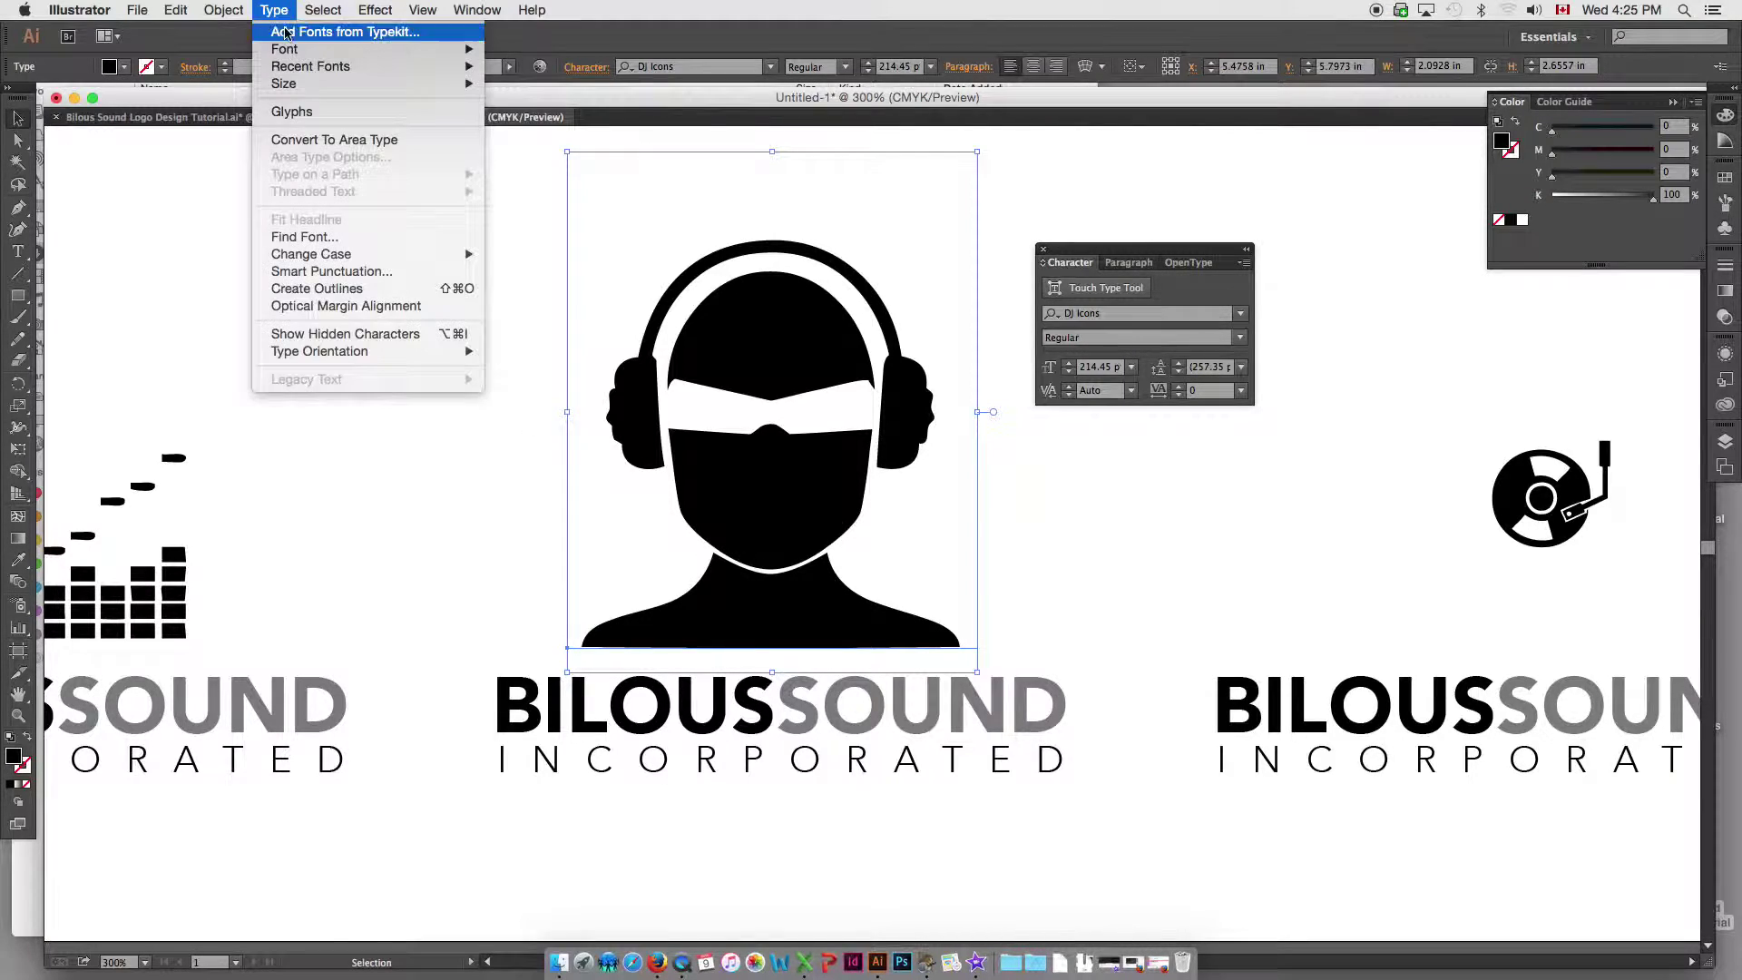
click(328, 289)
- Delete the DJ icon's neck and shoulders and move the head down to sit just above the middle wordmark
key(a)
click(420, 353)
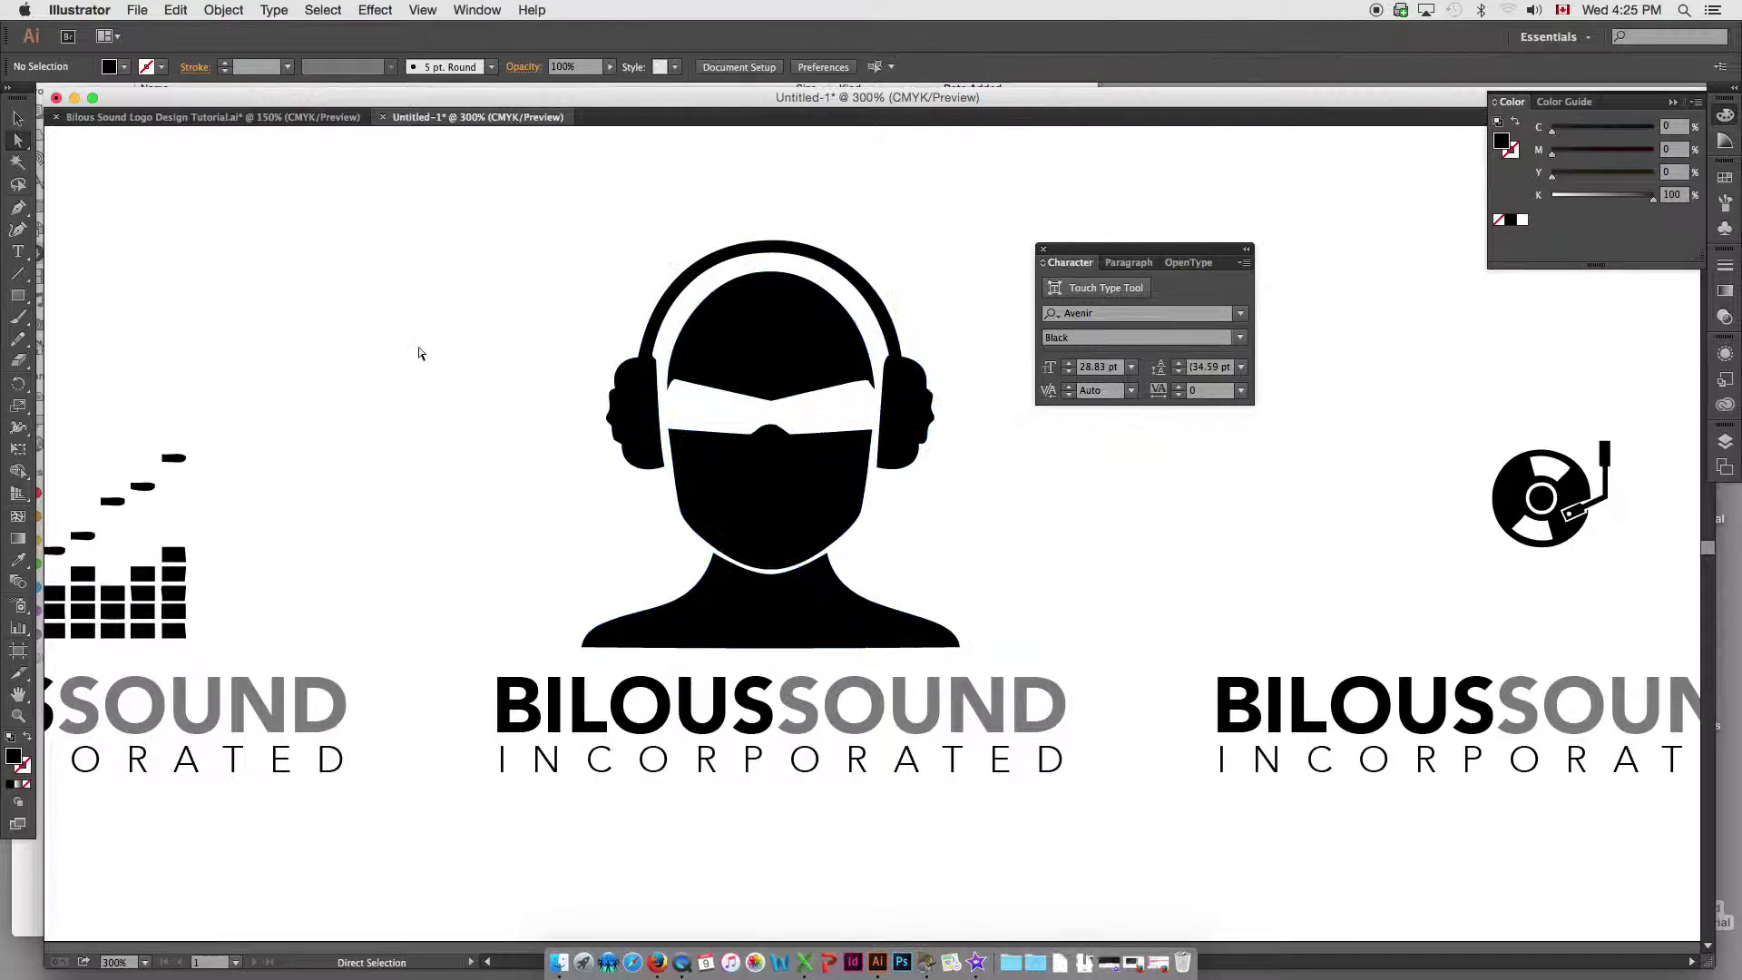
click(748, 610)
click(847, 614)
key(Delete)
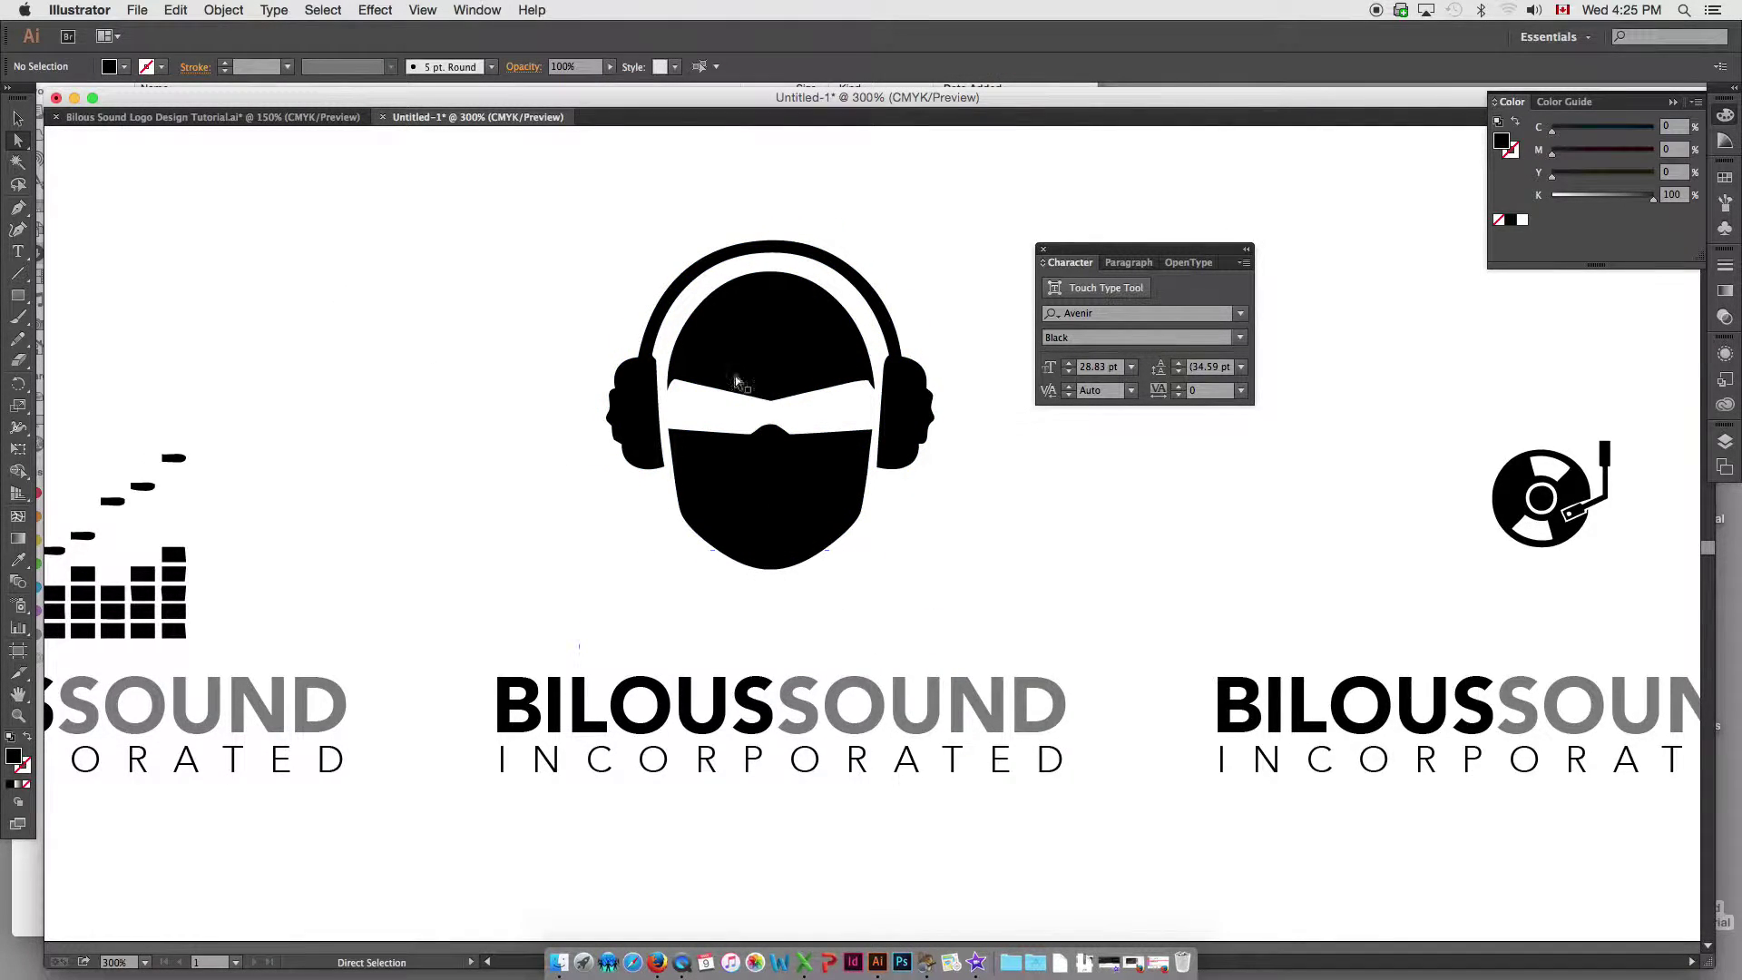
key(v)
drag(782, 368, 792, 439)
- Break the right variation's BILOUSSOUND text into two lines before SOUND and move it above the turntable icon
key(super+minus)
key(super+minus)
drag(818, 568, 345, 563)
click(726, 572)
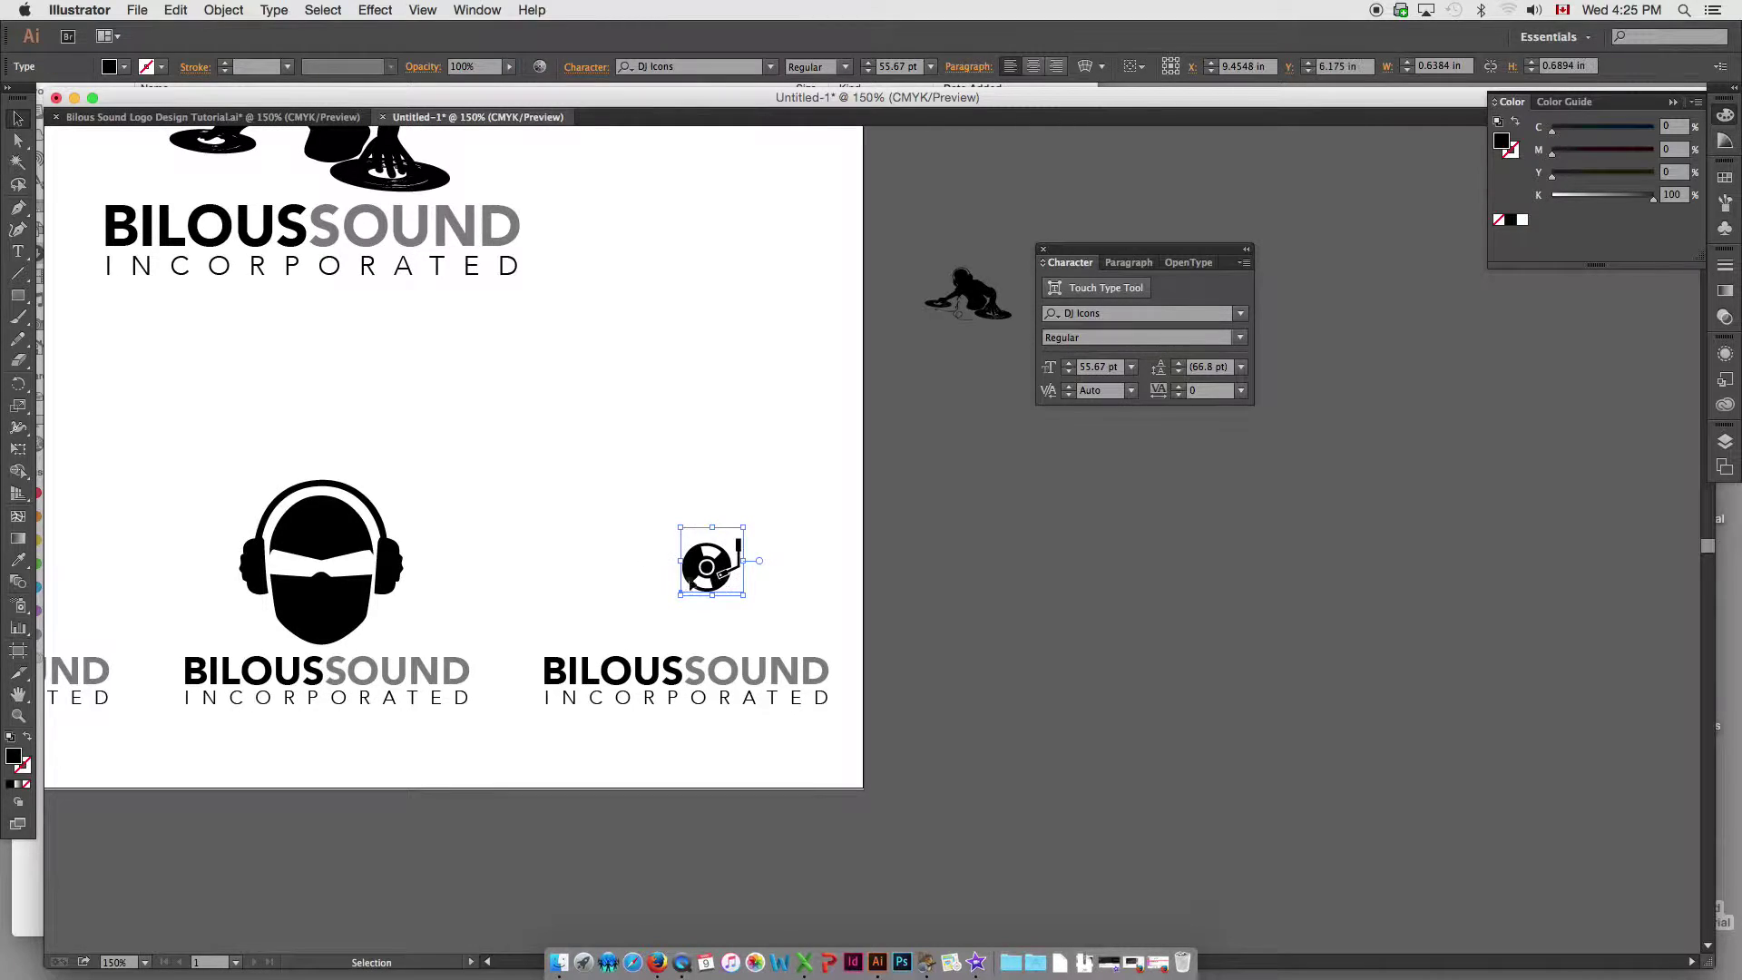
click(656, 664)
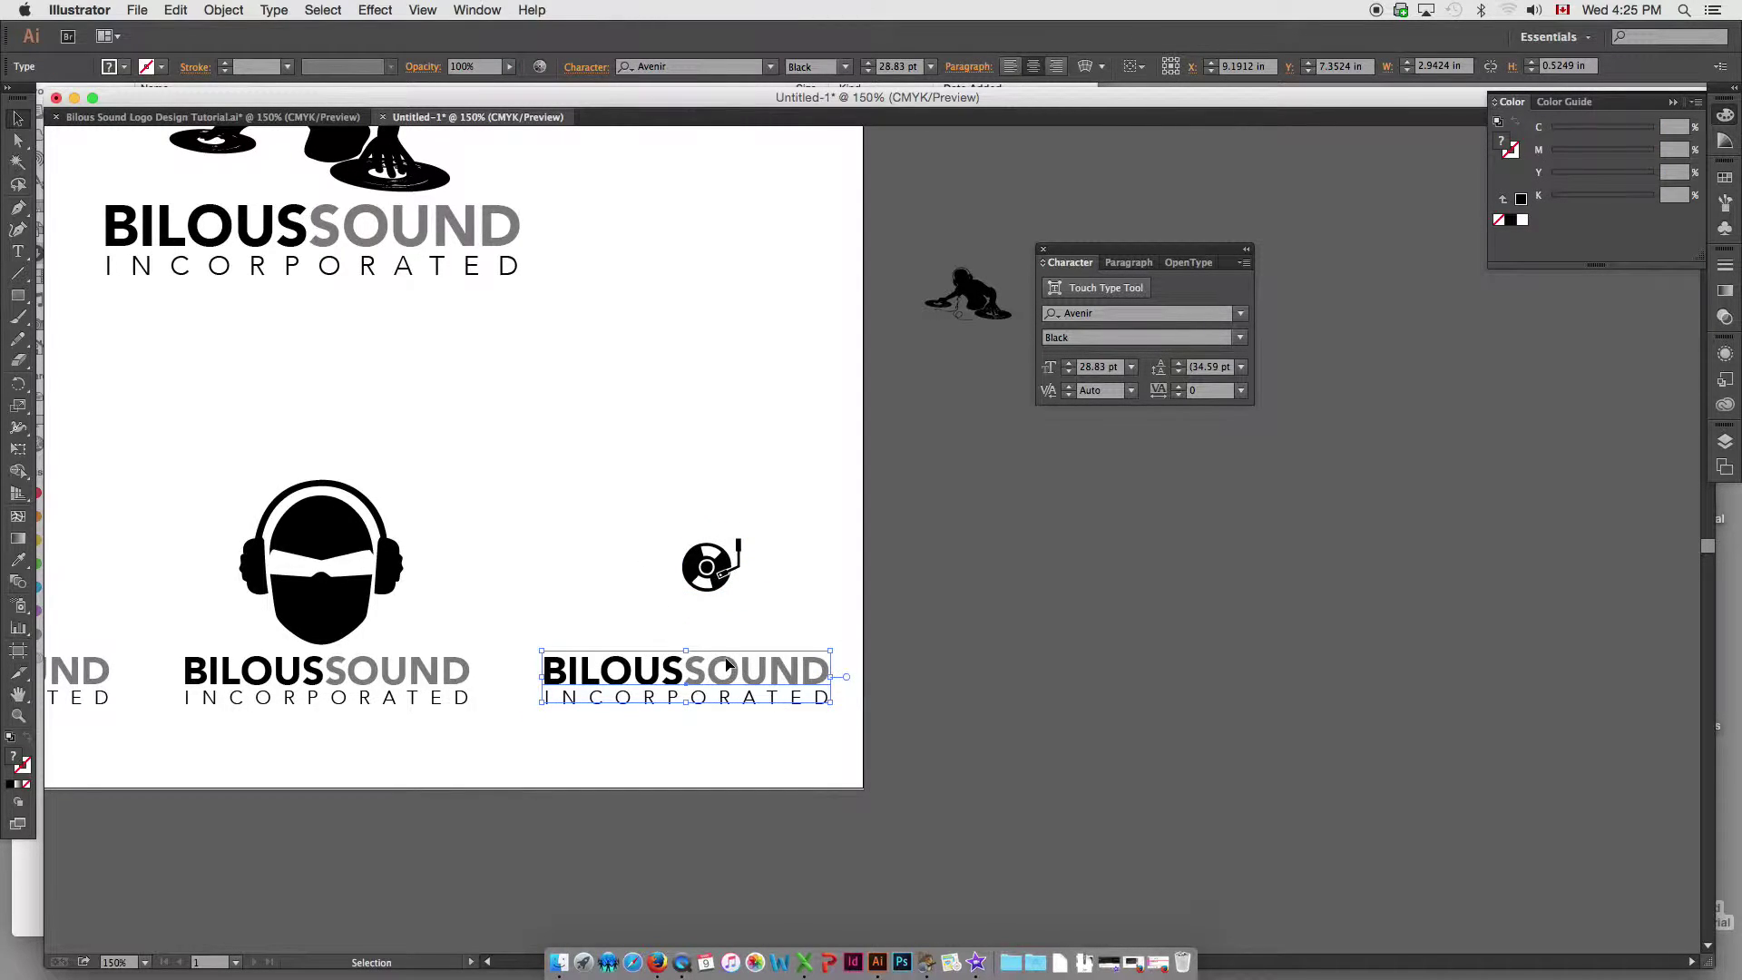
double_click(693, 661)
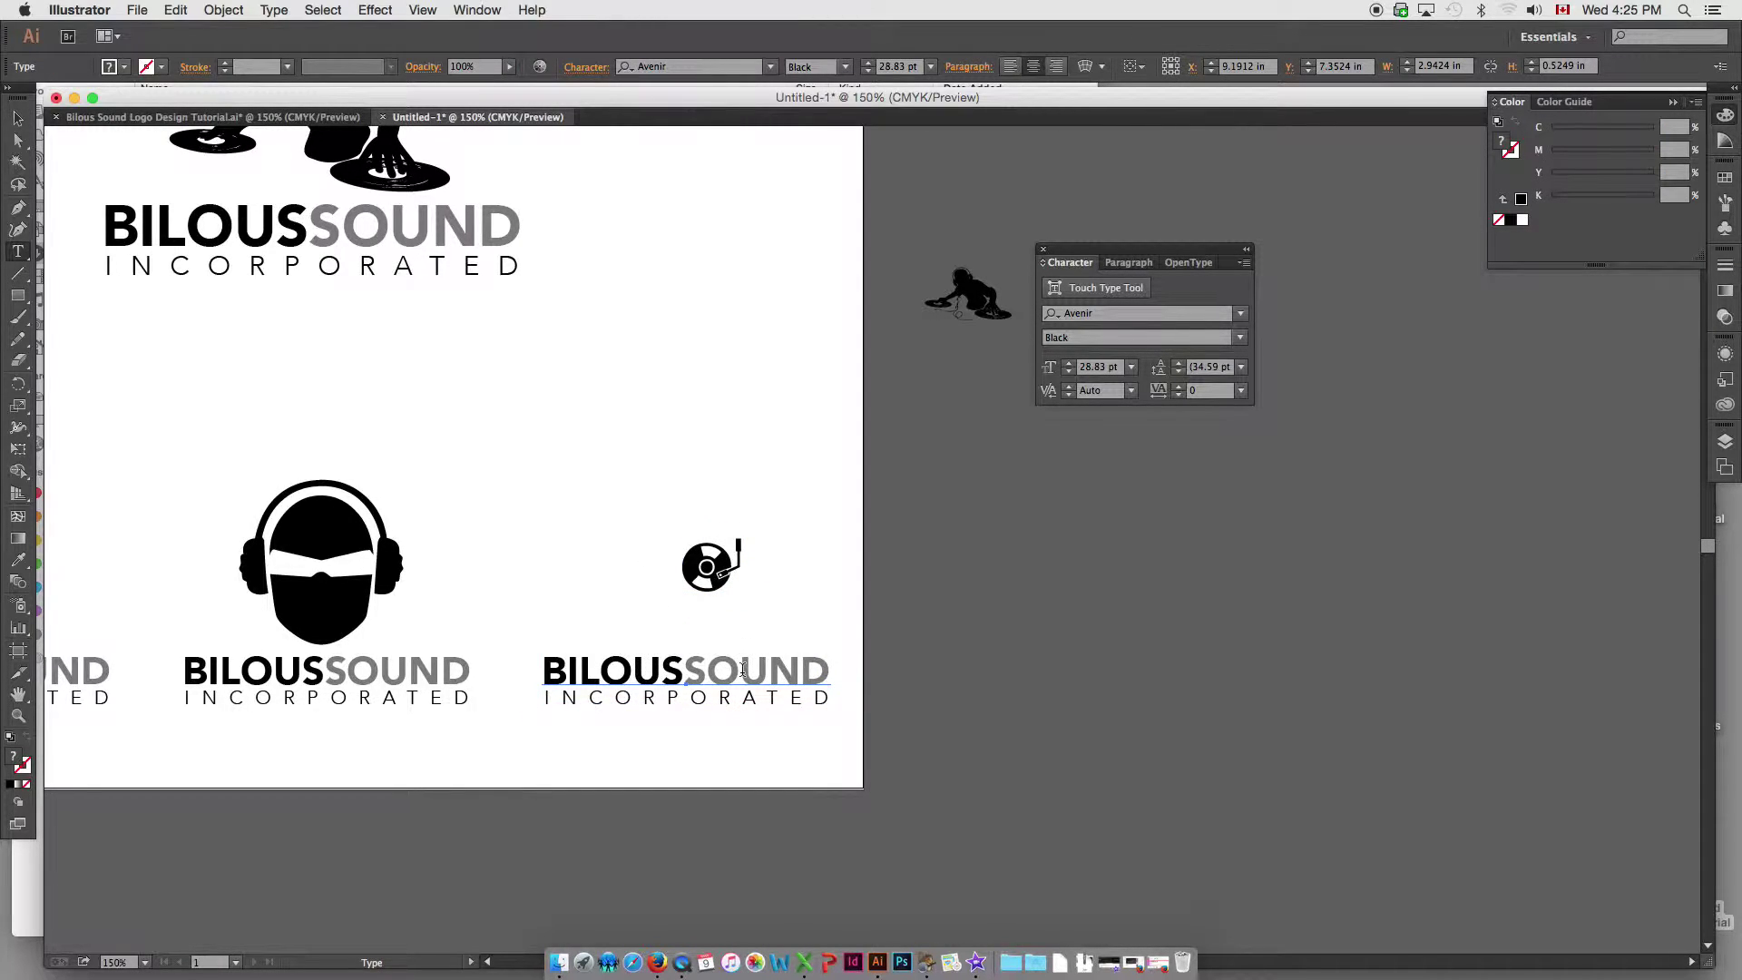
click(688, 665)
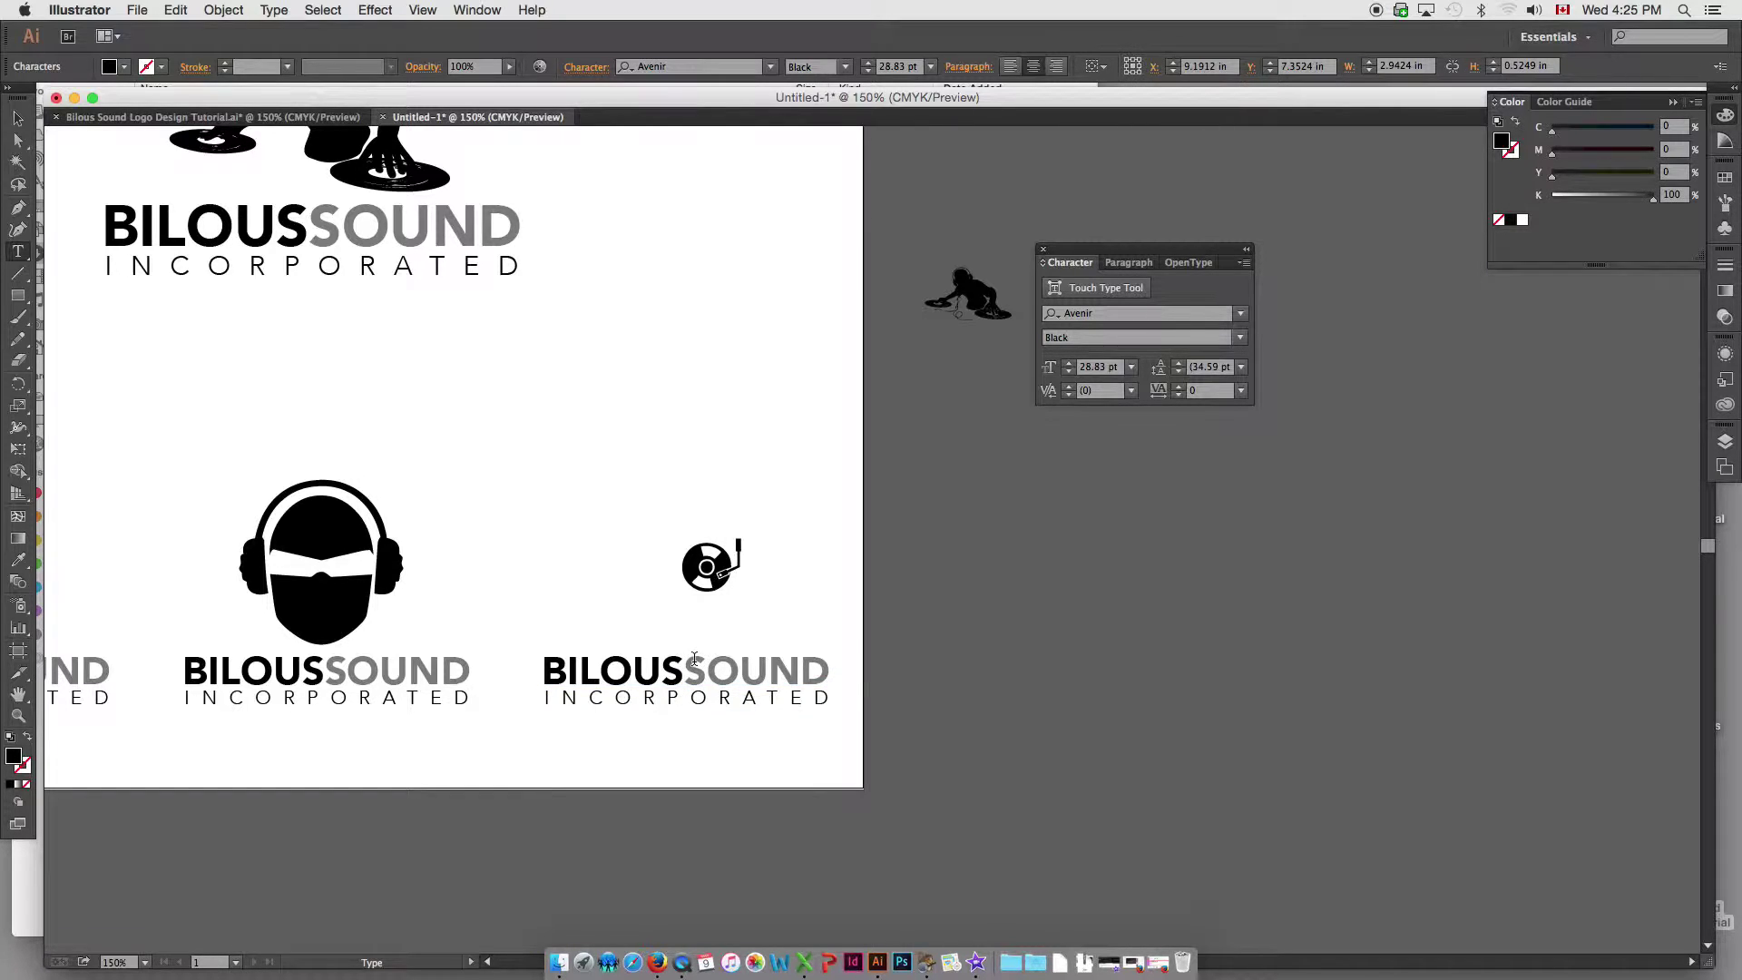
key(Return)
drag(694, 658, 682, 439)
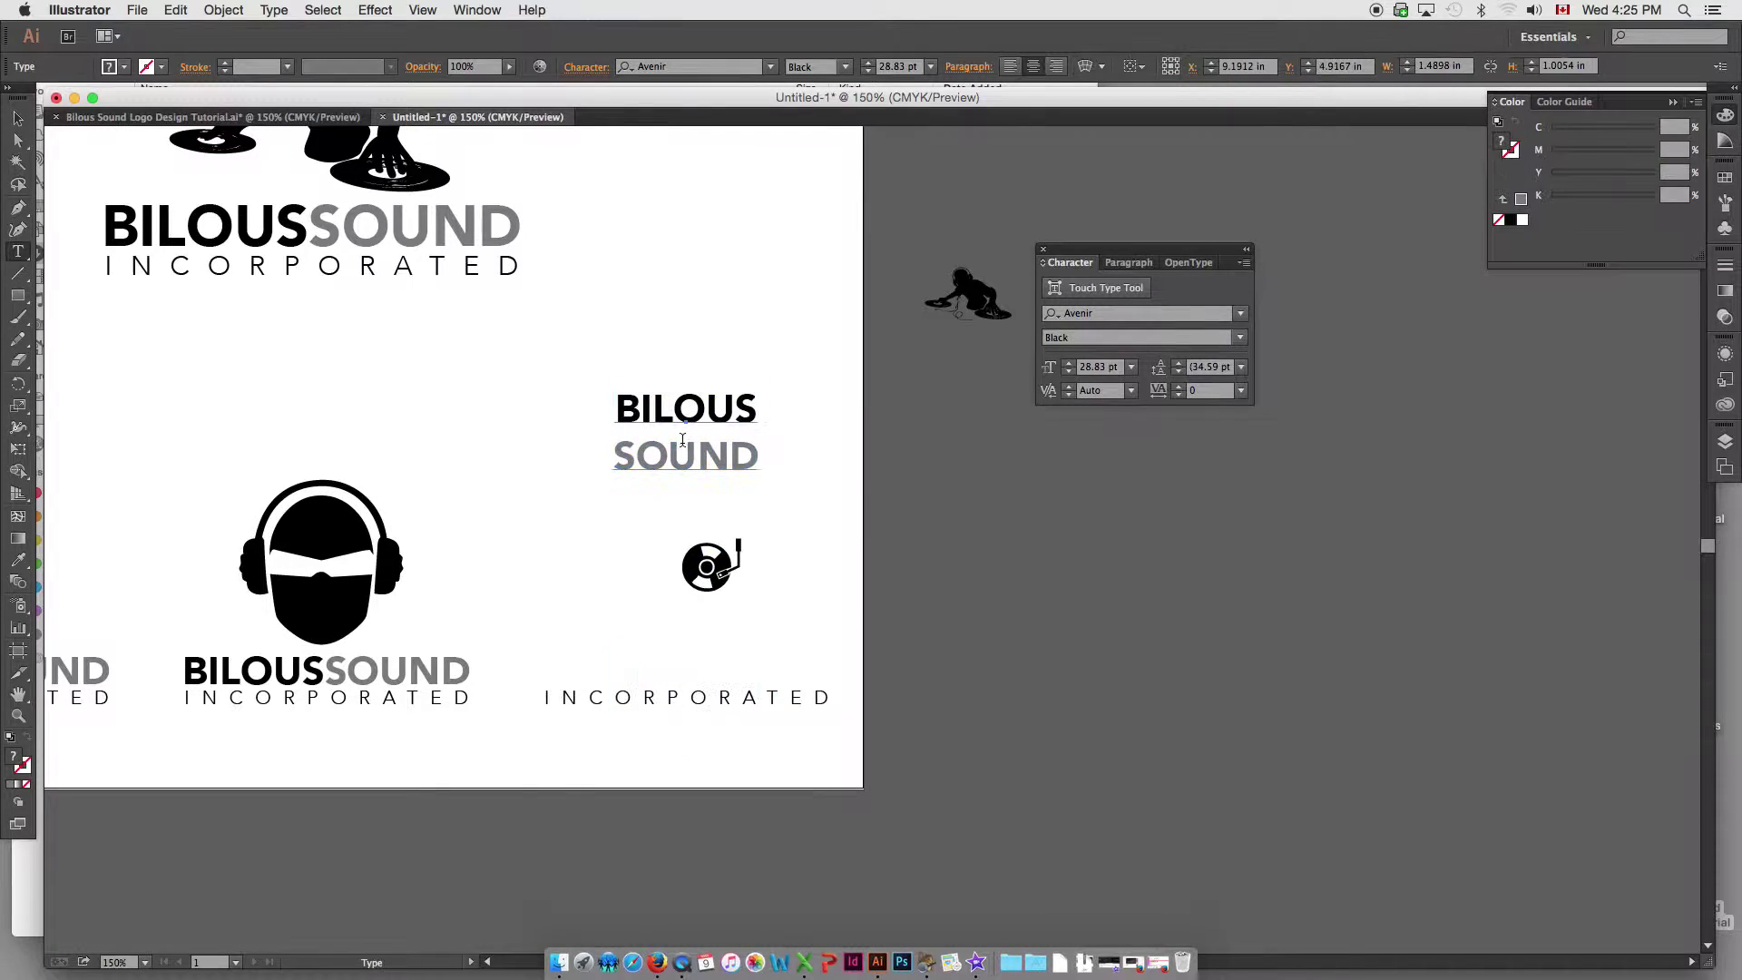
- Tighten the leading of the two-line BILOUS SOUND text to 26.59 pt
click(618, 458)
key(super+a)
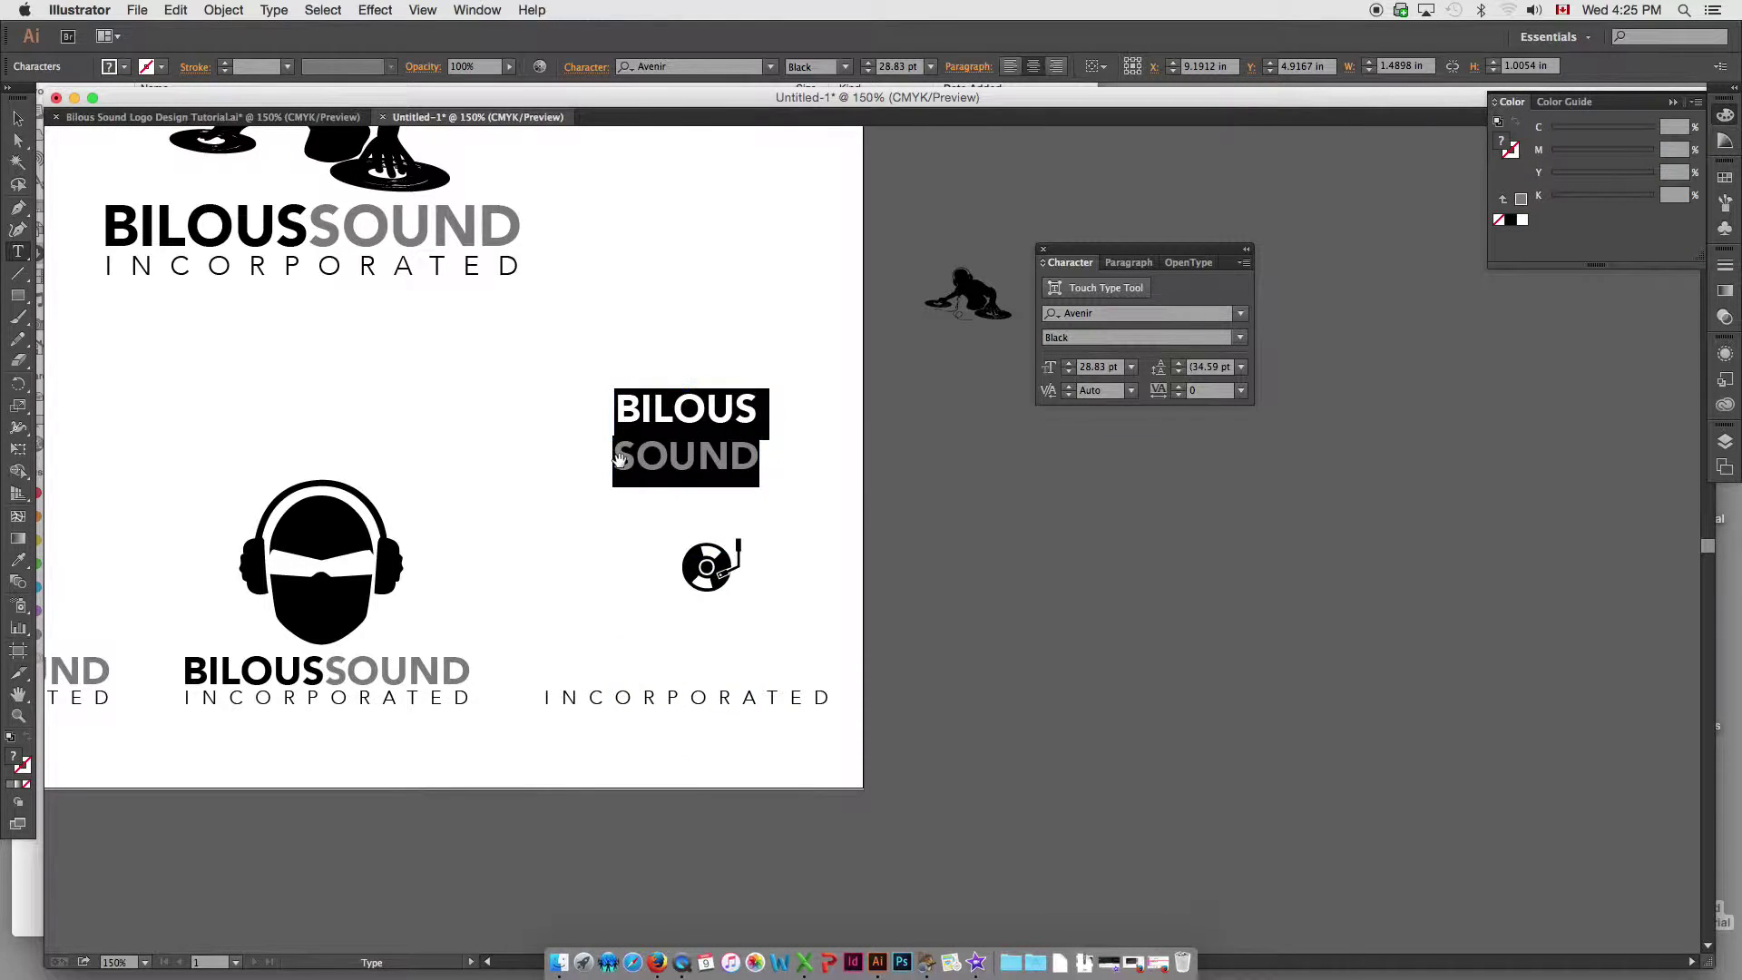
key(alt+Up)
key(alt+Up)
key(alt+Up)
key(alt+Up)
key(alt+Up)
key(alt+Down)
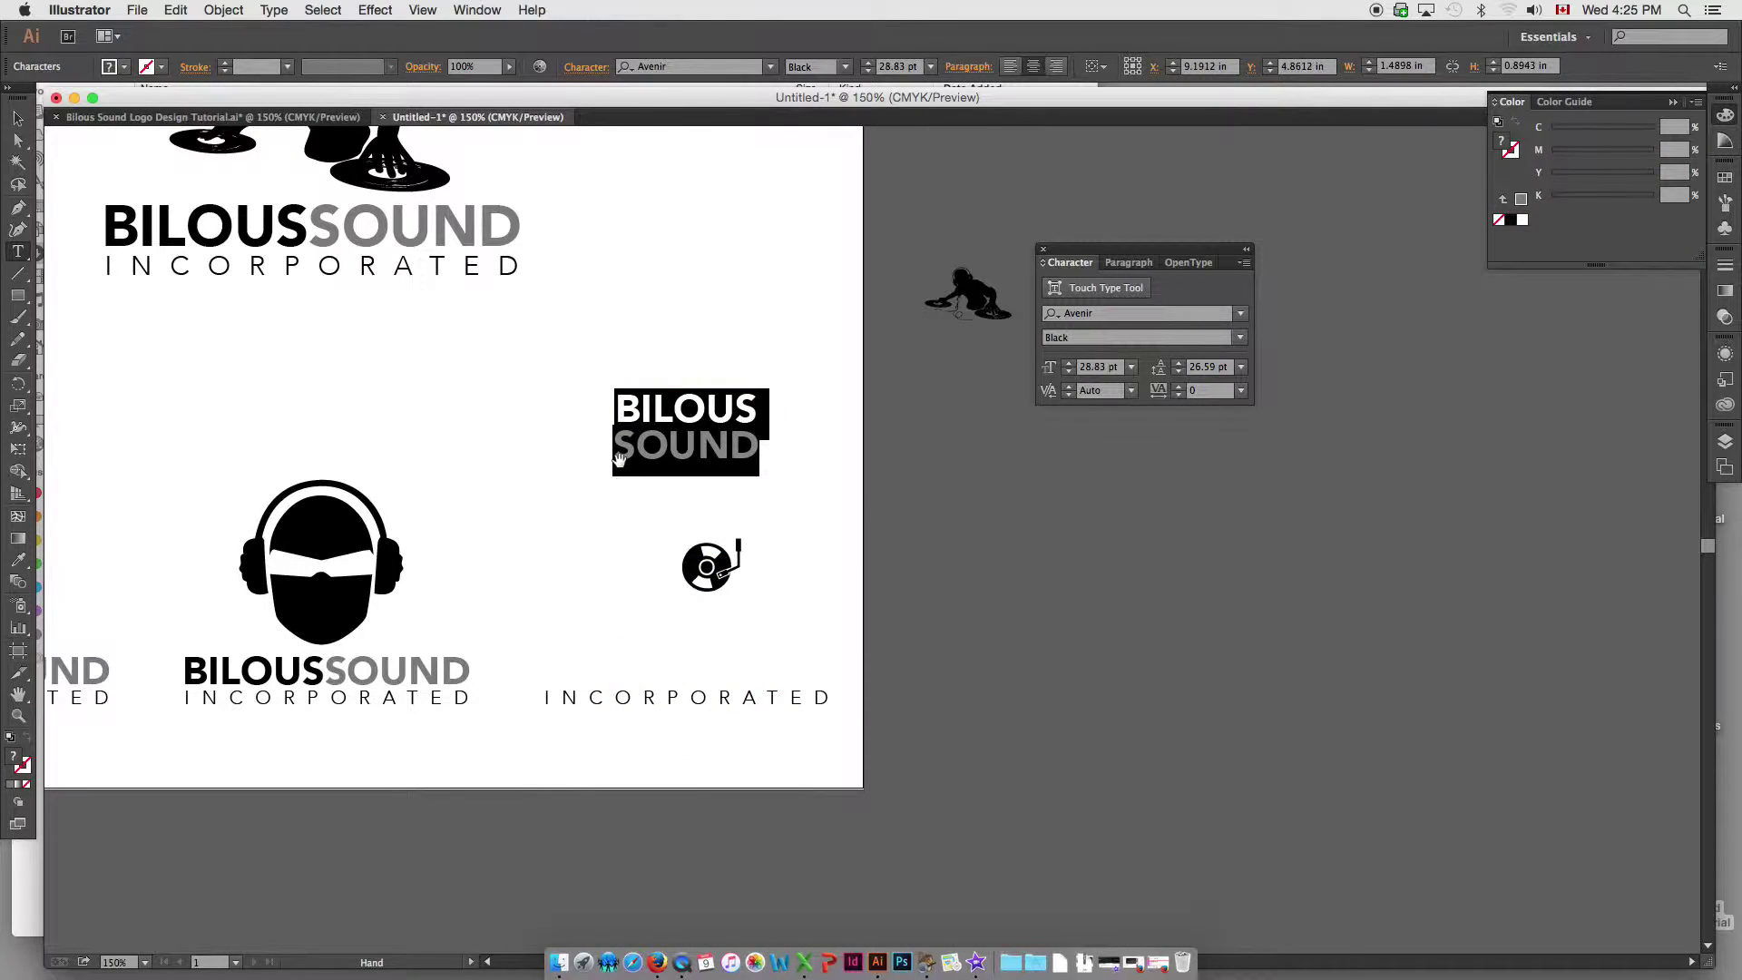
key(Escape)
- Move the two-line BILOUS SOUND text down and scale it to 58.88 pt to match the width of INCORPORATED
drag(676, 420, 610, 572)
key(t)
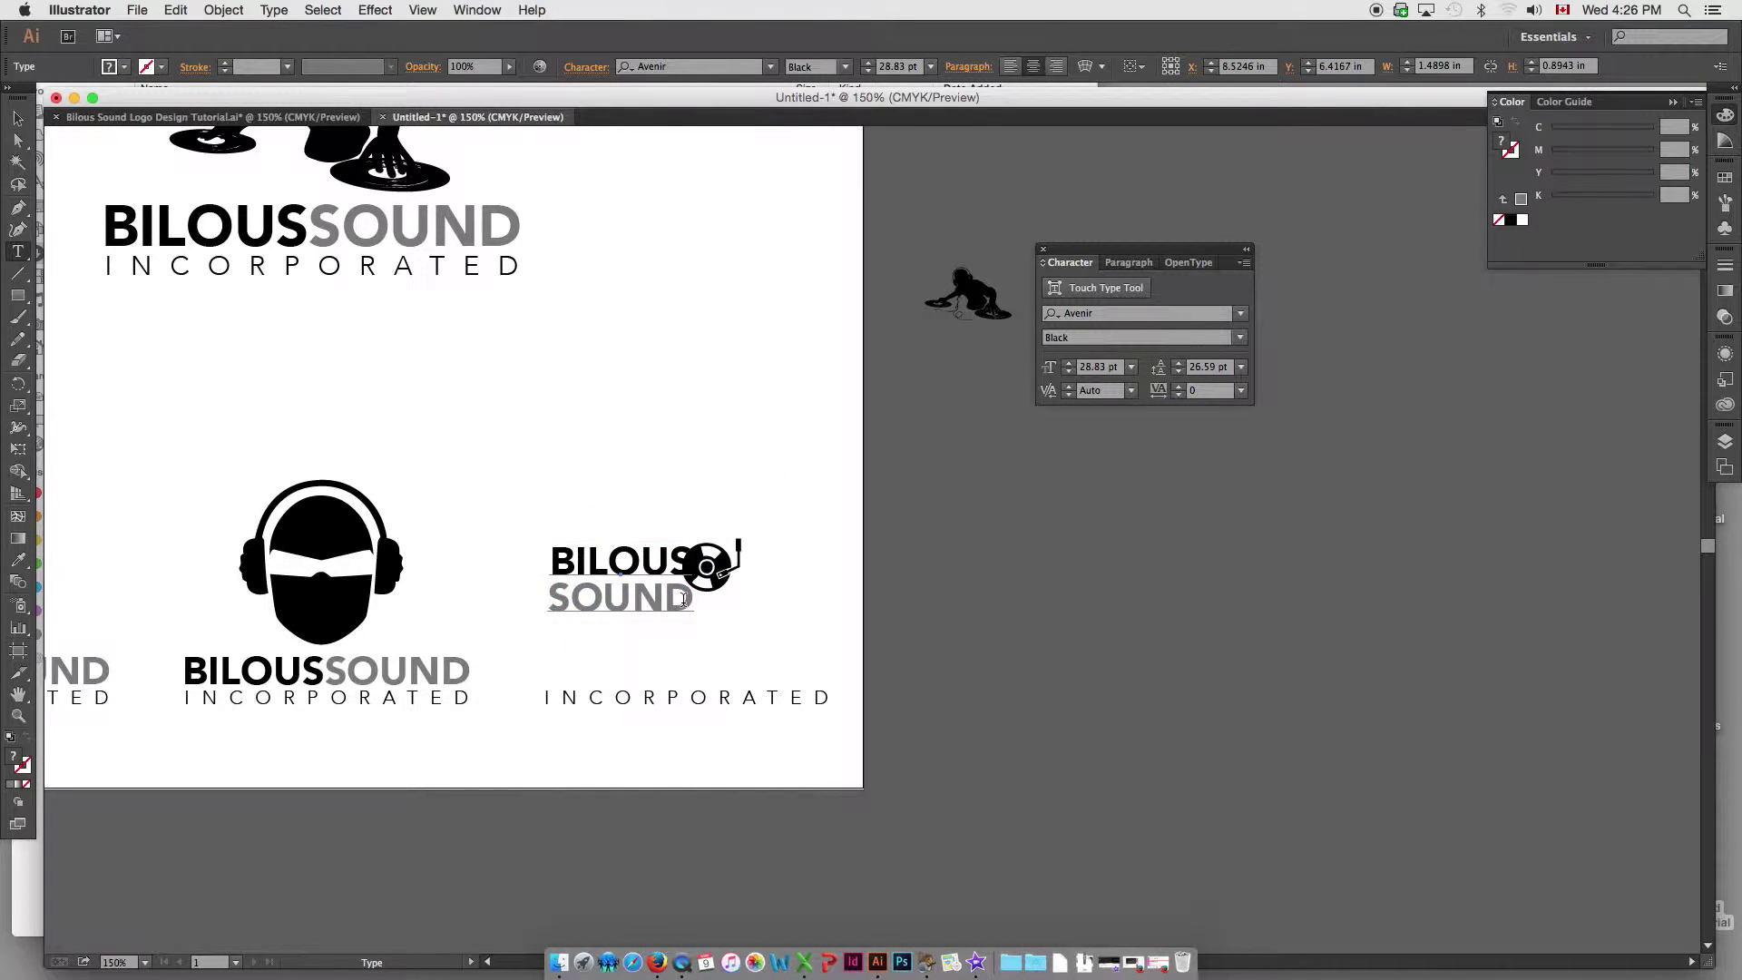
key(s)
drag(712, 631, 758, 641)
drag(848, 701, 703, 567)
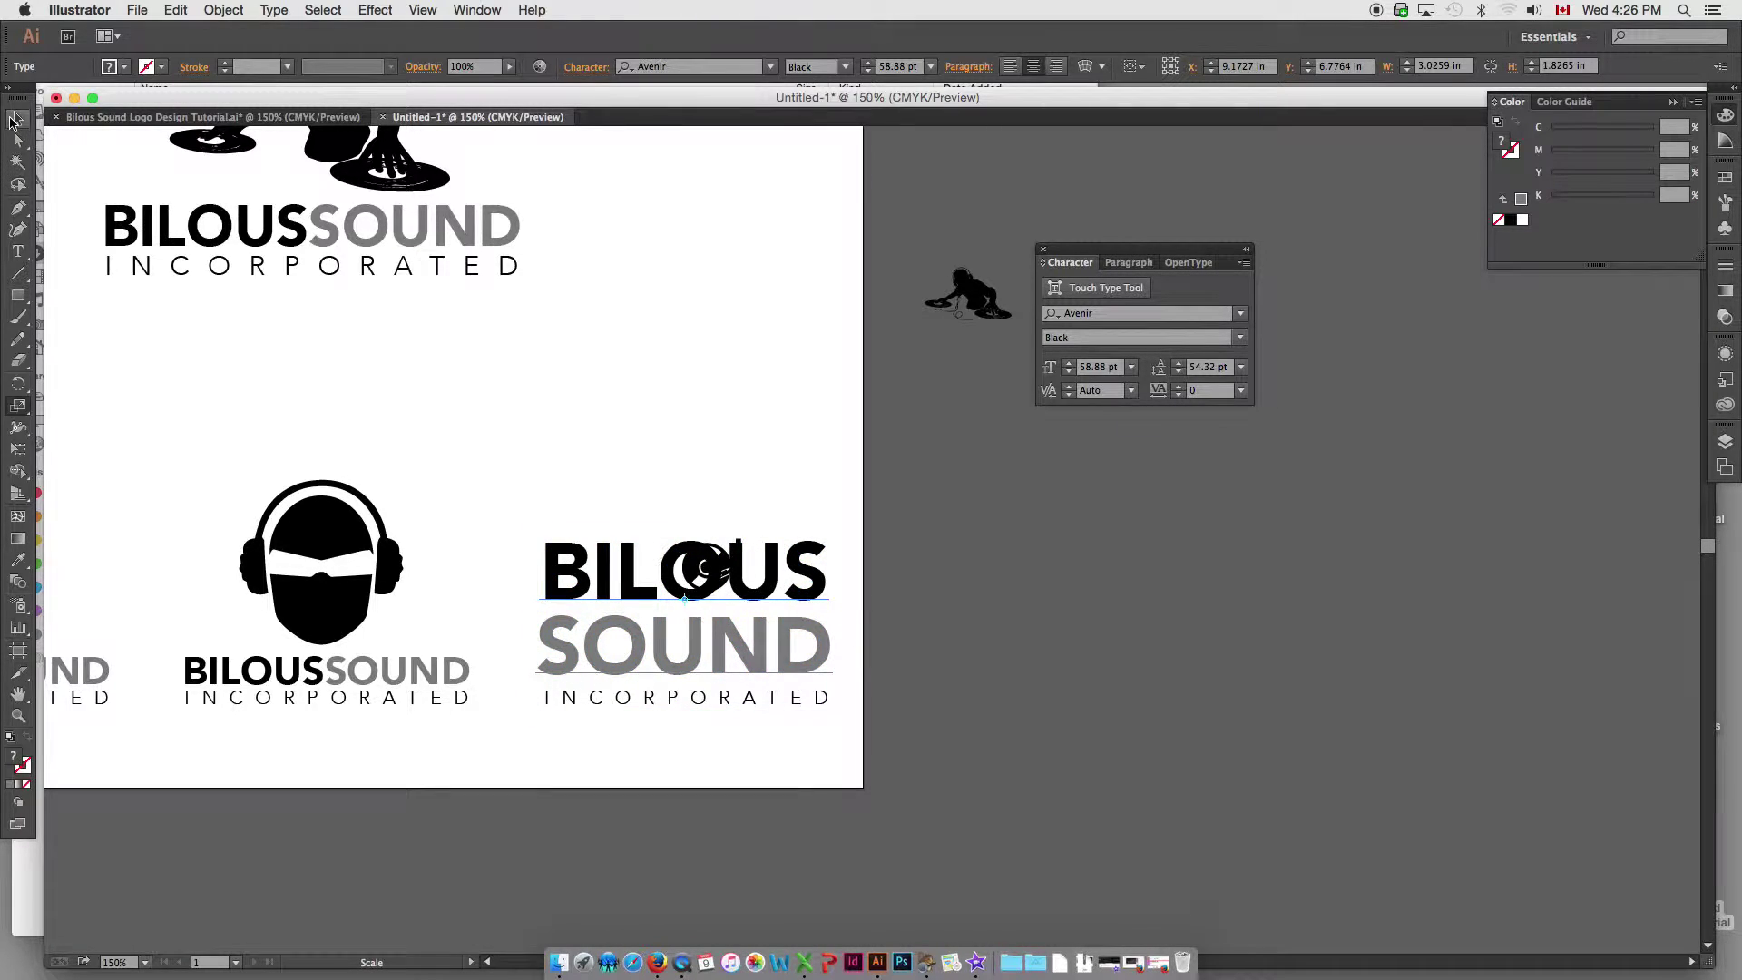
- Tighten the enlarged BILOUS SOUND text's leading to 48.32 pt
click(14, 120)
key(alt+Up)
key(alt+Up)
key(alt+Up)
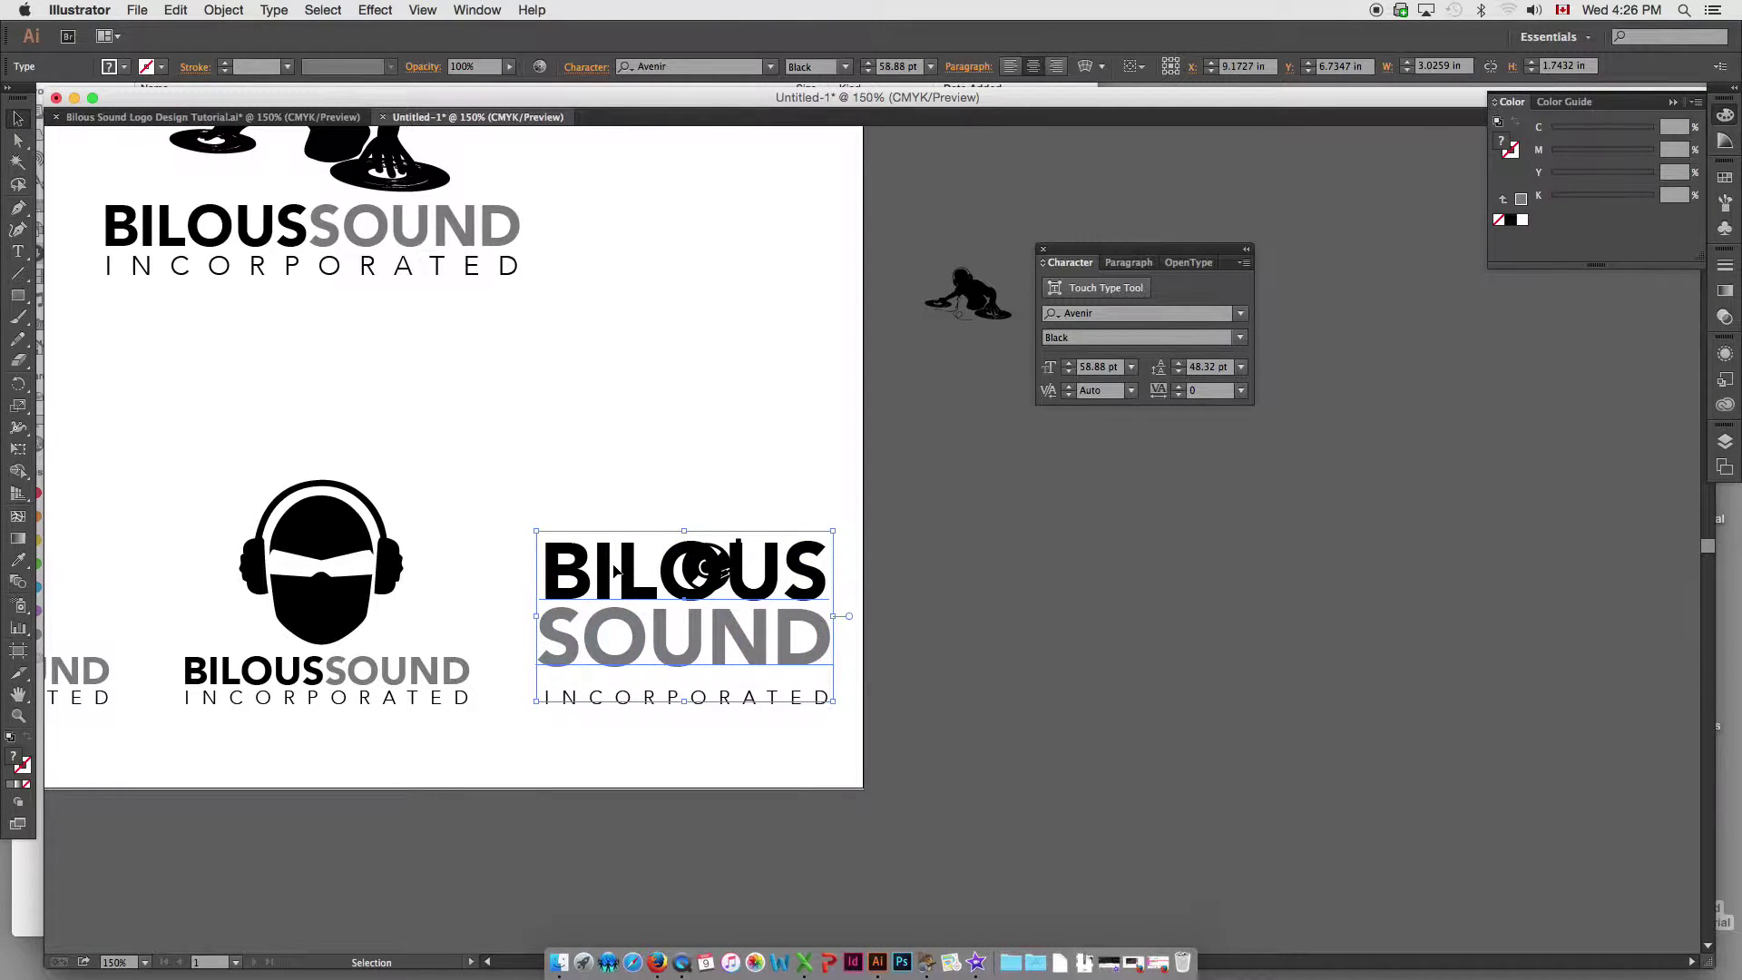
- Nudge the BILOUS SOUND text down and slightly right so it sits closely above INCORPORATED
key(Down)
key(Down)
key(Right)
key(Right)
key(Down)
key(Down)
key(Down)
key(Down)
key(Down)
key(Down)
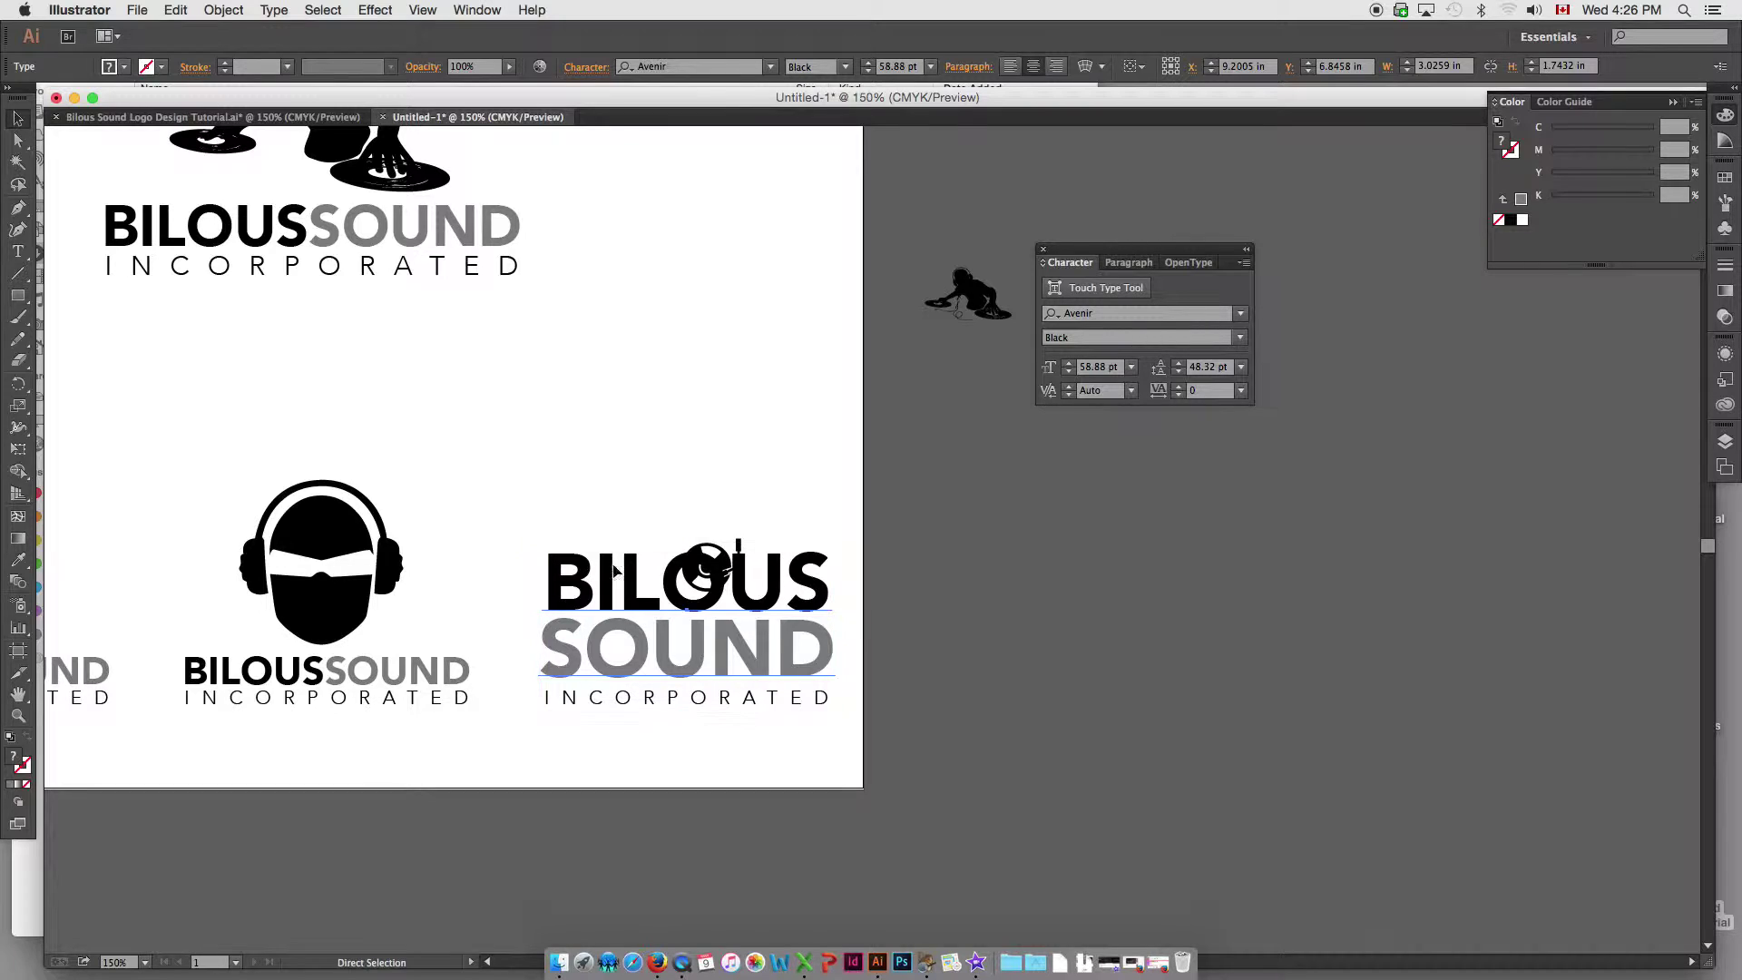
- Replace the letter O in the right variation's BILOUS with blank space
click(16, 117)
key(t)
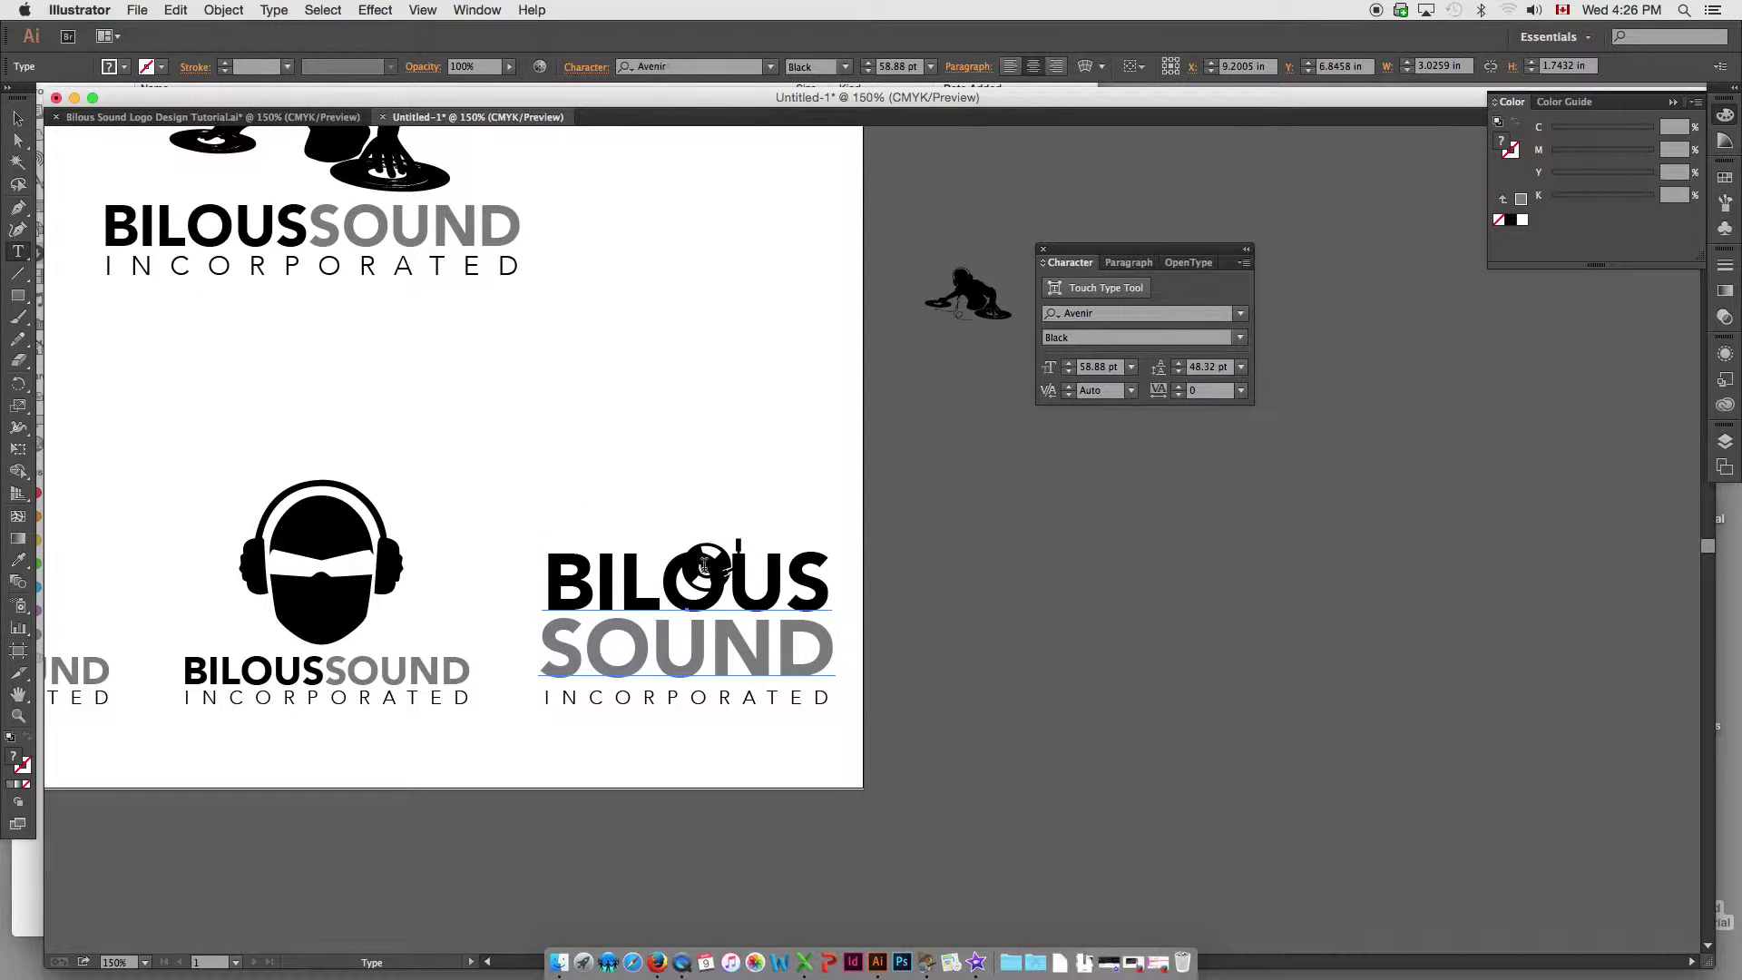
drag(663, 544, 731, 570)
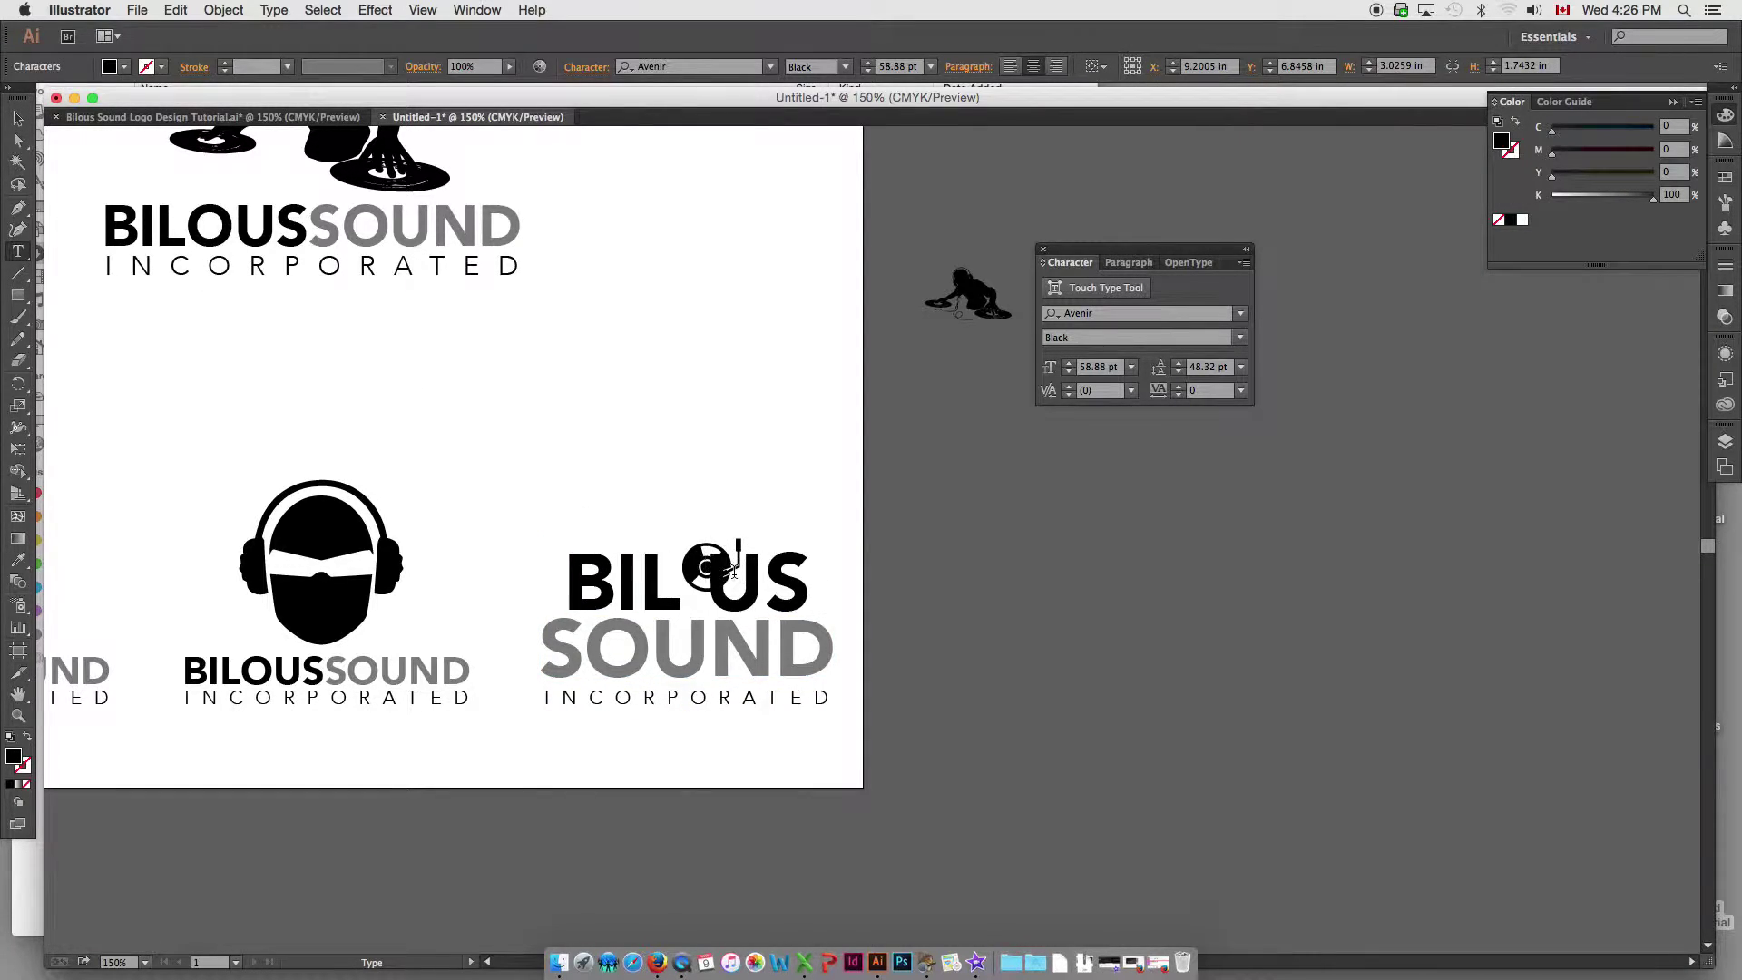
- Widen the blank gap in BILOUS and set that line's tracking to 40 to match the width of SOUND
key(super+a)
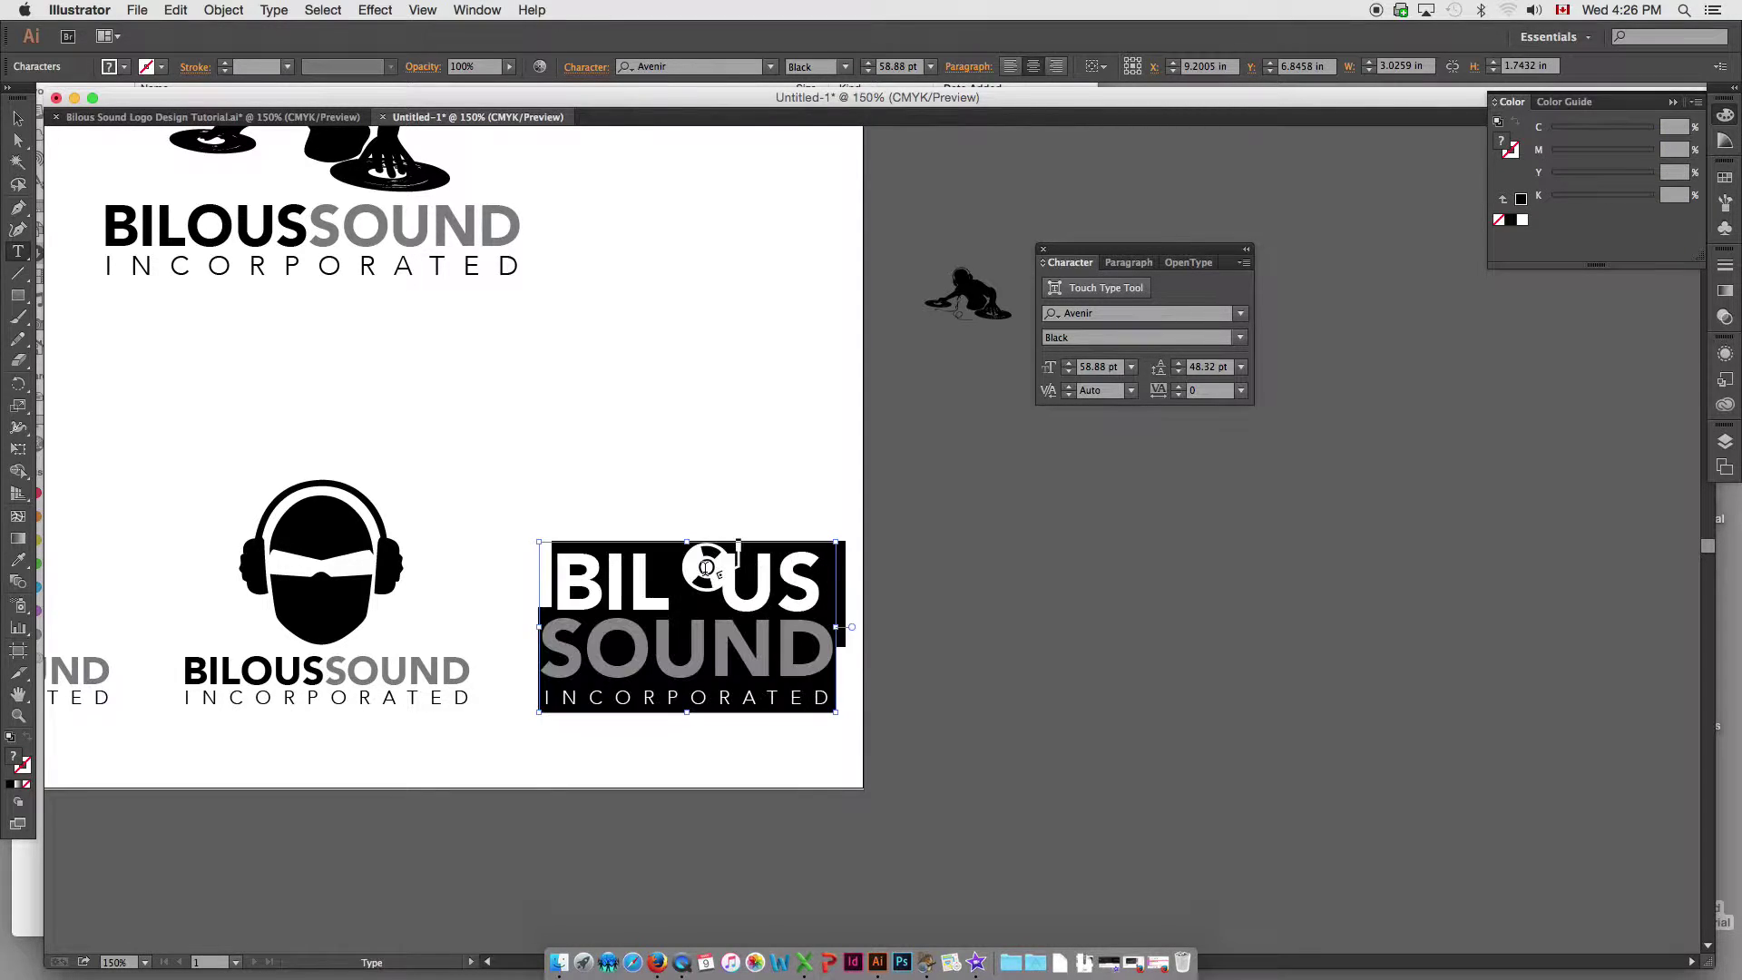
triple_click(706, 568)
key(alt+Right)
key(alt+Right)
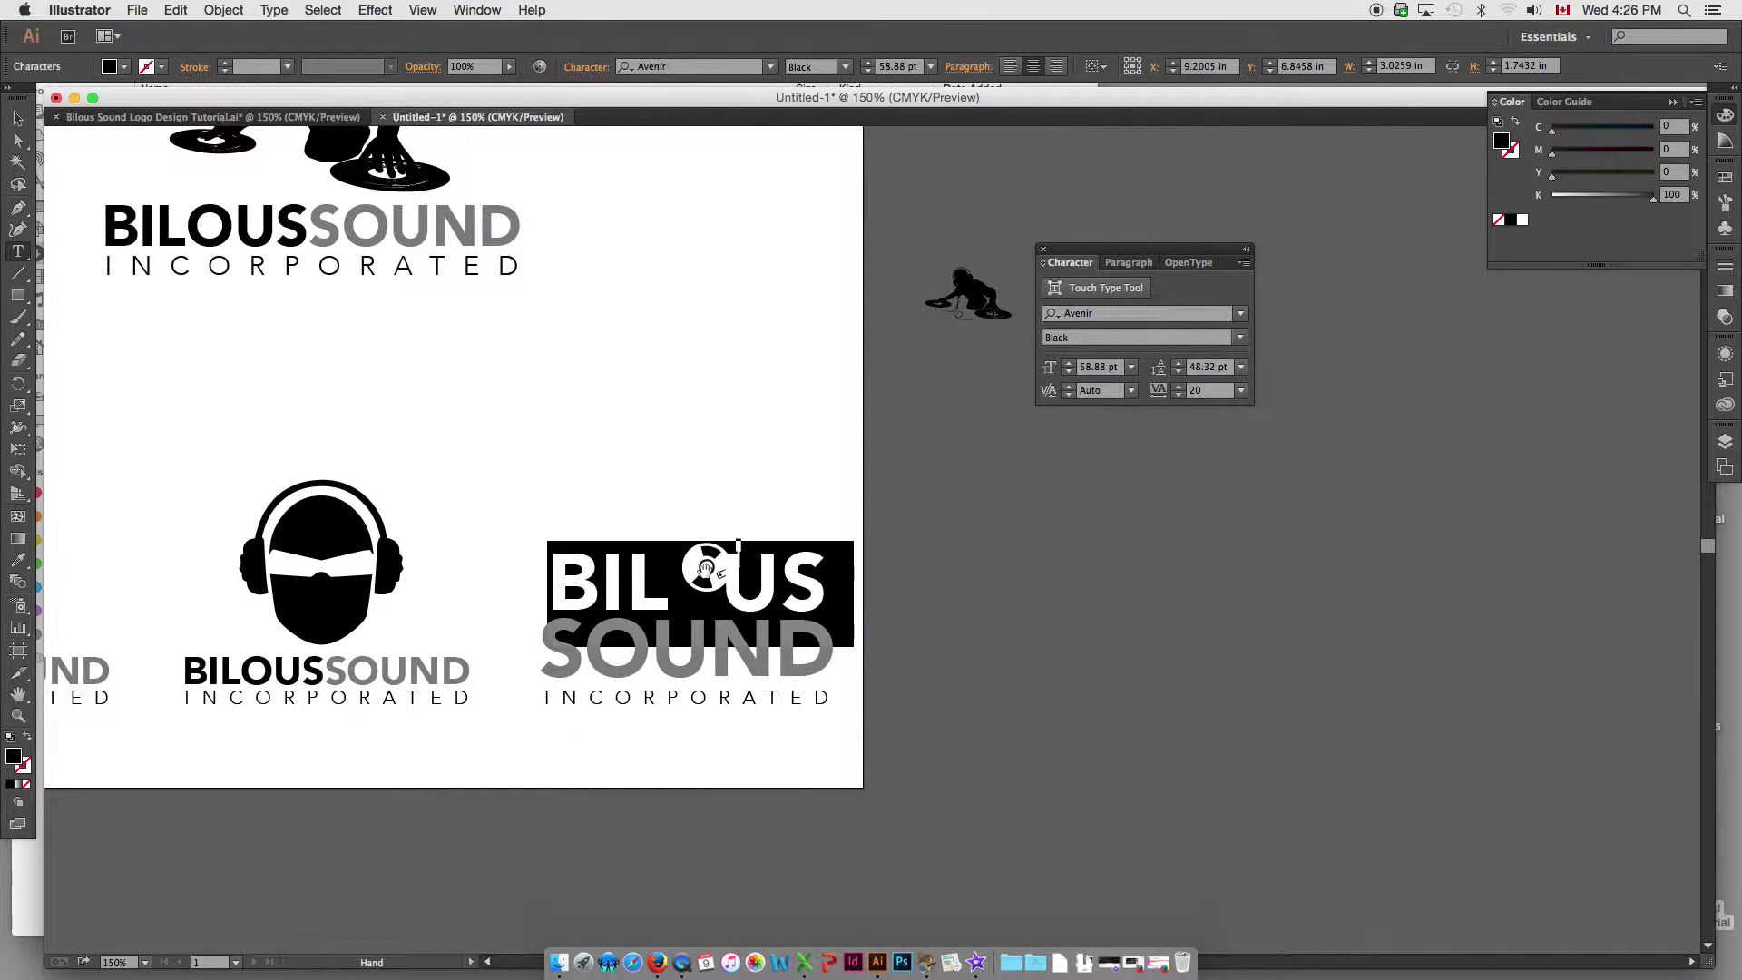
click(706, 568)
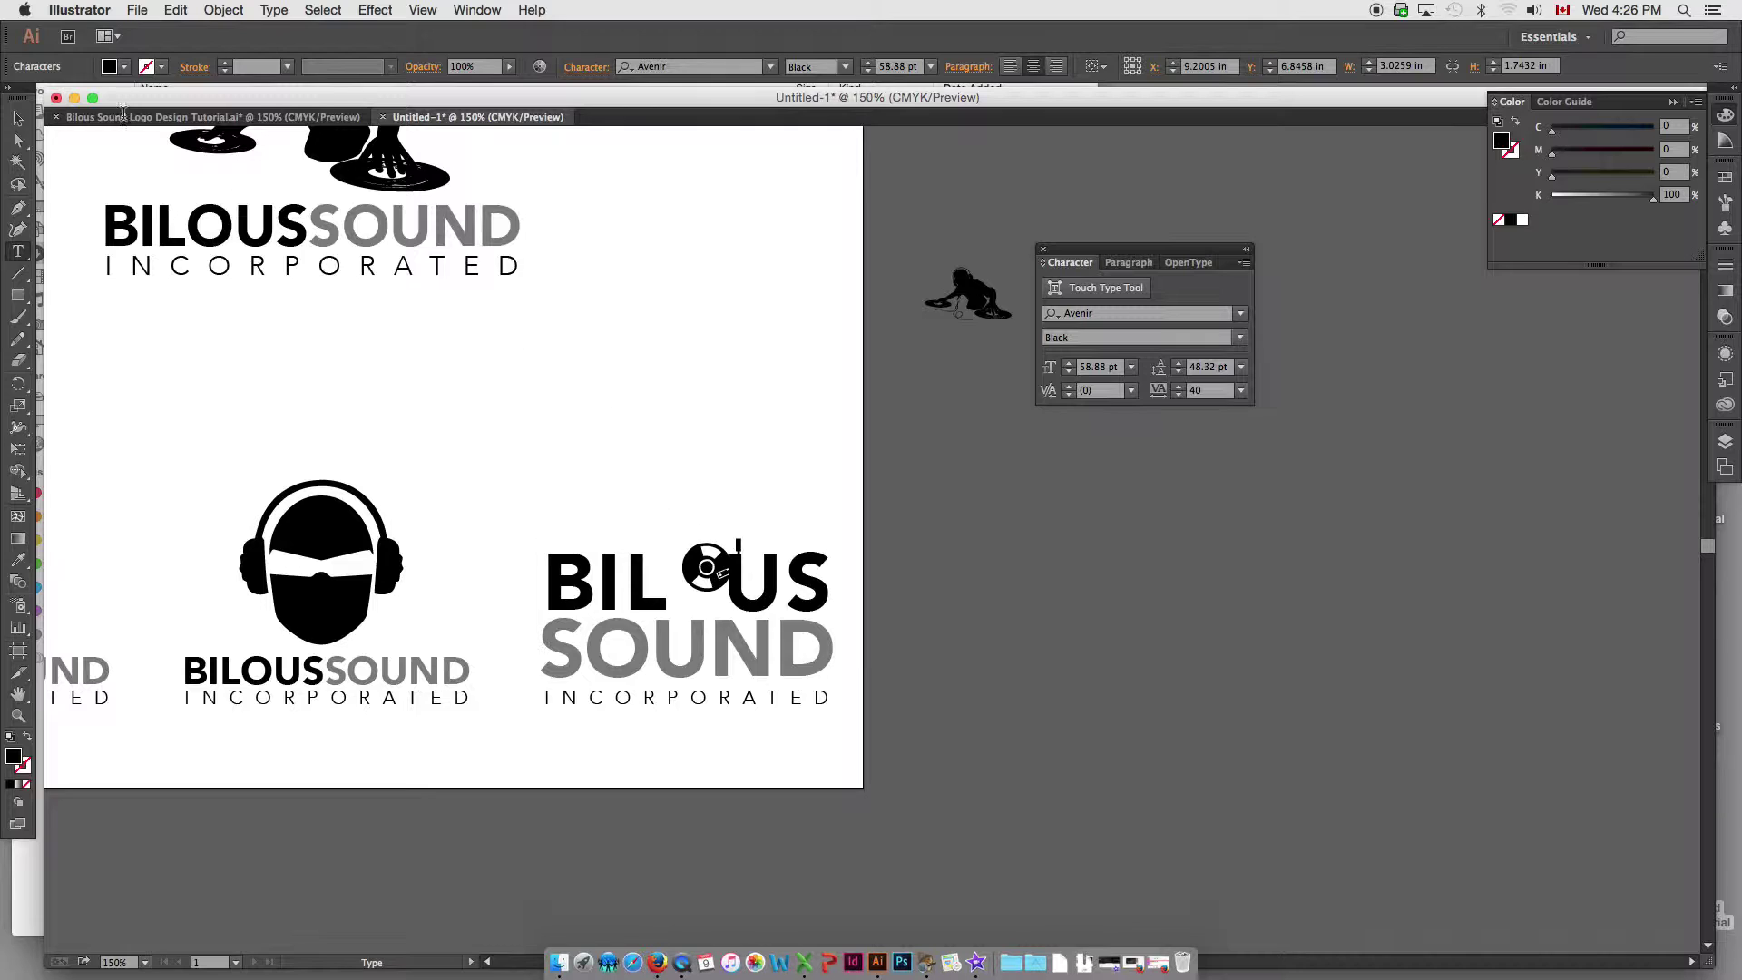
- Move the turntable icon into the gap between BIL and US in place of the missing O
click(17, 118)
key(super)
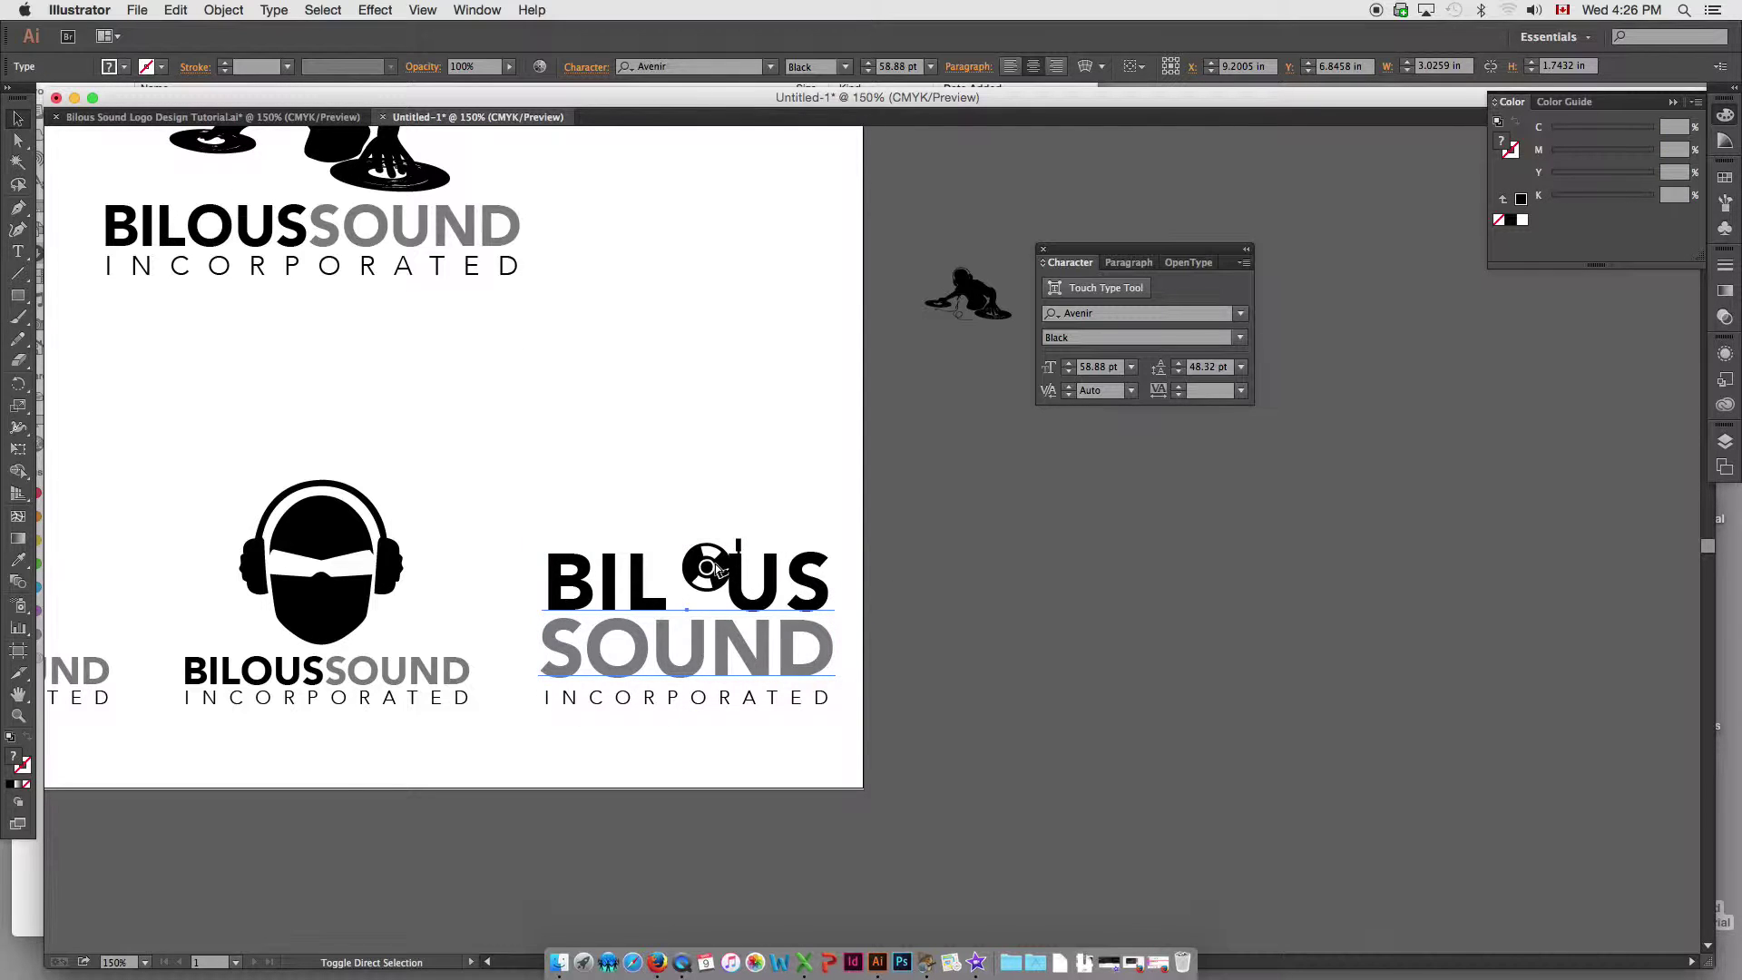
click(716, 568)
drag(717, 568, 705, 588)
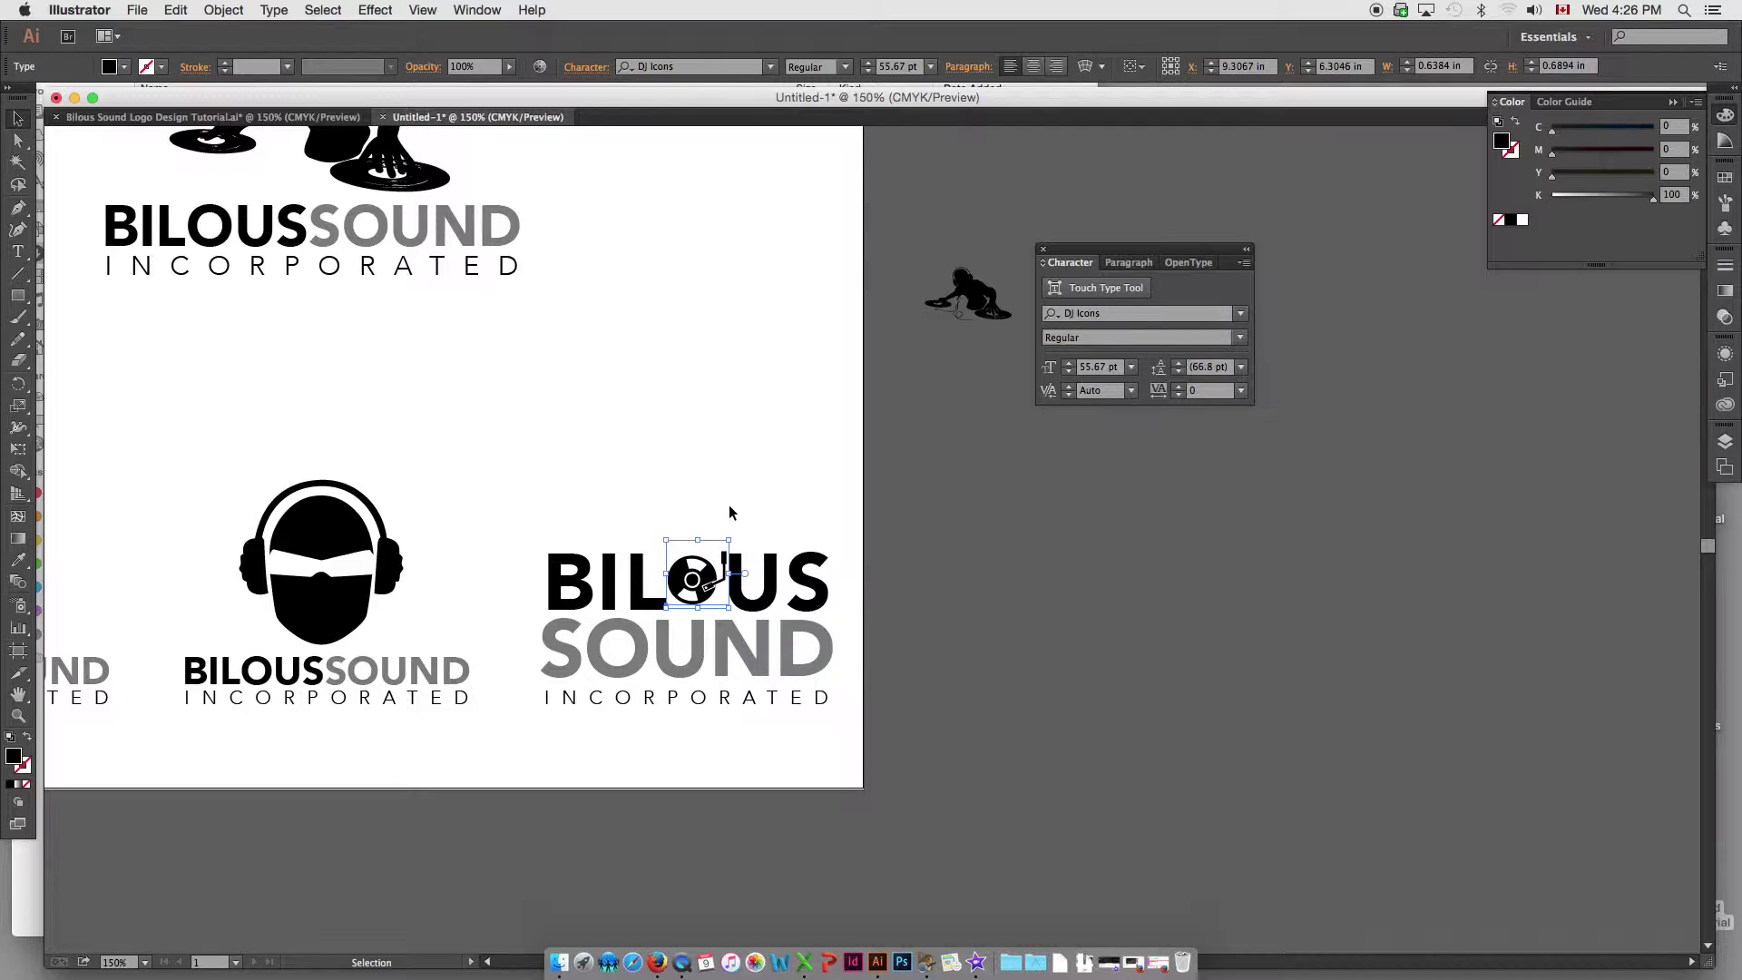
- Enlarge the turntable icon to 66.89 pt and adjust its position to fill the O gap in BILOUS
key(r)
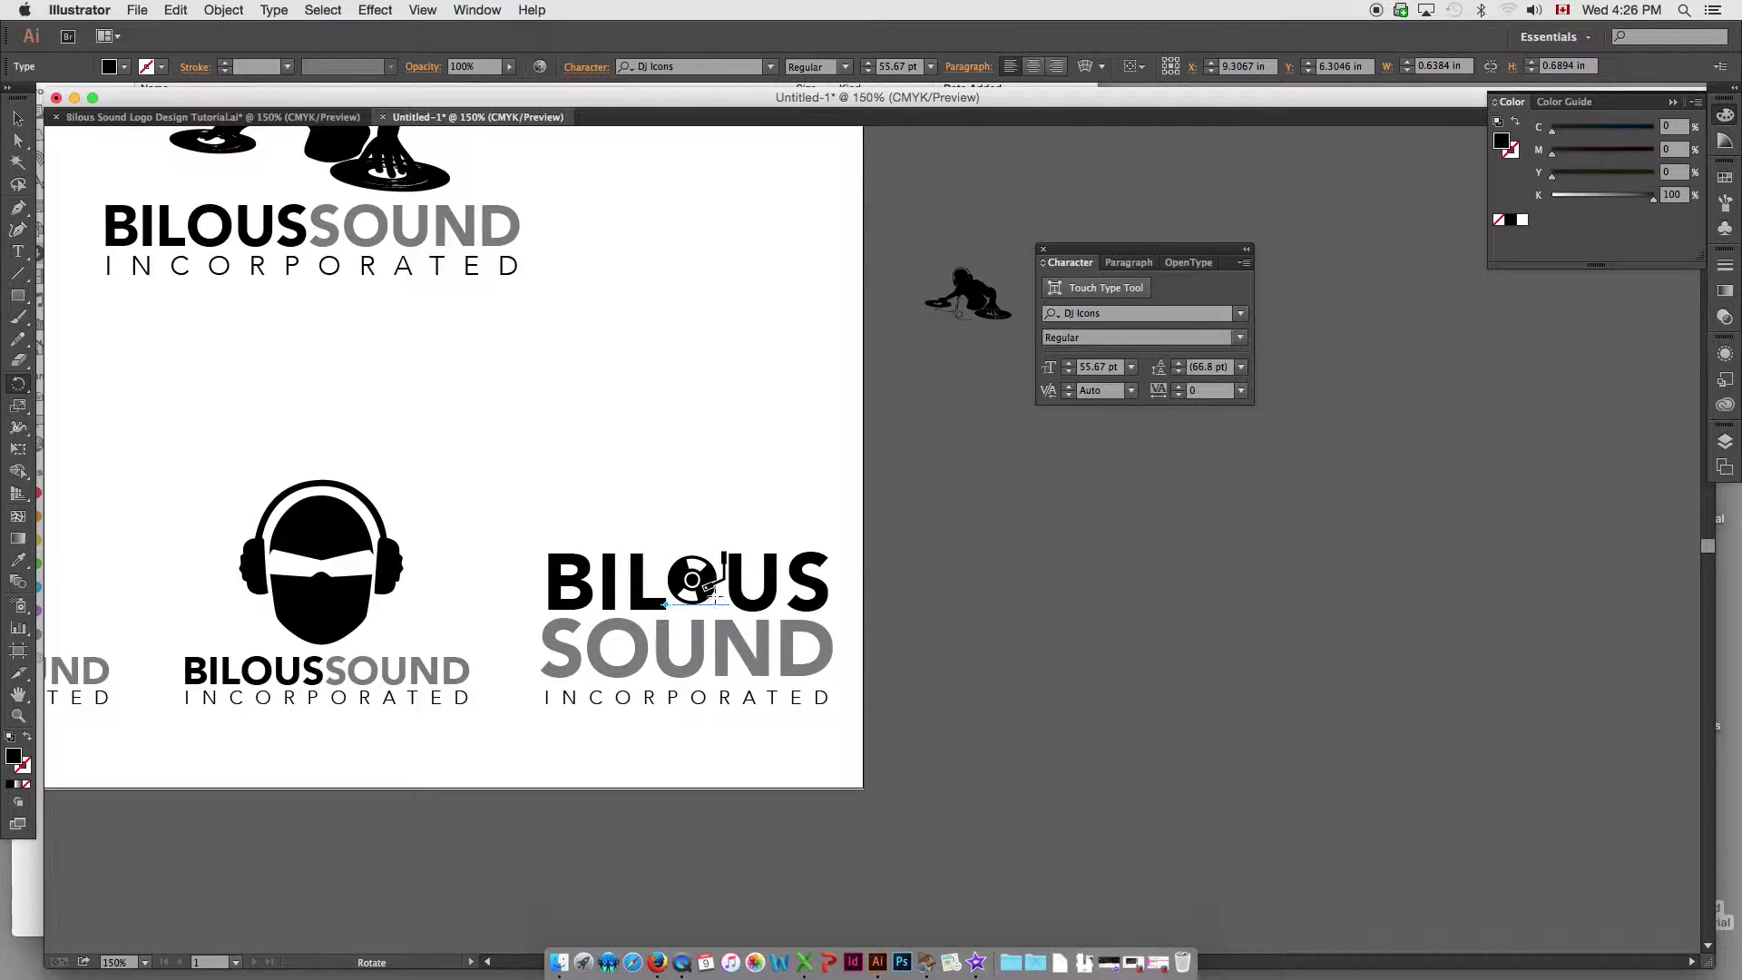
key(s)
key(super+shift+period)
key(super+shift+period)
key(super+shift+period)
key(super+shift+period)
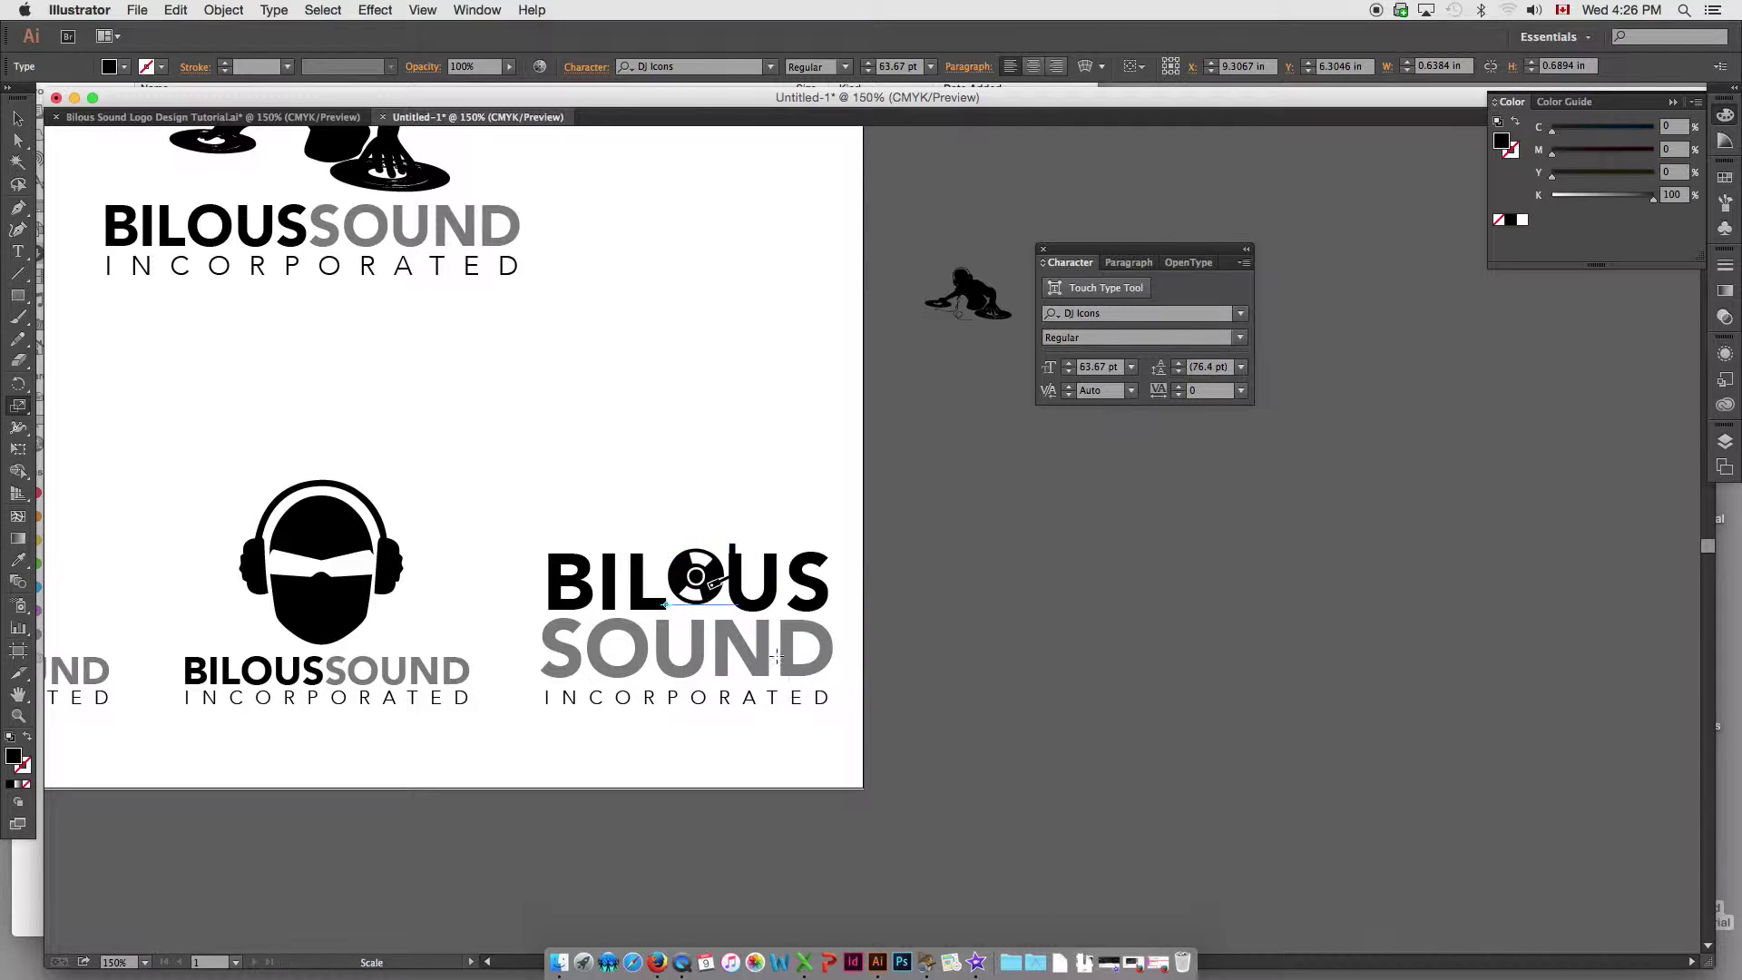
drag(708, 594, 714, 603)
drag(760, 657, 765, 660)
drag(711, 598, 707, 600)
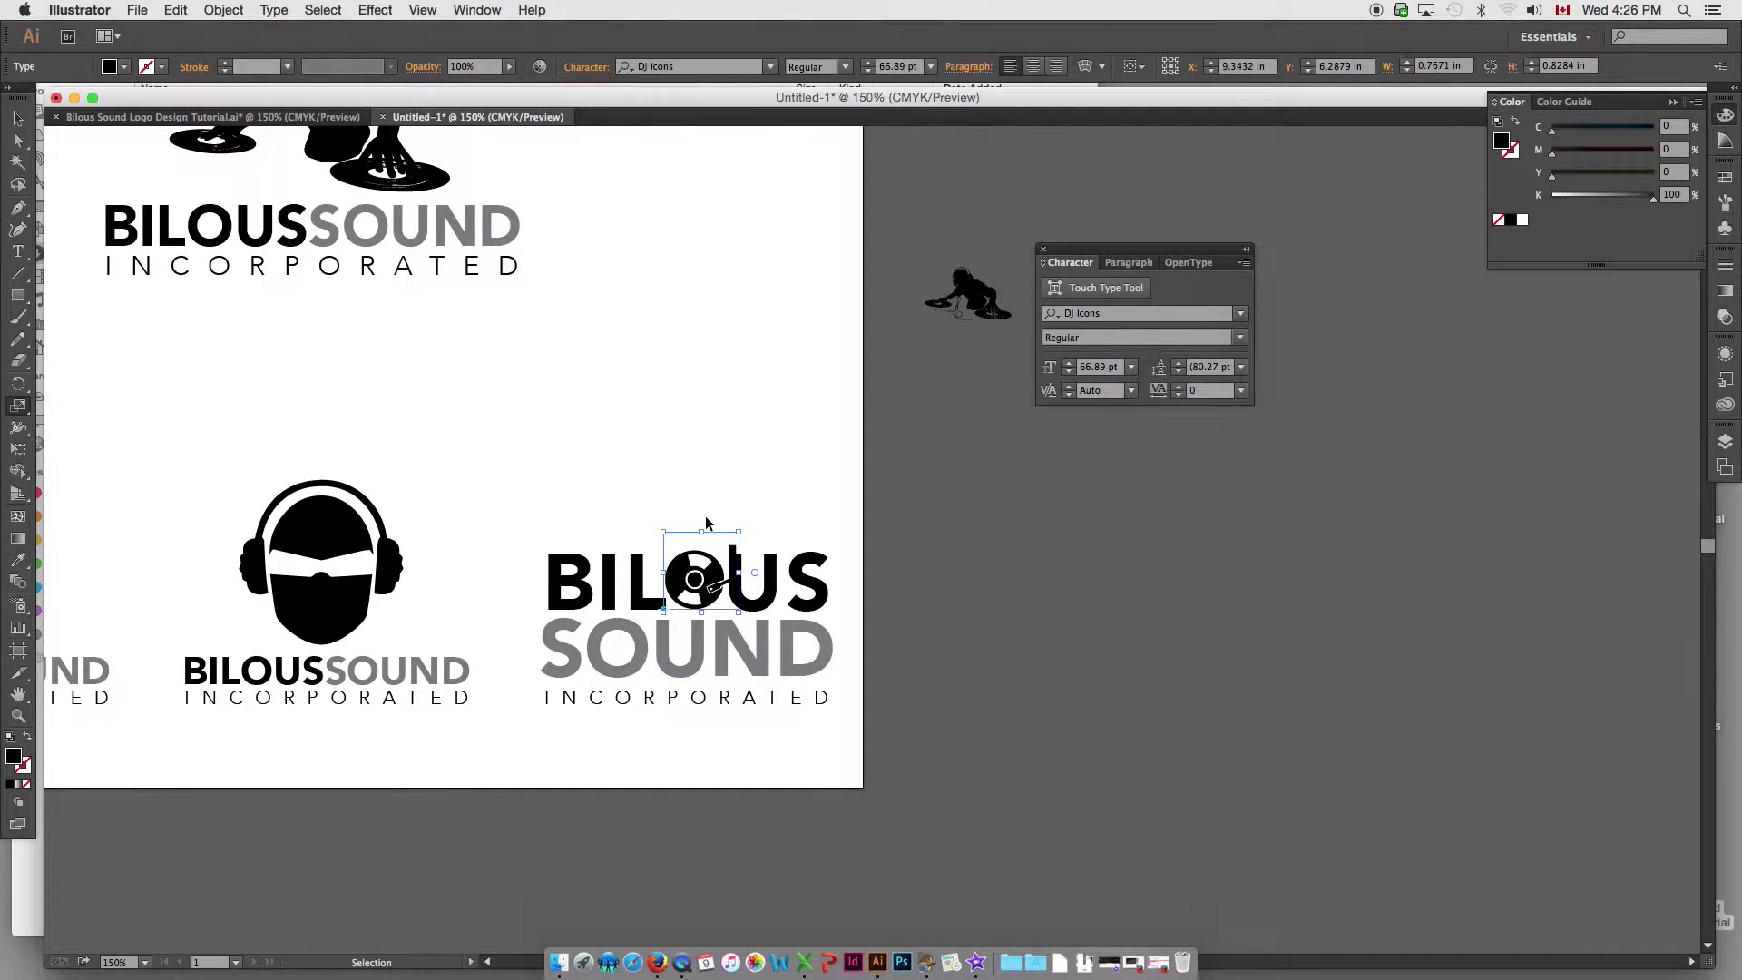
- Convert the turntable icon in the stacked BILOUS wordmark to outlines
click(536, 490)
drag(432, 502, 548, 703)
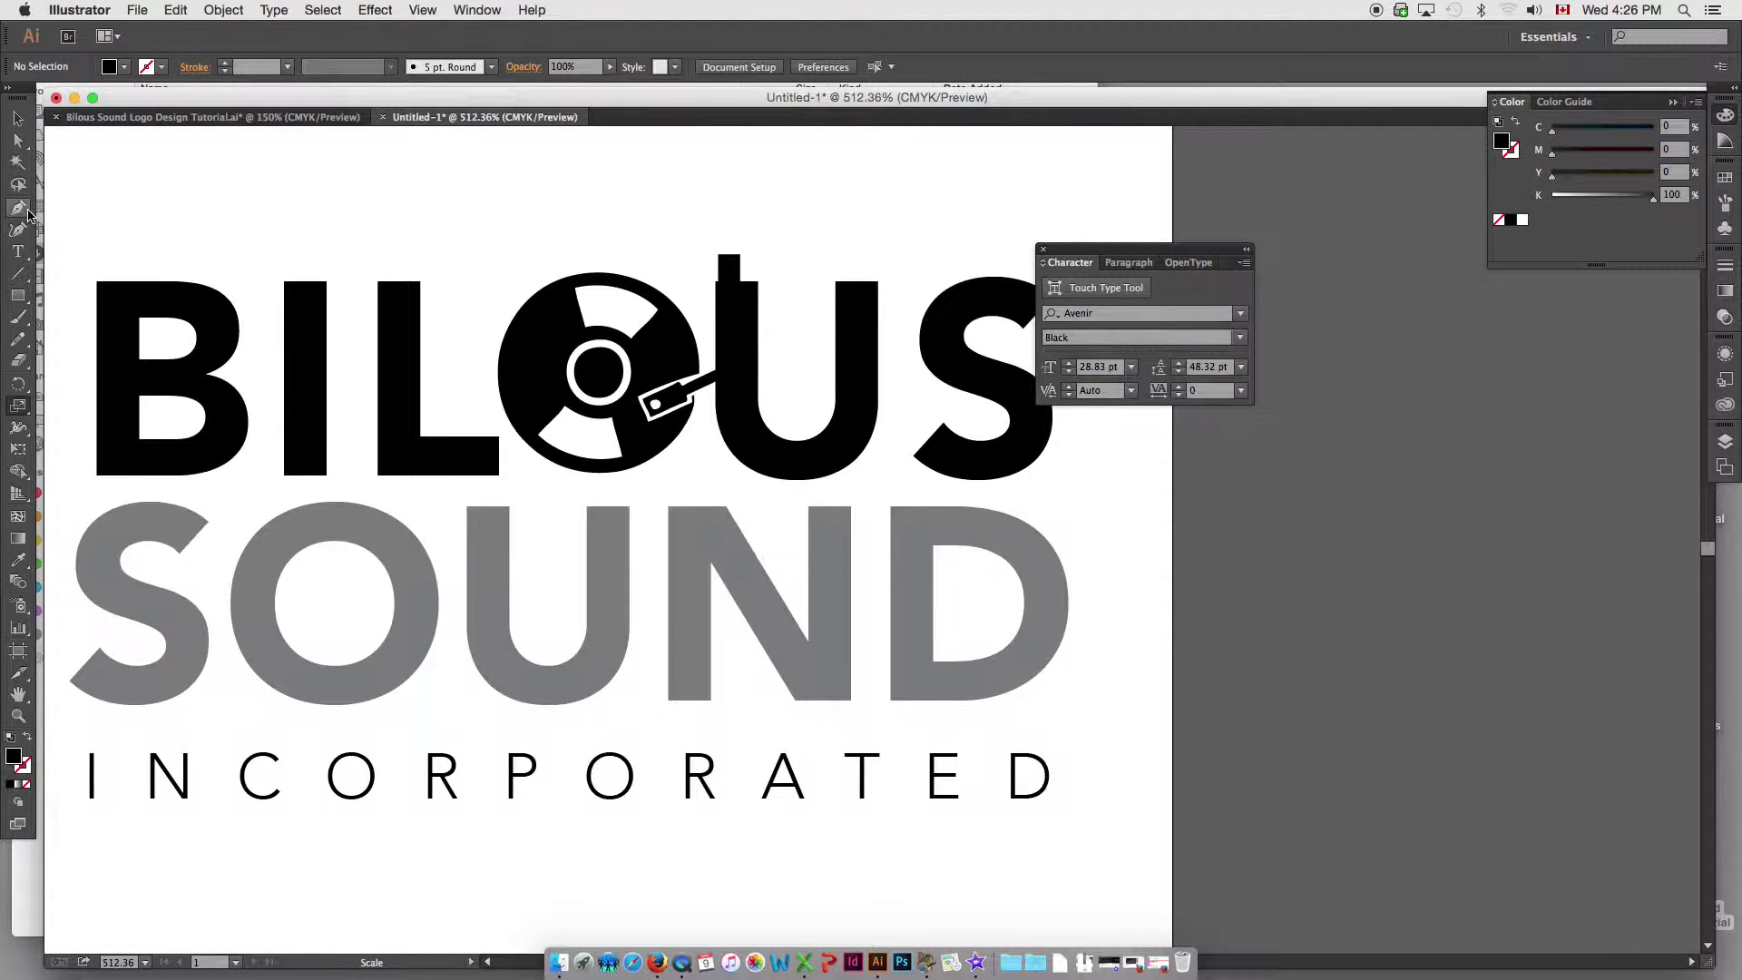
click(17, 207)
key(super+y)
key(super+y)
super+click(689, 372)
click(275, 10)
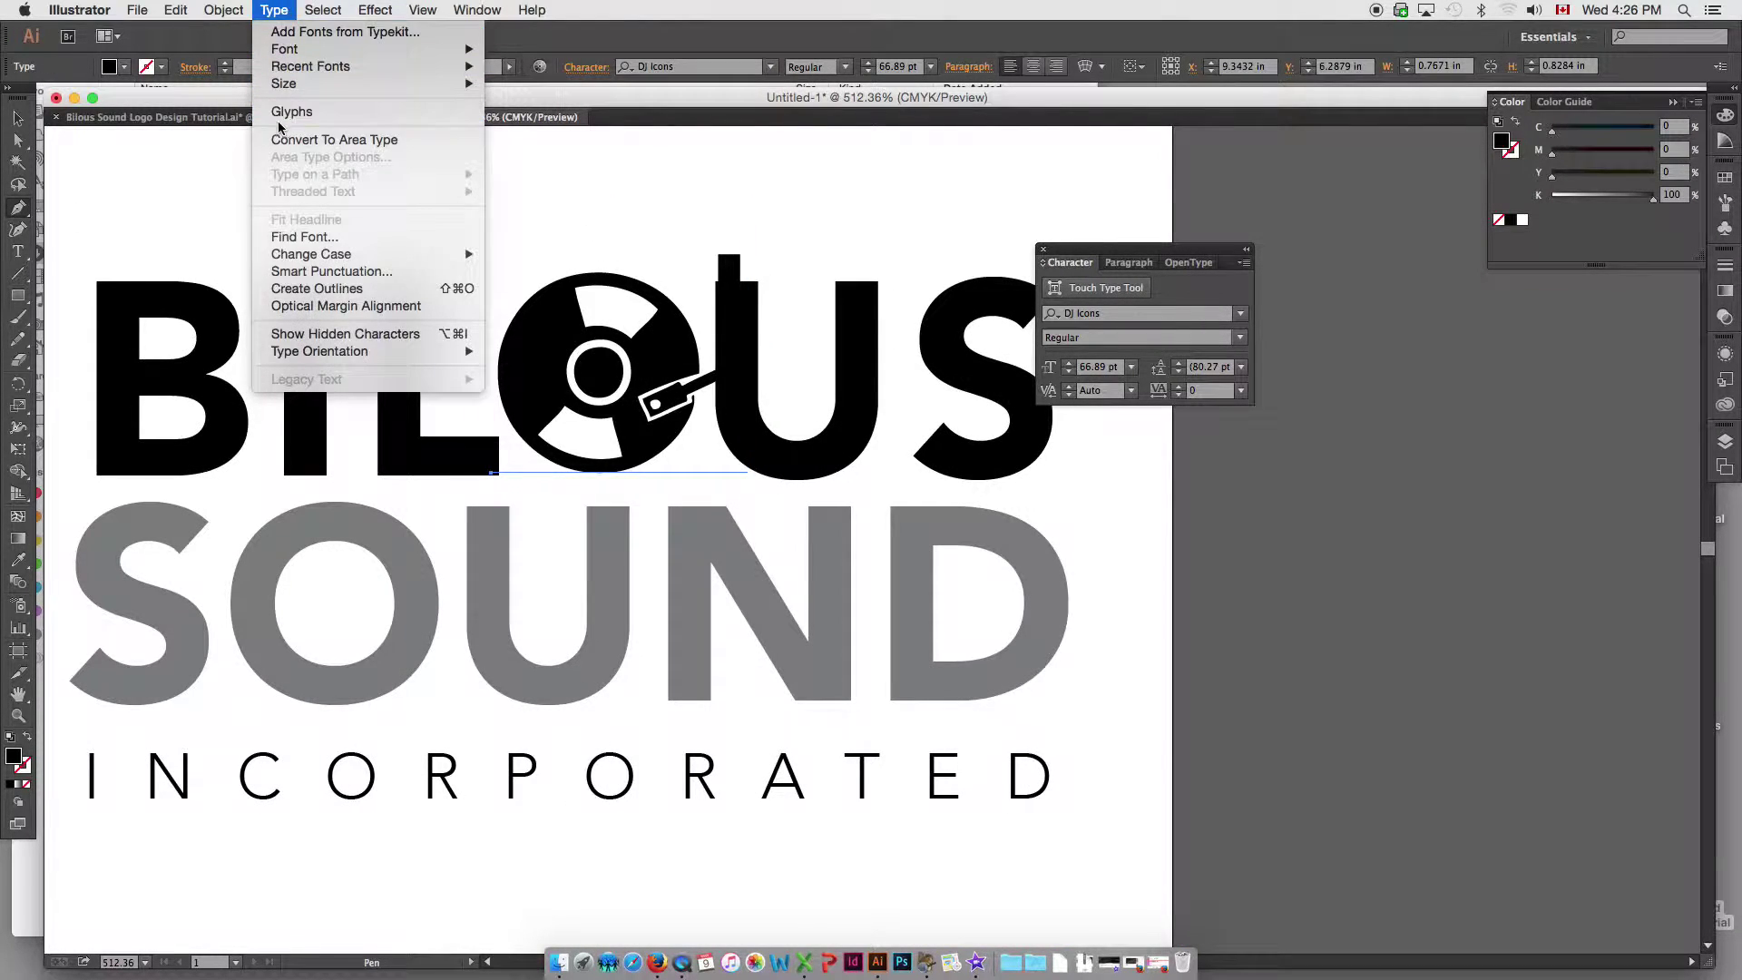
click(317, 289)
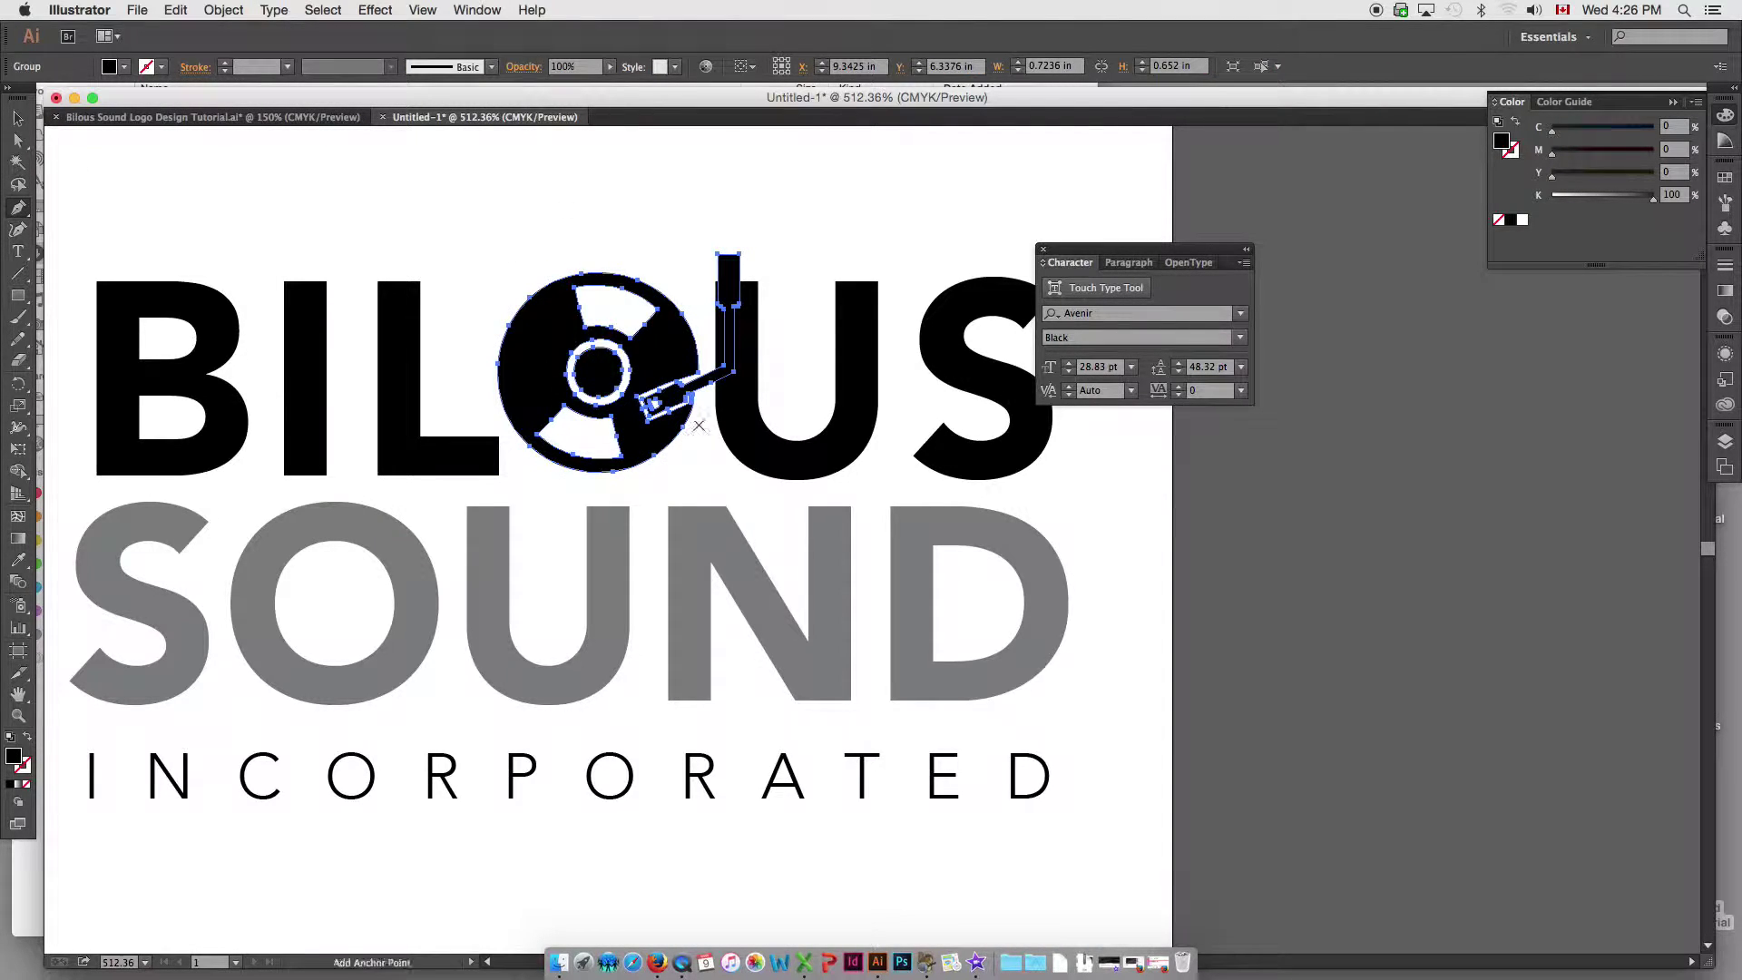
- Start a Pen path along the outer edge of the turntable's tonearm where it overlaps the U, working in Outline view
click(711, 389)
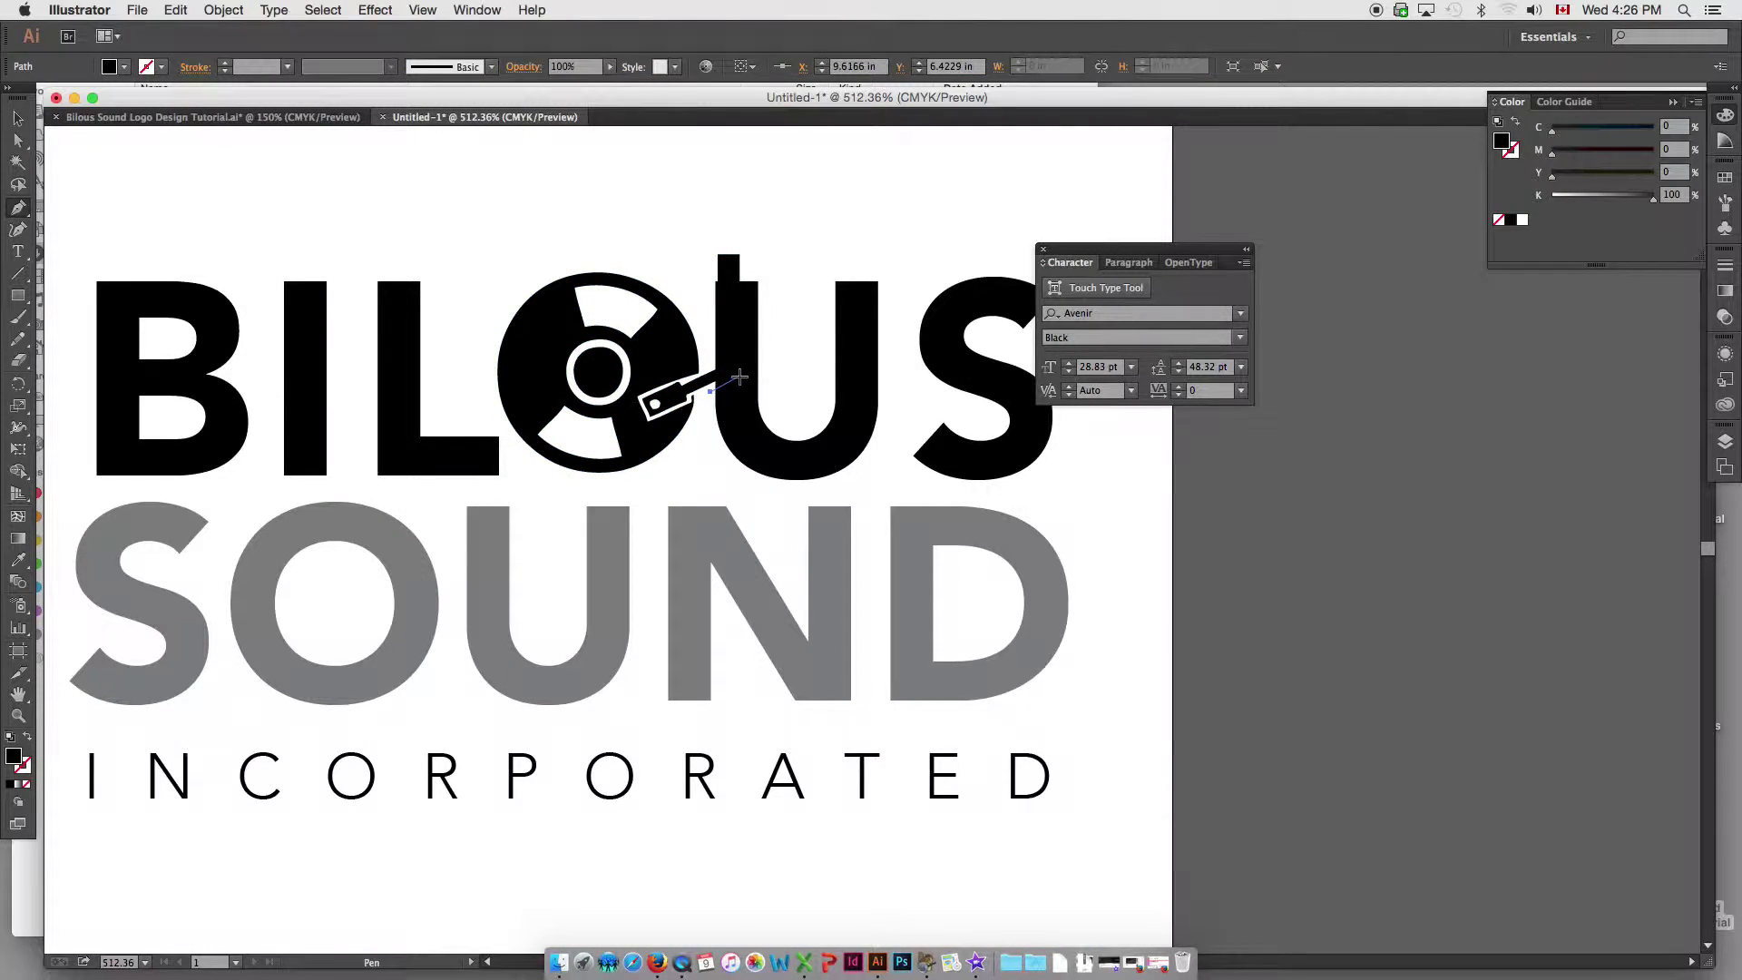
key(super+y)
drag(740, 377, 741, 311)
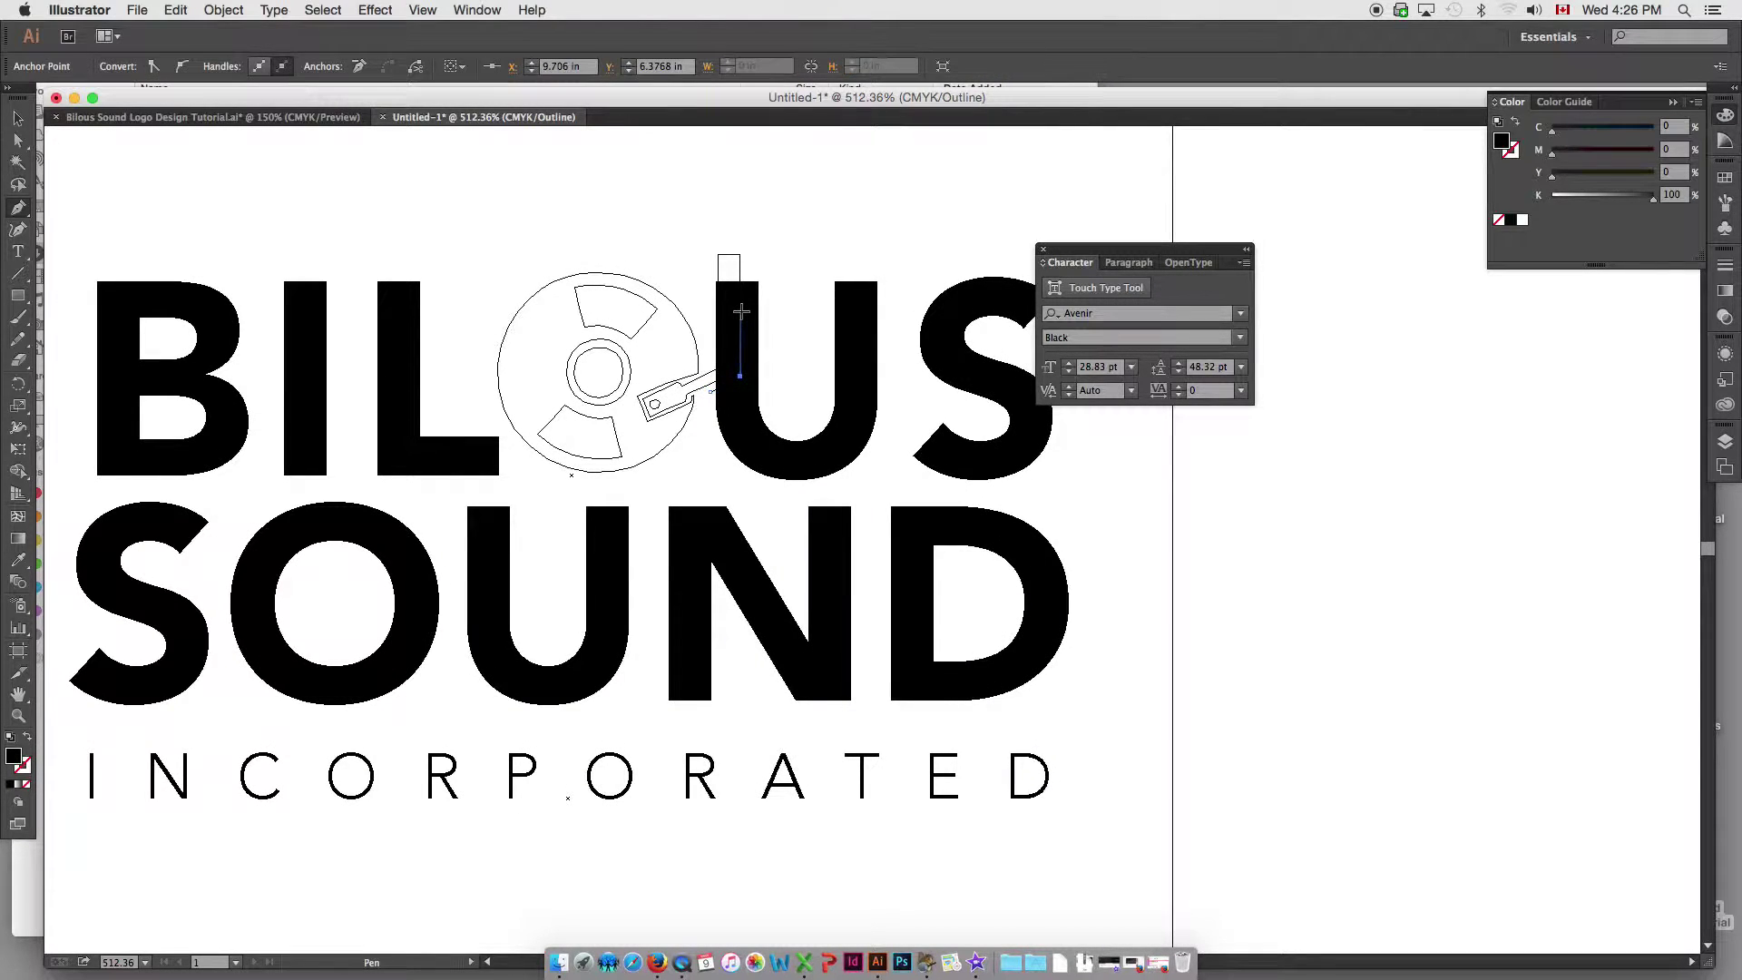
- Convert the stacked BILOUS SOUND text to outlines
super+click(765, 430)
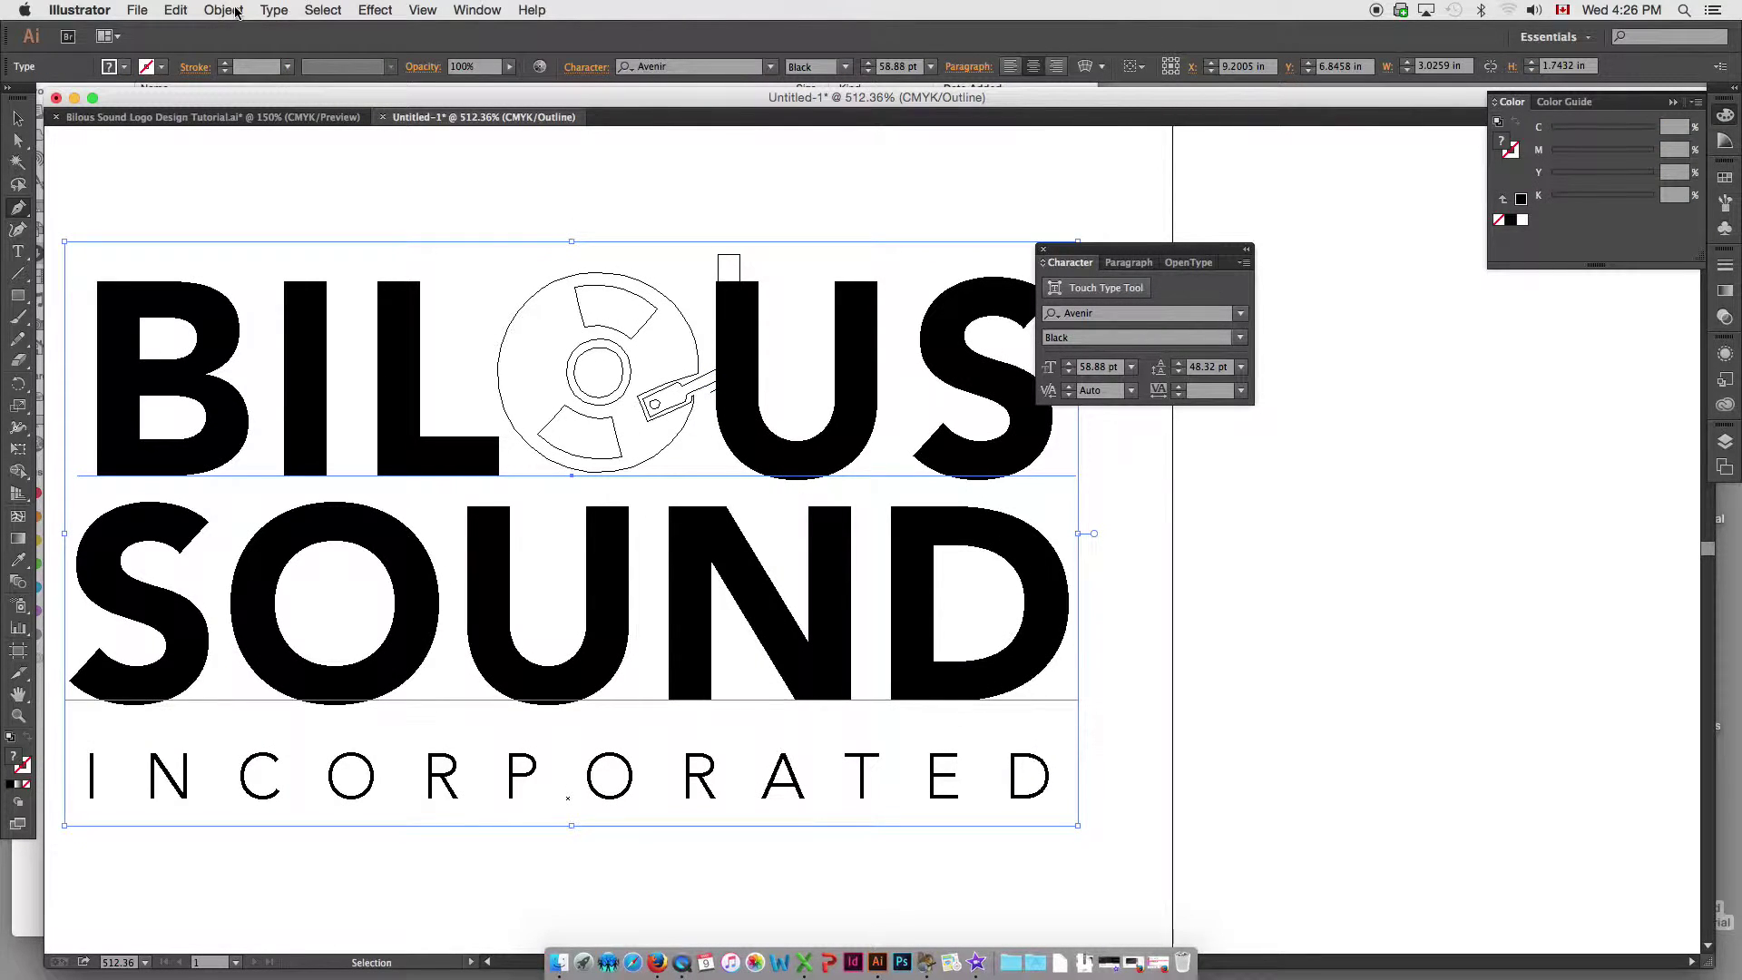
click(274, 10)
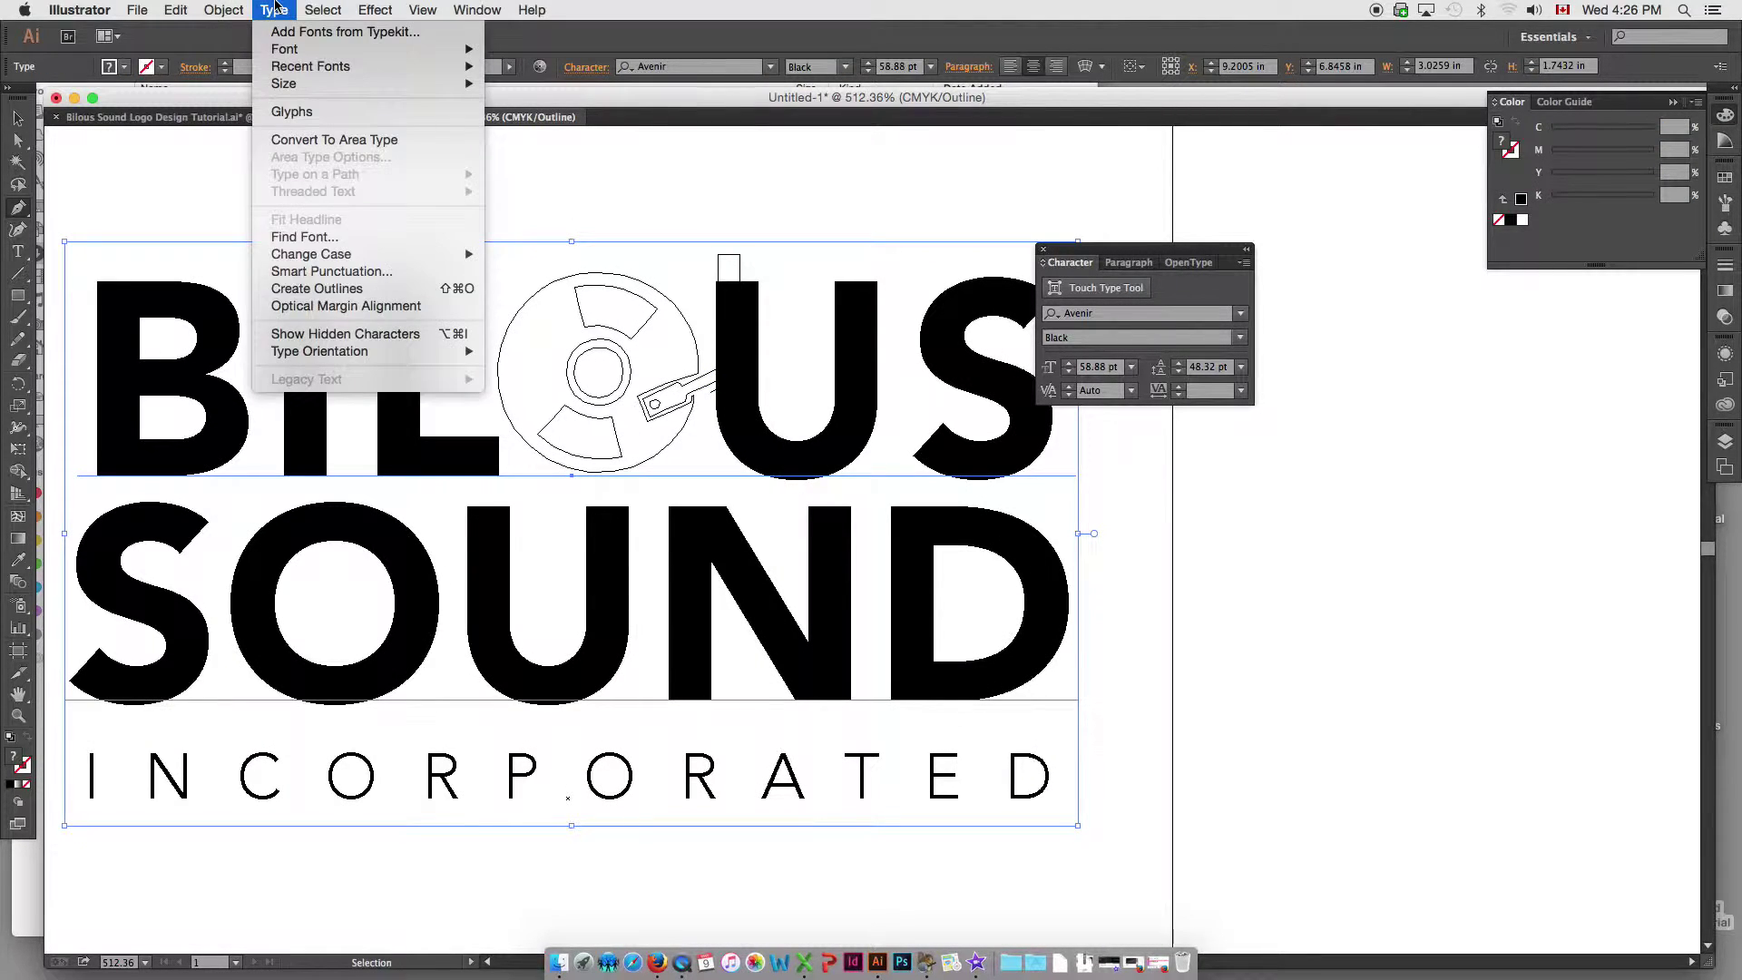
click(325, 289)
- Complete the closed Pen shape around the tonearm, with a small margin, over the stem of the U
super+click(731, 393)
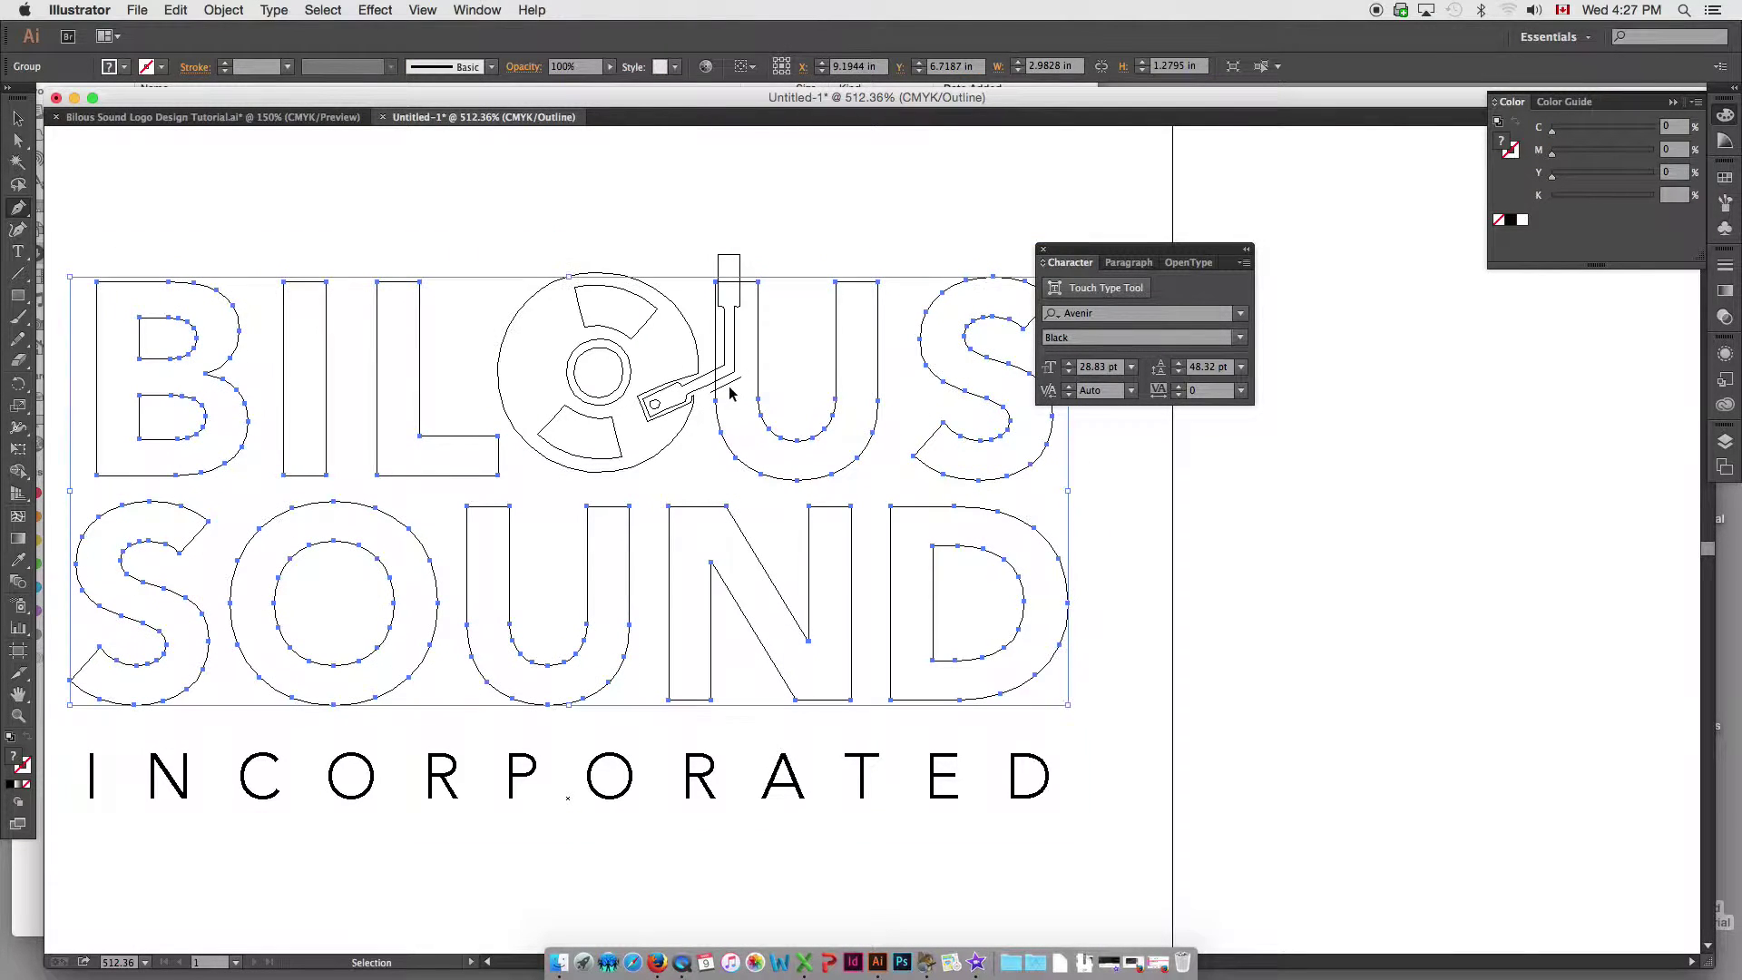
super+click(735, 387)
click(741, 374)
shift+click(742, 313)
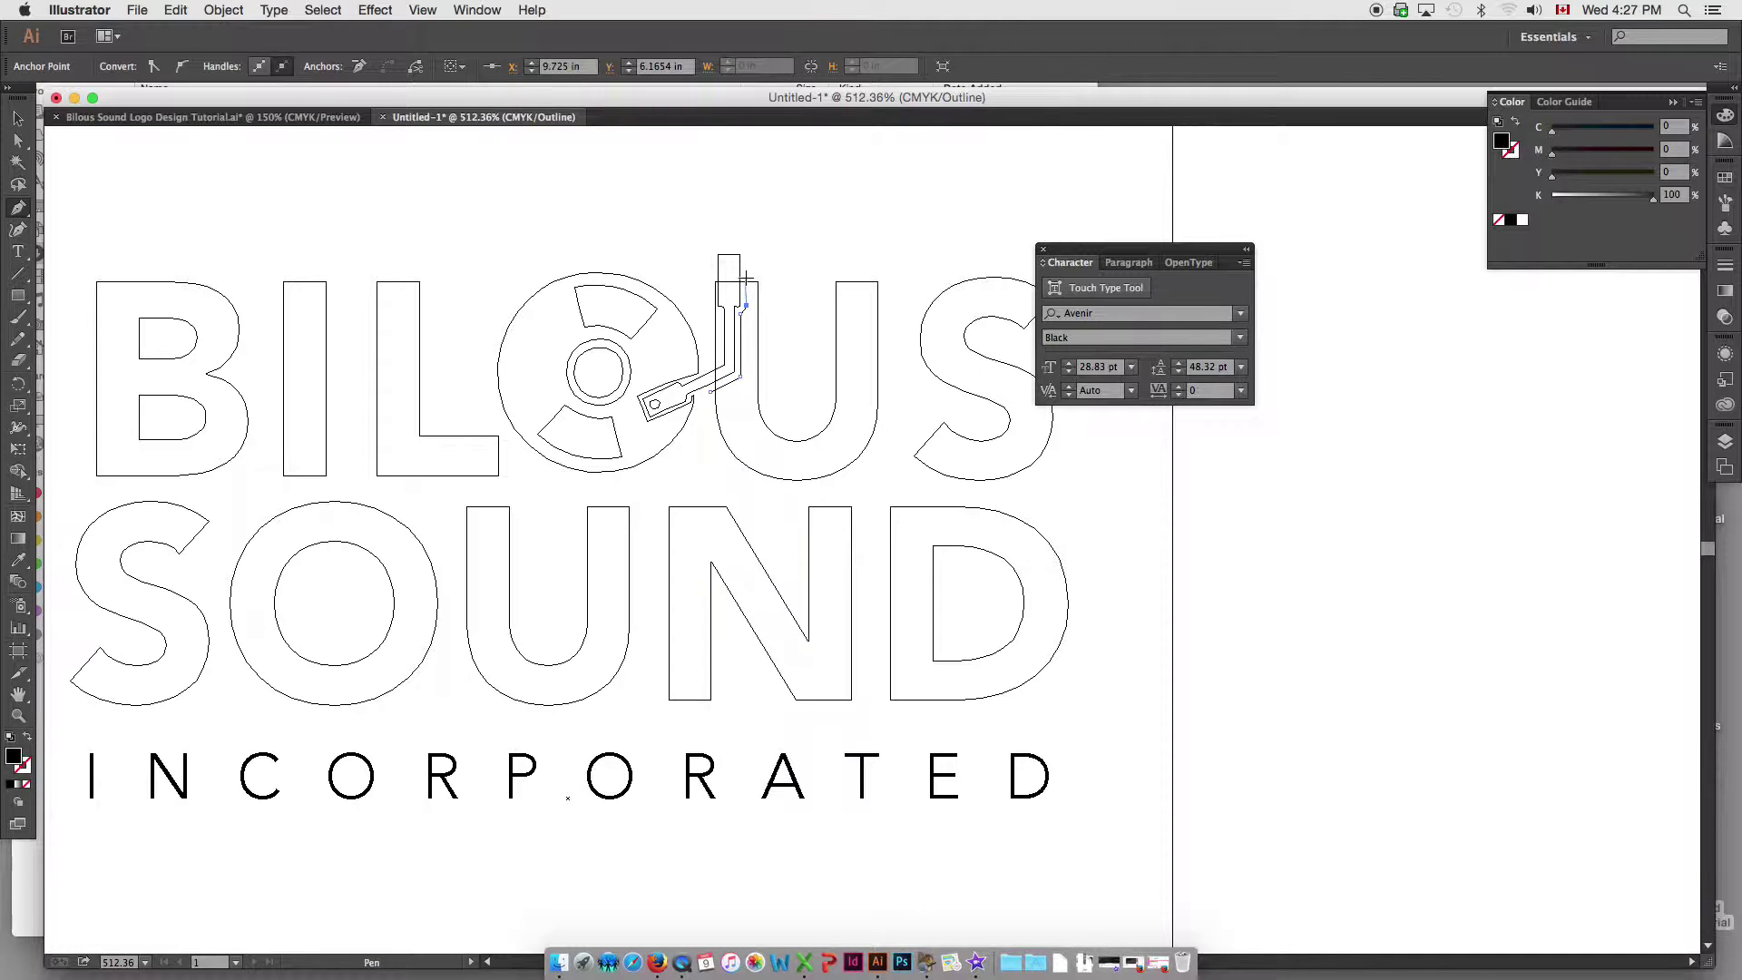
shift+click(707, 278)
shift+click(709, 390)
- Cut the tonearm clearance shape out of the U with Shape Builder, deselect everything and return to Preview mode
click(26, 123)
click(720, 429)
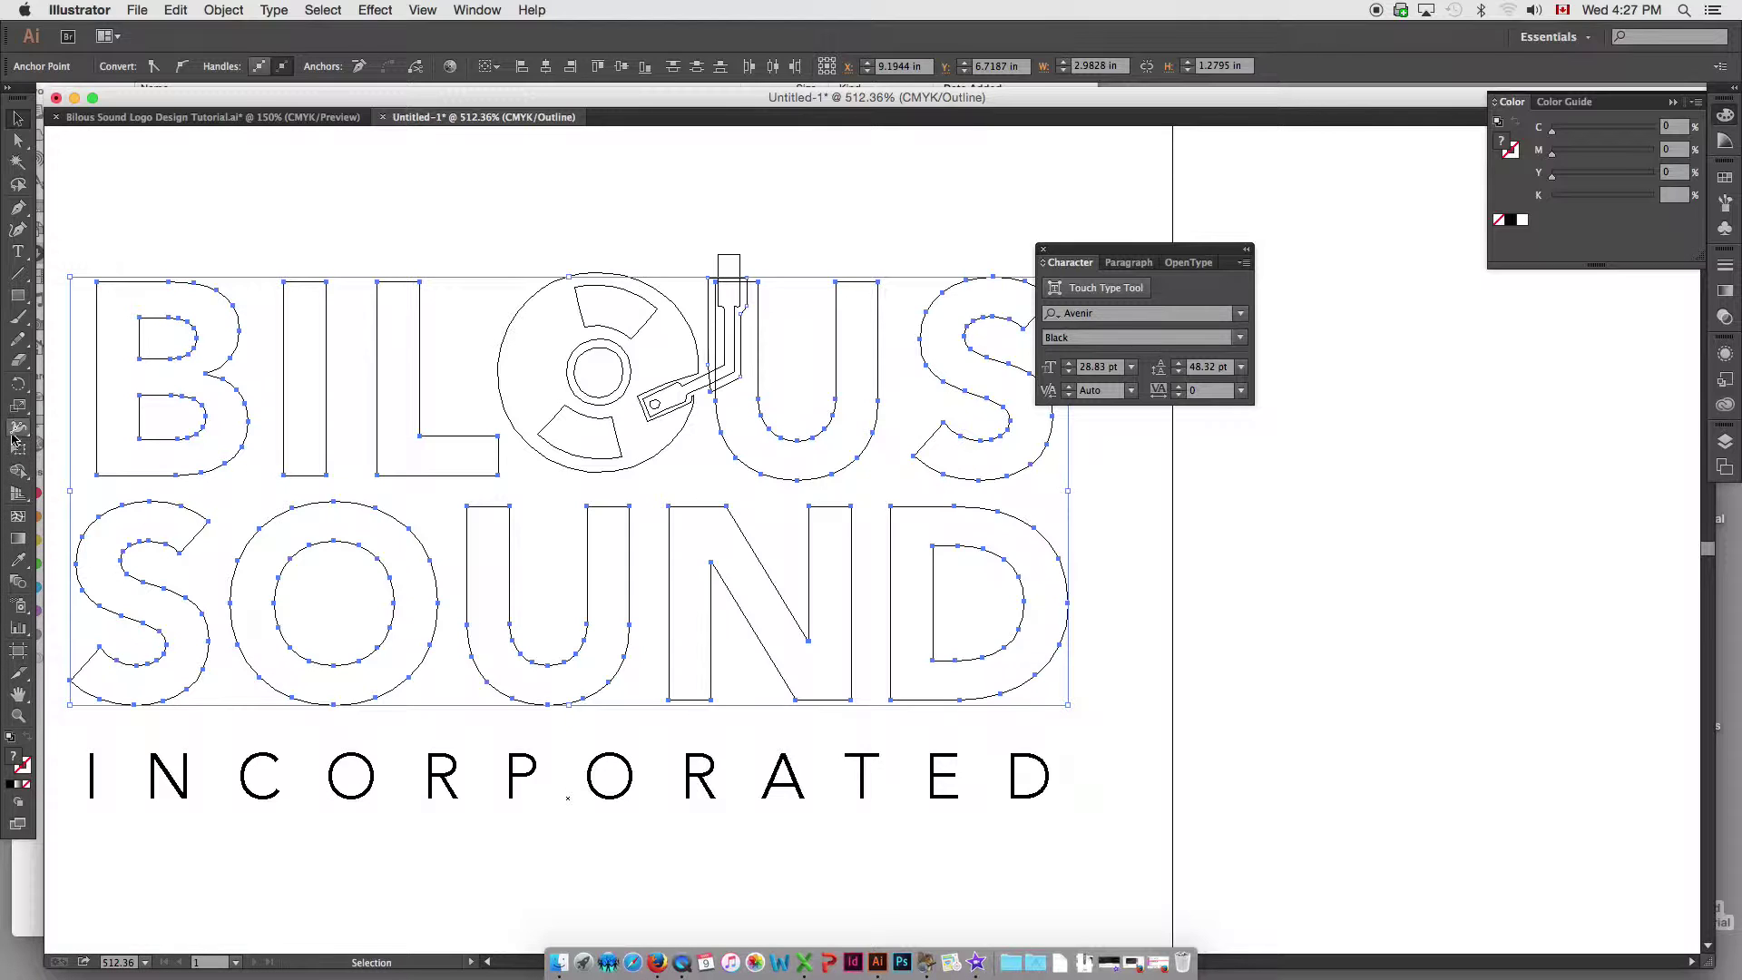
click(19, 473)
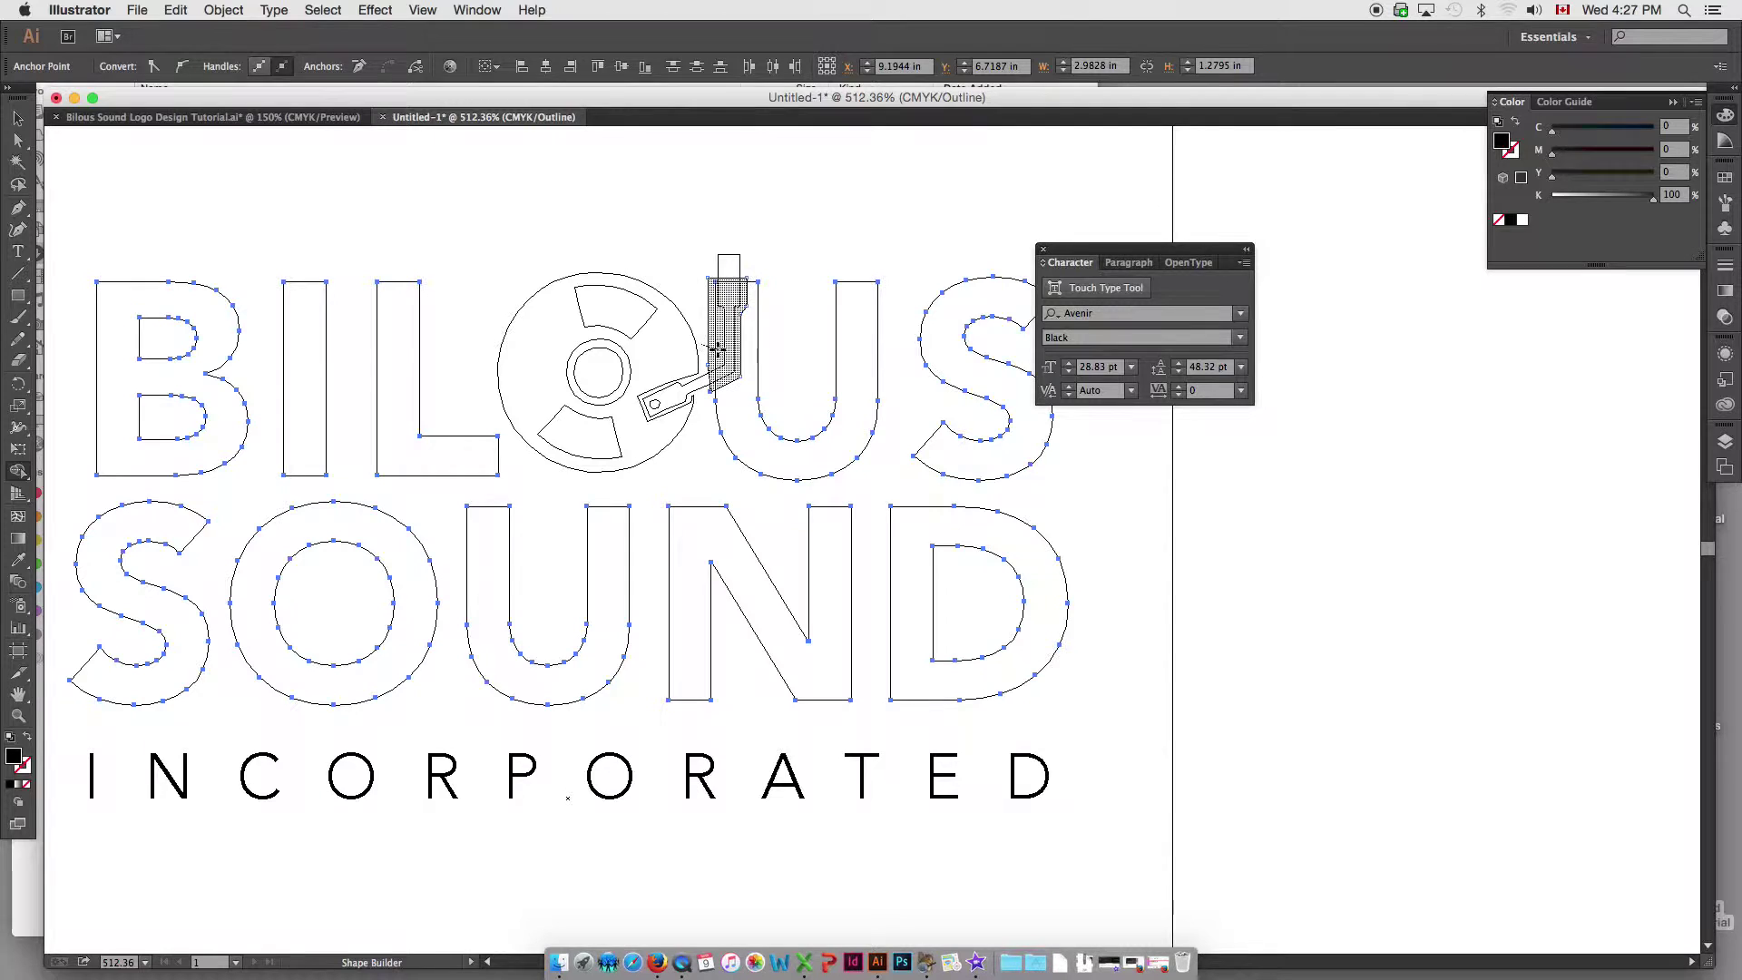
click(778, 345)
key(super+shift+a)
alt+super+click(672, 393)
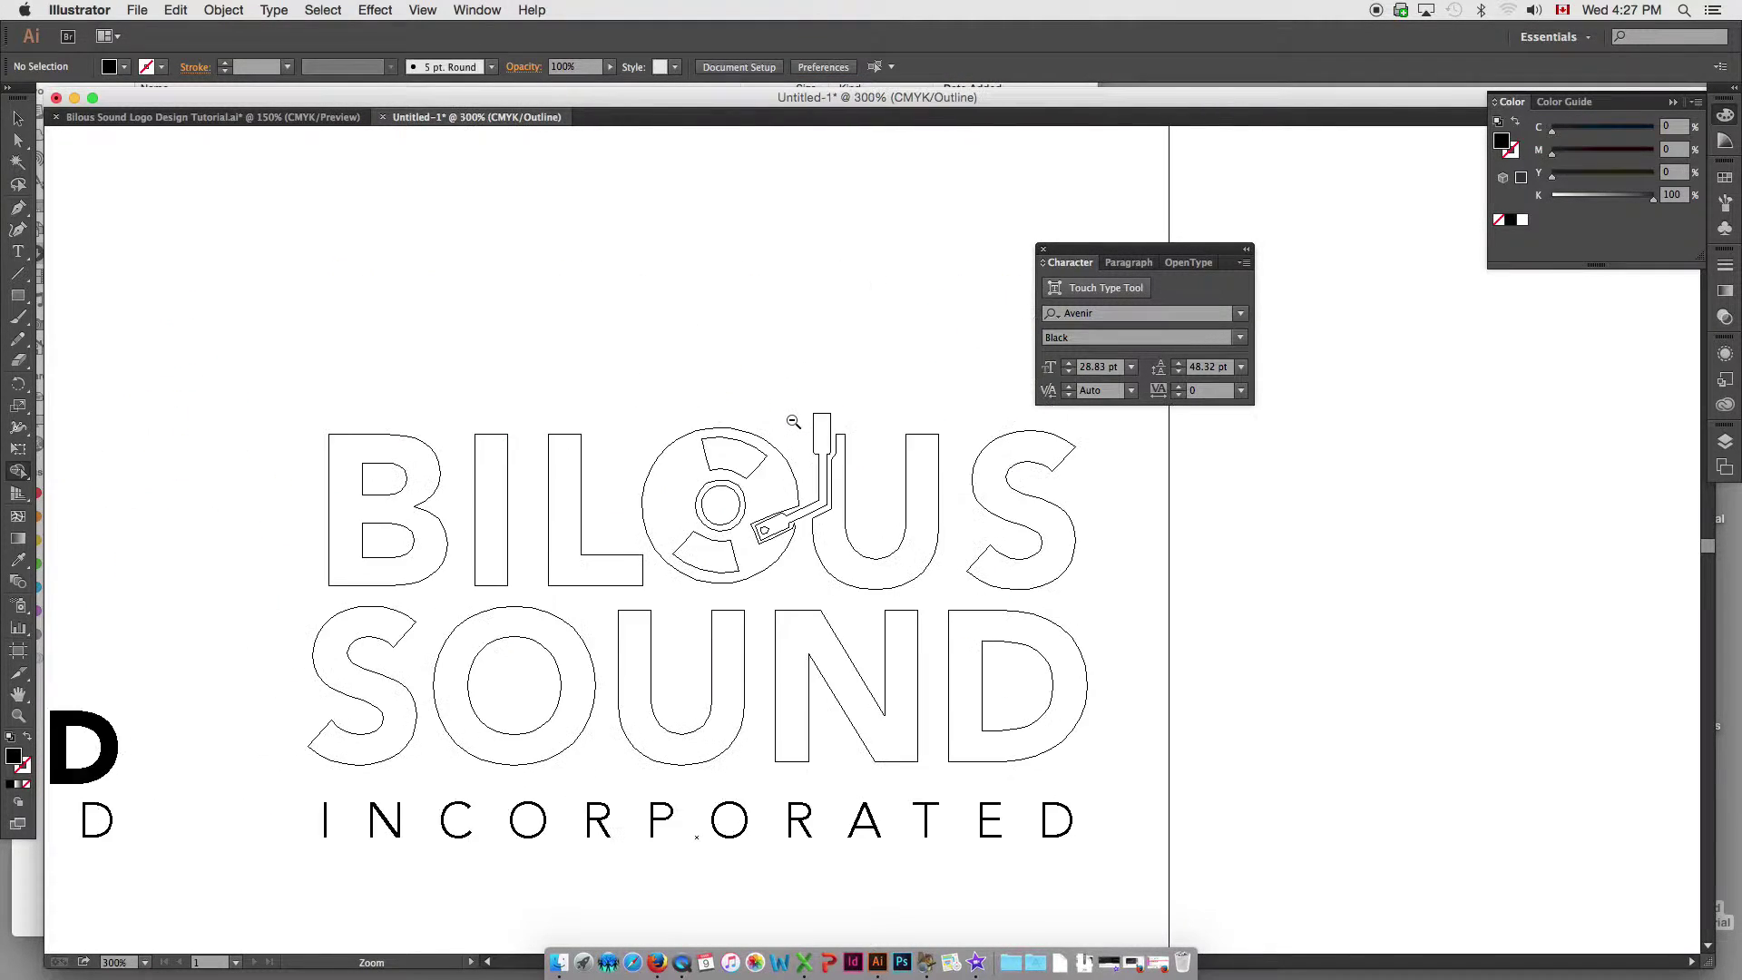
alt+super+click(672, 393)
key(super+y)
alt+super+click(675, 468)
alt+super+click(665, 460)
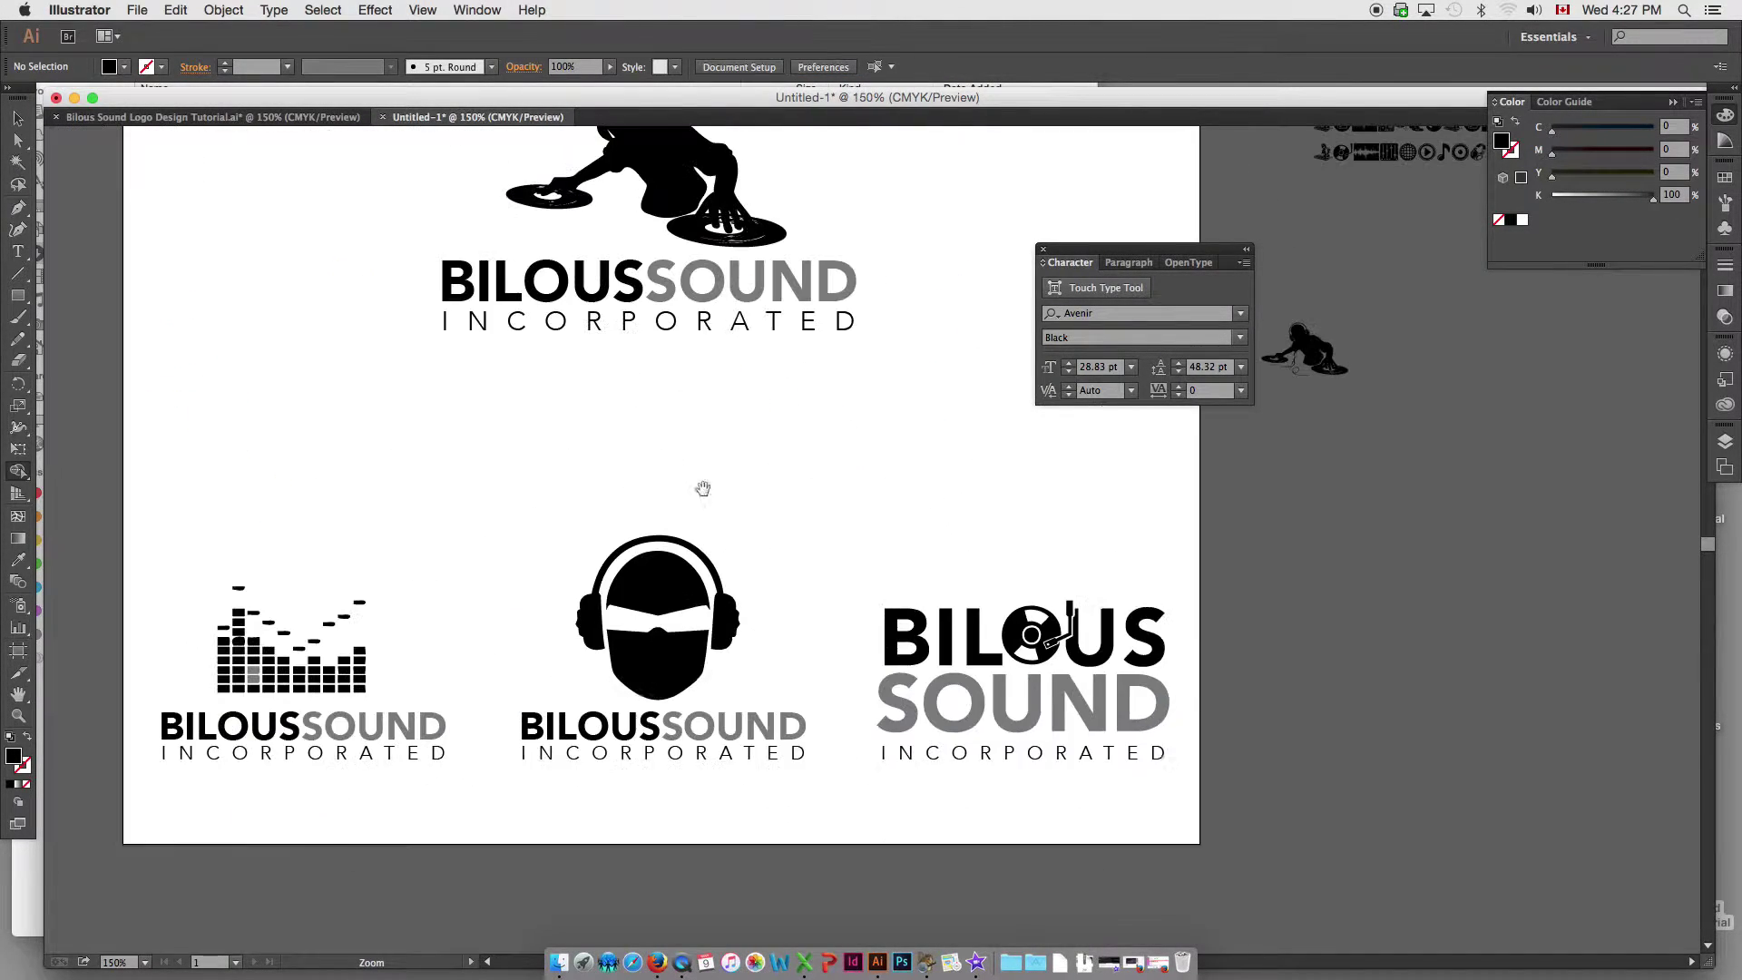
- Close the Character panel and move the rows of DJ icon glyphs down, closer to the small DJ figure beside the artboard
drag(791, 536, 607, 493)
drag(709, 529, 599, 577)
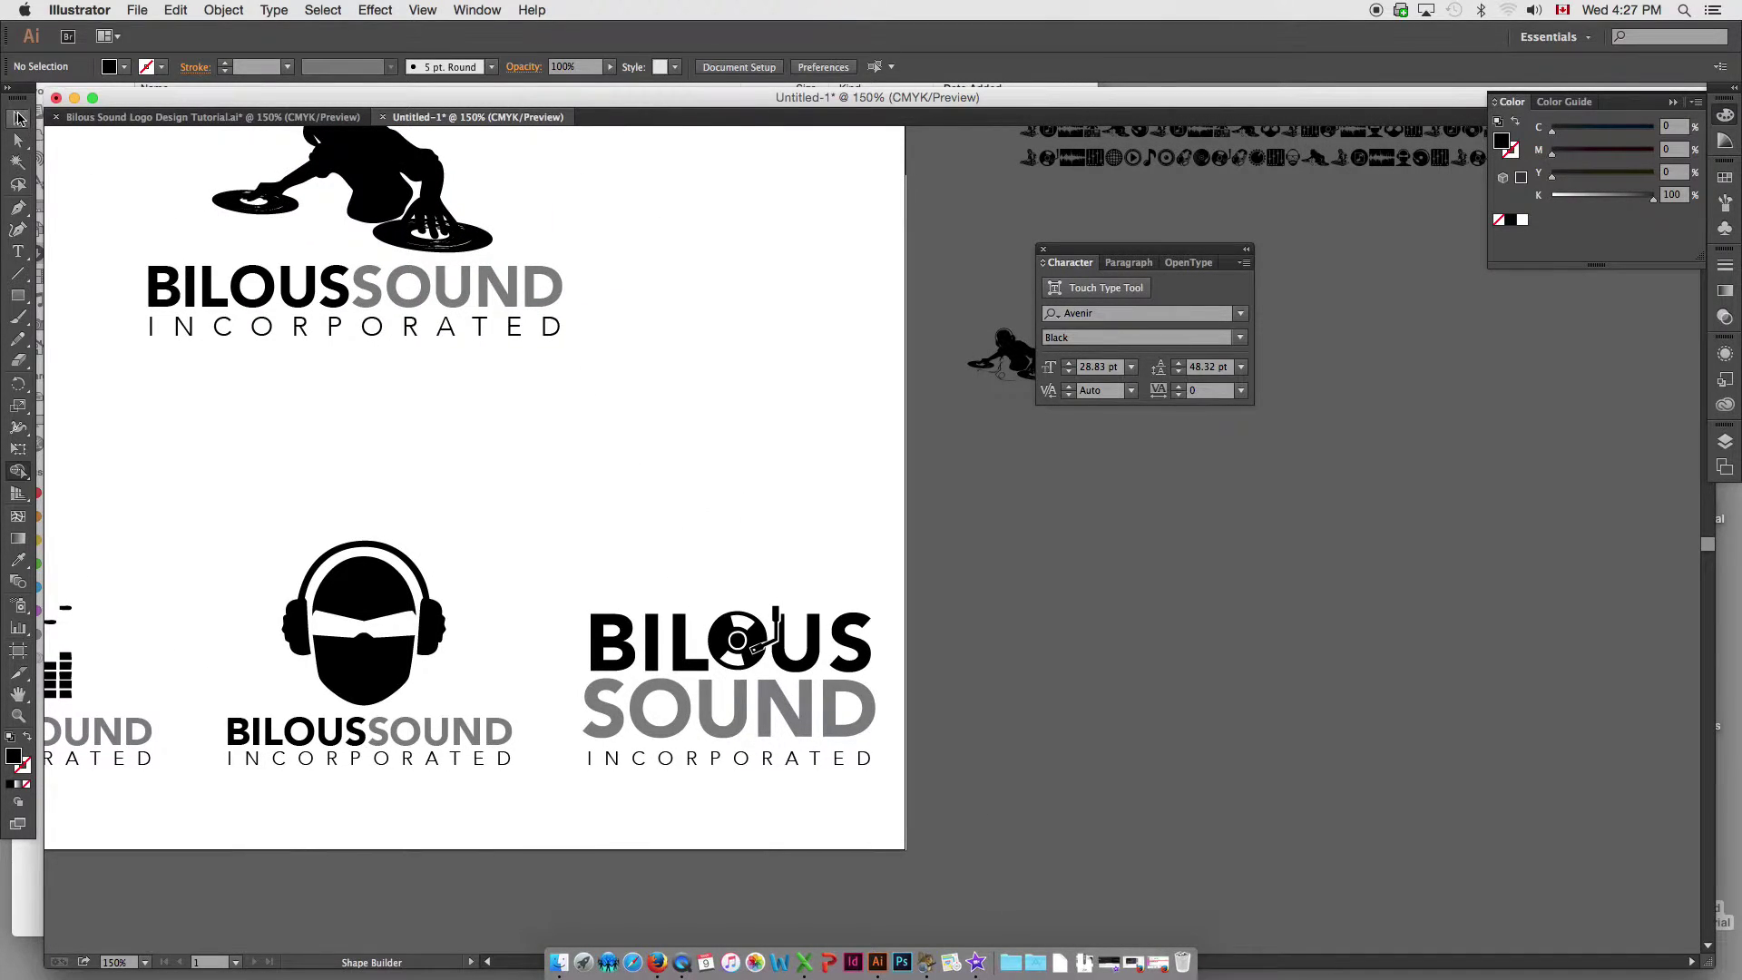
click(18, 118)
scroll(923, 278, left, 3)
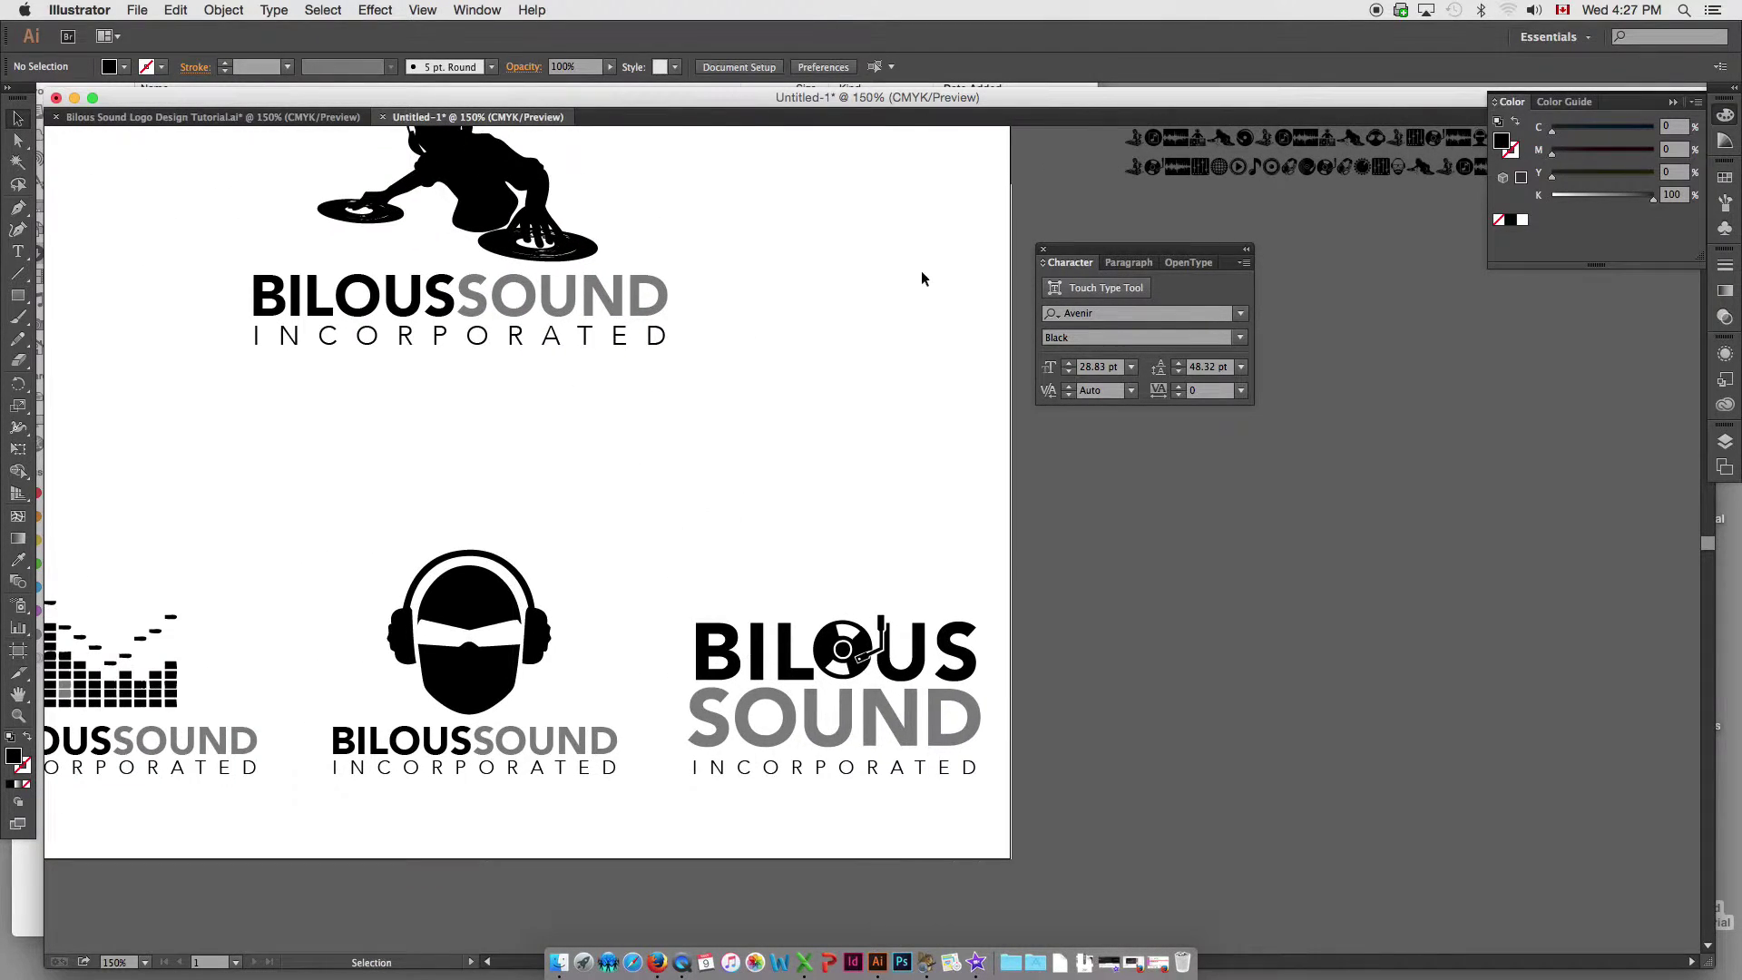
click(1044, 249)
scroll(754, 327, left, 5)
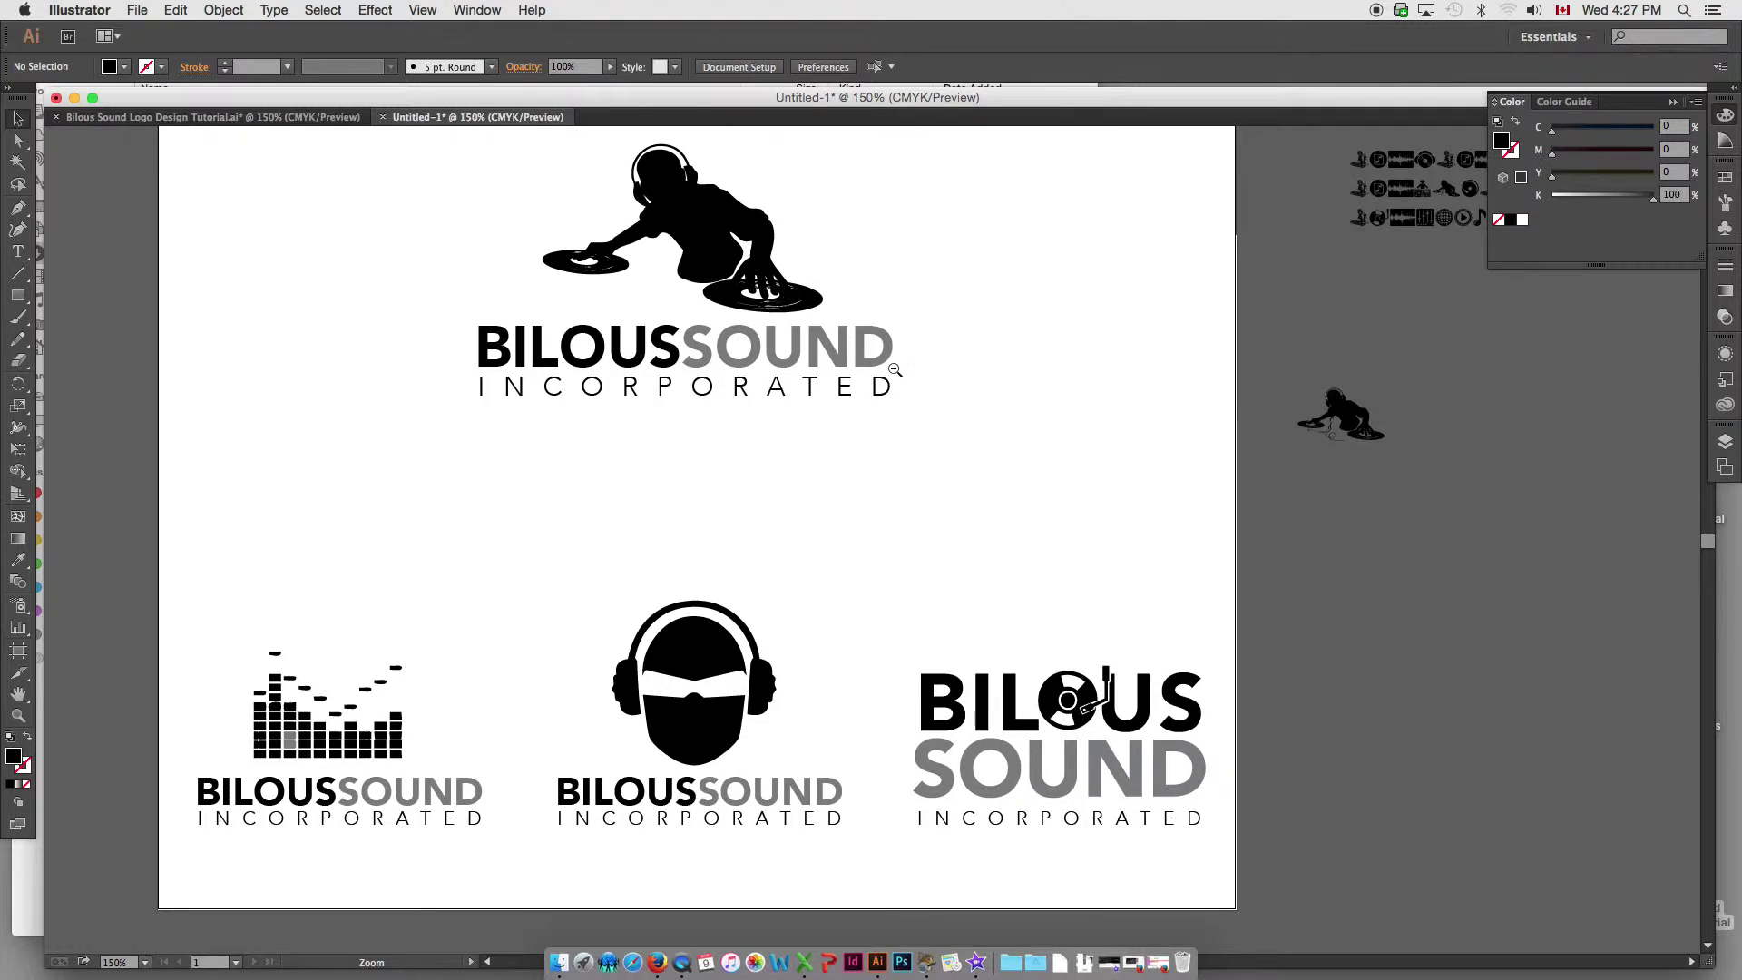
alt+super+click(894, 369)
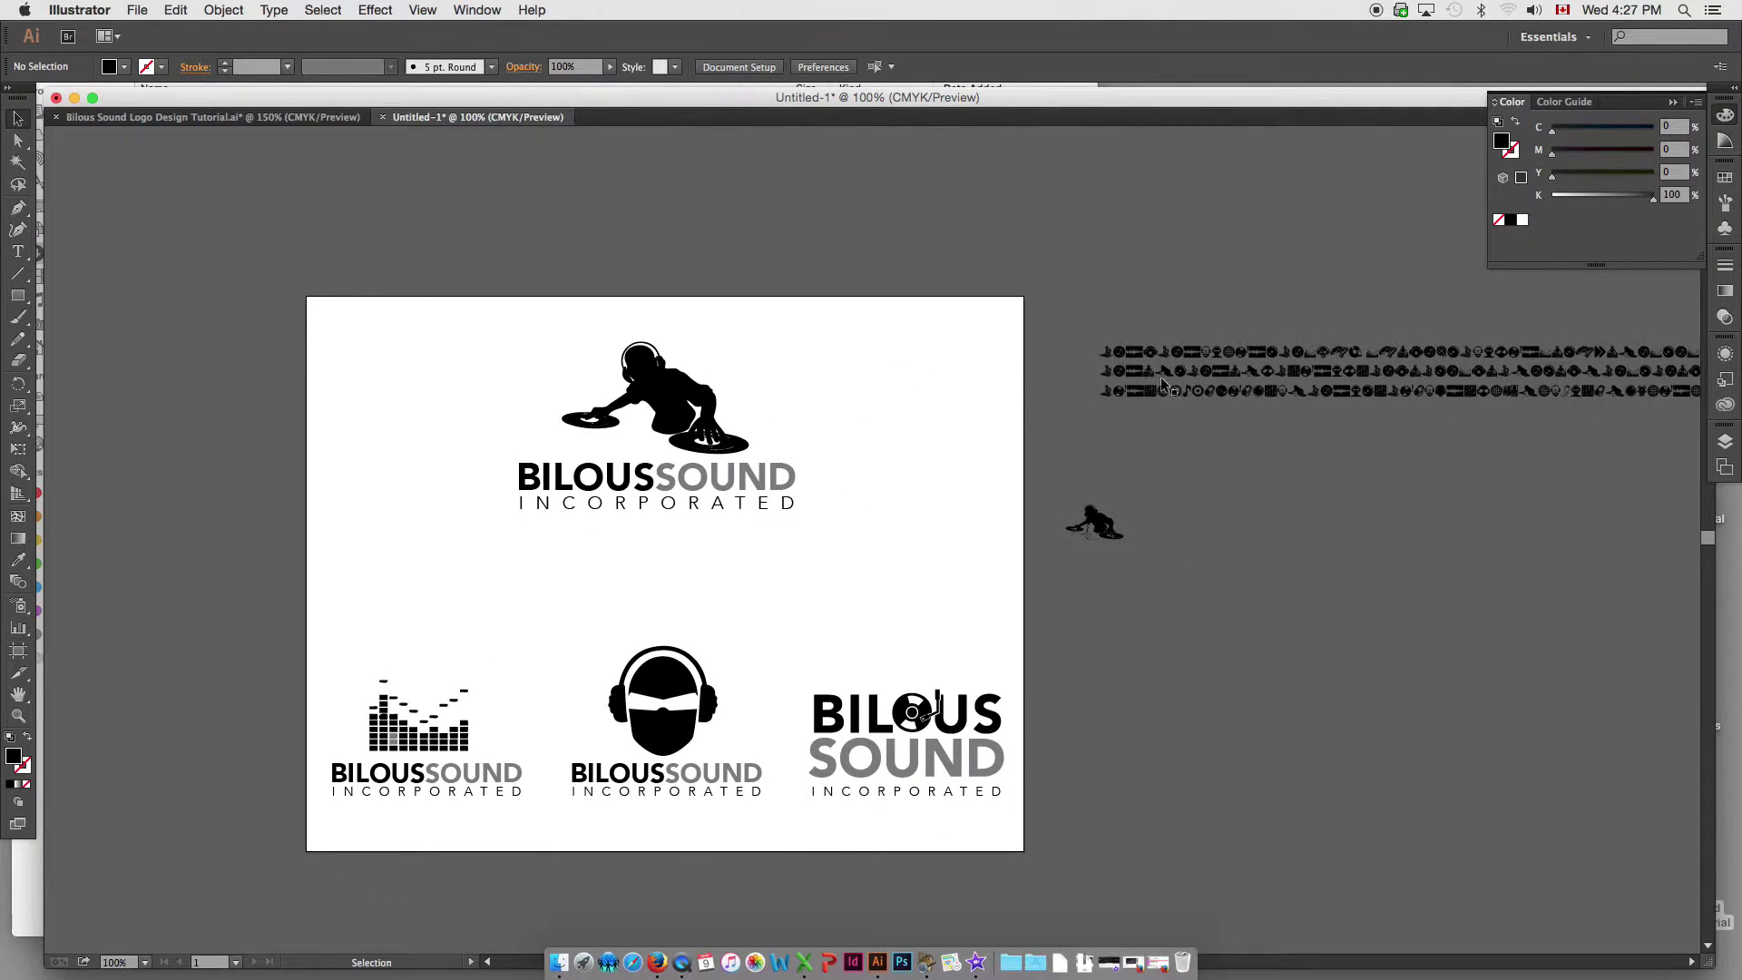
drag(1164, 386, 1125, 457)
key(space)
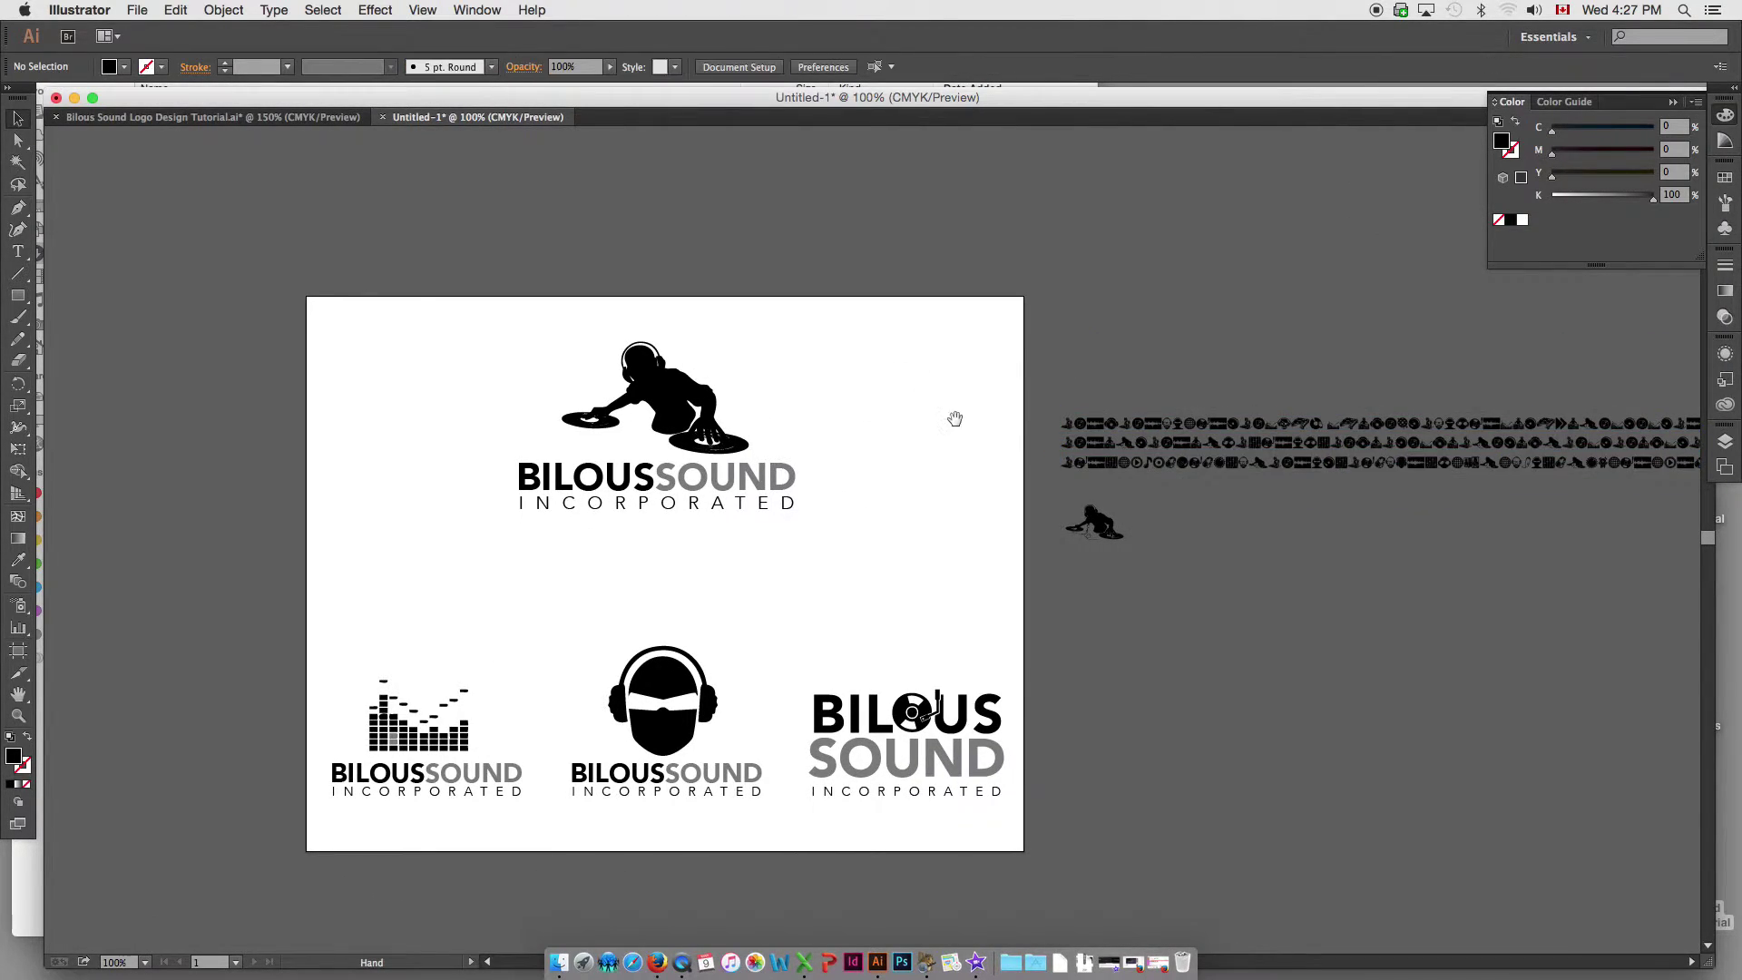
drag(954, 418, 942, 401)
- Try to move the three smaller logo variations up together on the artboard
drag(327, 596, 917, 721)
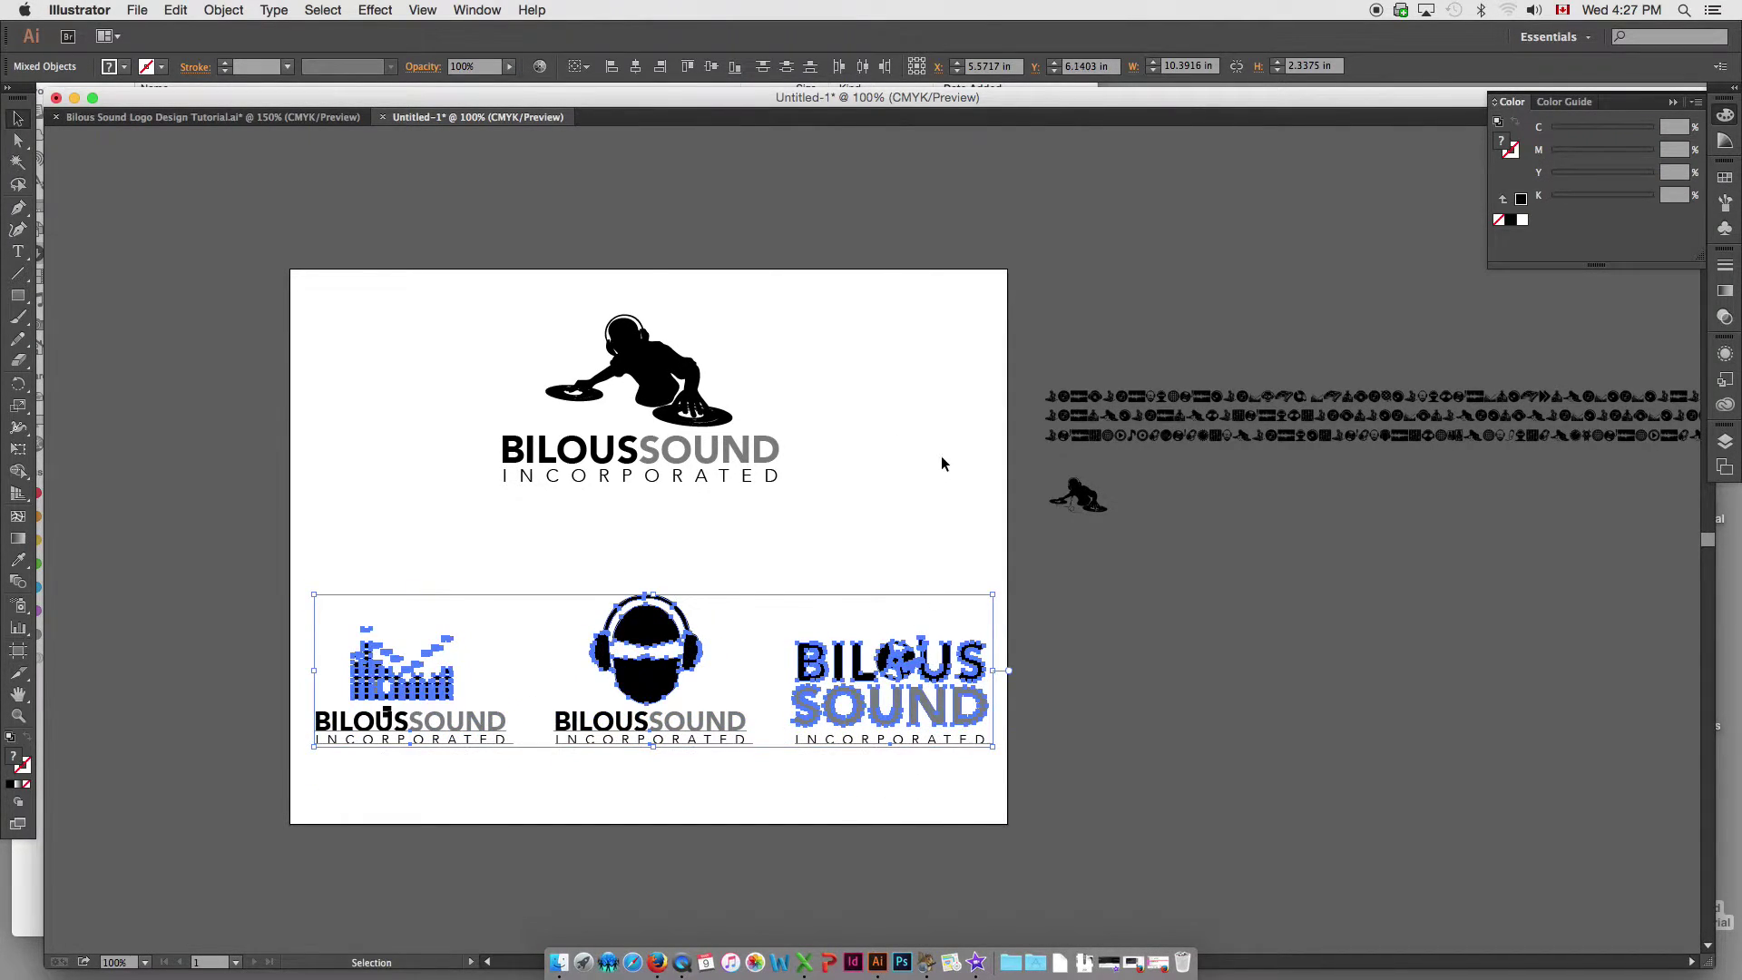
click(940, 455)
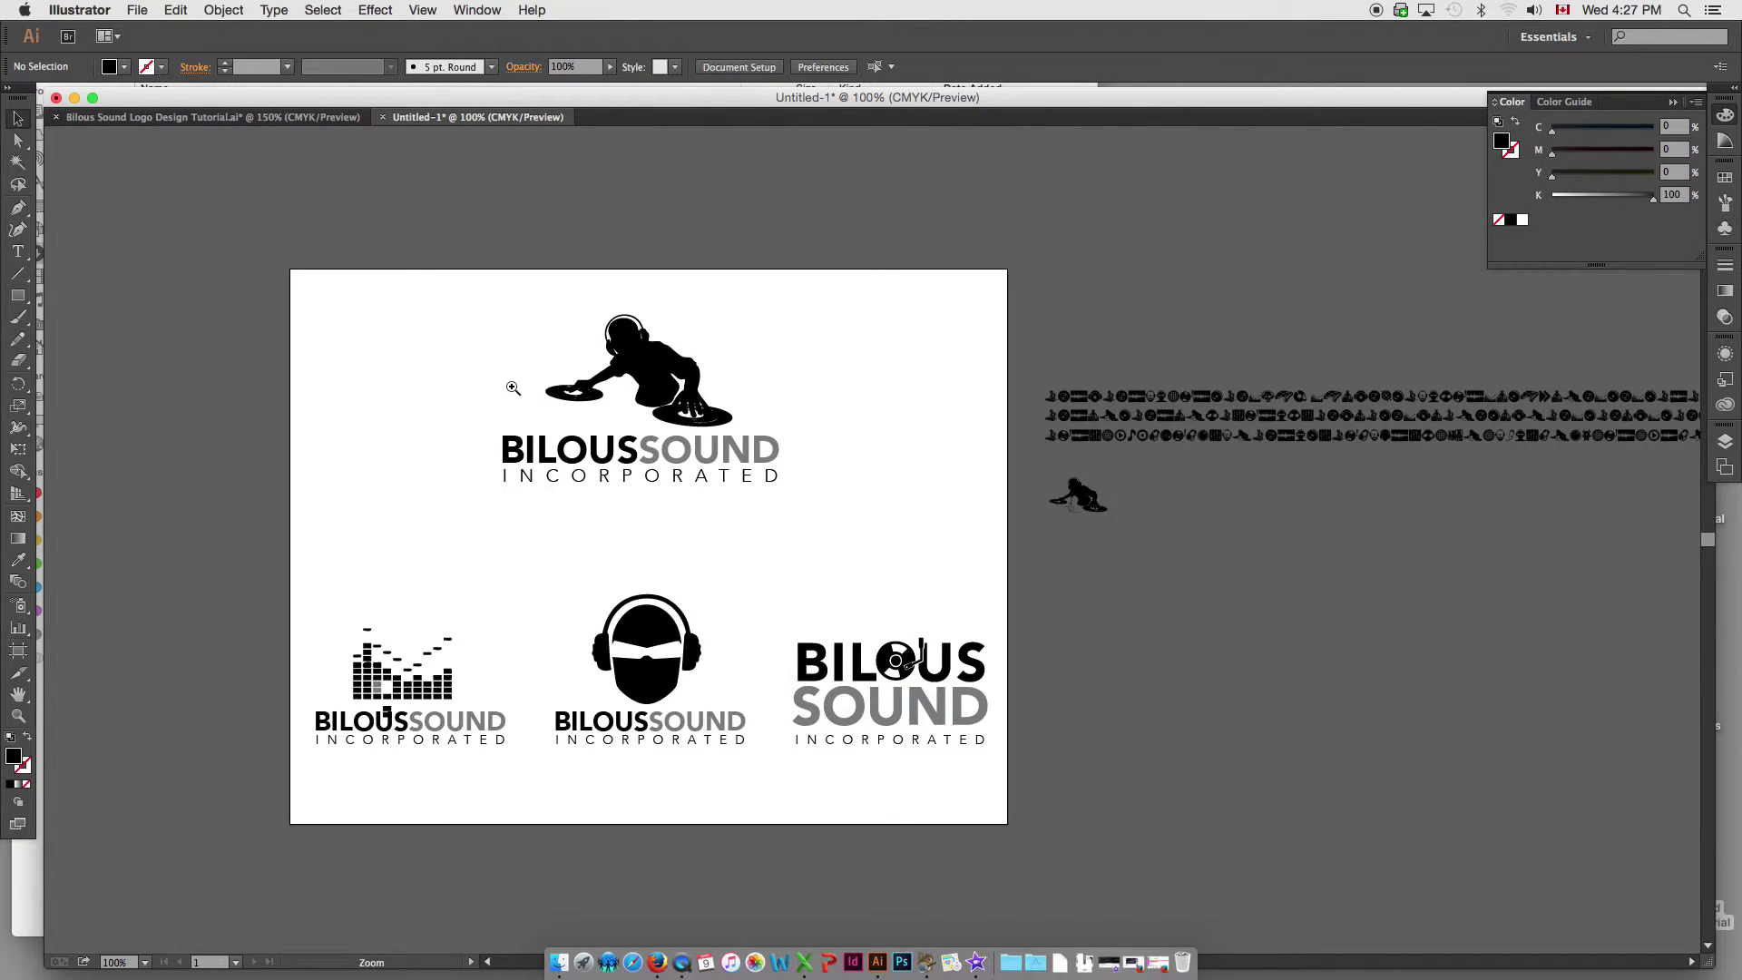
key(super+z)
key(shift+super+a)
- Move the main DJ logo with its wordmark slightly down on the artboard and deselect it
key(super+space)
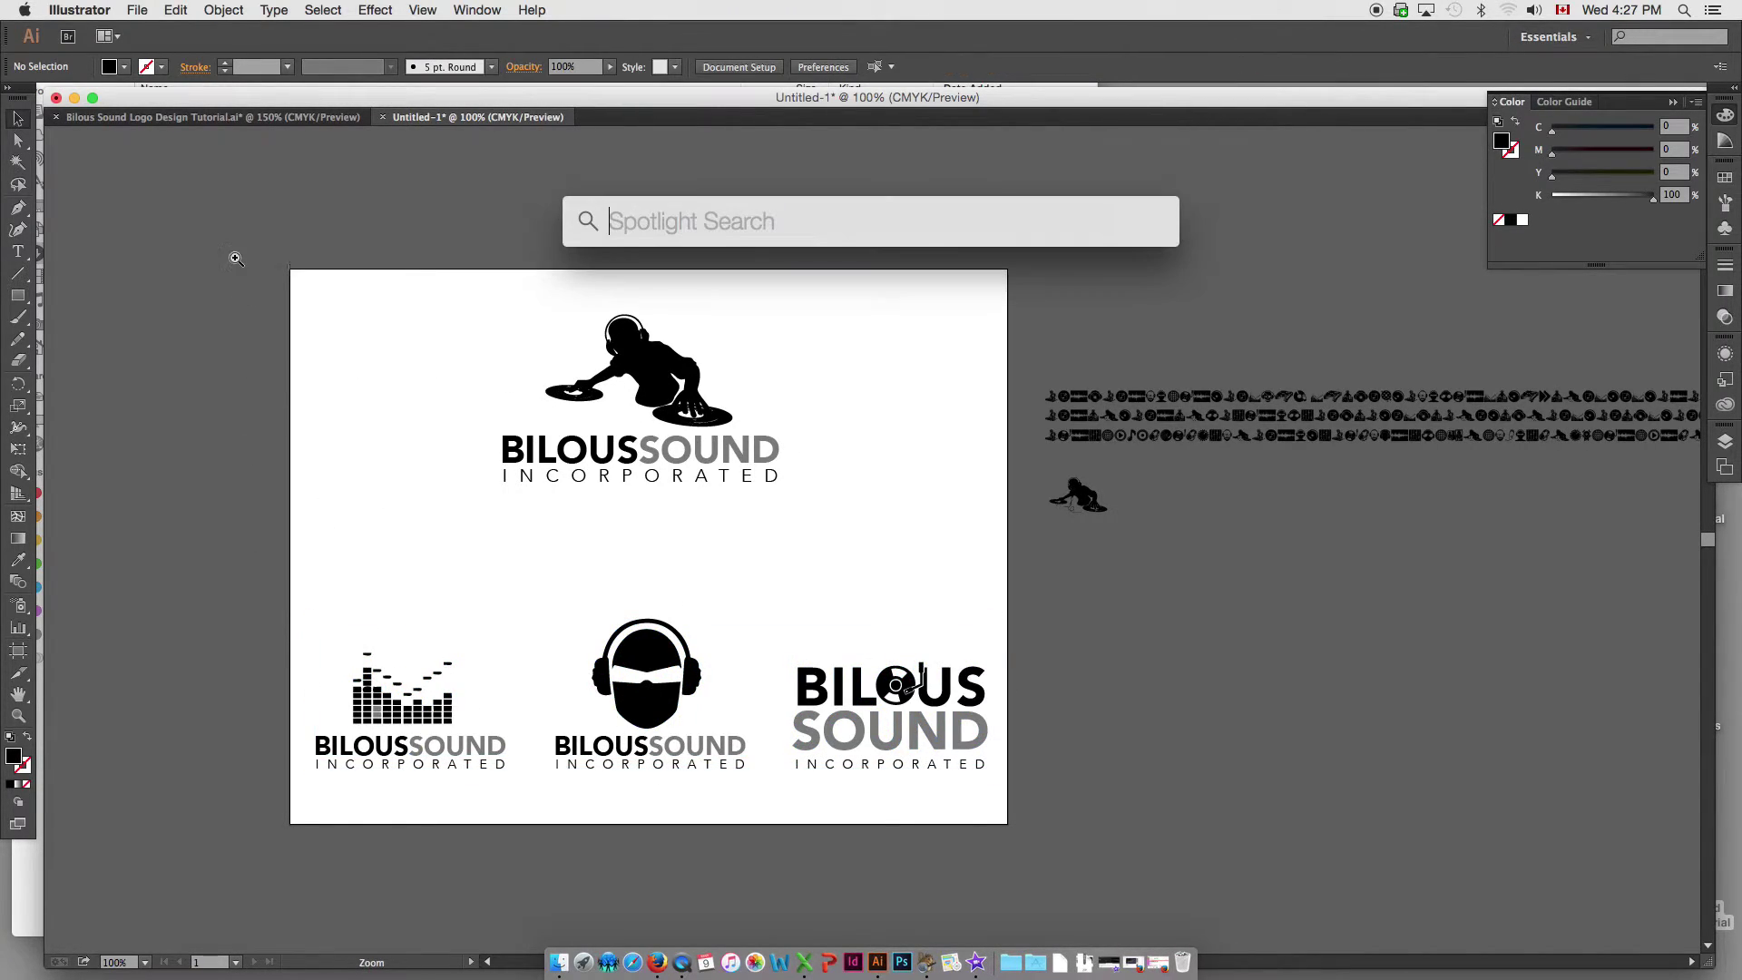
key(super+space)
drag(292, 267, 979, 836)
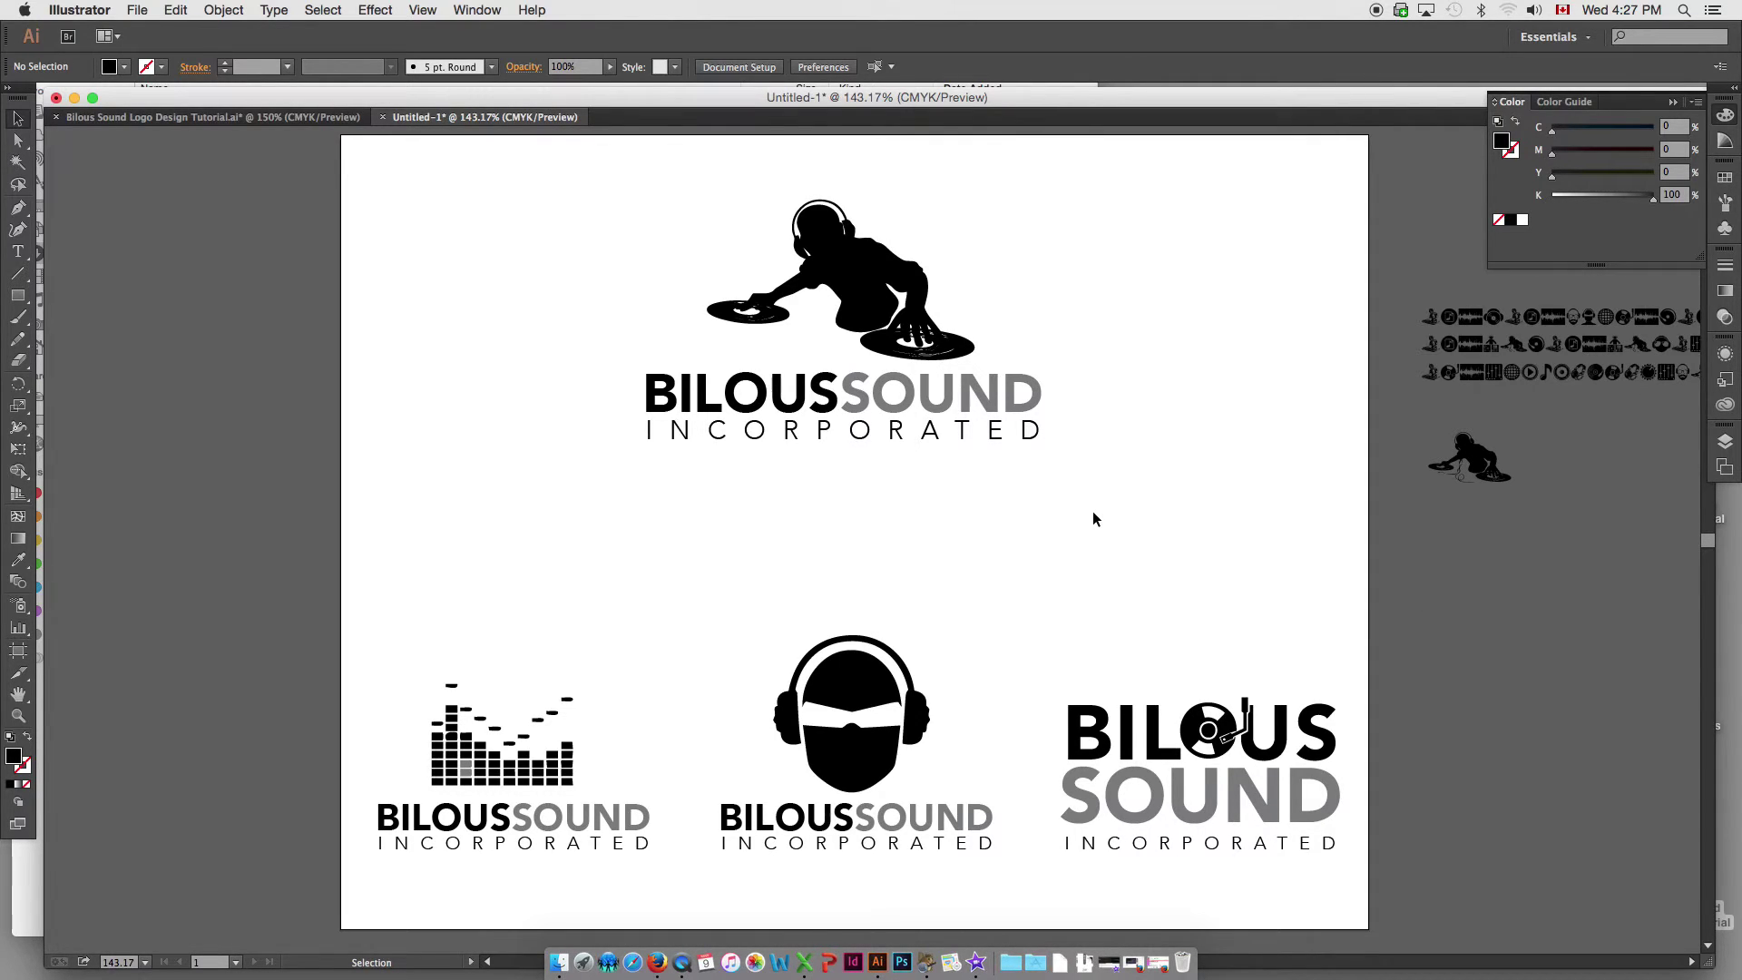
drag(600, 193, 951, 437)
click(468, 470)
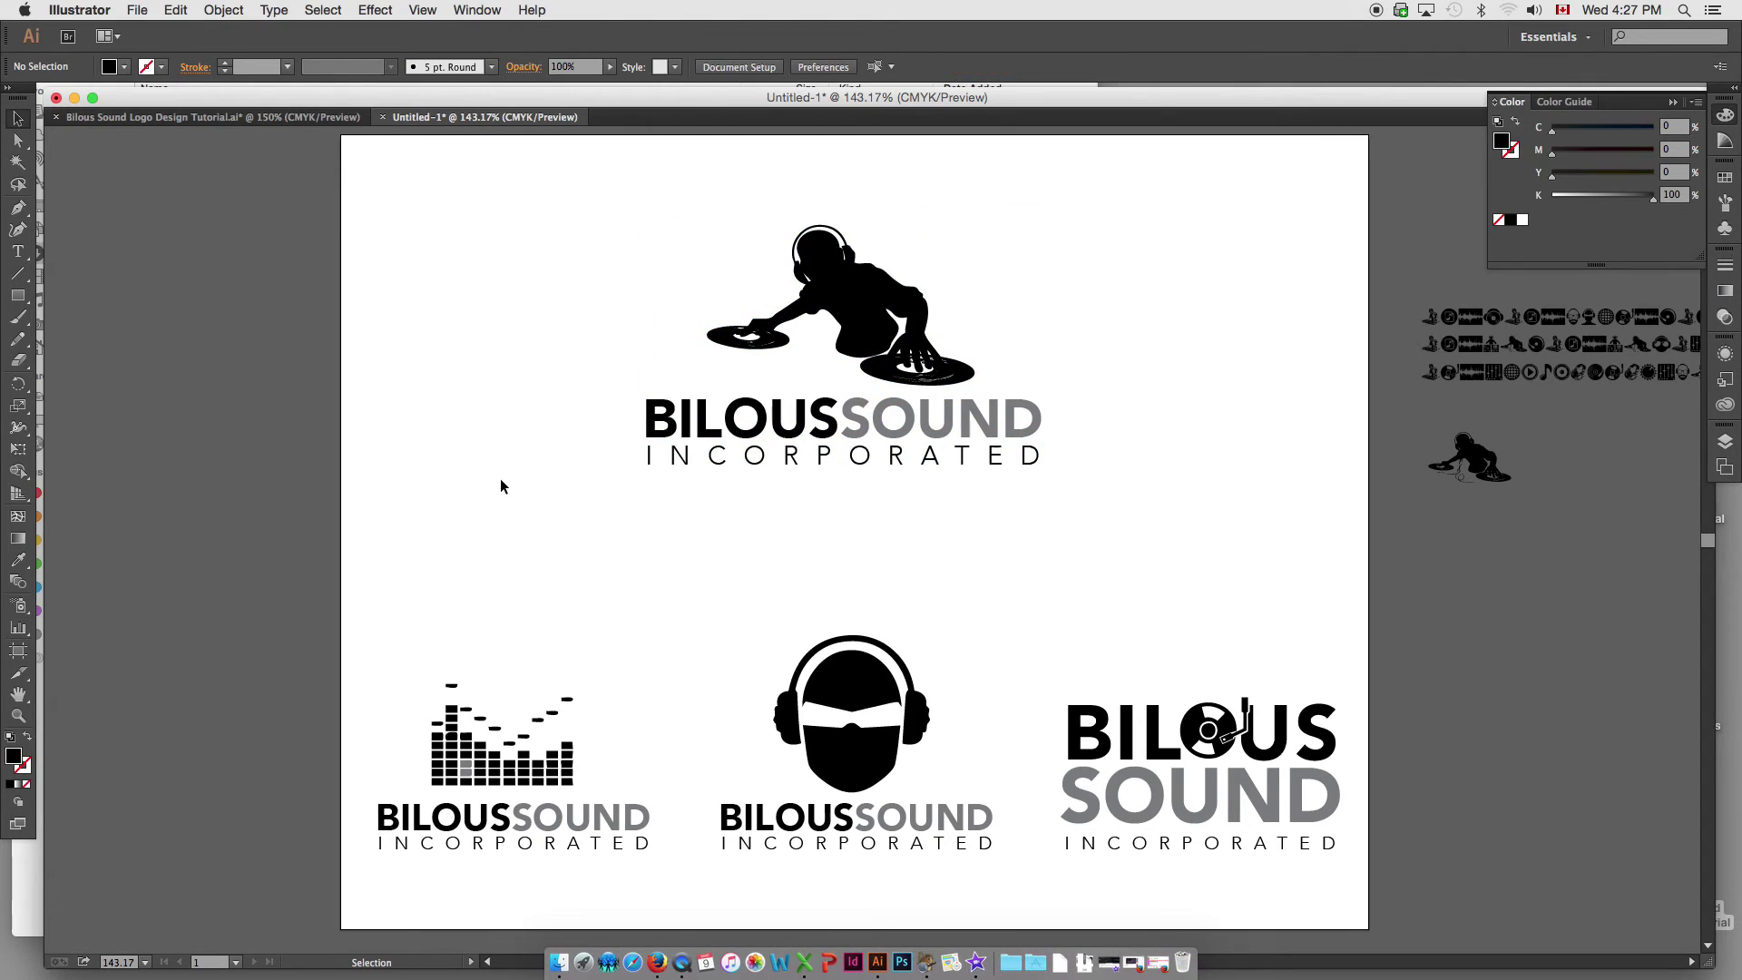
scroll(567, 495, right, 2)
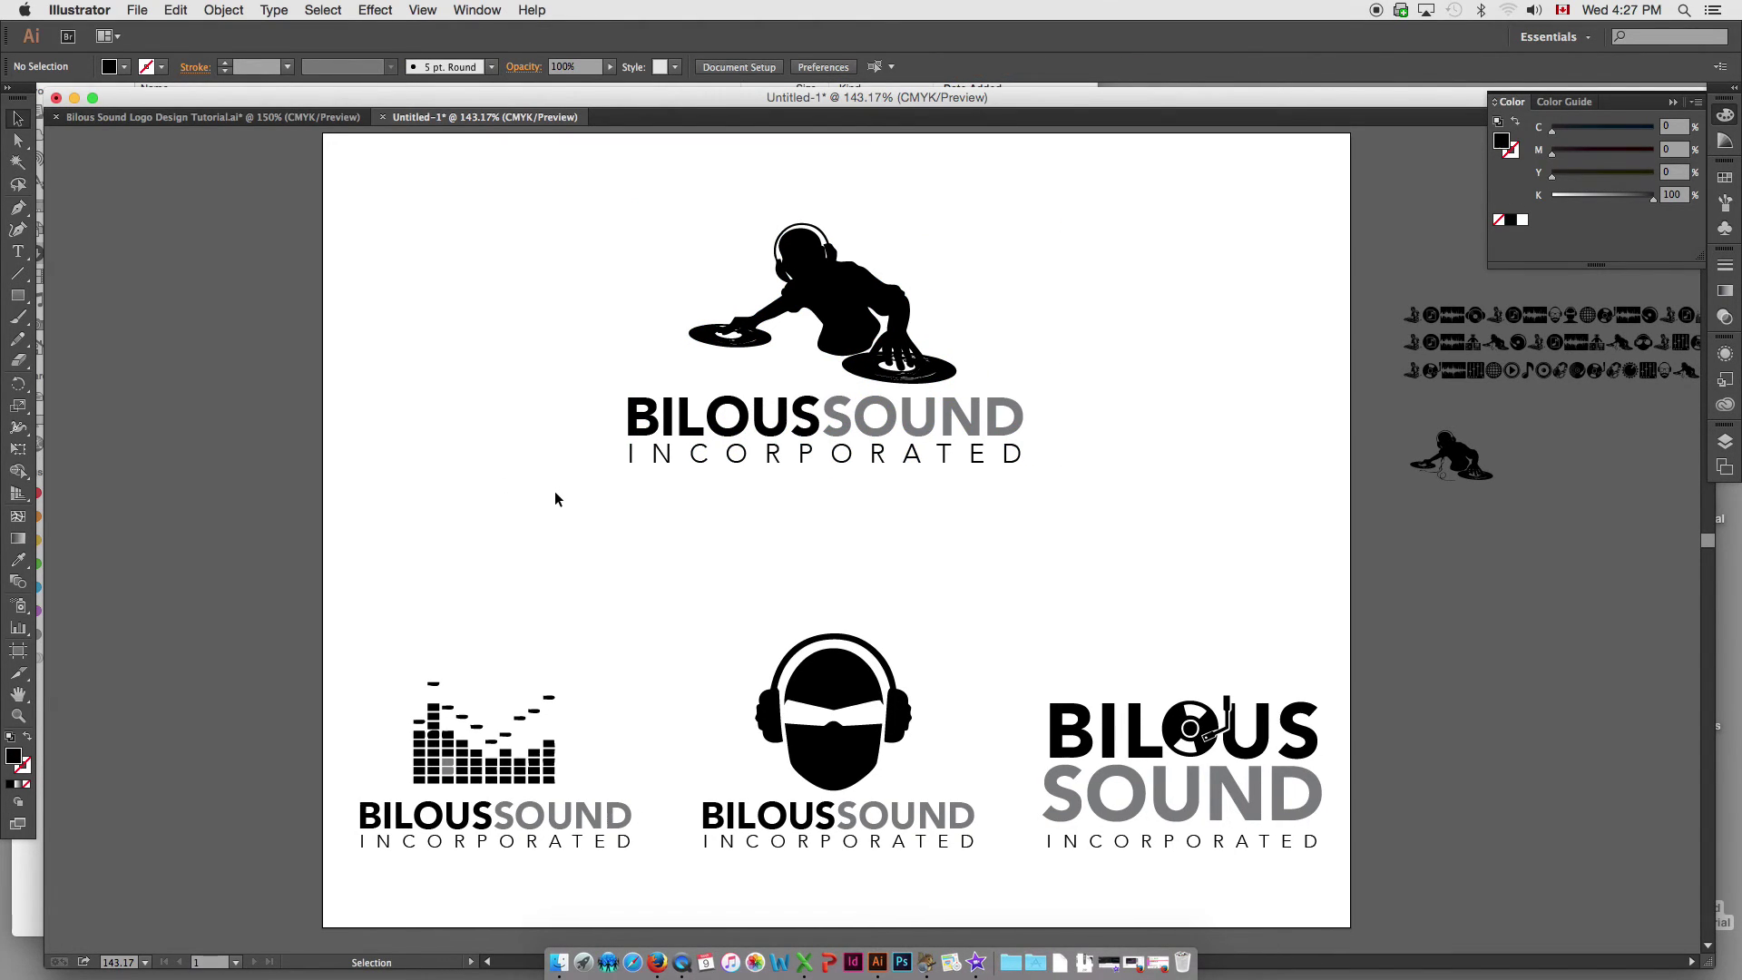